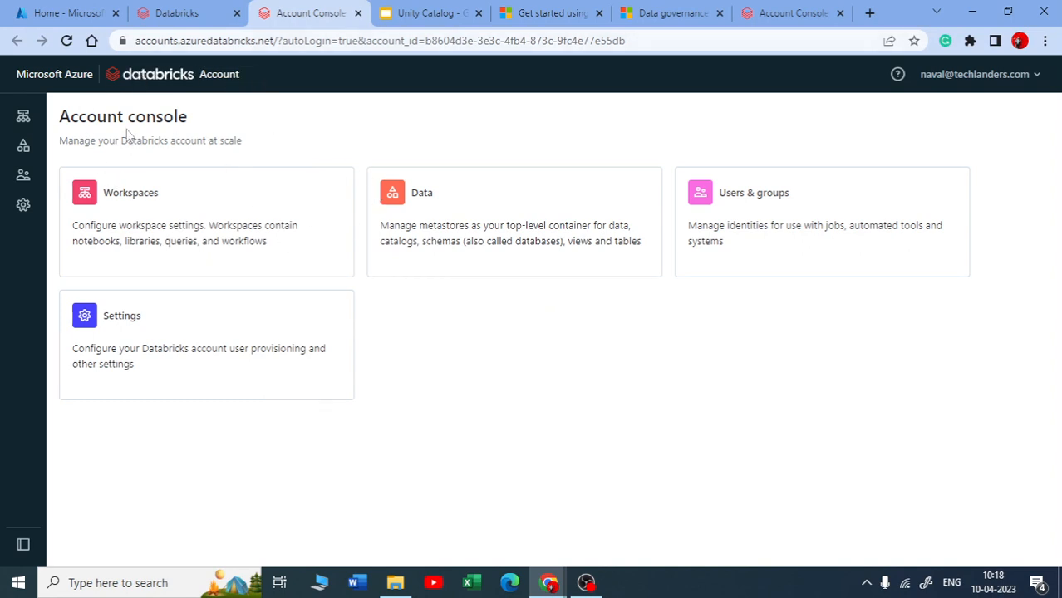
# - Open the account console's Data section to view the existing metastores
pyautogui.moveTo(9, 131)
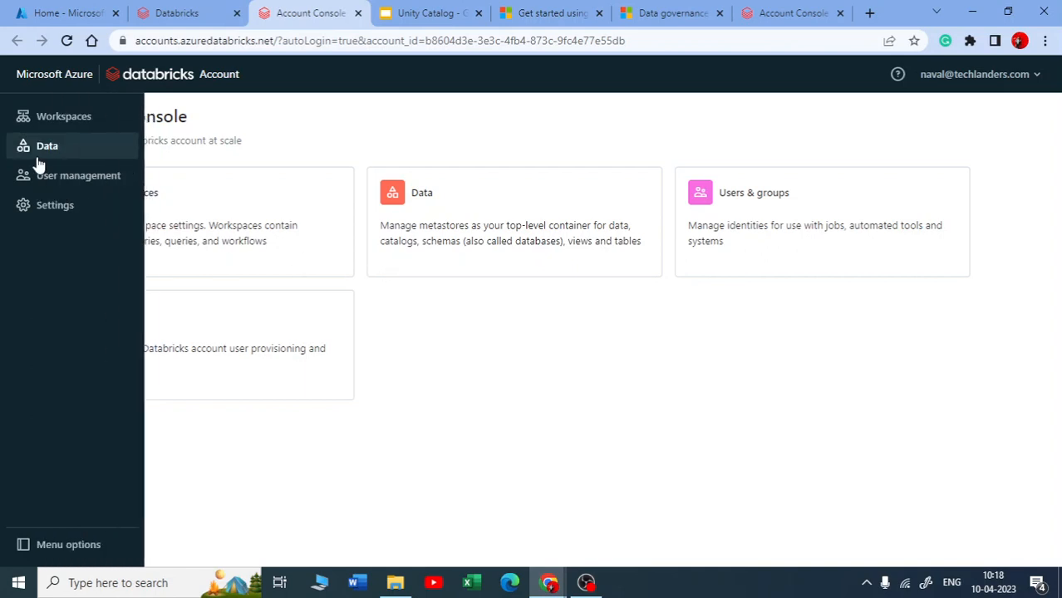
pyautogui.click(43, 150)
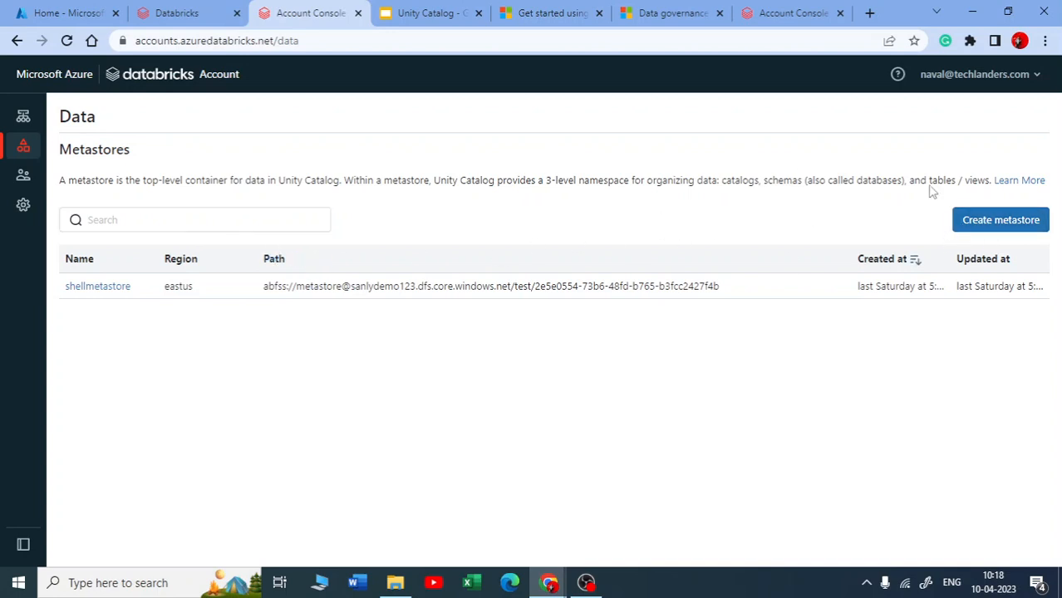
pyautogui.moveTo(33, 215)
# - Switch to the Microsoft Learn get-started article and read the overview of Unity Catalog setup and data access steps
pyautogui.click(559, 24)
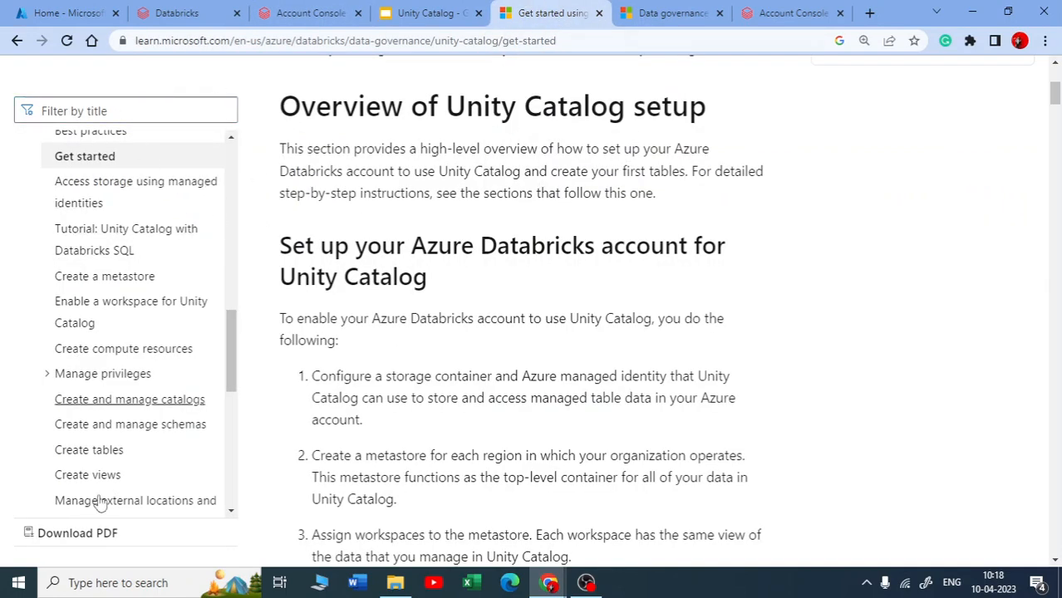
pyautogui.scroll(-1, 471, 333)
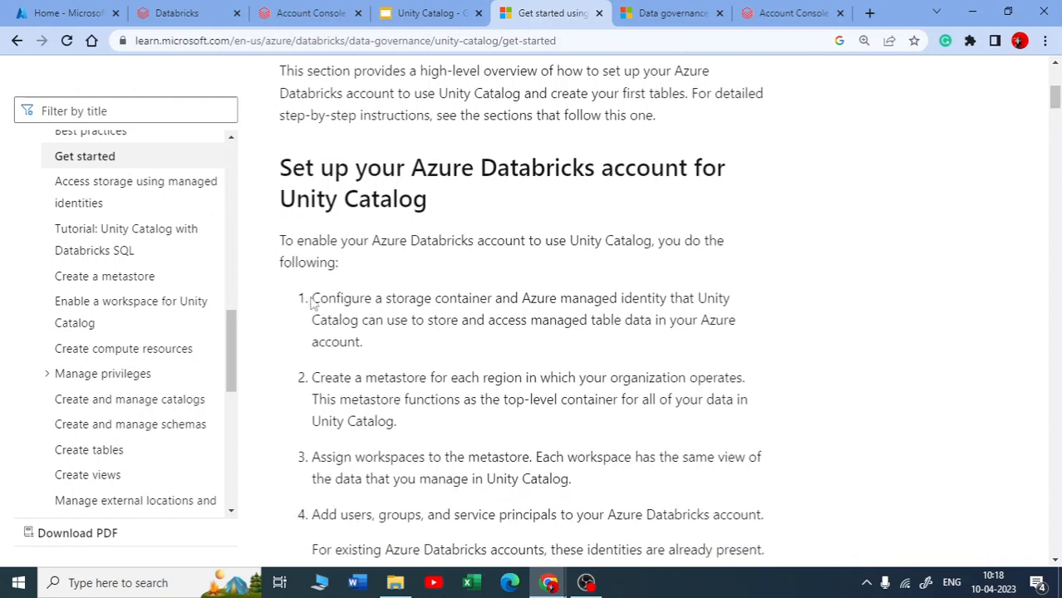
pyautogui.moveTo(313, 300); pyautogui.dragTo(395, 344)
pyautogui.click(371, 302)
pyautogui.scroll(1, 663, 307)
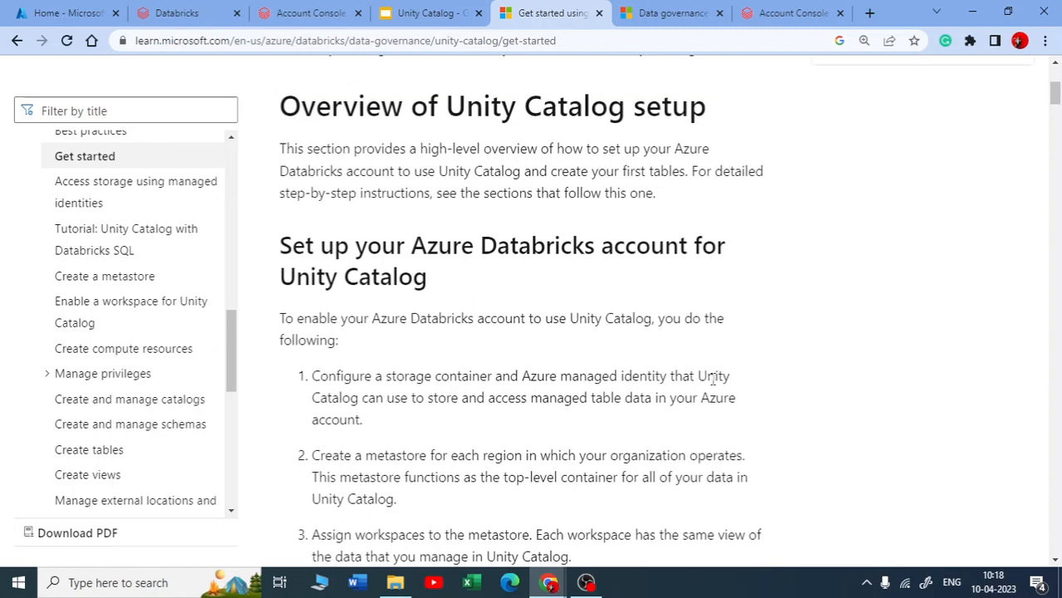
pyautogui.scroll(1, 585, 391)
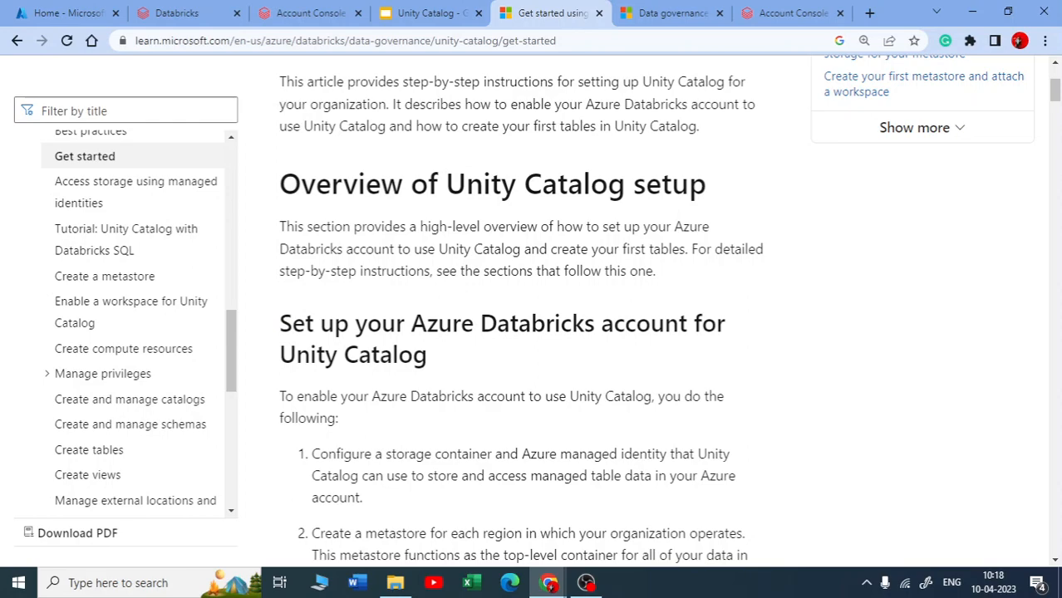
pyautogui.scroll(-11, 628, 273)
pyautogui.scroll(6, 550, 242)
pyautogui.scroll(-4, 485, 260)
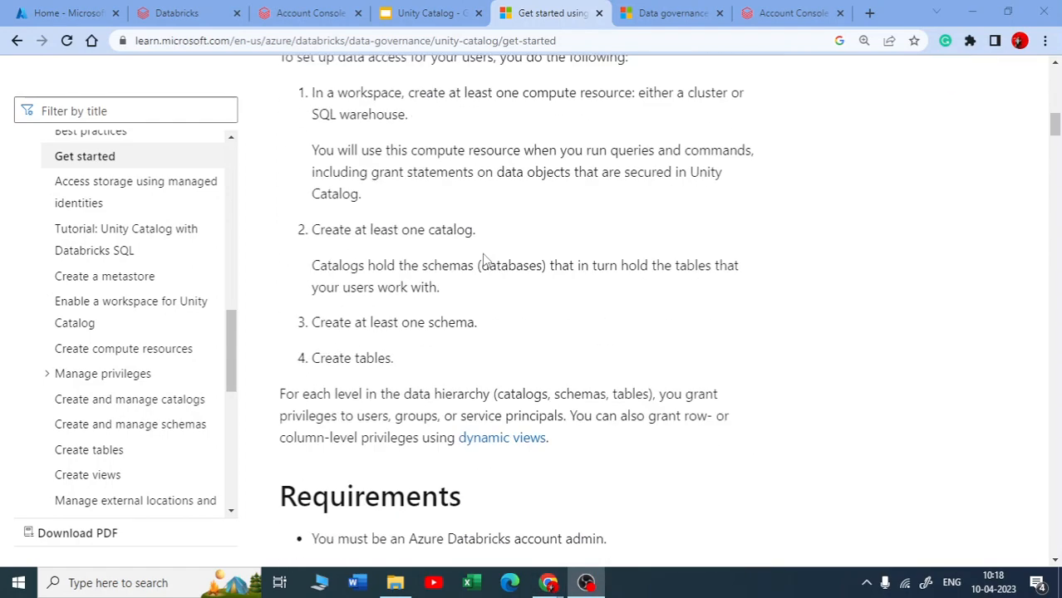
# - Read the article's Requirements section, highlighting the Azure Databricks account admin and Azure Active Directory Global Administrator roles
pyautogui.scroll(-3, 485, 259)
pyautogui.moveTo(281, 263); pyautogui.dragTo(465, 264)
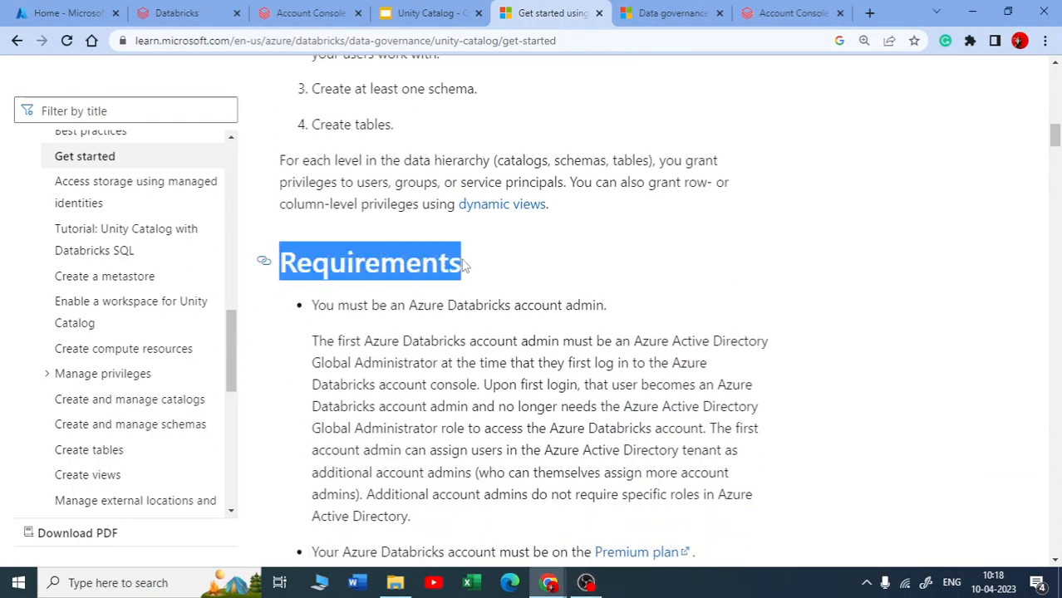
pyautogui.click(457, 316)
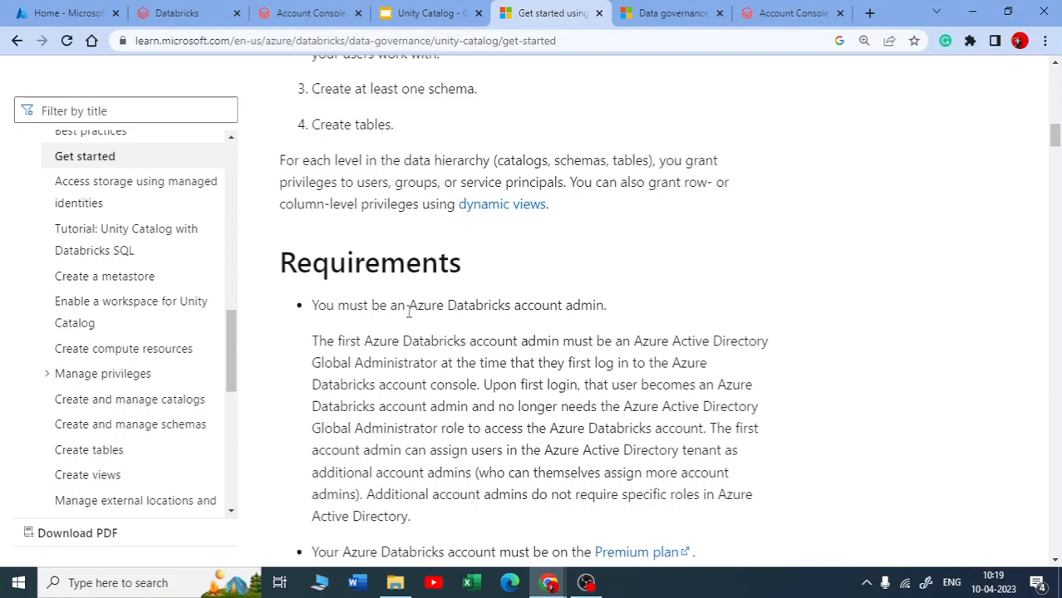
pyautogui.moveTo(409, 309); pyautogui.dragTo(611, 307)
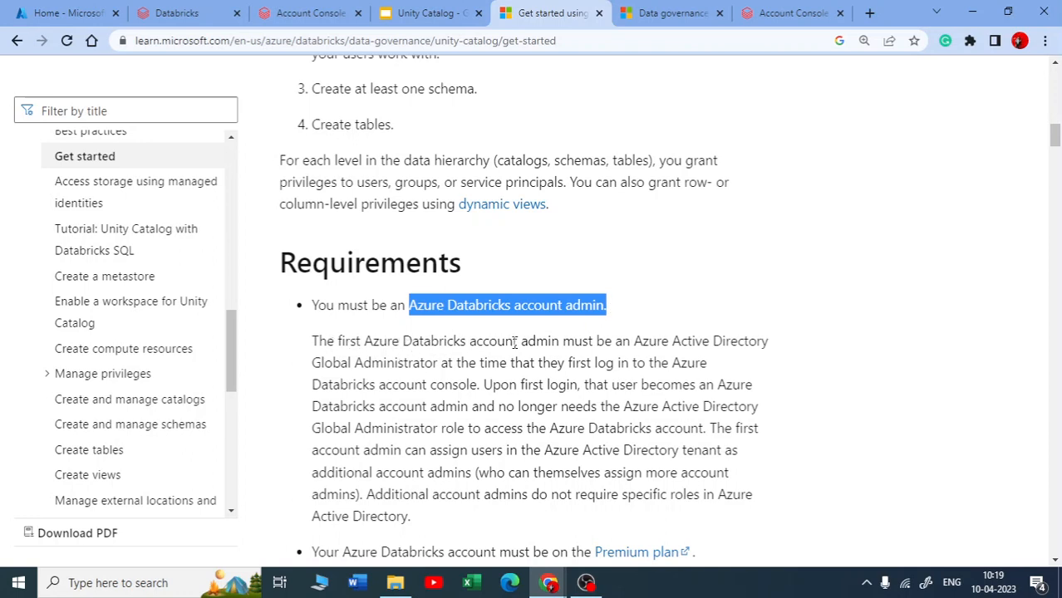
pyautogui.moveTo(635, 342); pyautogui.dragTo(442, 363)
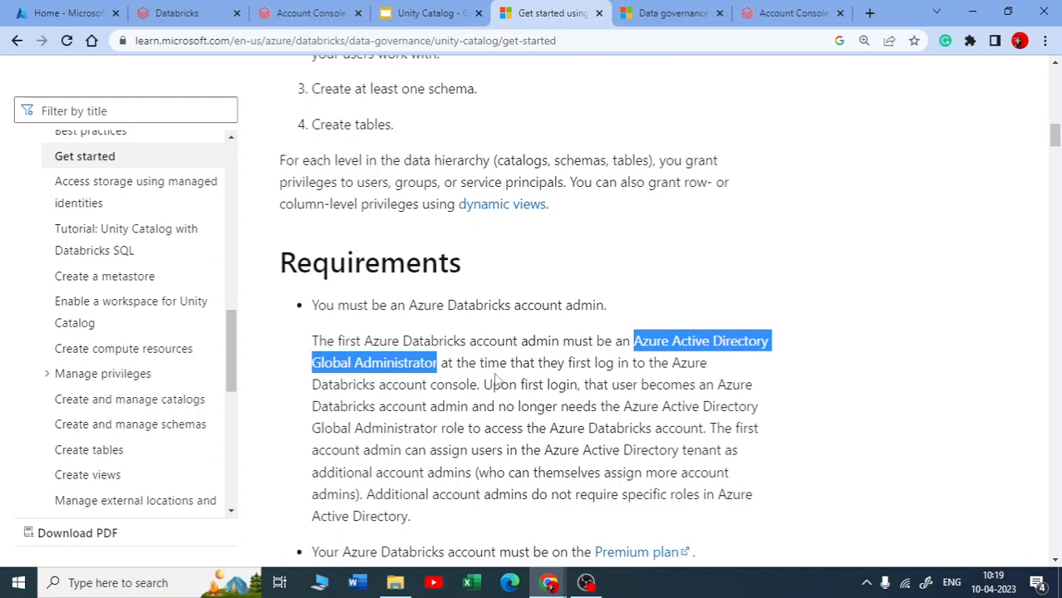
pyautogui.moveTo(634, 342); pyautogui.dragTo(441, 363)
# - Show the user account options in the Databricks workspace and close the open account console page
pyautogui.click(309, 13)
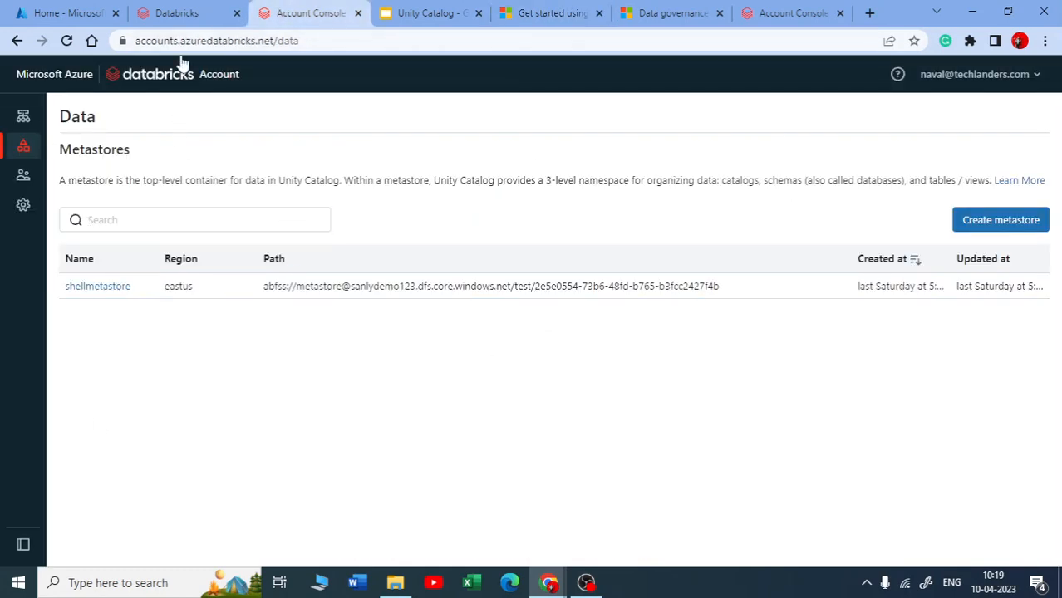
pyautogui.click(204, 17)
pyautogui.click(1010, 74)
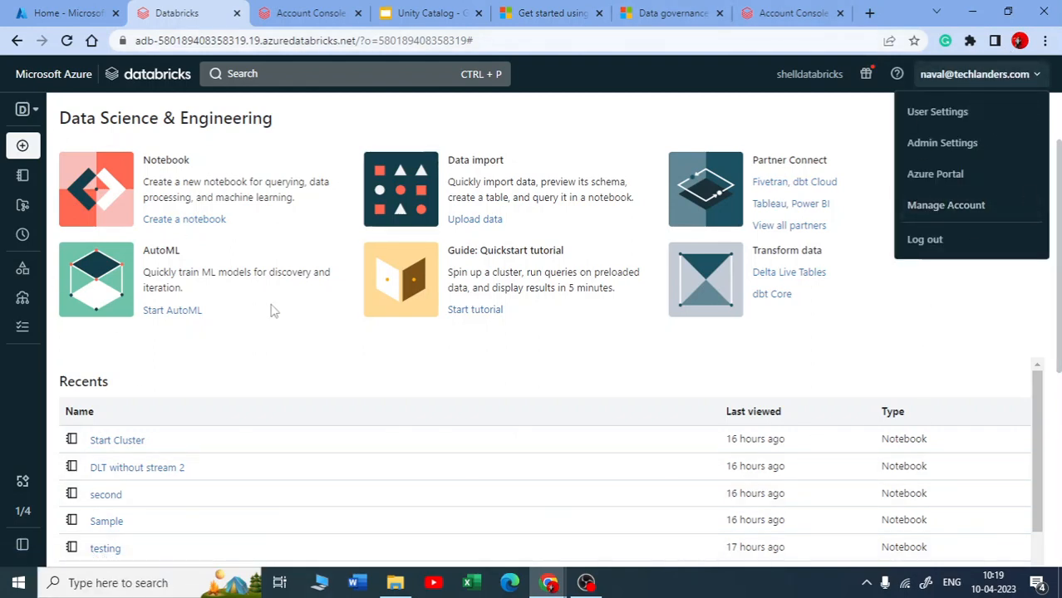
pyautogui.click(317, 14)
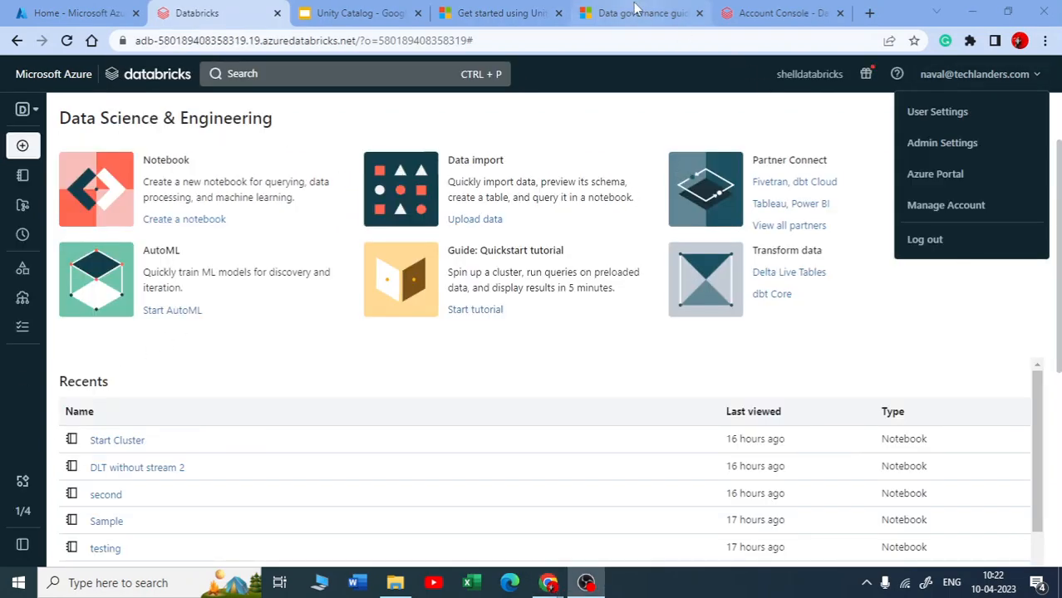
# - Return to the get-started article and review the Requirements for the first account admin
pyautogui.click(635, 12)
pyautogui.hotkey('ctrl', 'shift', 'Tab')
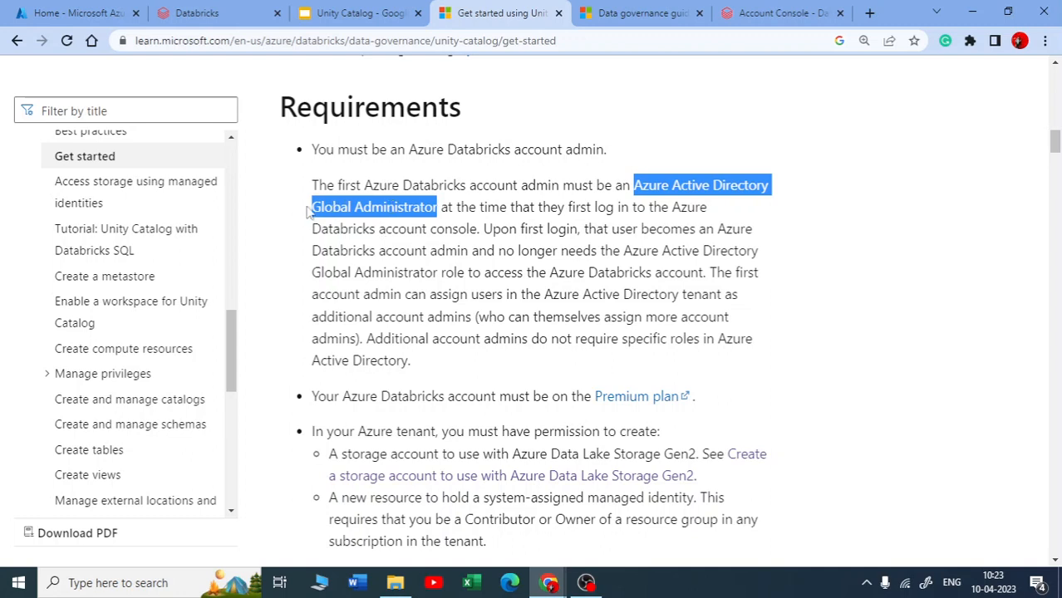
# - Open the Databricks account console through the workspace user's Manage Account option
pyautogui.moveTo(220, 9)
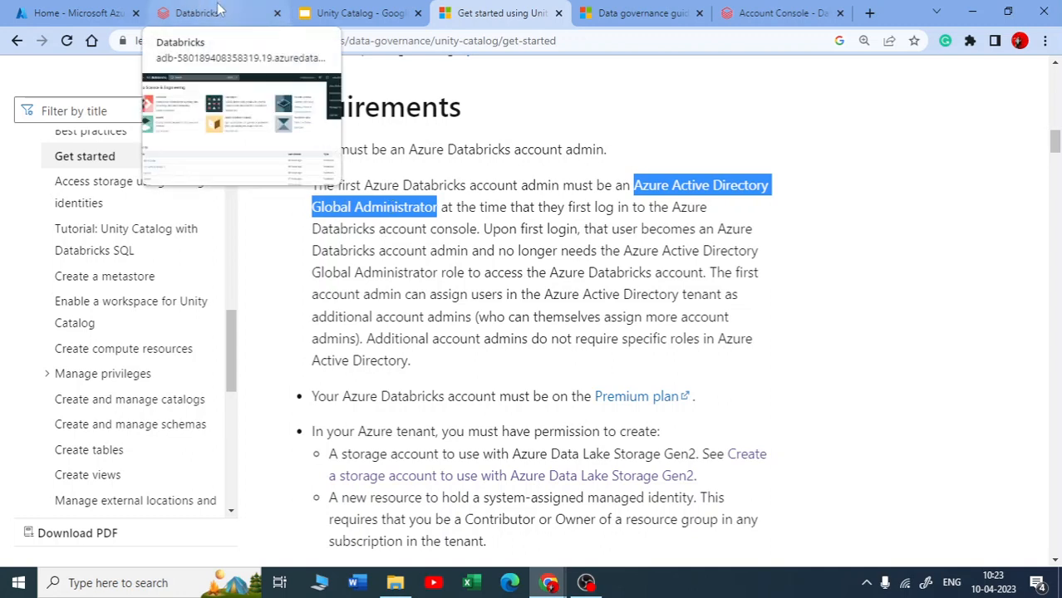
pyautogui.click(226, 13)
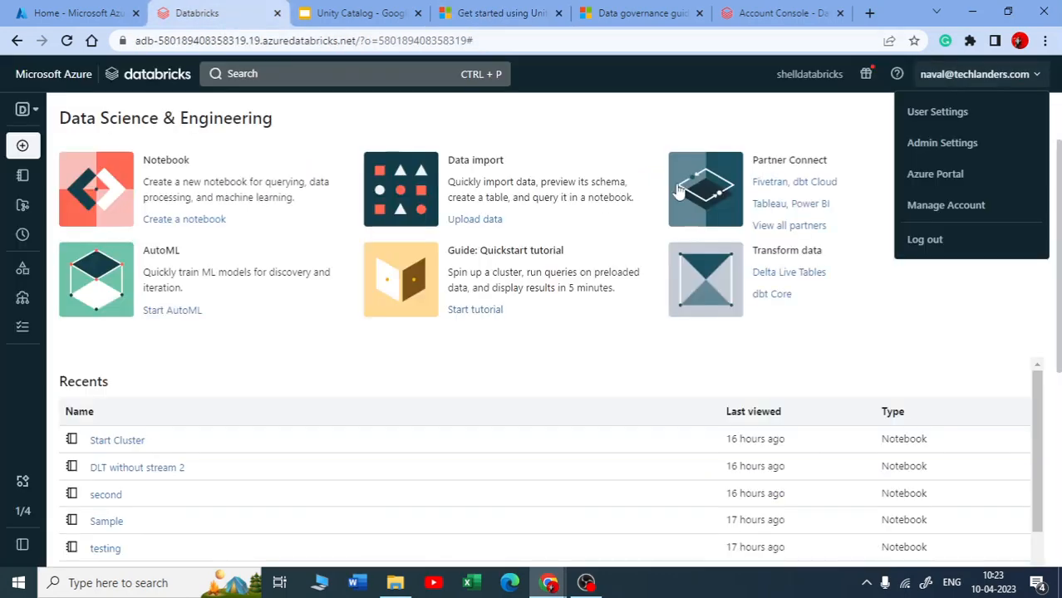
pyautogui.click(815, 108)
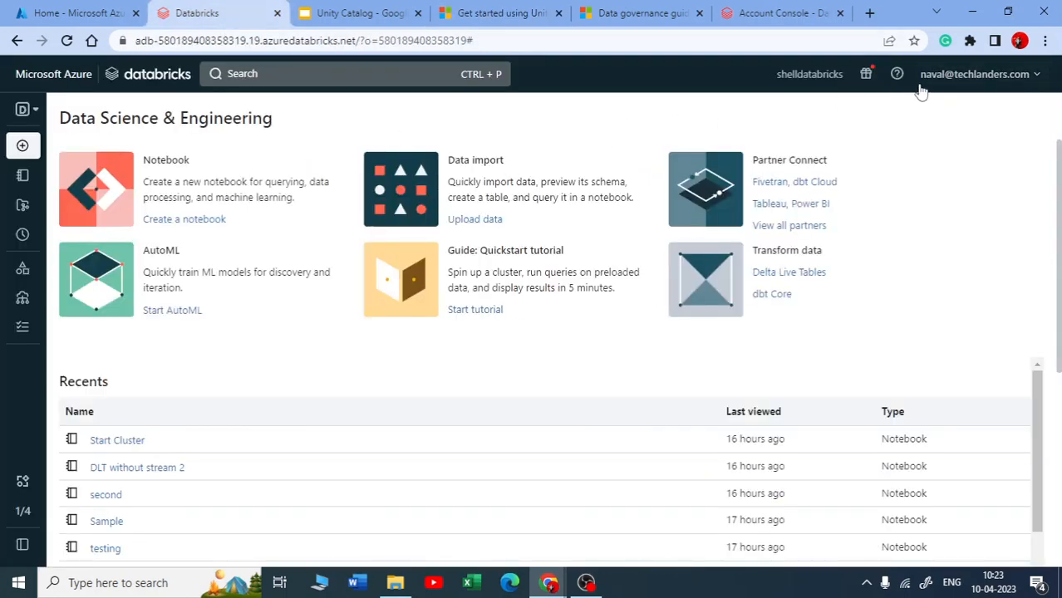
pyautogui.click(965, 76)
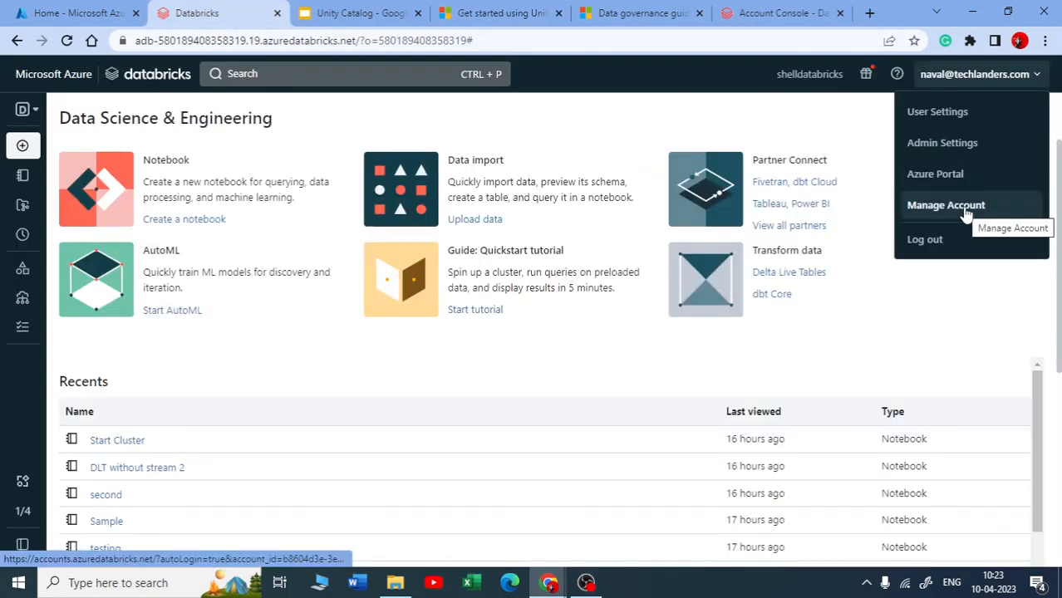
pyautogui.click(946, 205)
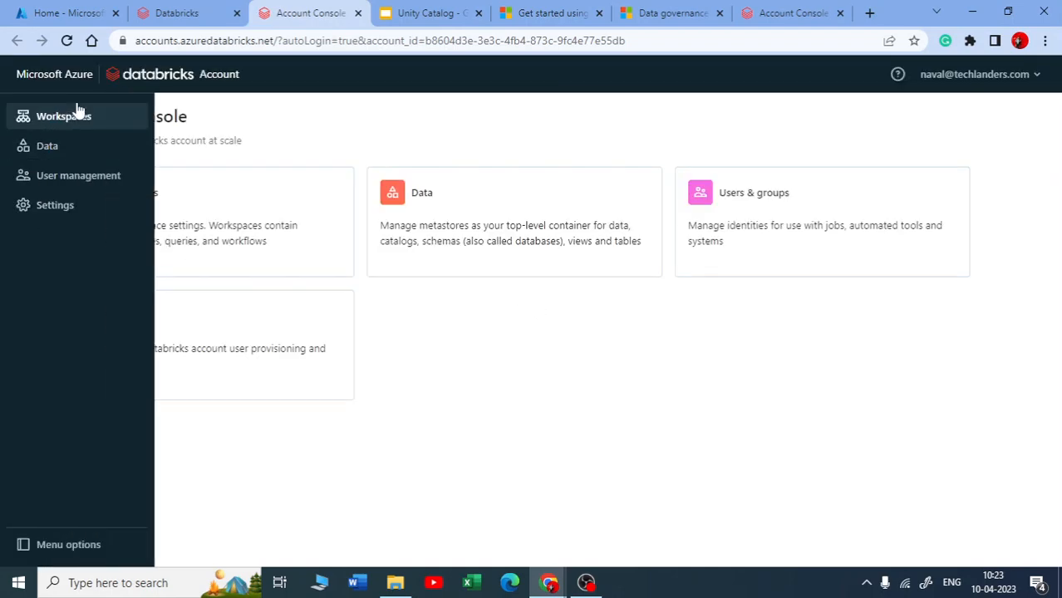
# - Look through the account console's Workspaces, Data, User management and Settings pages, finishing back on Workspaces
pyautogui.moveTo(29, 136)
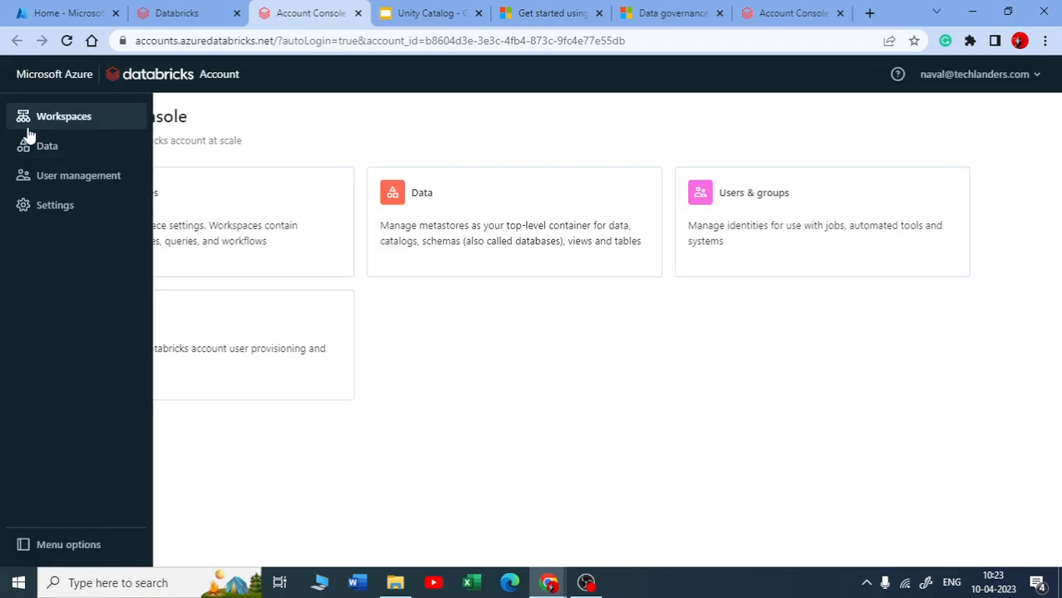
pyautogui.click(54, 123)
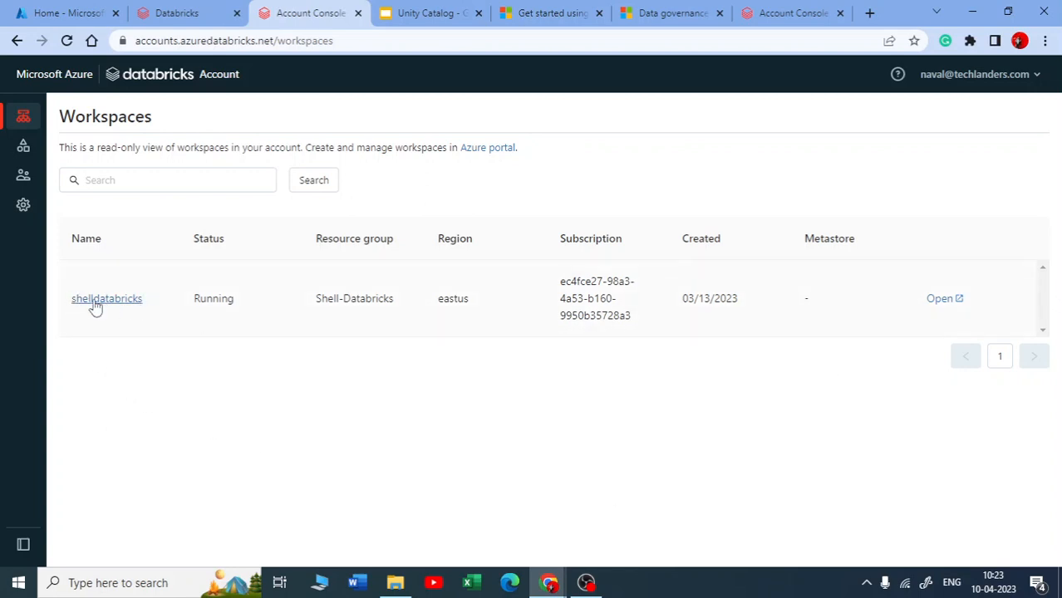
pyautogui.click(23, 148)
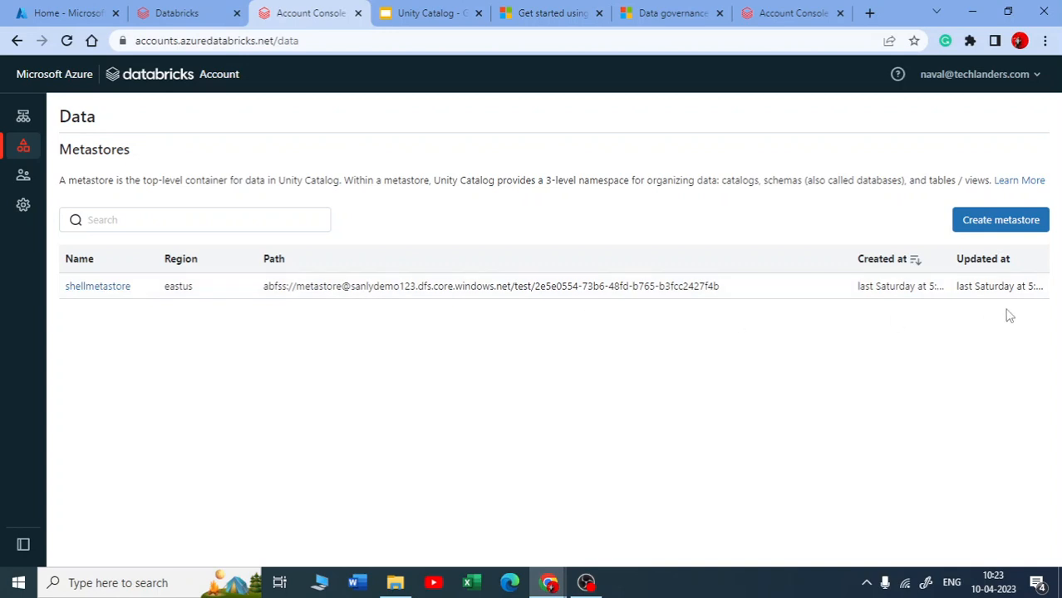
pyautogui.click(50, 188)
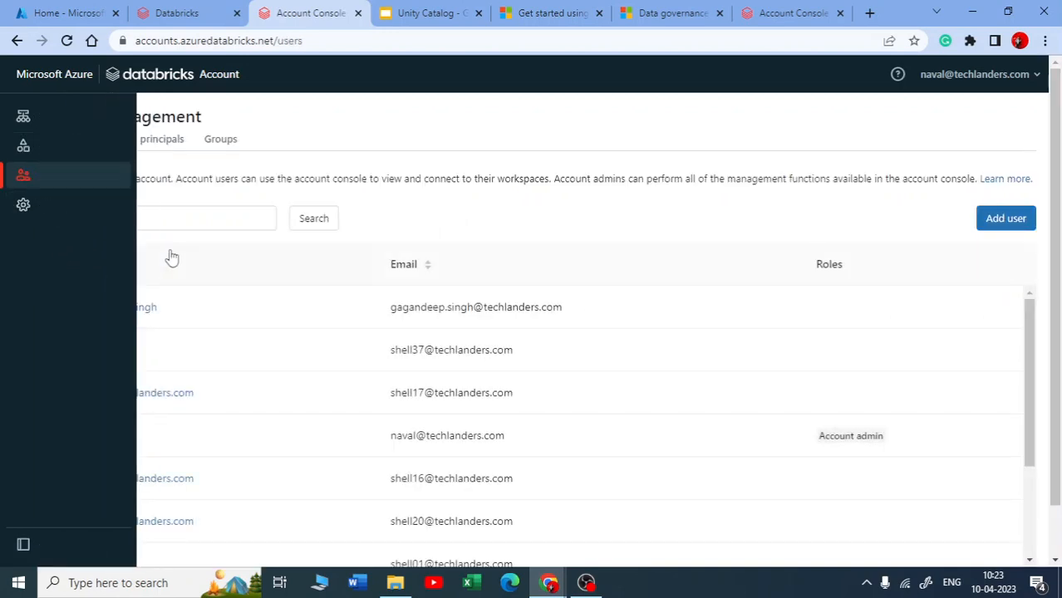
pyautogui.moveTo(5, 234)
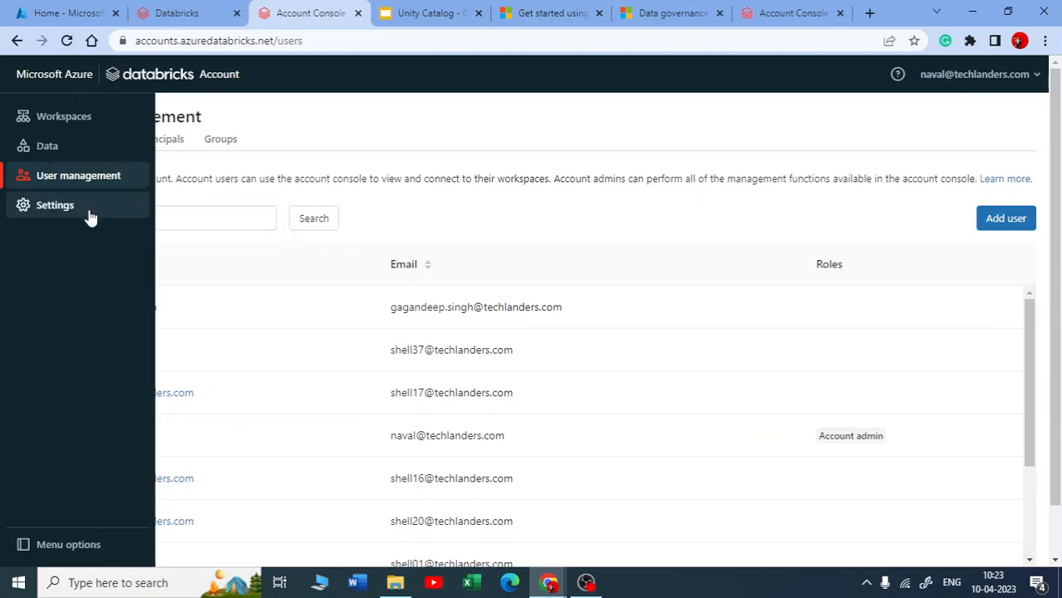
pyautogui.click(91, 208)
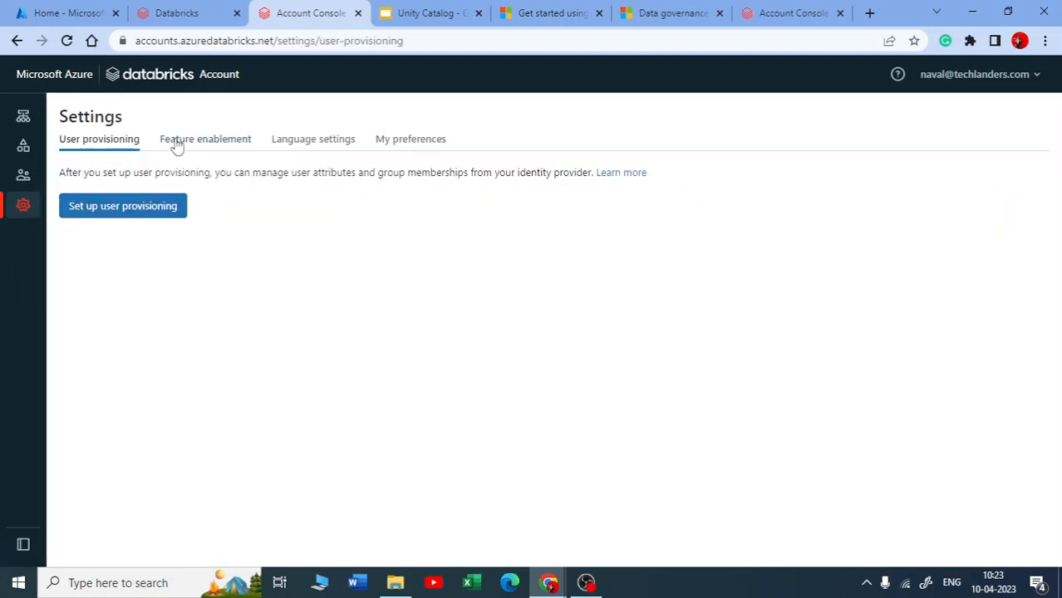
pyautogui.click(18, 123)
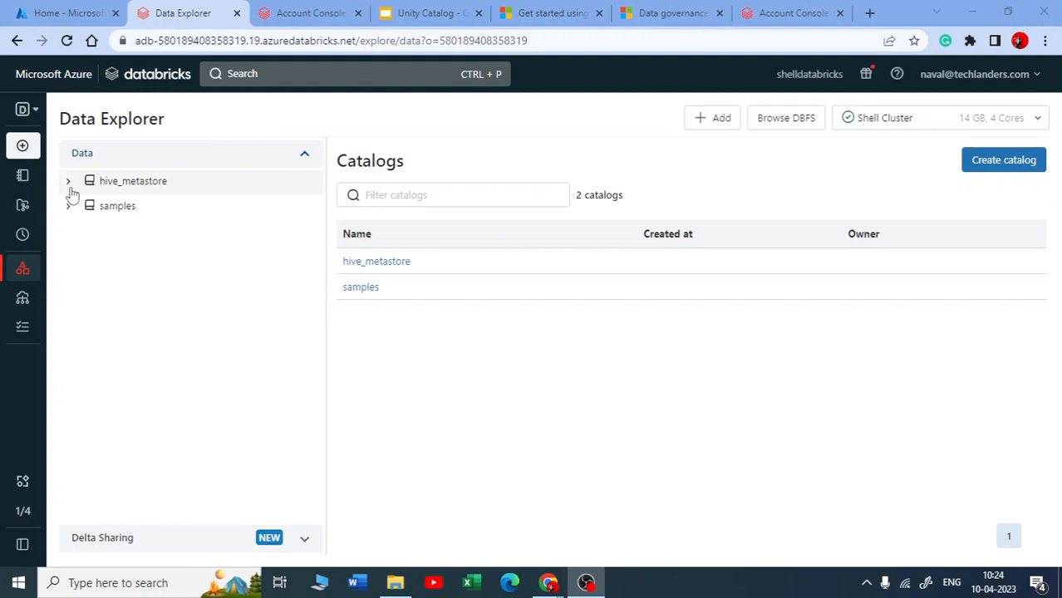
# - Browse the schemas of the hive_metastore catalog in Data Explorer and collapse its tree
pyautogui.click(136, 185)
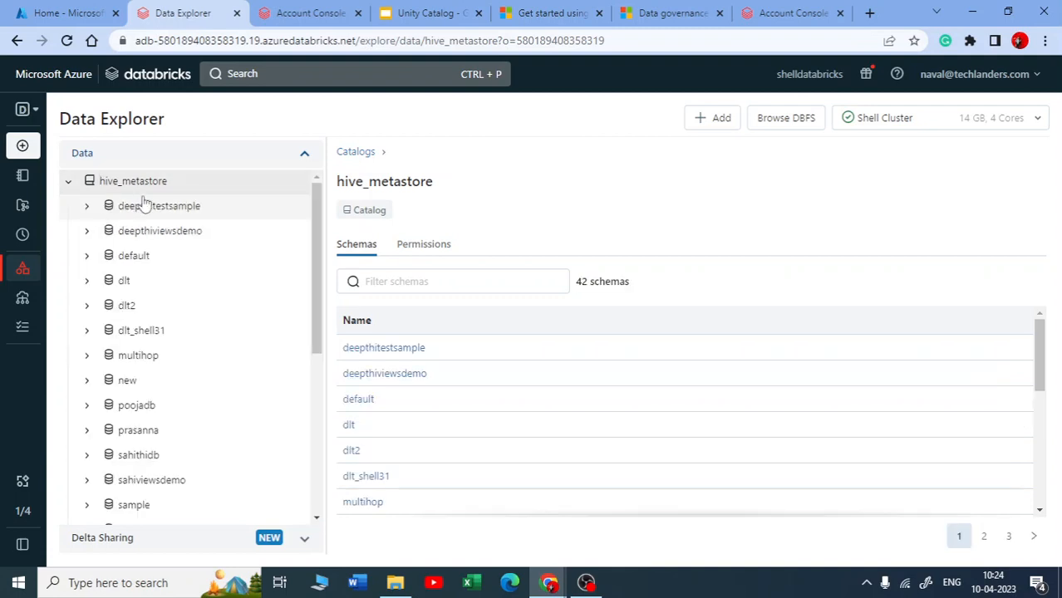
pyautogui.scroll(-8, 153, 232)
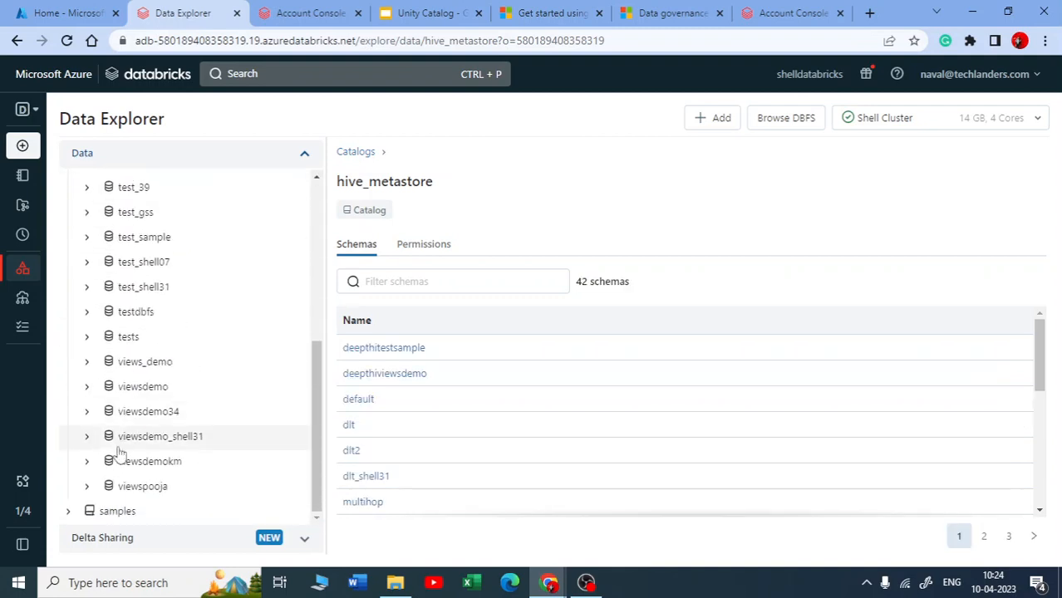
pyautogui.scroll(8, 119, 469)
pyautogui.scroll(2, 145, 326)
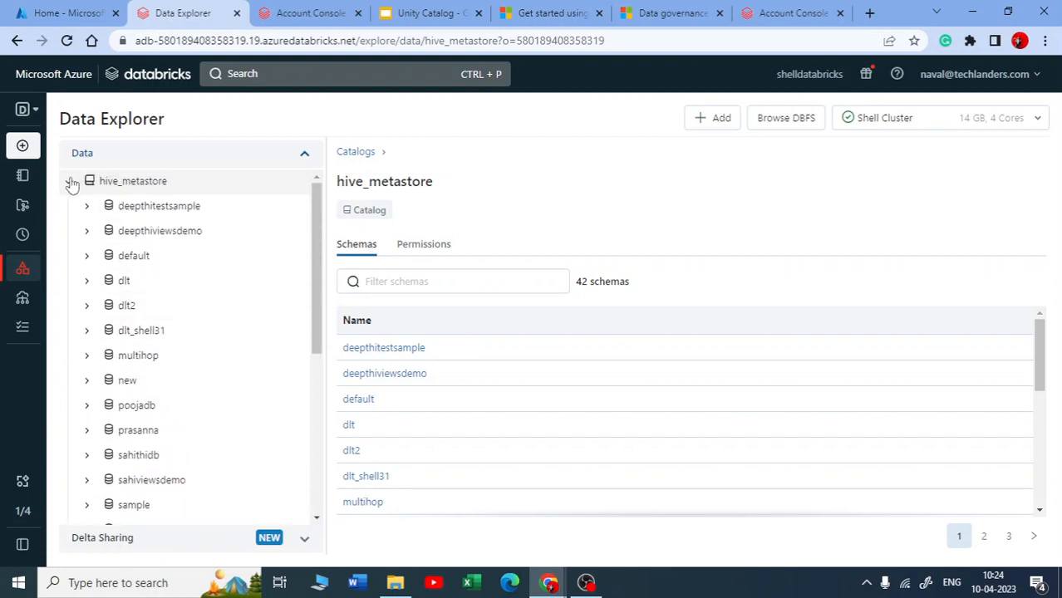
pyautogui.click(69, 181)
# - Open the samples catalog in Data Explorer to view its schemas
pyautogui.click(69, 206)
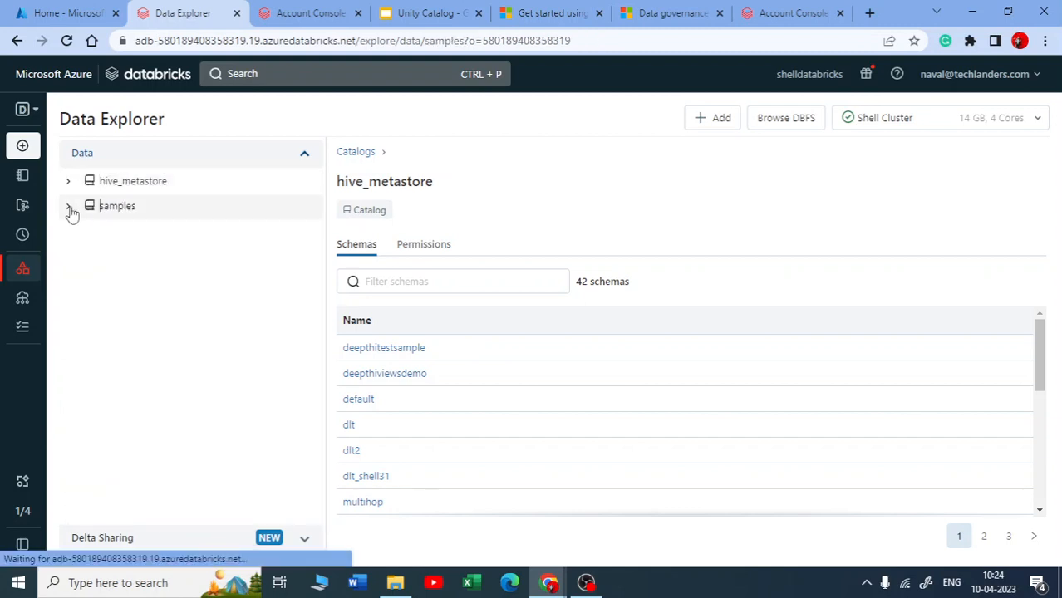
pyautogui.click(71, 208)
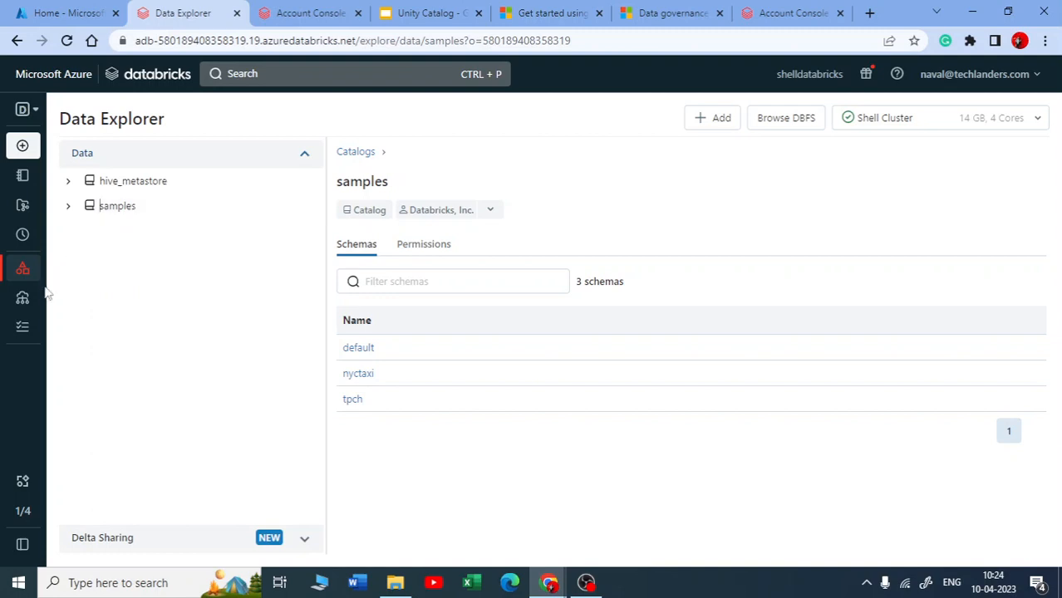
pyautogui.moveTo(27, 304)
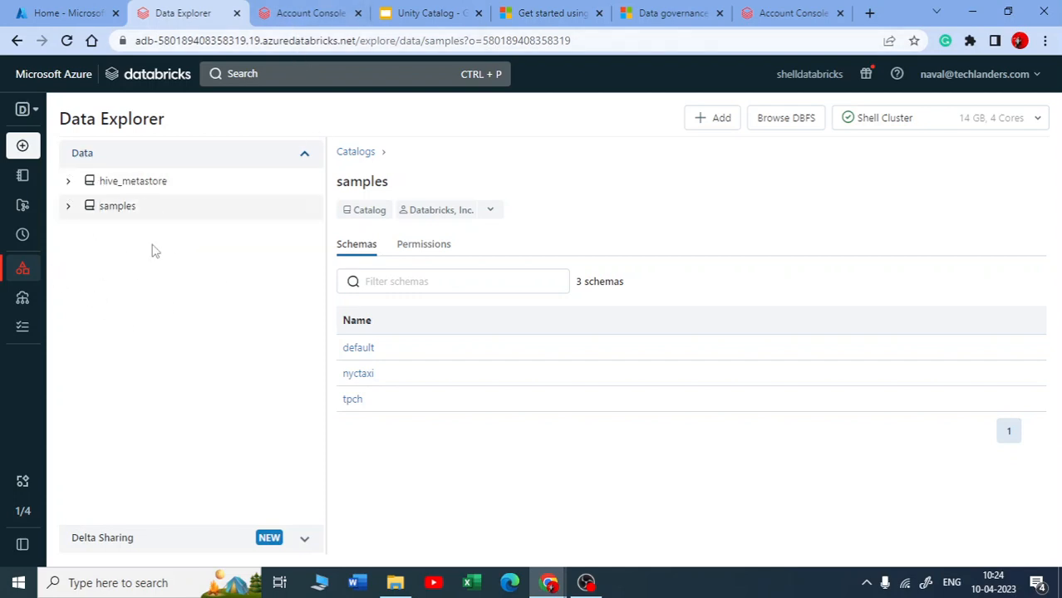
# - Revisit the account console's Workspaces page, and switch to the Unity Catalog presentation in Google Slides to view the metastore hierarchy
pyautogui.click(305, 13)
pyautogui.moveTo(72, 134)
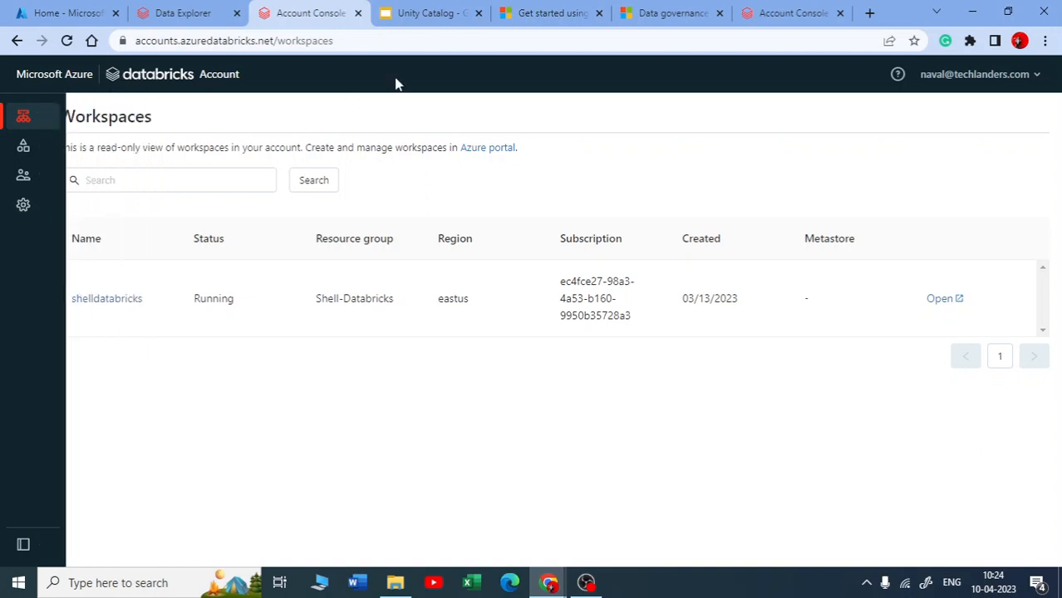
pyautogui.click(428, 15)
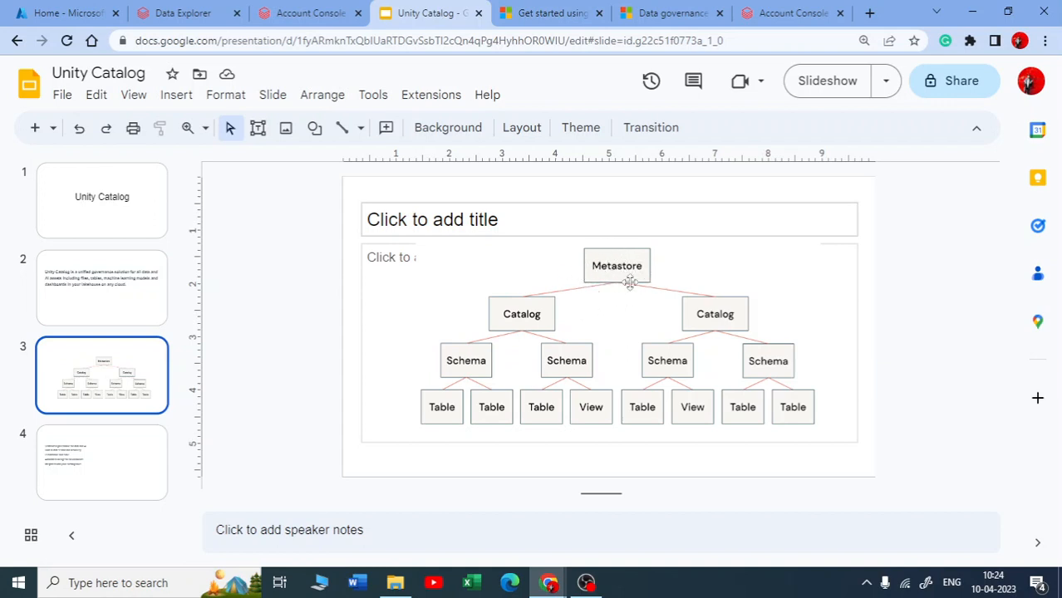
# - Switch to the Databricks account console and start a new metastore named shellmetastores
pyautogui.click(306, 10)
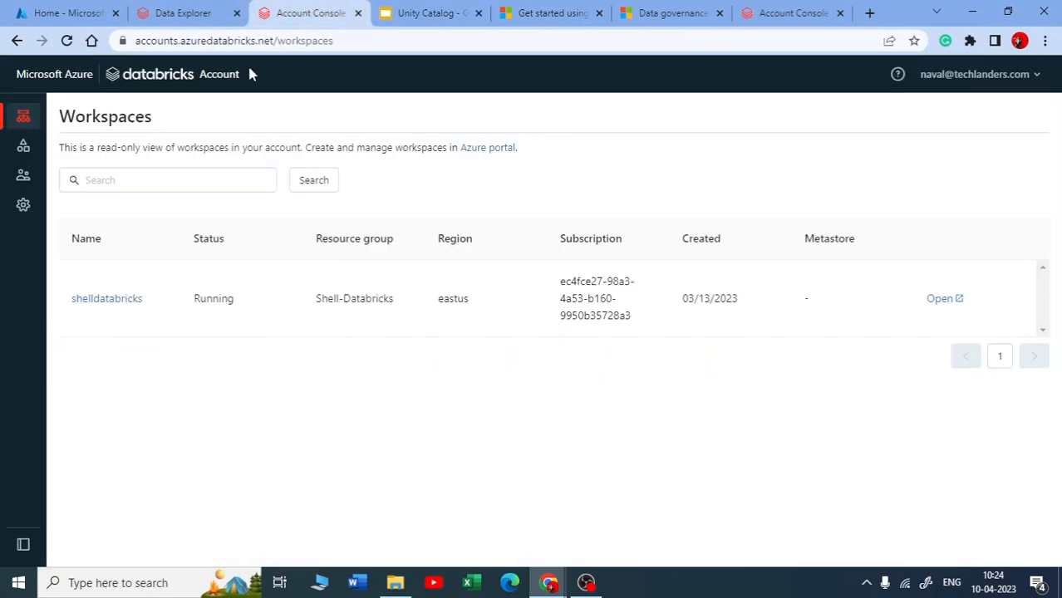
pyautogui.click(56, 125)
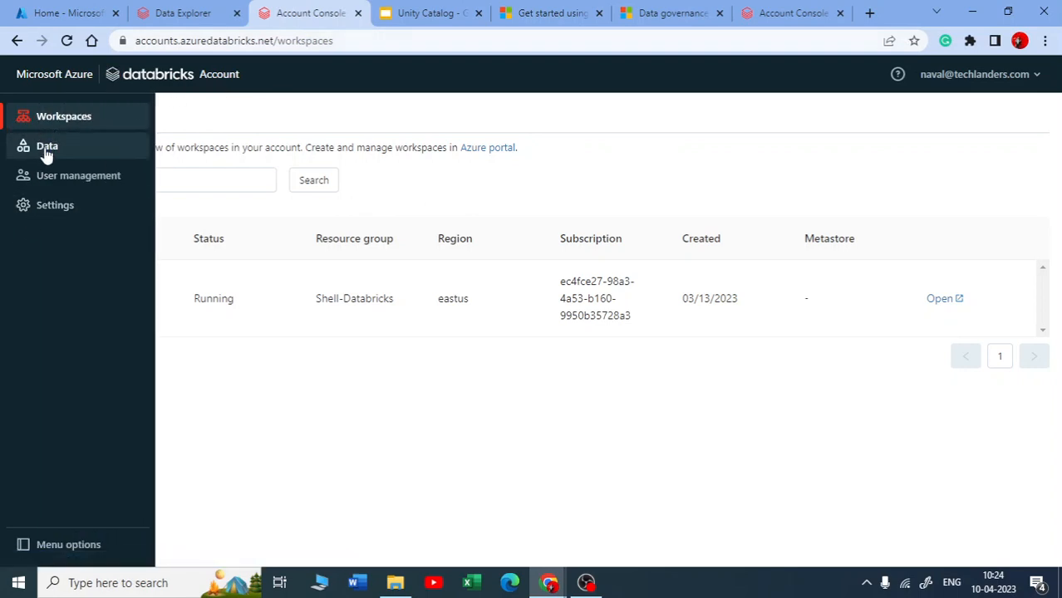
pyautogui.click(55, 156)
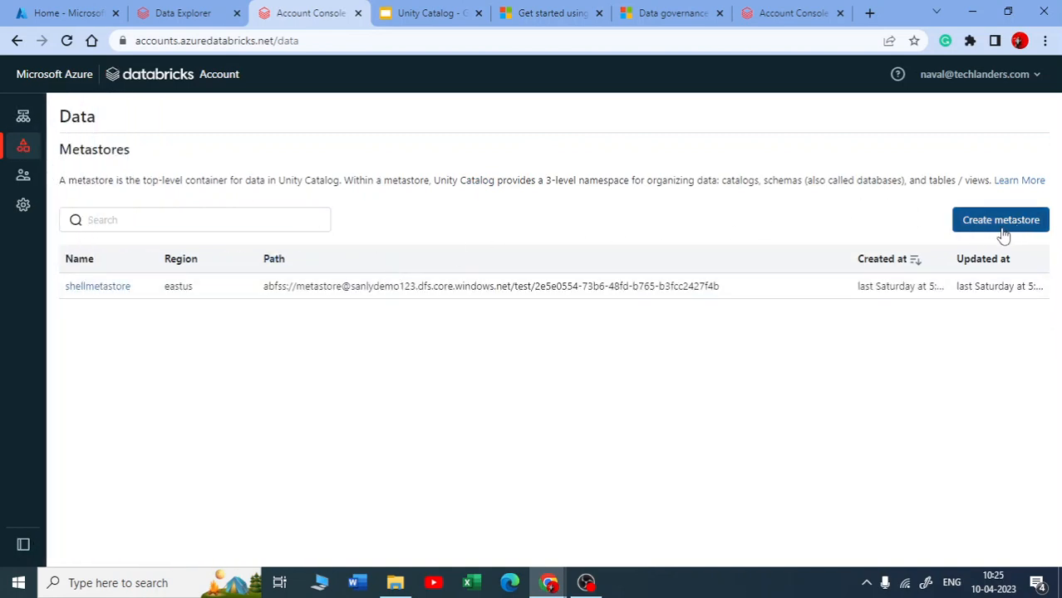
pyautogui.click(1003, 232)
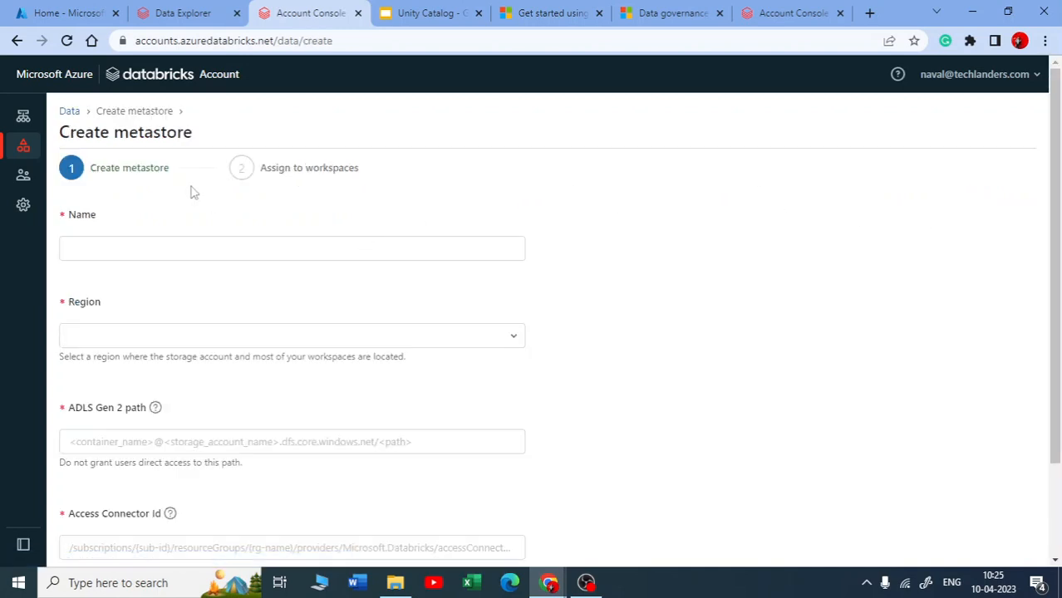
pyautogui.moveTo(99, 218); pyautogui.dragTo(69, 223)
pyautogui.click(223, 256)
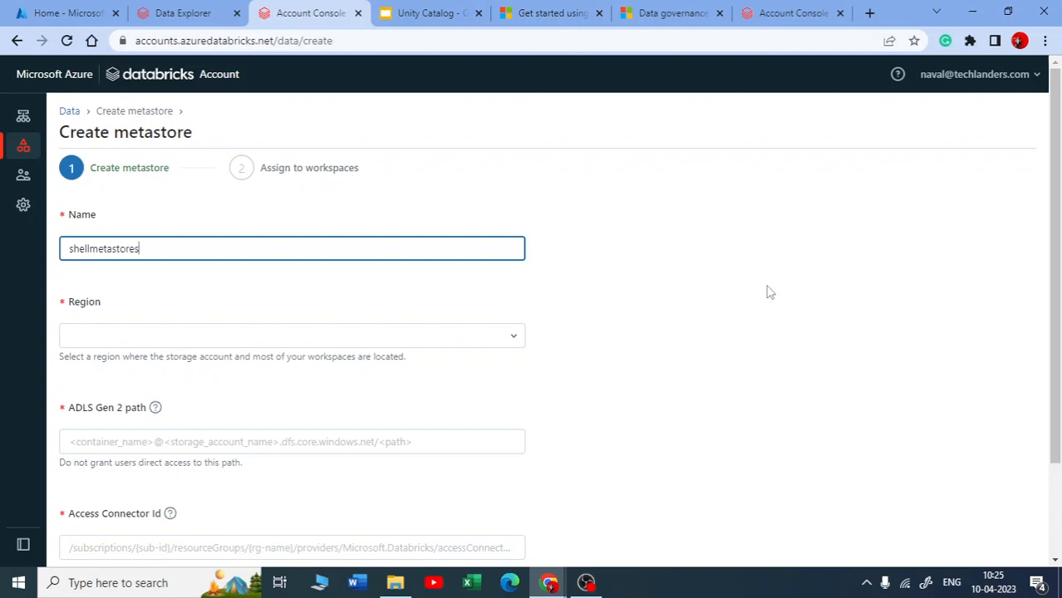
pyautogui.click(630, 287)
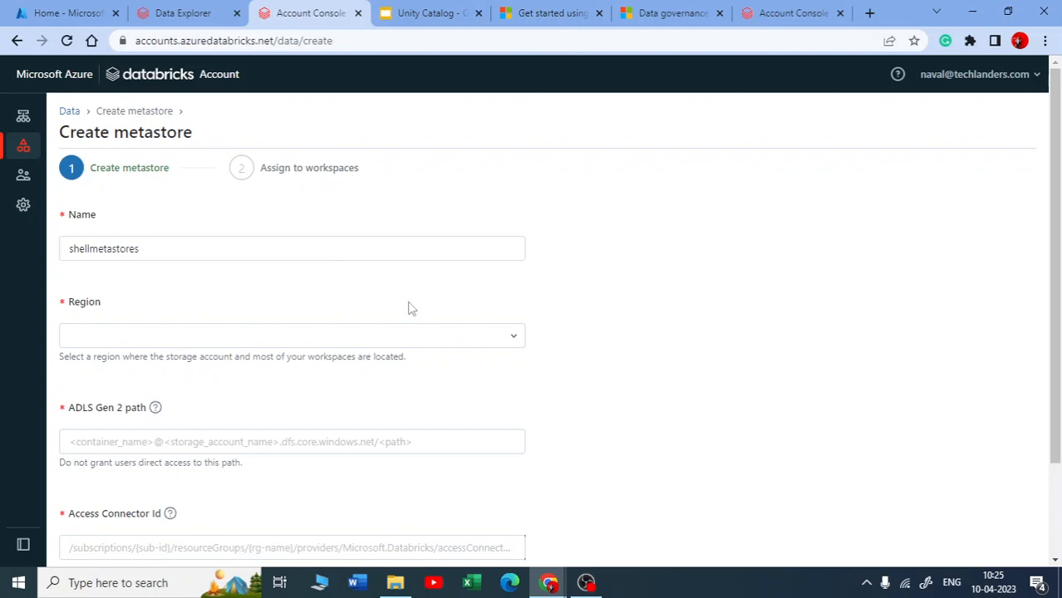
# - Filter the region options by "east" and set the metastore's region to eastus2
pyautogui.click(514, 338)
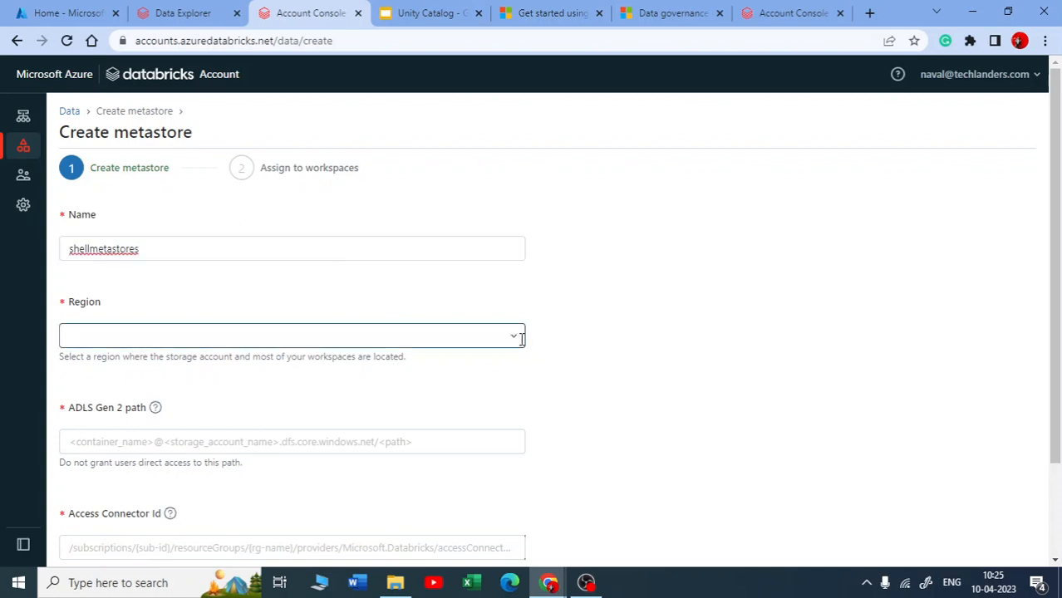
pyautogui.click(519, 338)
pyautogui.write('esa')
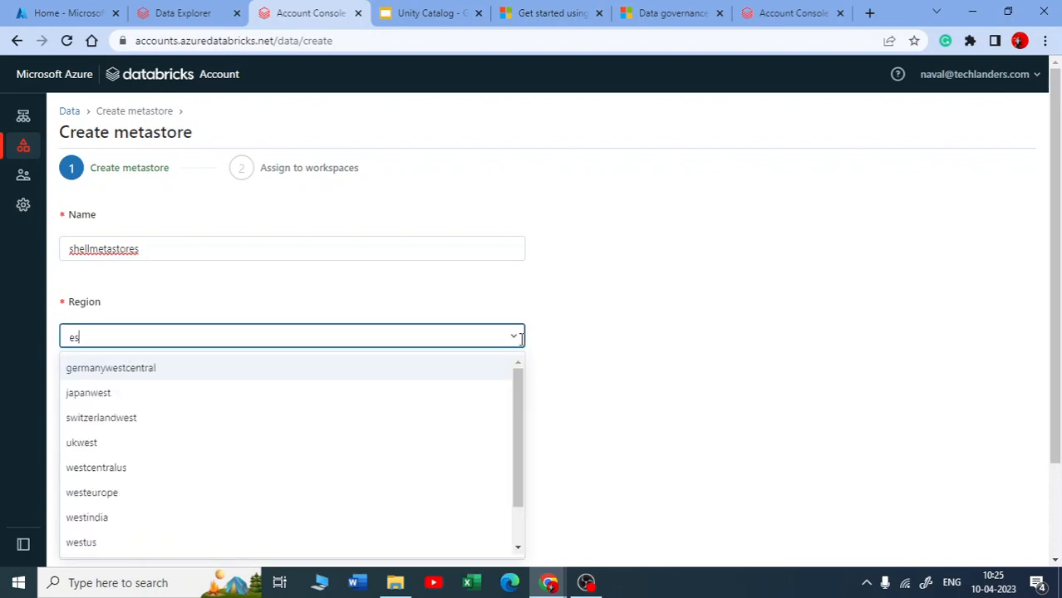
pyautogui.press('BackSpace')
pyautogui.press('BackSpace')
pyautogui.write('s')
pyautogui.press('BackSpace')
pyautogui.write('ast')
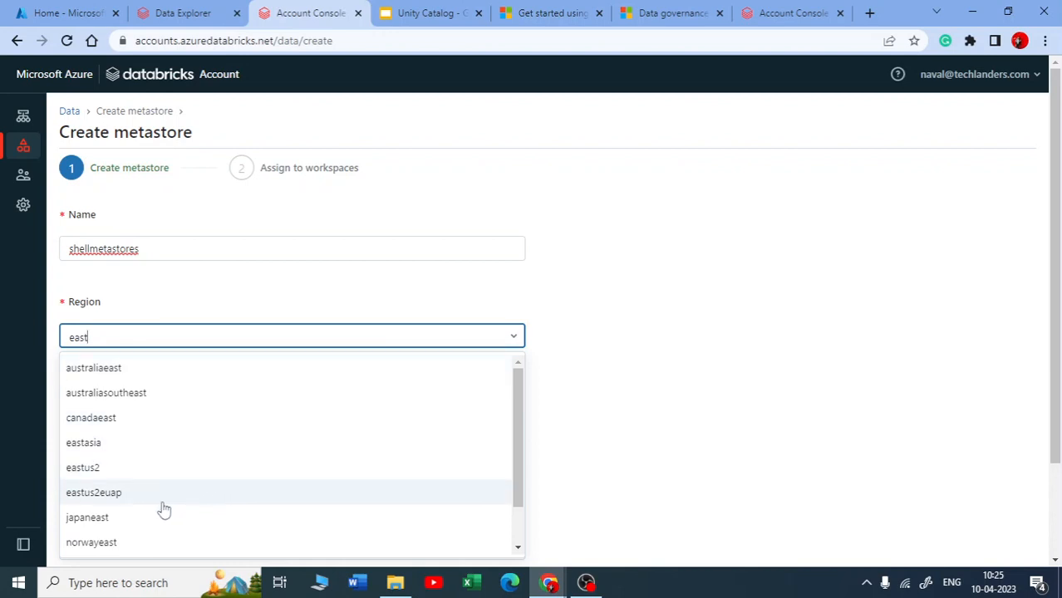
pyautogui.scroll(-1, 164, 509)
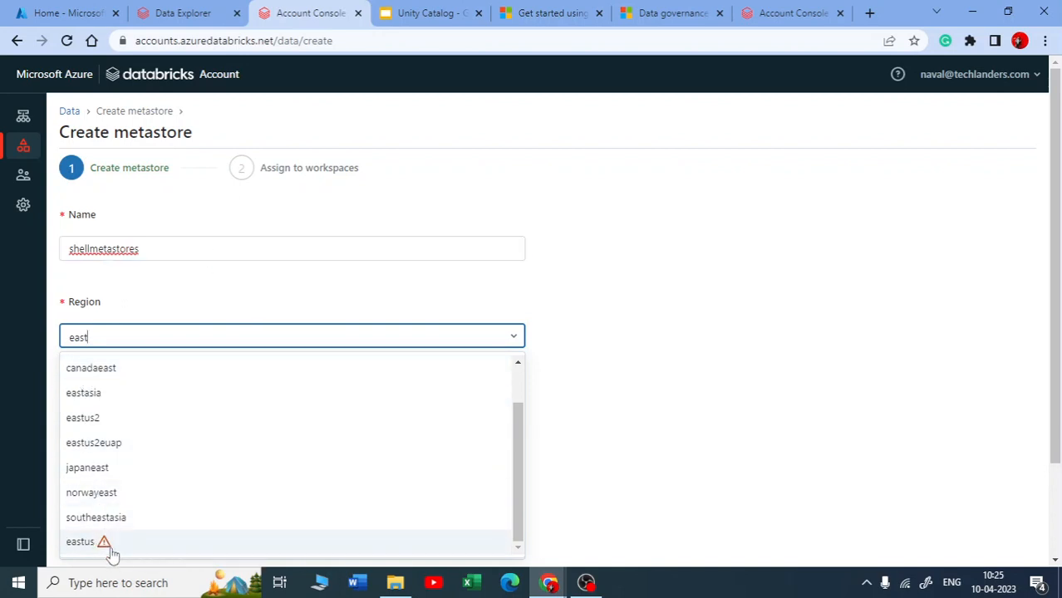
pyautogui.moveTo(103, 552)
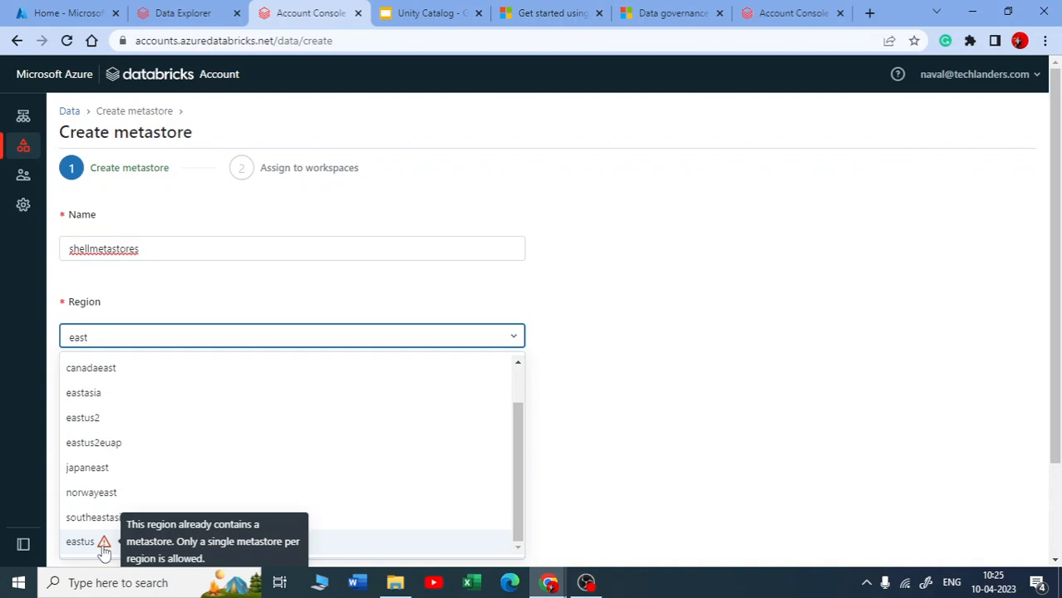
pyautogui.click(99, 426)
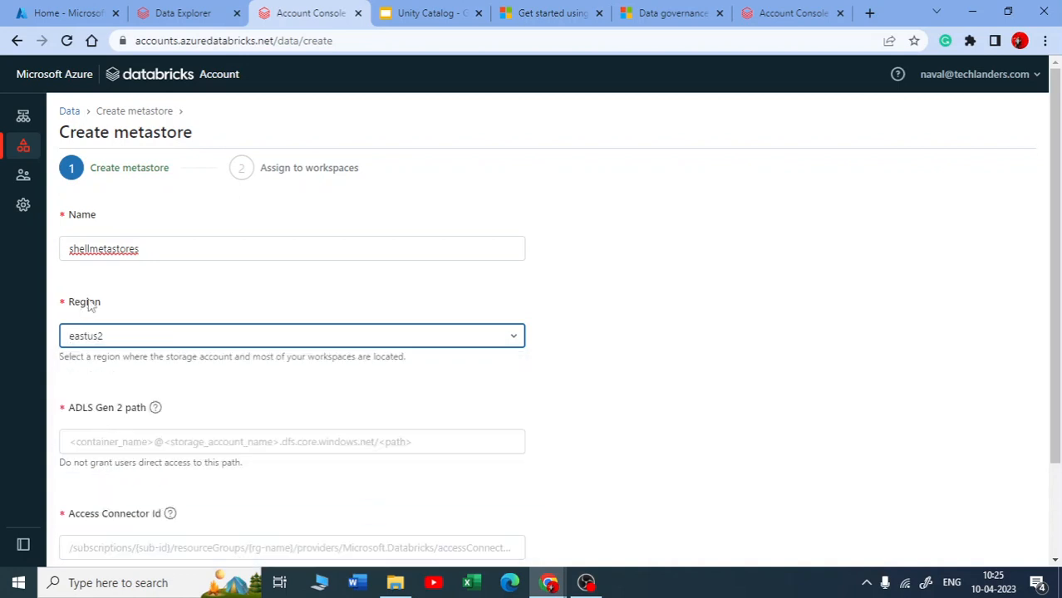
# - Examine the required ADLS Gen 2 path and Access Connector Id fields of the metastore form
pyautogui.scroll(-1, 308, 343)
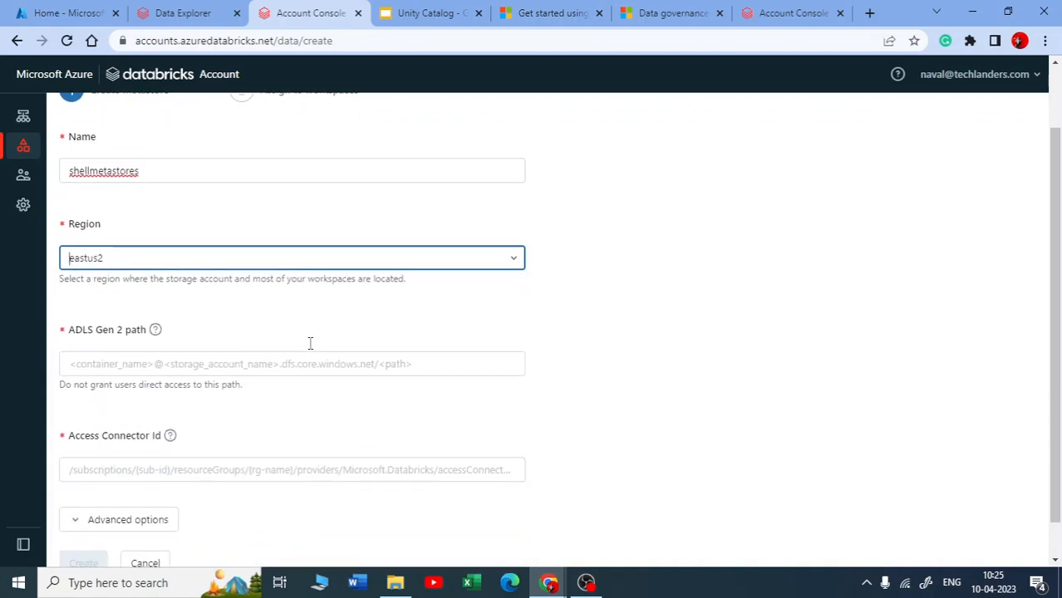
pyautogui.scroll(-1, 190, 351)
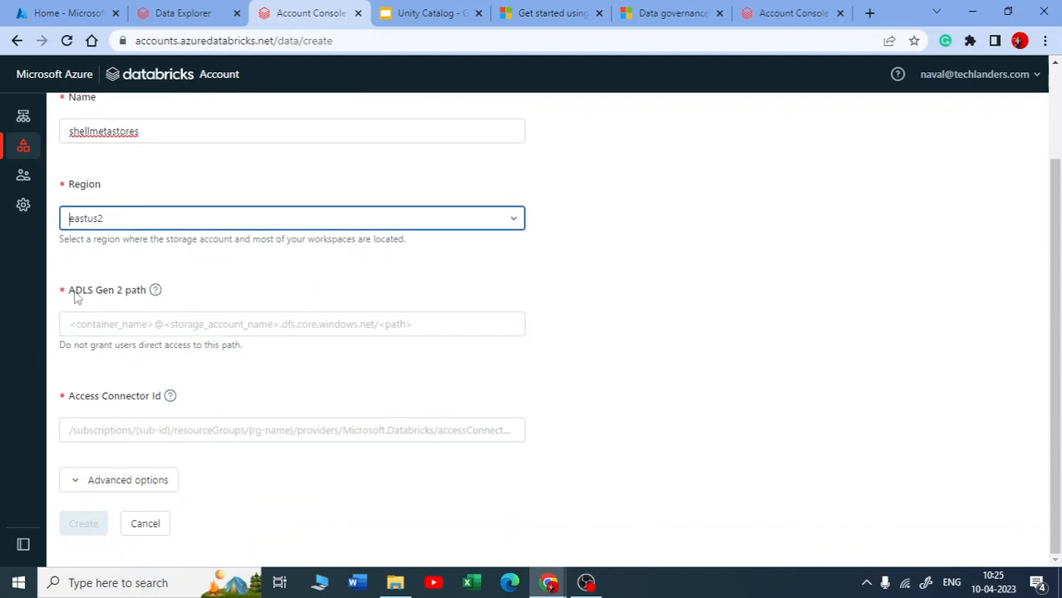
pyautogui.moveTo(69, 296); pyautogui.dragTo(154, 290)
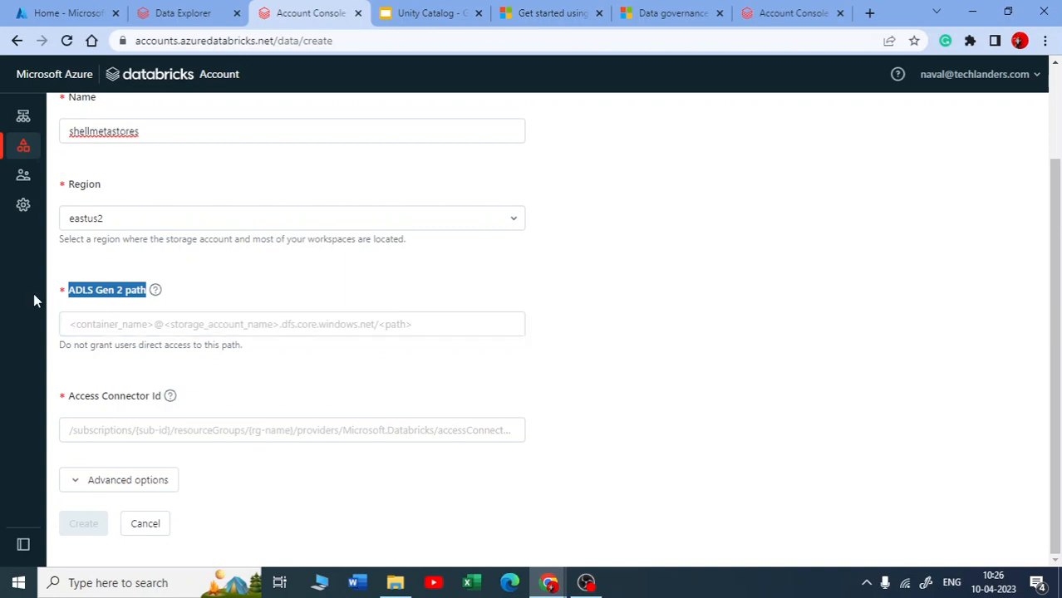
pyautogui.click(87, 330)
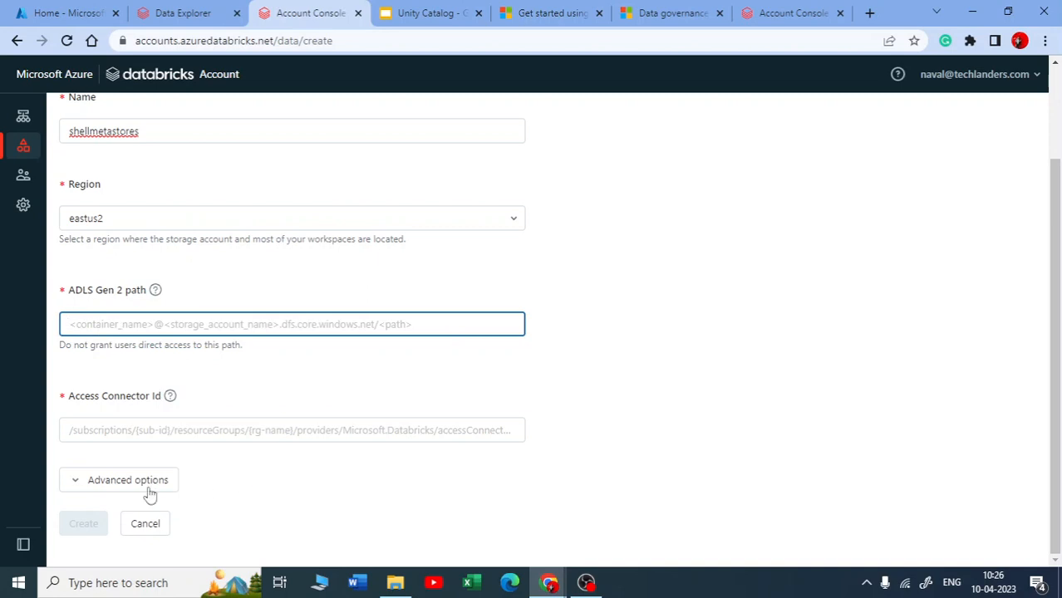
pyautogui.moveTo(71, 400); pyautogui.dragTo(164, 397)
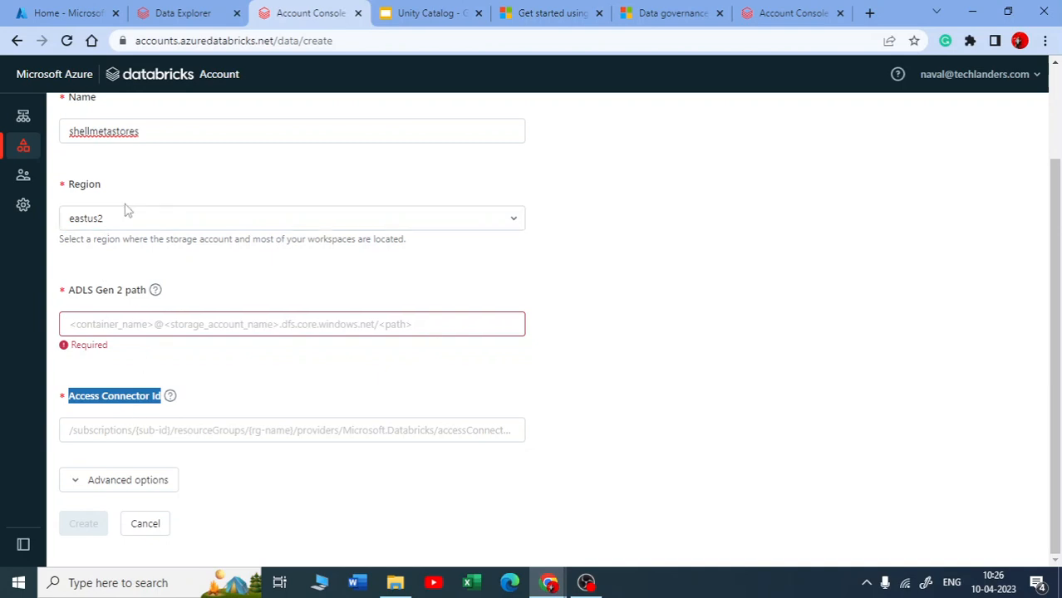
pyautogui.click(138, 327)
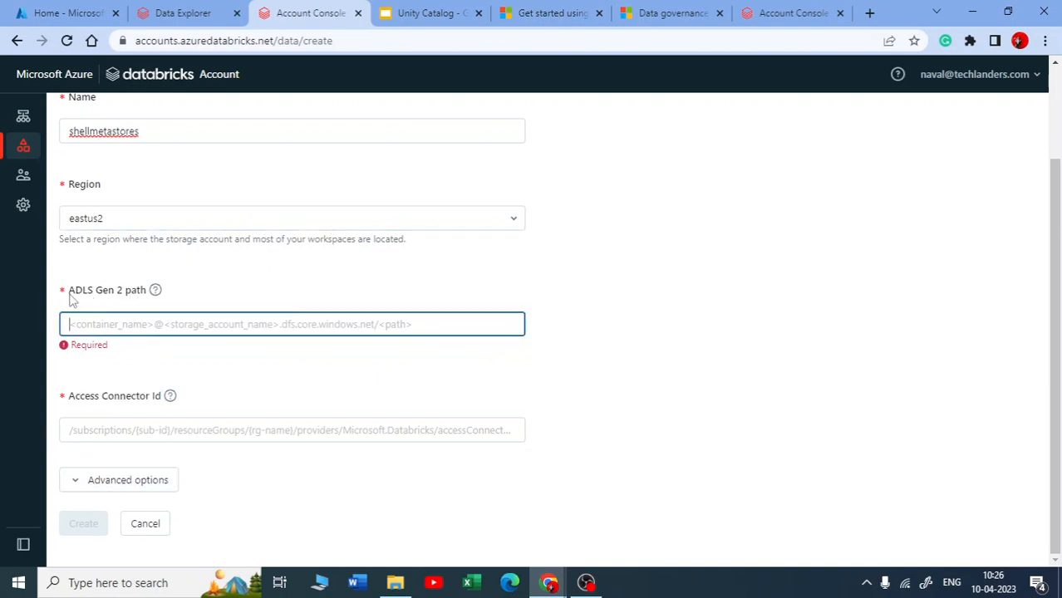
pyautogui.moveTo(69, 293); pyautogui.dragTo(149, 300)
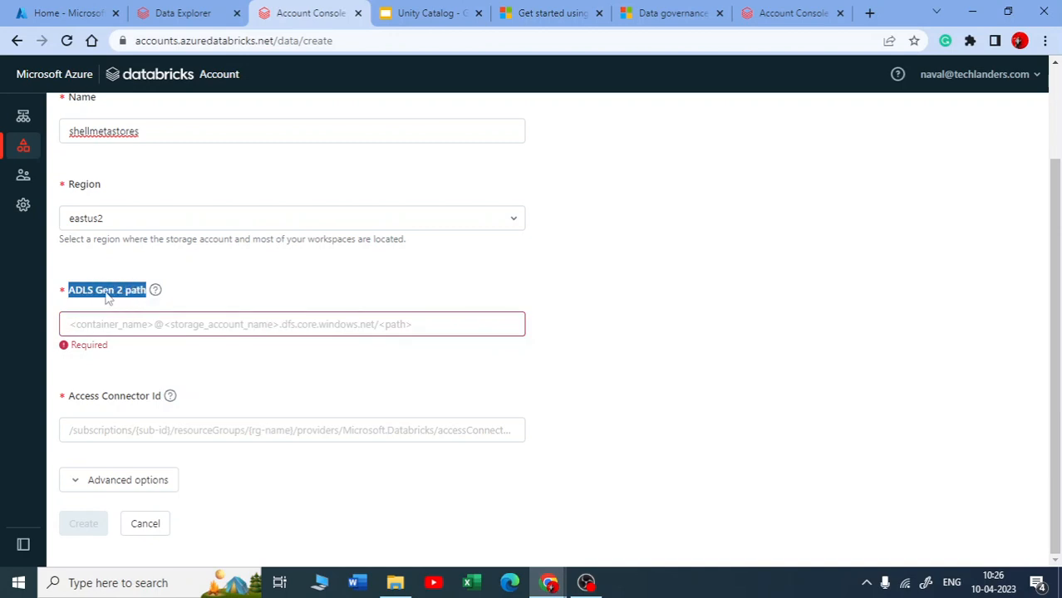
pyautogui.click(139, 327)
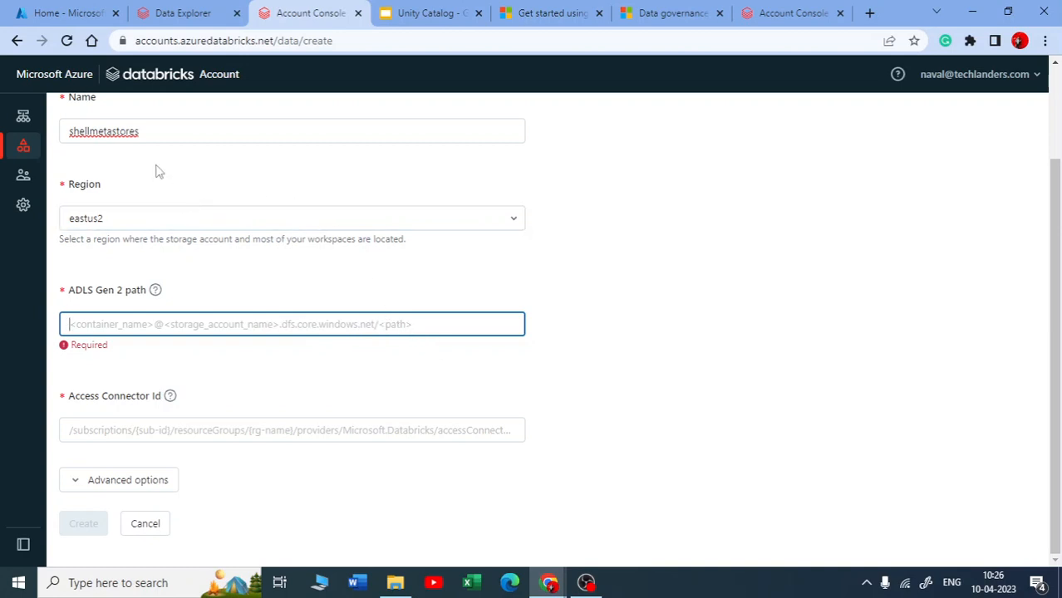
# - Switch to the Azure portal and create a private container named metastore in the shelladlstech storage account
pyautogui.click(67, 14)
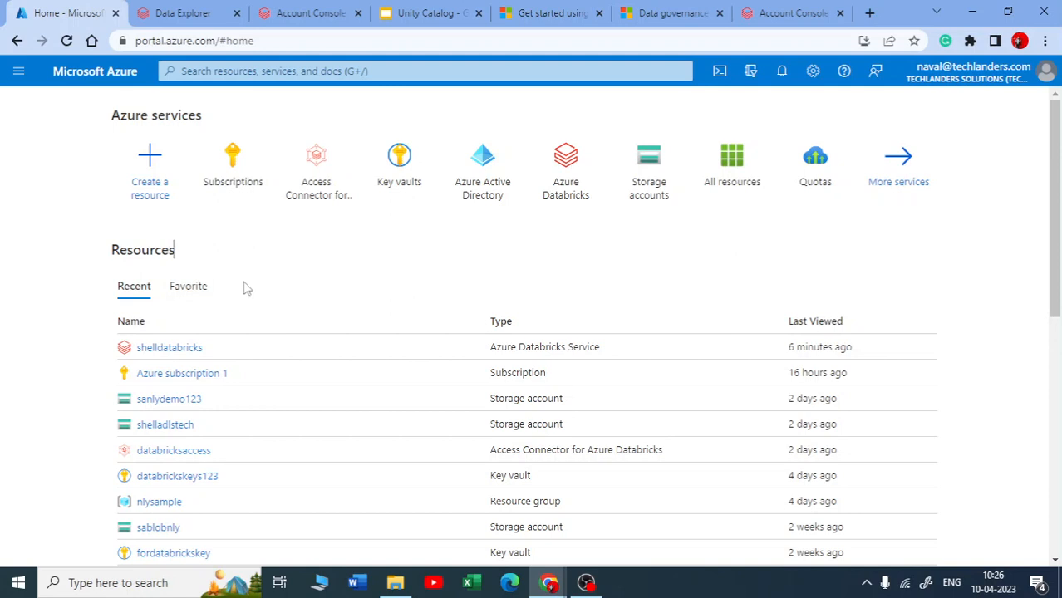
pyautogui.moveTo(212, 372)
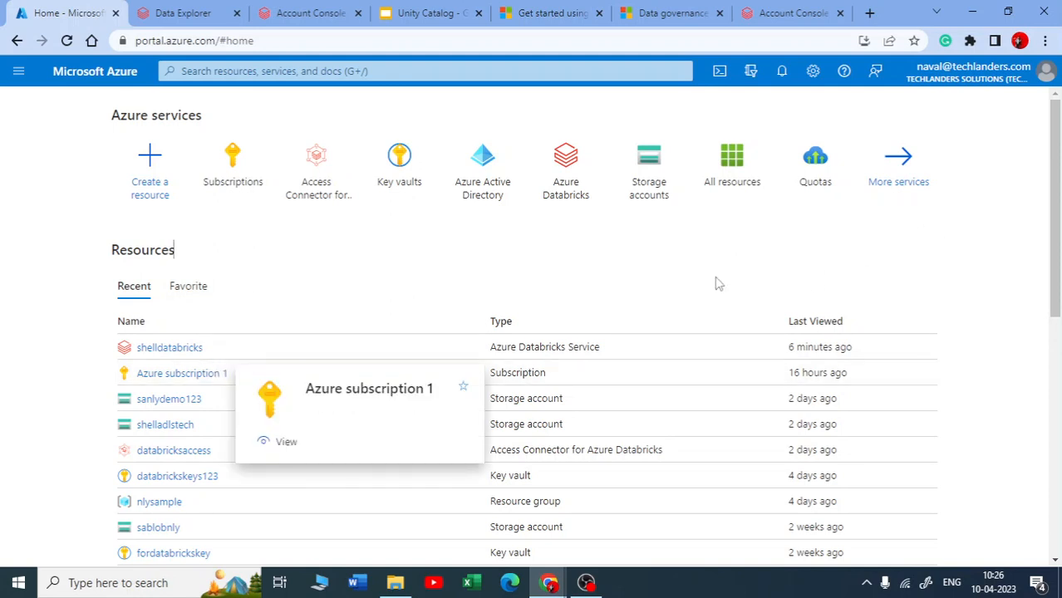
pyautogui.click(170, 426)
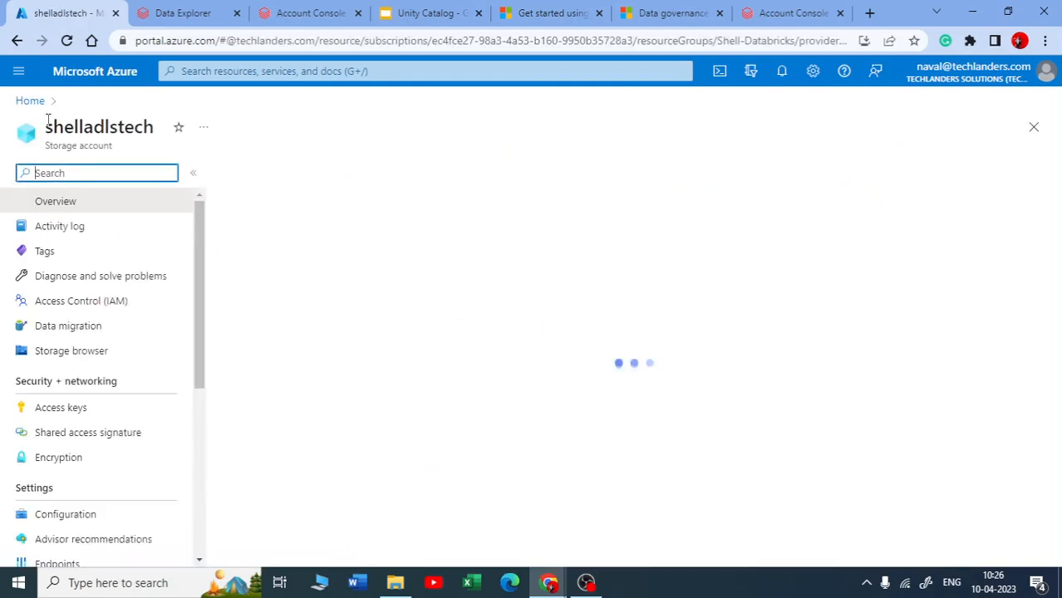
pyautogui.moveTo(52, 127); pyautogui.dragTo(155, 129)
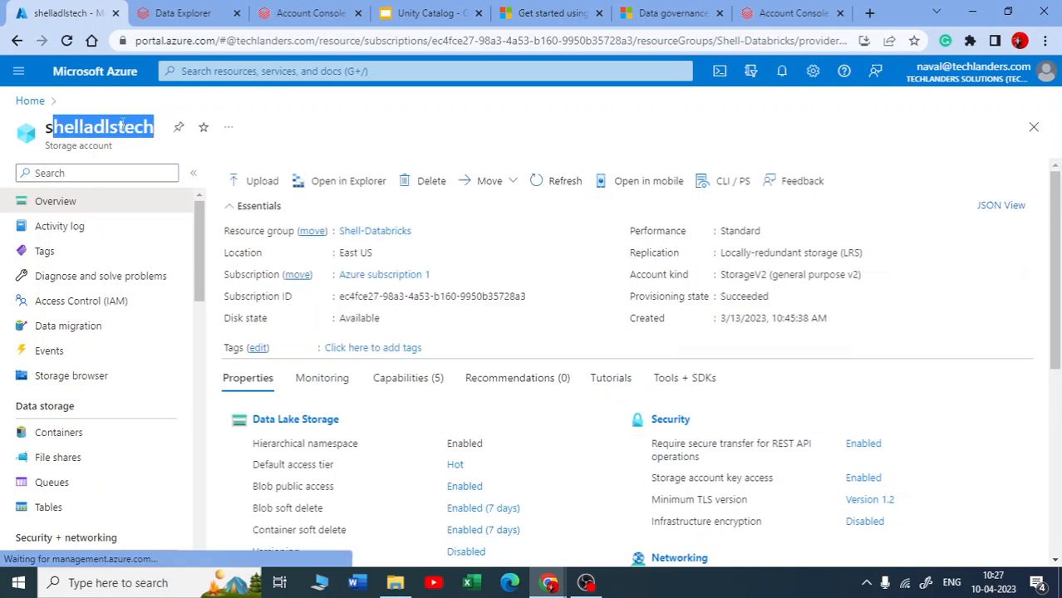
pyautogui.click(90, 436)
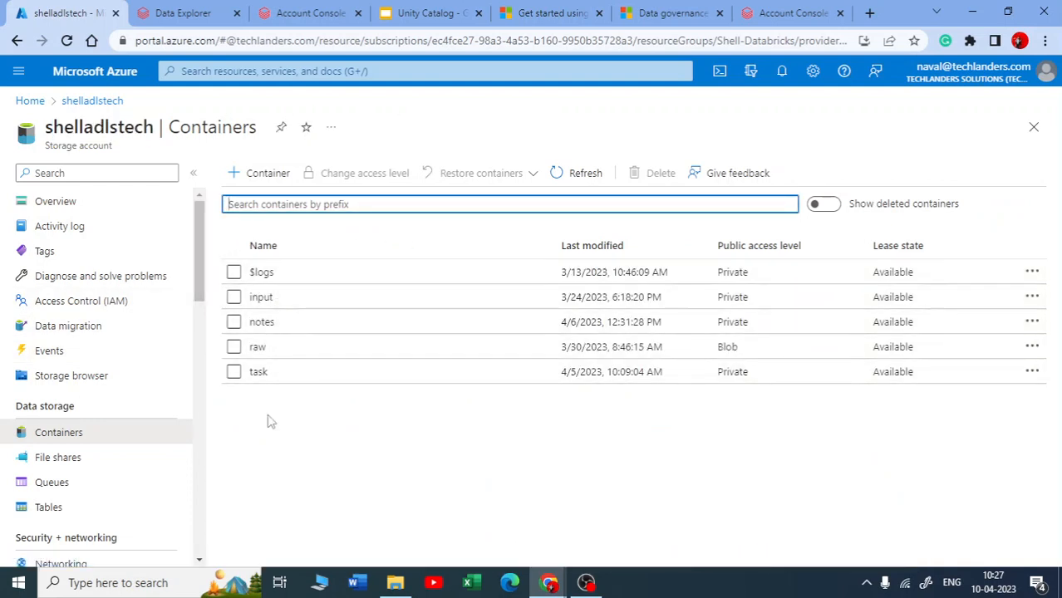
pyautogui.click(252, 178)
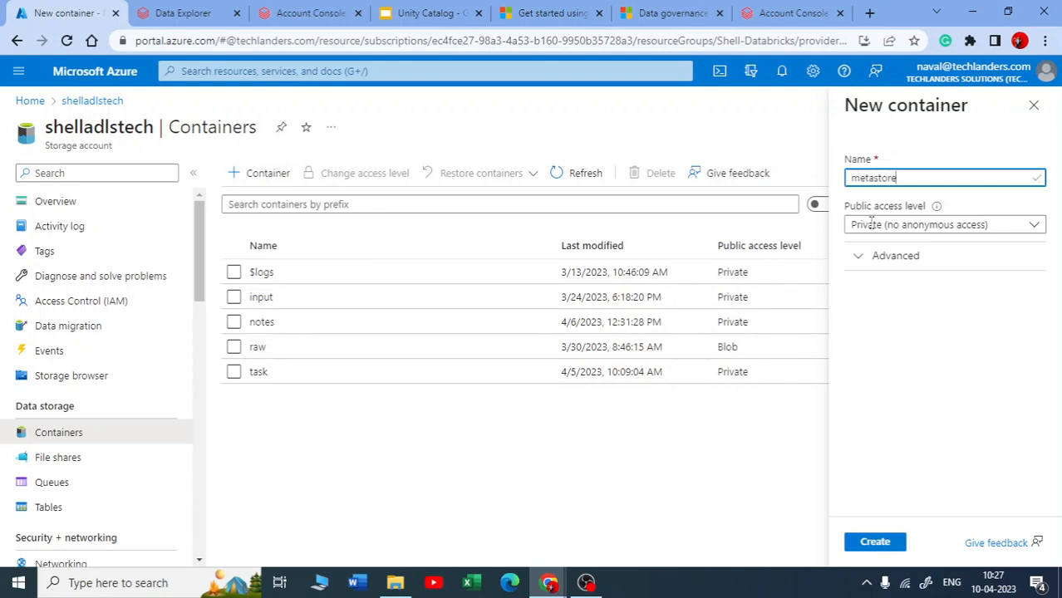
pyautogui.click(879, 544)
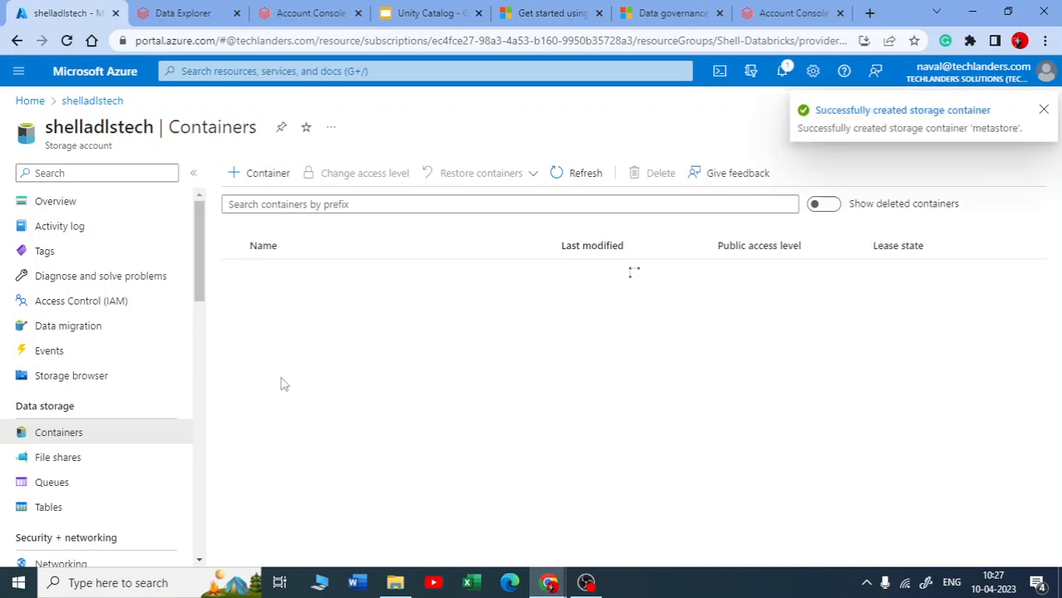
# - Add a directory named metadata inside the metastore container
pyautogui.click(275, 326)
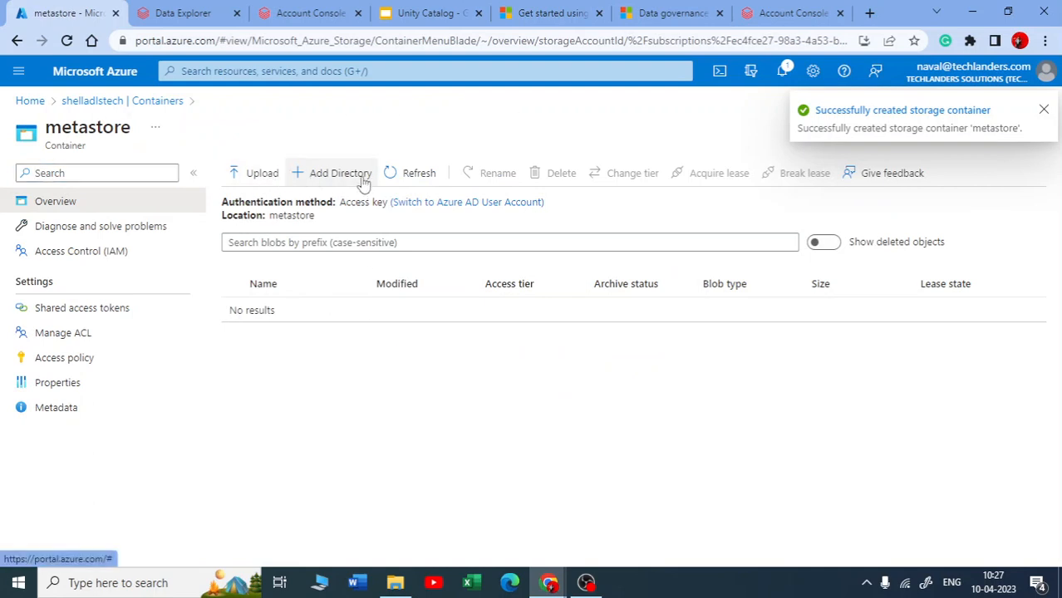
pyautogui.click(358, 178)
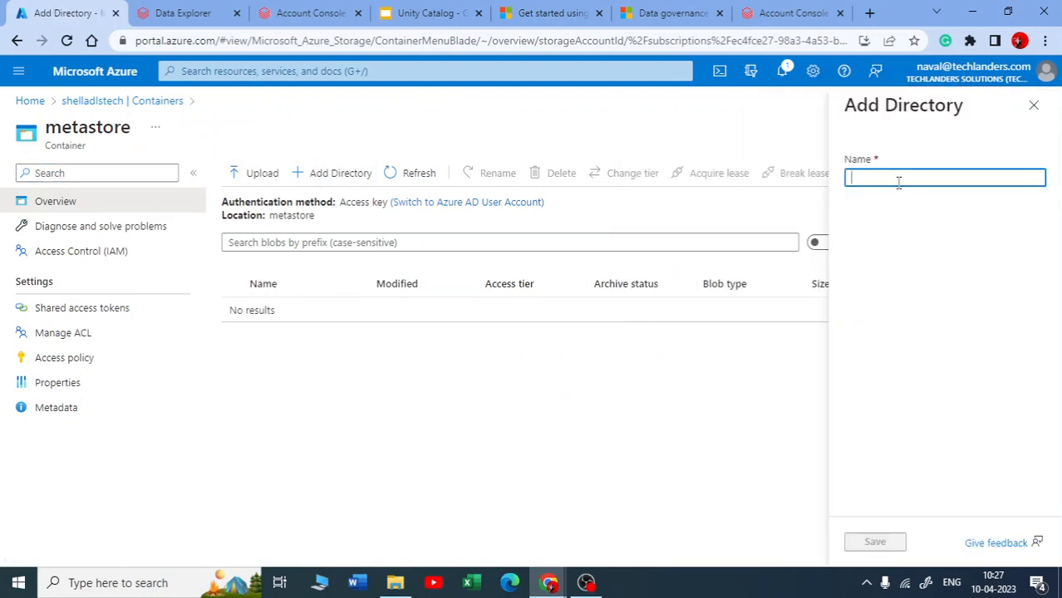
pyautogui.write('metadata')
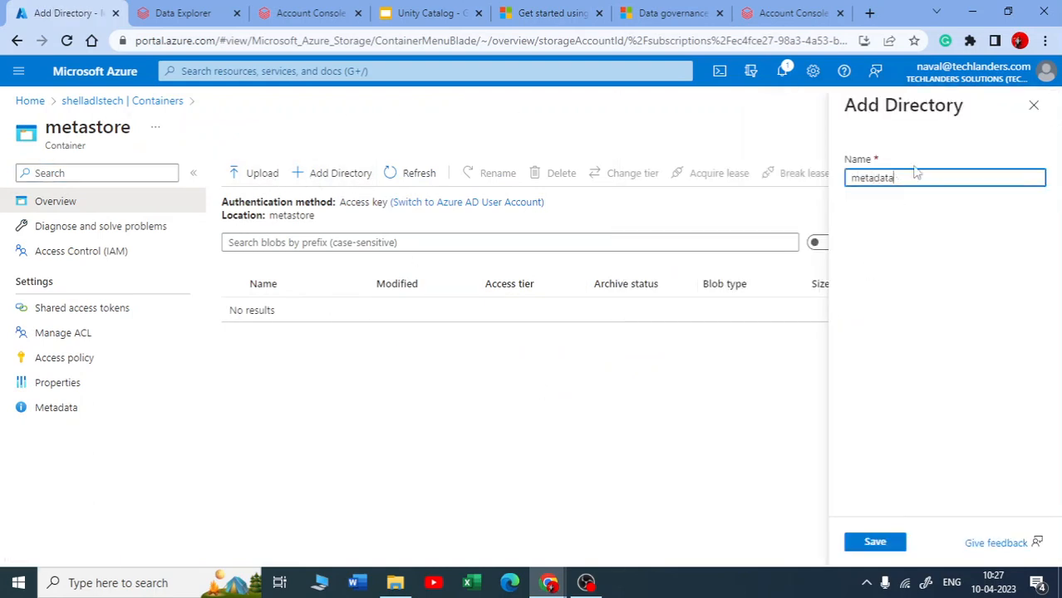
pyautogui.click(872, 544)
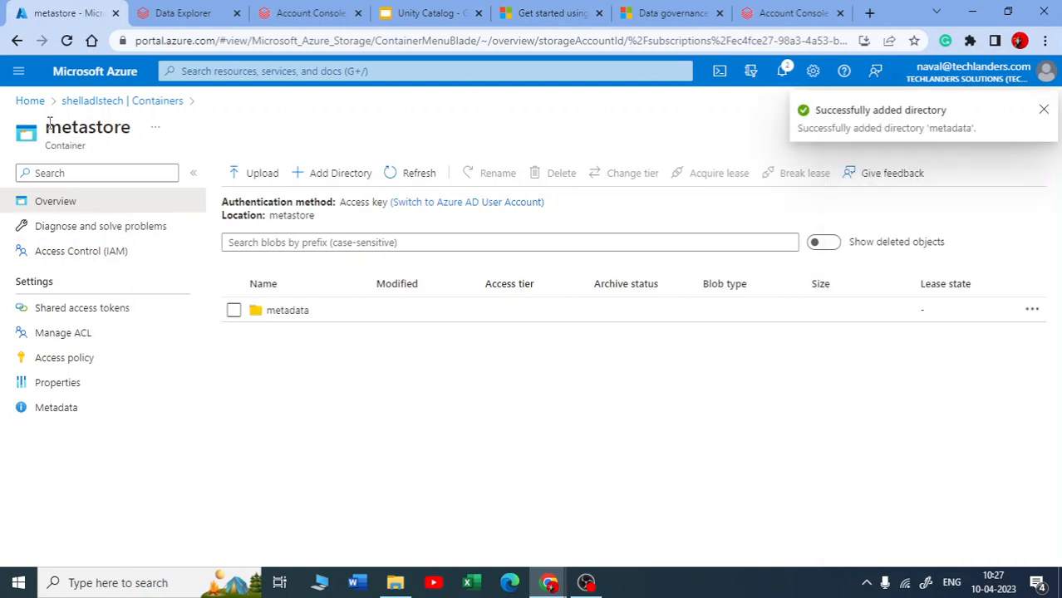
# - View the properties of the metadata directory in the metastore container, and close them
pyautogui.moveTo(48, 131); pyautogui.dragTo(132, 131)
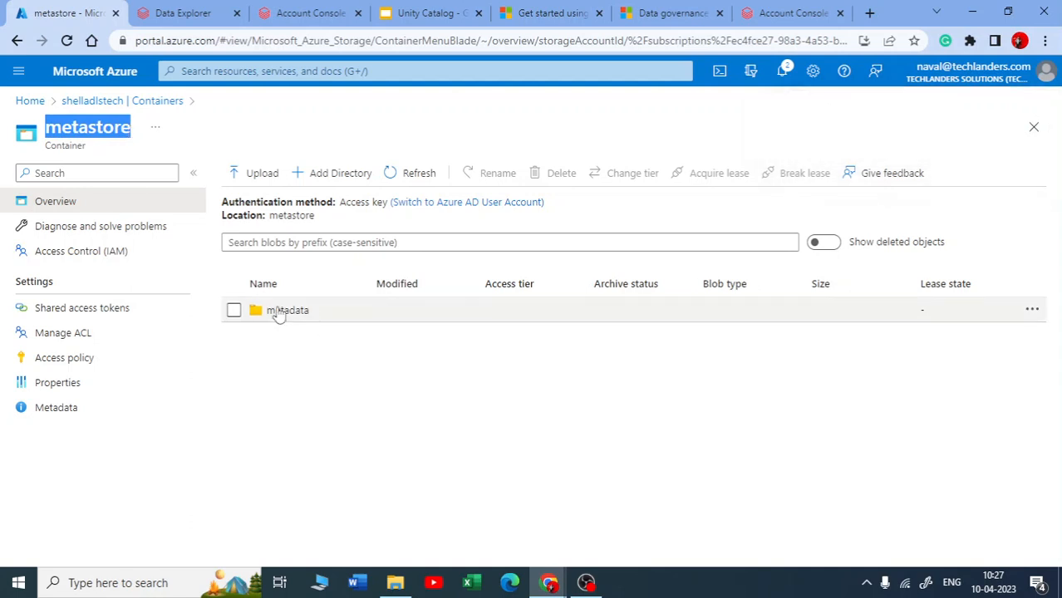
pyautogui.click(1032, 309)
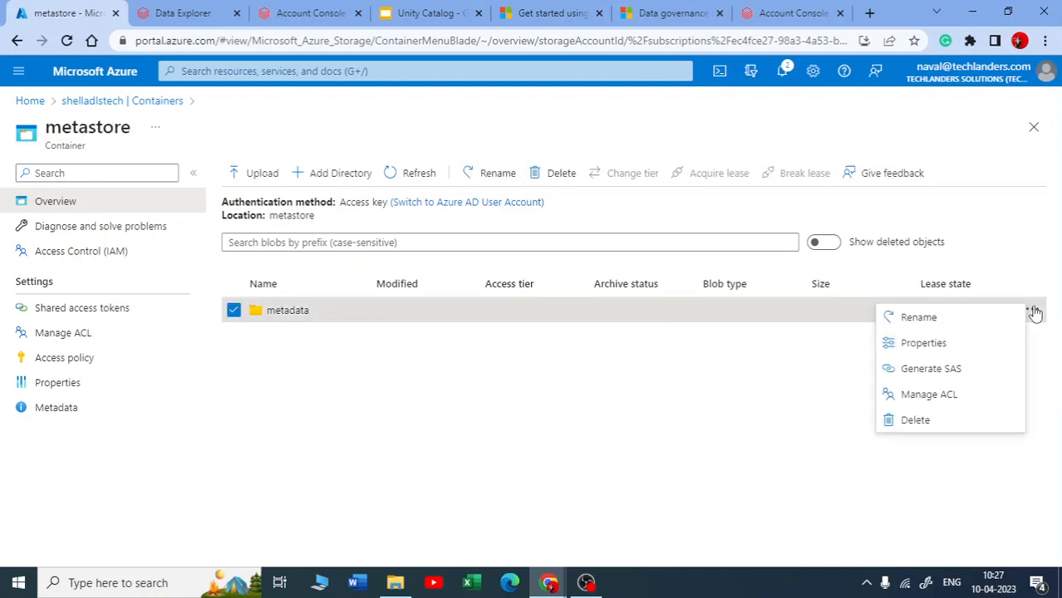
pyautogui.click(915, 348)
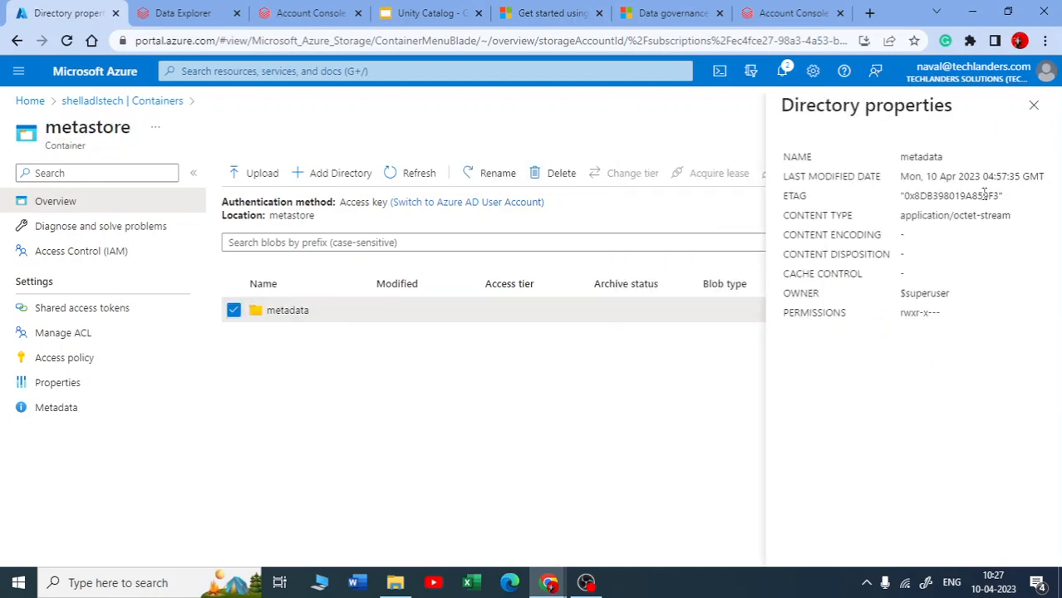
pyautogui.click(1034, 105)
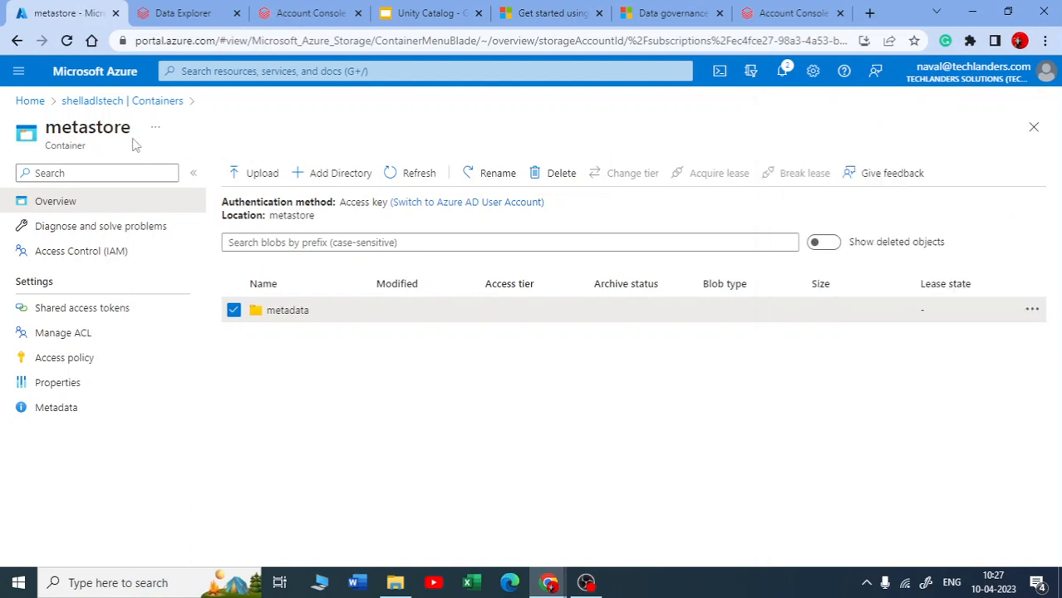
# - Copy the URL of the metastore container from its container properties in the shelladlstech storage account
pyautogui.click(86, 100)
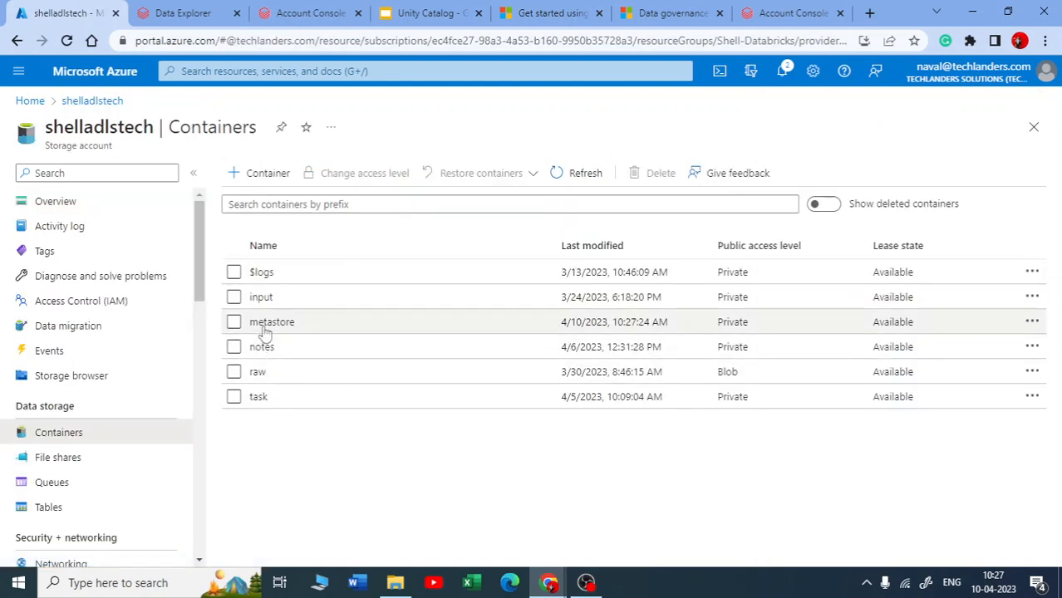
pyautogui.click(1032, 322)
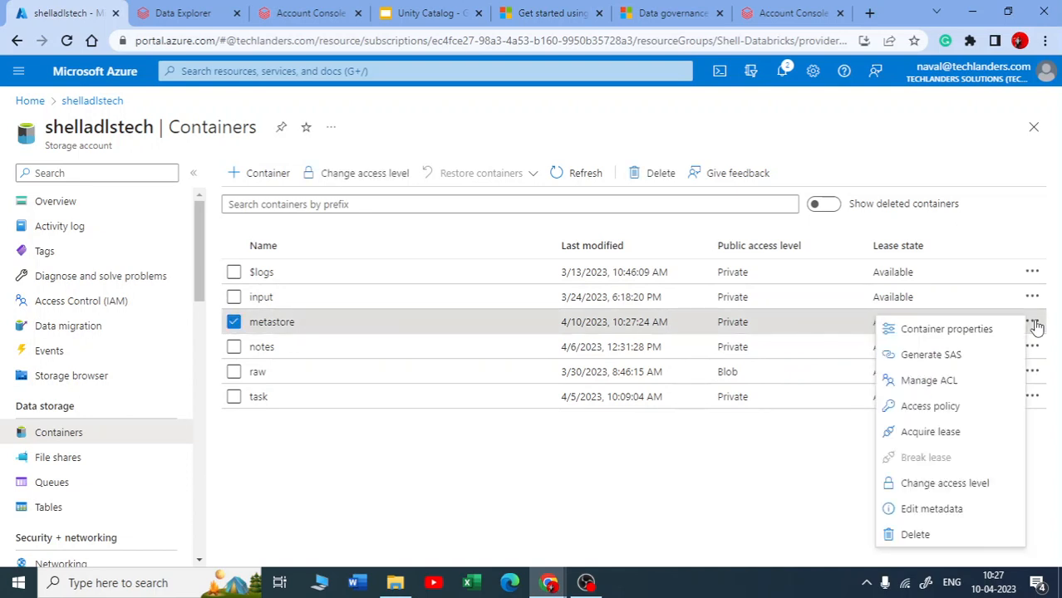
pyautogui.click(928, 332)
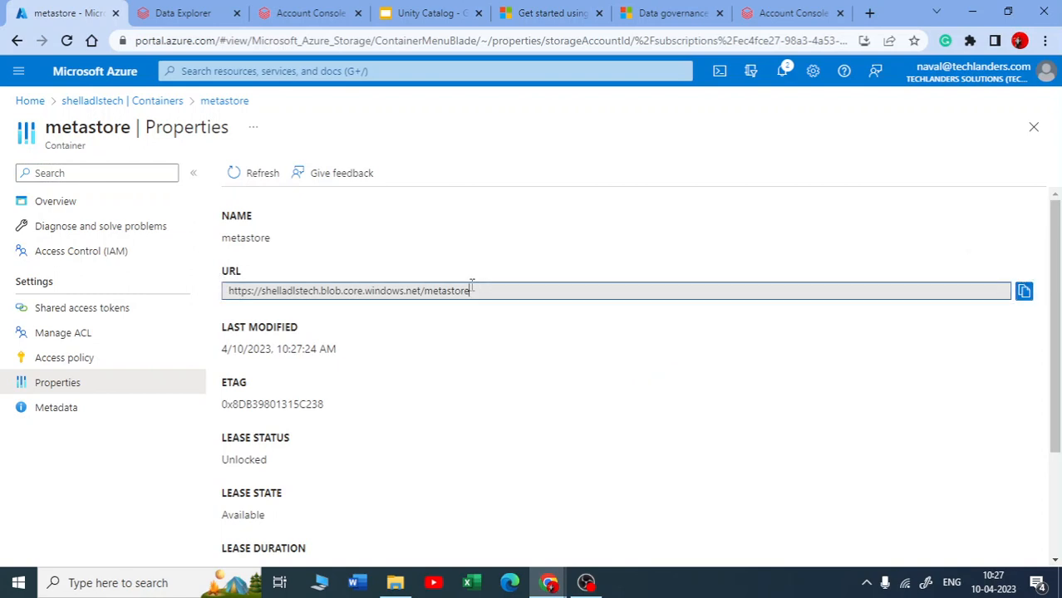
pyautogui.moveTo(471, 291); pyautogui.dragTo(223, 292)
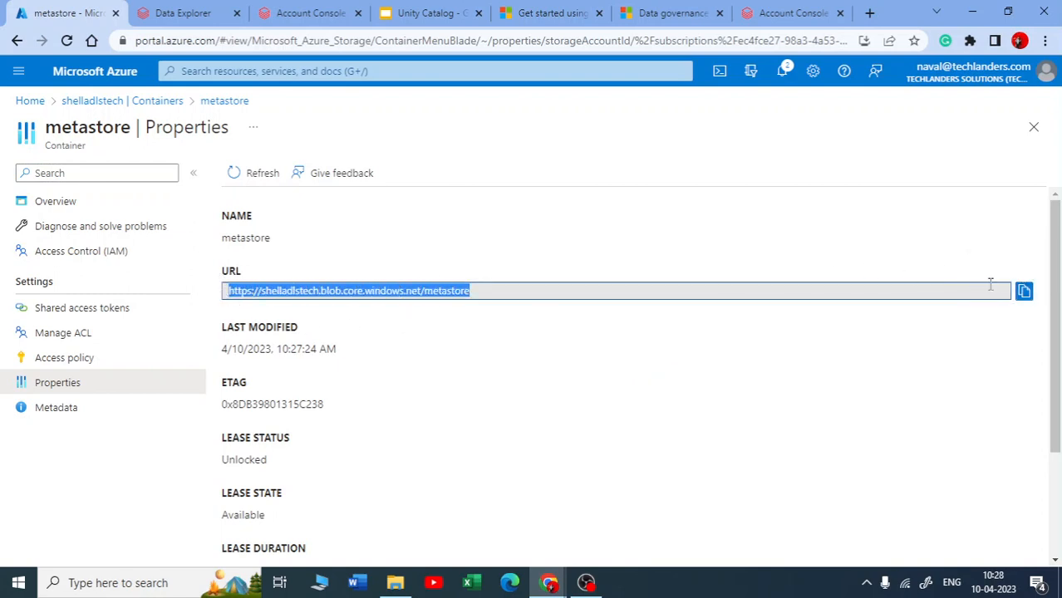
pyautogui.click(1025, 295)
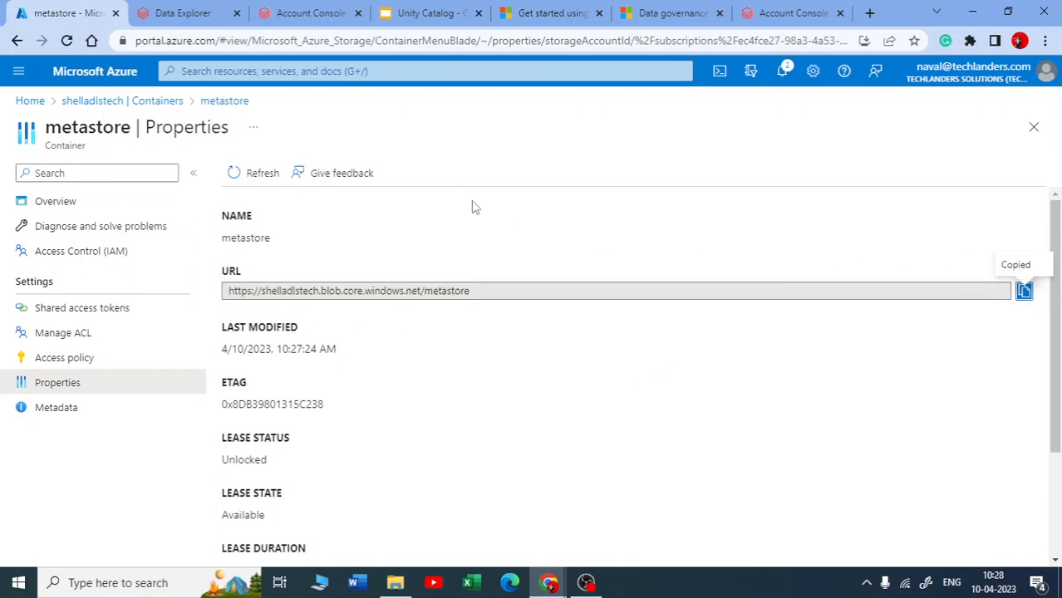
# - Open Notepad over the metastore form in the Databricks account console and paste the copied container URL into it
pyautogui.click(292, 12)
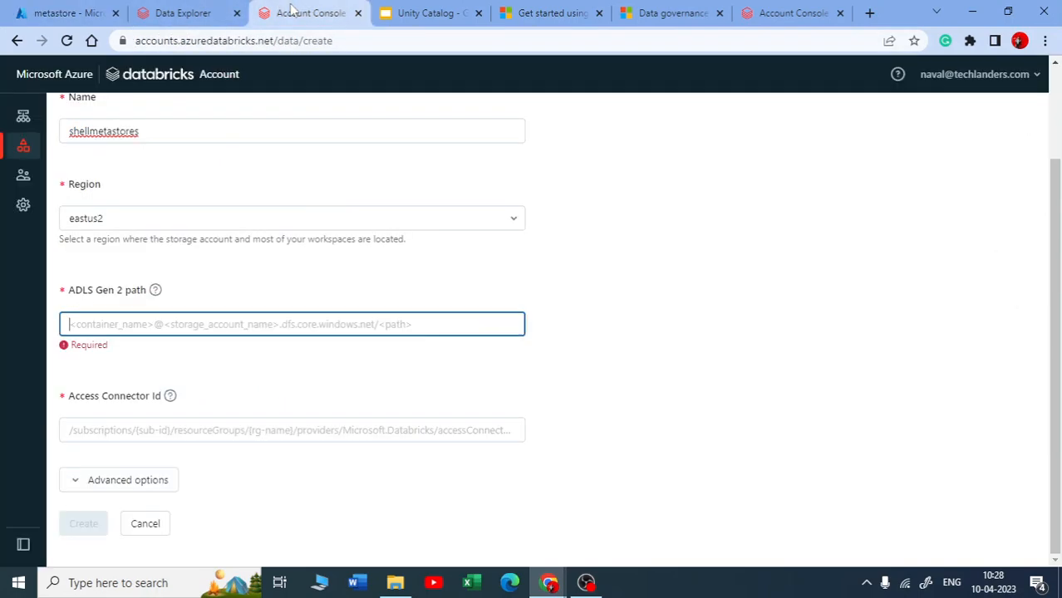
pyautogui.click(150, 583)
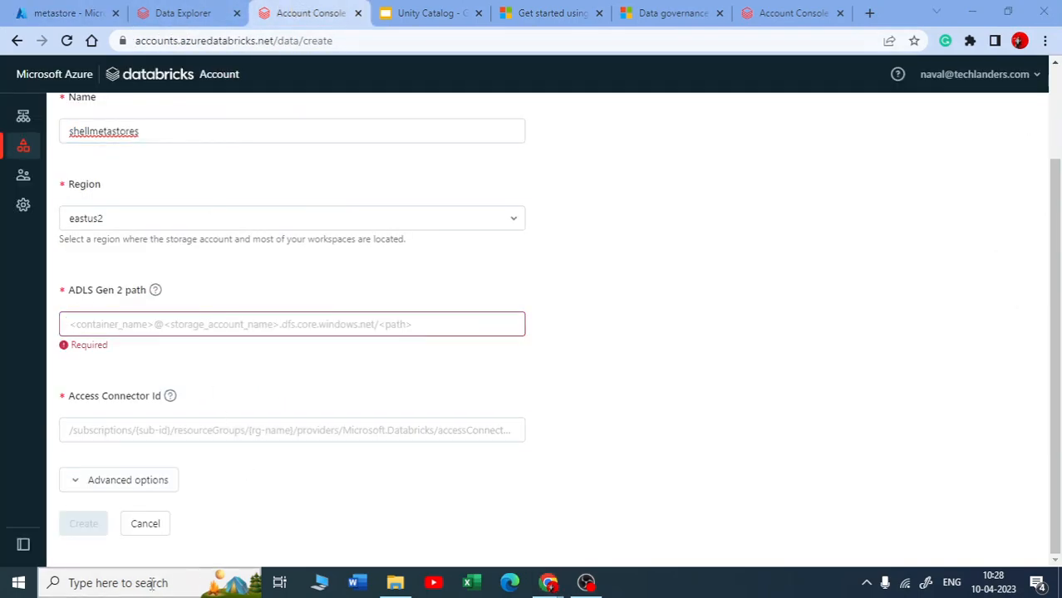
pyautogui.write('e')
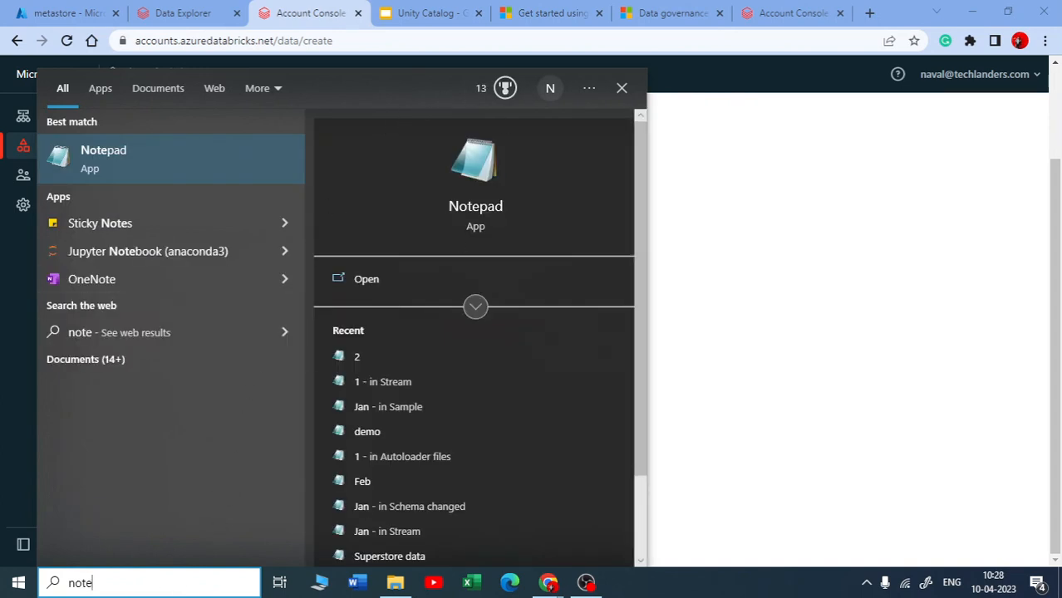
pyautogui.click(123, 164)
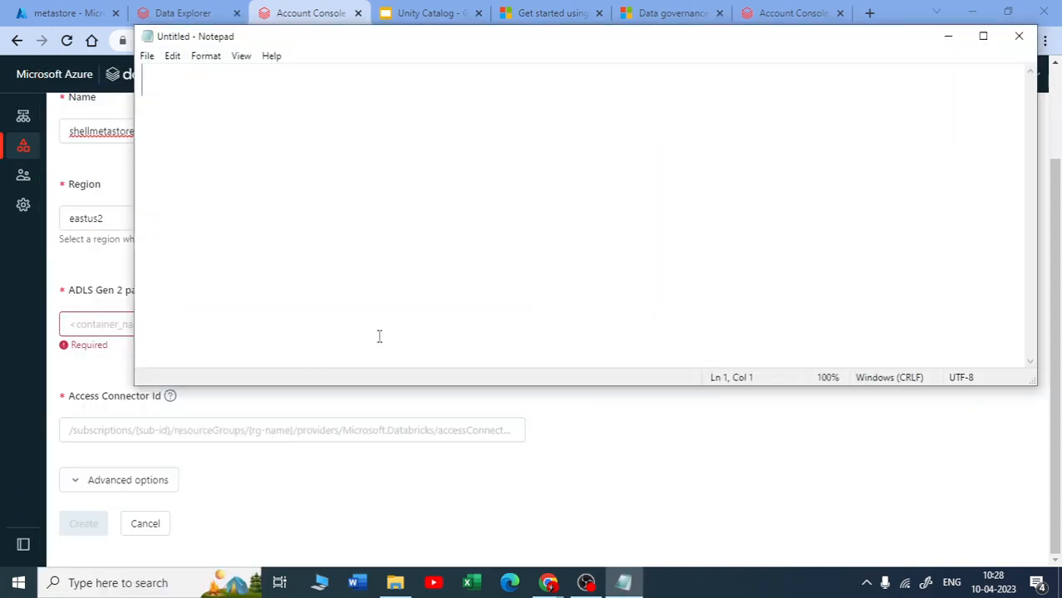
pyautogui.moveTo(448, 37); pyautogui.dragTo(578, 187)
pyautogui.hotkey('ctrl', 'v')
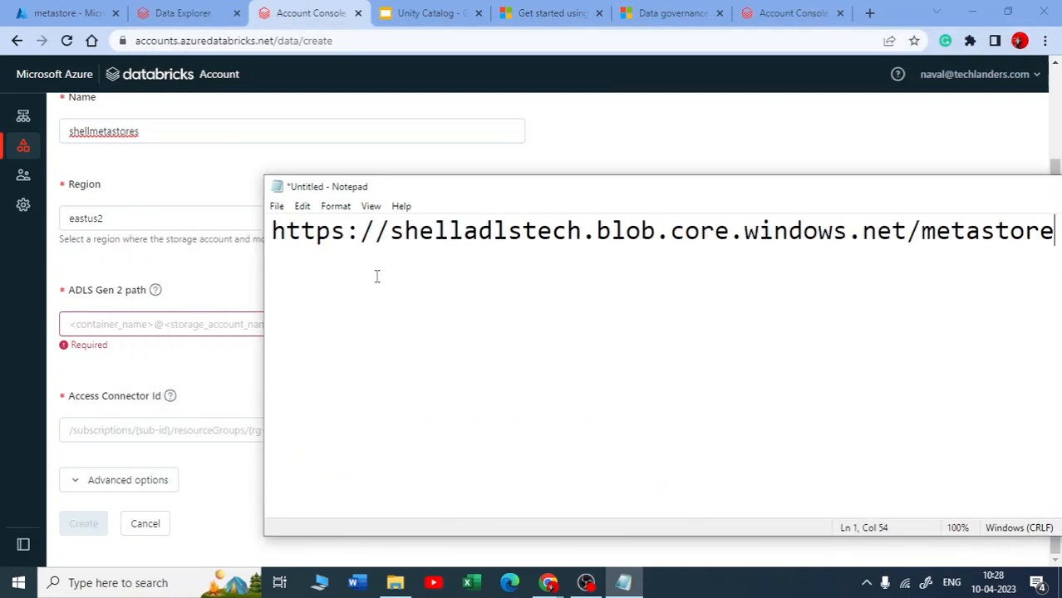
pyautogui.moveTo(392, 230); pyautogui.dragTo(271, 231)
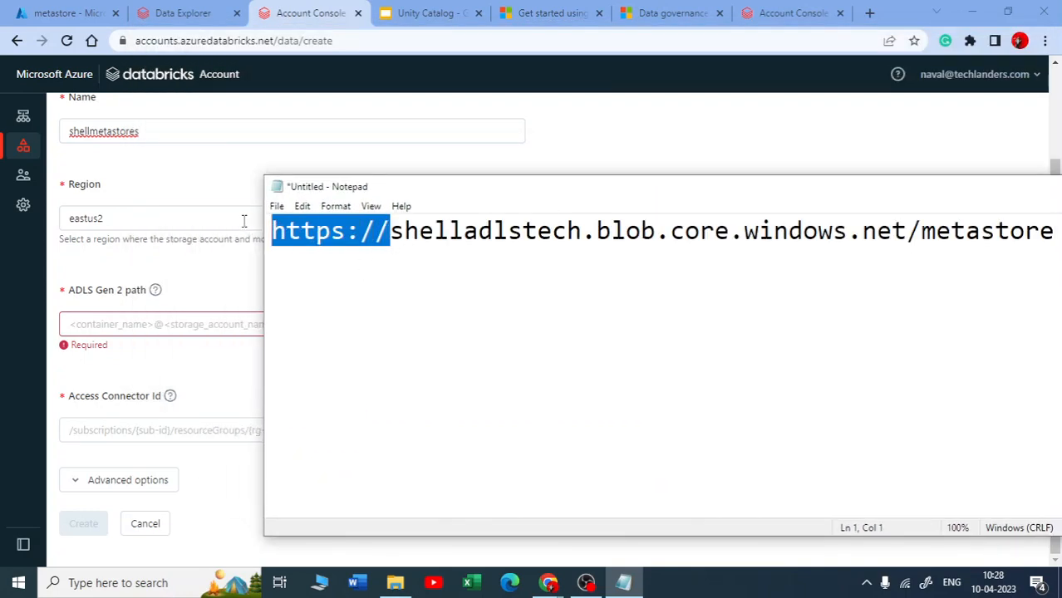
pyautogui.press('BackSpace')
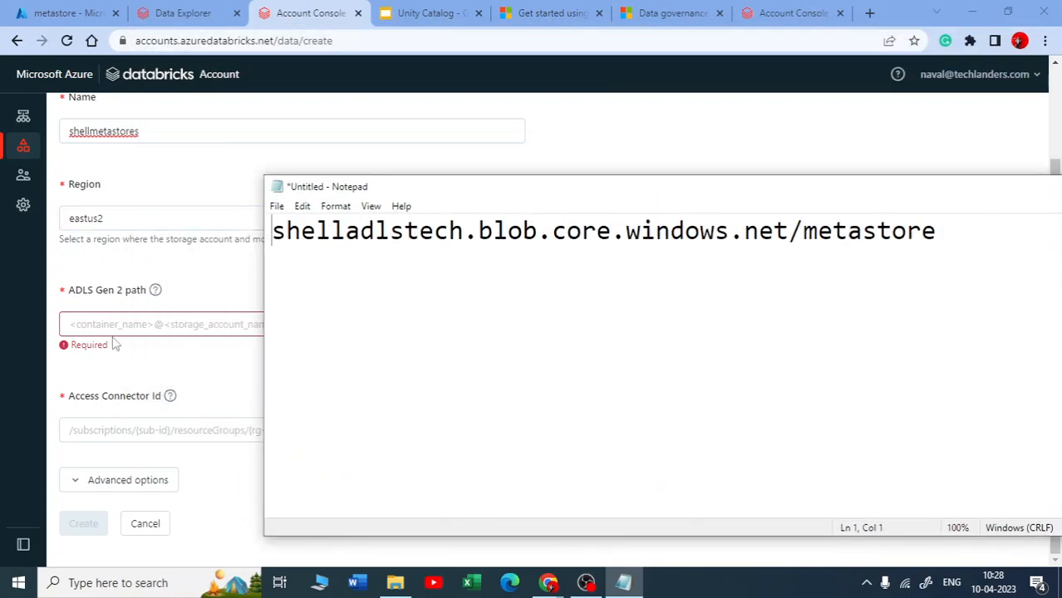
pyautogui.moveTo(803, 231); pyautogui.dragTo(935, 231)
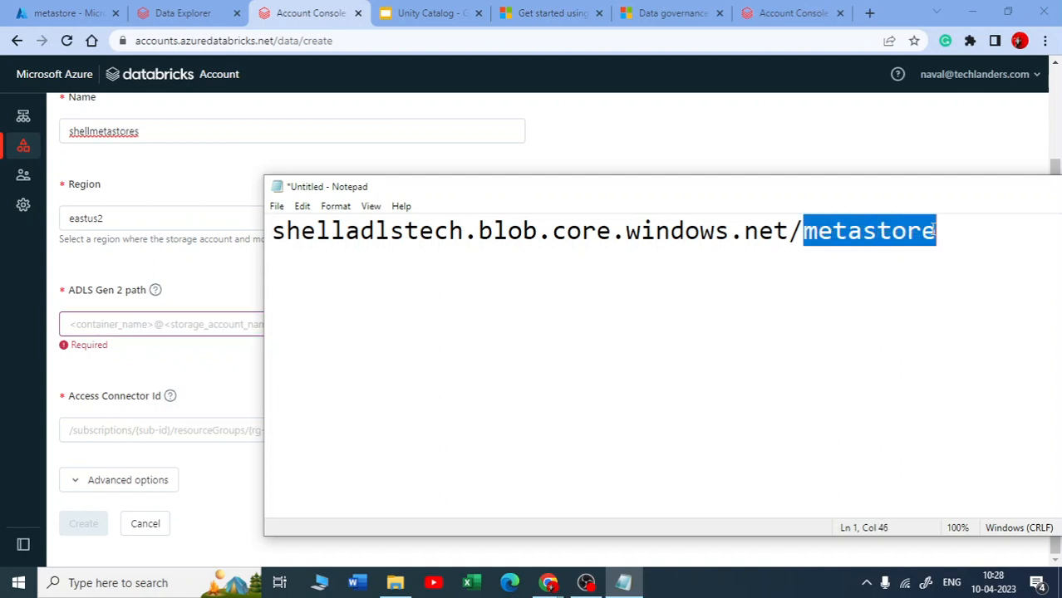
pyautogui.hotkey('ctrl', 'c')
pyautogui.click(272, 231)
pyautogui.hotkey('ctrl', 'v')
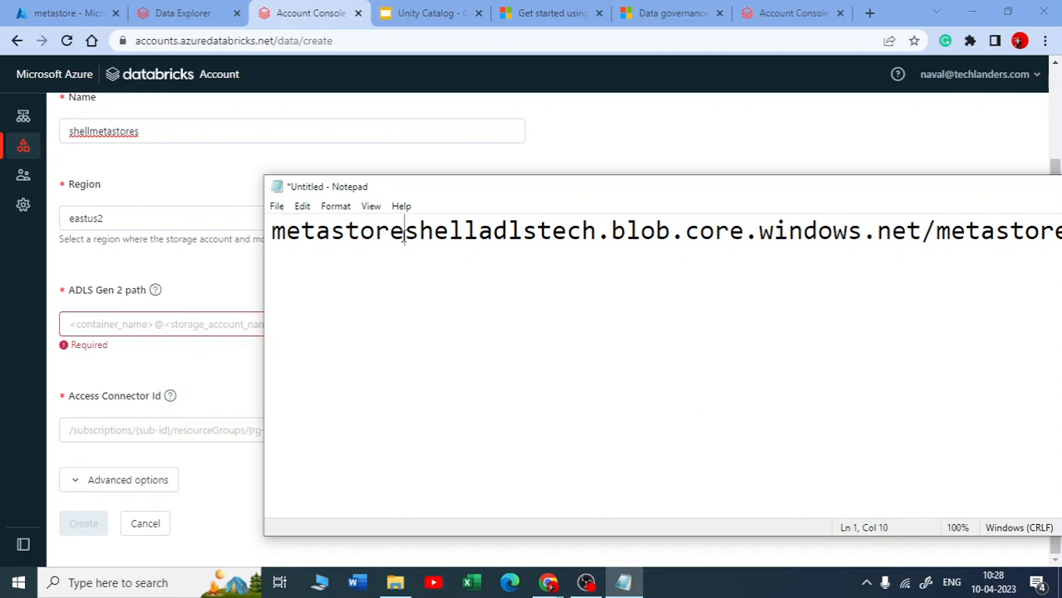
pyautogui.write('@')
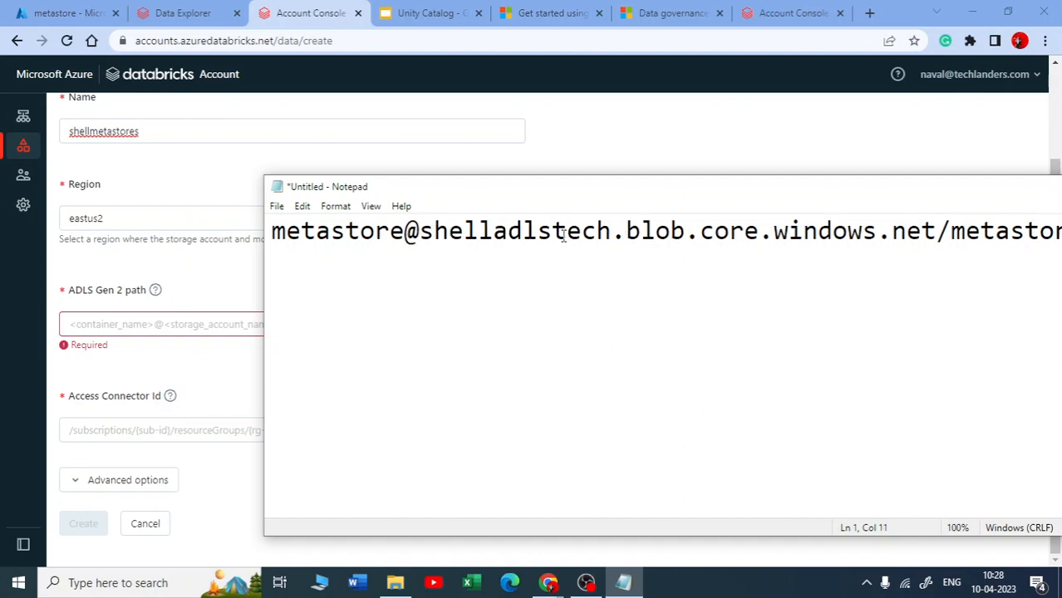
# - Replace blob with dfs in the storage host name of the path
pyautogui.moveTo(652, 189); pyautogui.dragTo(755, 189)
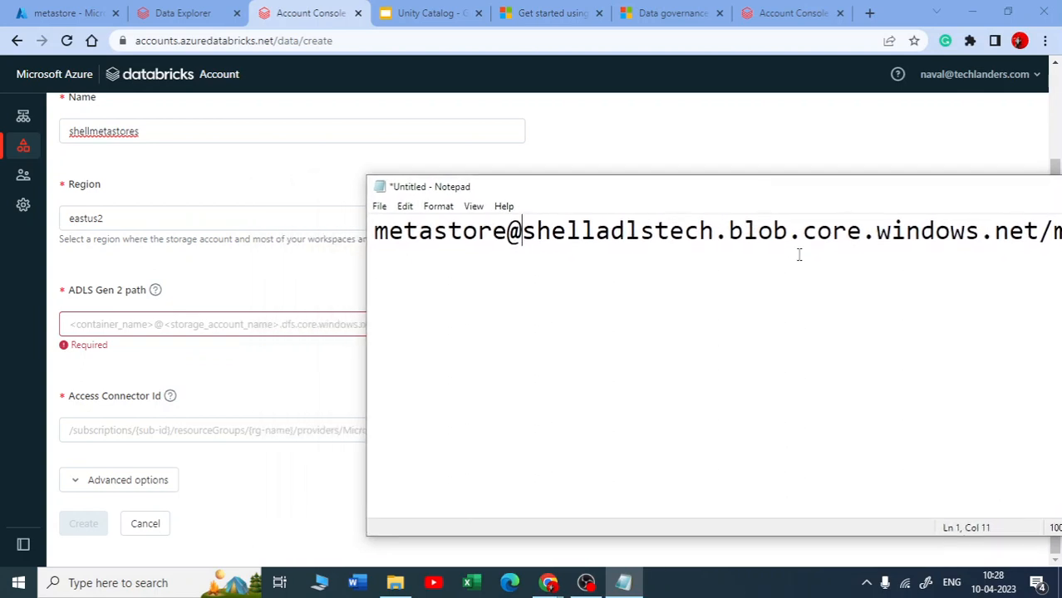
pyautogui.moveTo(728, 233); pyautogui.dragTo(787, 233)
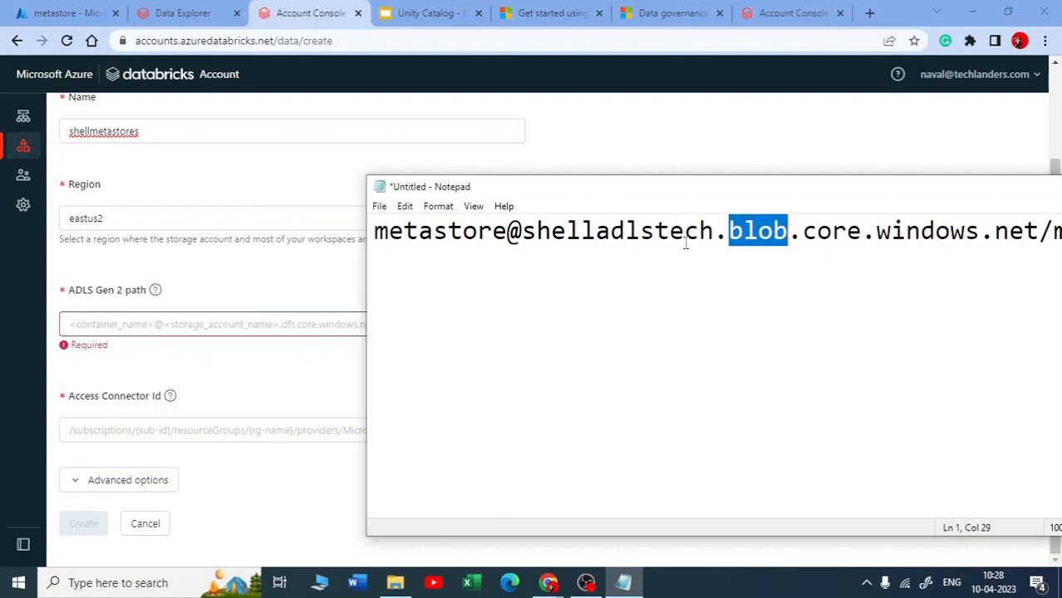
pyautogui.write('dfs')
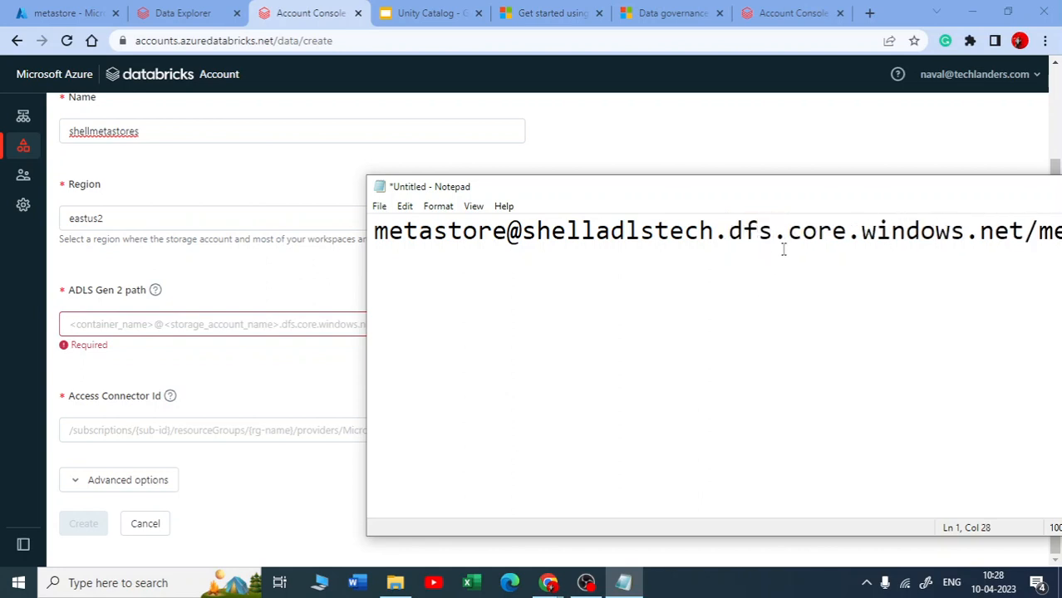
# - Replace the trailing metastore in the Notepad path with the directory name metadata, copied from the metastore container in the Azure portal
pyautogui.moveTo(941, 190); pyautogui.dragTo(774, 195)
pyautogui.moveTo(870, 239); pyautogui.dragTo(1004, 241)
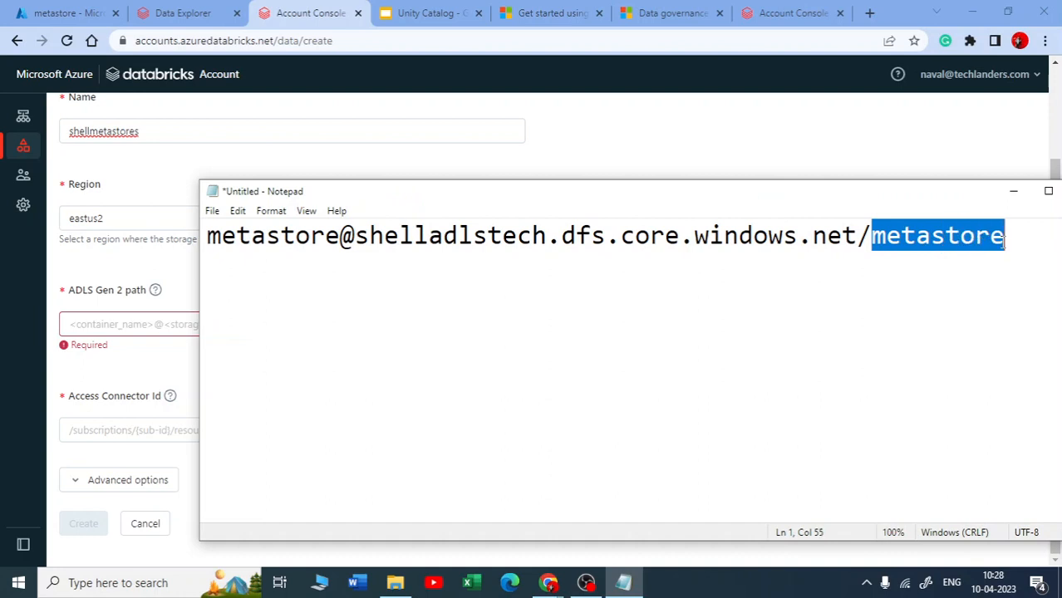
pyautogui.click(73, 13)
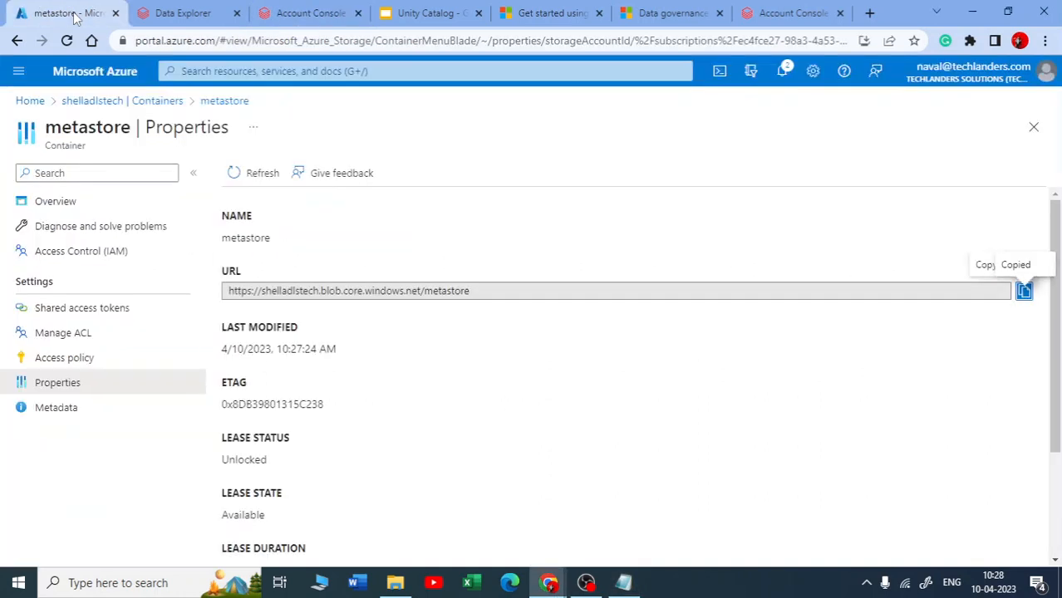
pyautogui.click(88, 103)
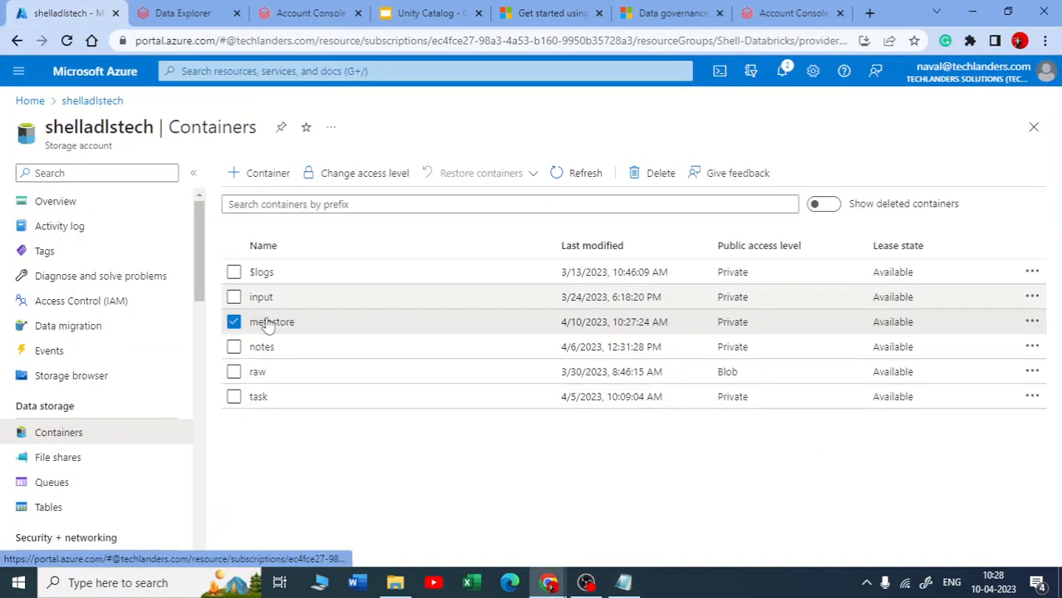
pyautogui.click(272, 324)
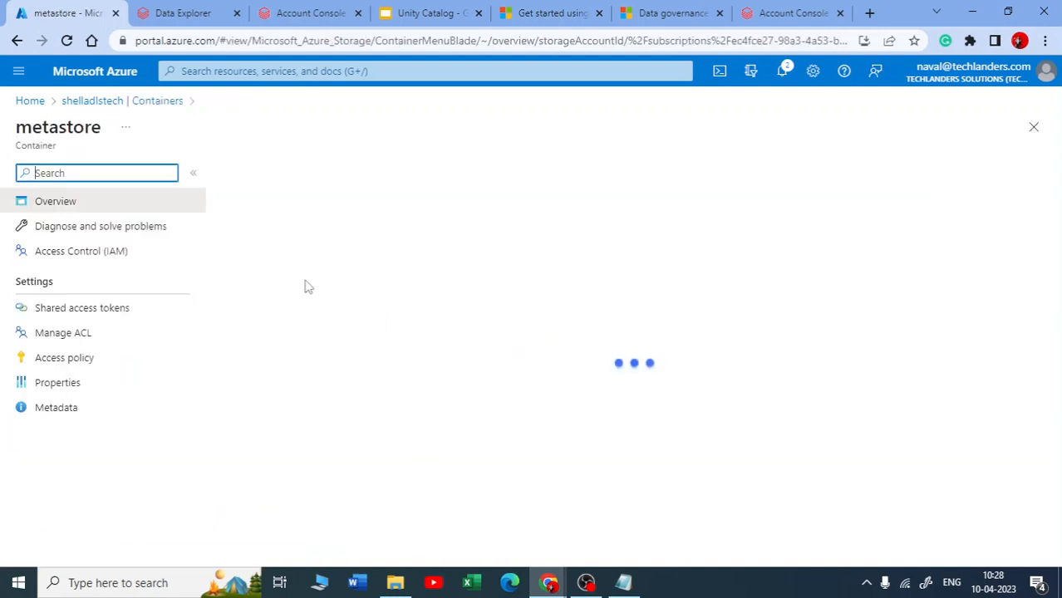
pyautogui.moveTo(316, 311); pyautogui.dragTo(268, 311)
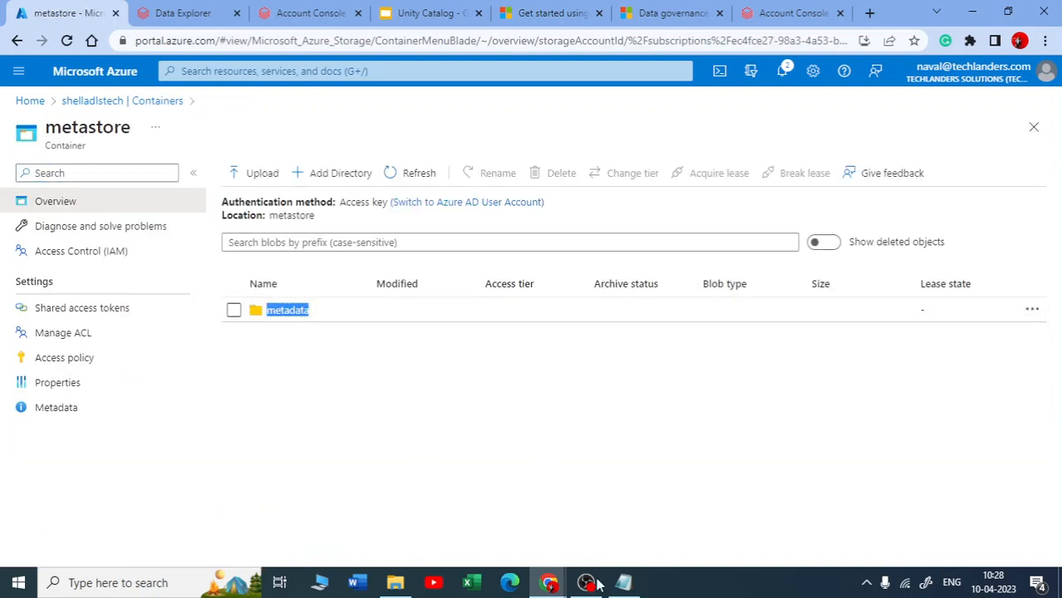
pyautogui.click(624, 583)
pyautogui.moveTo(1008, 236); pyautogui.dragTo(869, 240)
pyautogui.hotkey('ctrl', 'v')
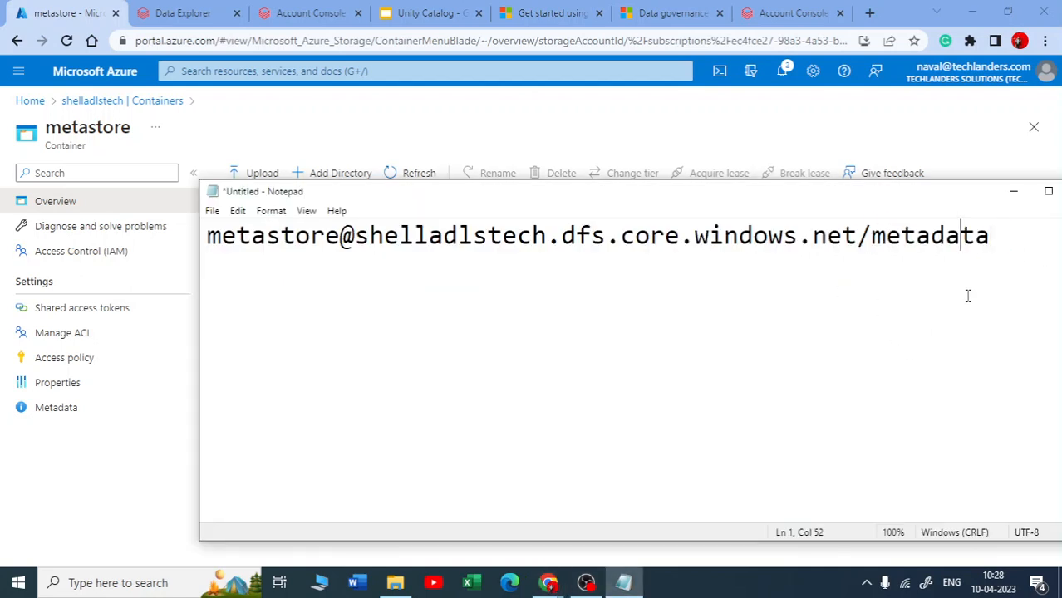
pyautogui.moveTo(1009, 236); pyautogui.dragTo(200, 243)
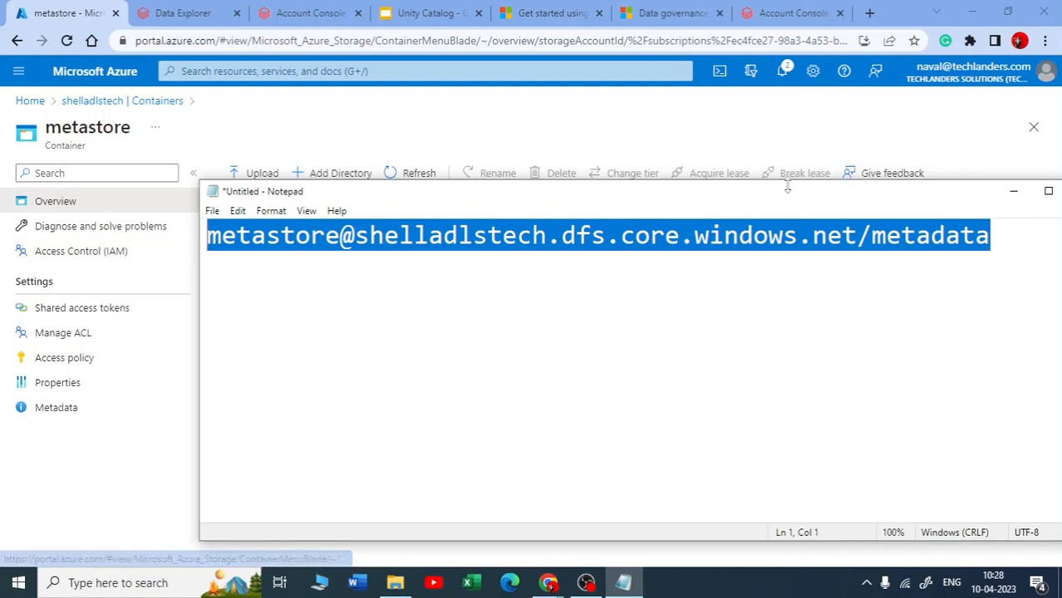
pyautogui.click(1014, 192)
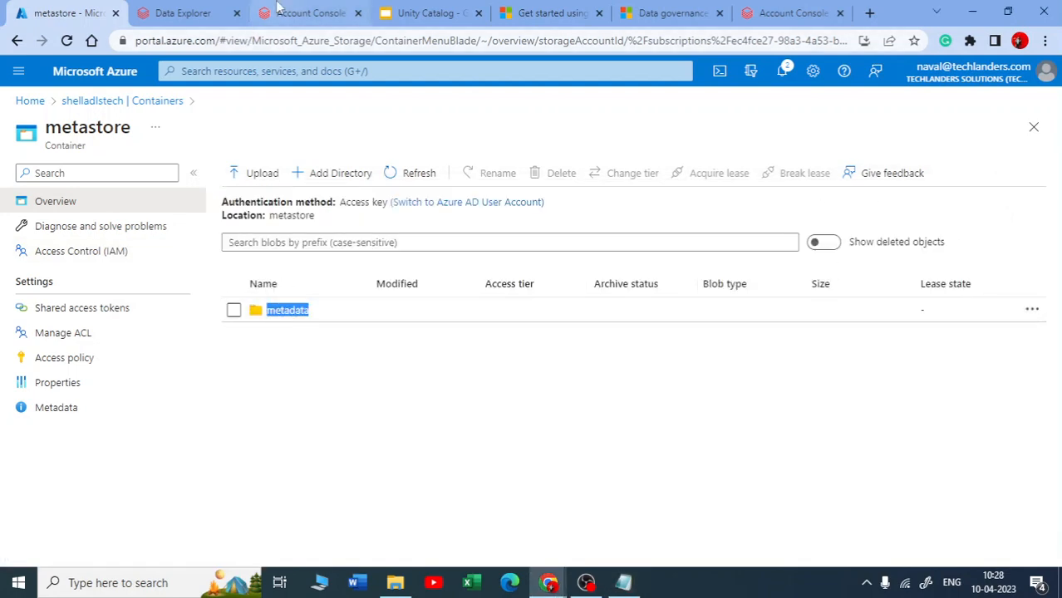
pyautogui.click(300, 14)
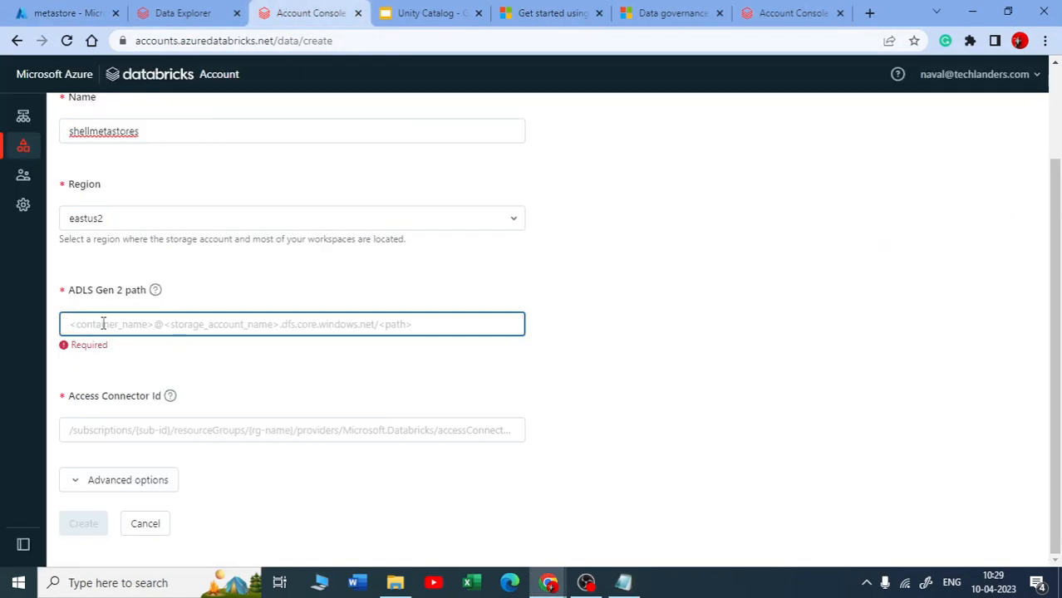
pyautogui.hotkey('ctrl', 'v')
pyautogui.click(142, 347)
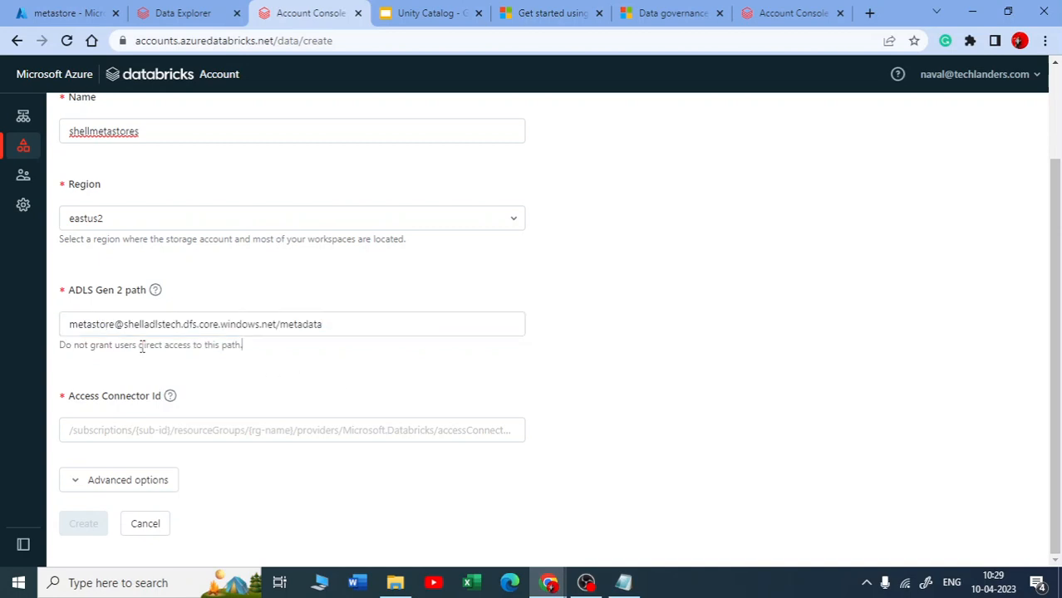
pyautogui.moveTo(70, 349); pyautogui.dragTo(251, 360)
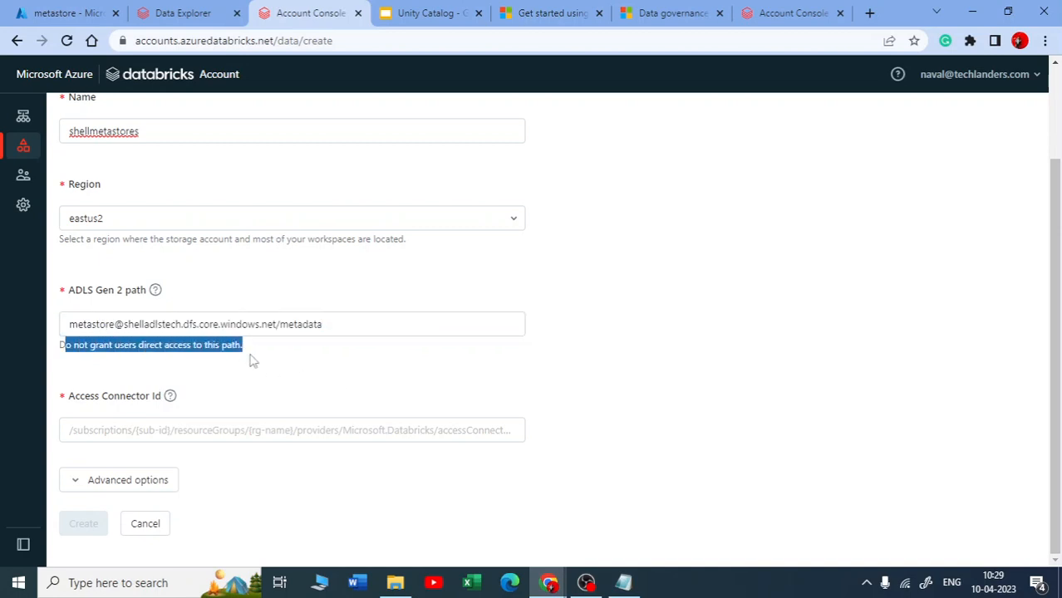
# - Try the ADLS Gen 2 path without its /metadata part, and restore the full path
pyautogui.click(353, 331)
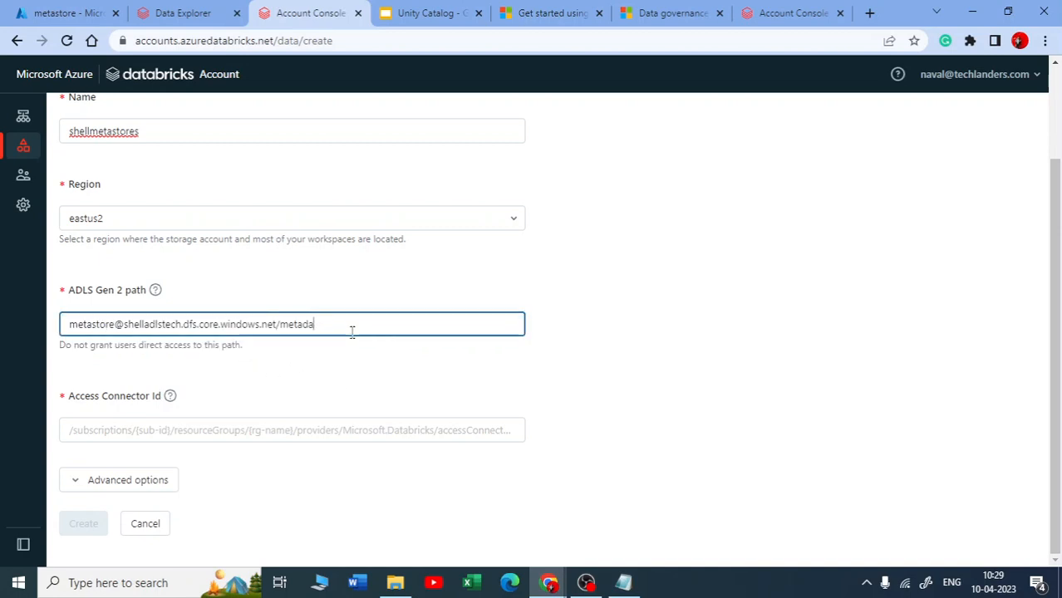
pyautogui.press('BackSpace')
pyautogui.press('BackSpace')
pyautogui.press('BackSpace')
pyautogui.press('BackSpace')
pyautogui.press('BackSpace')
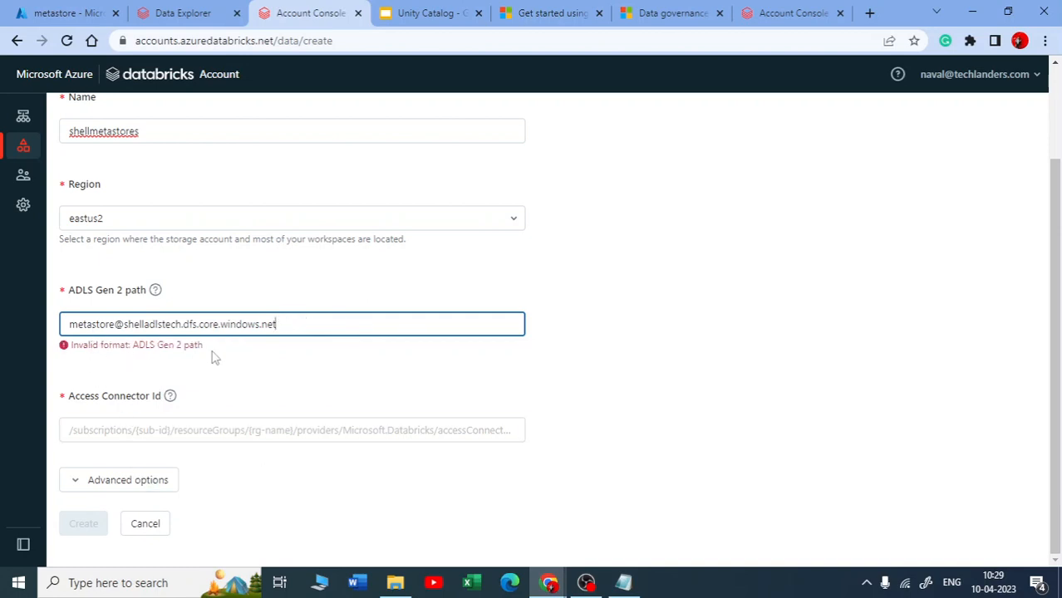
pyautogui.hotkey('ctrl', 'v')
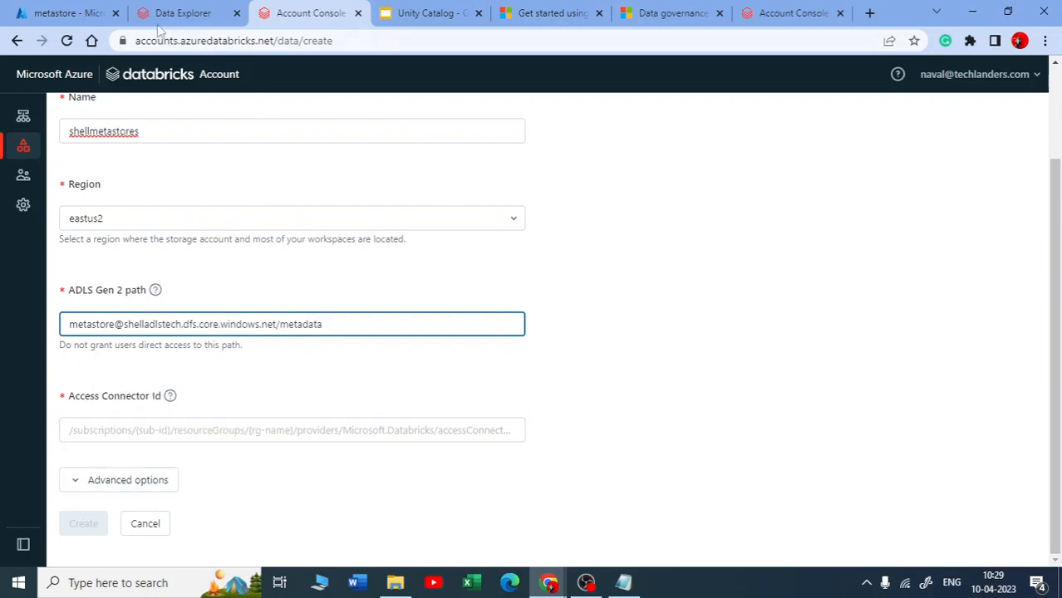
# - Search the Azure portal for acces and open the Access Connector for Azure Databricks service
pyautogui.click(87, 12)
pyautogui.click(91, 83)
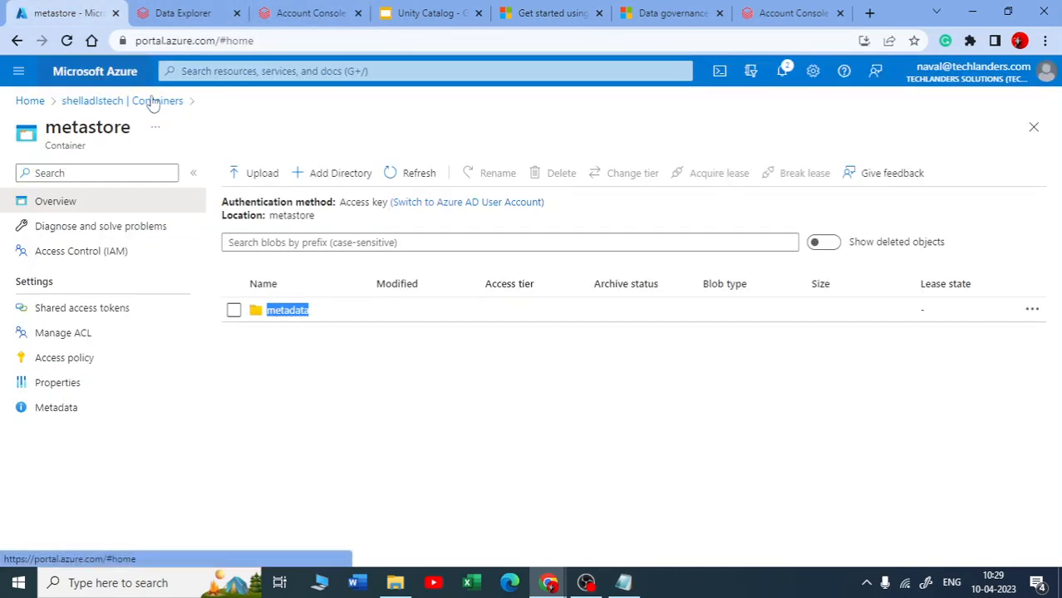
pyautogui.click(323, 71)
pyautogui.write('a')
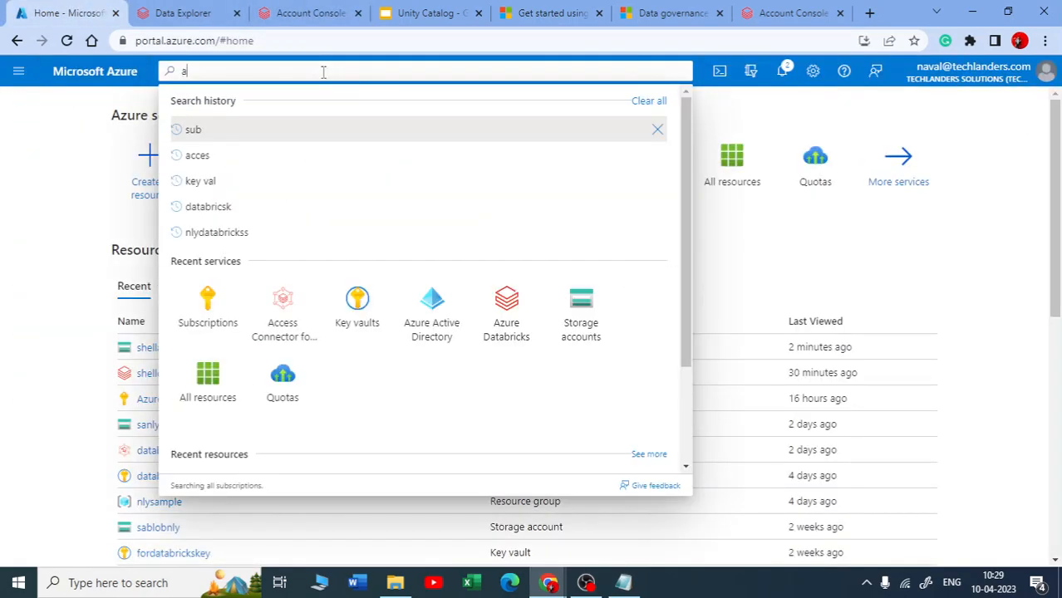
pyautogui.write('cces')
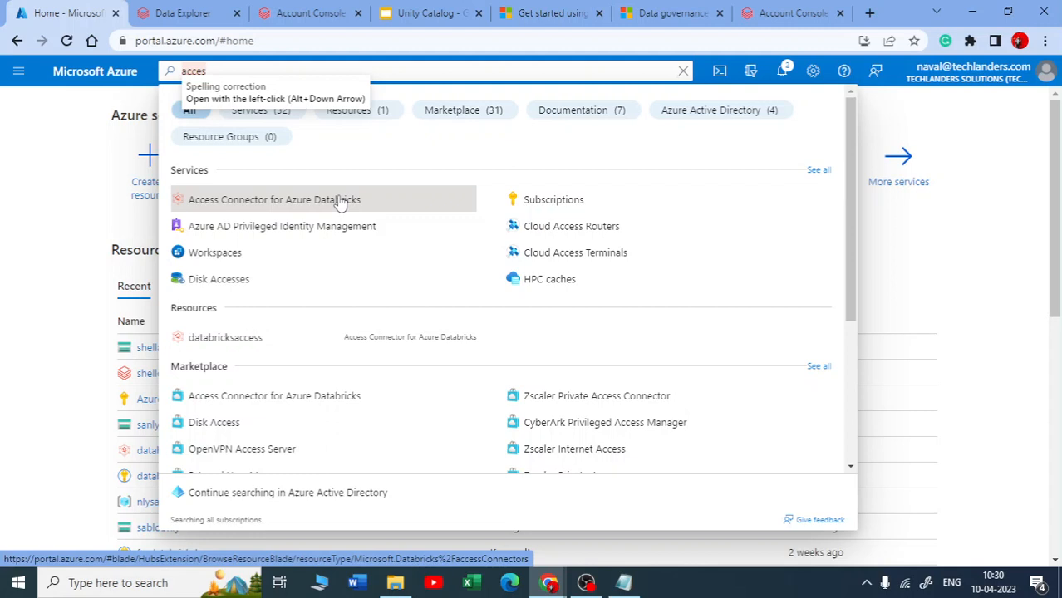
pyautogui.click(303, 12)
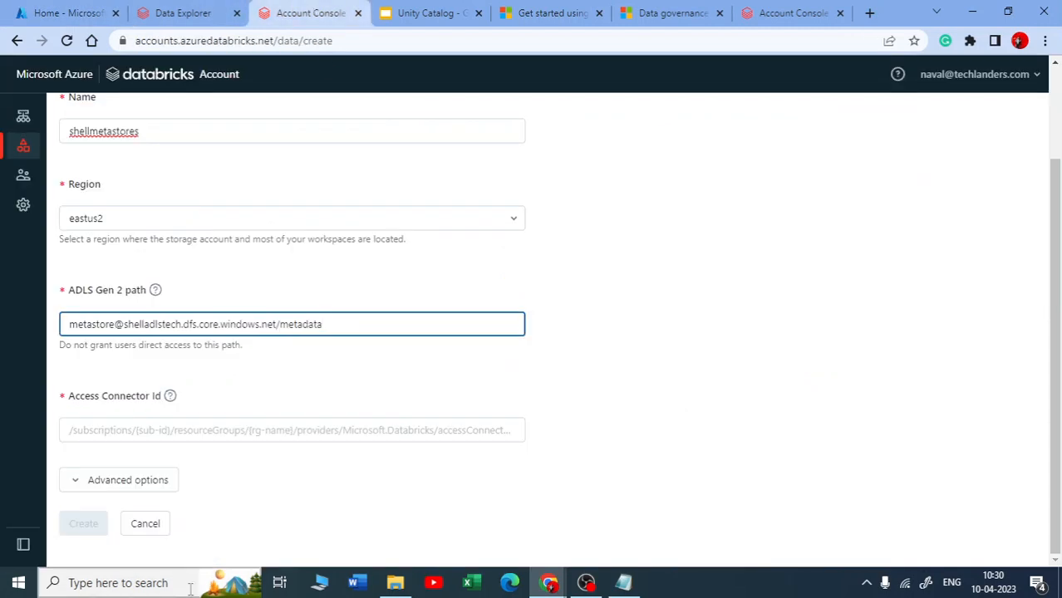
pyautogui.click(287, 424)
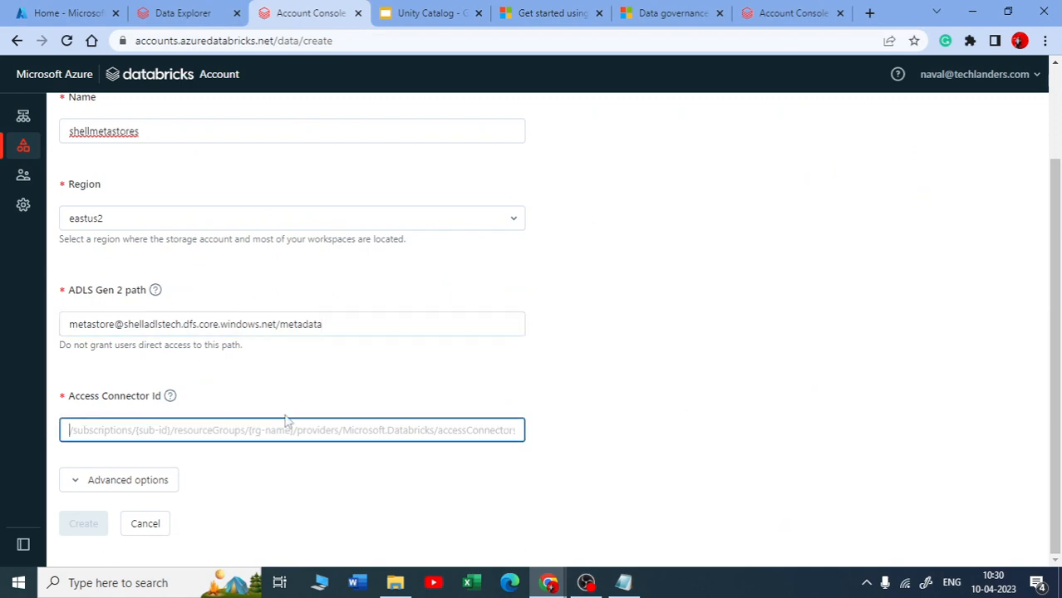
pyautogui.click(64, 10)
pyautogui.click(260, 199)
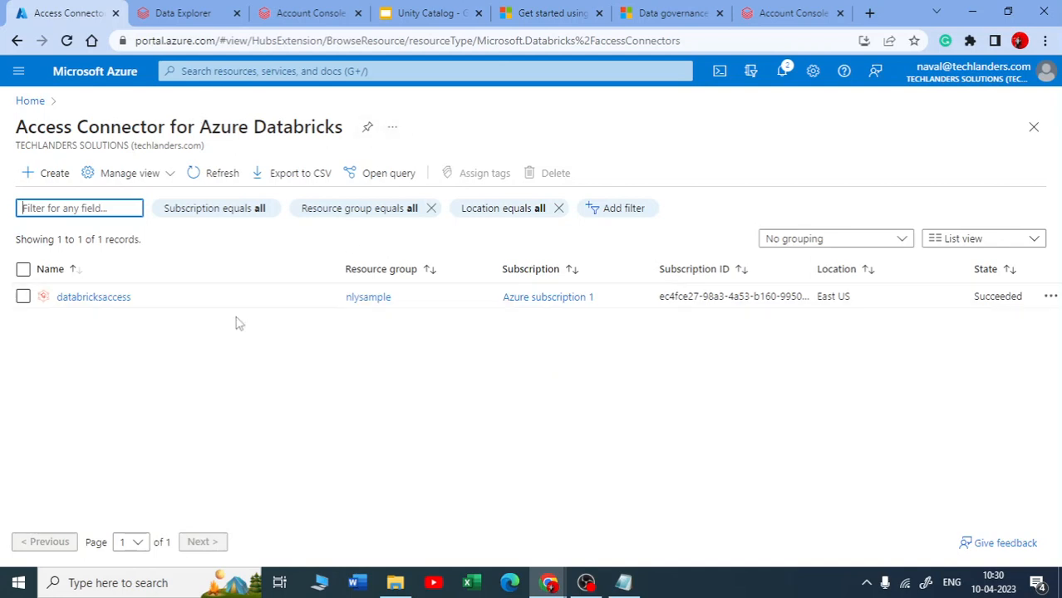
# - Start creating an Access Connector for Azure Databricks in the existing resource group nly
pyautogui.click(54, 174)
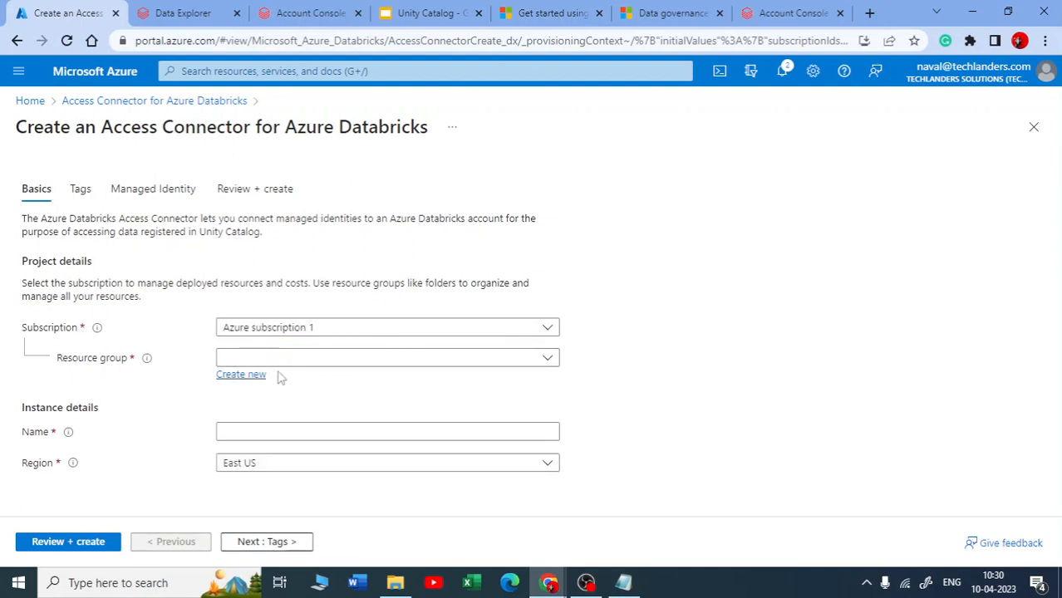
pyautogui.click(475, 360)
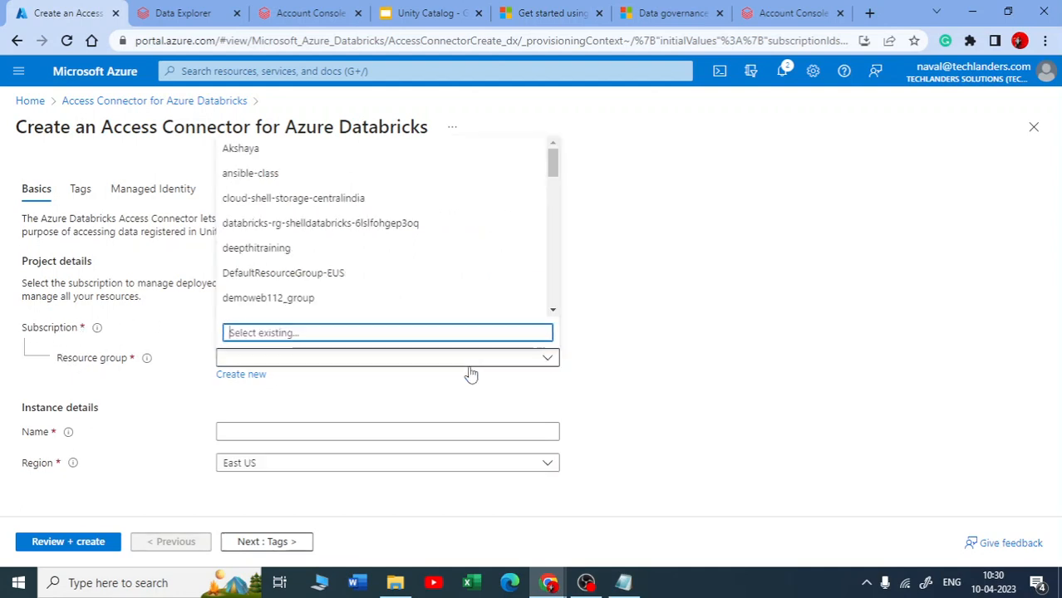
pyautogui.click(332, 362)
pyautogui.click(362, 364)
pyautogui.scroll(-5, 296, 282)
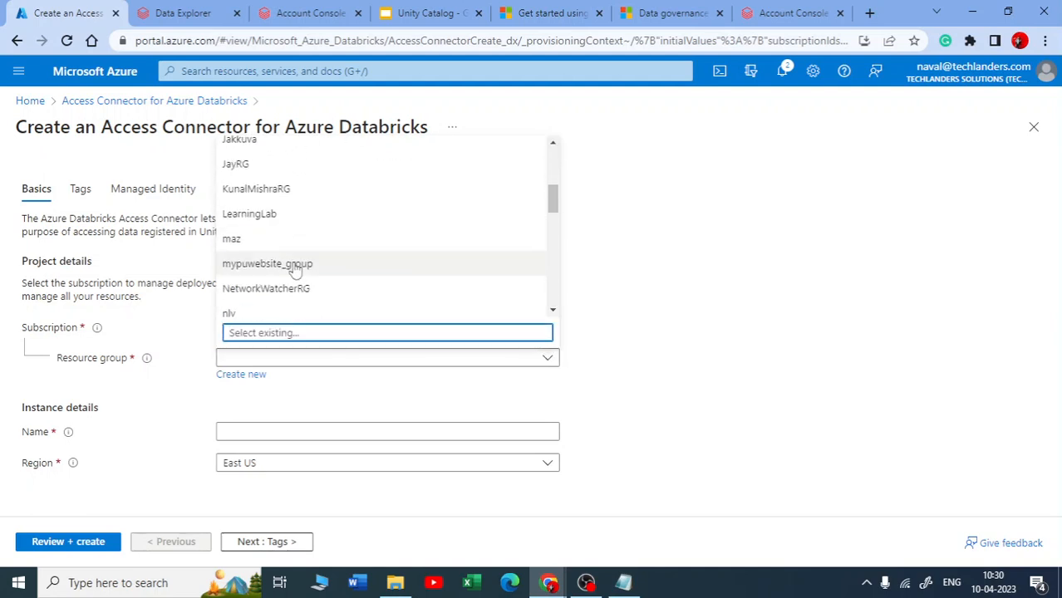
pyautogui.scroll(2, 277, 235)
pyautogui.scroll(-5, 281, 249)
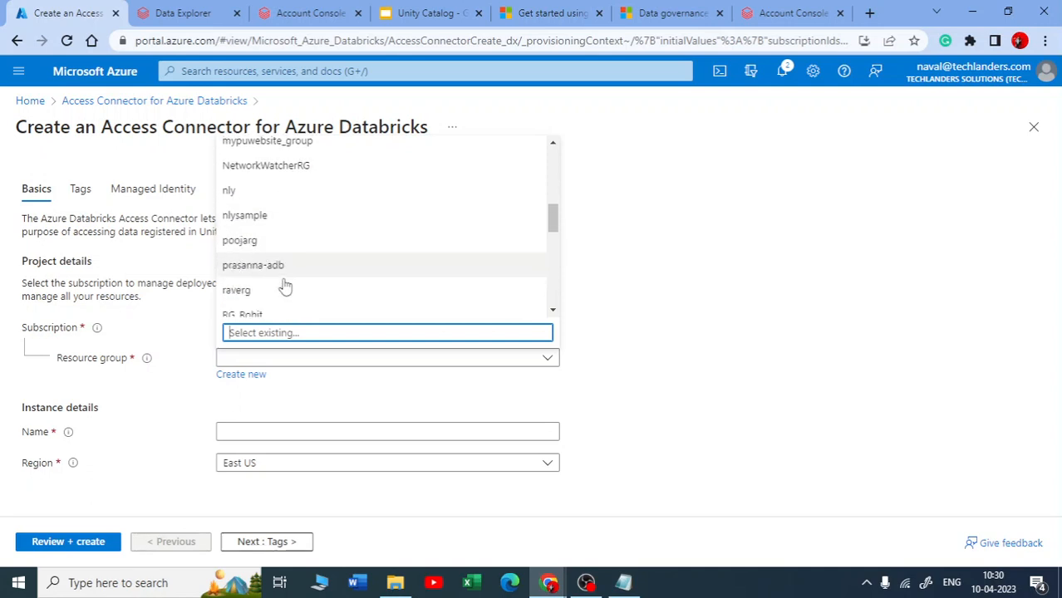
pyautogui.scroll(1, 285, 284)
pyautogui.click(242, 239)
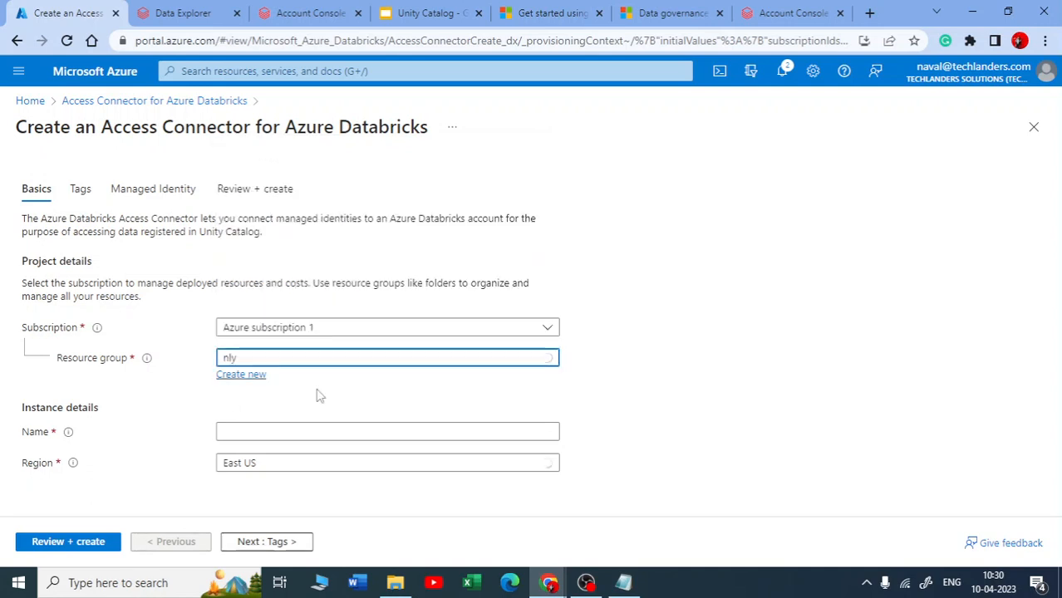
# - Name the new access connector accessconnection
pyautogui.click(284, 427)
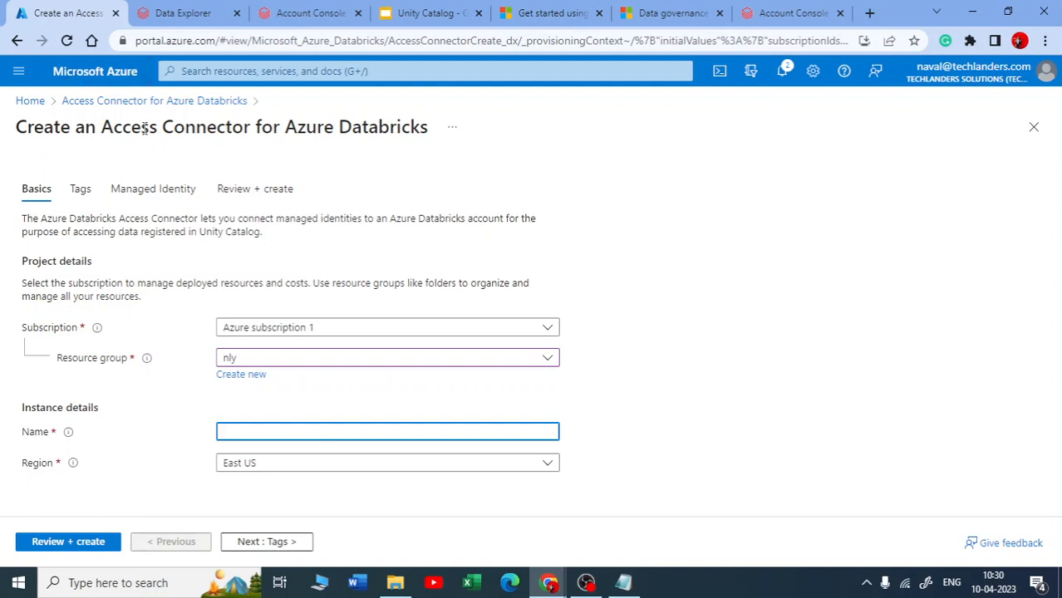
pyautogui.moveTo(111, 126); pyautogui.dragTo(428, 129)
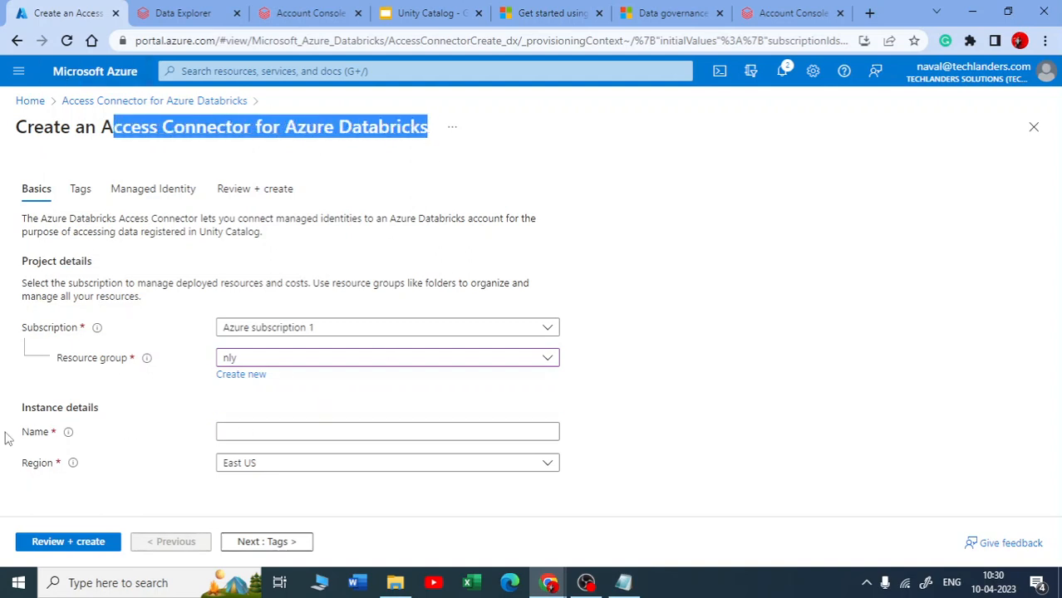
pyautogui.click(247, 434)
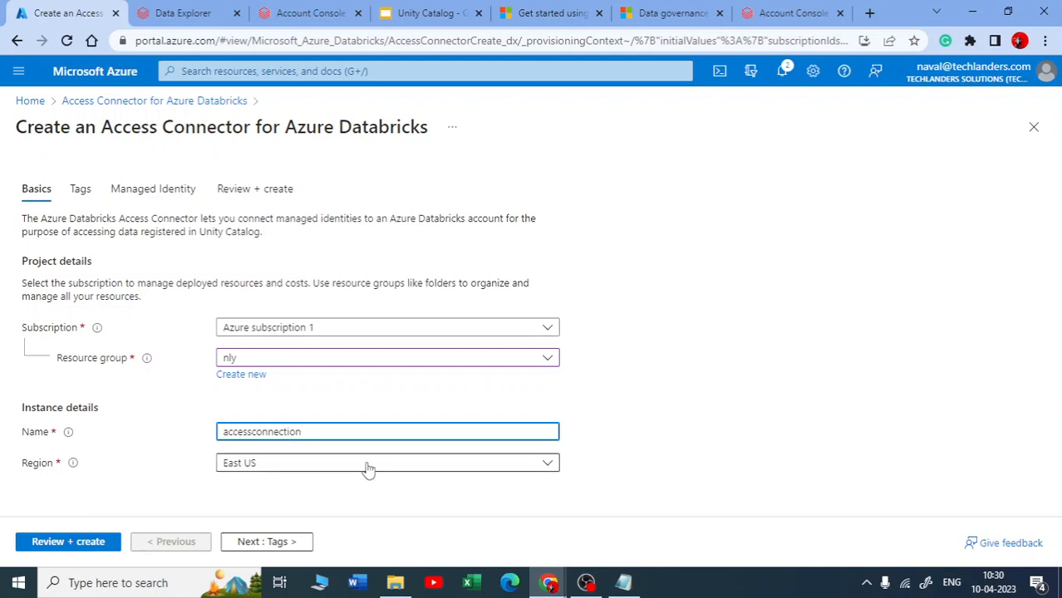
# - Copy the connector name accessconnection into Notepad, two lines below the storage path
pyautogui.moveTo(304, 434); pyautogui.dragTo(225, 439)
pyautogui.hotkey('ctrl', 'c')
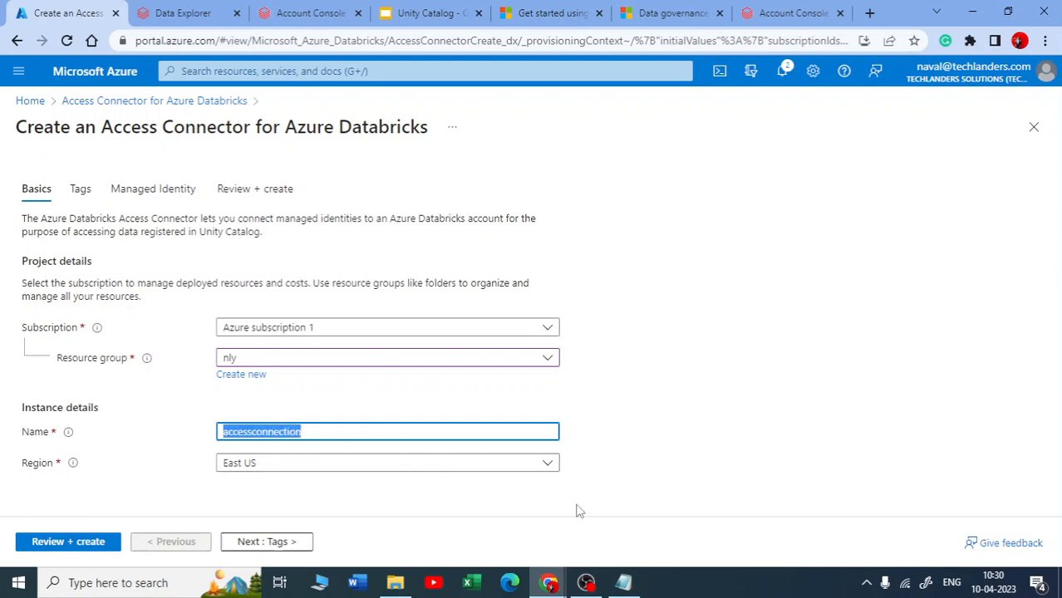
pyautogui.click(624, 582)
pyautogui.click(441, 356)
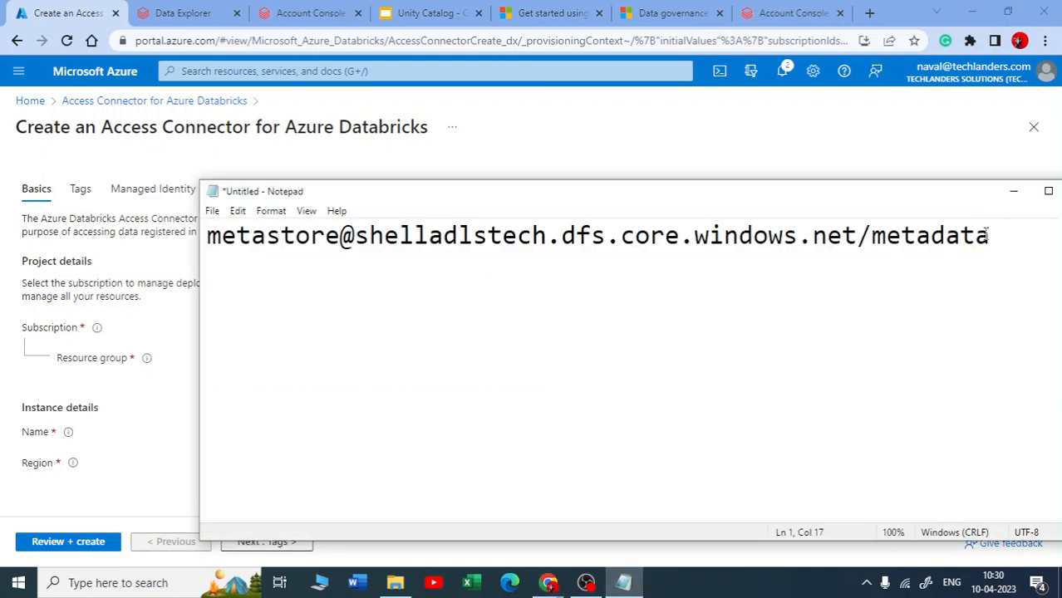
pyautogui.press('Return')
pyautogui.press('Return')
pyautogui.hotkey('ctrl', 'v')
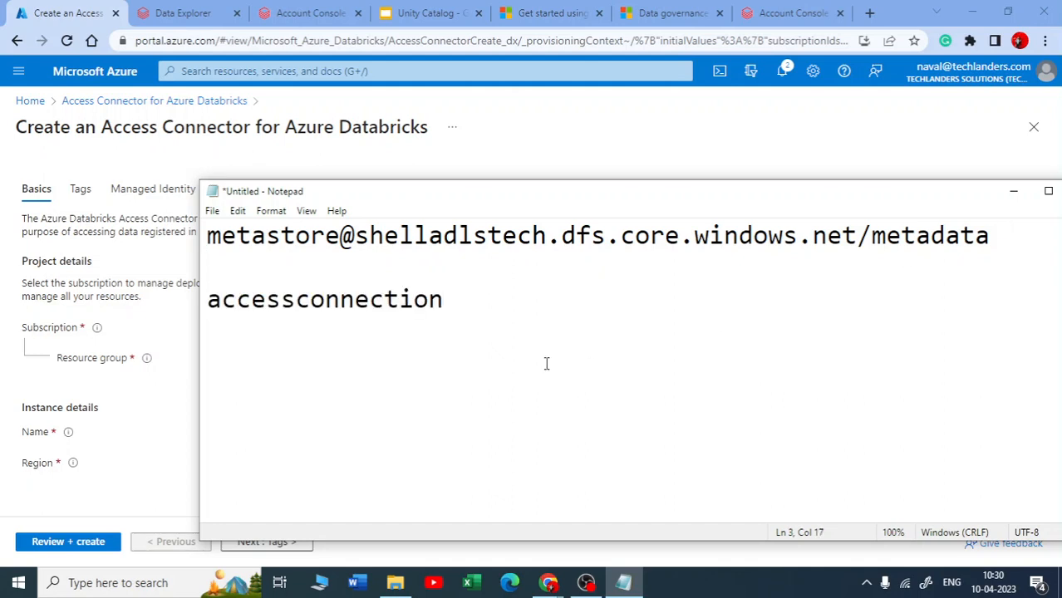
pyautogui.click(1014, 191)
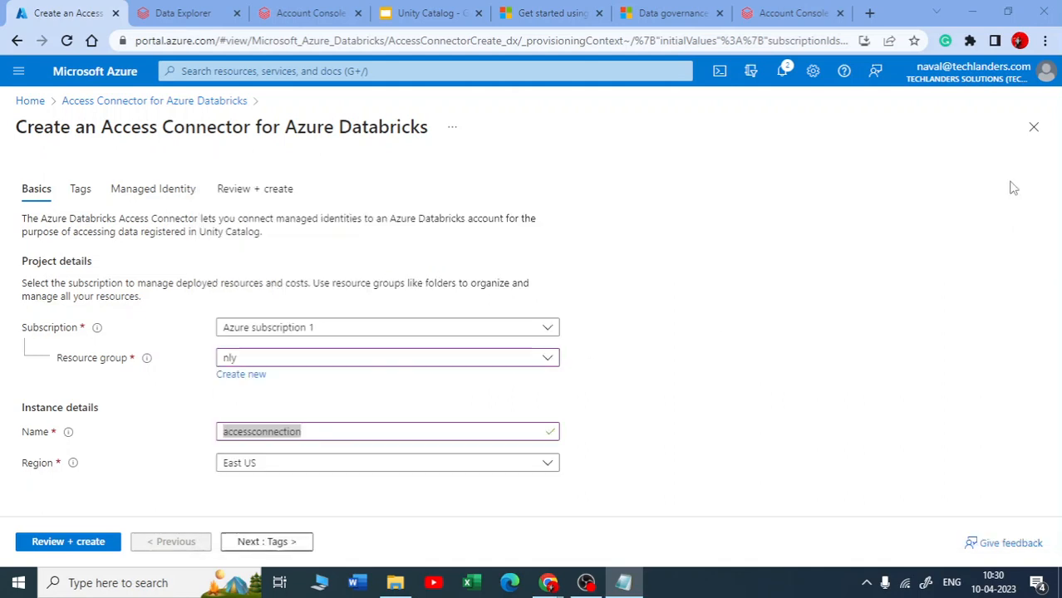
# - Validate the access connector's settings and create it
pyautogui.click(309, 438)
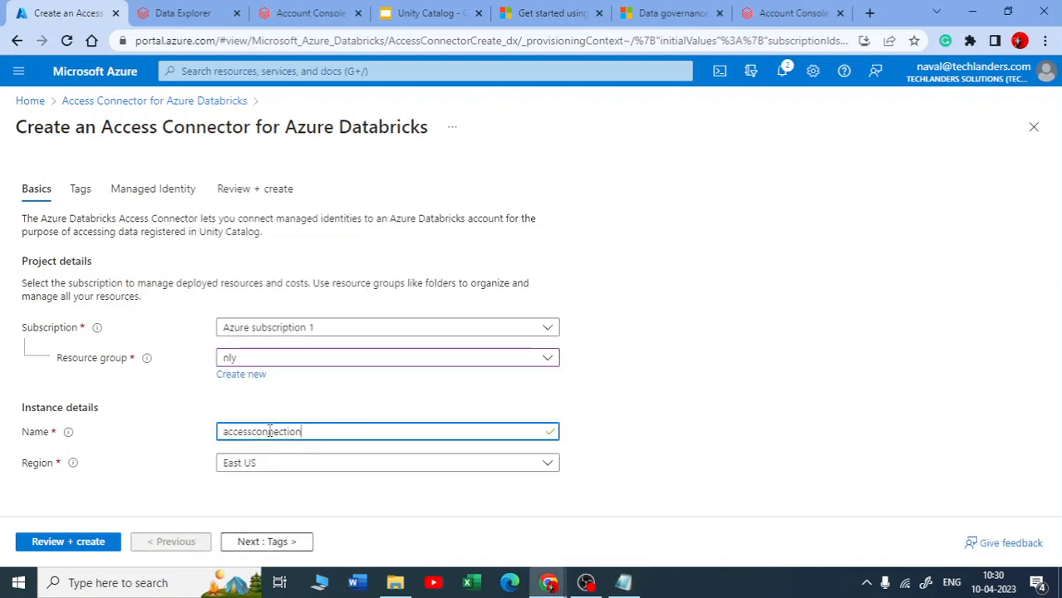
pyautogui.click(70, 546)
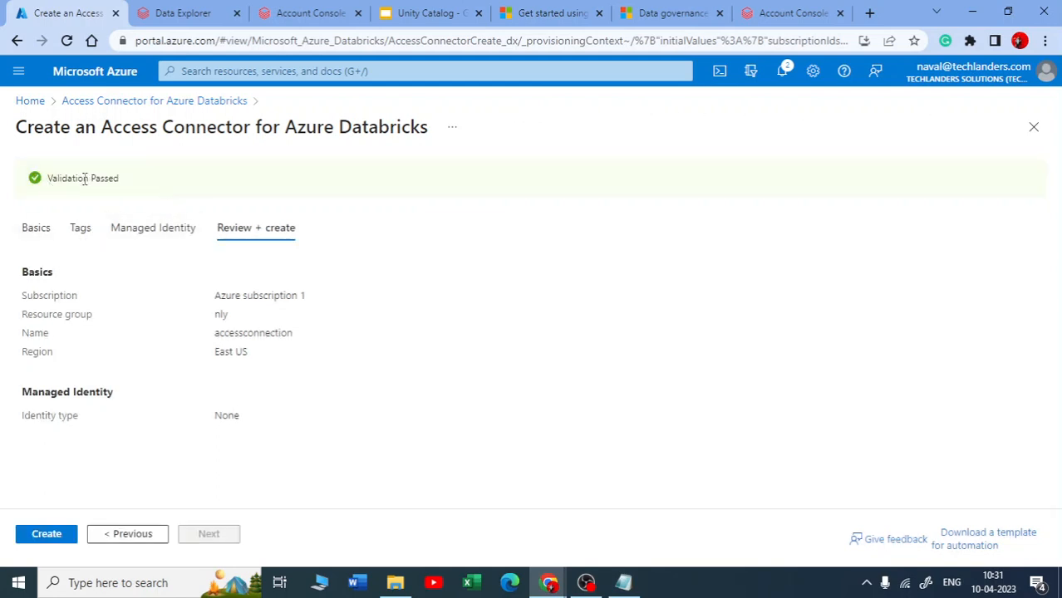
pyautogui.click(55, 537)
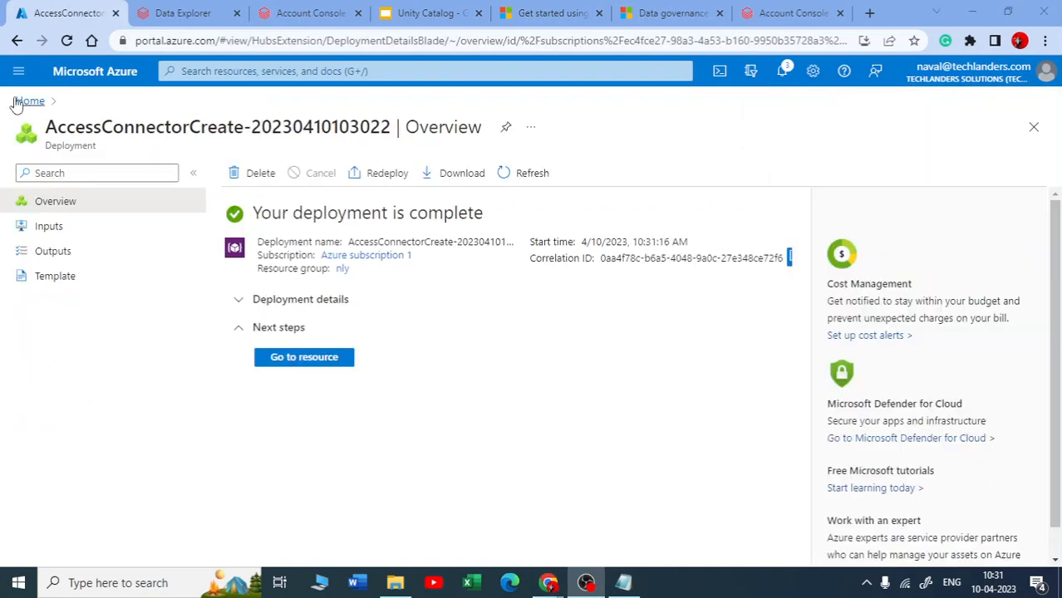
# - Open the deployed accessconnection resource and copy its Resource ID
pyautogui.click(318, 359)
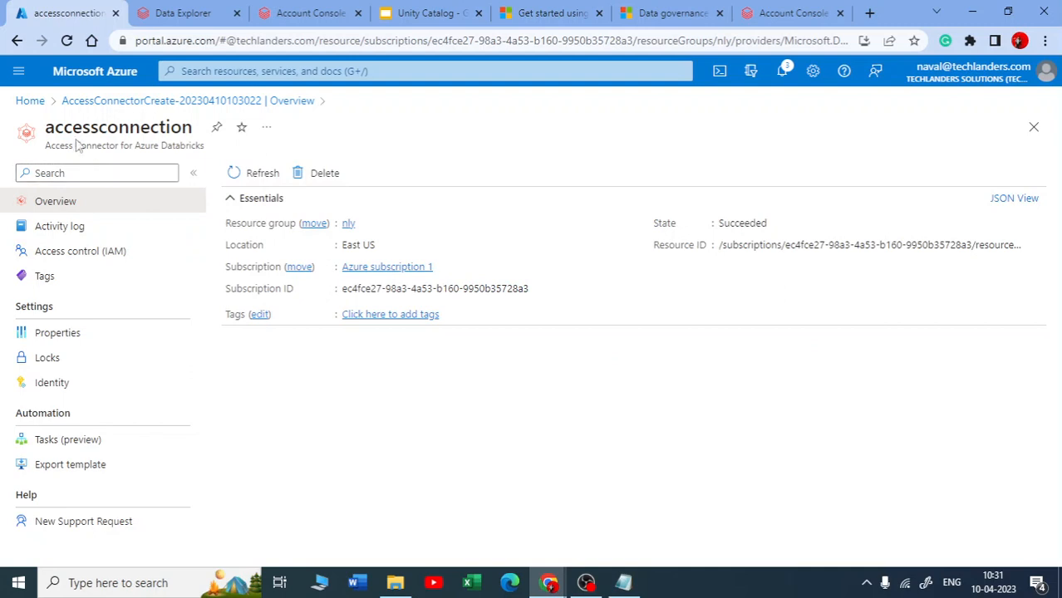
pyautogui.moveTo(58, 123); pyautogui.dragTo(207, 131)
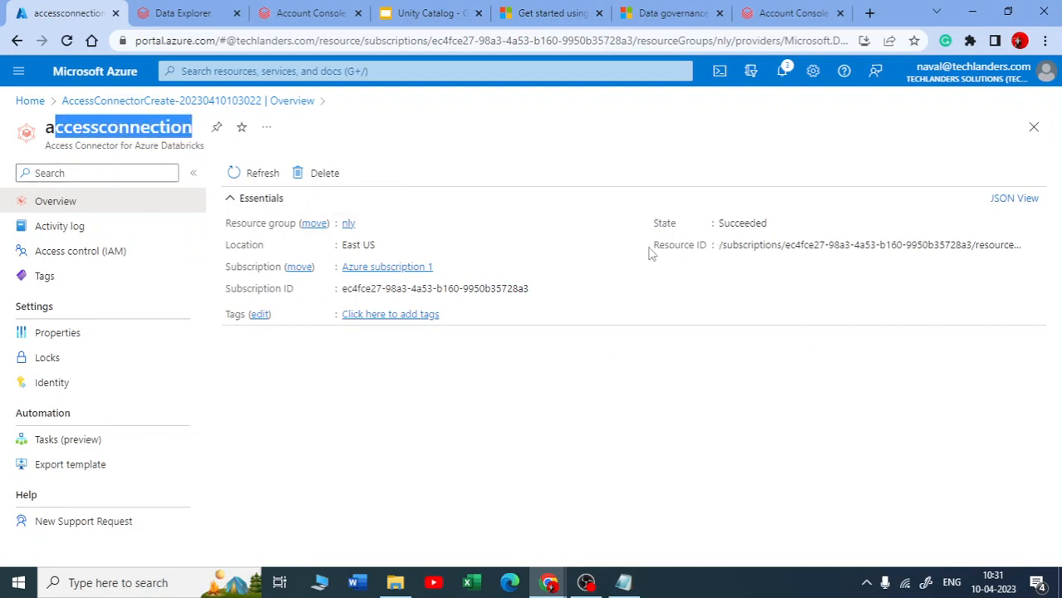
pyautogui.moveTo(650, 250); pyautogui.dragTo(710, 247)
pyautogui.click(300, 14)
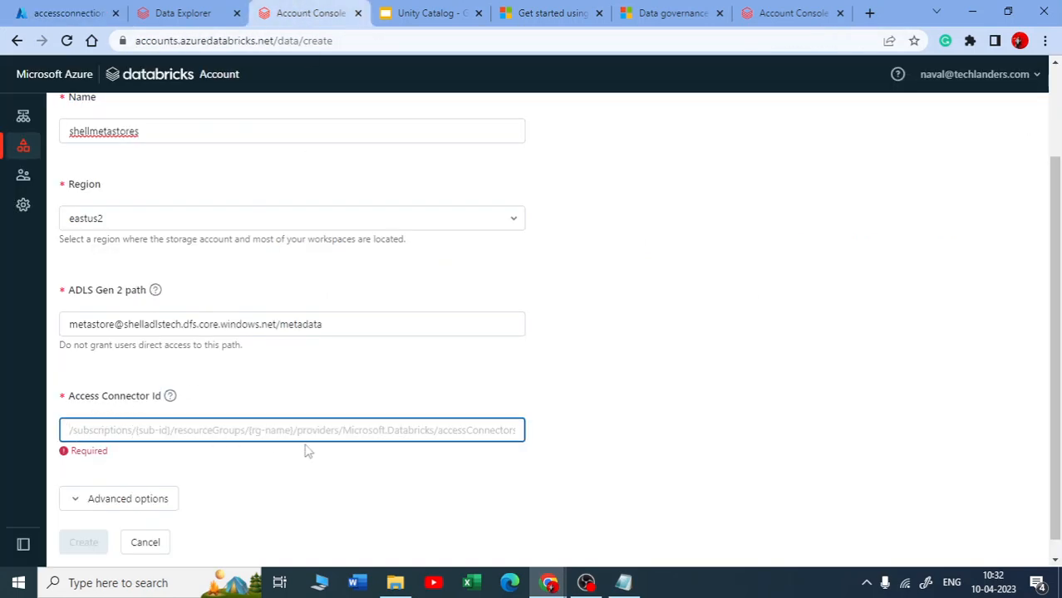
pyautogui.click(63, 13)
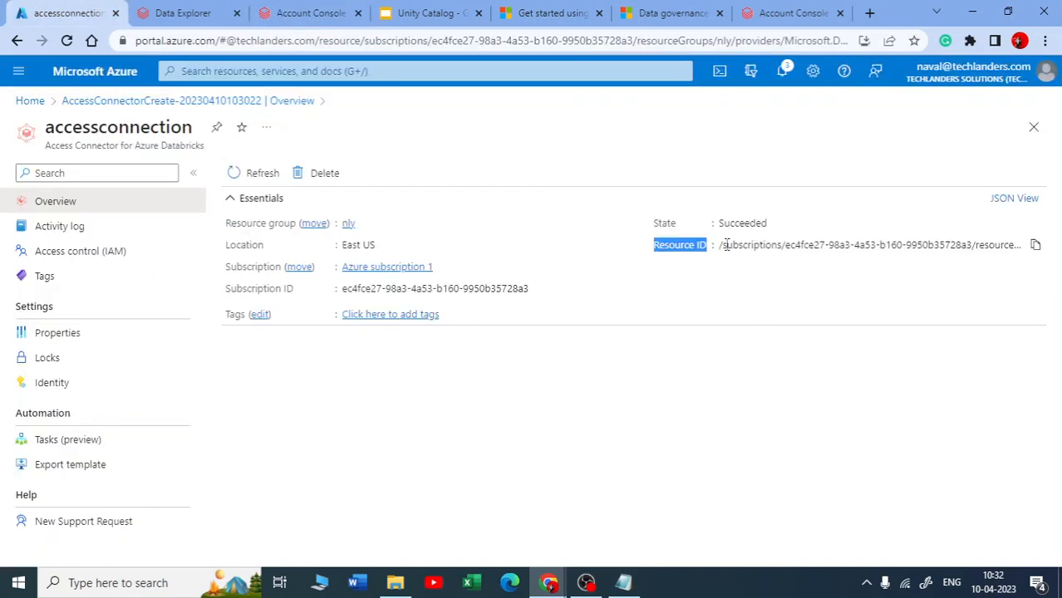
pyautogui.moveTo(725, 245); pyautogui.dragTo(1022, 271)
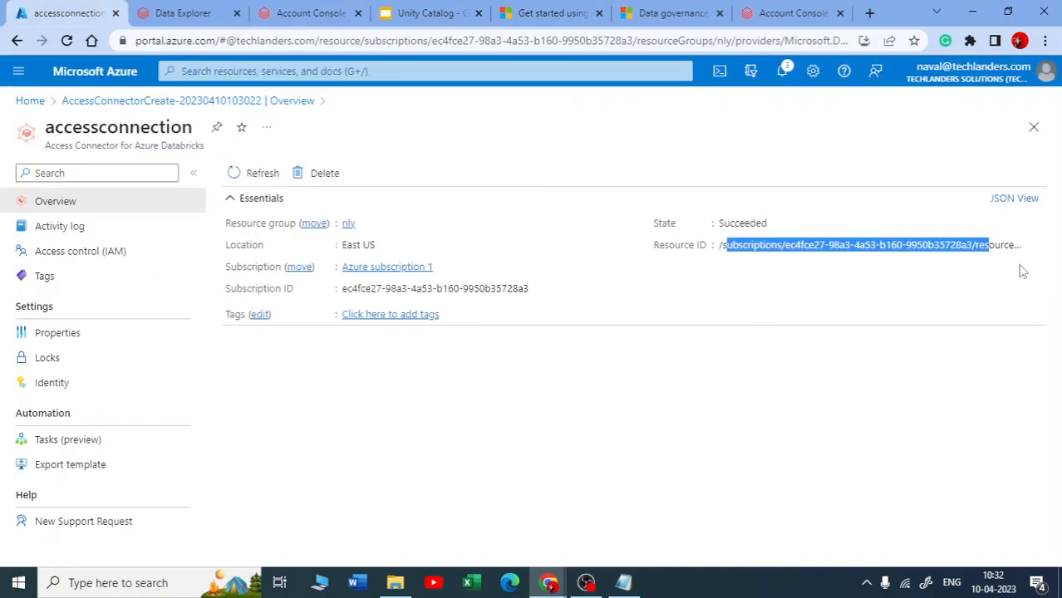
pyautogui.click(1034, 247)
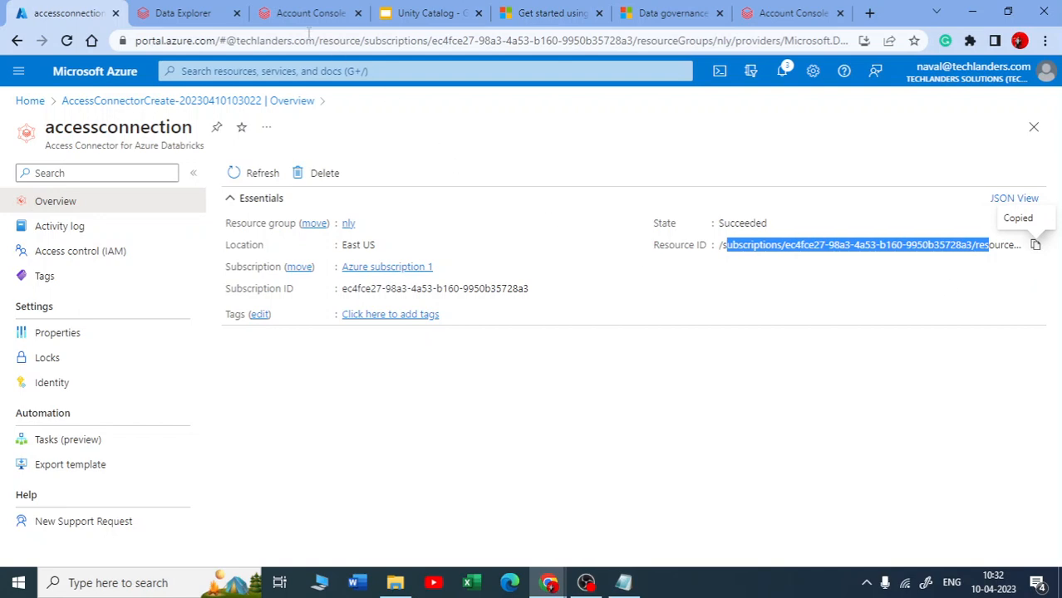
# - Enter the copied resource ID as the metastore's Access Connector Id in the Databricks account console, and review the completed form
pyautogui.click(308, 13)
pyautogui.hotkey('ctrl', 'v')
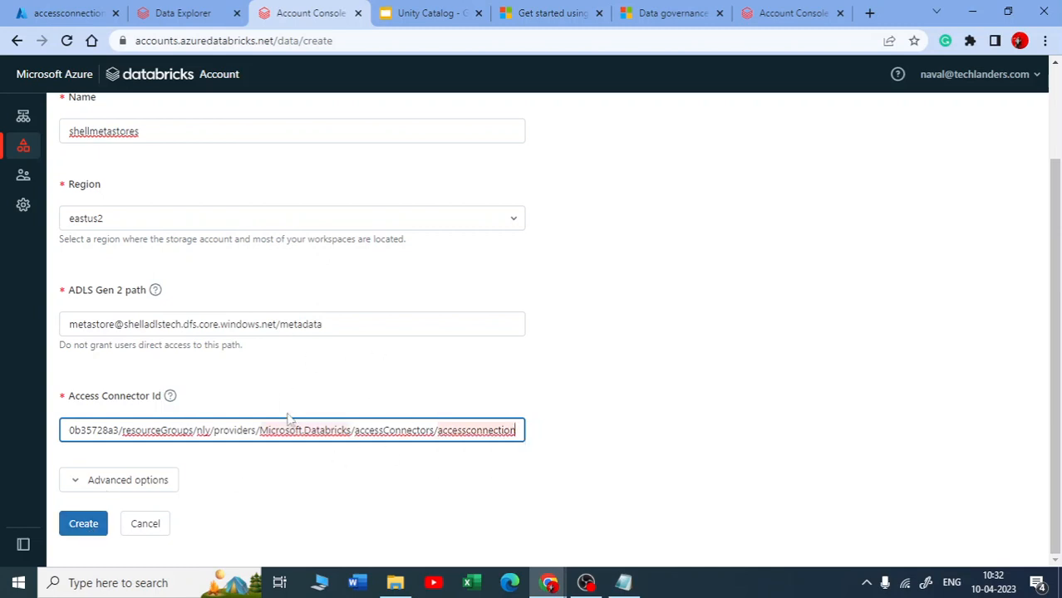
pyautogui.scroll(3, 370, 323)
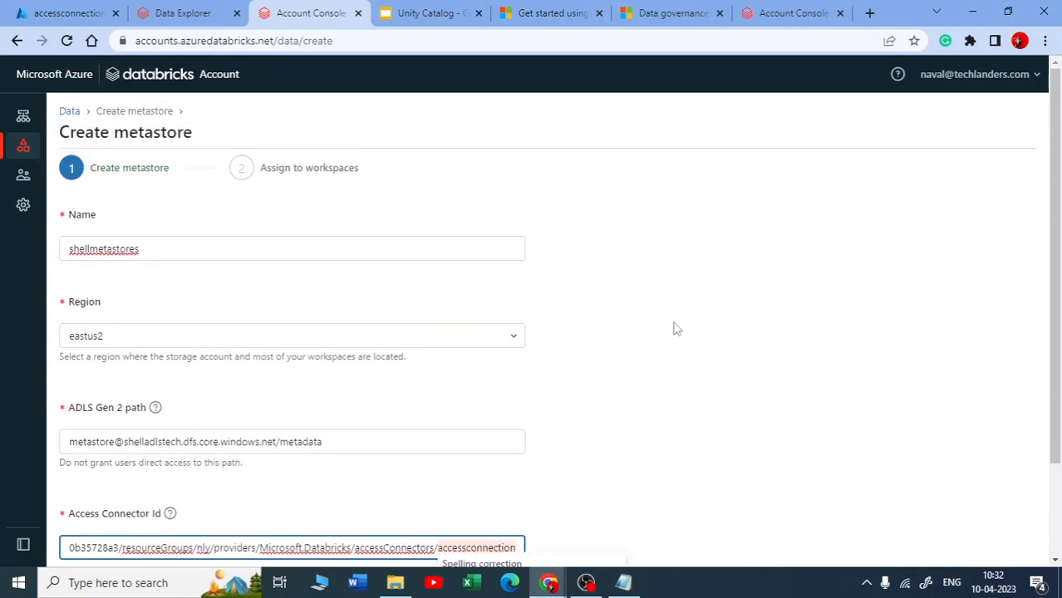
pyautogui.scroll(-3, 347, 412)
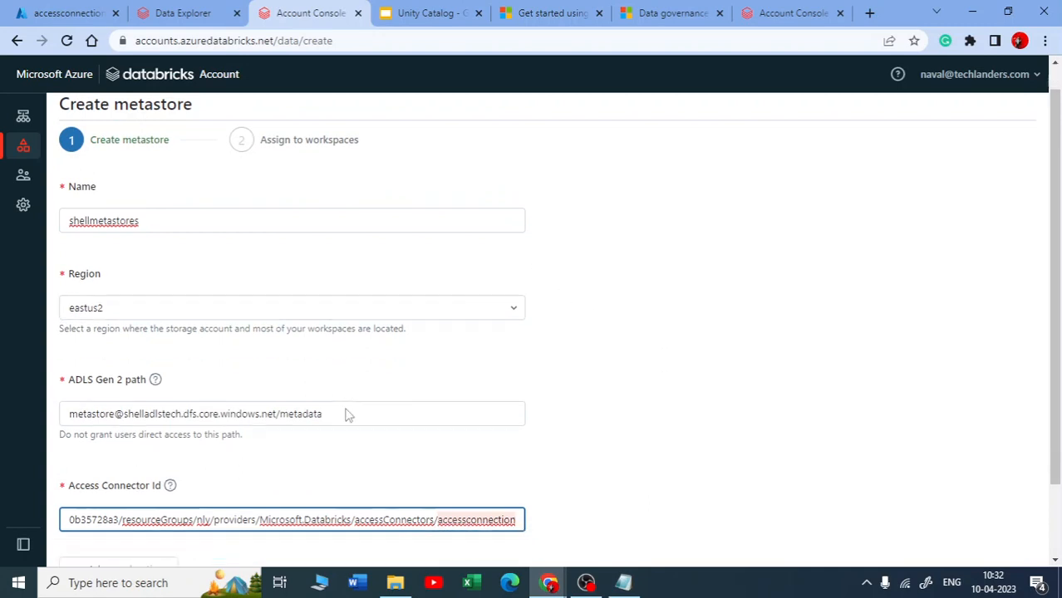
pyautogui.moveTo(328, 324); pyautogui.dragTo(75, 306)
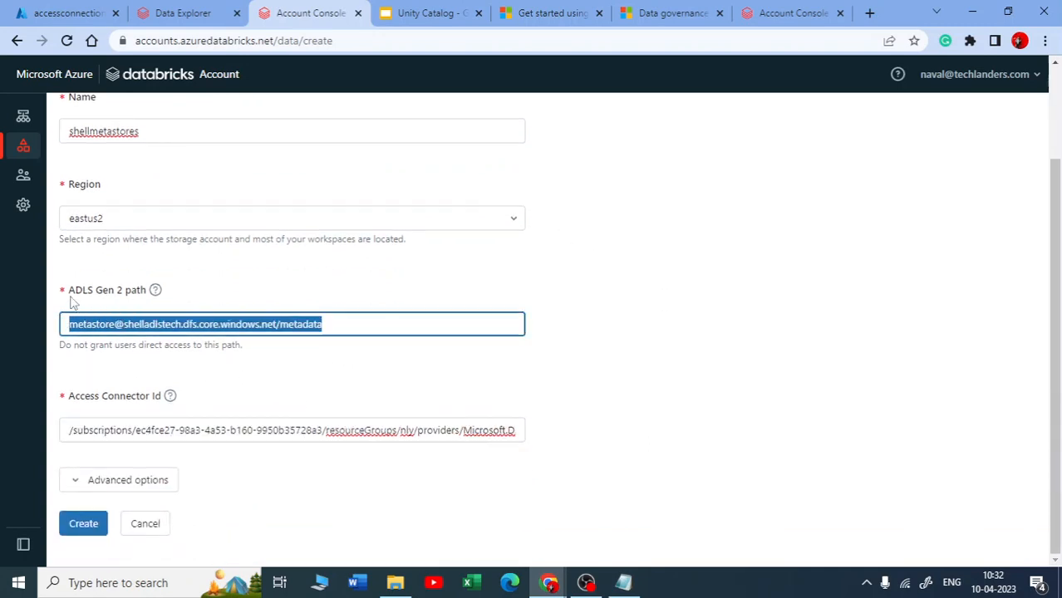
pyautogui.moveTo(515, 430); pyautogui.dragTo(67, 442)
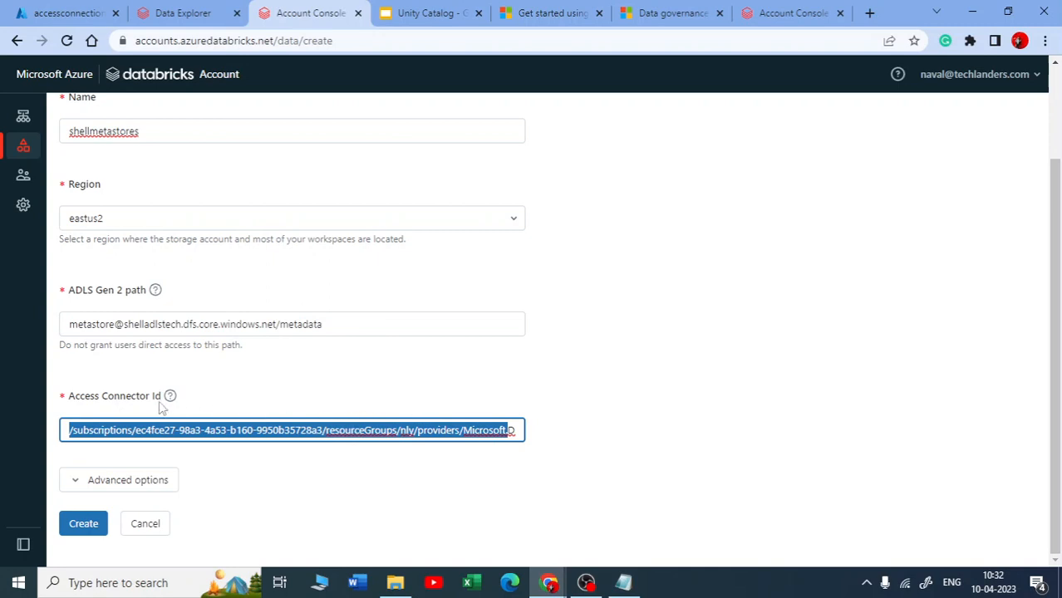
# - Switch to the Azure portal and start a new role assignment in the access control of the shelladlstech storage account
pyautogui.click(75, 7)
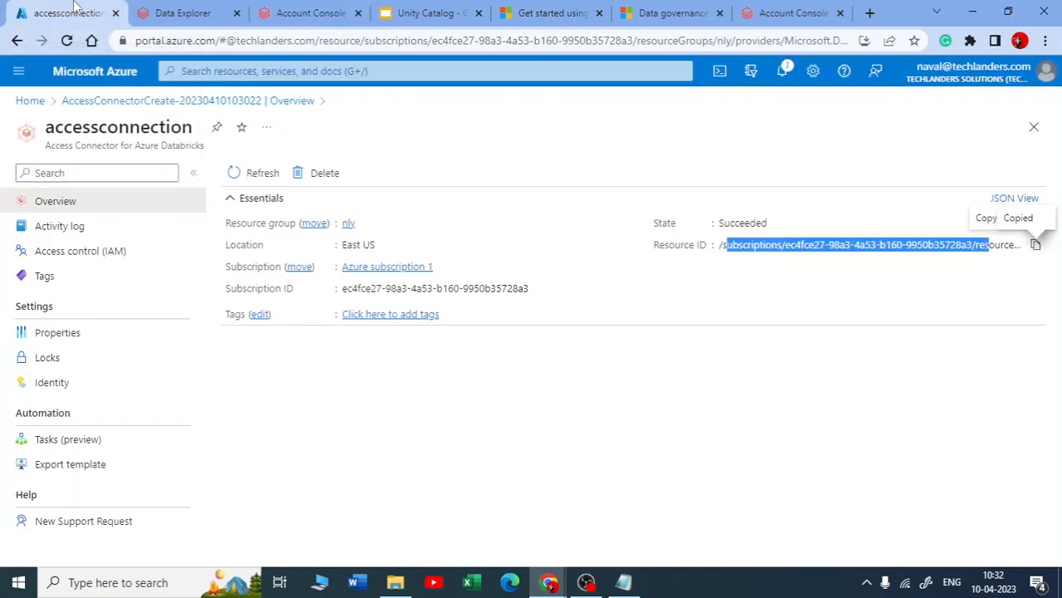
pyautogui.click(30, 100)
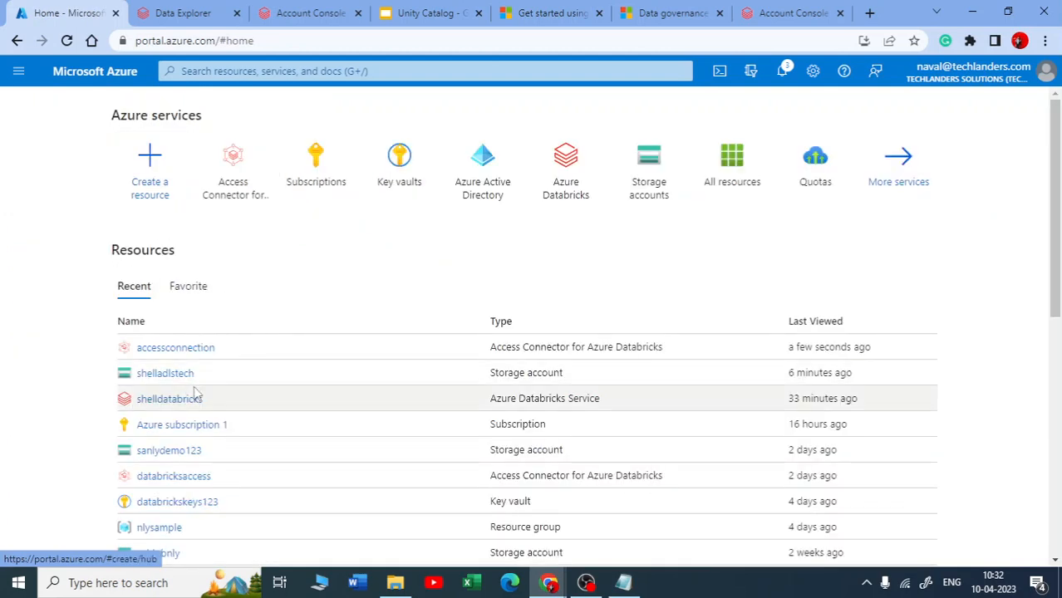
pyautogui.click(166, 375)
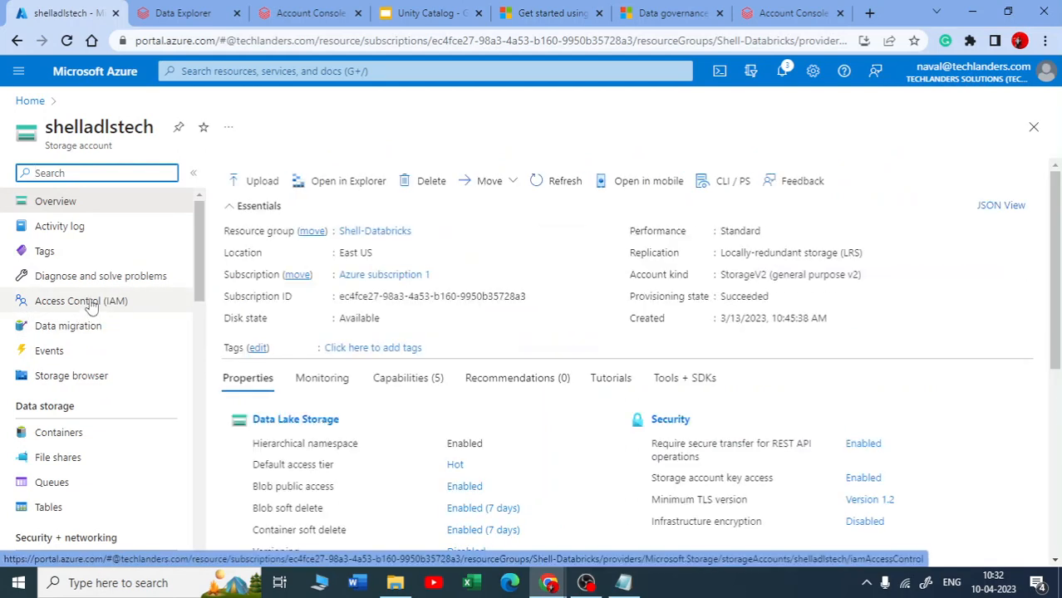
pyautogui.click(92, 303)
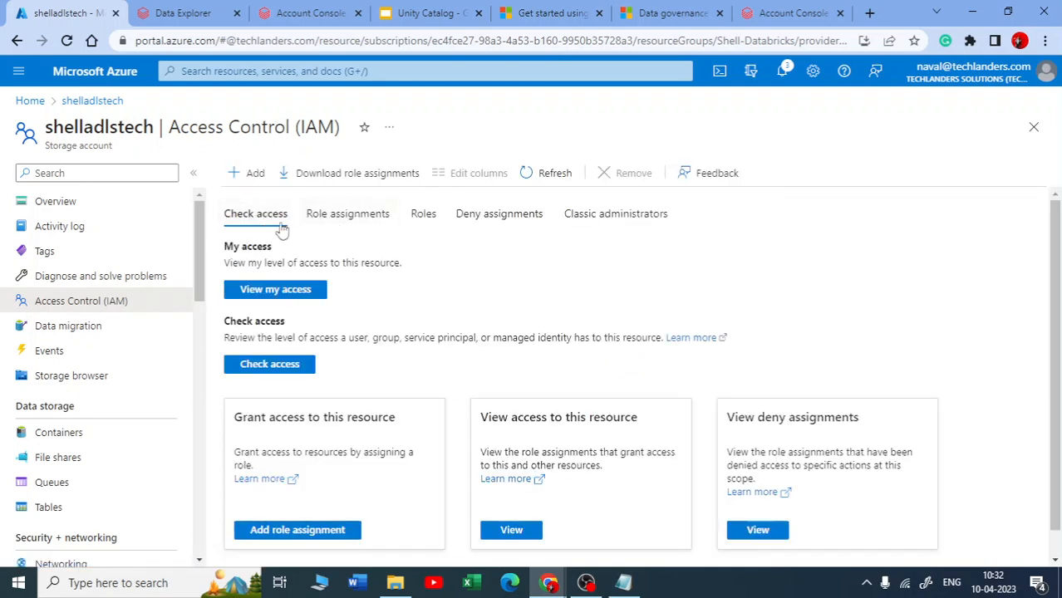
pyautogui.click(250, 174)
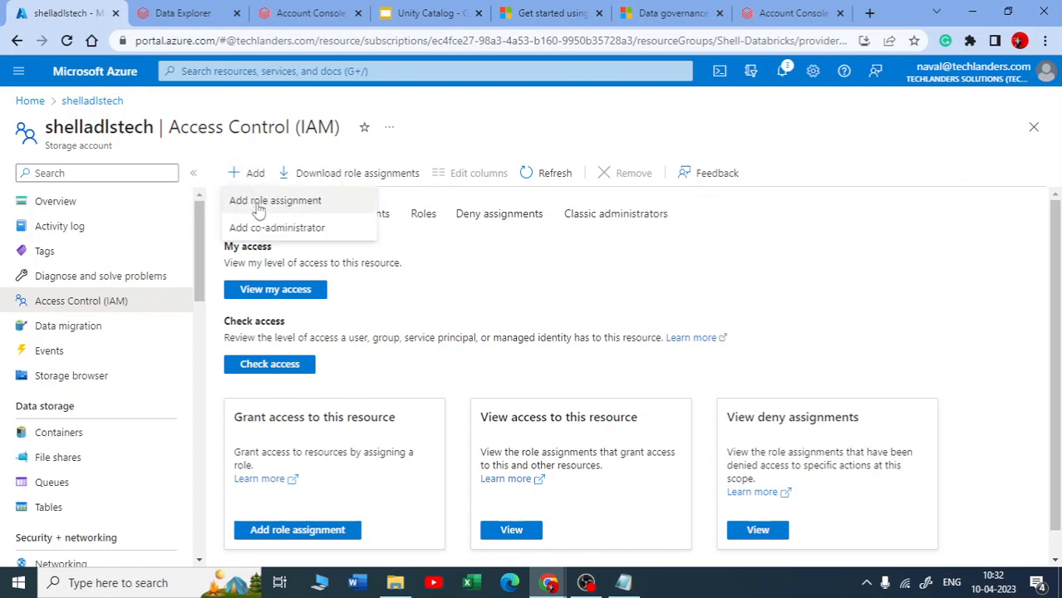
pyautogui.click(253, 201)
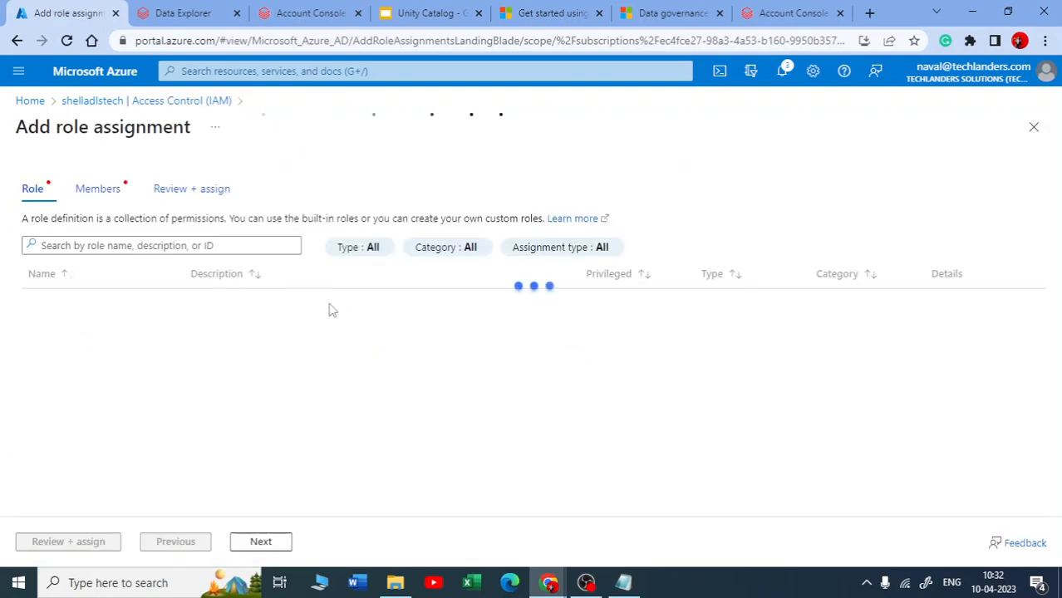
# - Search the roles for blob, choose Storage Blob Data Contributor, and proceed to the members of the assignment
pyautogui.click(215, 245)
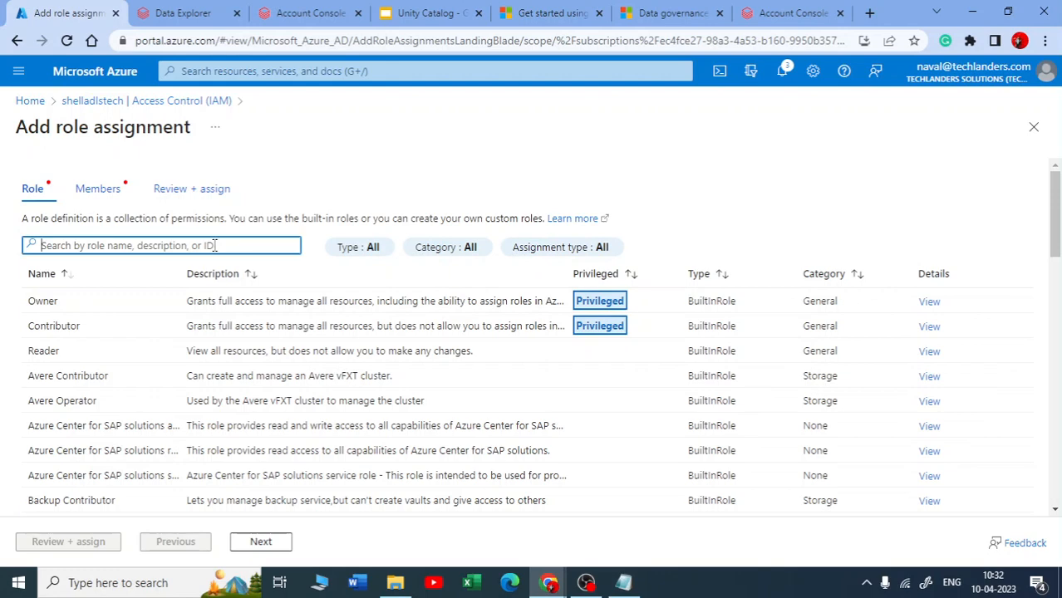
pyautogui.write('b')
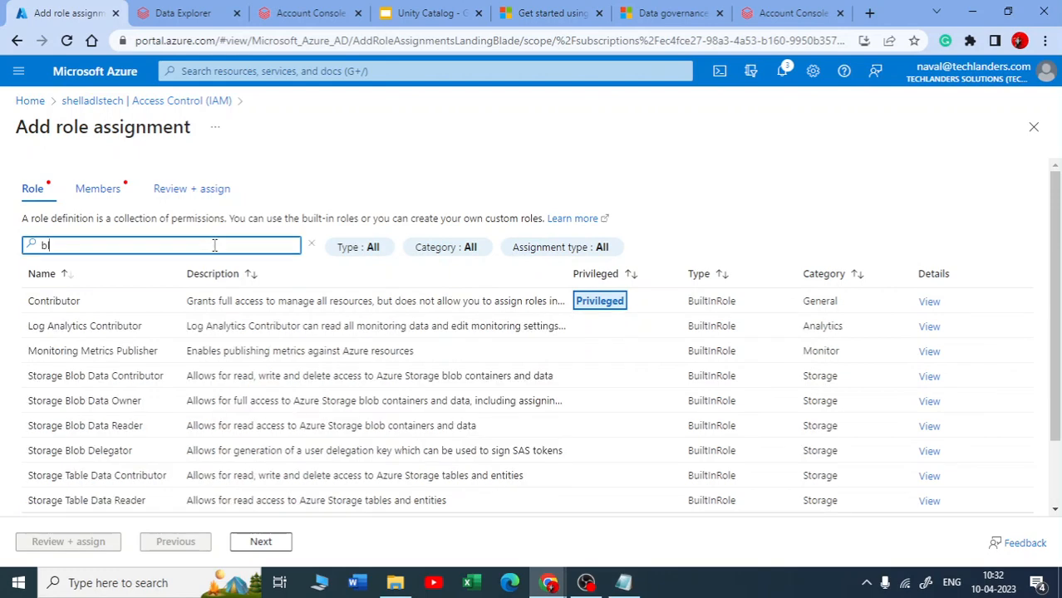
pyautogui.write('l')
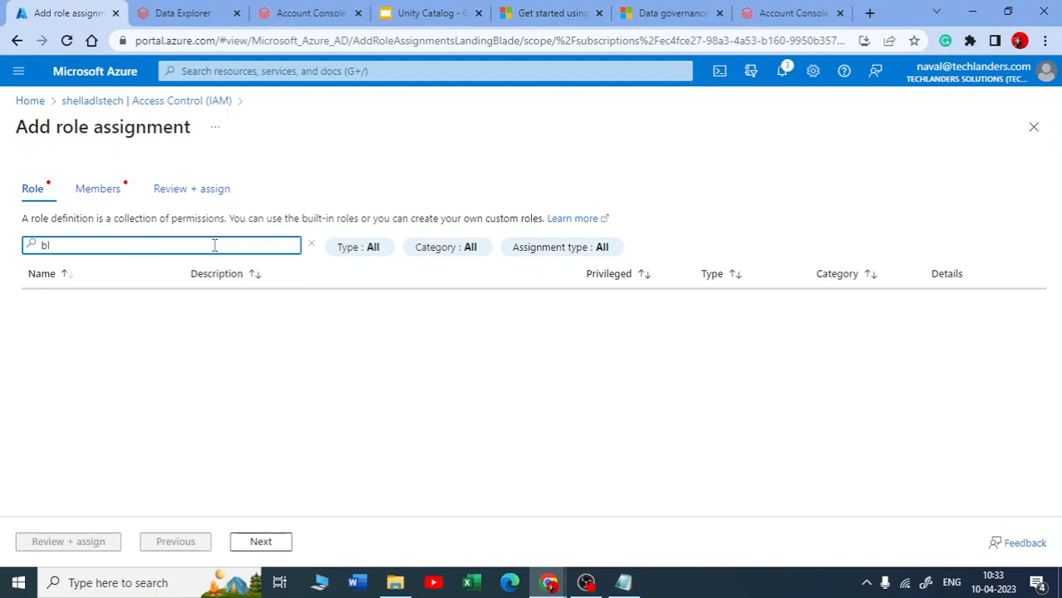
pyautogui.write('ob')
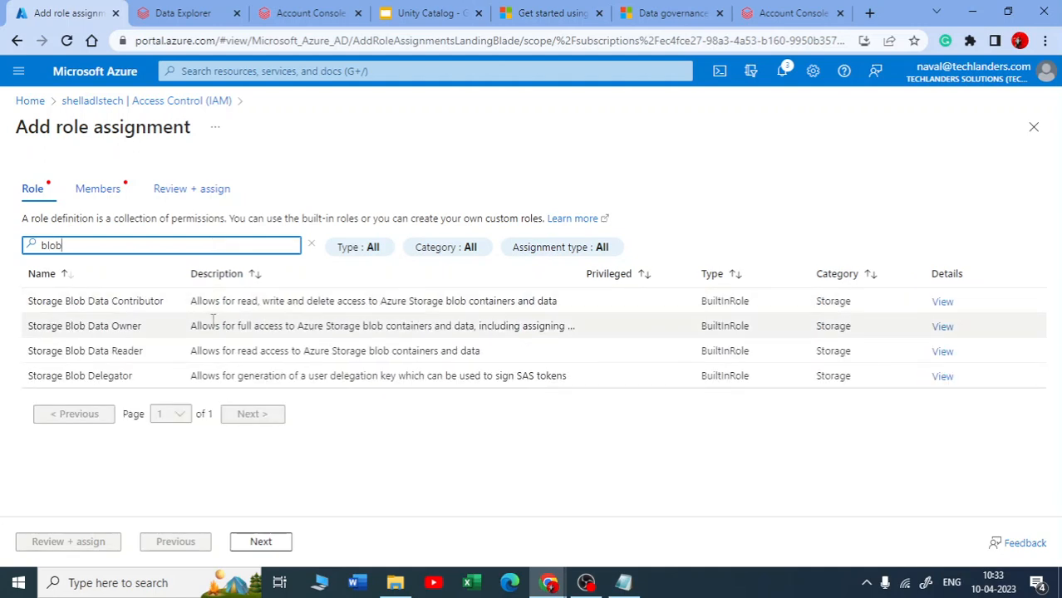
pyautogui.click(266, 312)
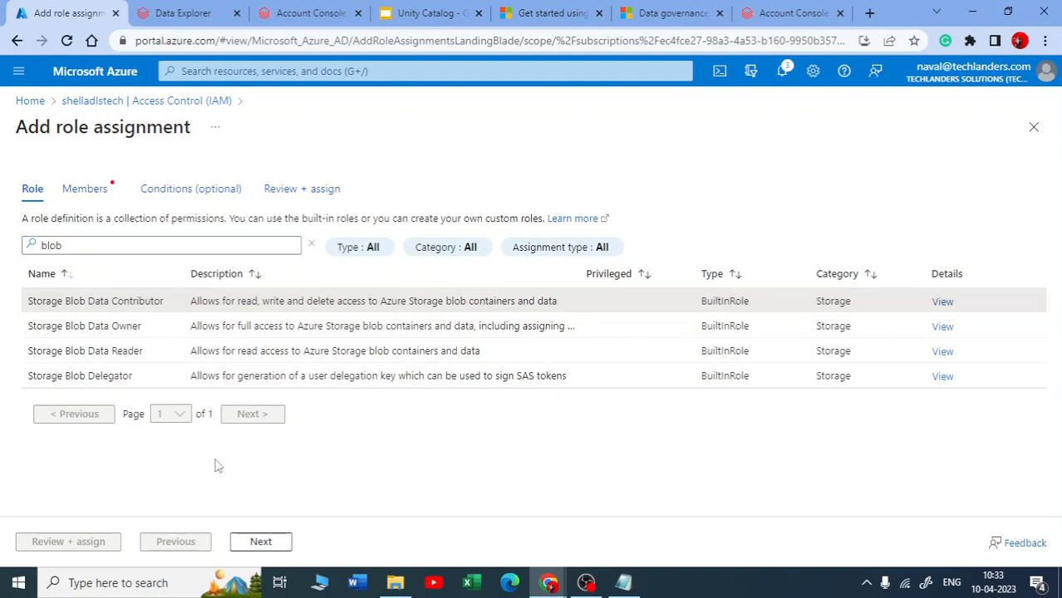
pyautogui.click(267, 542)
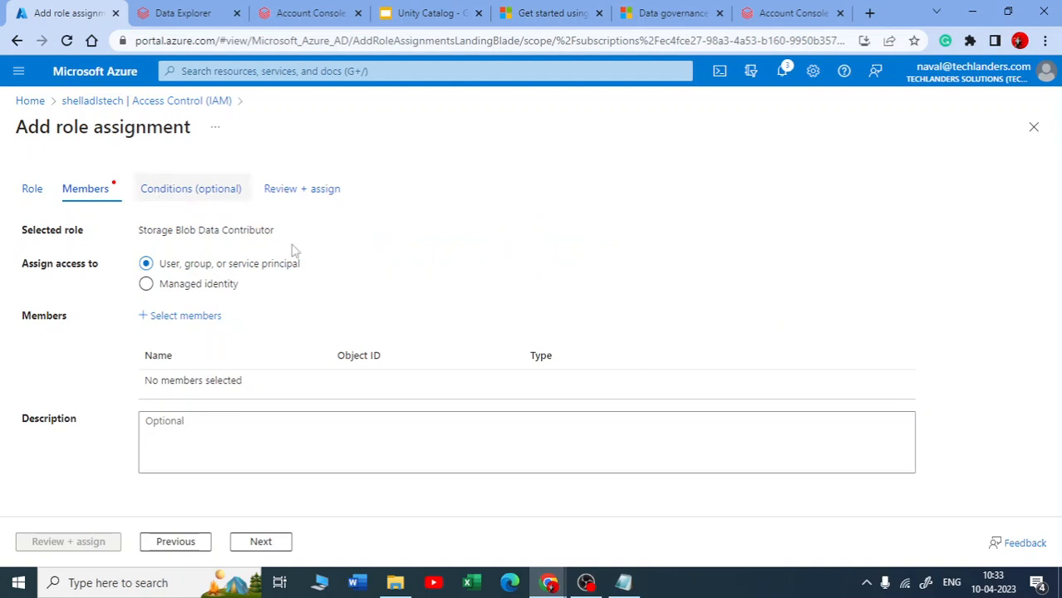
# - Add accessconnection, copied from Notepad, as the member of the role assignment, and complete the assignment
pyautogui.moveTo(70, 319); pyautogui.dragTo(20, 316)
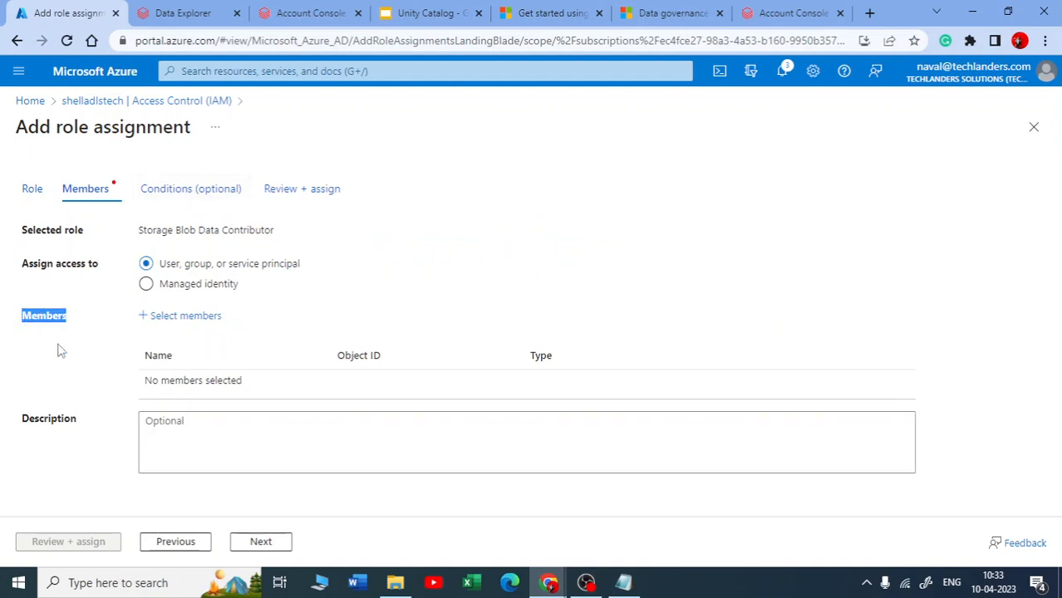
pyautogui.click(207, 321)
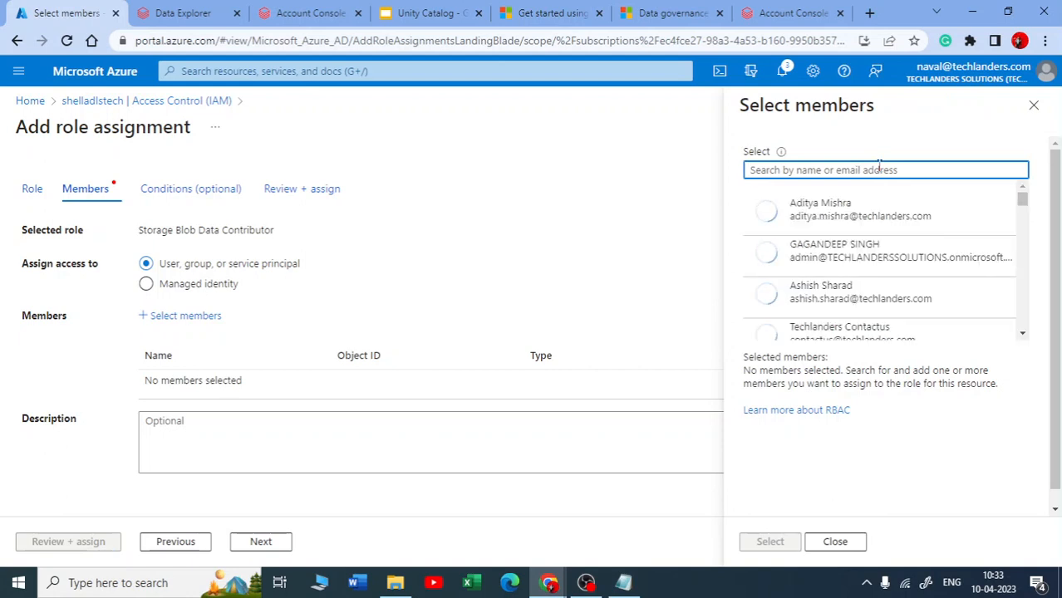
pyautogui.click(623, 583)
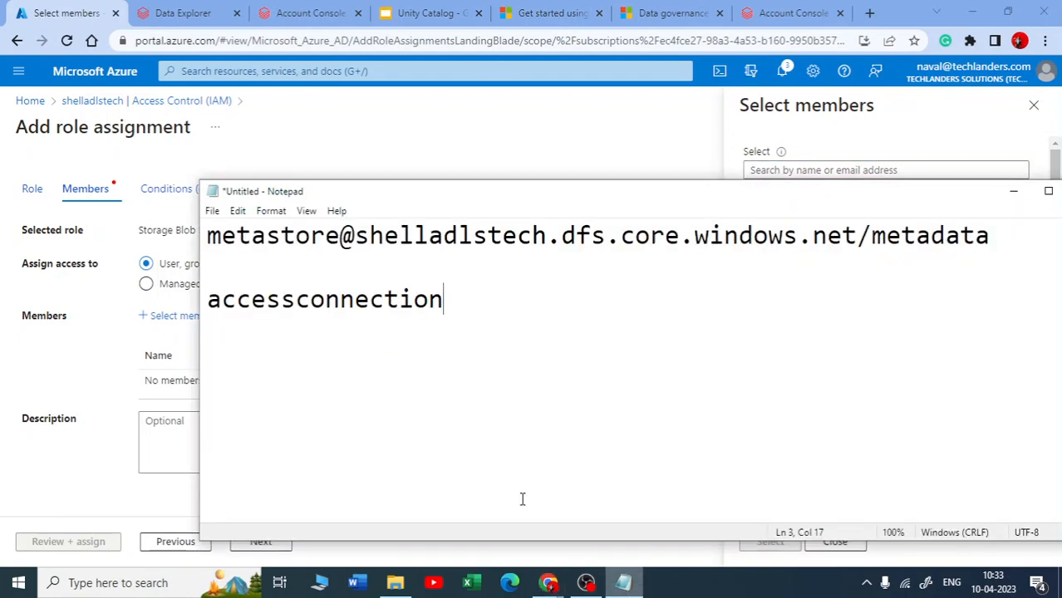
pyautogui.doubleClick(363, 303)
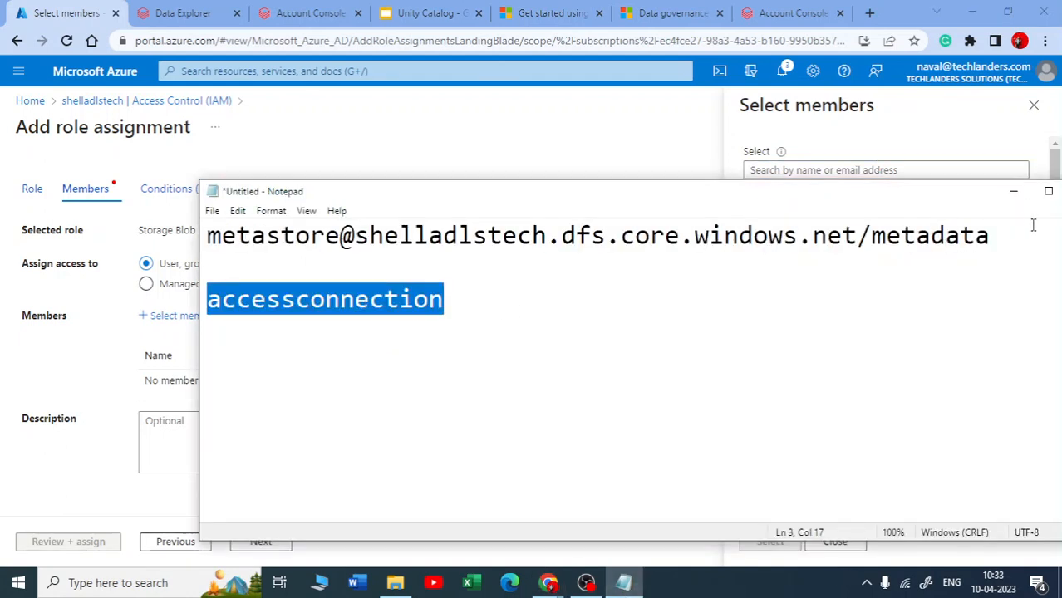
pyautogui.click(1013, 191)
pyautogui.hotkey('ctrl', 'v')
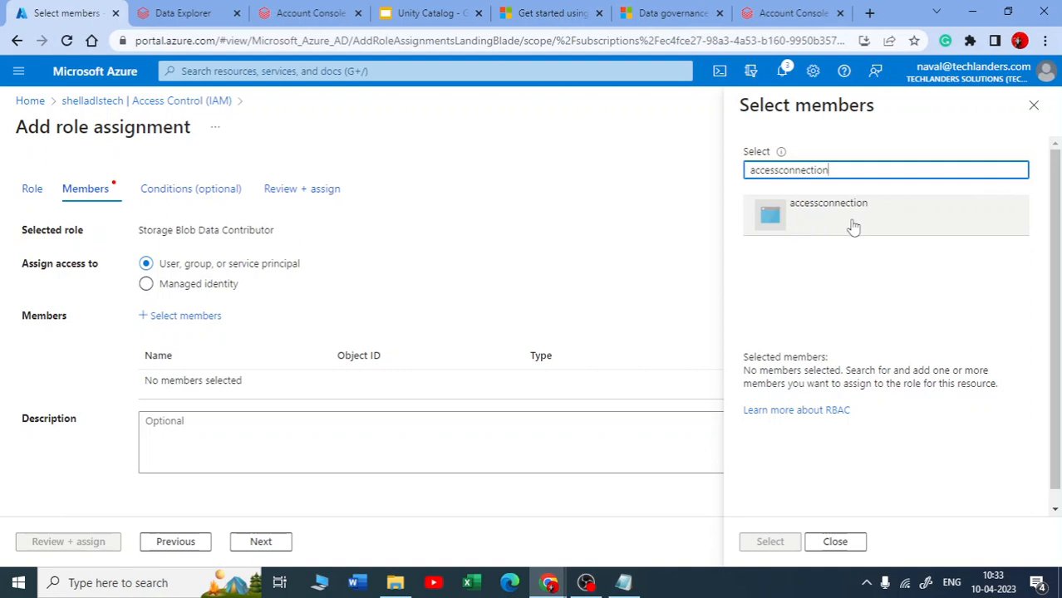
pyautogui.click(853, 227)
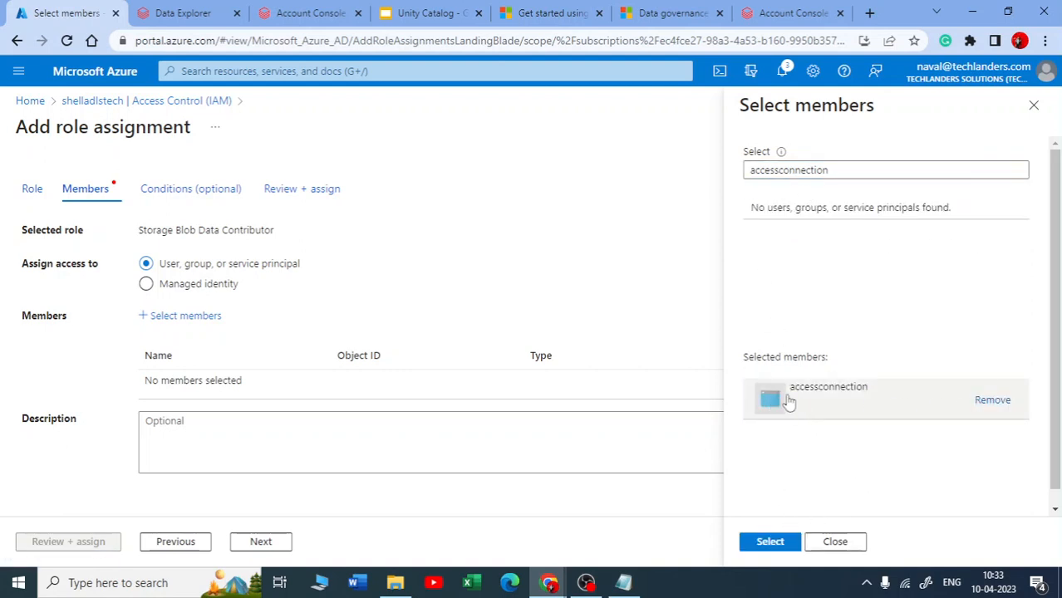
pyautogui.click(772, 542)
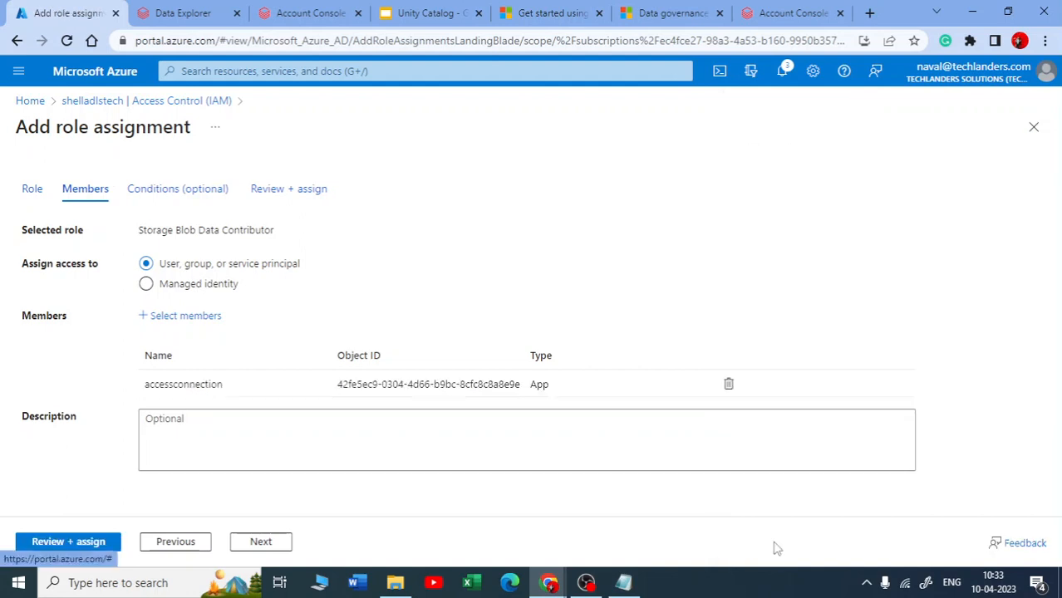
pyautogui.click(52, 547)
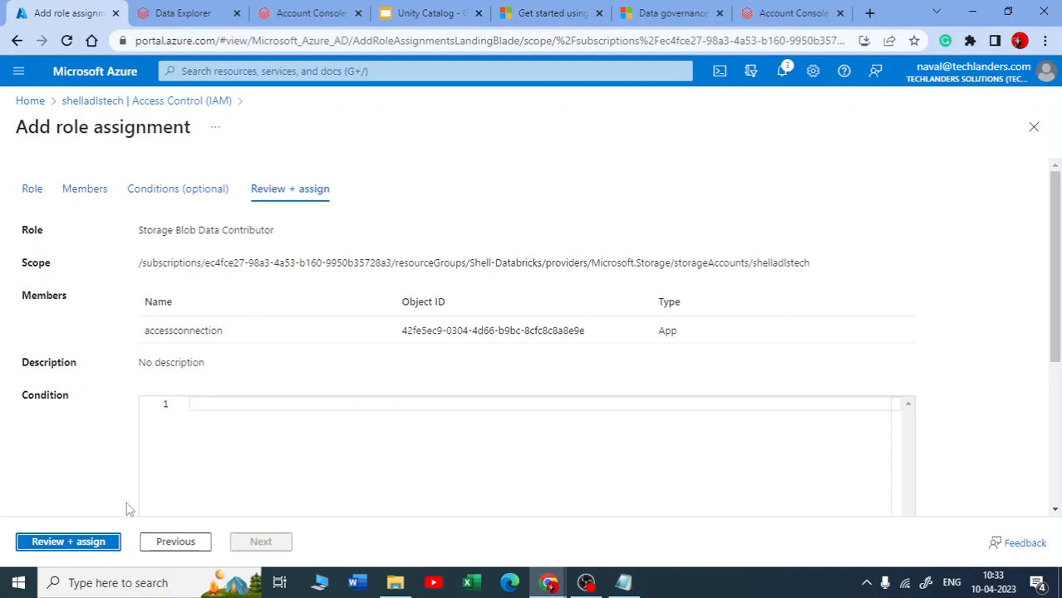
pyautogui.click(71, 544)
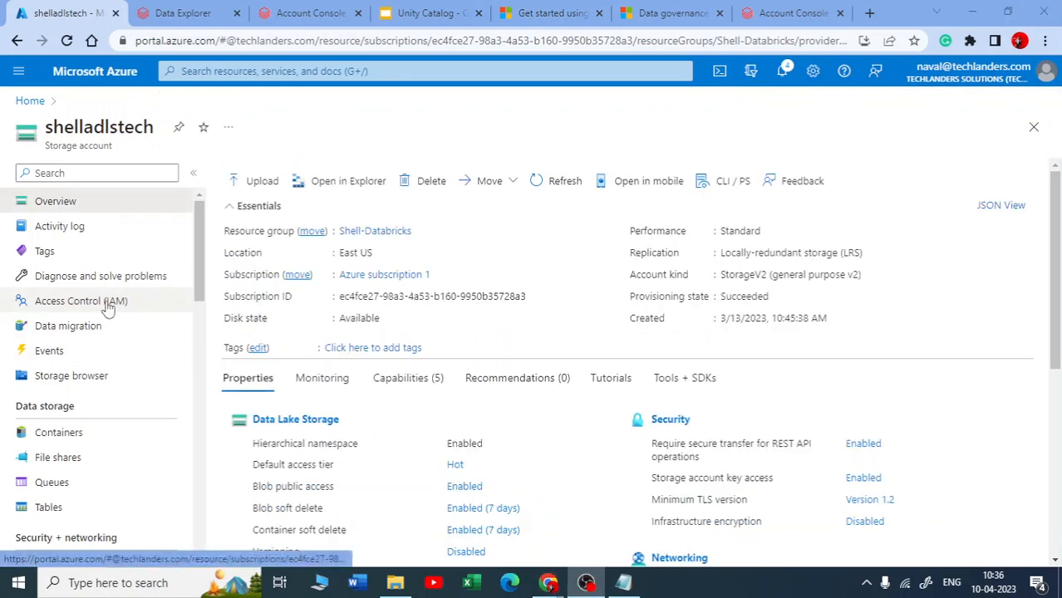
# - Return to the Databricks account console, check the metastore form including the ADLS Gen 2 path, and create the shellmetastores metastore
pyautogui.click(298, 14)
pyautogui.scroll(3, 748, 286)
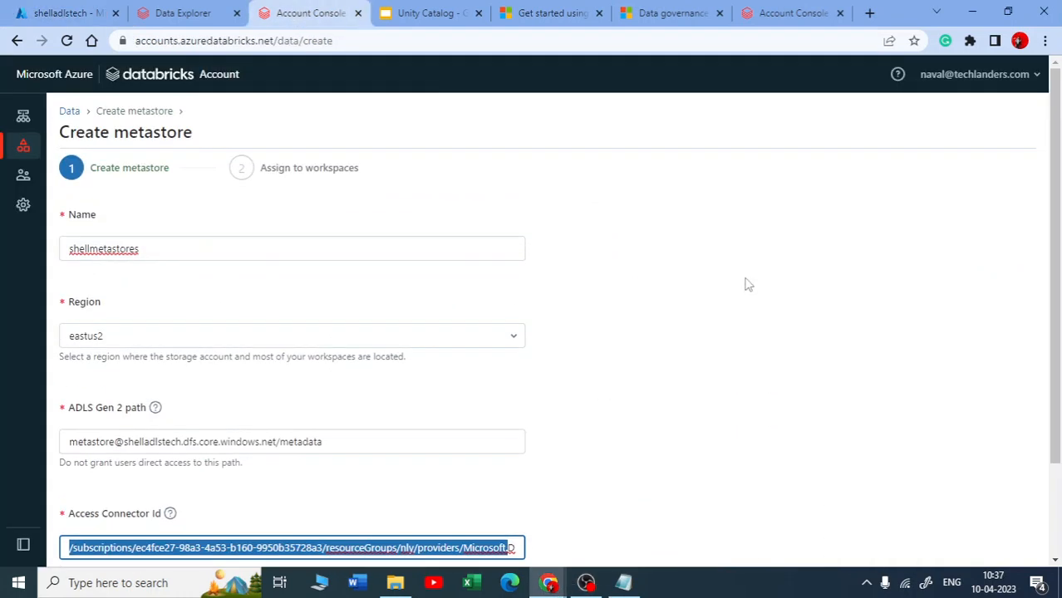
pyautogui.scroll(-3, 753, 379)
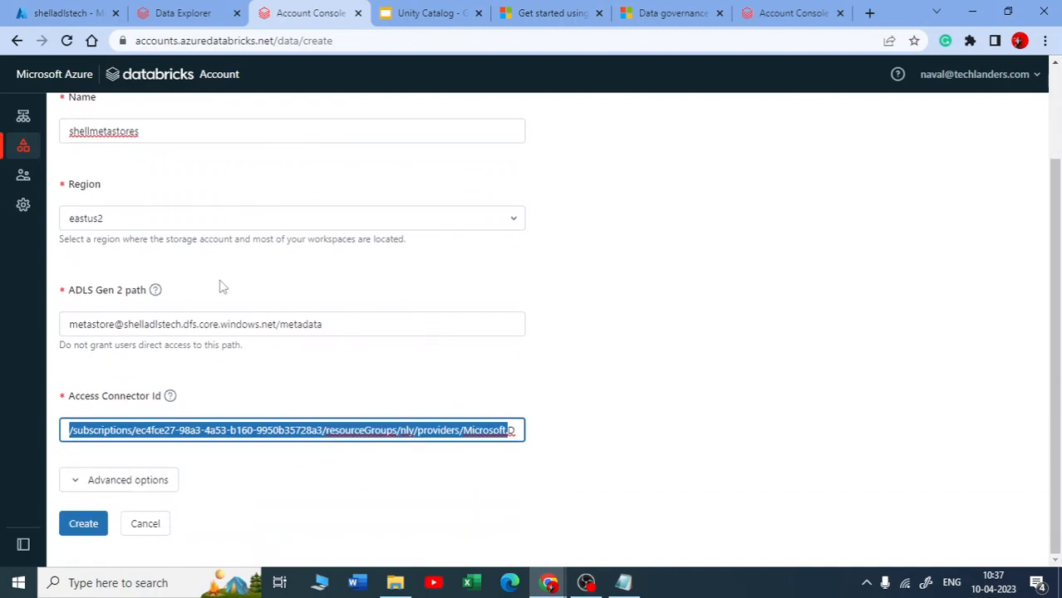
pyautogui.click(235, 288)
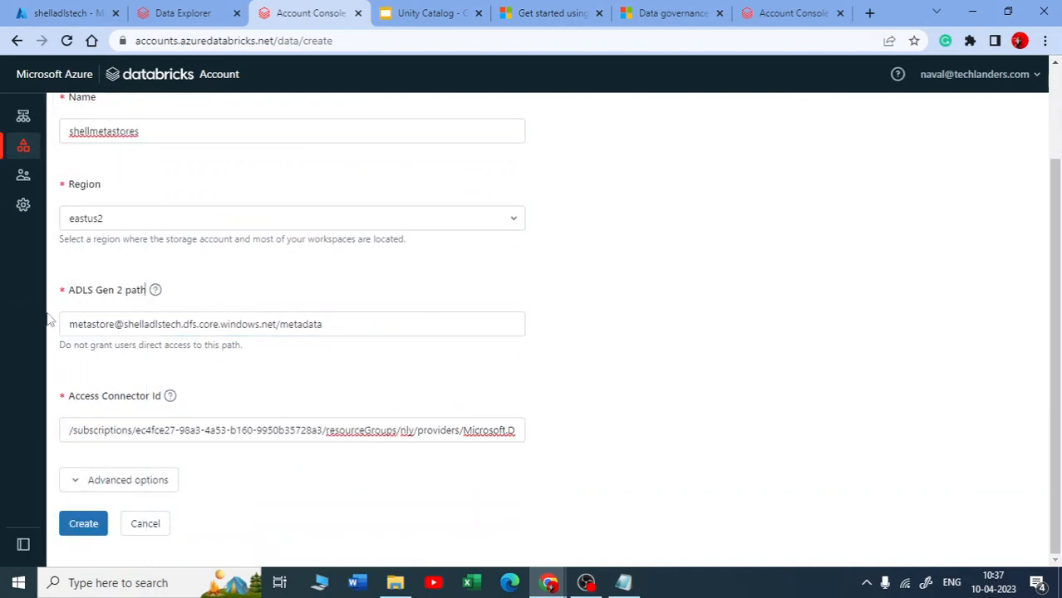
pyautogui.moveTo(78, 324); pyautogui.dragTo(343, 405)
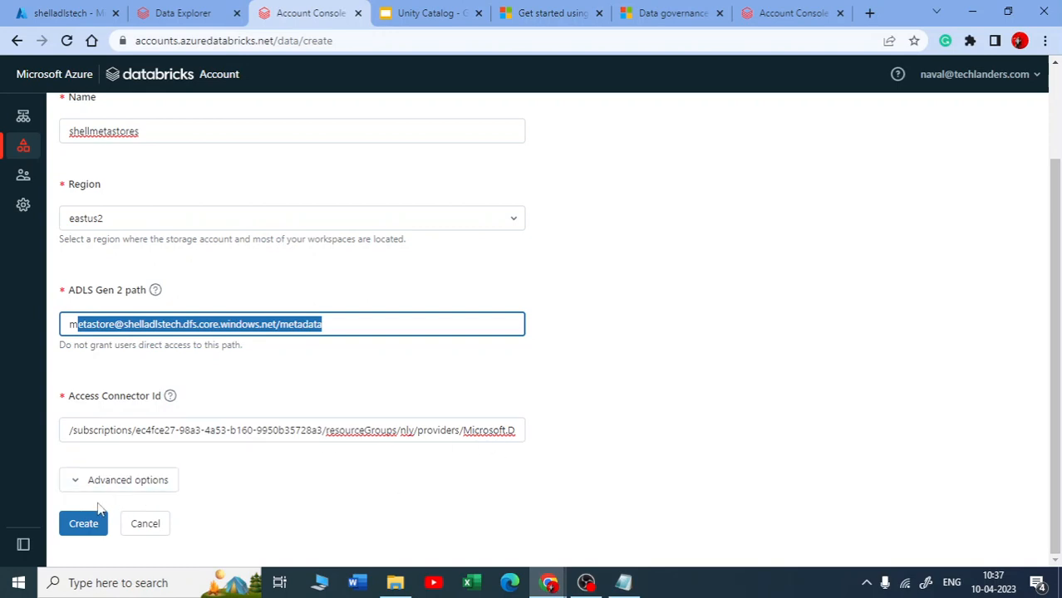
pyautogui.click(81, 530)
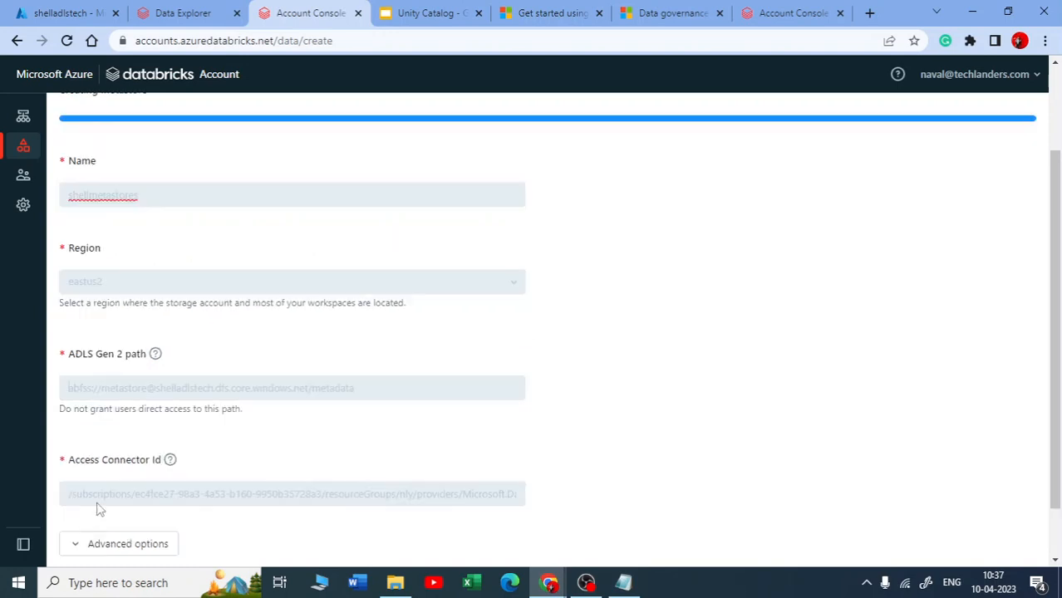
# - Assign shellmetastores to the shelldatabricks workspace and enable Unity Catalog for it
pyautogui.scroll(1, 464, 259)
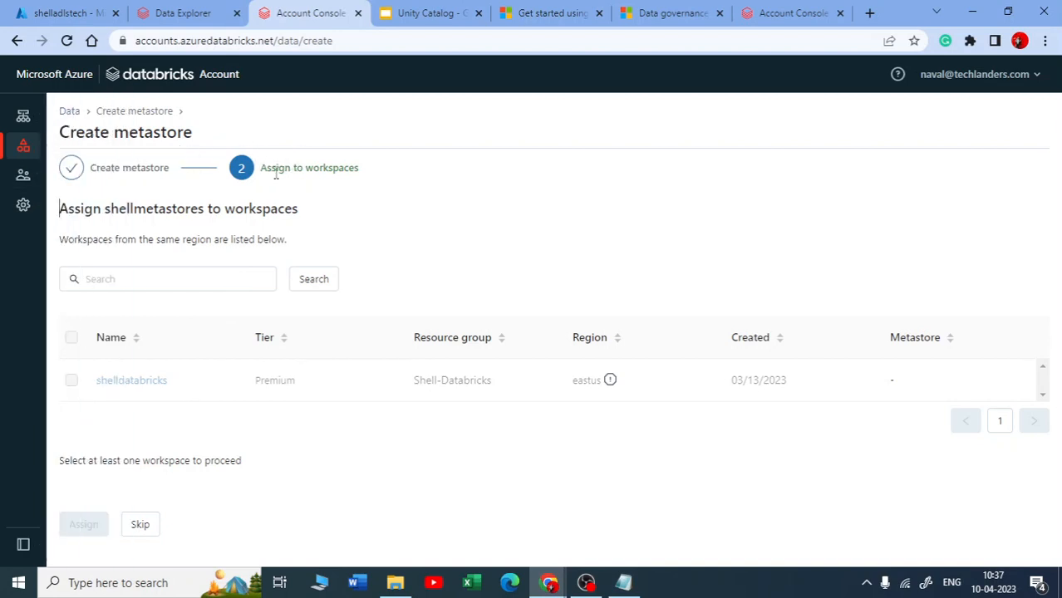
pyautogui.moveTo(267, 174); pyautogui.dragTo(375, 171)
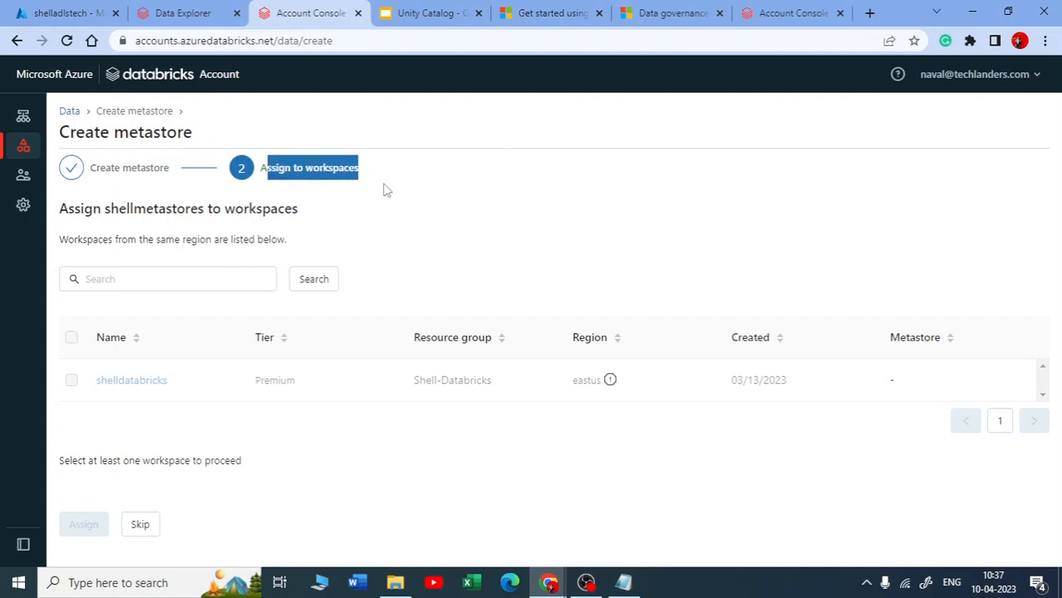
pyautogui.click(359, 177)
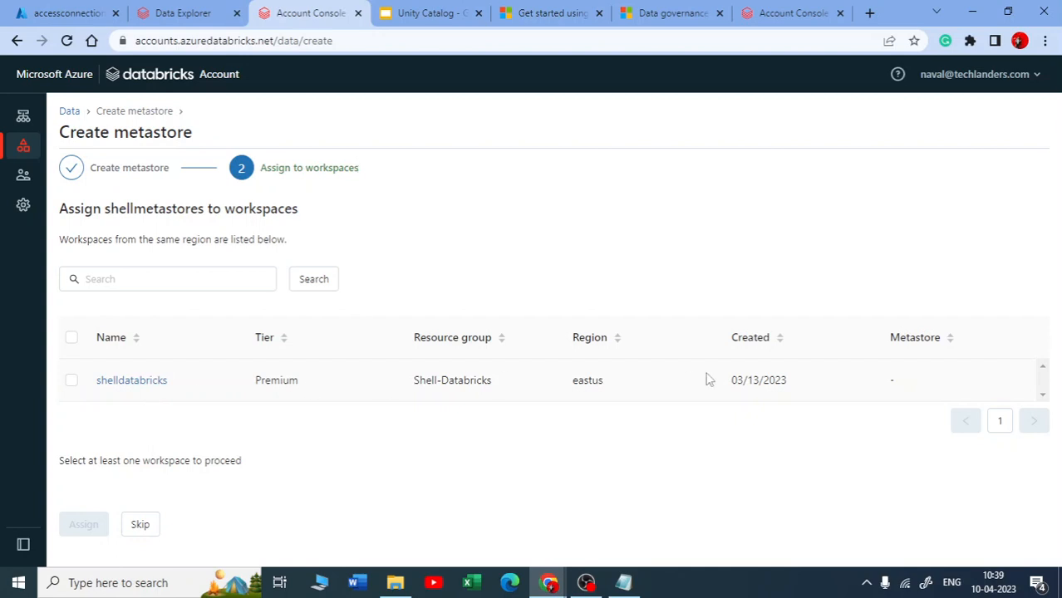
pyautogui.click(71, 381)
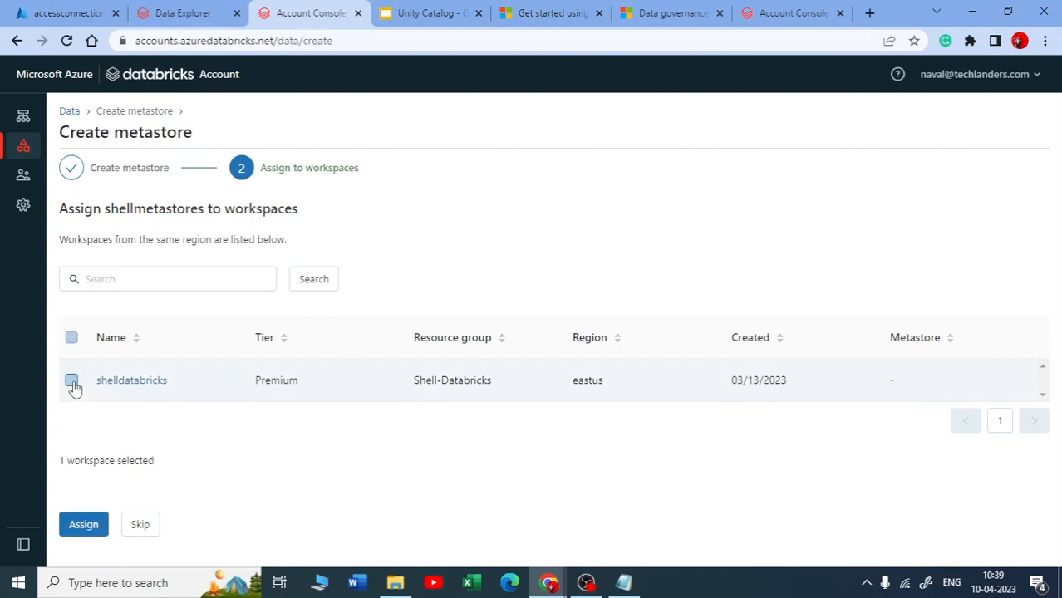
pyautogui.click(84, 525)
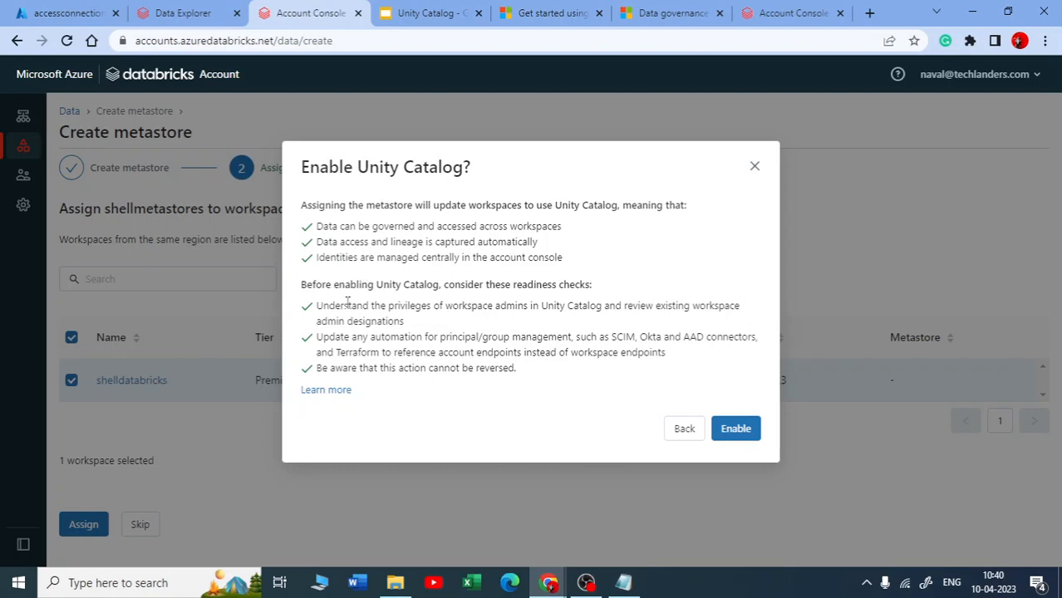
pyautogui.click(738, 439)
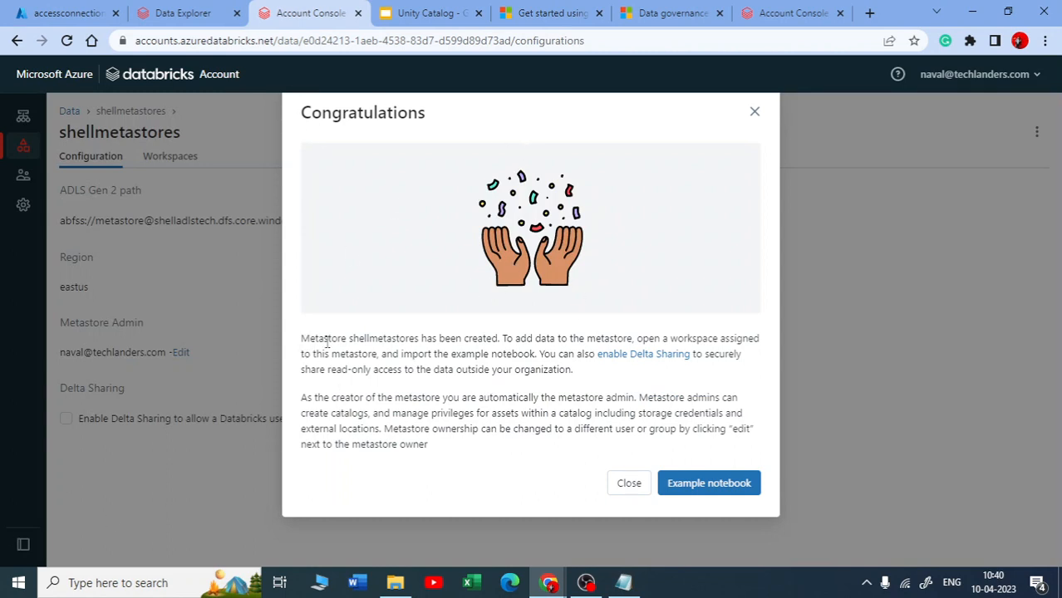
# - Open the example notebook documentation from the metastore creation message and examine the section on managing a Unity Catalog table using SQL
pyautogui.moveTo(348, 339); pyautogui.dragTo(427, 332)
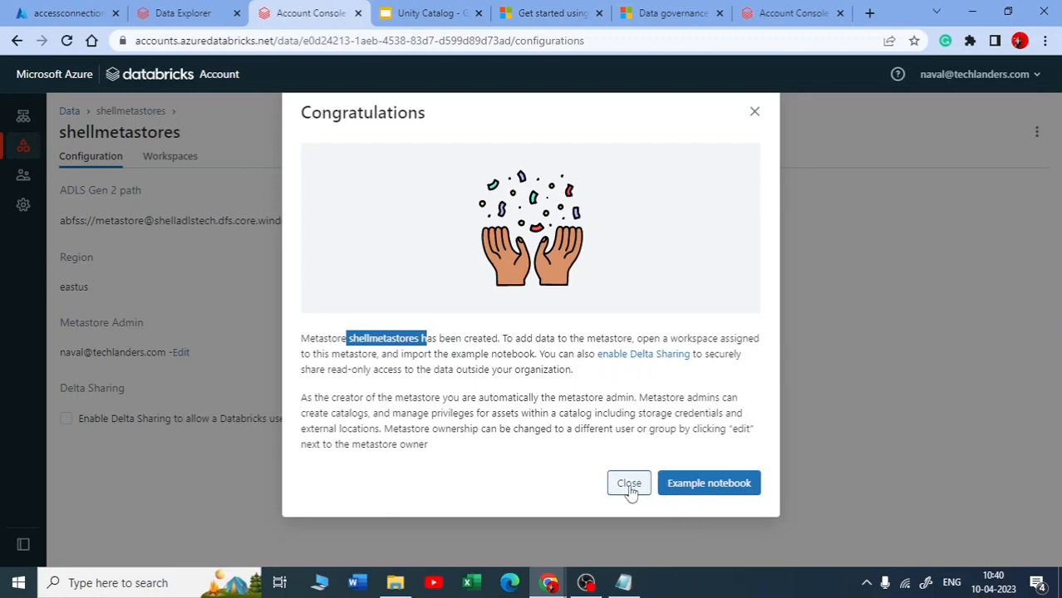
pyautogui.click(692, 489)
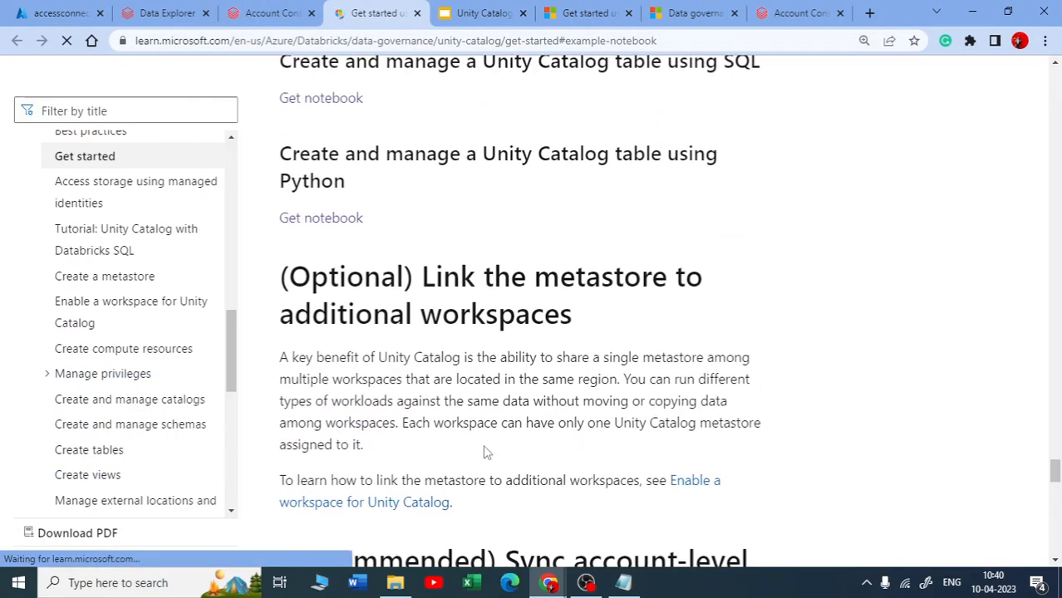
pyautogui.moveTo(762, 313); pyautogui.dragTo(289, 287)
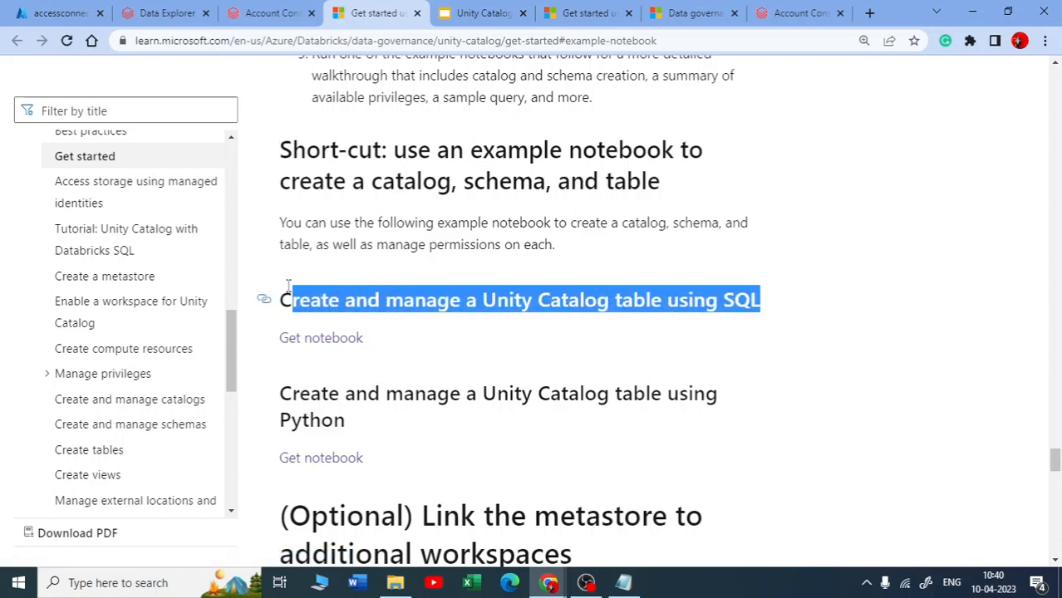
# - Return to the Databricks account console, dismiss the metastore creation message, and review the workspaces and metastores lists
pyautogui.click(544, 315)
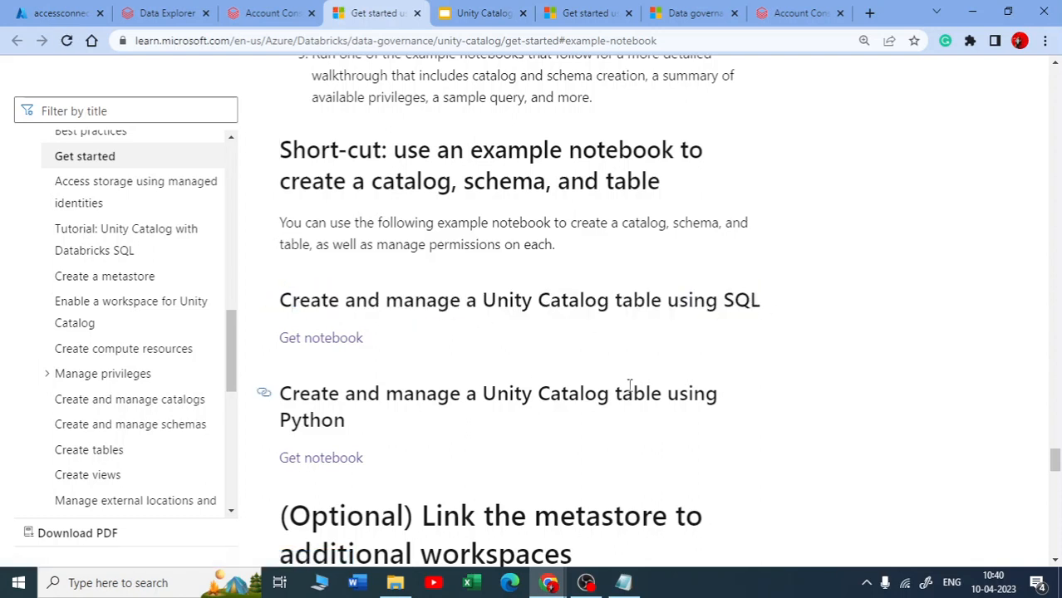
pyautogui.click(263, 20)
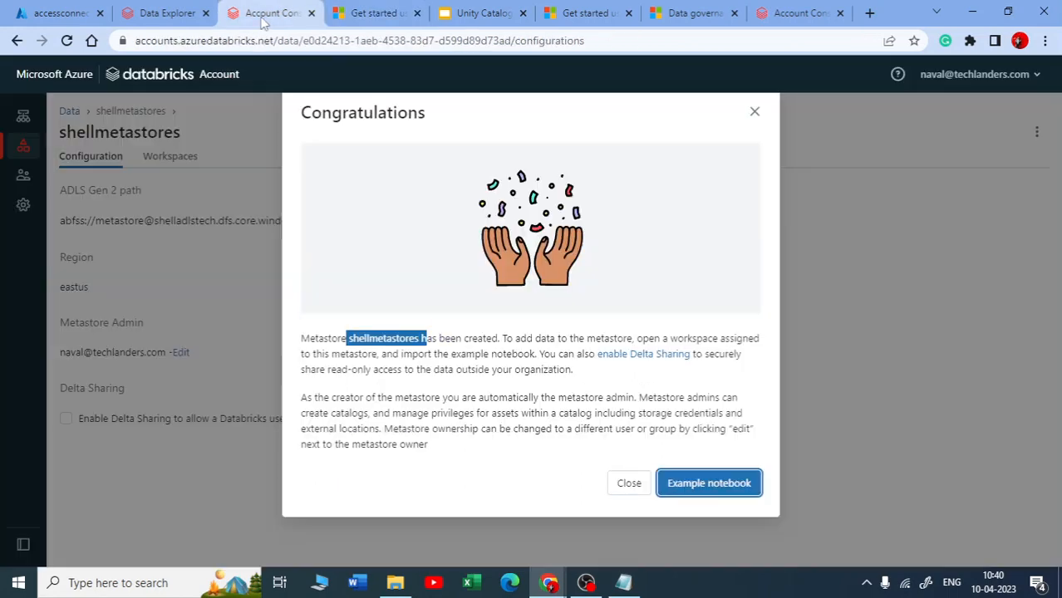
pyautogui.click(620, 489)
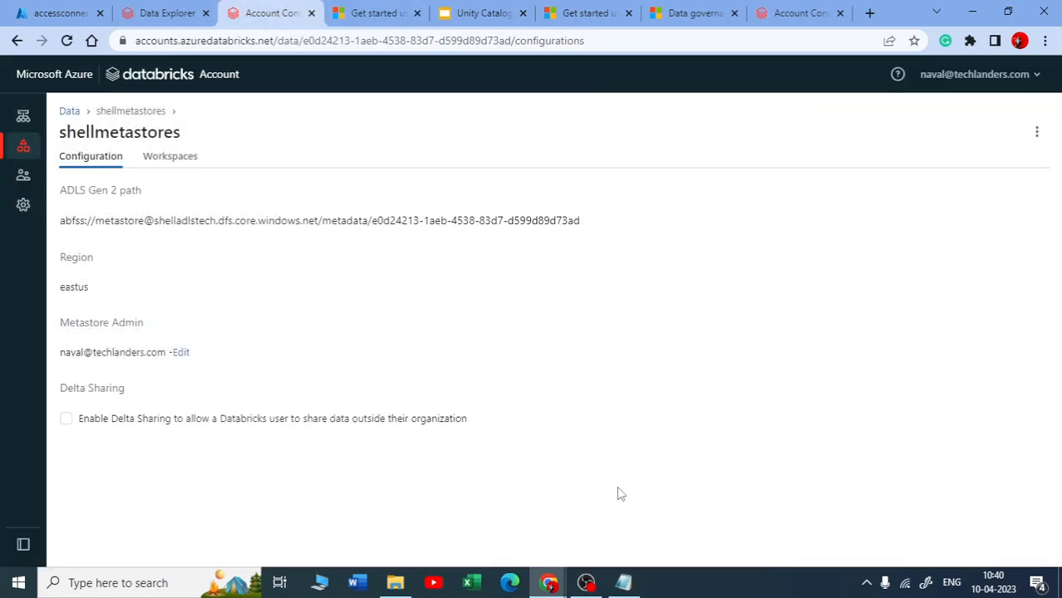
pyautogui.moveTo(16, 137)
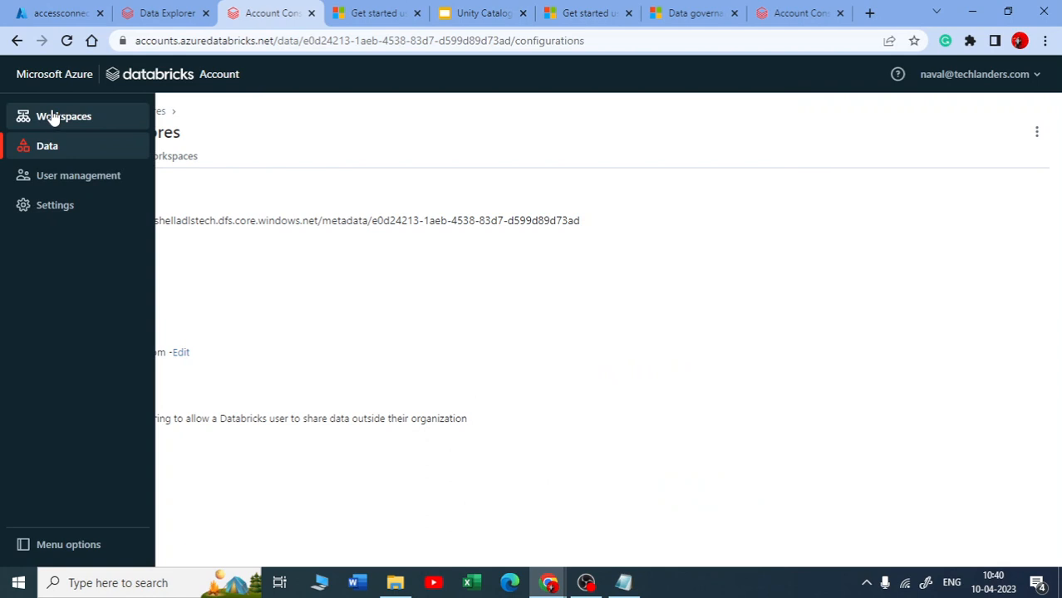
pyautogui.click(52, 117)
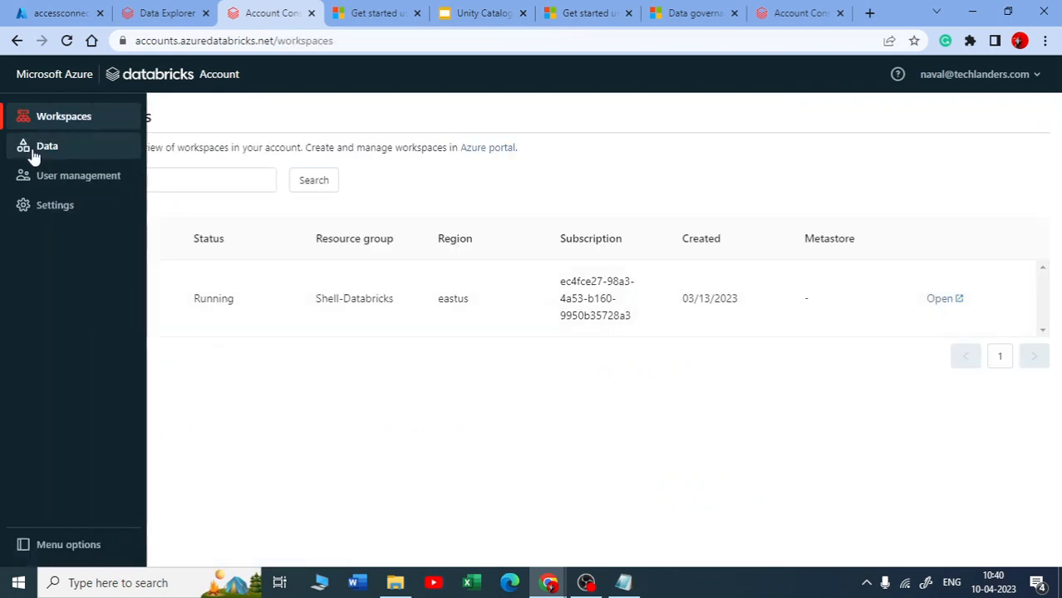
pyautogui.click(34, 154)
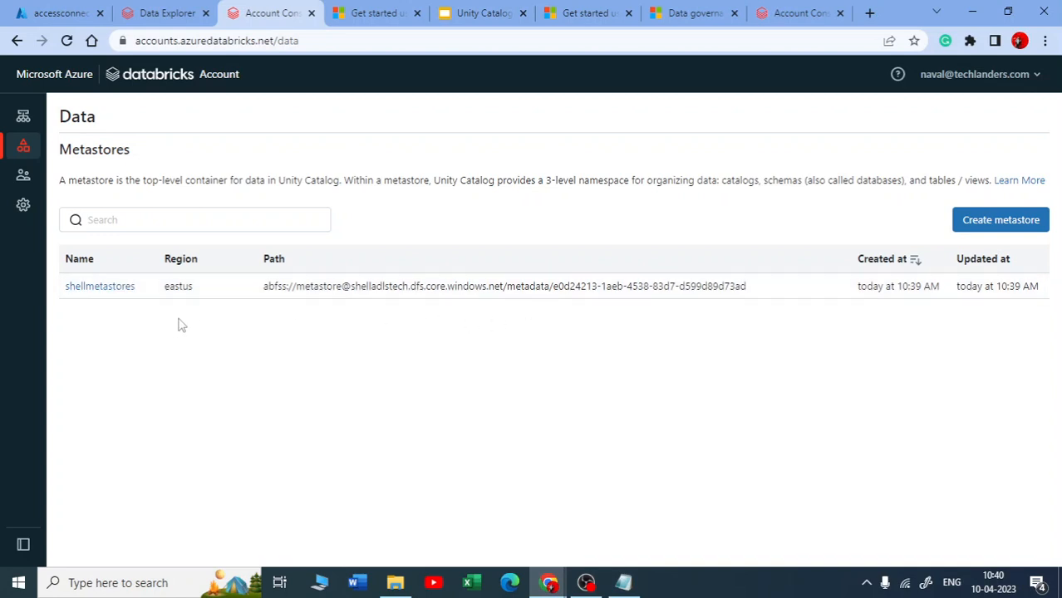
# - Switch to the workspace's Data Explorer and check which metastore is assigned to the workspace
pyautogui.click(165, 17)
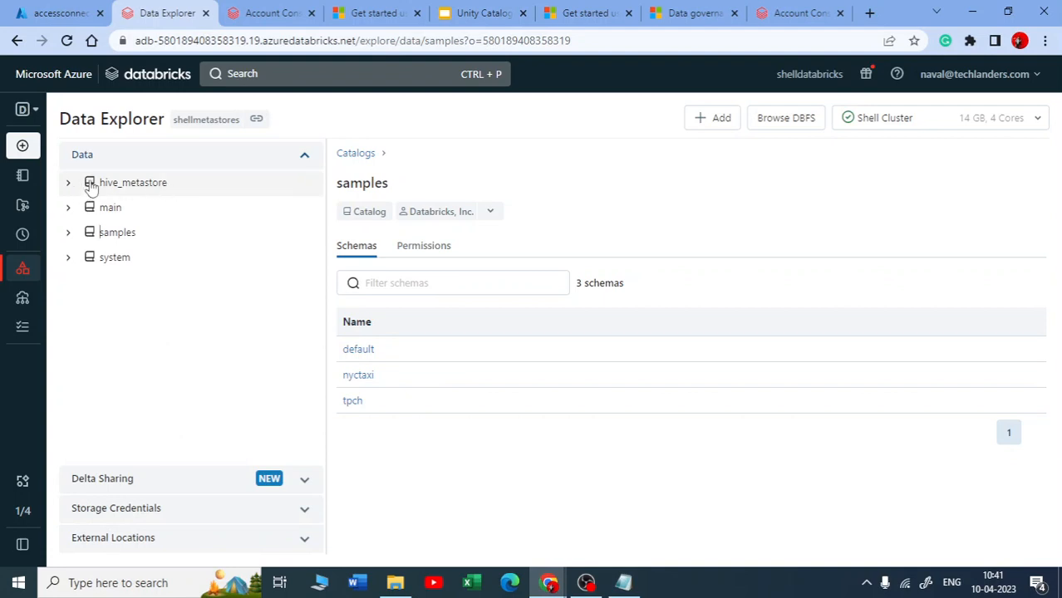
pyautogui.moveTo(177, 127)
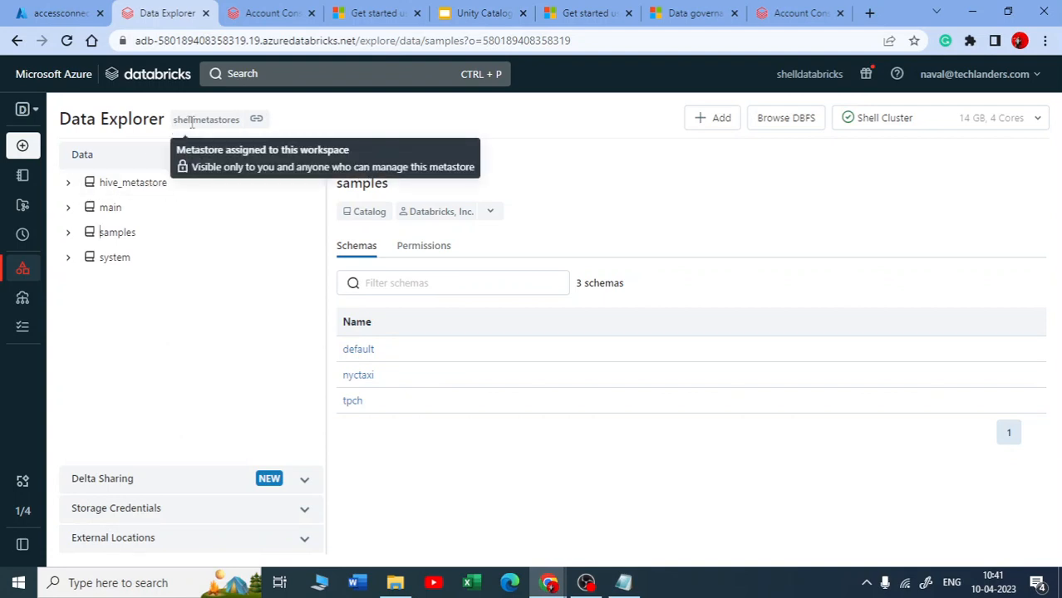
pyautogui.moveTo(238, 122); pyautogui.dragTo(169, 125)
pyautogui.moveTo(211, 125)
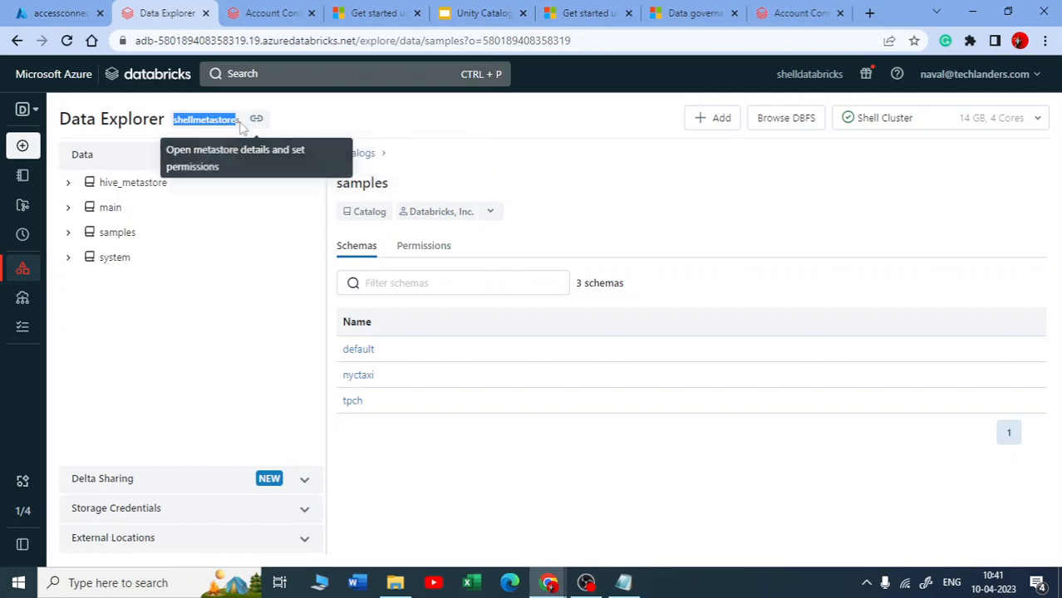
# - Review the requirements in the Unity Catalog getting-started documentation and the metastore hierarchy diagram in the Unity Catalog presentation
pyautogui.click(680, 8)
pyautogui.click(571, 10)
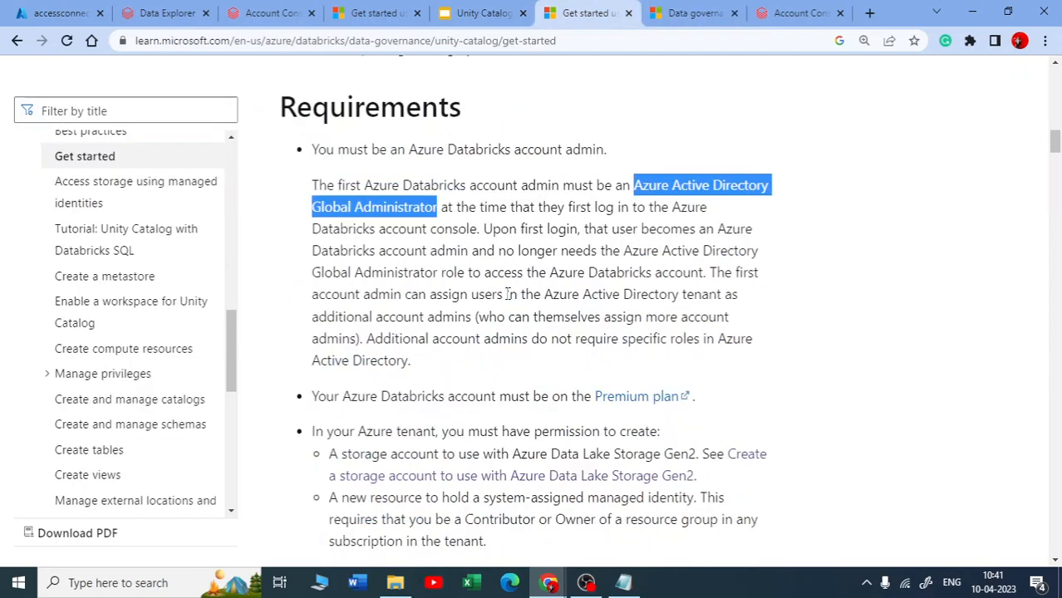
pyautogui.scroll(-10, 507, 299)
pyautogui.scroll(5, 507, 304)
pyautogui.click(484, 12)
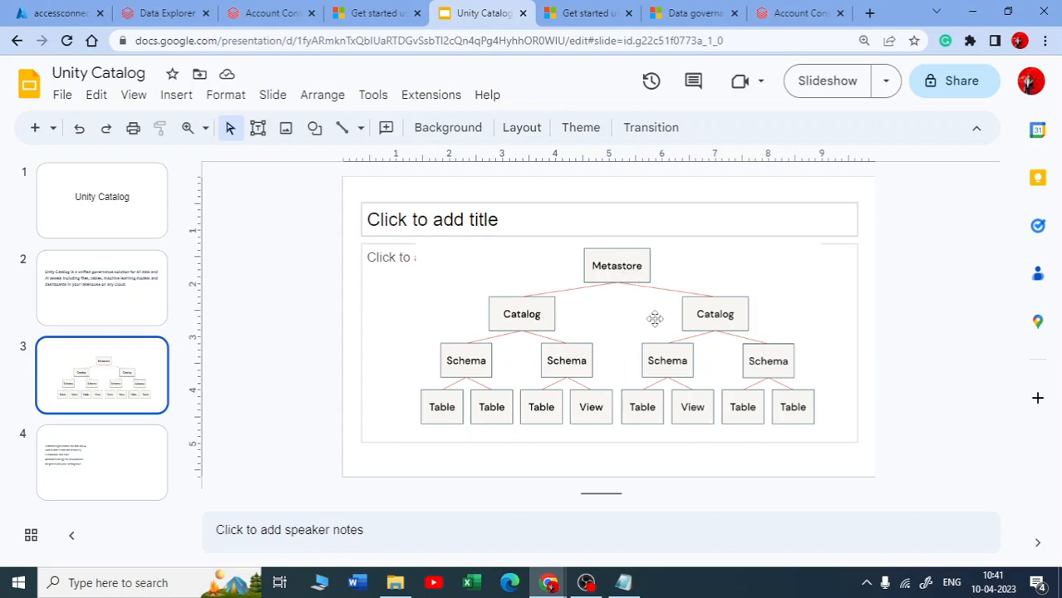
# - Return to Data Explorer and view the list of all catalogs in the shellmetastores metastore
pyautogui.click(179, 13)
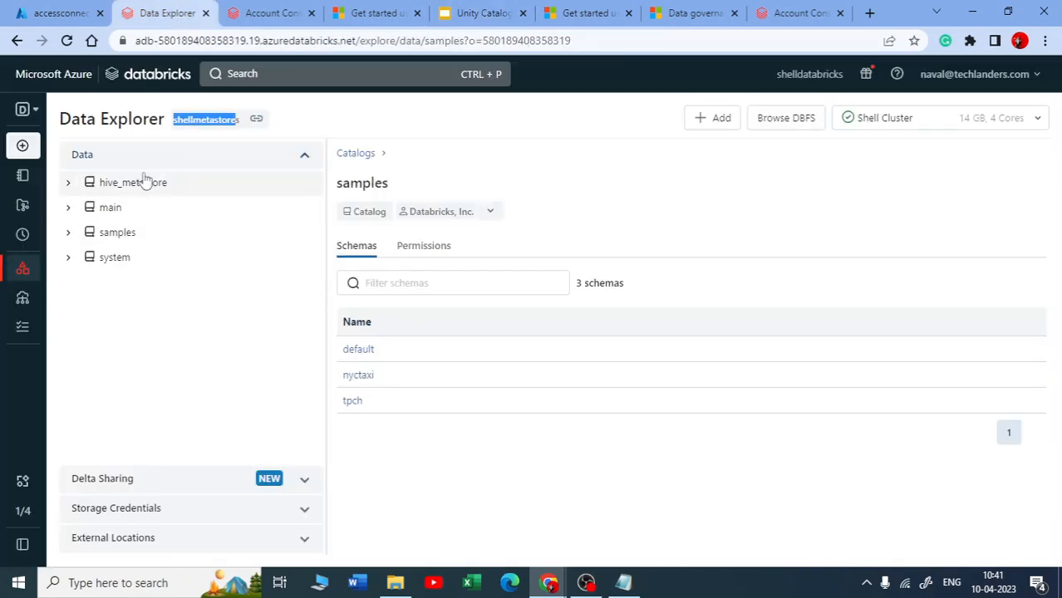
pyautogui.click(228, 119)
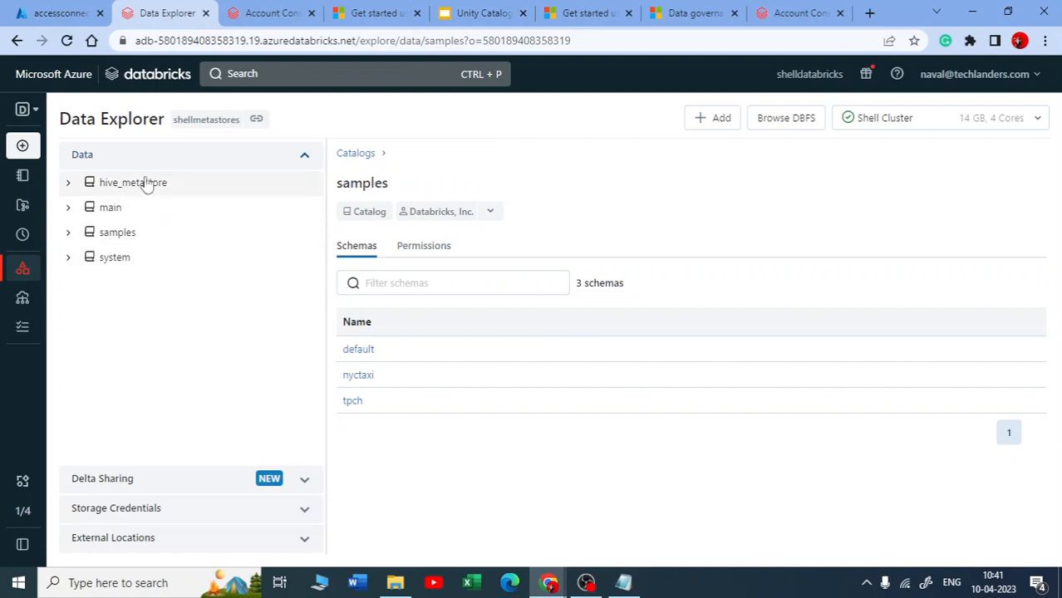
pyautogui.click(349, 155)
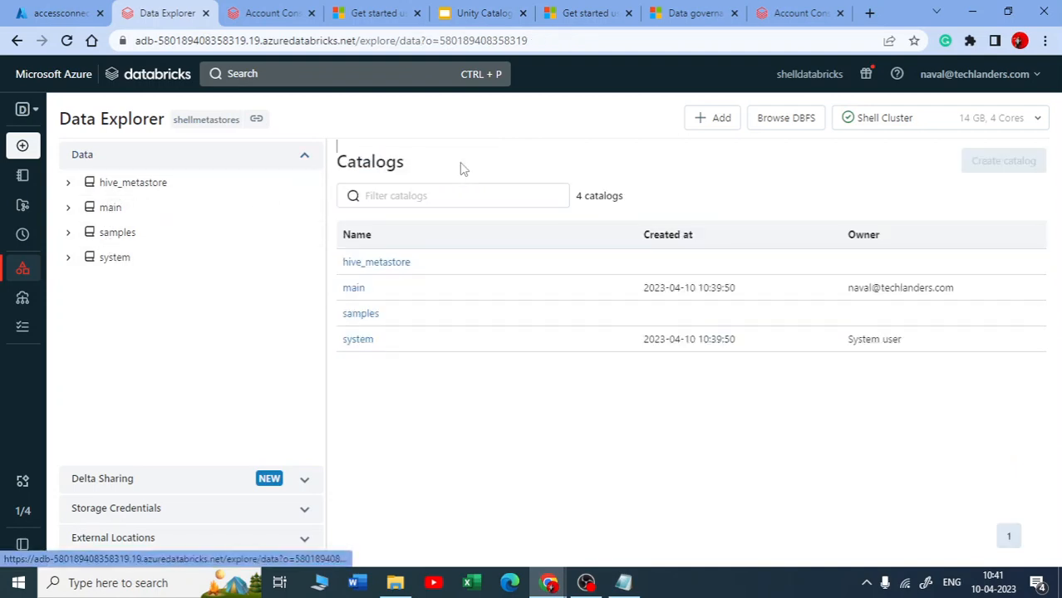
pyautogui.click(123, 161)
pyautogui.click(52, 274)
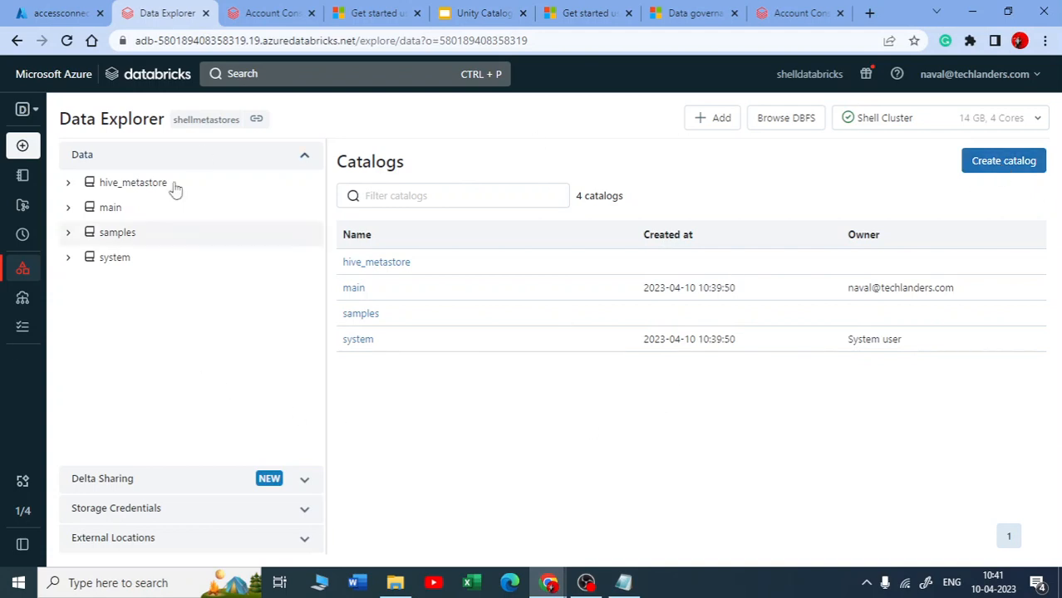
pyautogui.click(1000, 162)
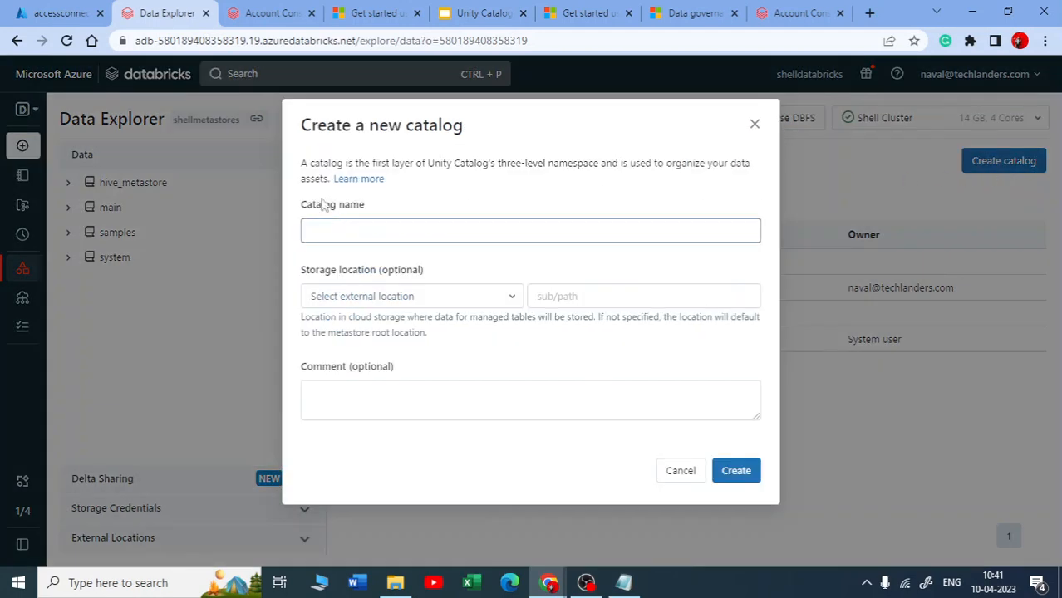
pyautogui.moveTo(305, 212); pyautogui.dragTo(377, 215)
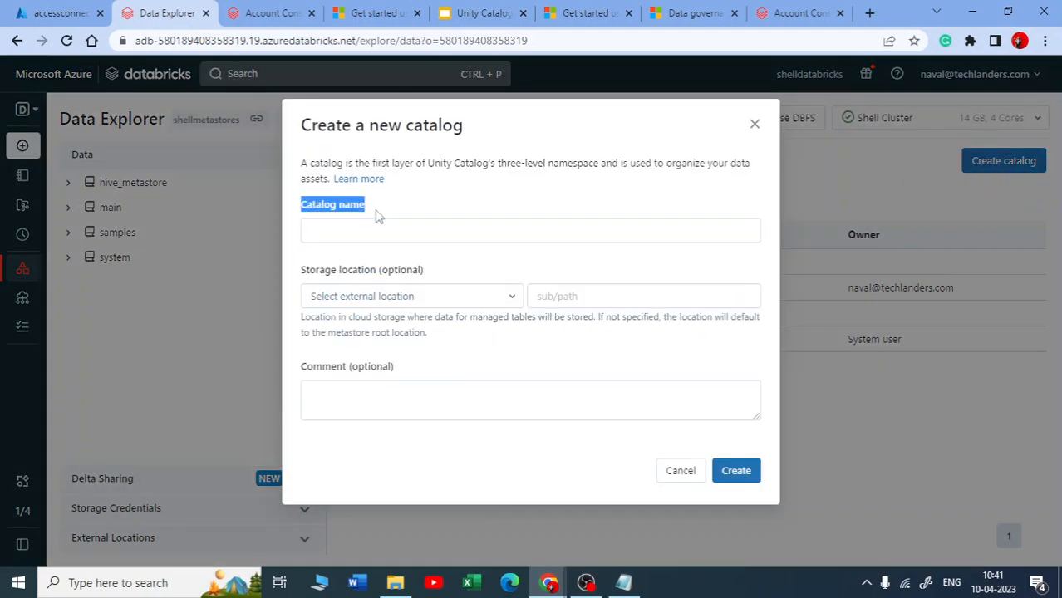
pyautogui.click(455, 237)
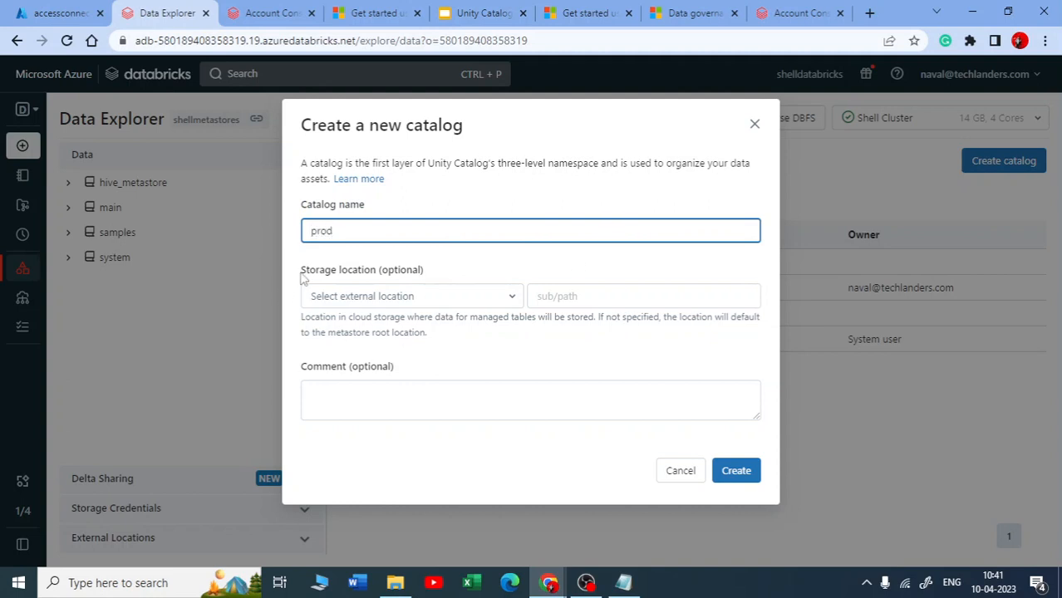
pyautogui.moveTo(300, 273); pyautogui.dragTo(377, 274)
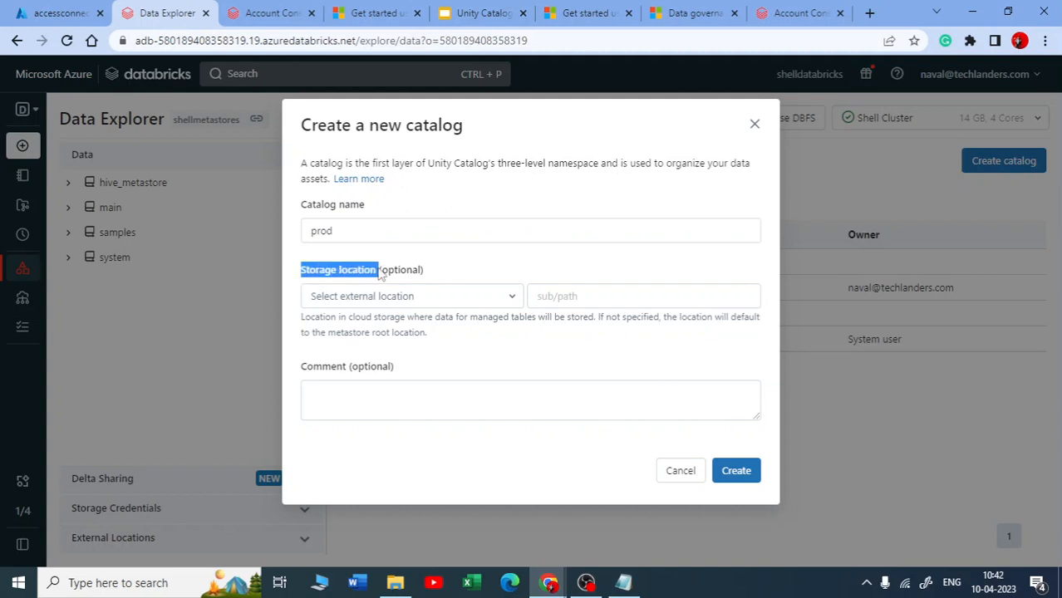
pyautogui.click(510, 296)
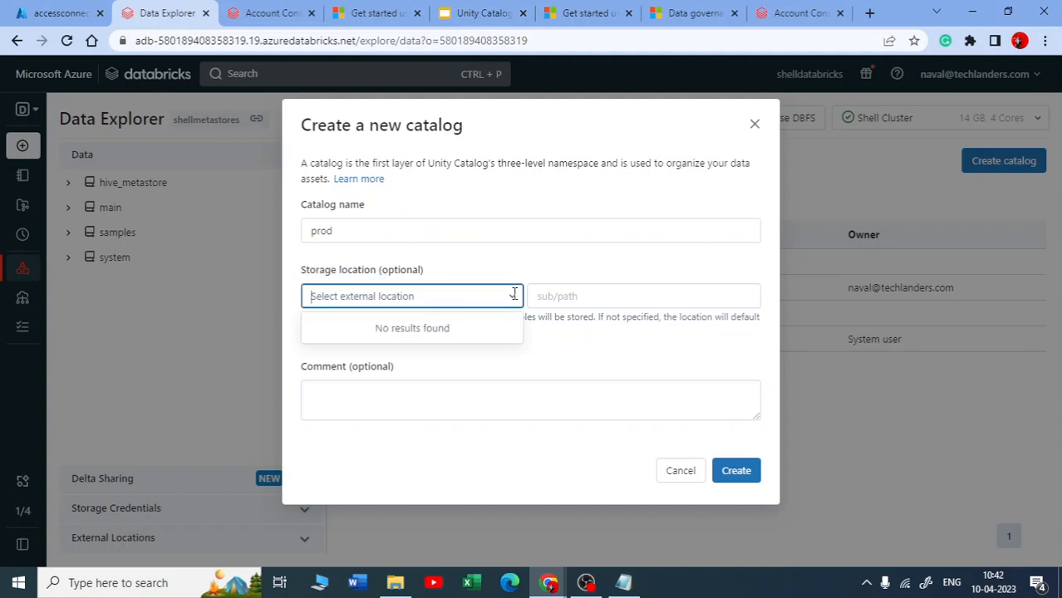
pyautogui.click(547, 265)
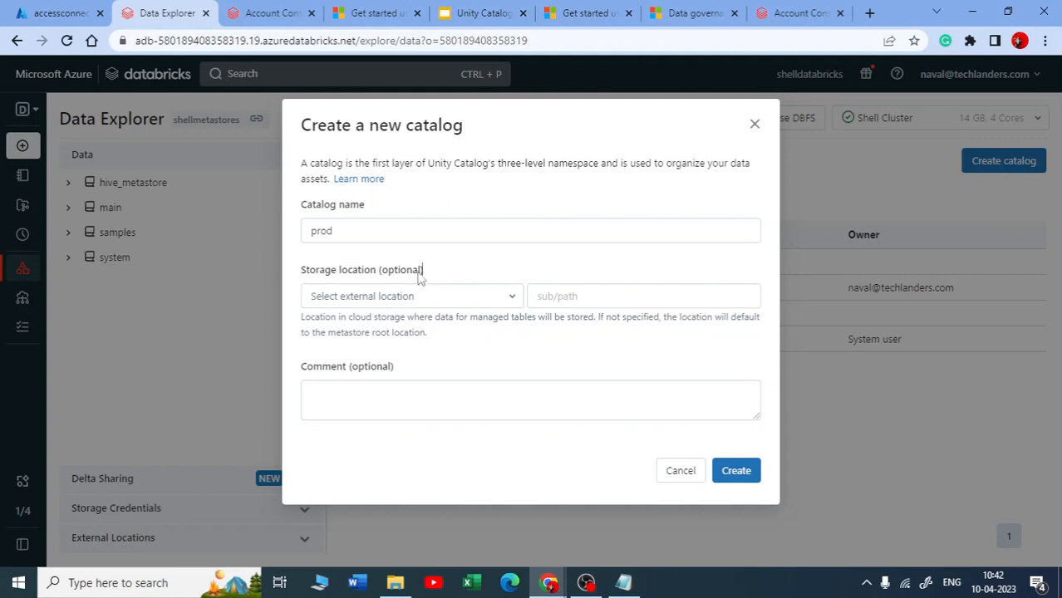
pyautogui.moveTo(419, 277); pyautogui.dragTo(301, 272)
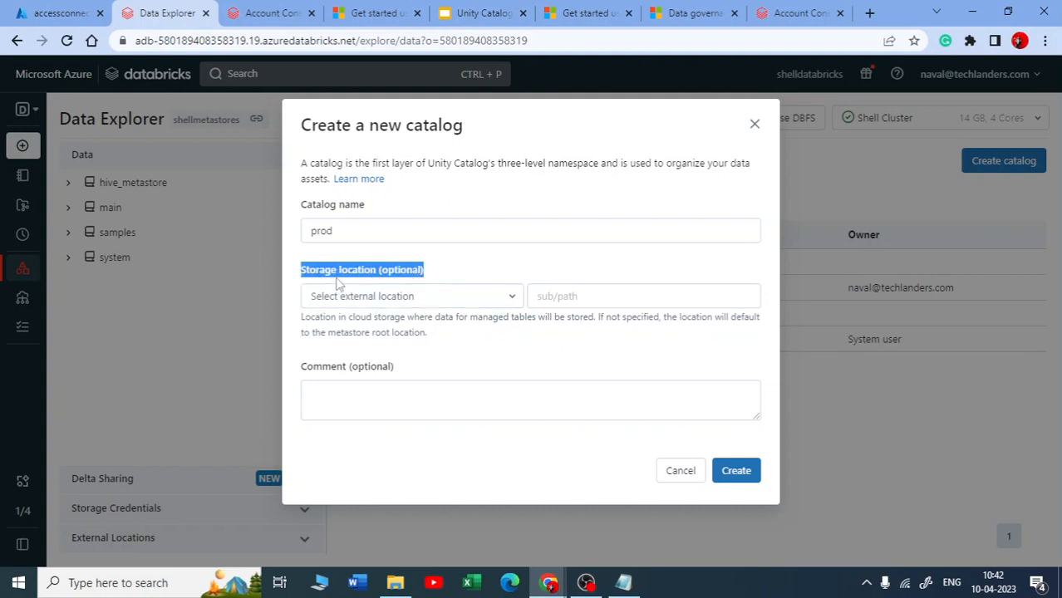
pyautogui.click(681, 472)
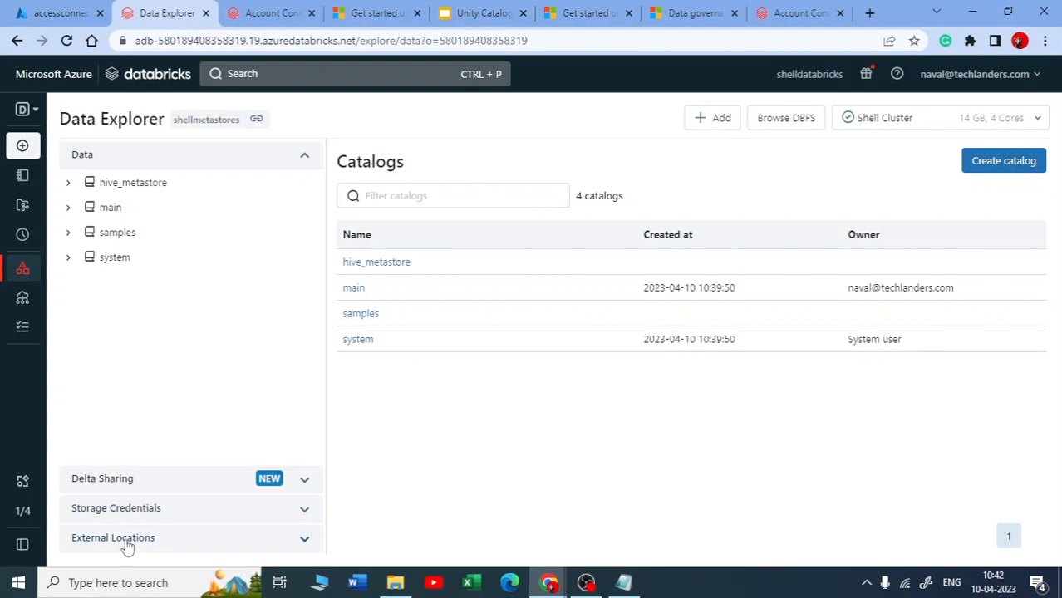
# - Start a new storage credential, review the Service Principal fields, and set the credential type to Managed identity
pyautogui.click(142, 511)
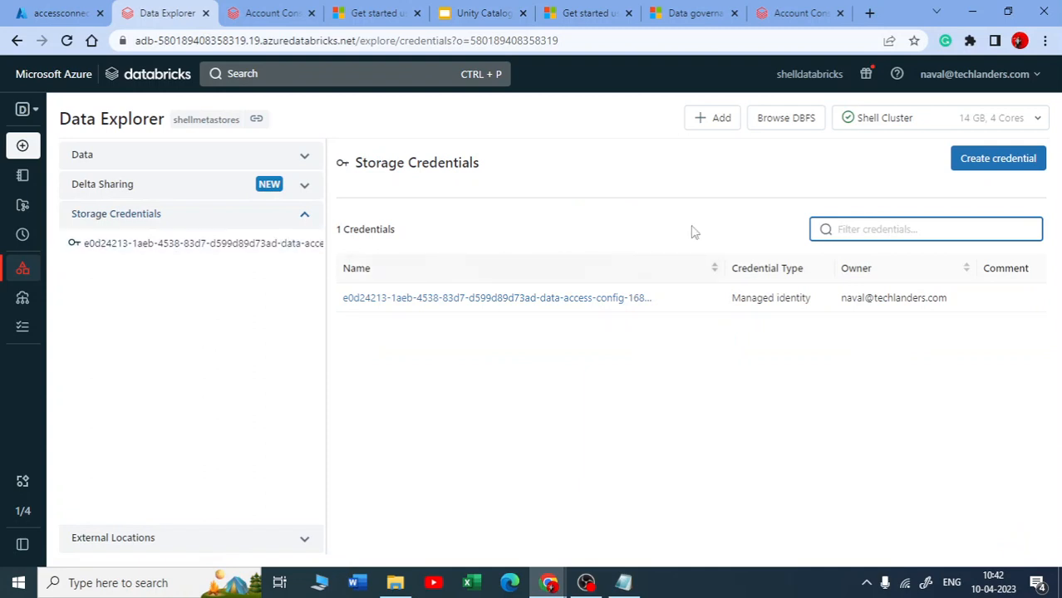
pyautogui.click(1005, 167)
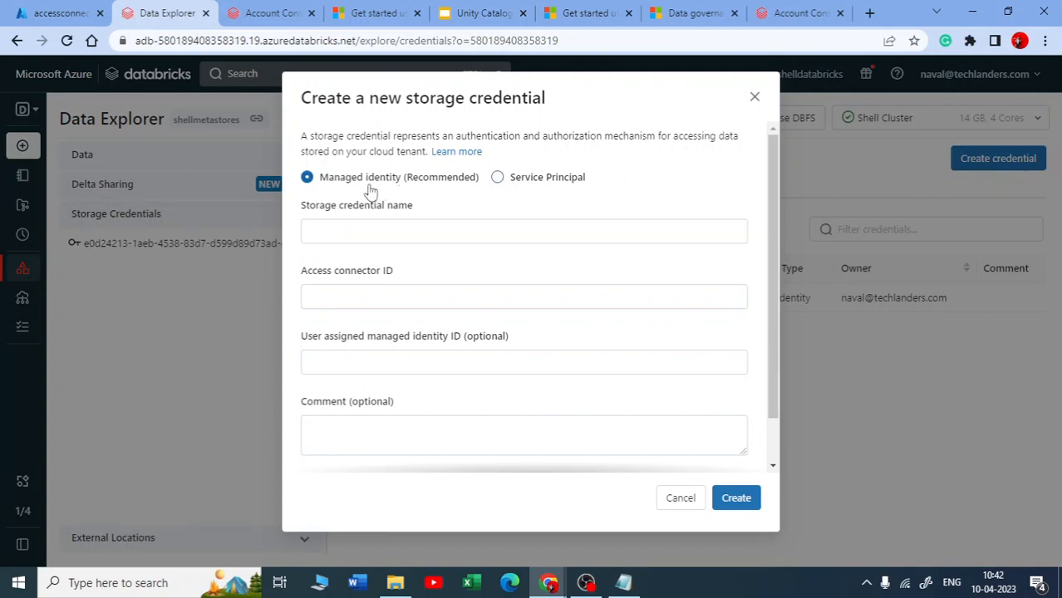
pyautogui.click(578, 181)
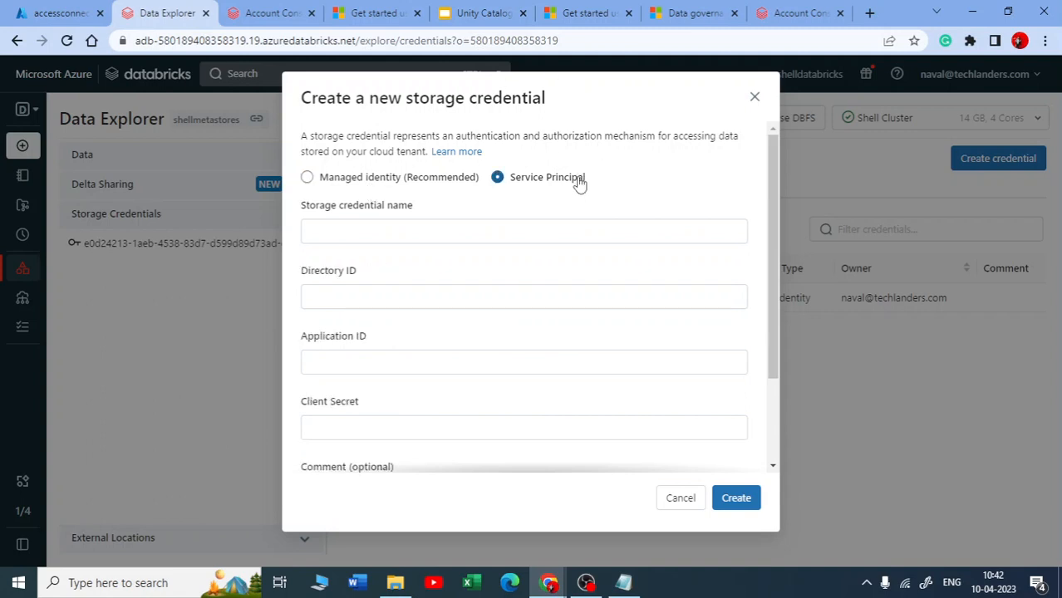
pyautogui.scroll(-2, 491, 374)
pyautogui.scroll(2, 496, 375)
pyautogui.click(499, 287)
pyautogui.scroll(-2, 468, 389)
pyautogui.scroll(2, 468, 389)
pyautogui.click(308, 178)
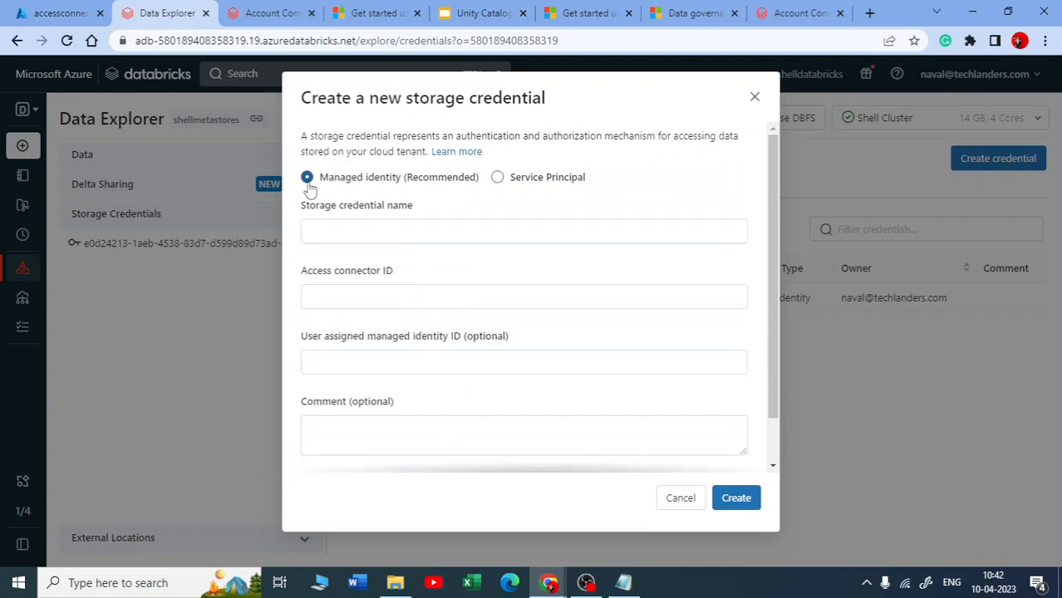
pyautogui.moveTo(404, 183); pyautogui.dragTo(480, 186)
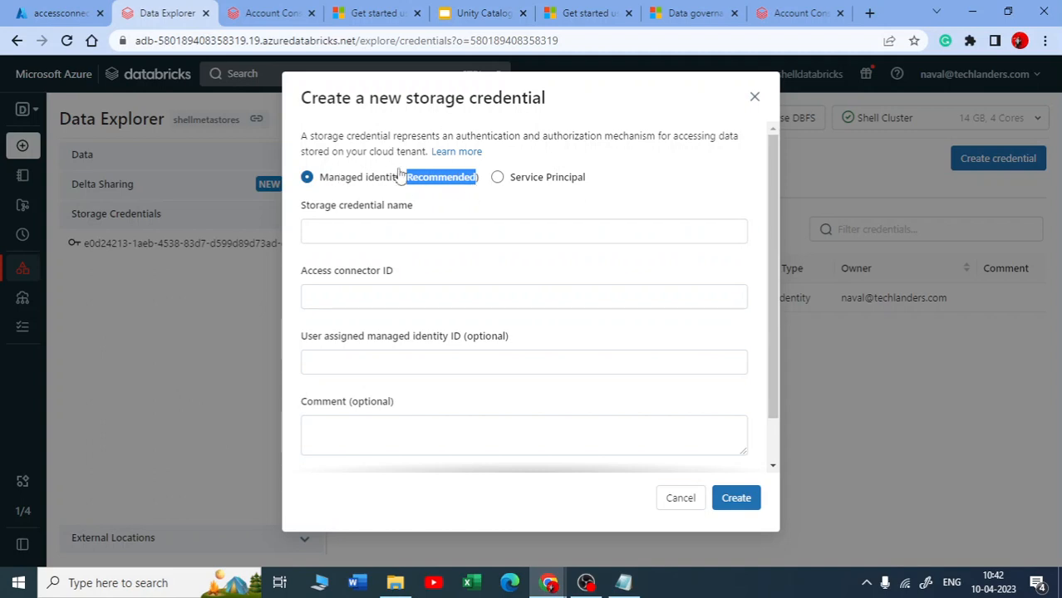
# - Name the new storage credential shellstorage
pyautogui.click(402, 228)
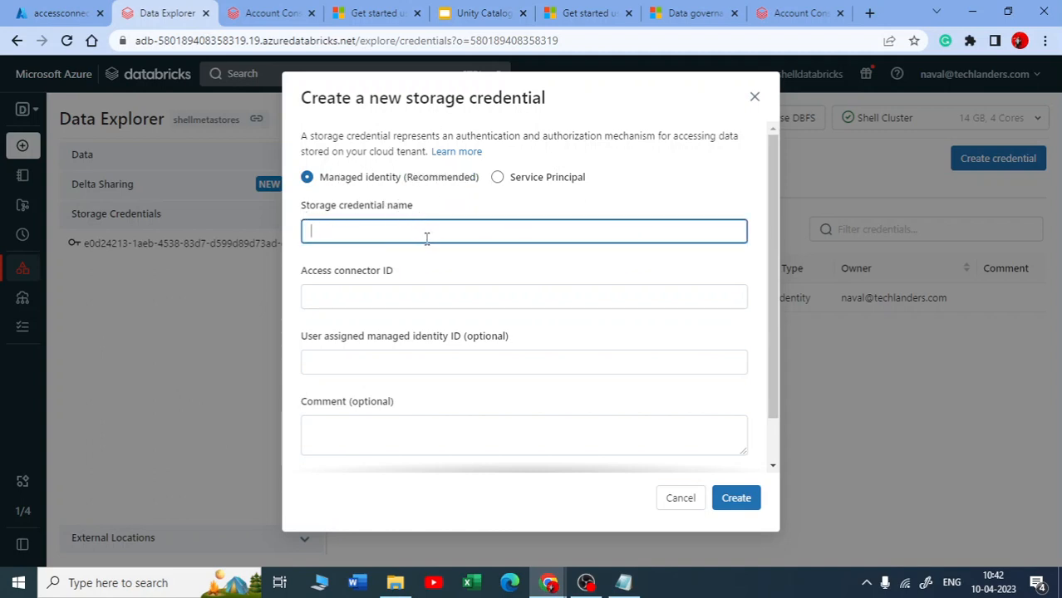
pyautogui.write('S')
pyautogui.press('BackSpace')
pyautogui.write('s')
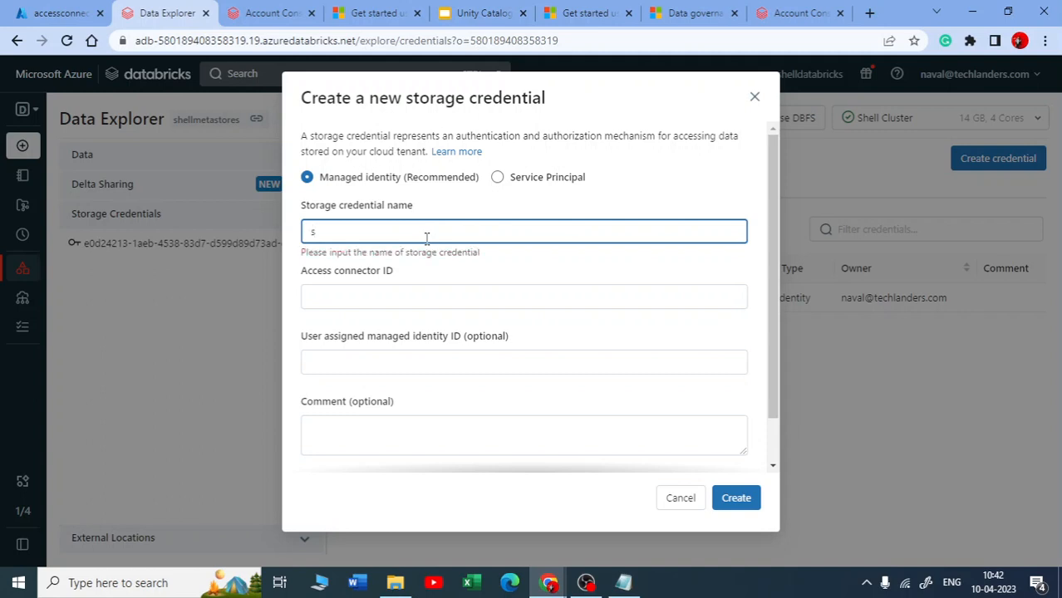
pyautogui.press('BackSpace')
pyautogui.write('sa')
pyautogui.press('BackSpace')
pyautogui.write('h')
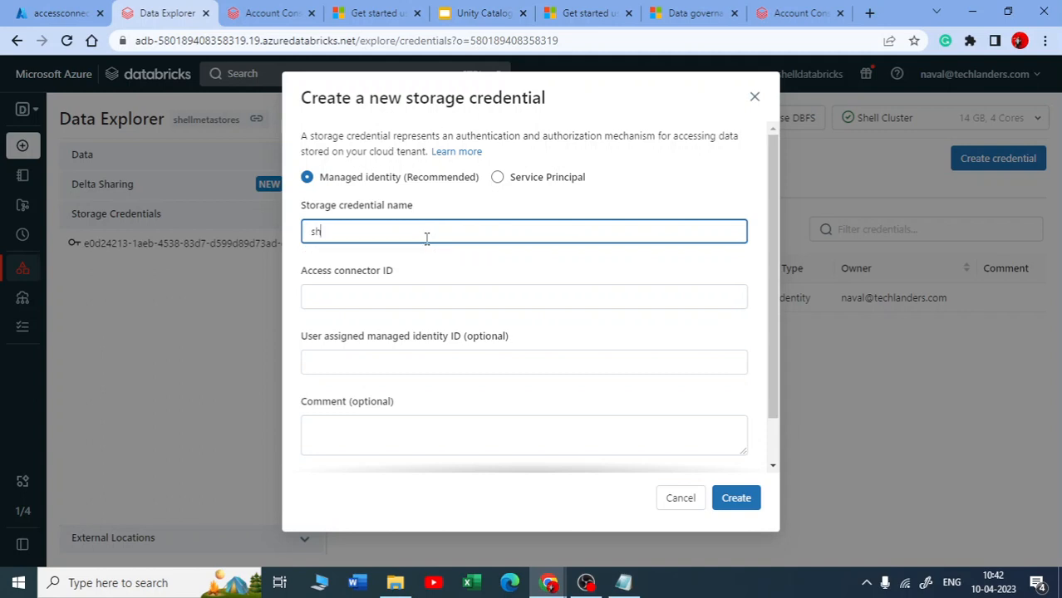
pyautogui.write('ell ')
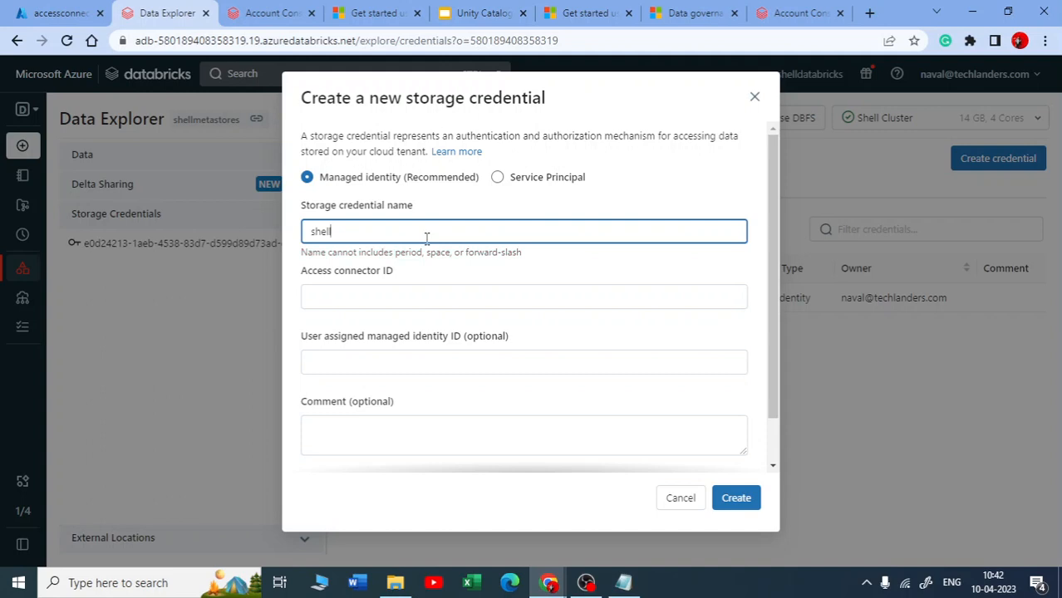
pyautogui.write('storage')
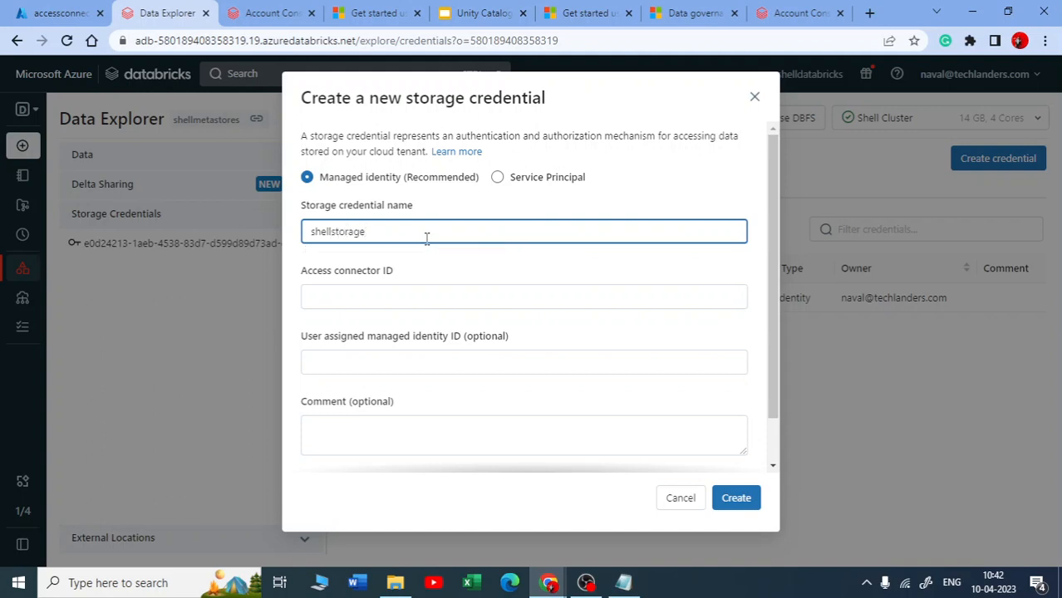
# - Copy the accessconnection resource ID from the Azure portal, use it as the access connector ID, and create the shellstorage credential
pyautogui.press('Tab')
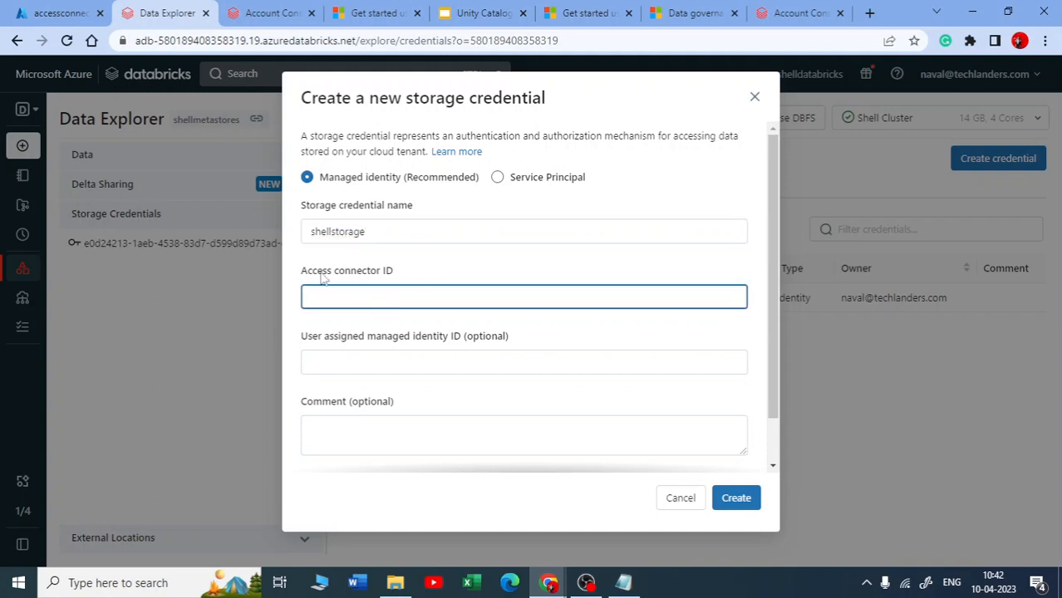
pyautogui.click(60, 14)
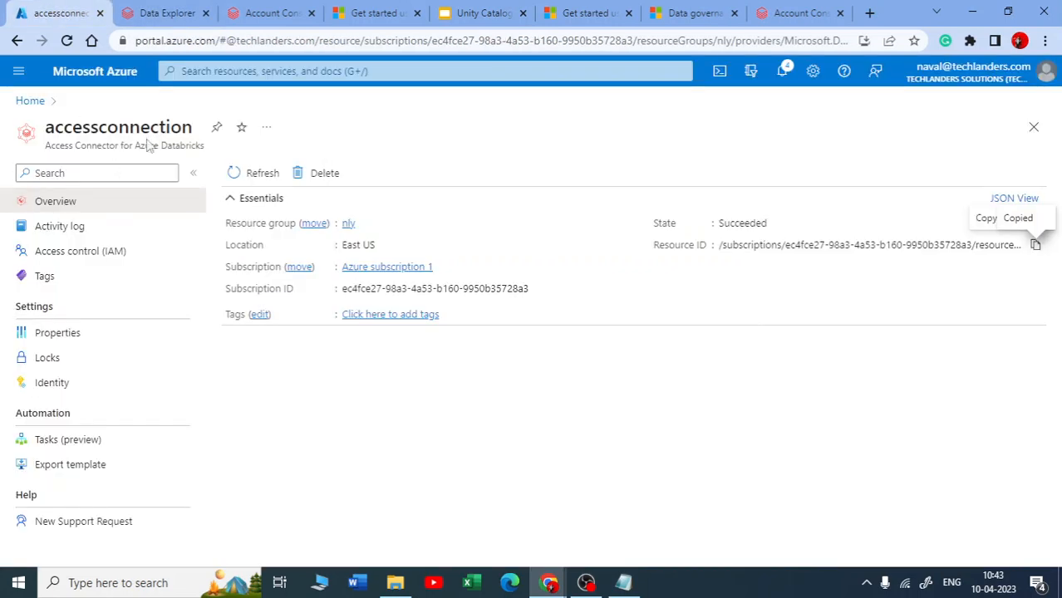
pyautogui.click(1035, 244)
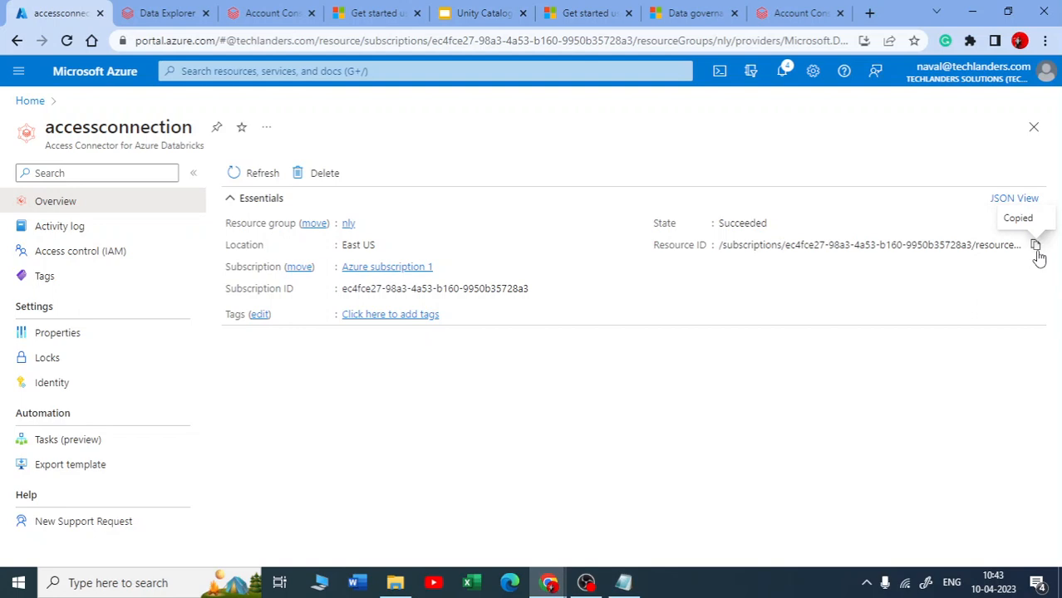
pyautogui.click(267, 13)
pyautogui.click(184, 14)
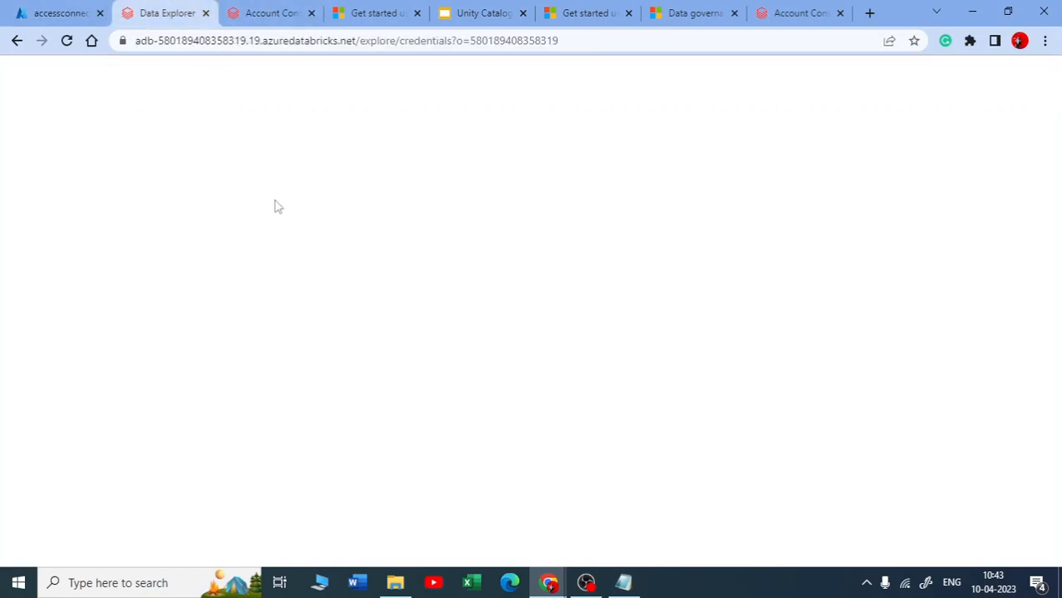
pyautogui.hotkey('ctrl', 'v')
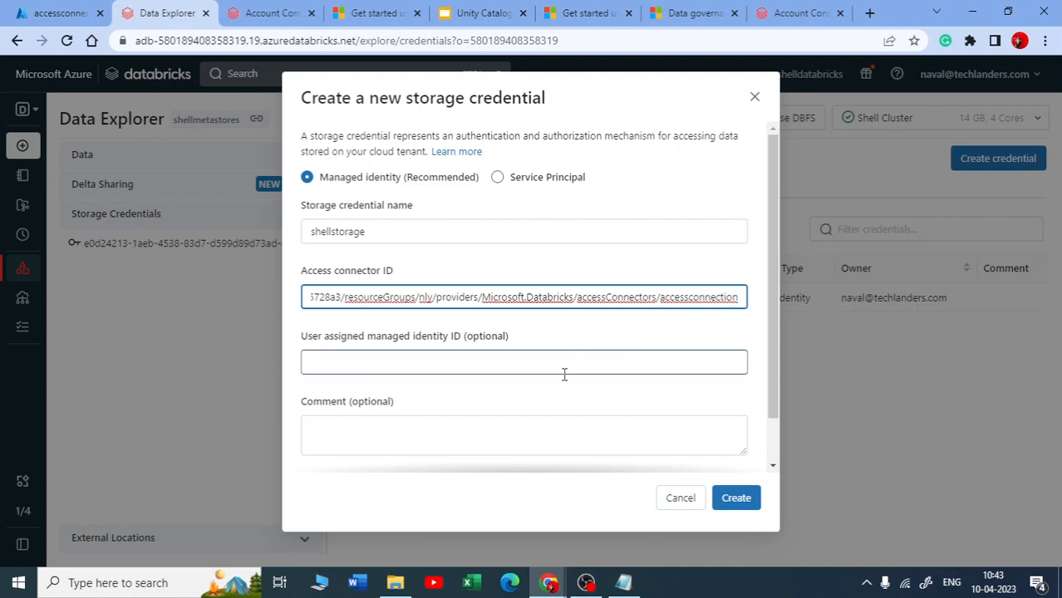
pyautogui.scroll(-1, 340, 355)
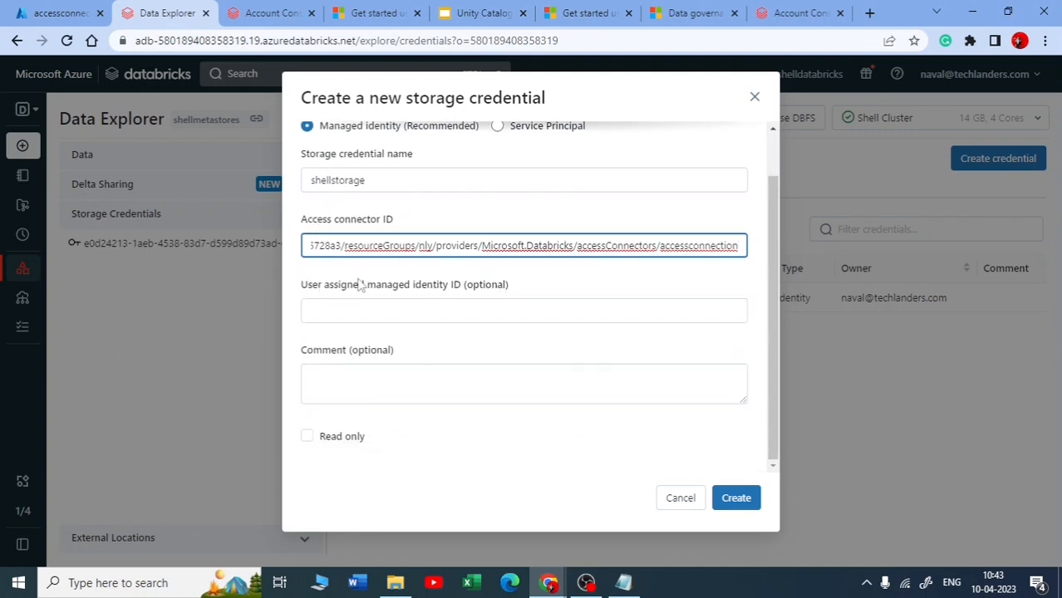
pyautogui.click(735, 503)
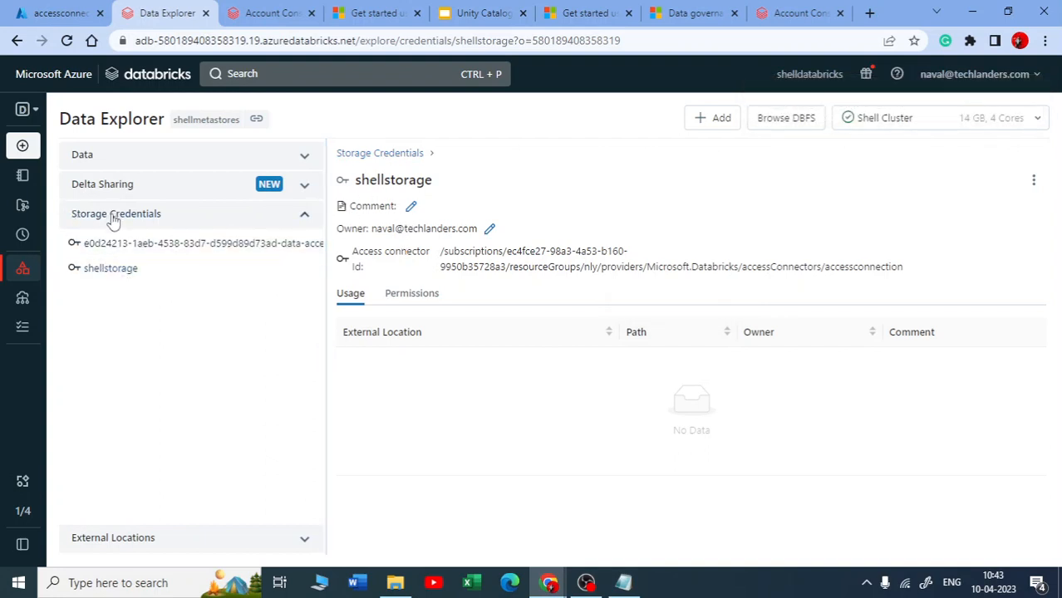
# - Start a new external location in Data Explorer and name it externla
pyautogui.click(201, 537)
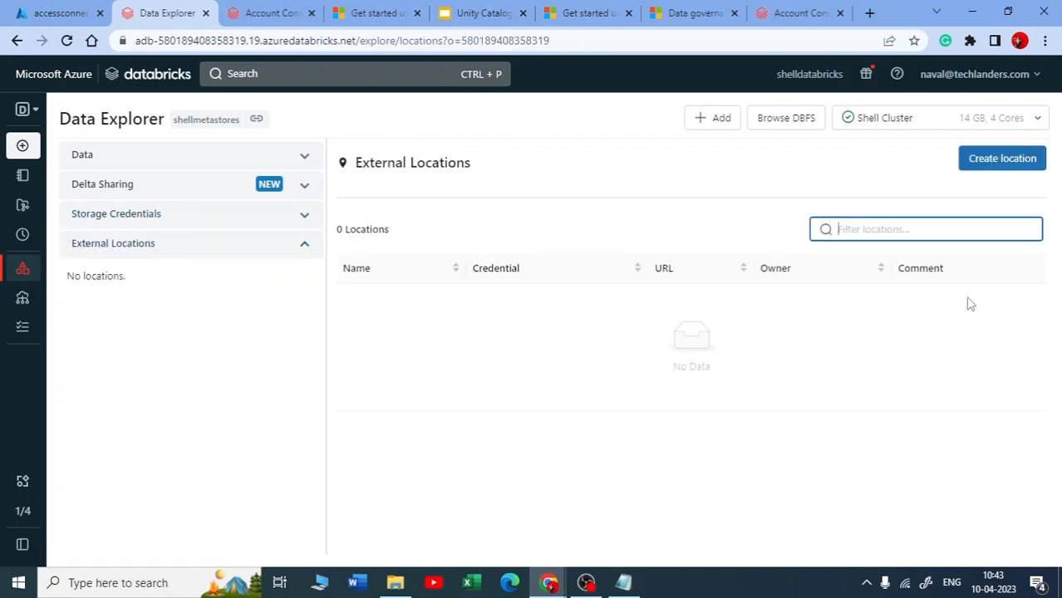
pyautogui.click(1001, 166)
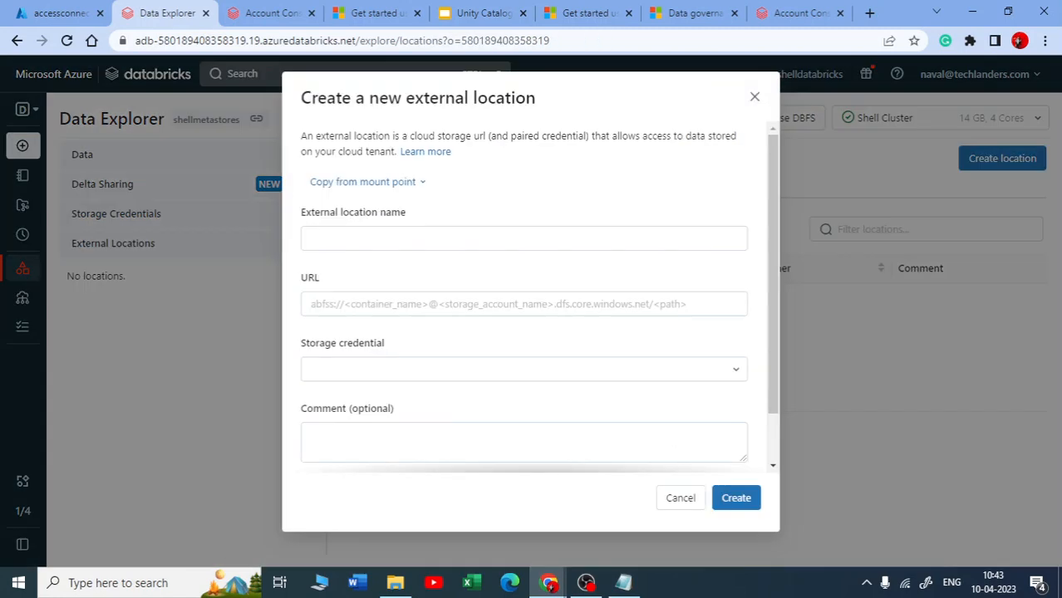
pyautogui.click(351, 236)
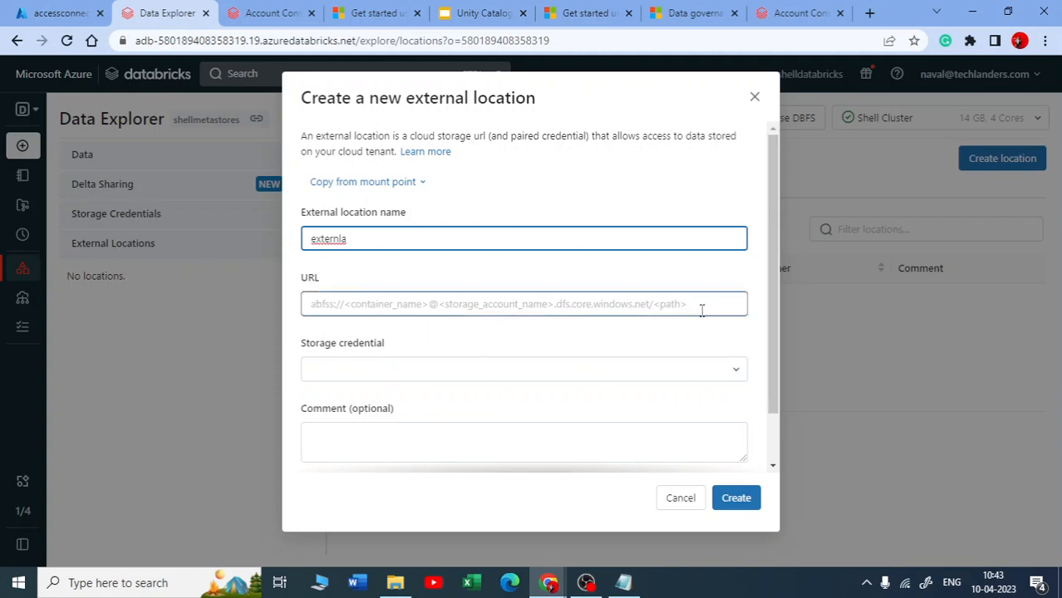
# - Switch to Notepad and examine the container, storage account and folder parts of the saved metastore path
pyautogui.click(623, 582)
pyautogui.moveTo(650, 200); pyautogui.dragTo(759, 360)
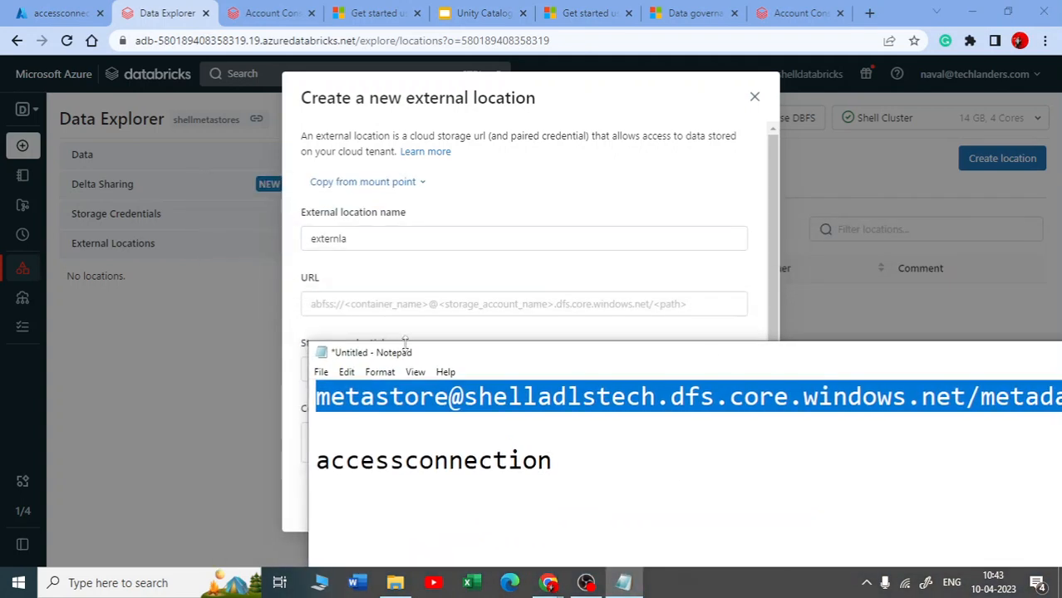
pyautogui.moveTo(449, 399); pyautogui.dragTo(300, 400)
pyautogui.moveTo(463, 399); pyautogui.dragTo(657, 399)
pyautogui.moveTo(705, 352); pyautogui.dragTo(631, 343)
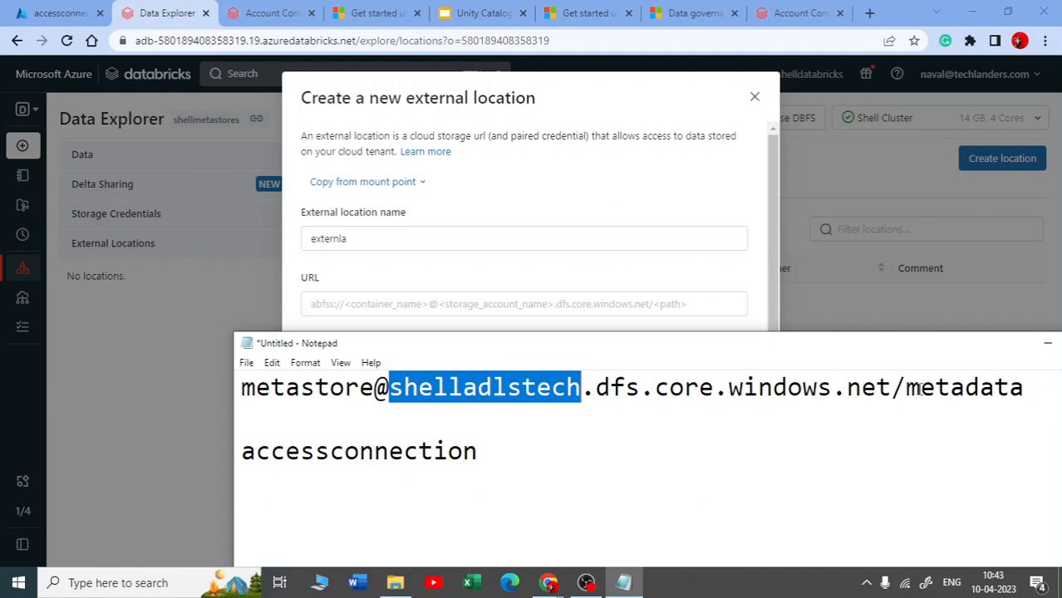
pyautogui.moveTo(1057, 390); pyautogui.dragTo(236, 360)
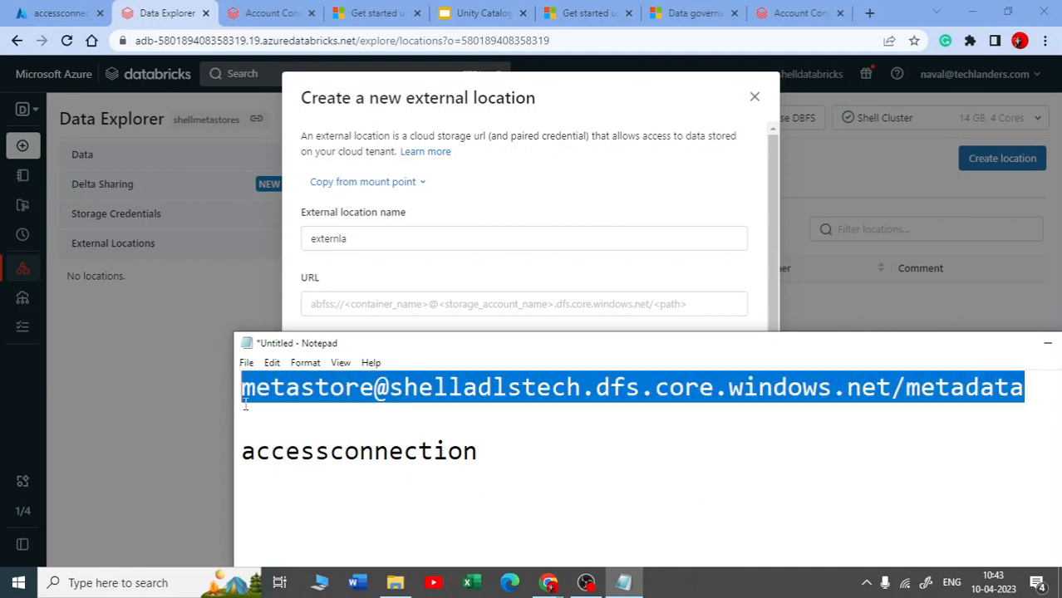
# - Prefix the saved metastore path in Notepad with abfss://
pyautogui.click(251, 396)
pyautogui.write('a')
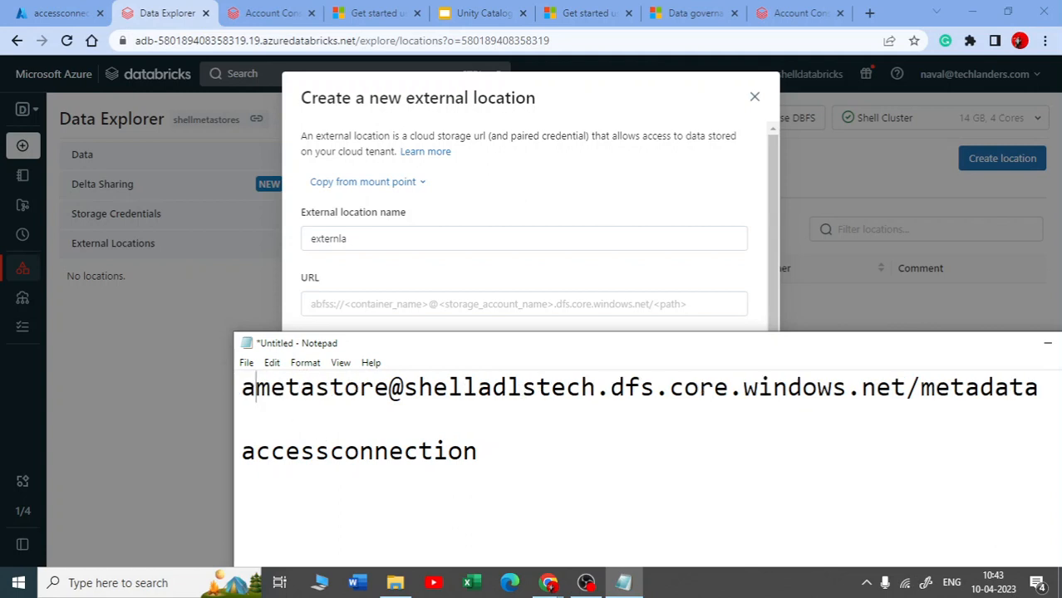
pyautogui.write('bff')
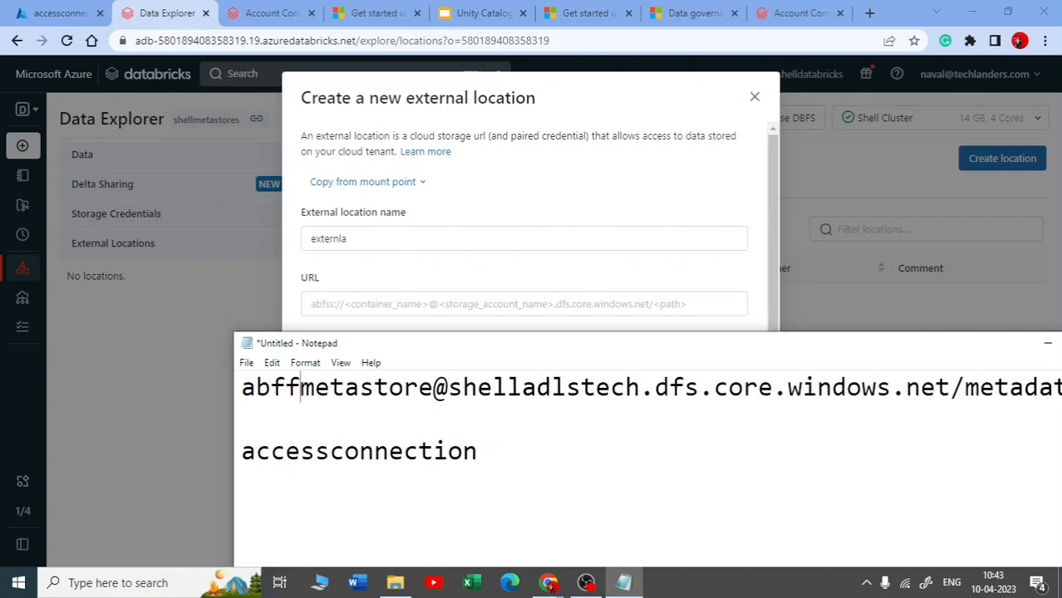
pyautogui.press('BackSpace')
pyautogui.write('ss')
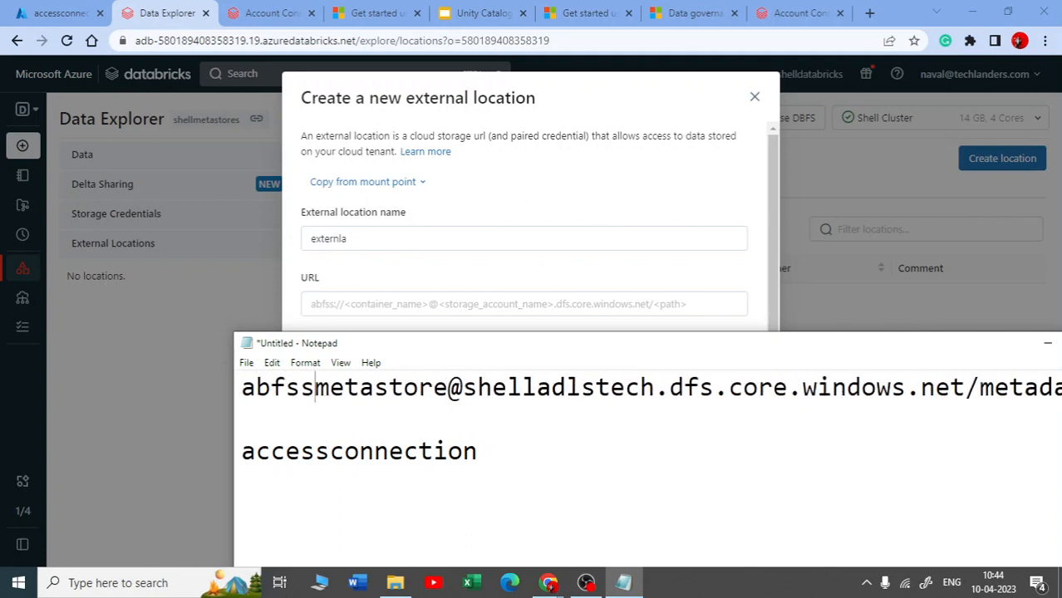
pyautogui.write(';')
pyautogui.press('BackSpace')
pyautogui.write('://')
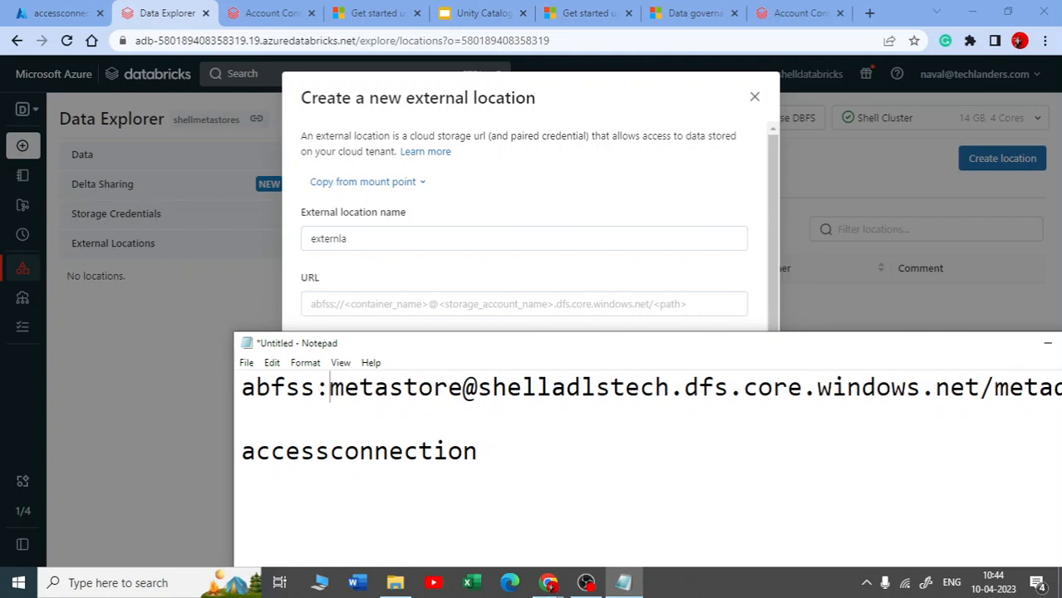
pyautogui.moveTo(304, 432); pyautogui.dragTo(231, 373)
pyautogui.click(1048, 342)
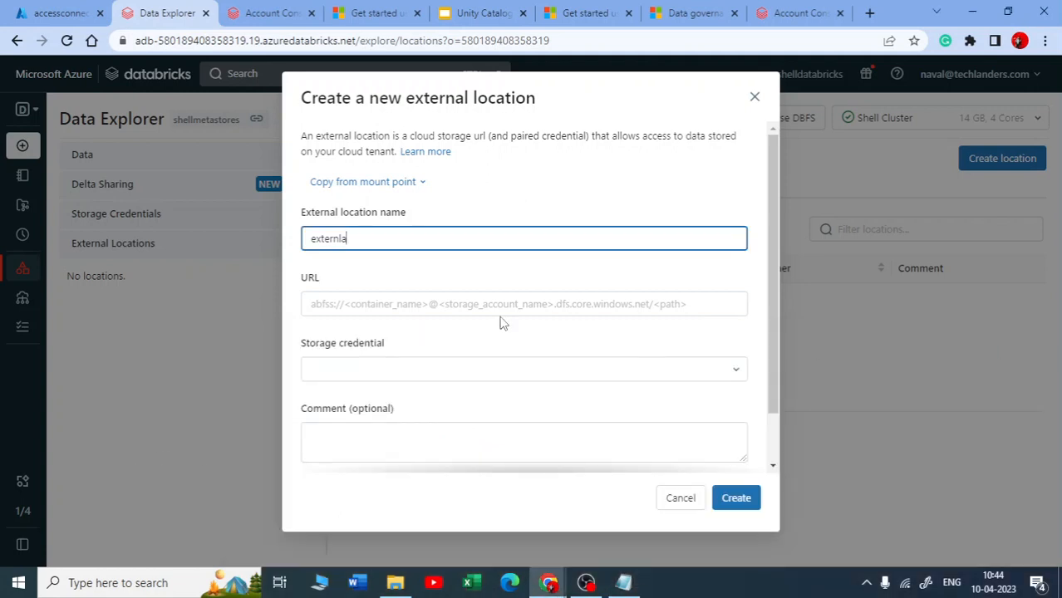
pyautogui.click(549, 307)
pyautogui.hotkey('ctrl', 'v')
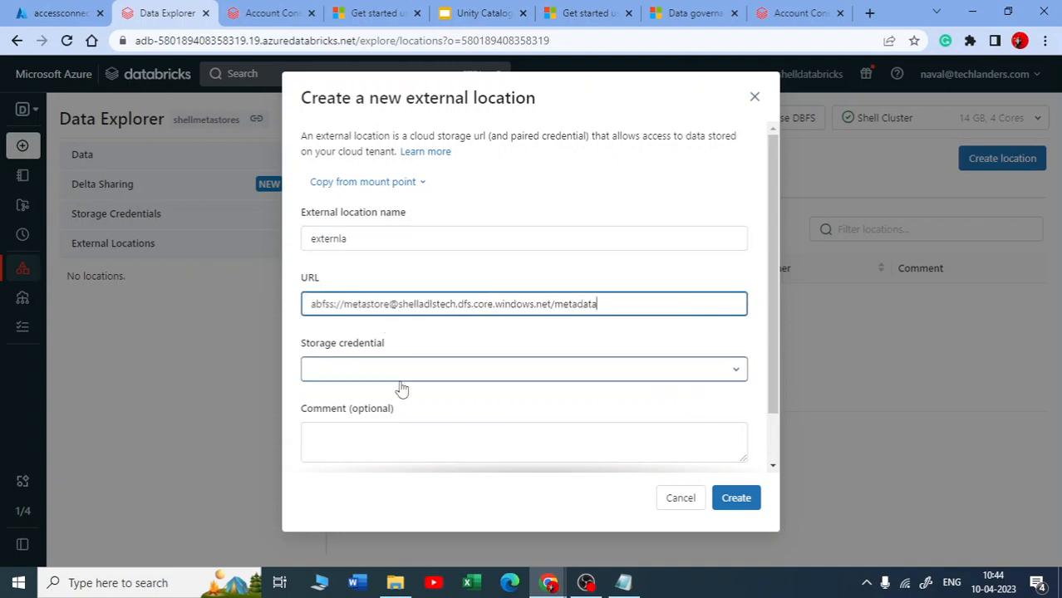
# - Assign the shellstorage credential to the external location and try to create it
pyautogui.click(735, 371)
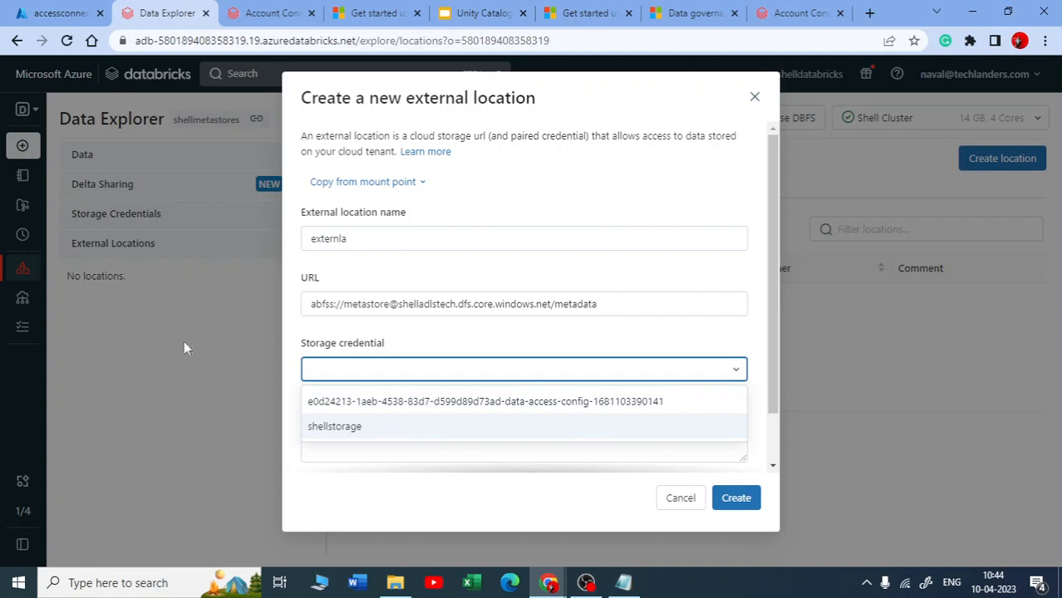
pyautogui.click(350, 431)
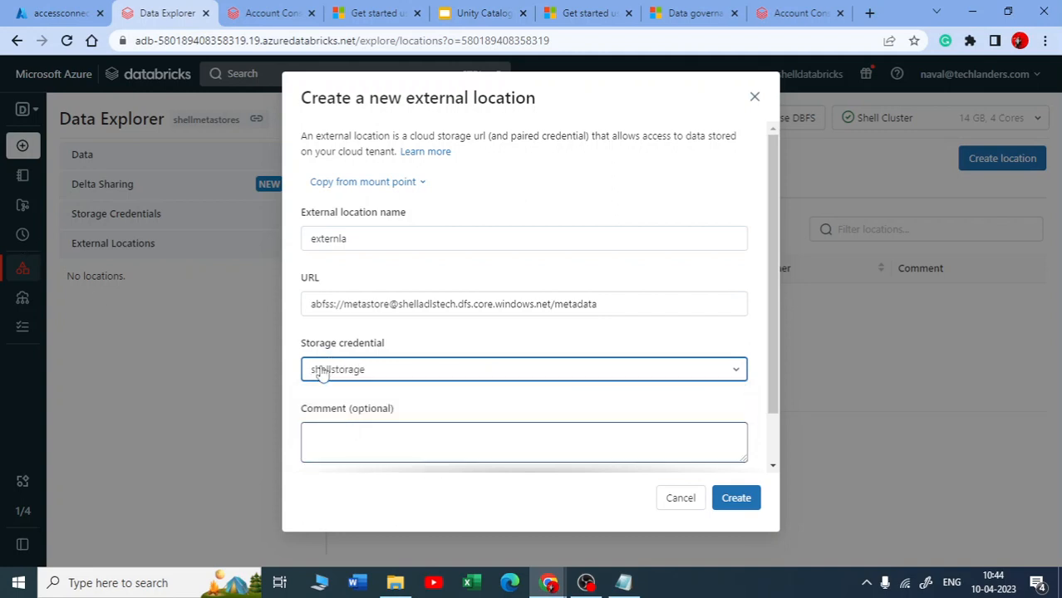
pyautogui.scroll(-1, 543, 403)
pyautogui.click(735, 499)
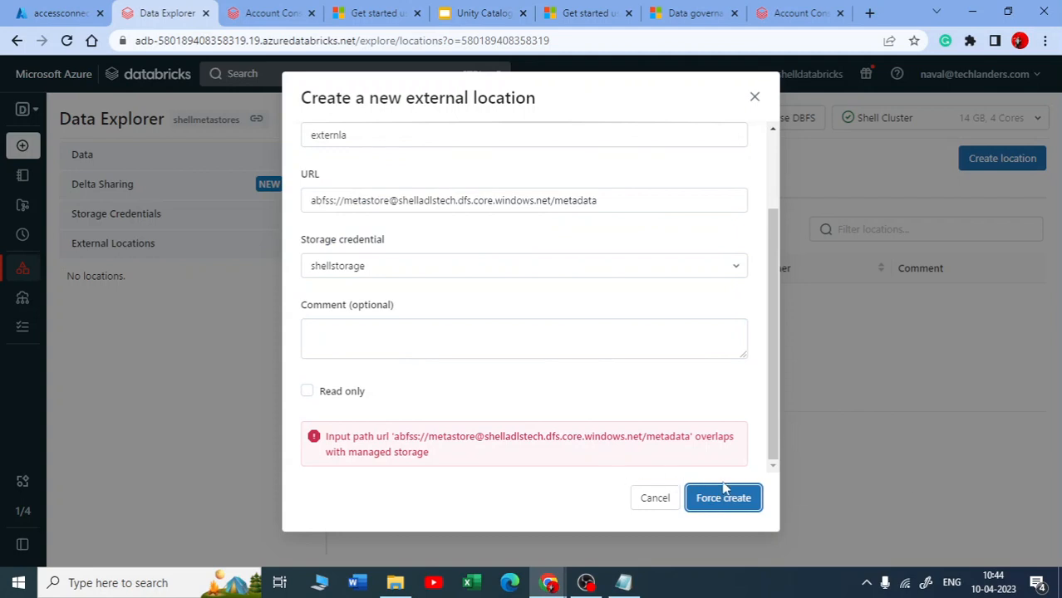
# - Change the URL's folder to external, try to create the location, and return to its form from the validation results
pyautogui.scroll(1, 510, 395)
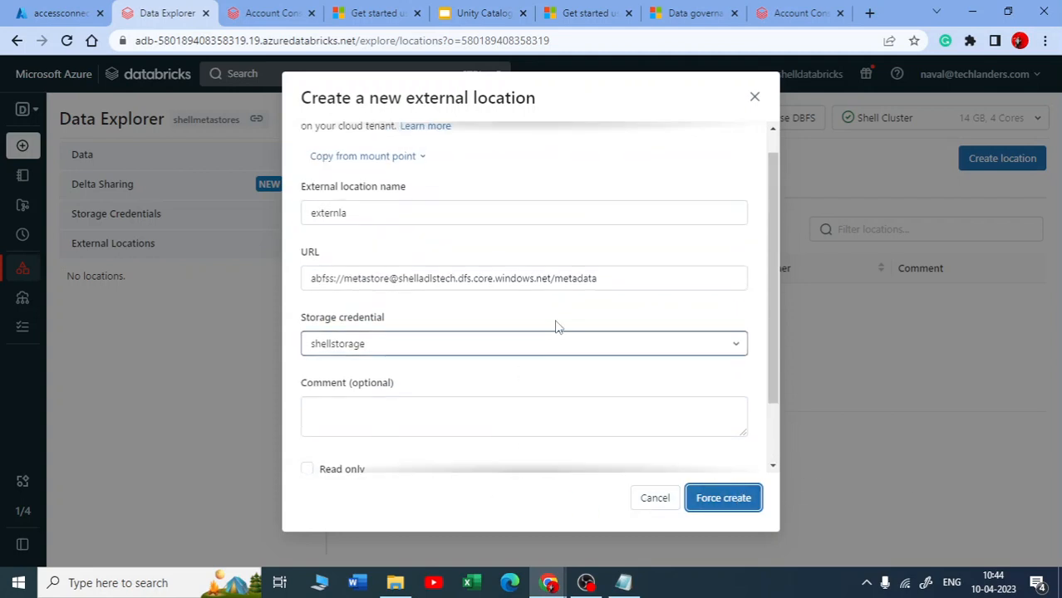
pyautogui.click(605, 282)
pyautogui.press('BackSpace')
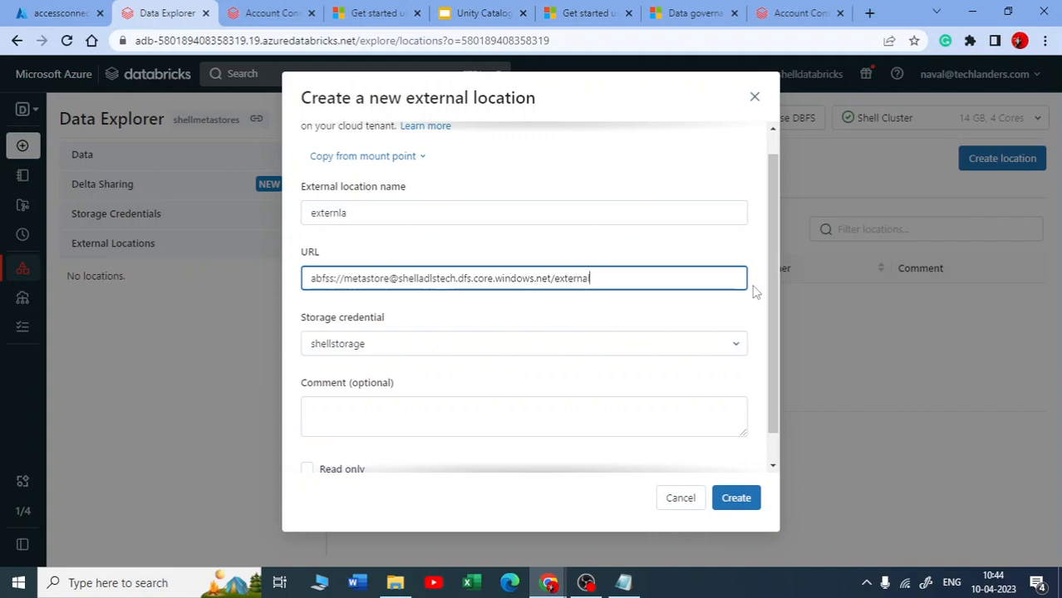
pyautogui.scroll(-1, 755, 295)
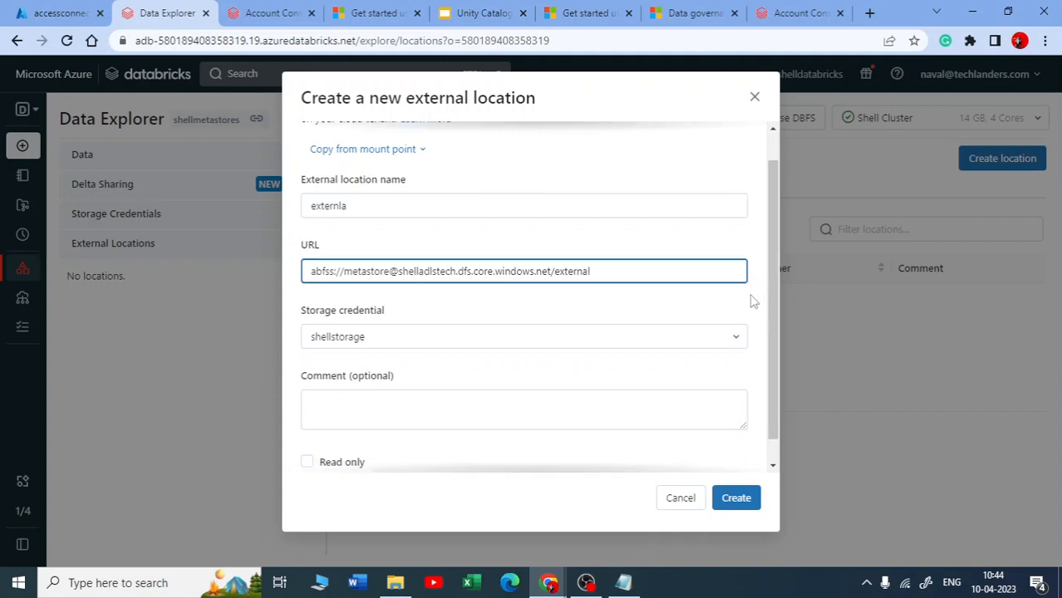
pyautogui.click(732, 499)
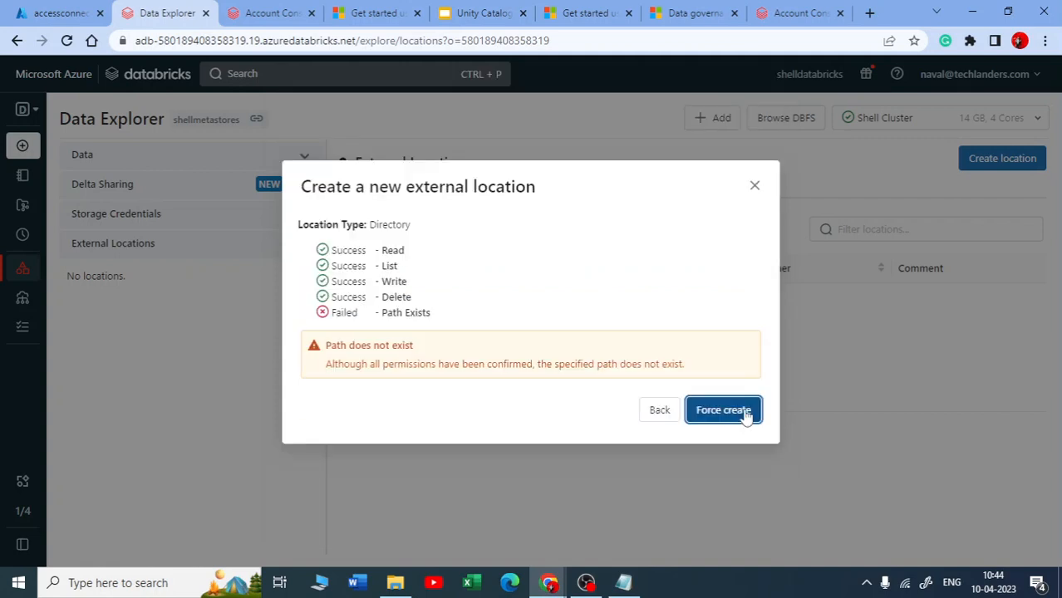
pyautogui.click(660, 410)
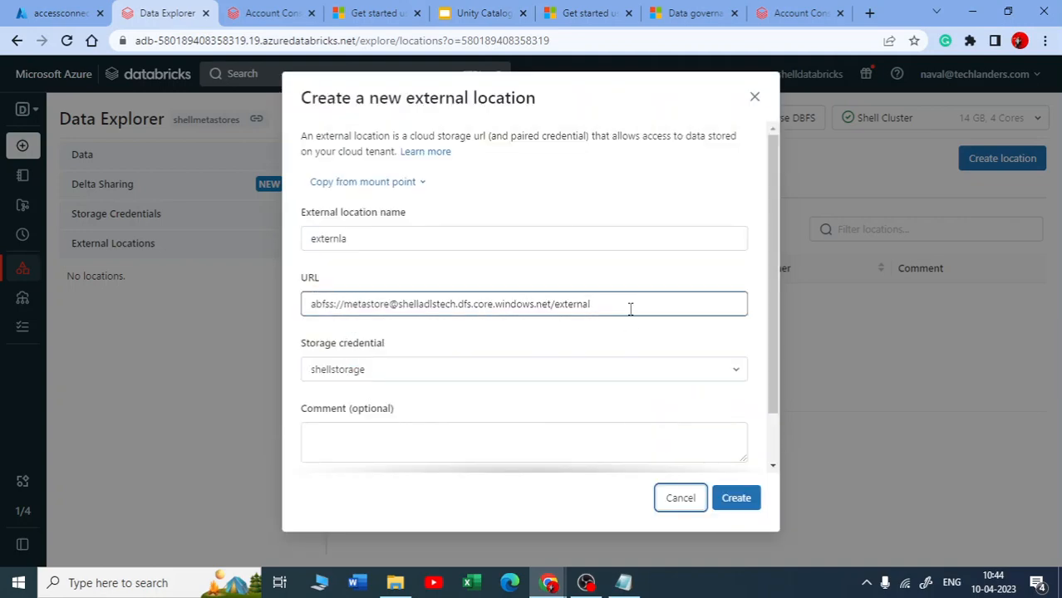
pyautogui.click(630, 306)
# - Switch to the Azure portal and add a directory named external to the metastore container of the shelladlstech storage account
pyautogui.click(31, 15)
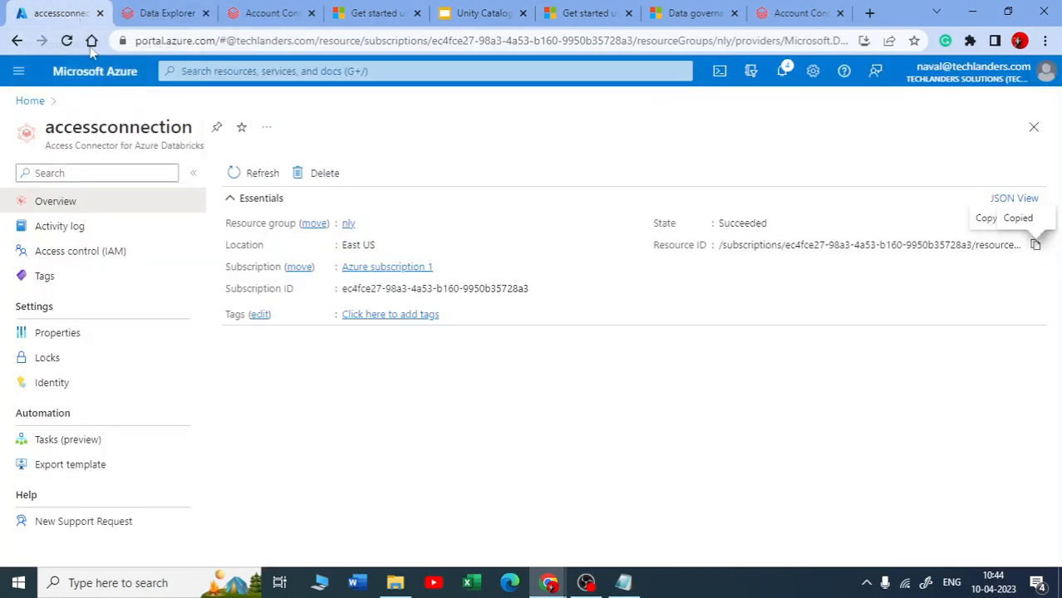
pyautogui.click(30, 100)
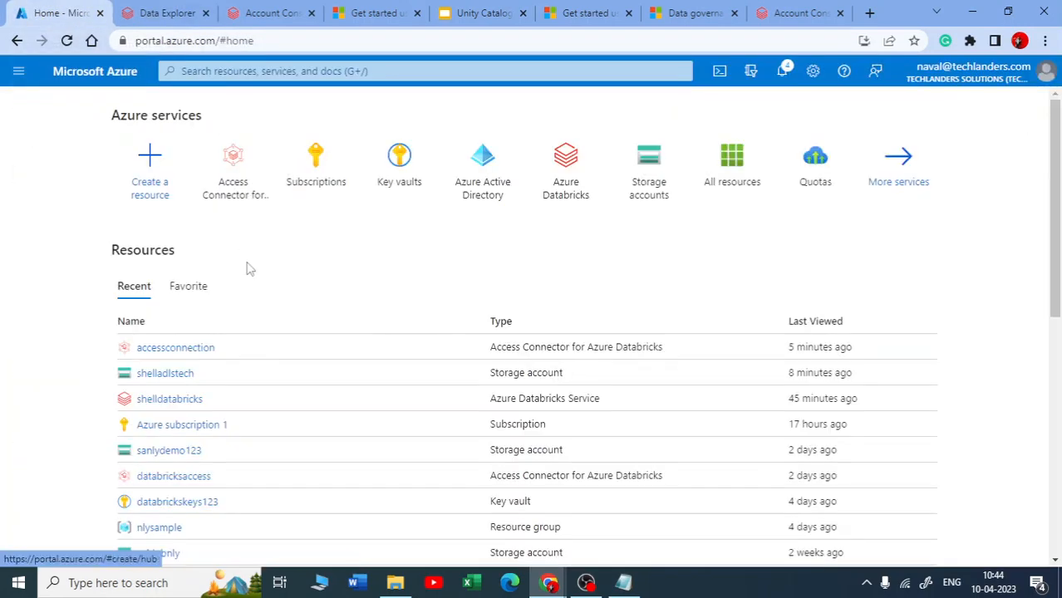
pyautogui.click(178, 371)
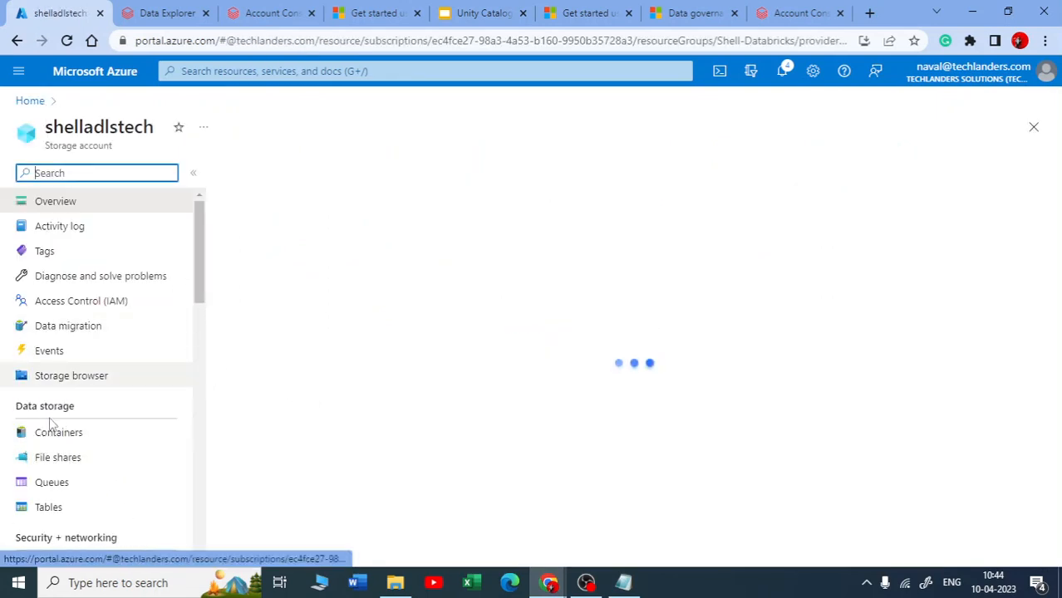
pyautogui.click(63, 436)
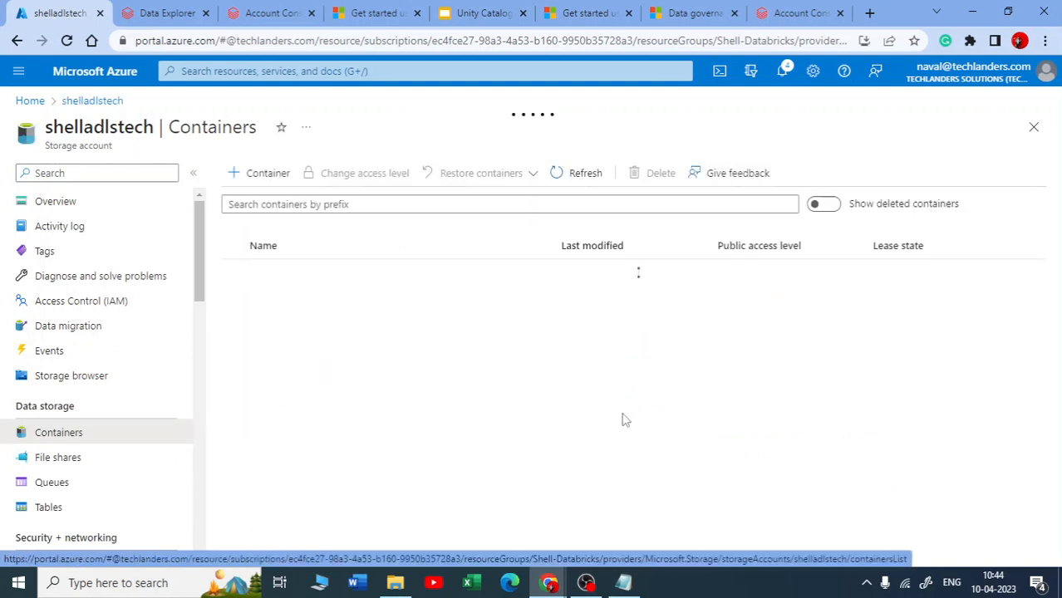
pyautogui.click(266, 321)
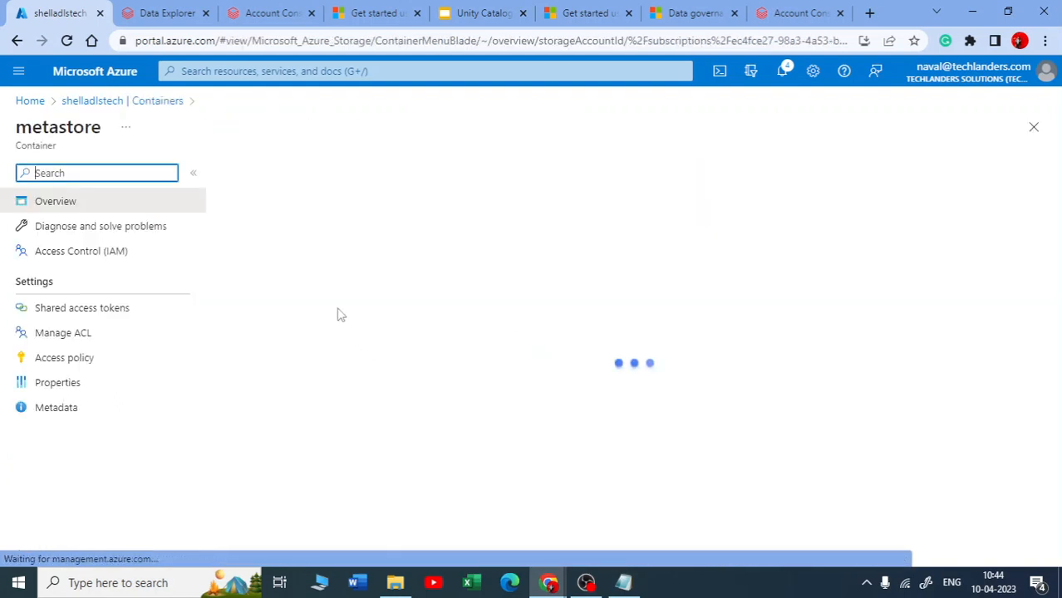
pyautogui.click(367, 183)
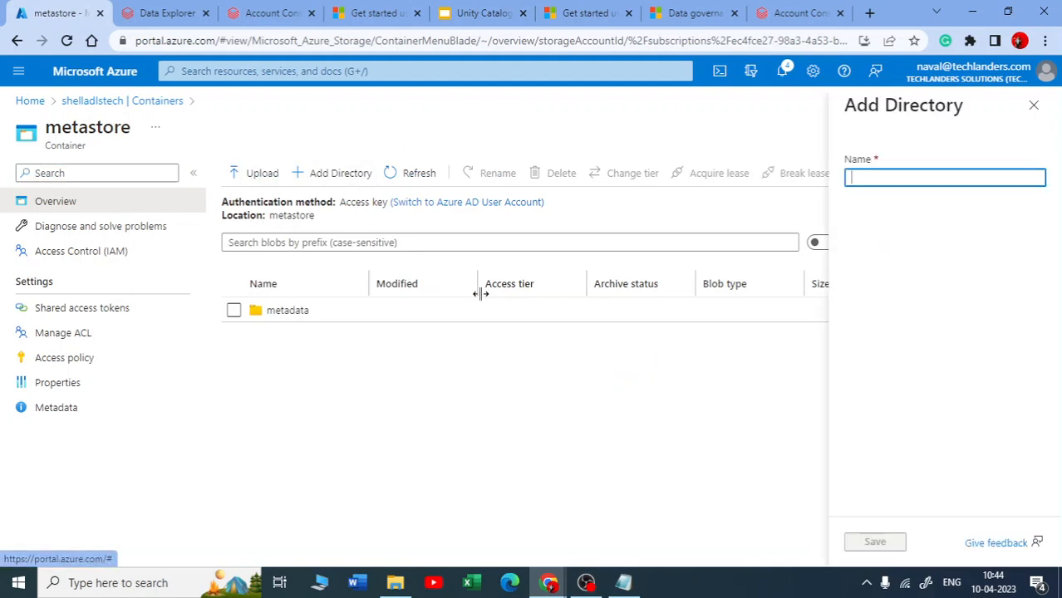
pyautogui.write('external')
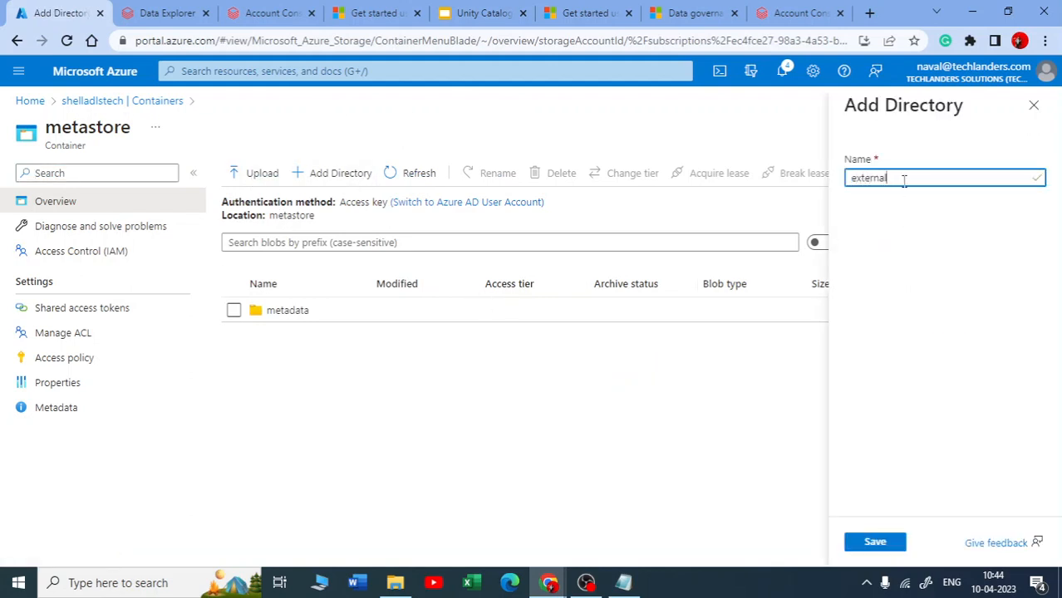
pyautogui.click(875, 542)
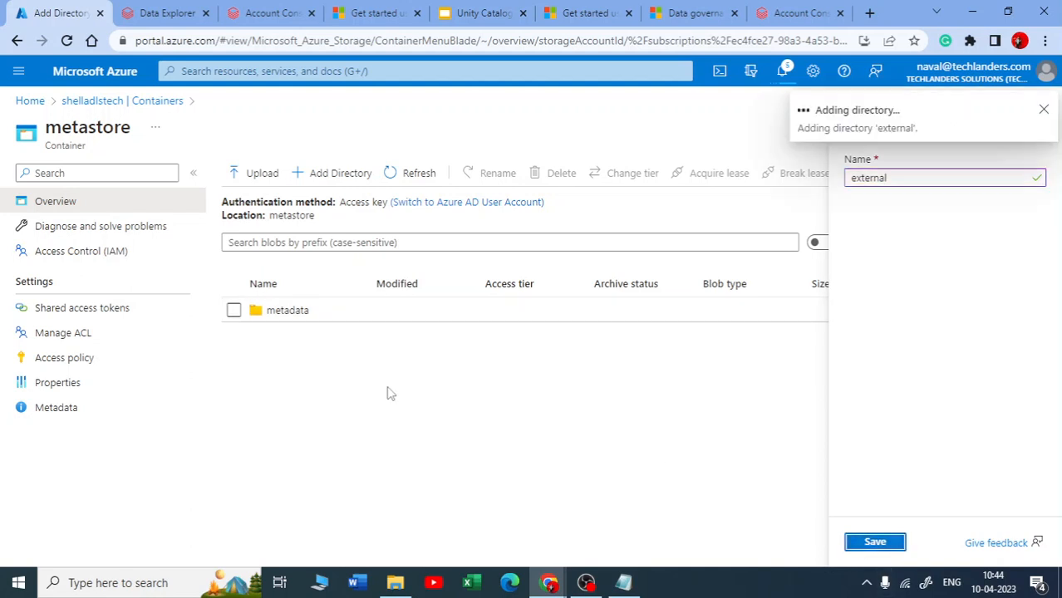
pyautogui.click(262, 13)
pyautogui.click(164, 13)
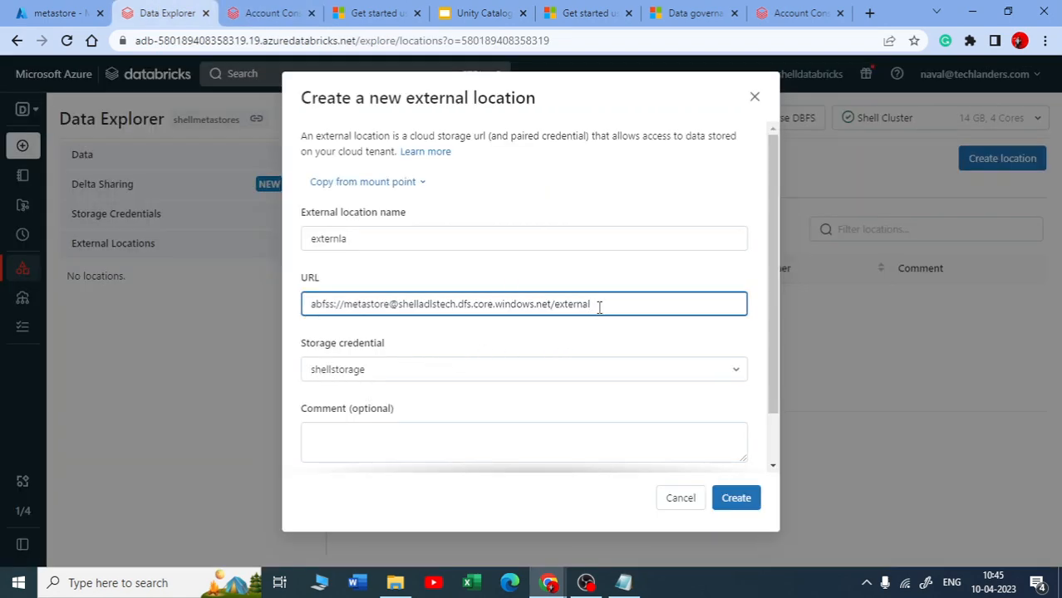
pyautogui.click(55, 14)
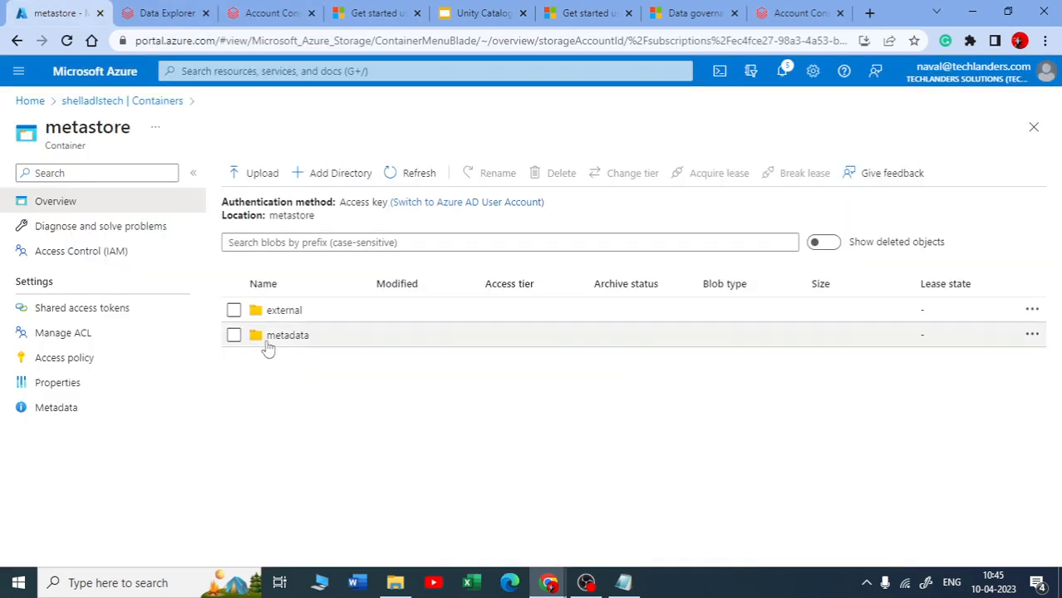
pyautogui.click(167, 14)
pyautogui.click(609, 310)
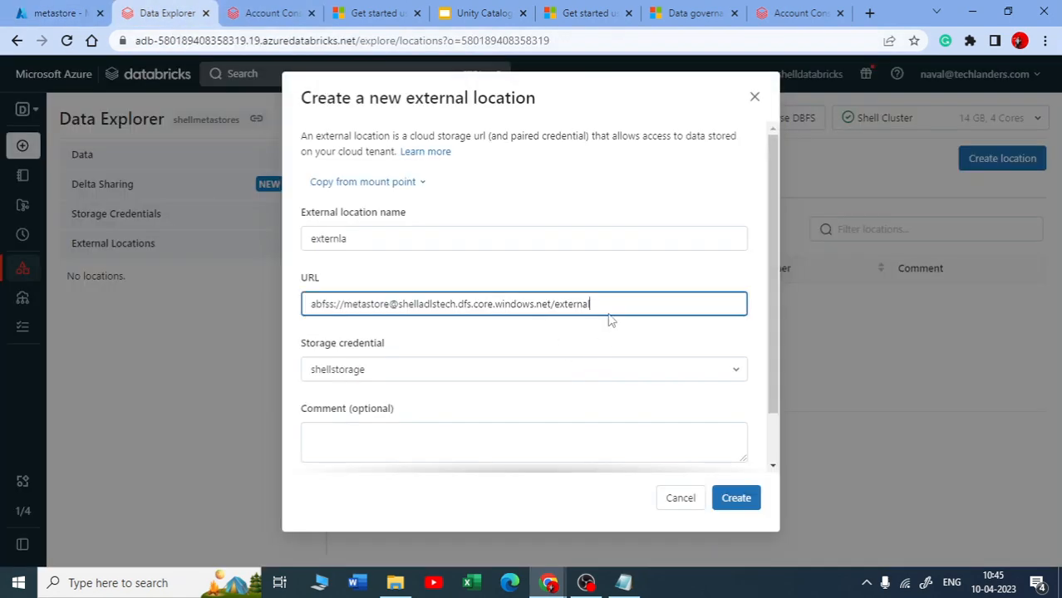
pyautogui.click(737, 498)
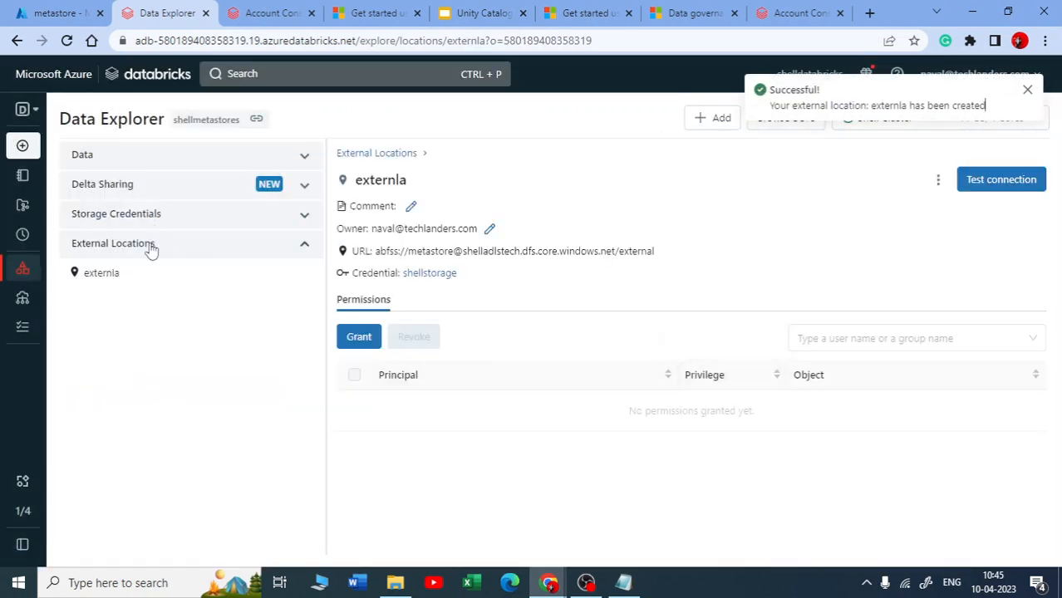
# - Create a catalog named prod with the externla external location as its storage location
pyautogui.click(233, 256)
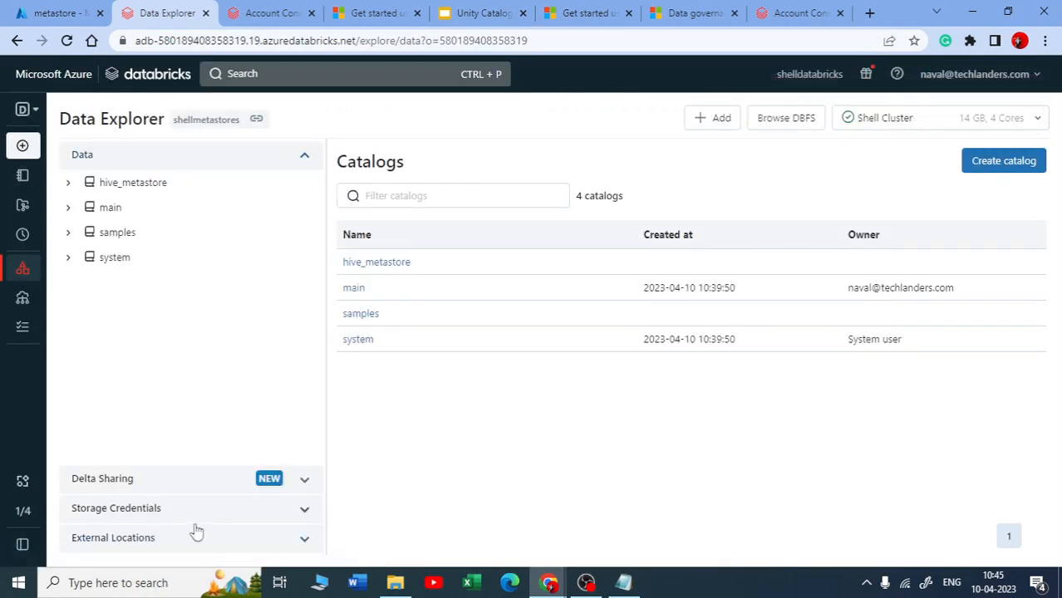
pyautogui.click(171, 507)
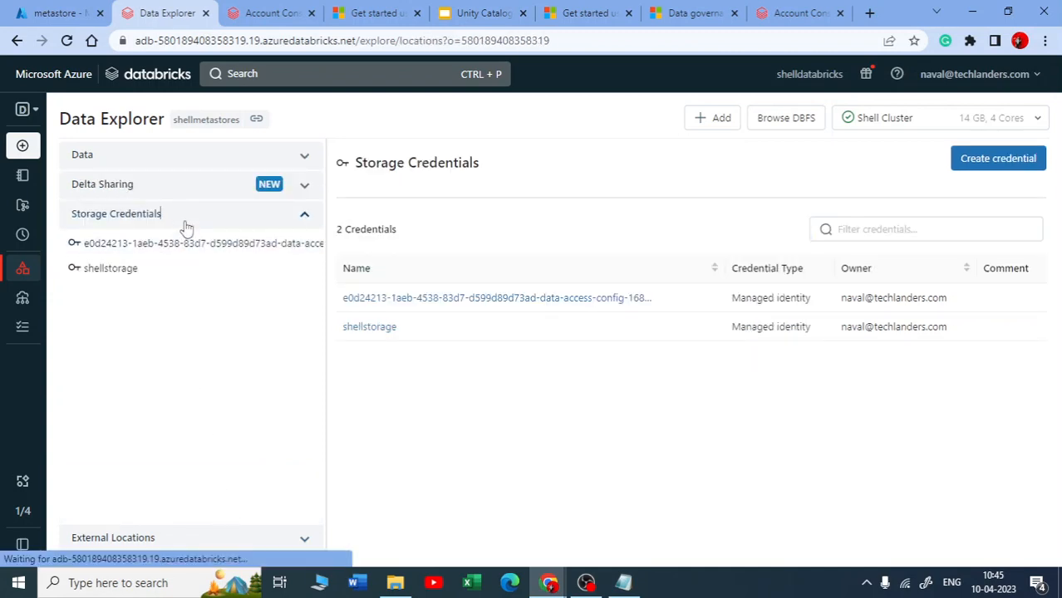
pyautogui.click(162, 166)
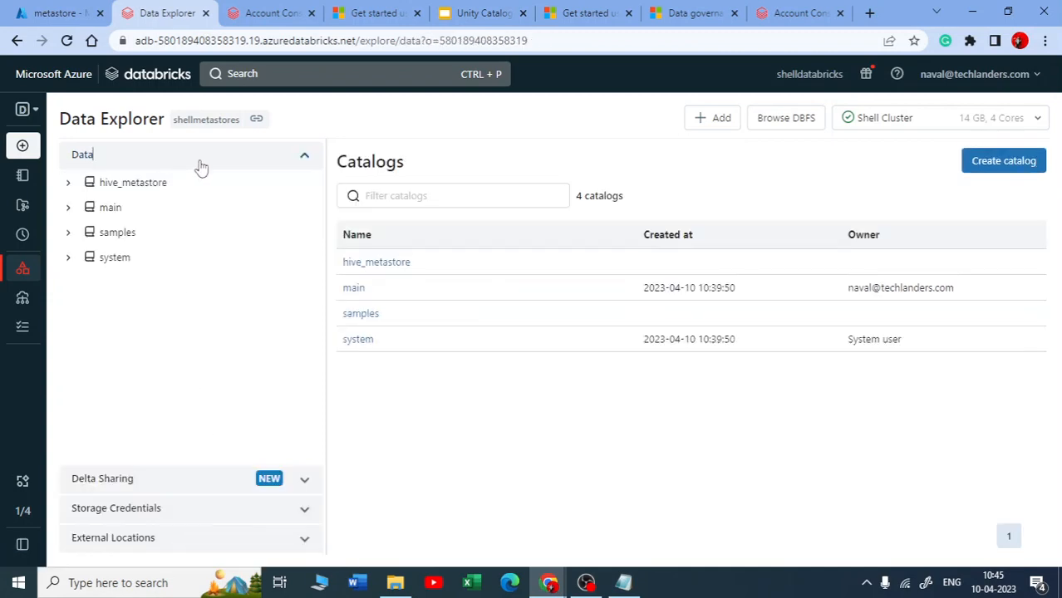
pyautogui.click(1022, 169)
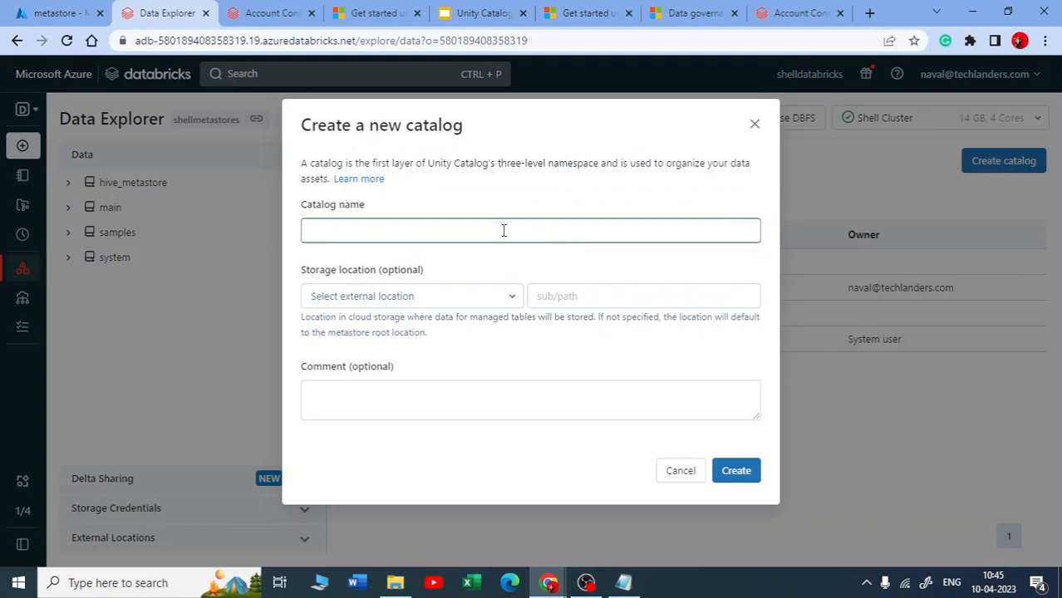
pyautogui.click(348, 238)
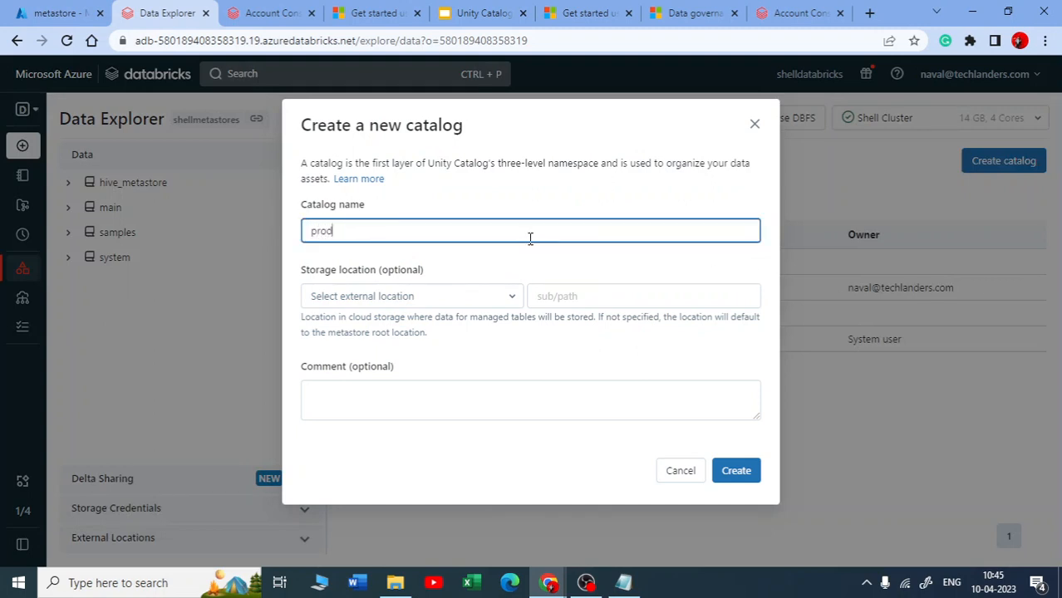
pyautogui.click(490, 295)
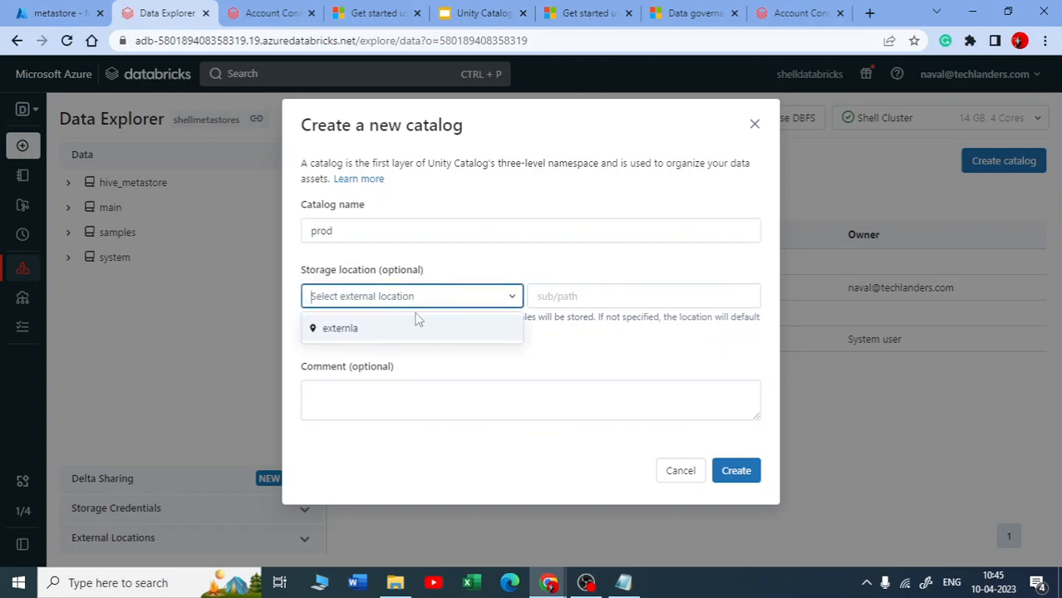
pyautogui.click(338, 330)
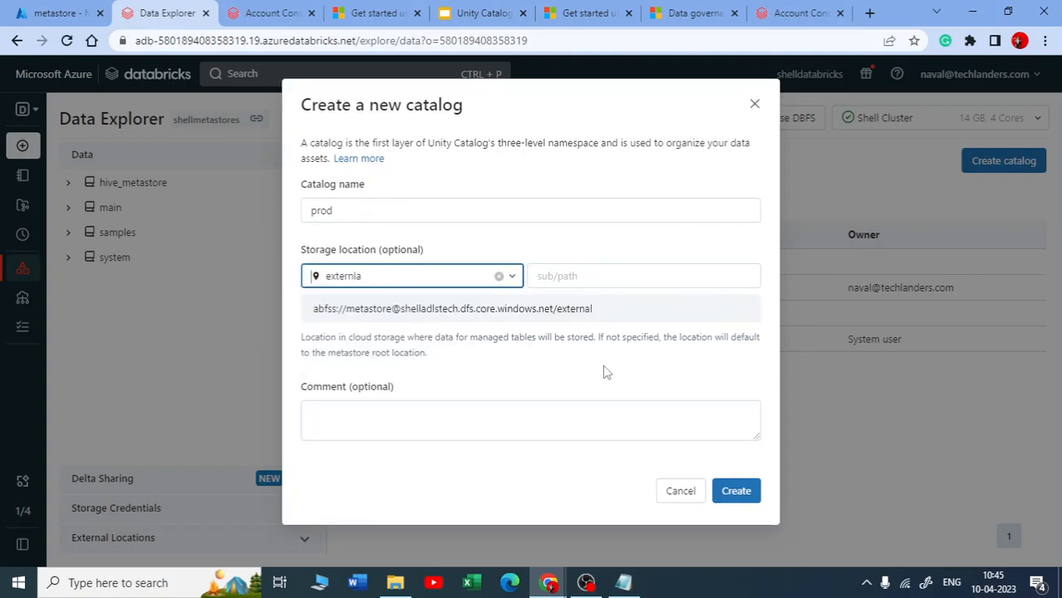
pyautogui.click(725, 490)
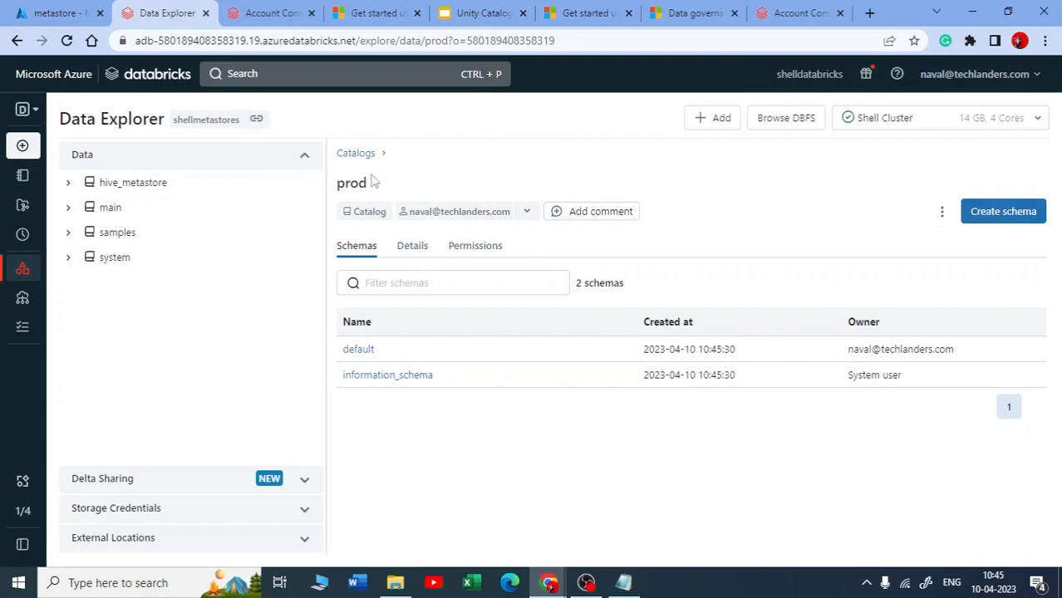
# - Refresh the catalog list in Data Explorer and expand the prod catalog to view its schemas
pyautogui.click(158, 162)
pyautogui.click(212, 167)
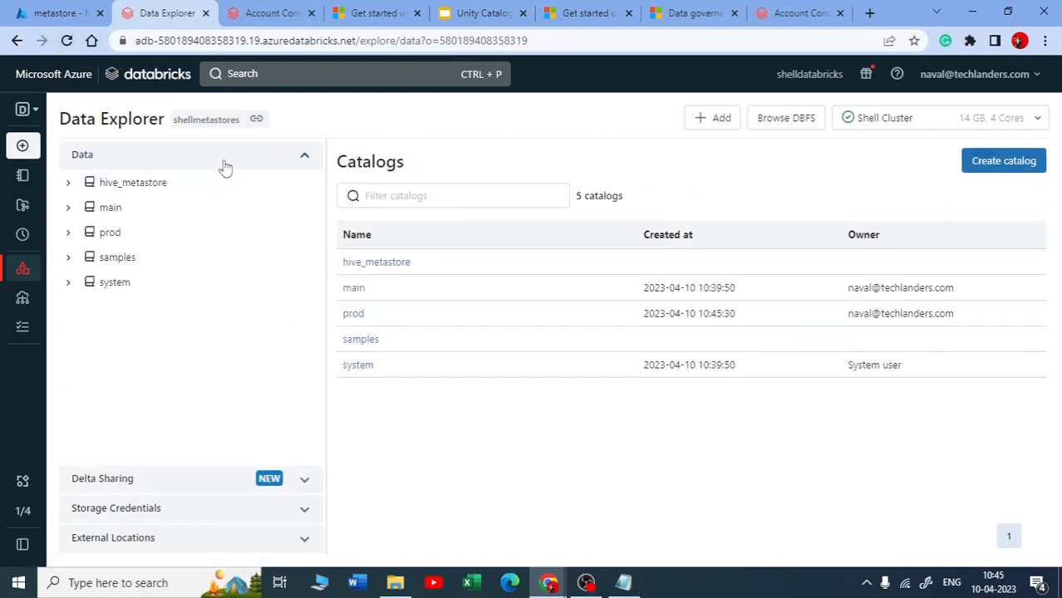
pyautogui.click(109, 236)
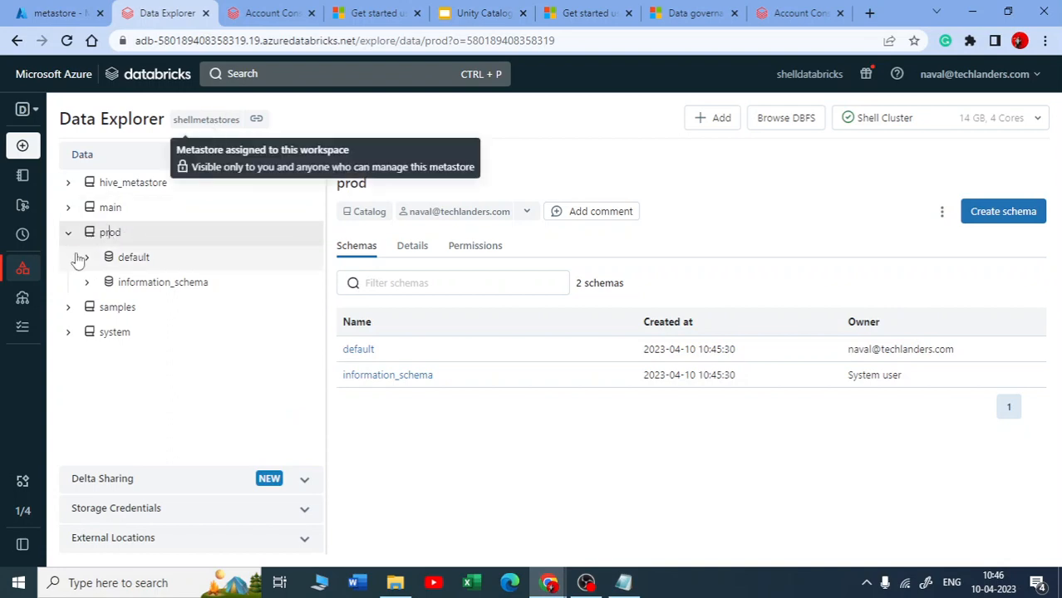
# - Explore granting ALL PRIVILEGES on the prod catalog, look through the available users and groups, and cancel the grant
pyautogui.click(476, 247)
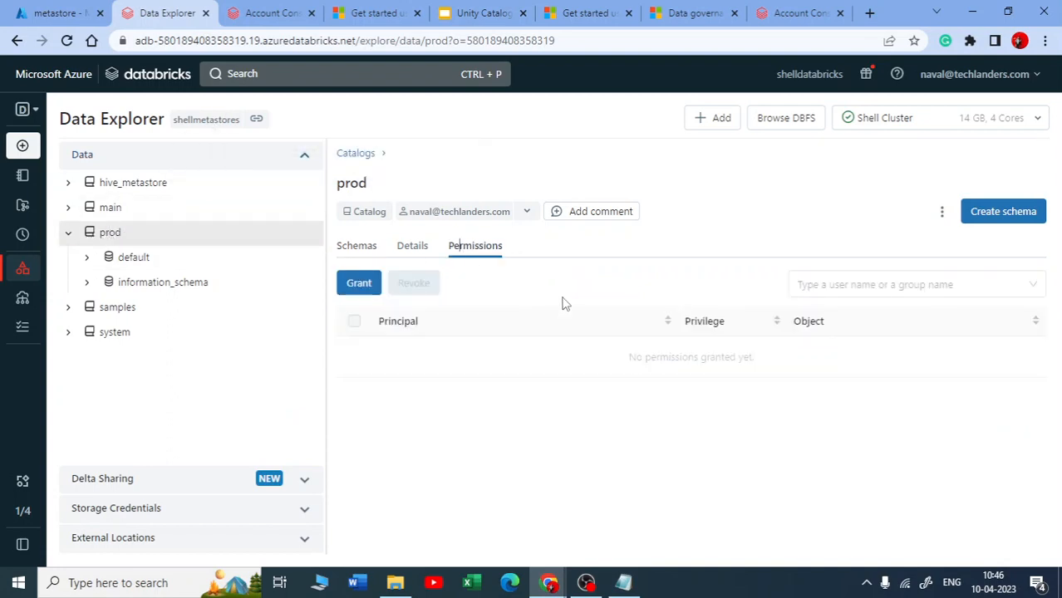
pyautogui.click(360, 284)
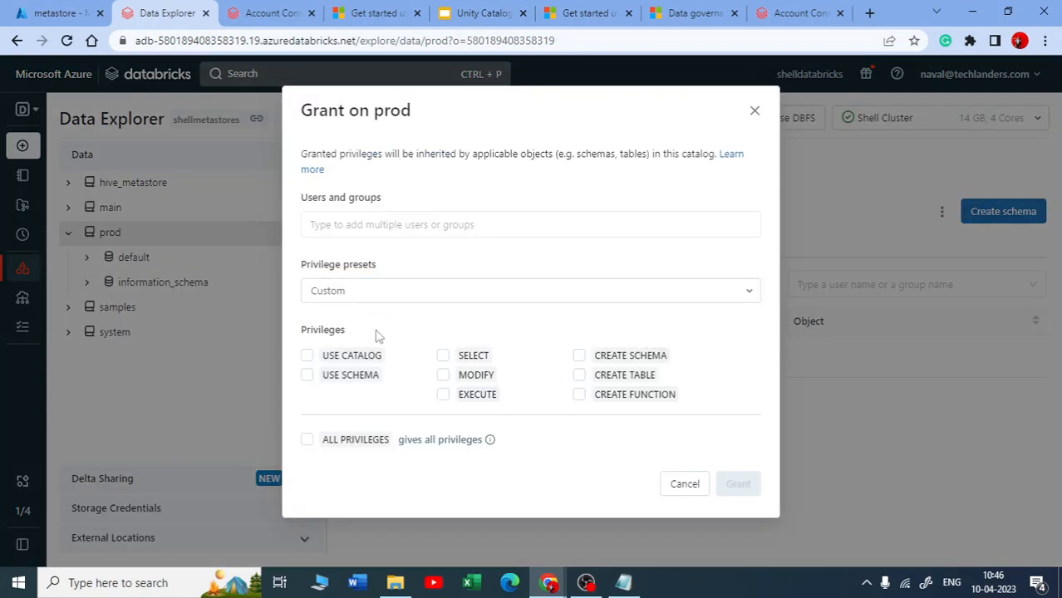
pyautogui.click(307, 441)
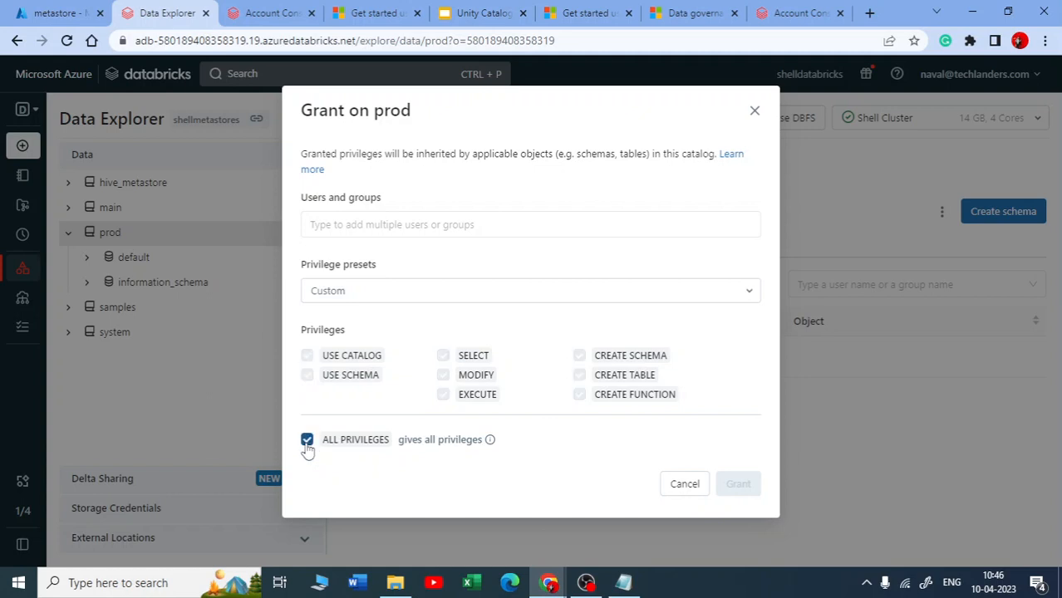
pyautogui.click(664, 225)
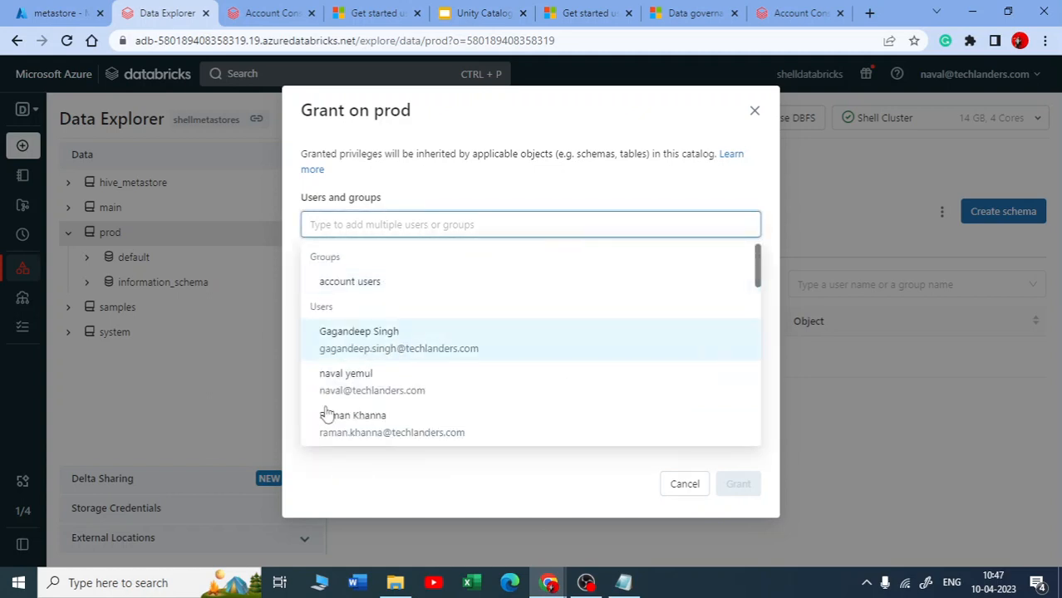
pyautogui.scroll(-10, 332, 411)
pyautogui.scroll(2, 415, 416)
pyautogui.scroll(6, 407, 365)
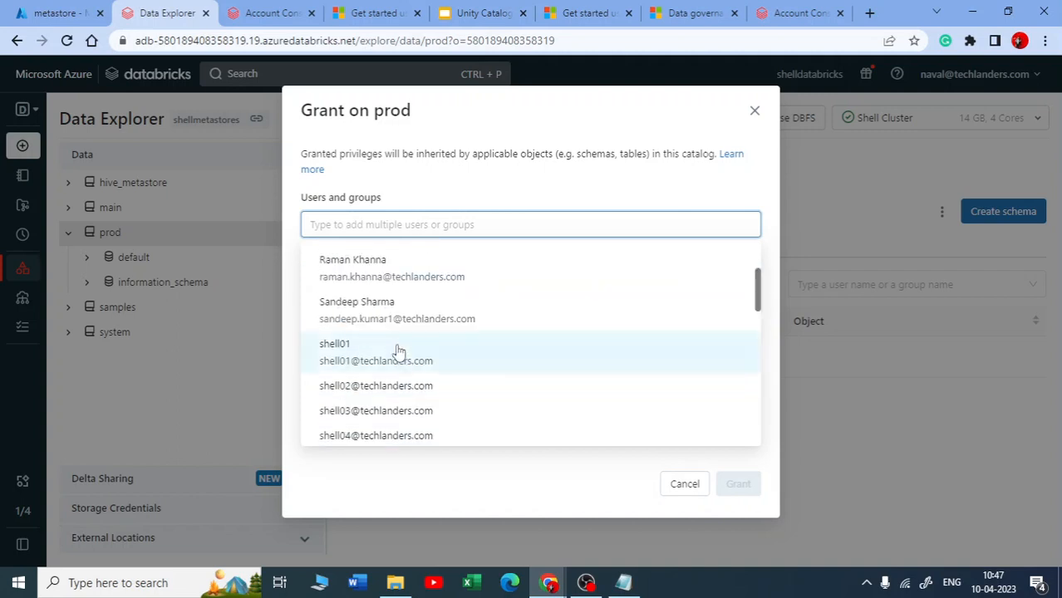
pyautogui.scroll(-2, 387, 410)
pyautogui.scroll(5, 386, 415)
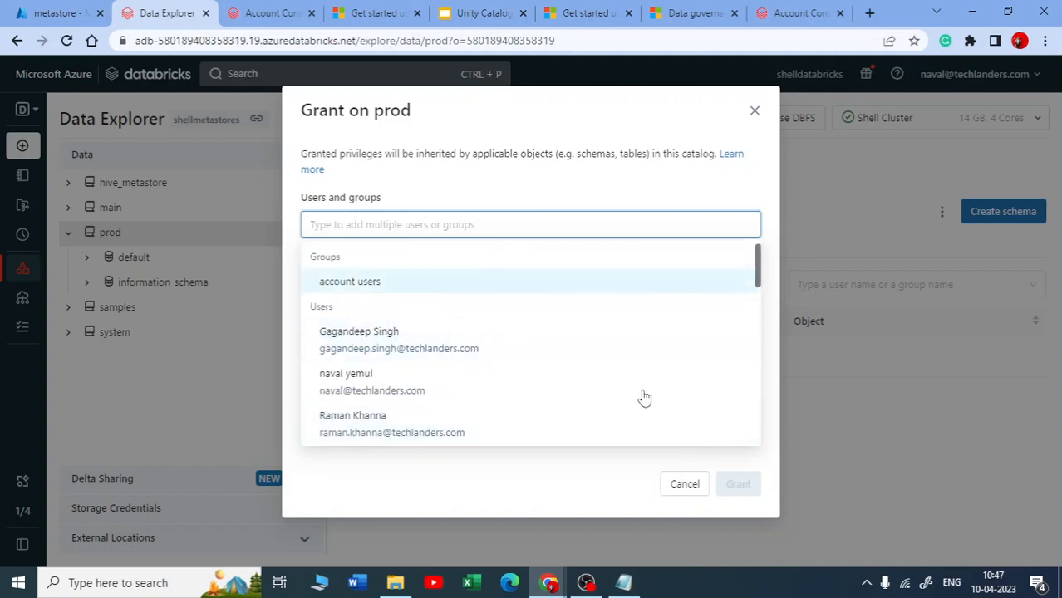
pyautogui.click(683, 484)
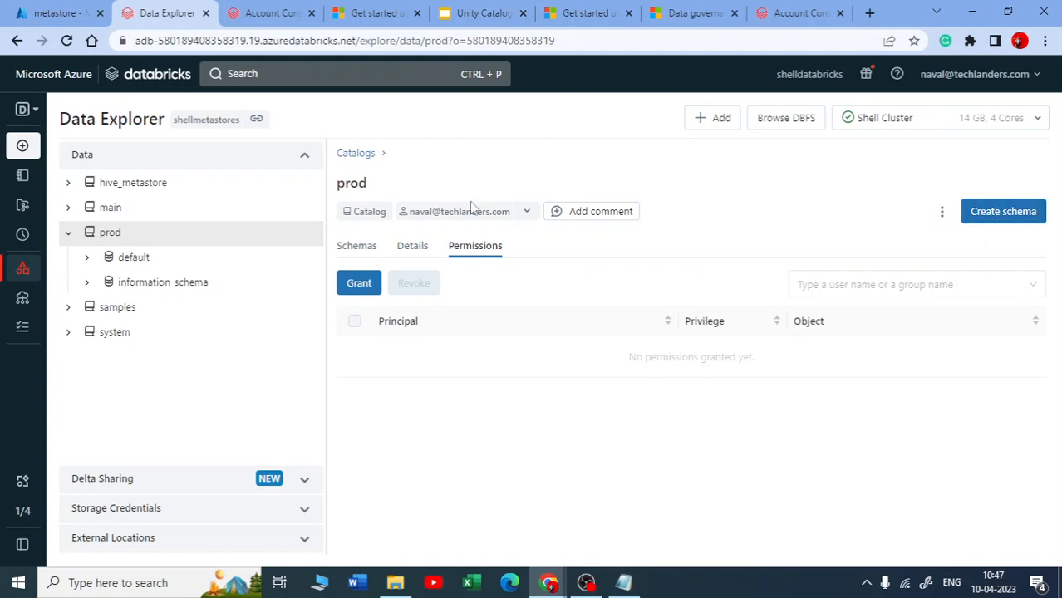
# - Create a schema named test in the prod catalog with externla as its storage location
pyautogui.click(91, 239)
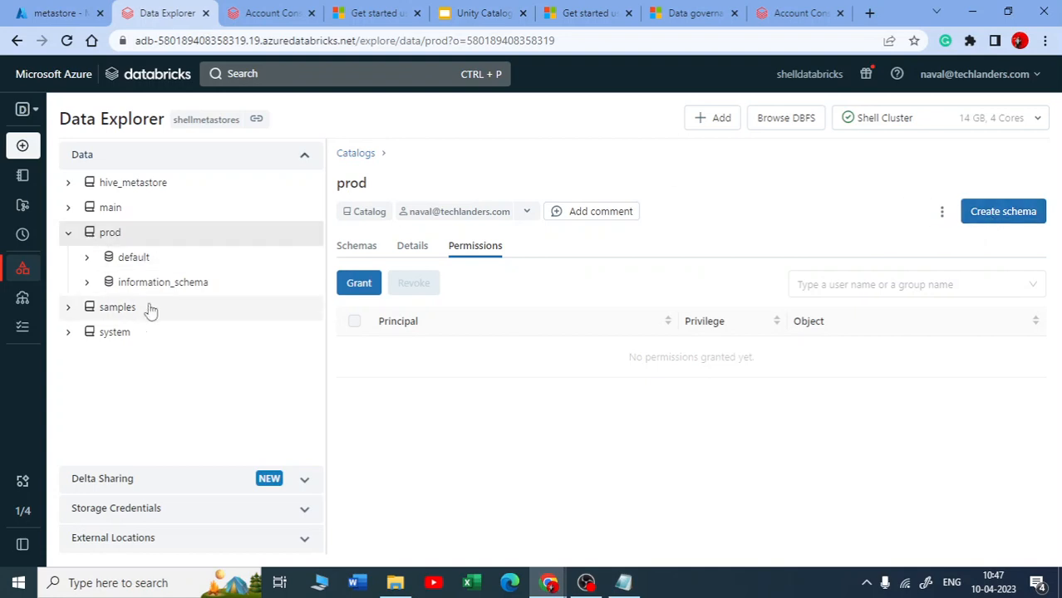
pyautogui.click(1000, 216)
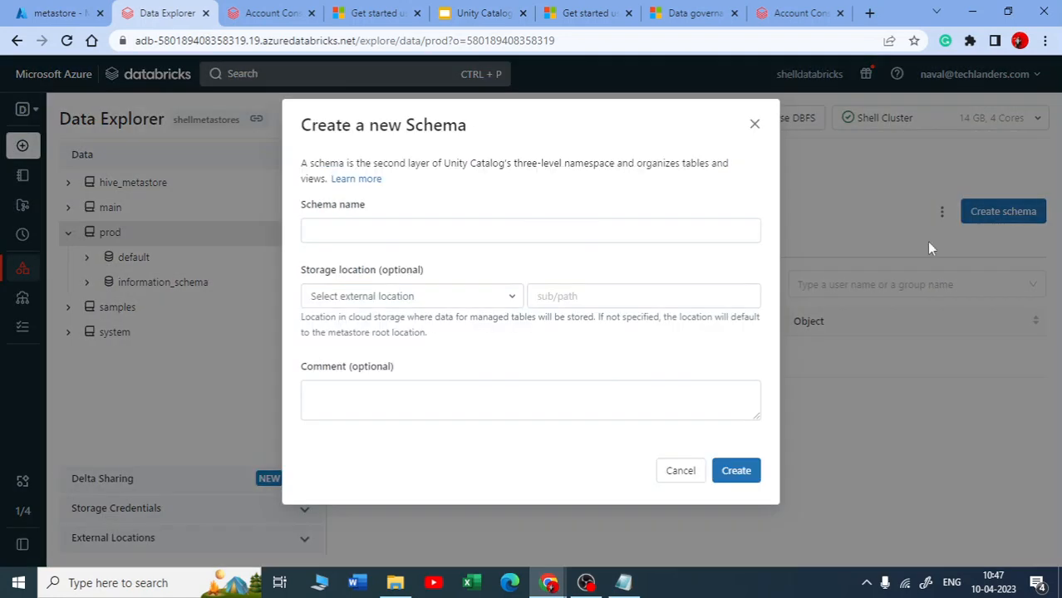
pyautogui.click(473, 229)
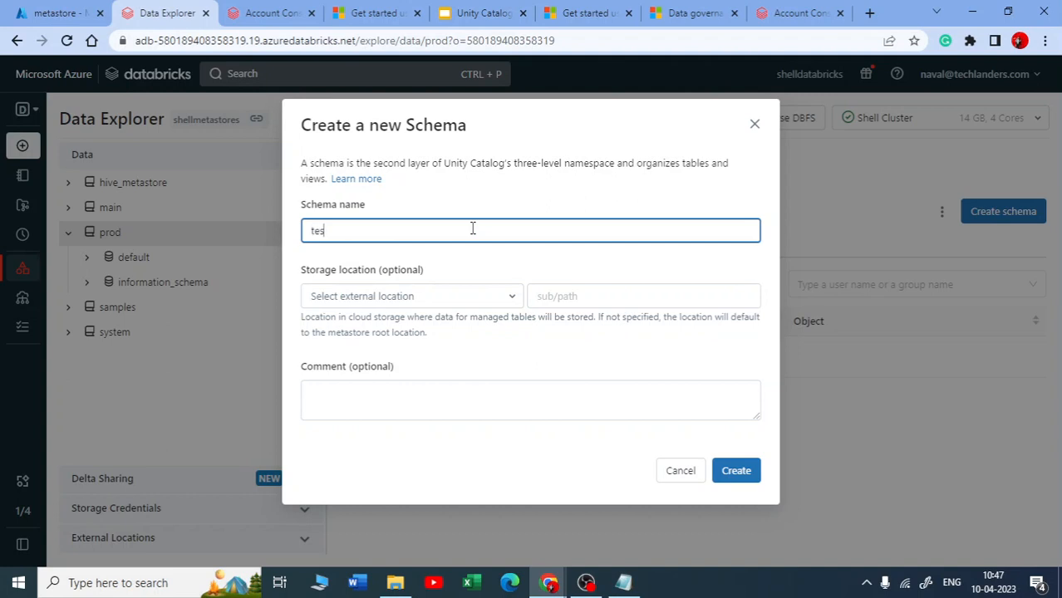
pyautogui.click(517, 292)
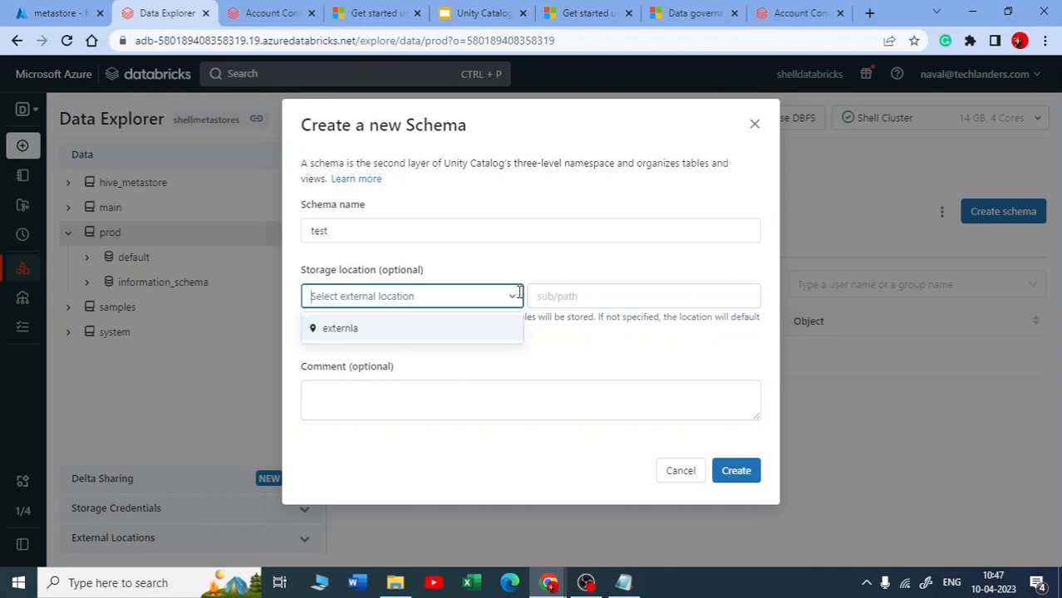
pyautogui.click(421, 333)
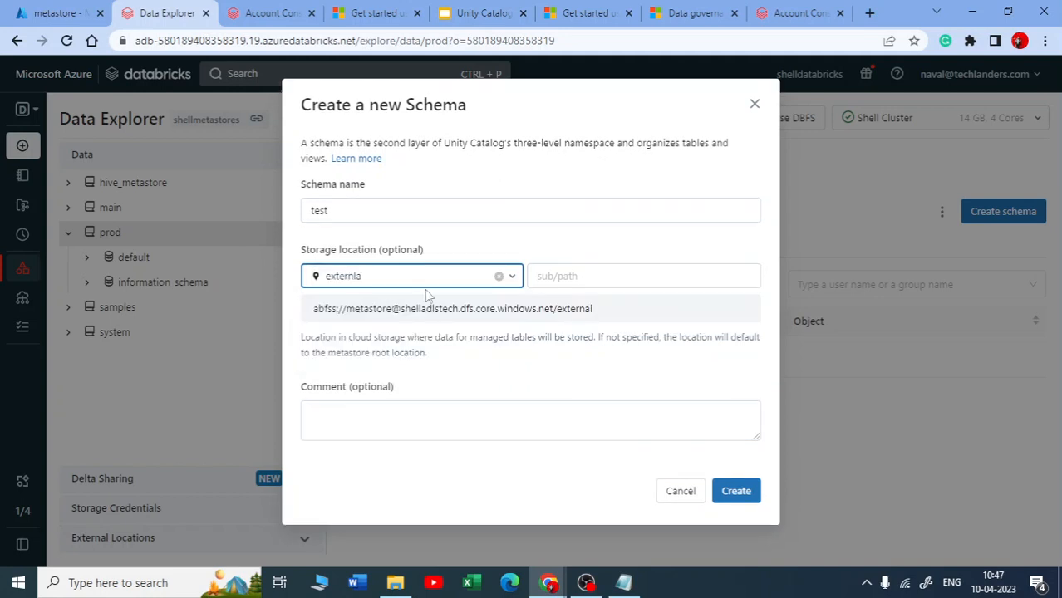
pyautogui.click(746, 495)
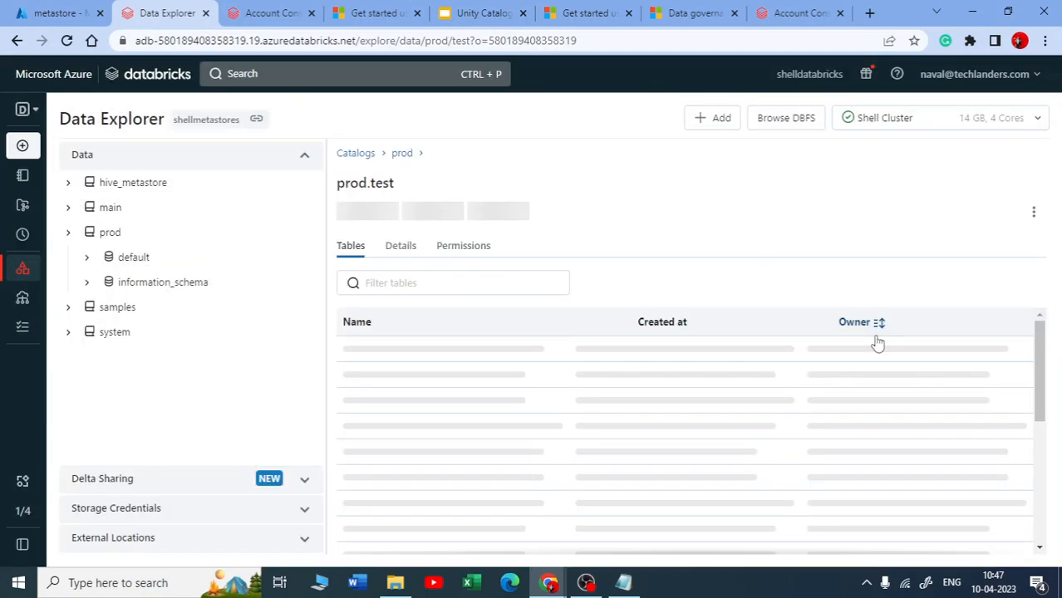
# - Refresh the catalog list and open the test schema under the prod catalog
pyautogui.click(273, 166)
pyautogui.click(273, 167)
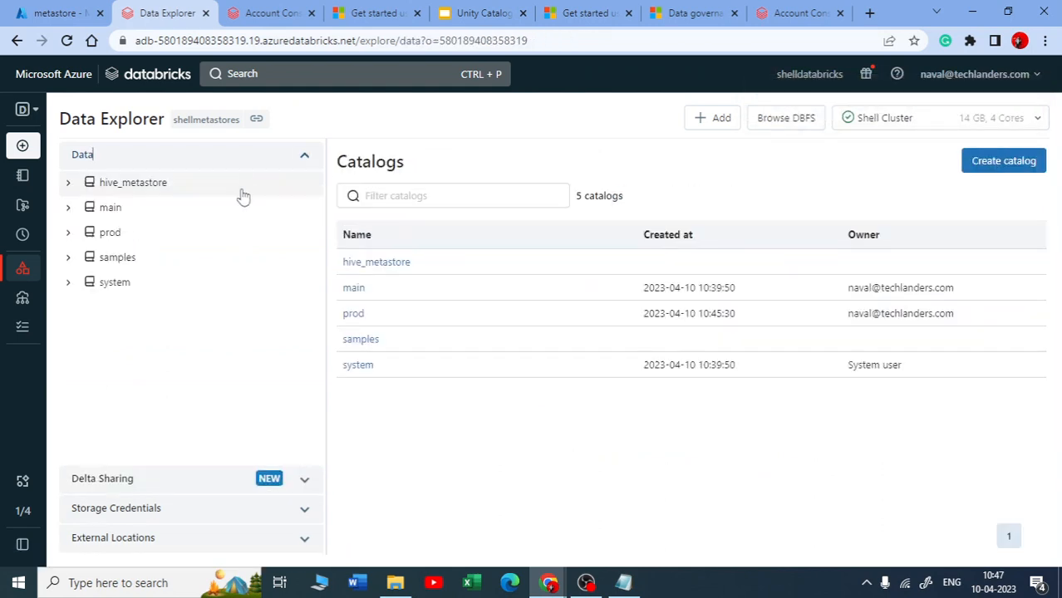
pyautogui.click(70, 232)
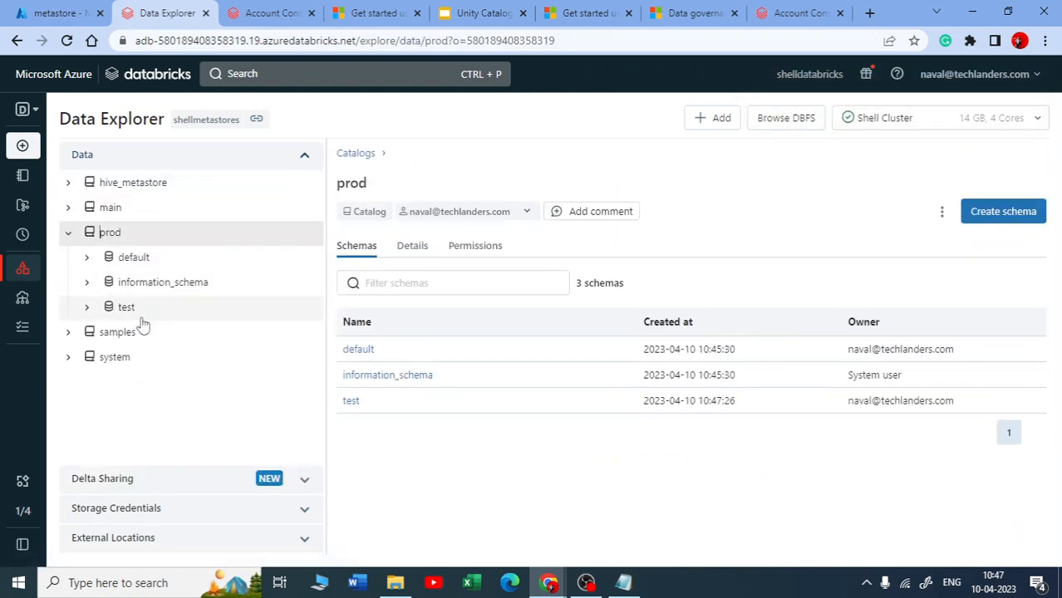
pyautogui.click(86, 306)
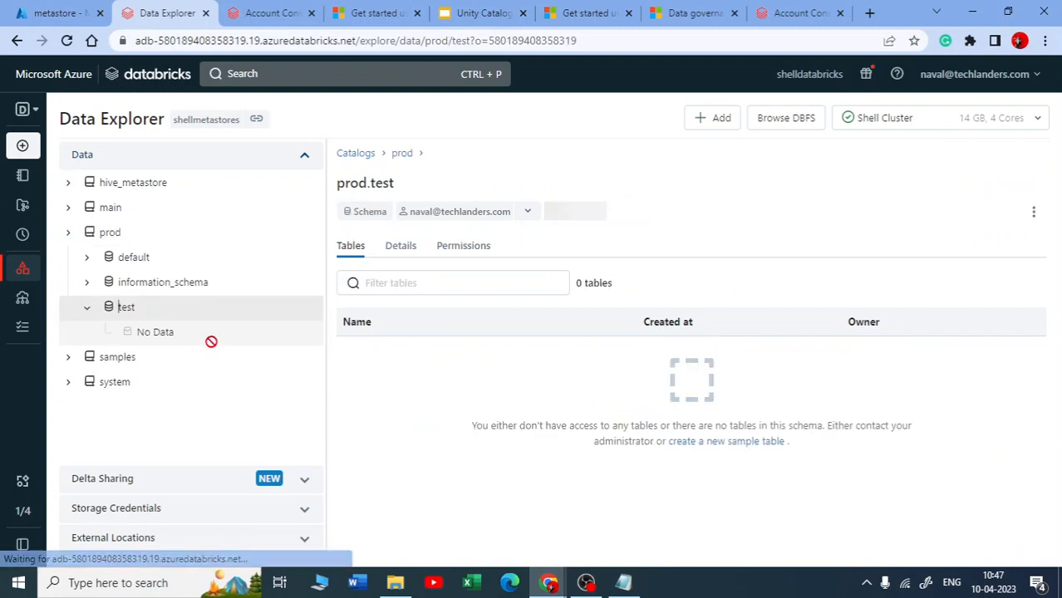
pyautogui.click(123, 315)
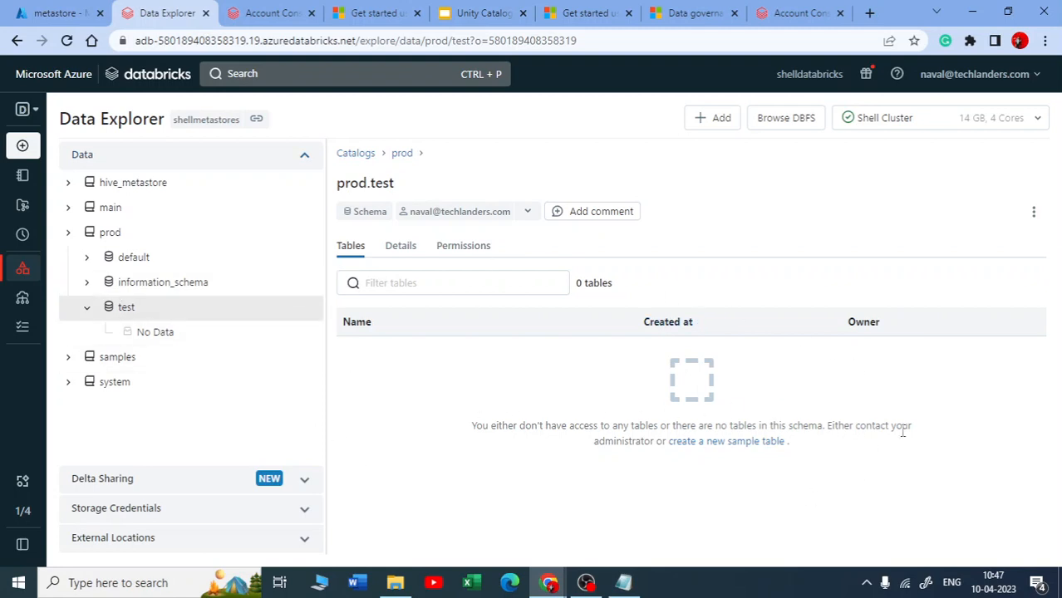
# - Review the test schema's details, including its storage root, metastore ID and creation information, and return to its tables
pyautogui.click(401, 249)
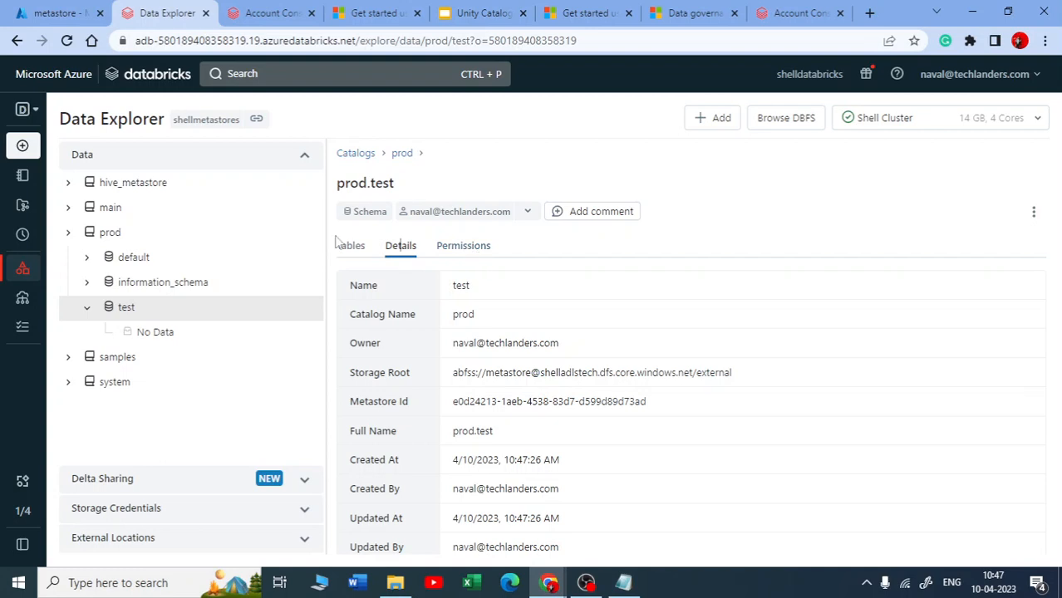
pyautogui.click(124, 307)
pyautogui.moveTo(449, 378); pyautogui.dragTo(746, 376)
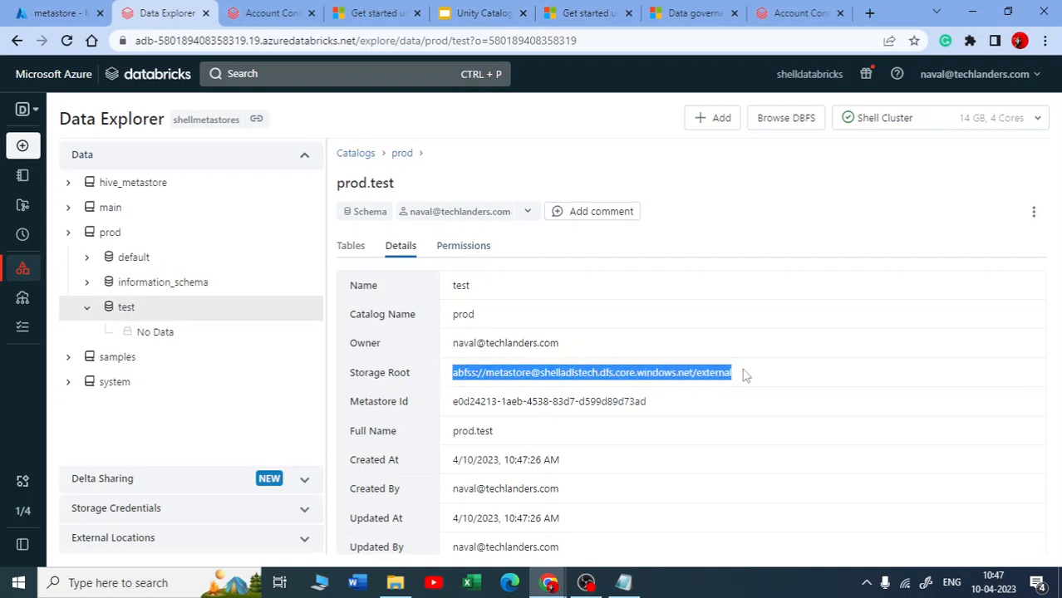
pyautogui.moveTo(450, 402); pyautogui.dragTo(669, 415)
pyautogui.moveTo(530, 459); pyautogui.dragTo(469, 492)
pyautogui.moveTo(496, 547); pyautogui.dragTo(490, 549)
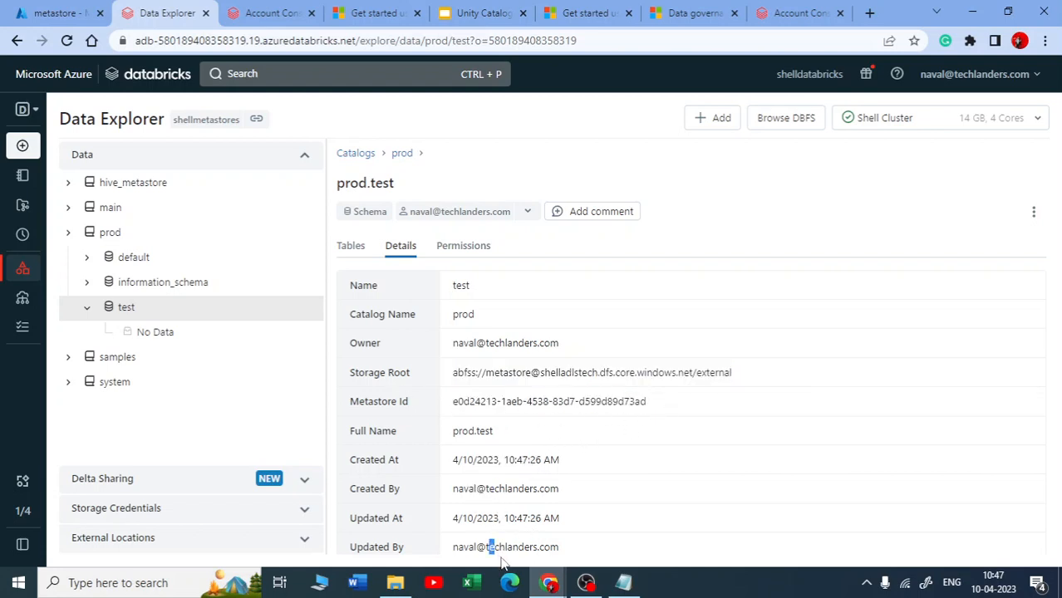
pyautogui.click(347, 249)
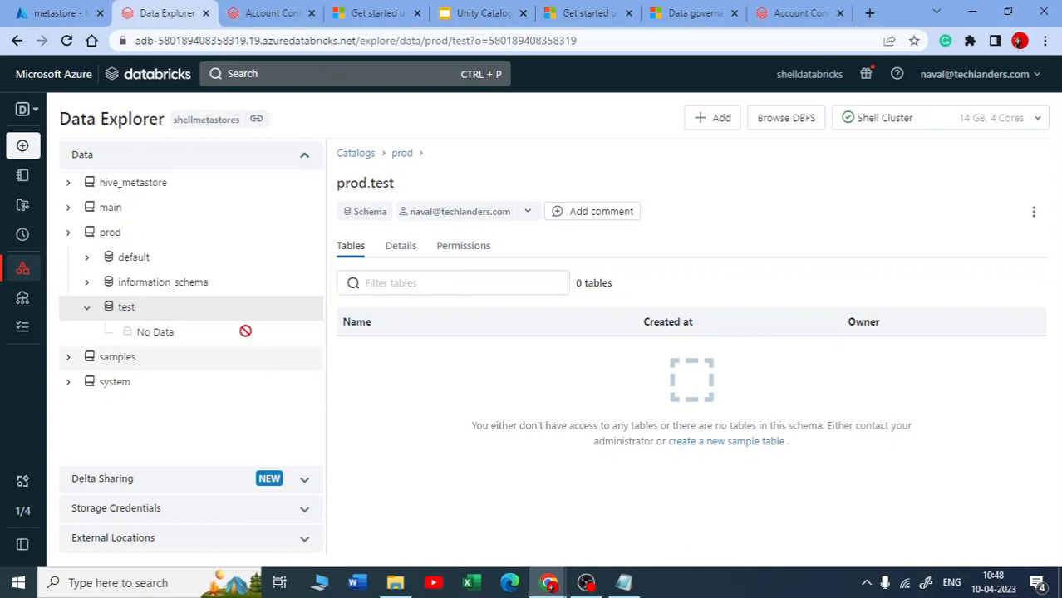
pyautogui.click(248, 319)
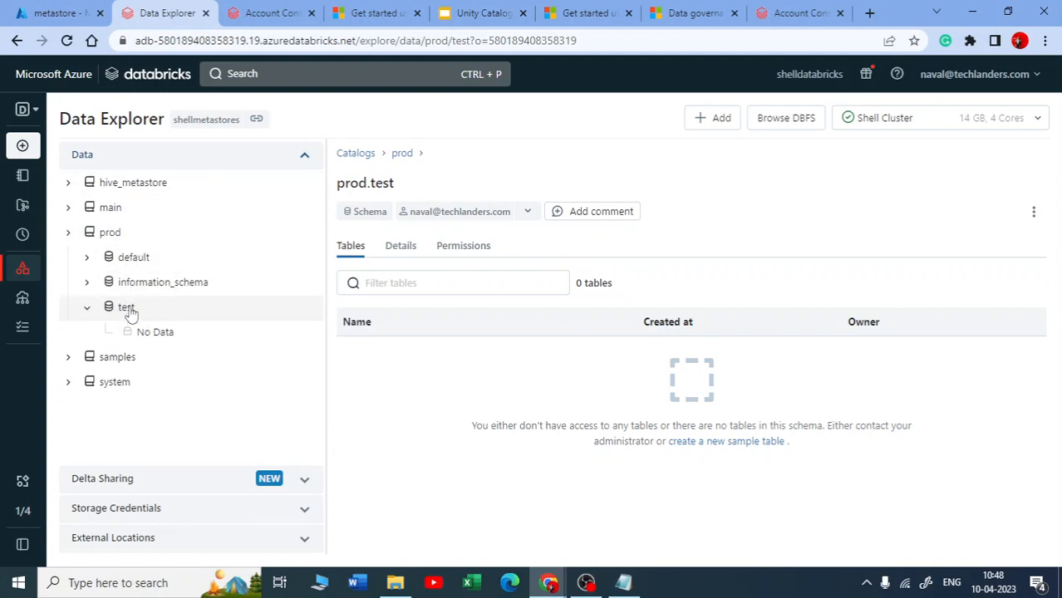
pyautogui.moveTo(131, 320); pyautogui.dragTo(206, 339)
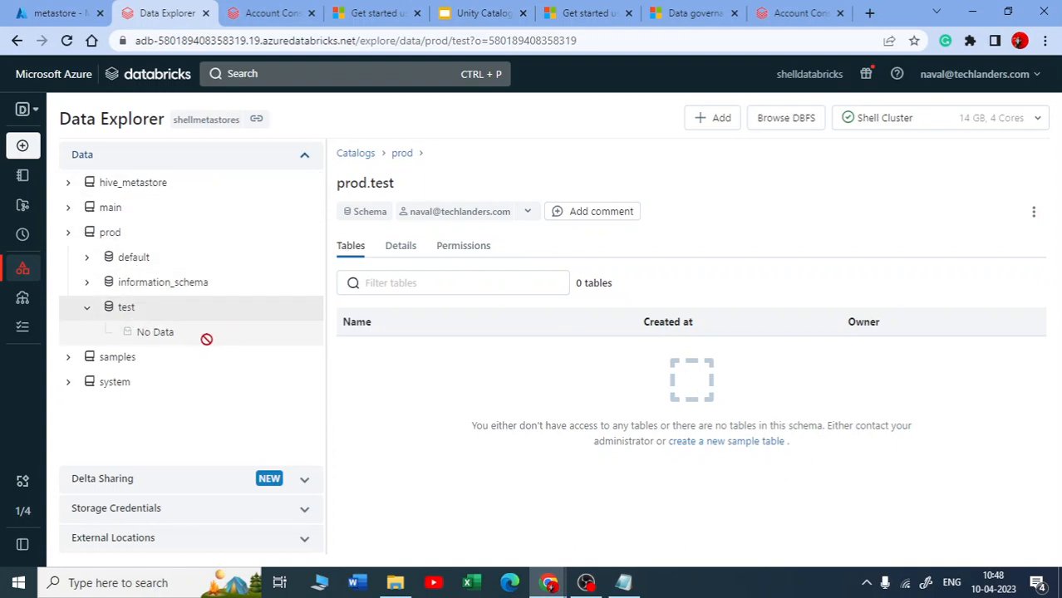
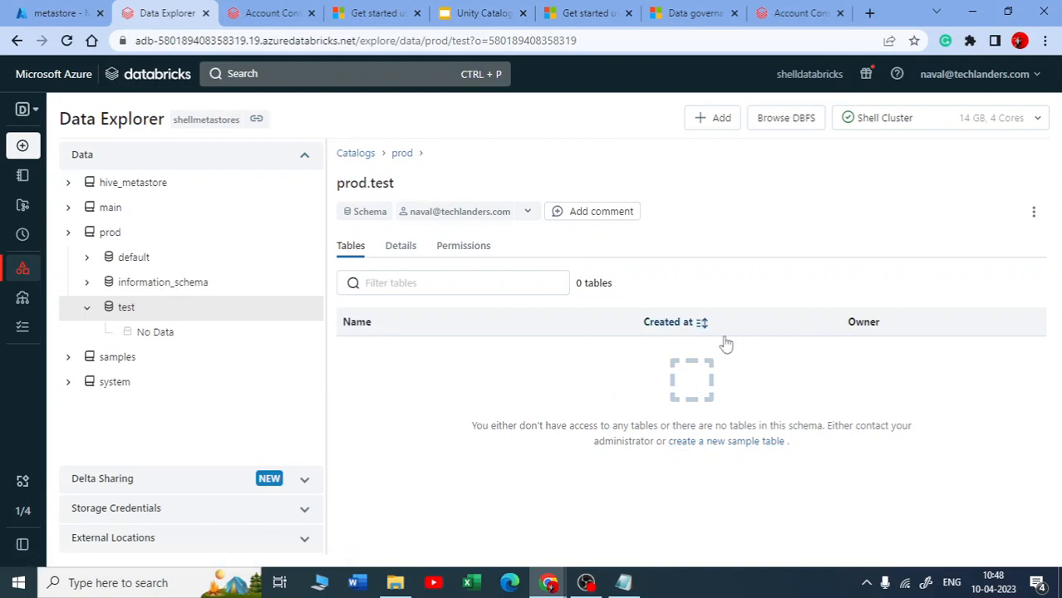
pyautogui.click(740, 442)
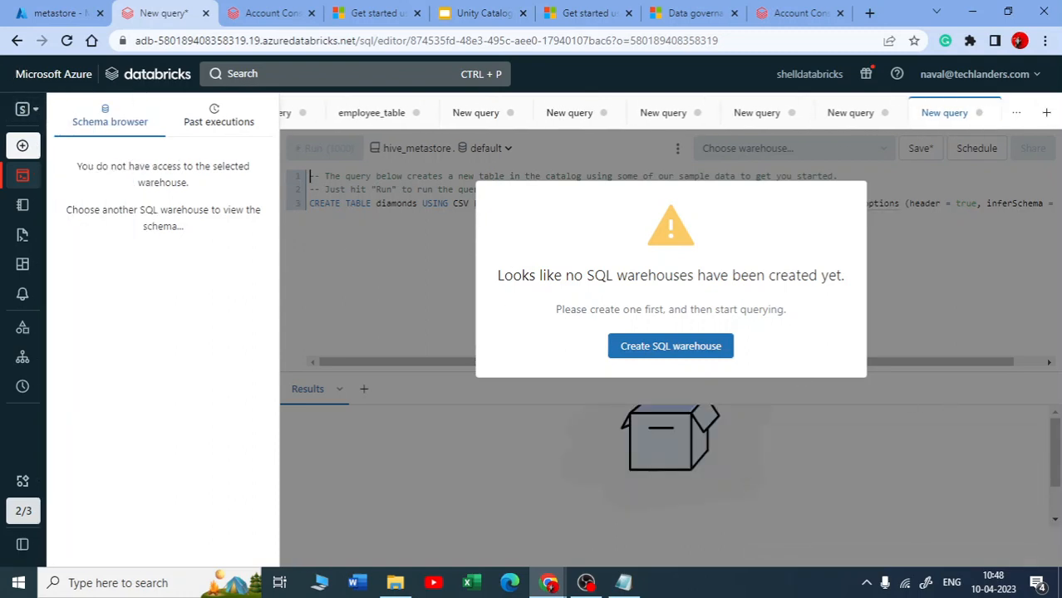
pyautogui.moveTo(36, 117)
pyautogui.click(83, 119)
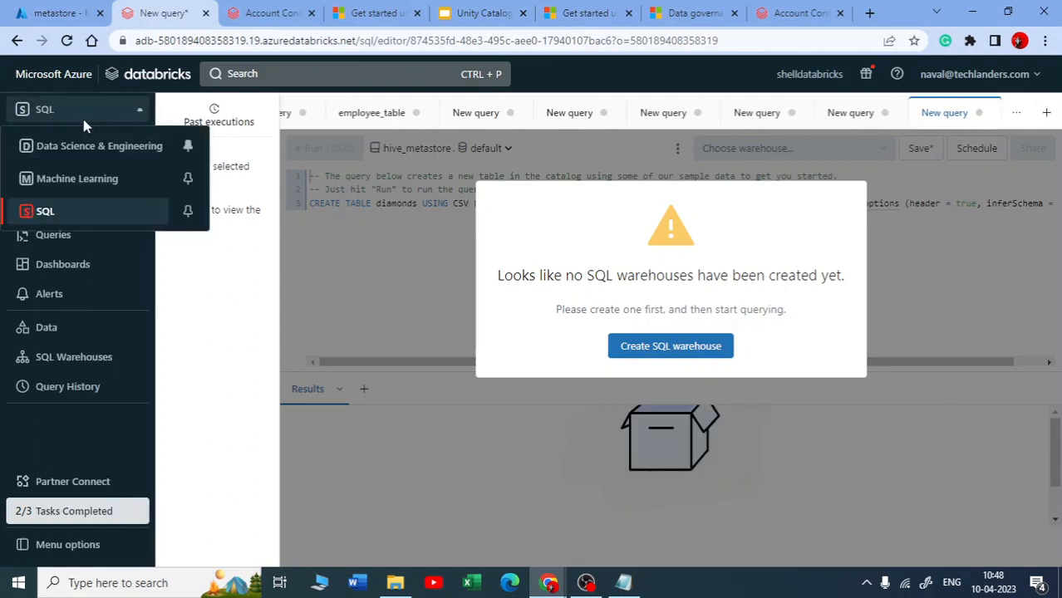
pyautogui.click(94, 147)
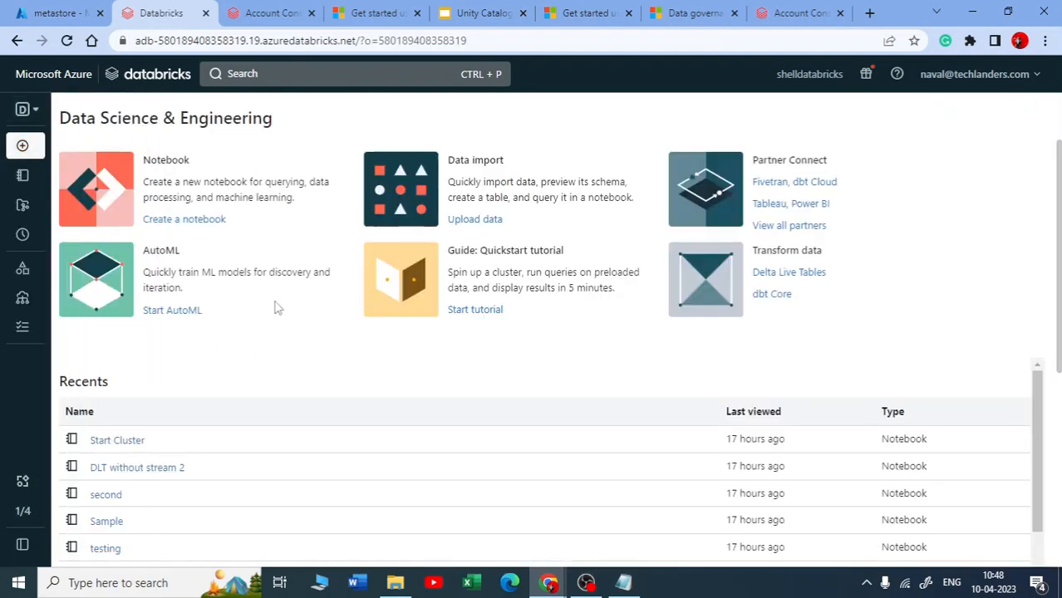
pyautogui.click(50, 270)
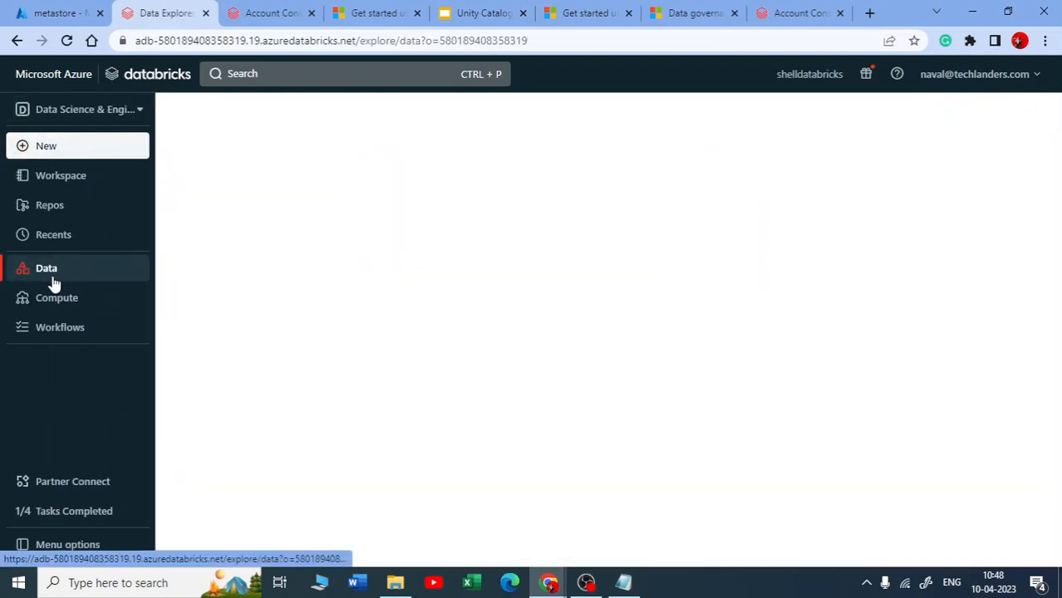
pyautogui.click(117, 235)
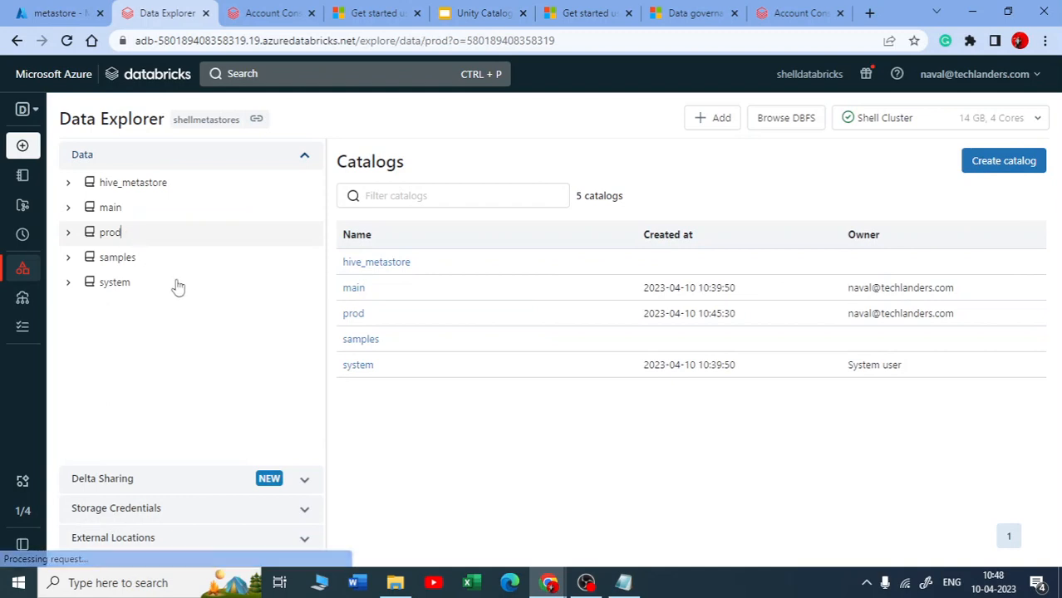
pyautogui.click(124, 308)
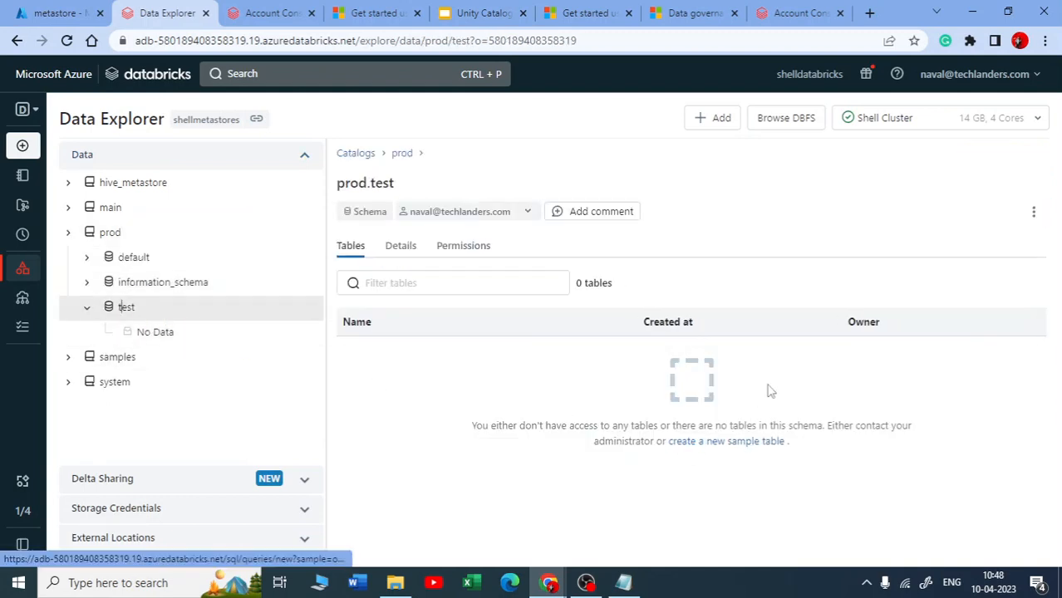
# - Add data by uploading the EmployeesTable CSV file from the Downloads folder
pyautogui.click(714, 125)
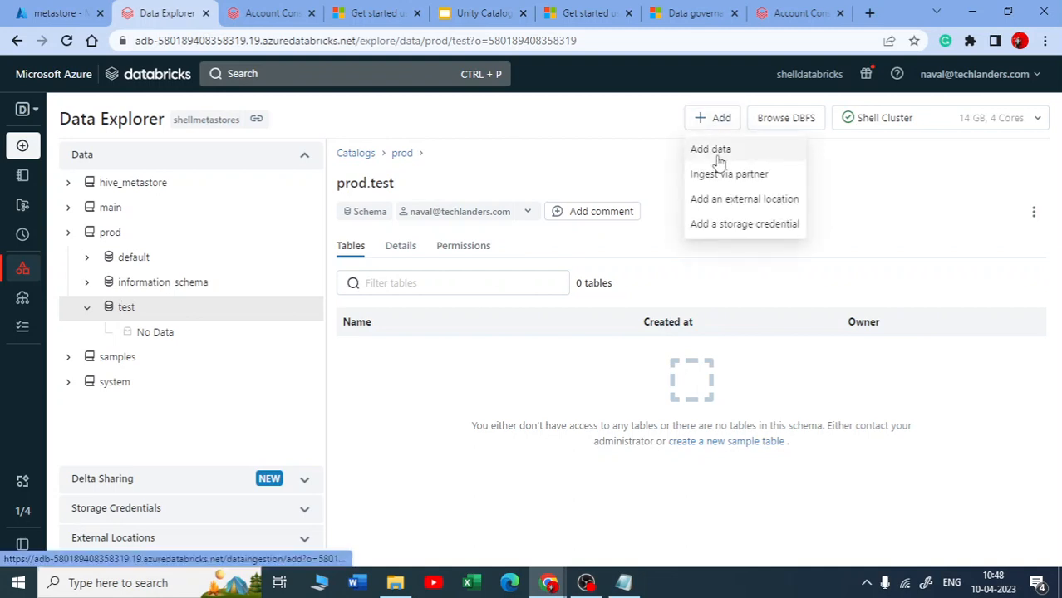
pyautogui.click(718, 159)
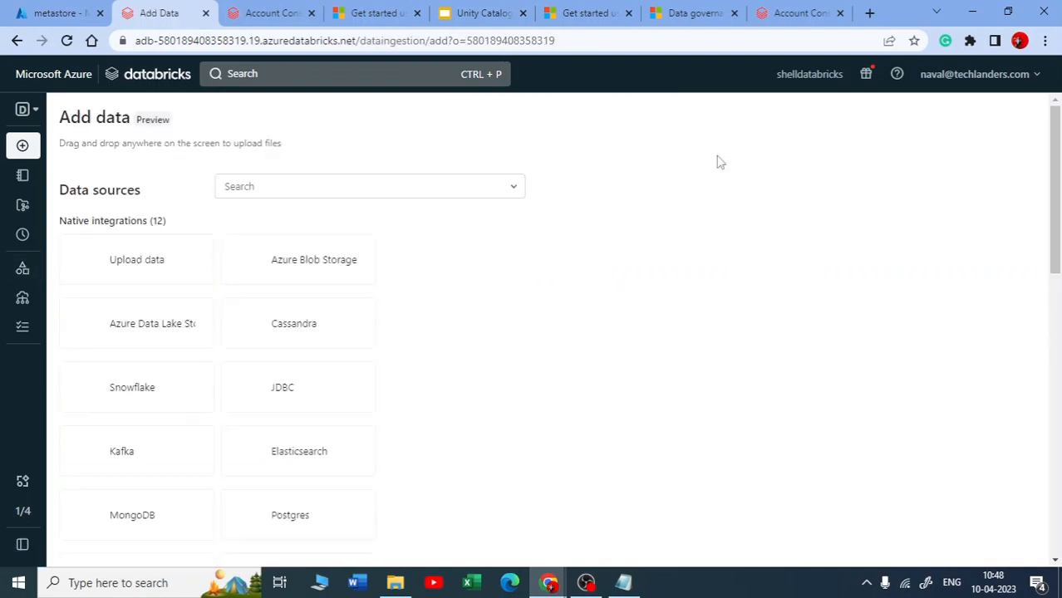
pyautogui.click(133, 266)
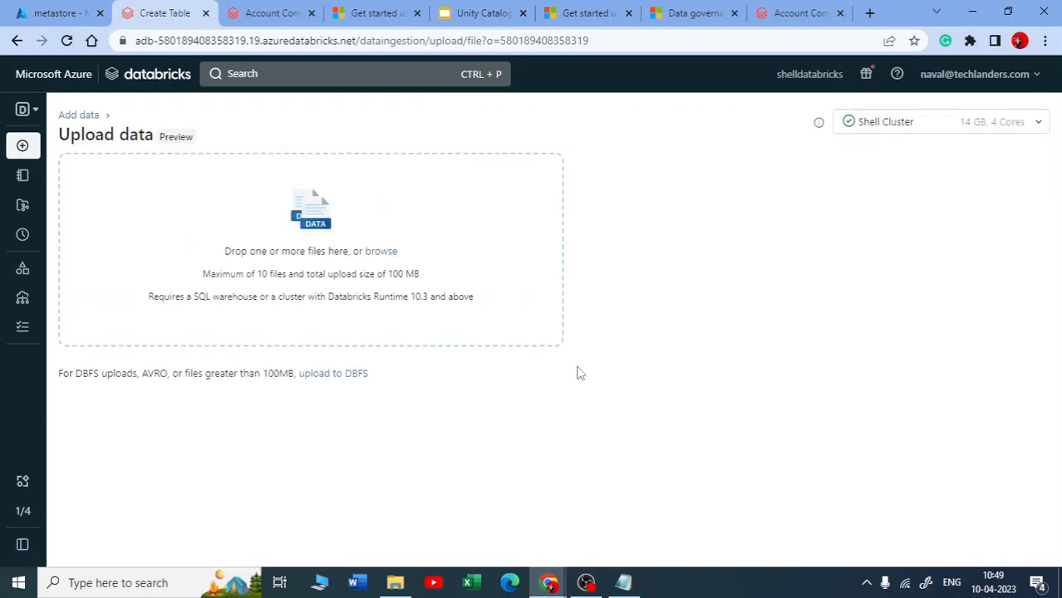
pyautogui.click(384, 252)
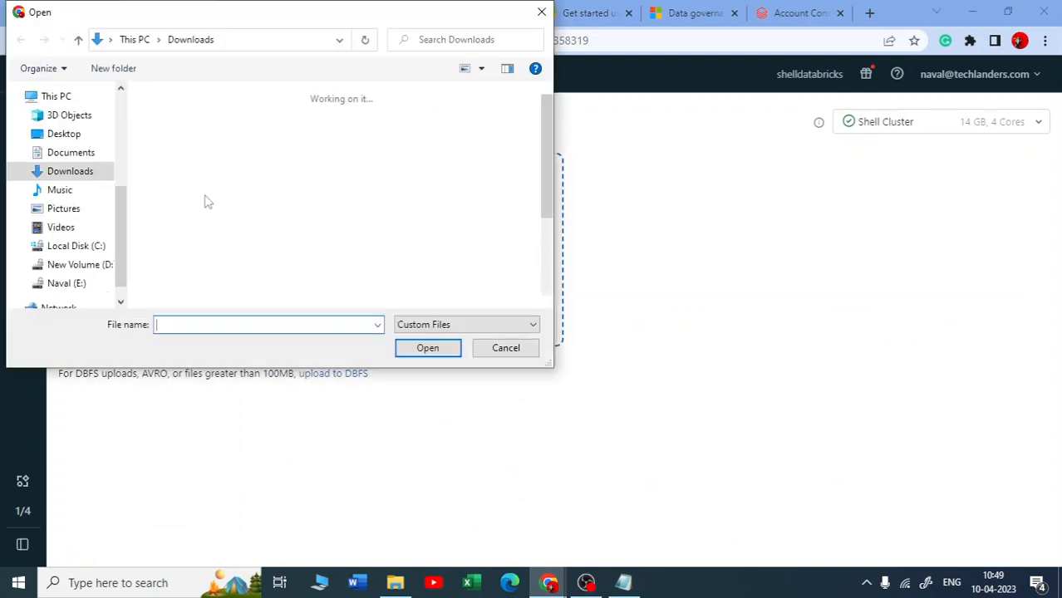
pyautogui.click(382, 146)
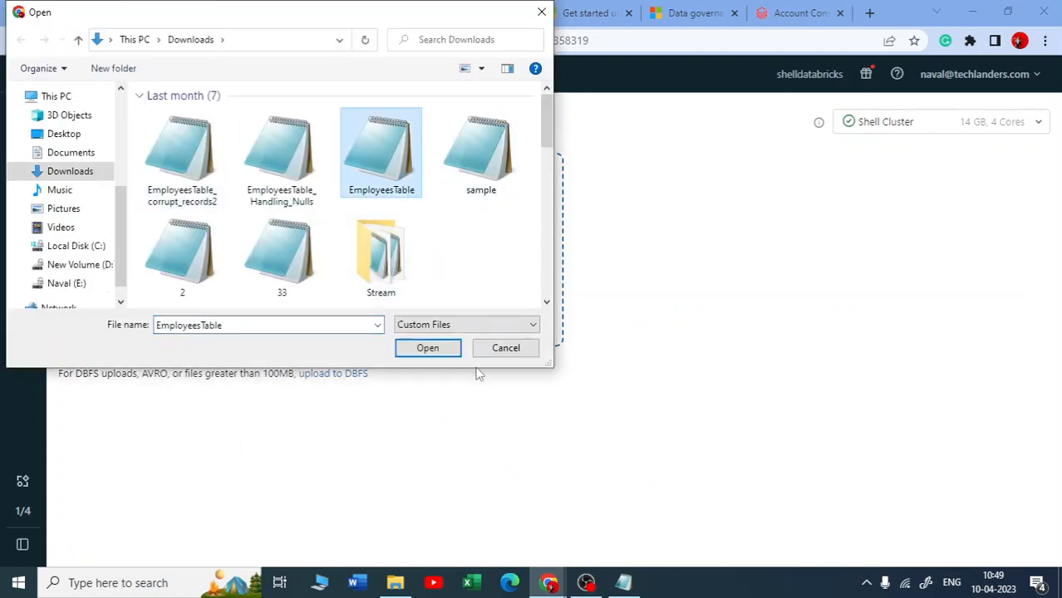
pyautogui.click(417, 349)
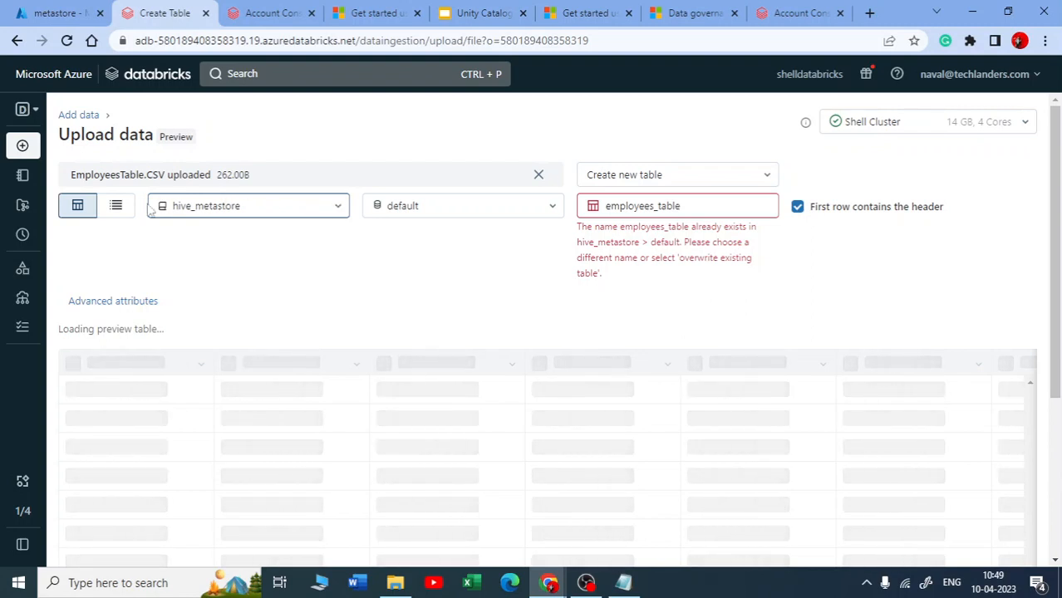
# - Set the new table's destination to the prod catalog and test schema, keeping the table name employees_table
pyautogui.click(335, 204)
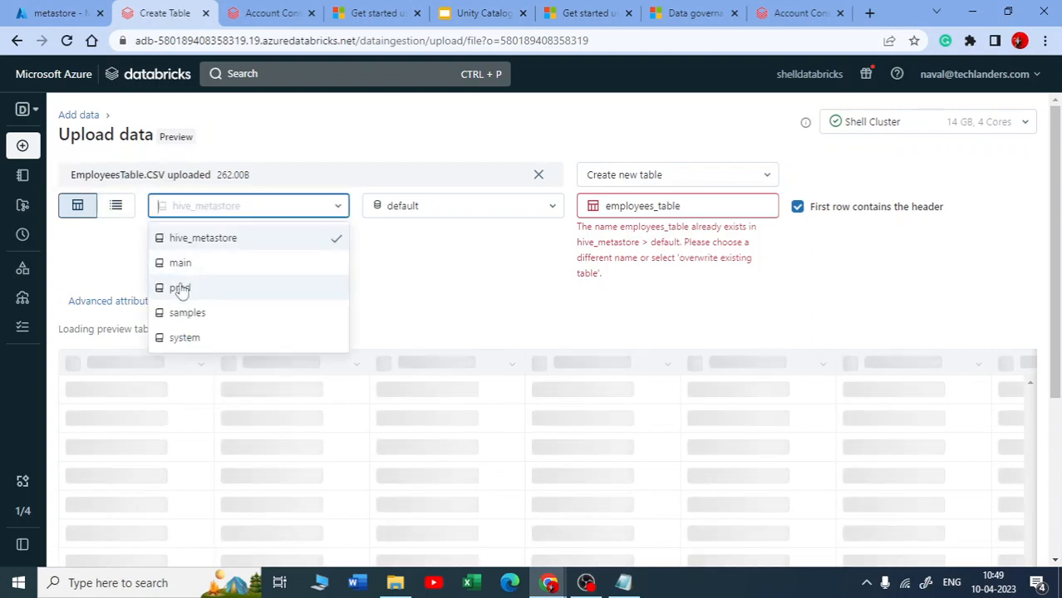
pyautogui.click(180, 288)
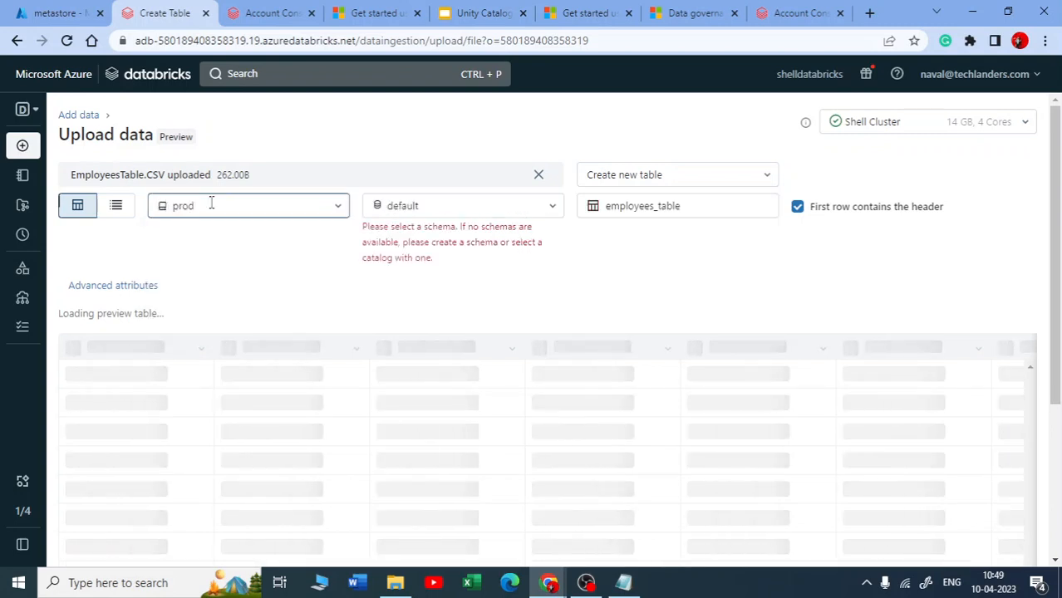
pyautogui.click(552, 212)
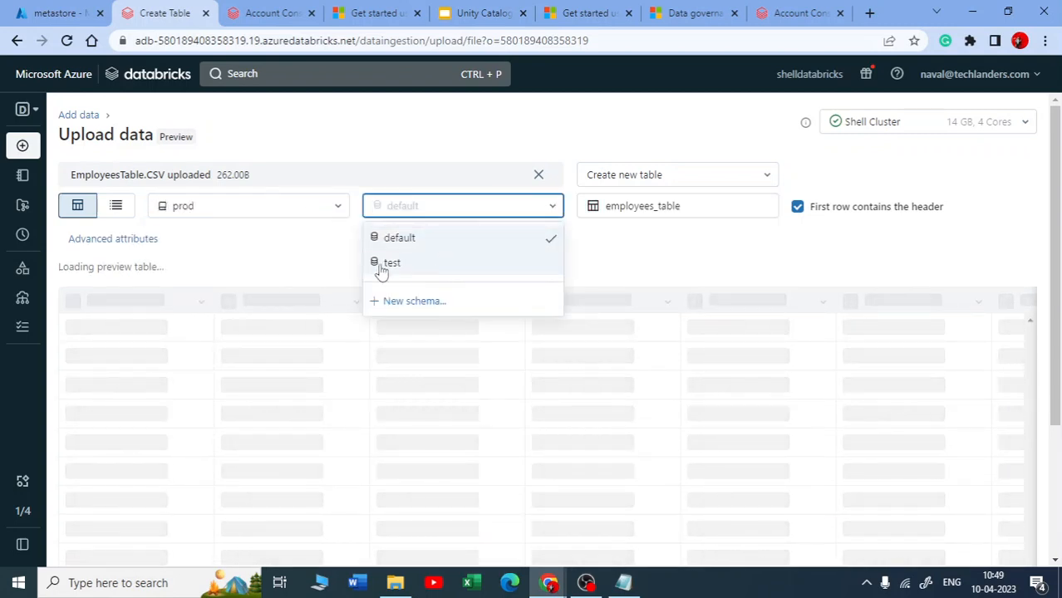
pyautogui.click(420, 273)
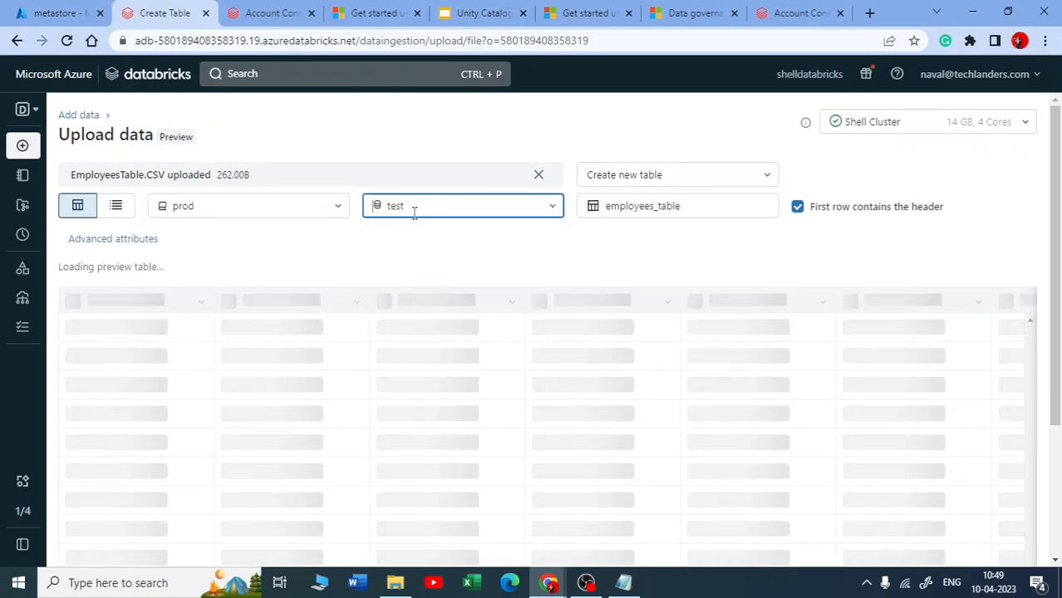
pyautogui.click(707, 207)
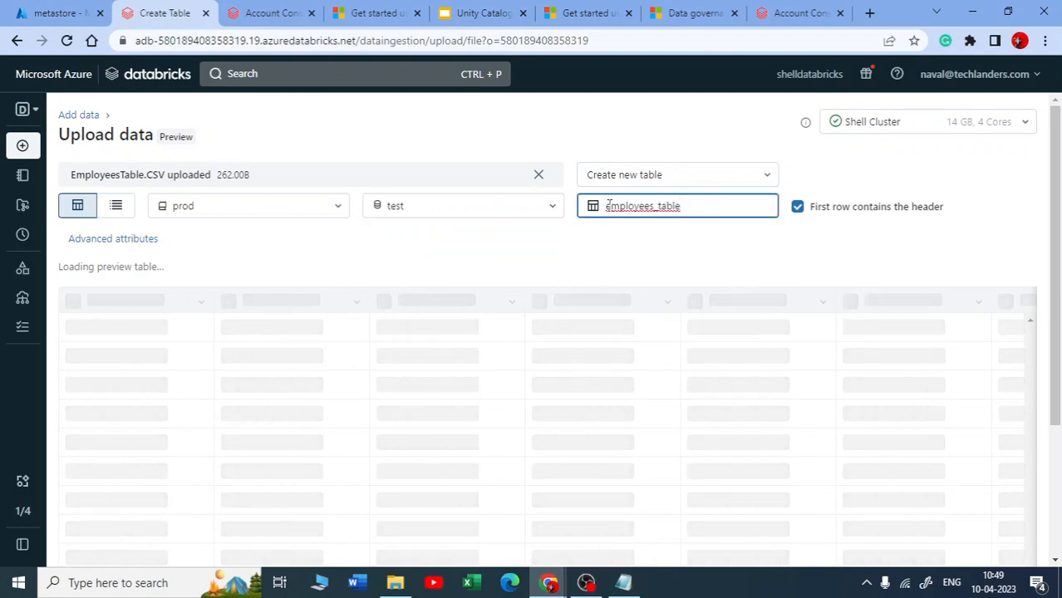
pyautogui.moveTo(690, 214); pyautogui.dragTo(592, 213)
pyautogui.doubleClick(725, 264)
pyautogui.click(692, 212)
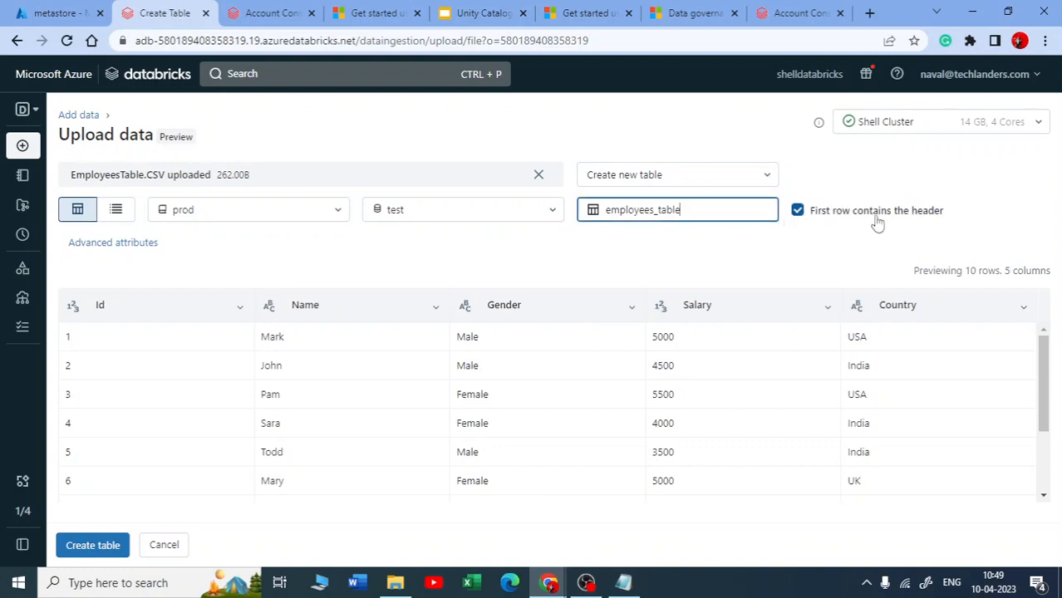
# - Review the header row option and the data types available for the Id and Name columns
pyautogui.moveTo(816, 214); pyautogui.dragTo(945, 221)
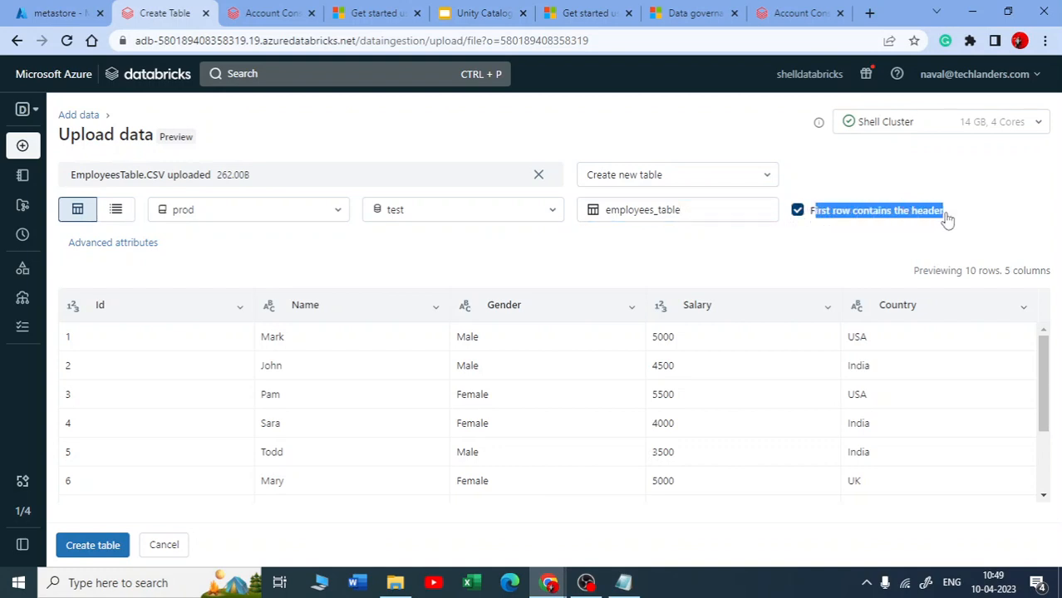
pyautogui.click(856, 240)
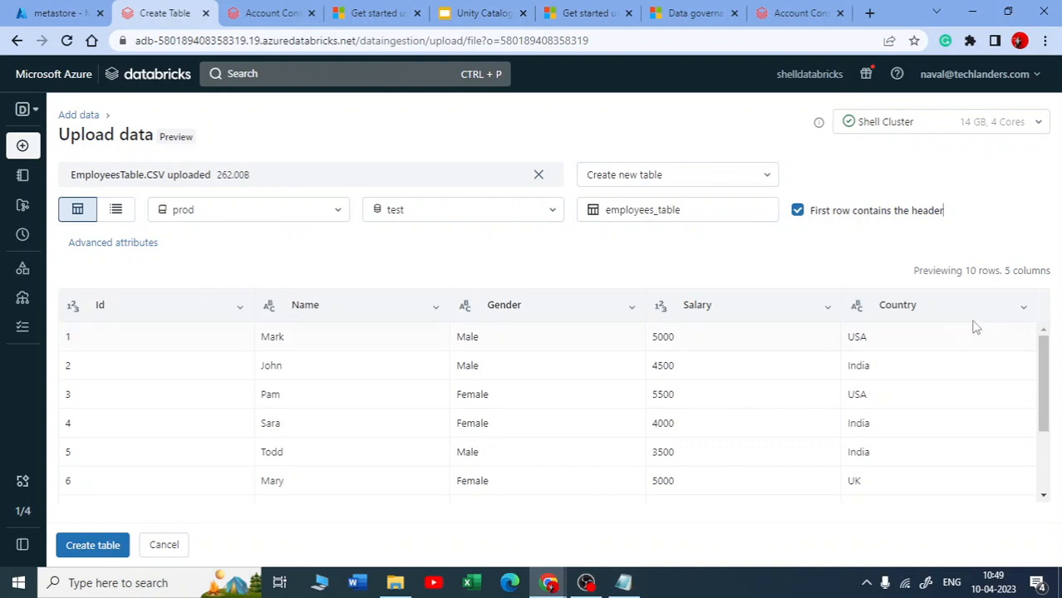
pyautogui.click(77, 307)
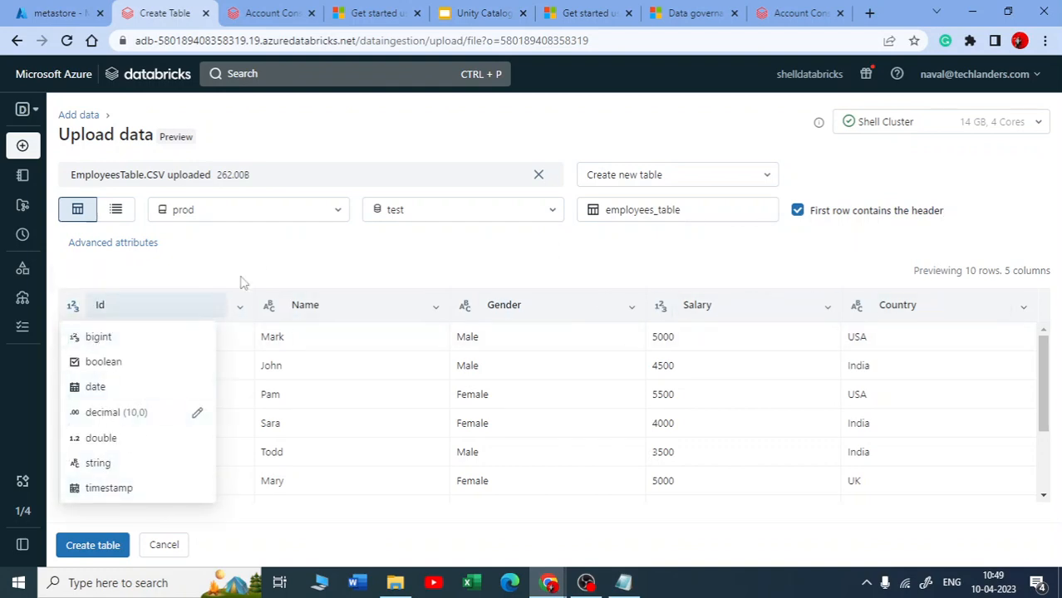
pyautogui.click(270, 307)
pyautogui.click(271, 308)
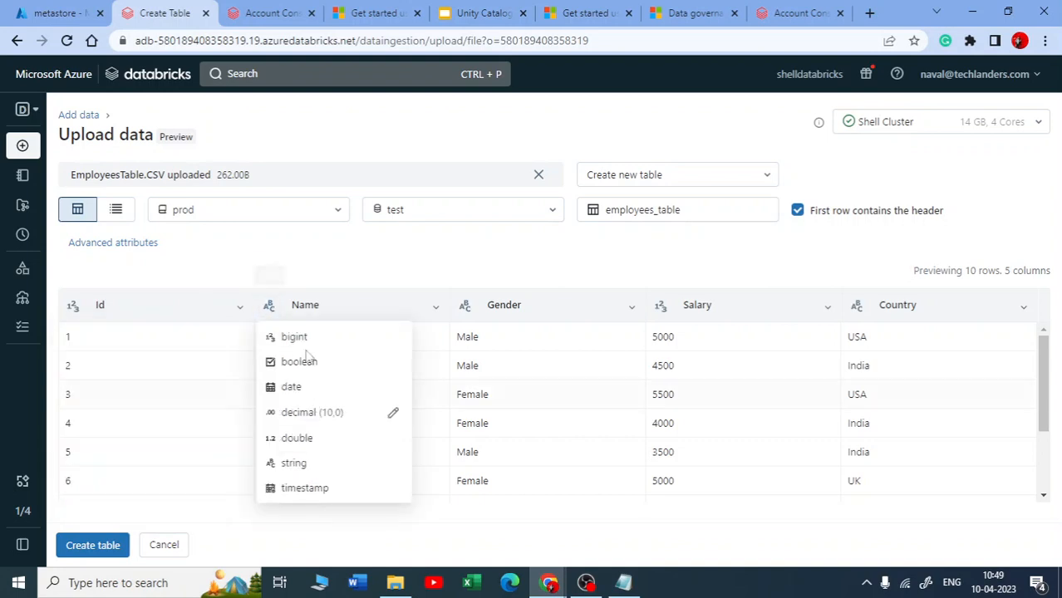
pyautogui.click(481, 301)
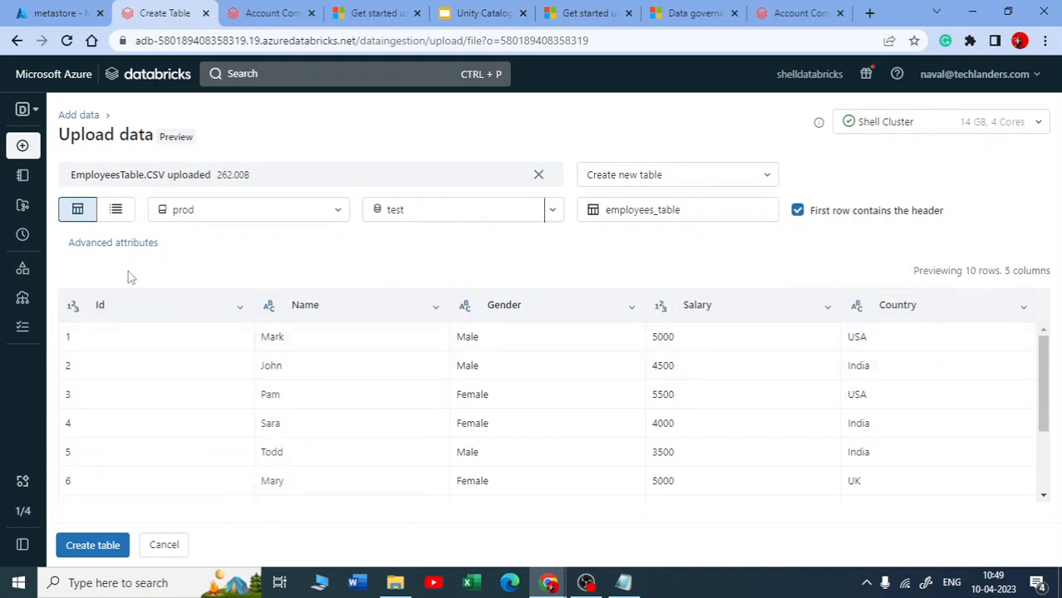
# - Look through the data preview and try to create employees_table in prod.test, reading the message about the attempt
pyautogui.scroll(-3, 756, 350)
pyautogui.scroll(3, 645, 404)
pyautogui.scroll(-3, 75, 347)
pyautogui.scroll(3, 582, 358)
pyautogui.click(98, 553)
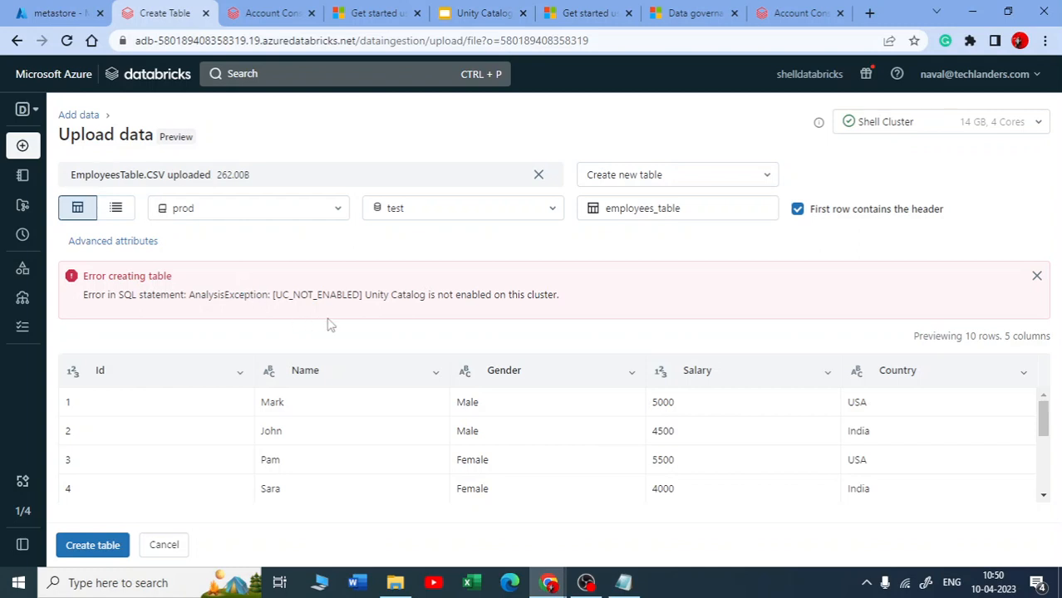
pyautogui.moveTo(312, 288); pyautogui.dragTo(559, 294)
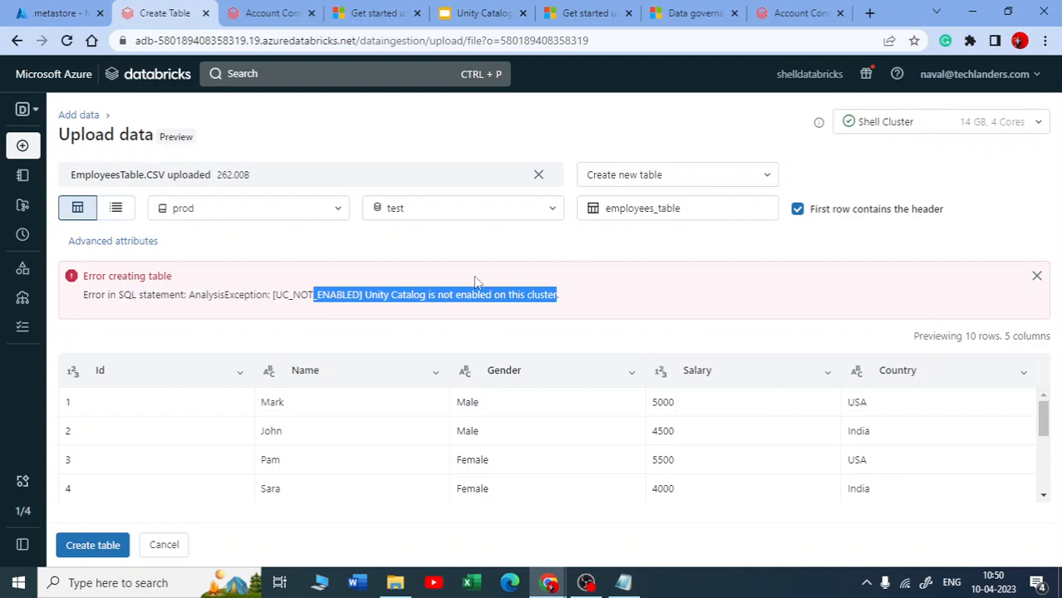
# - Examine the error message about creating employees_table on the data upload page
pyautogui.moveTo(86, 294); pyautogui.dragTo(562, 330)
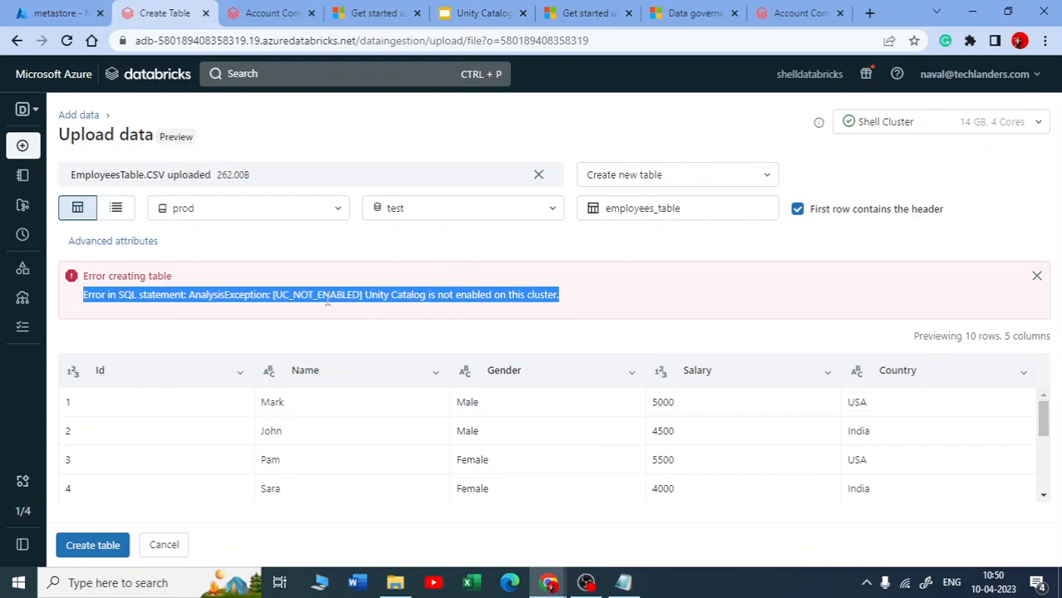
pyautogui.click(278, 309)
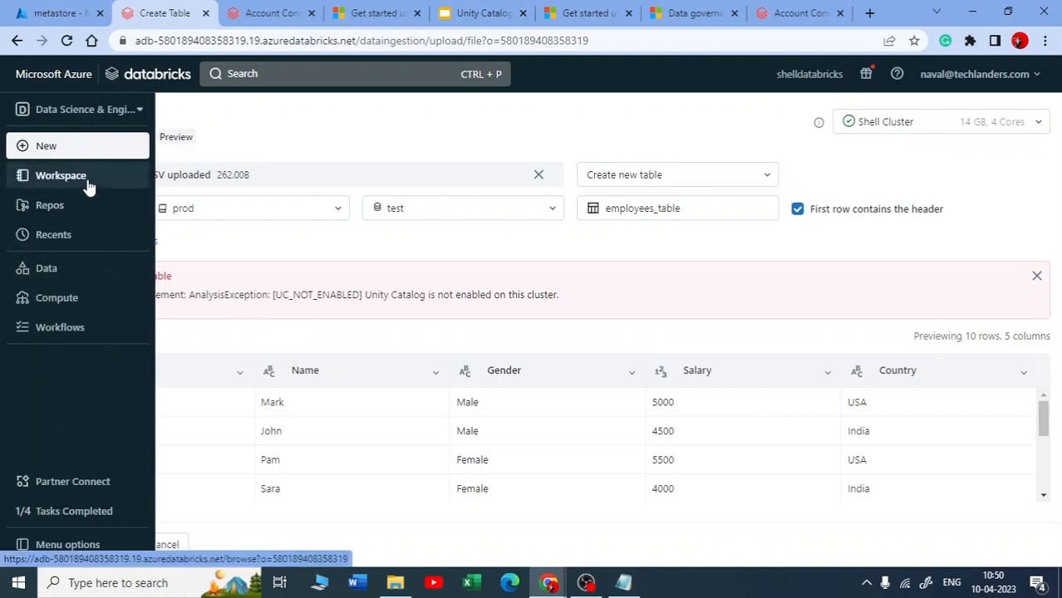
pyautogui.click(267, 13)
pyautogui.click(139, 13)
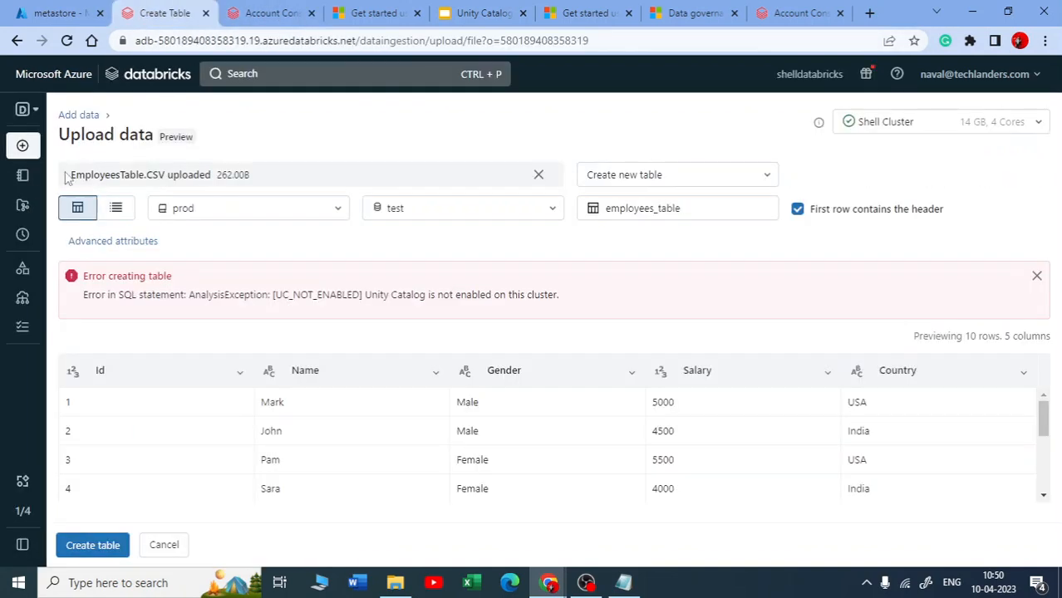
pyautogui.click(55, 178)
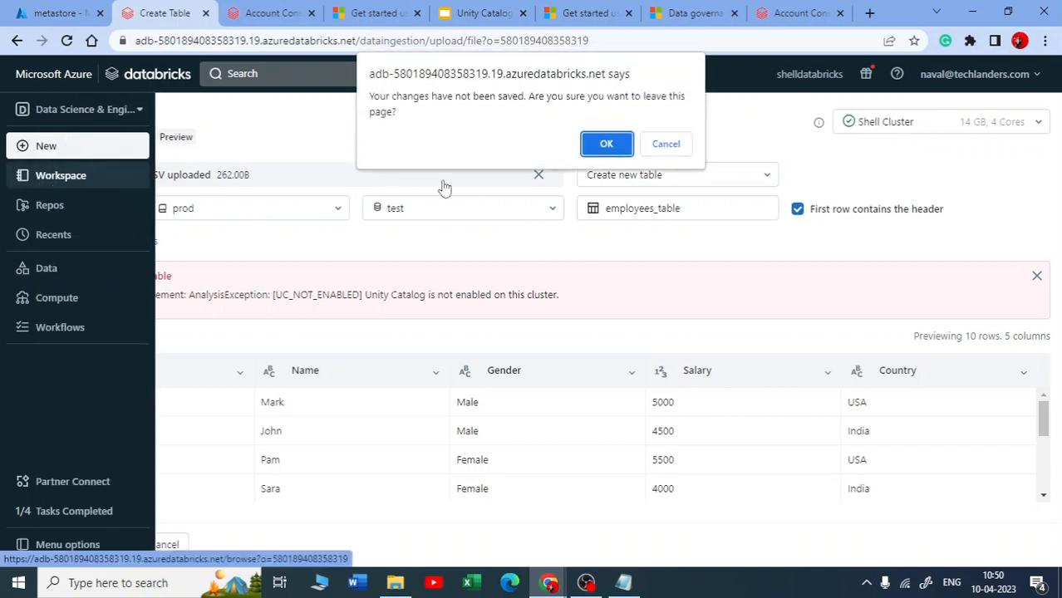
pyautogui.click(668, 144)
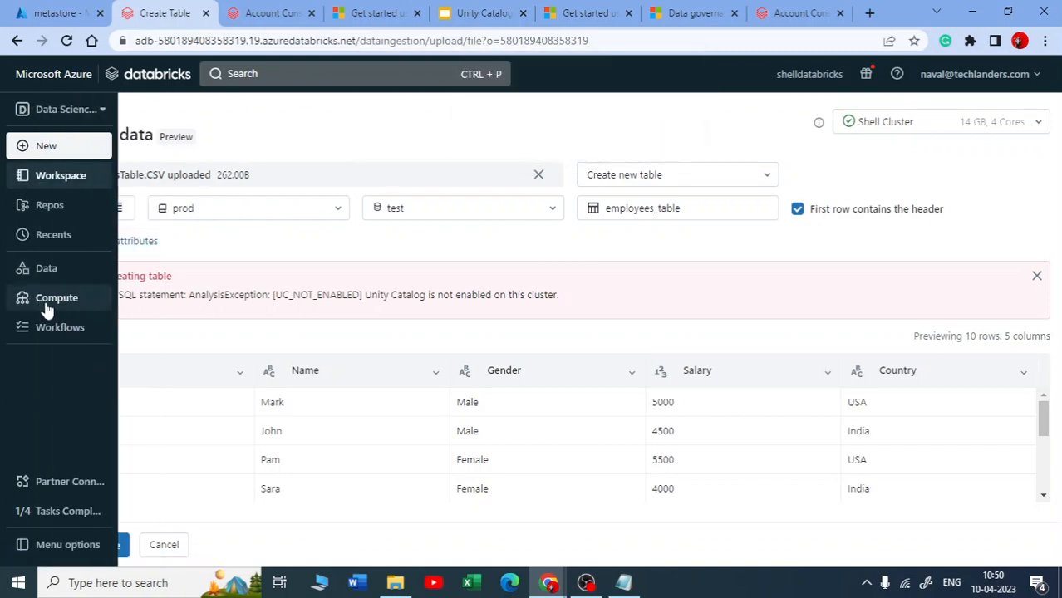
# - Open the workspace home folder in a separate browser tab, keeping the data upload page open
pyautogui.middleClick(54, 271)
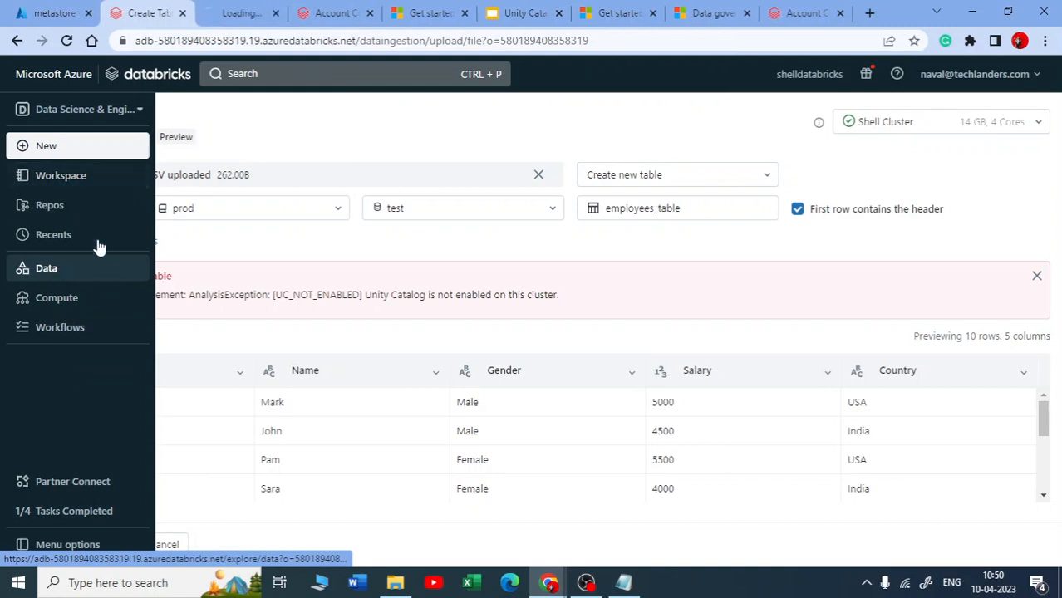
pyautogui.click(239, 13)
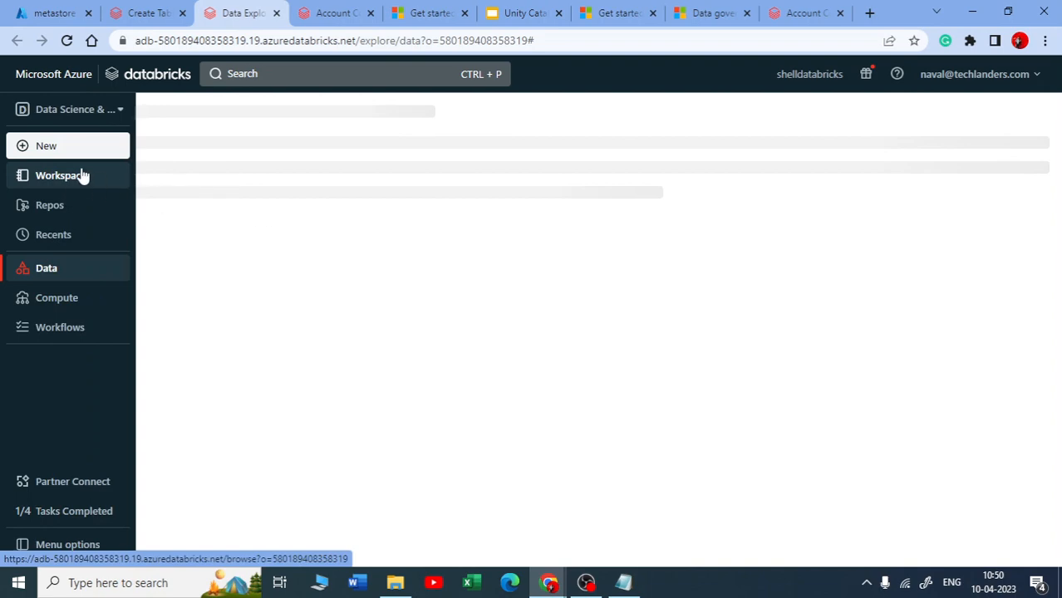
pyautogui.click(85, 174)
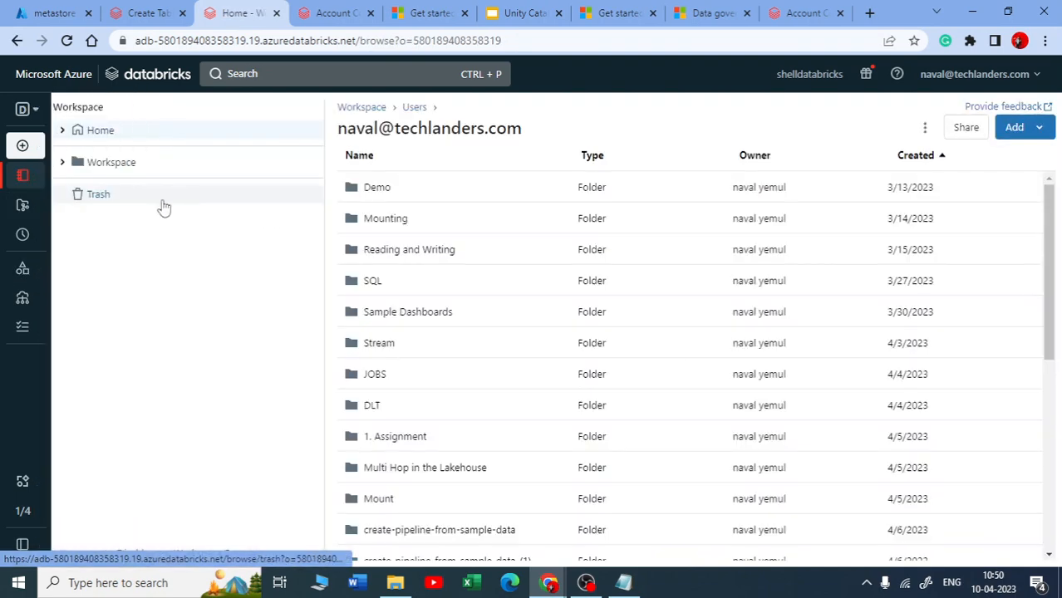
pyautogui.scroll(-3, 463, 366)
pyautogui.scroll(5, 463, 365)
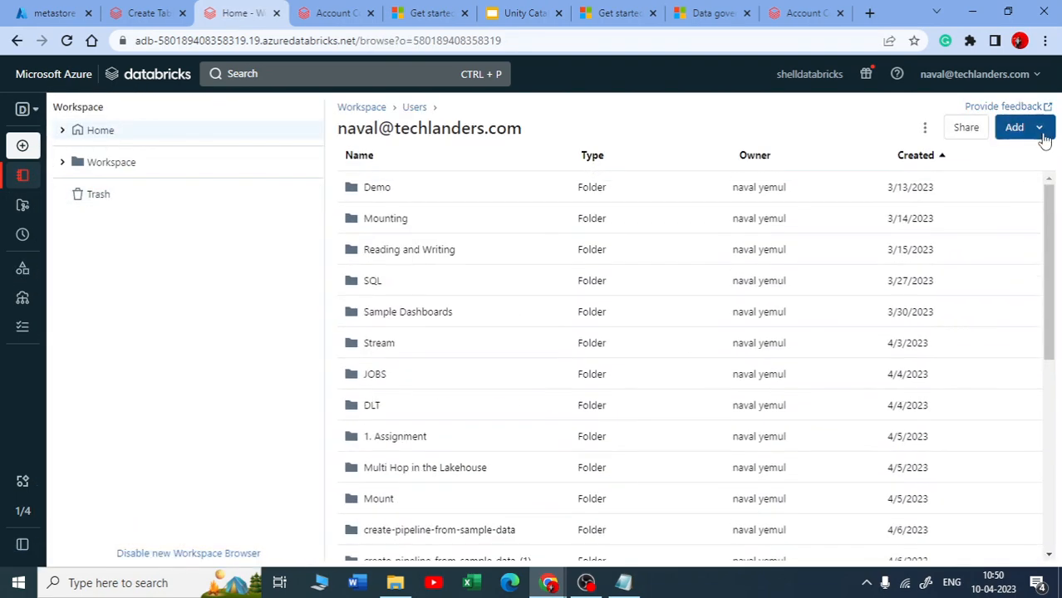
# - Create a Python notebook named Unity Catalog in the home folder, attached to Shell Cluster
pyautogui.click(1039, 133)
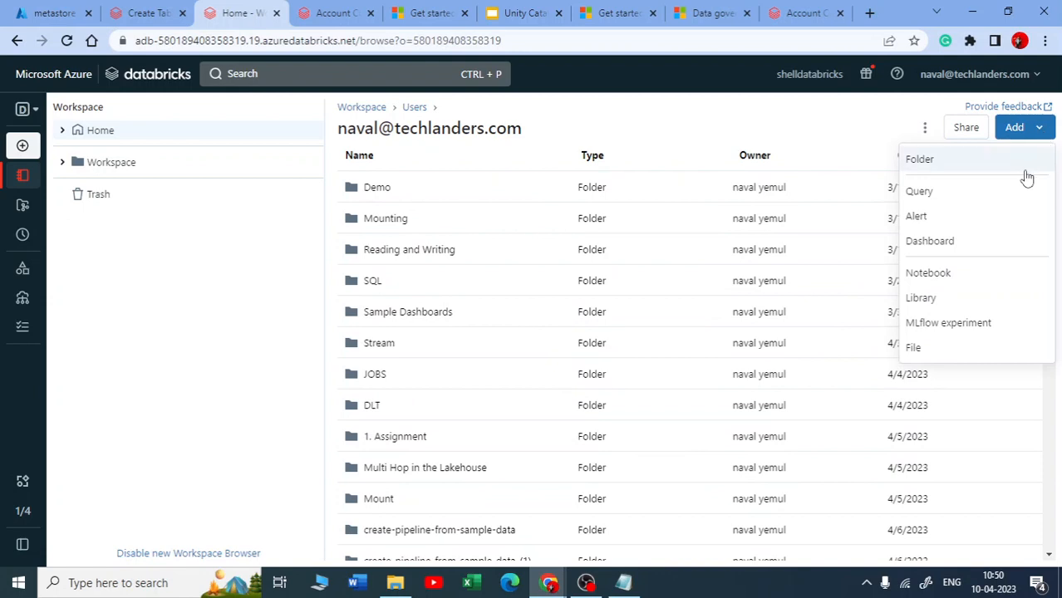
pyautogui.click(926, 274)
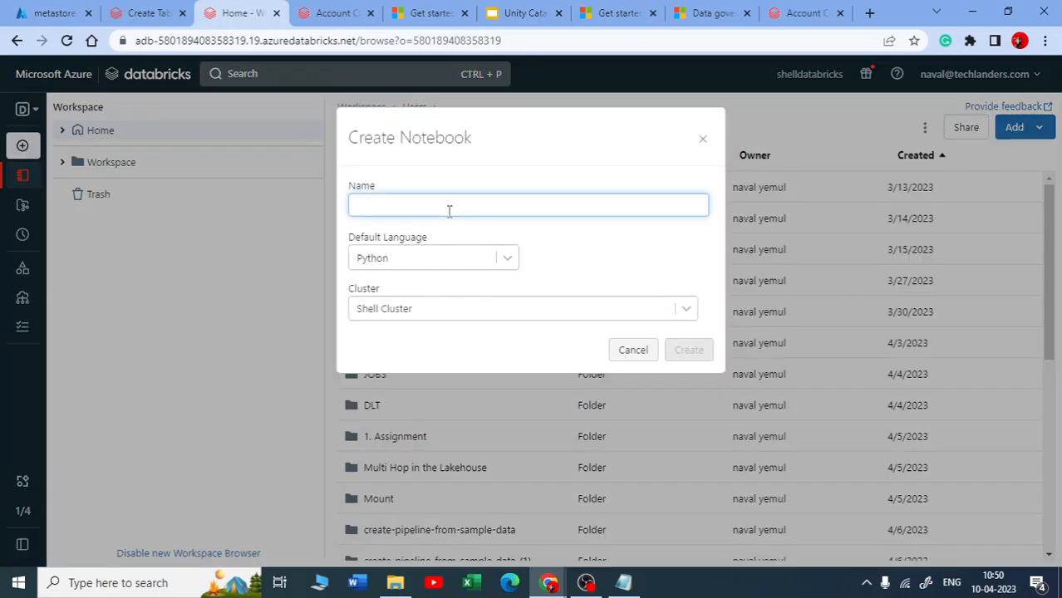
pyautogui.write('Unity Catalog')
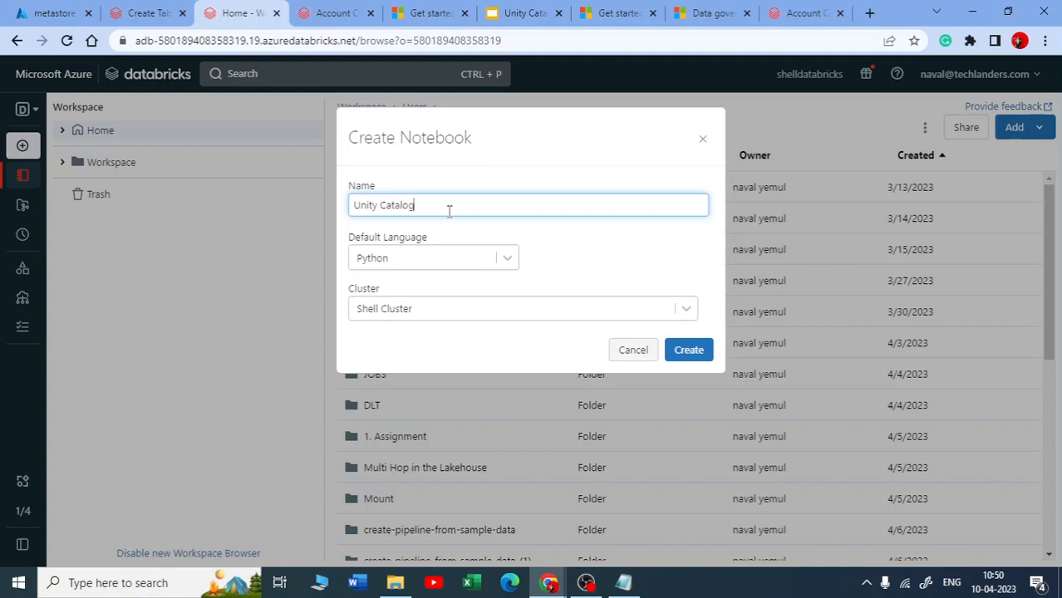
pyautogui.click(688, 350)
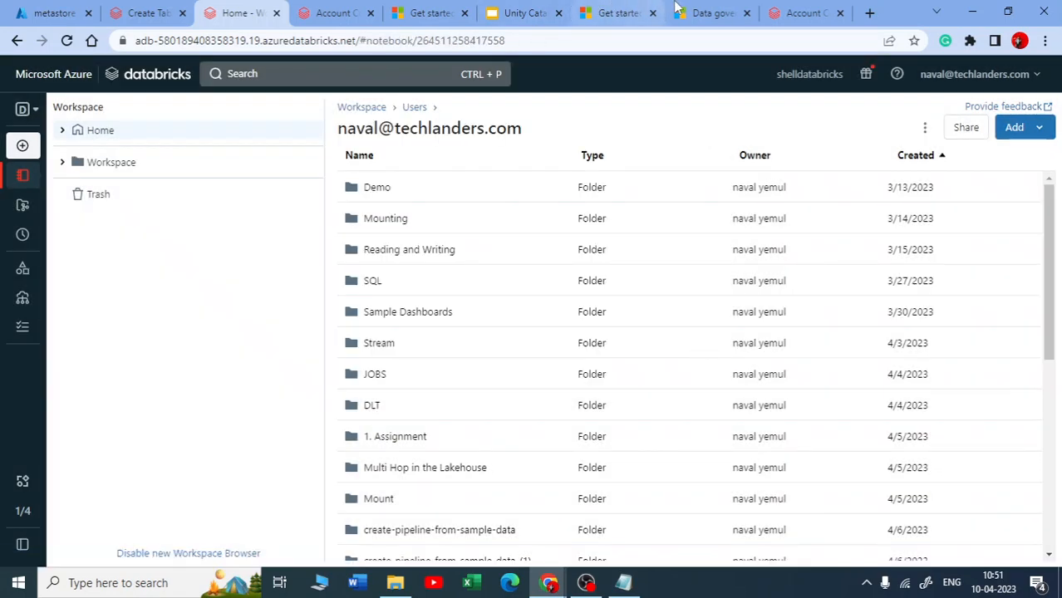
pyautogui.moveTo(432, 15); pyautogui.dragTo(0, 50)
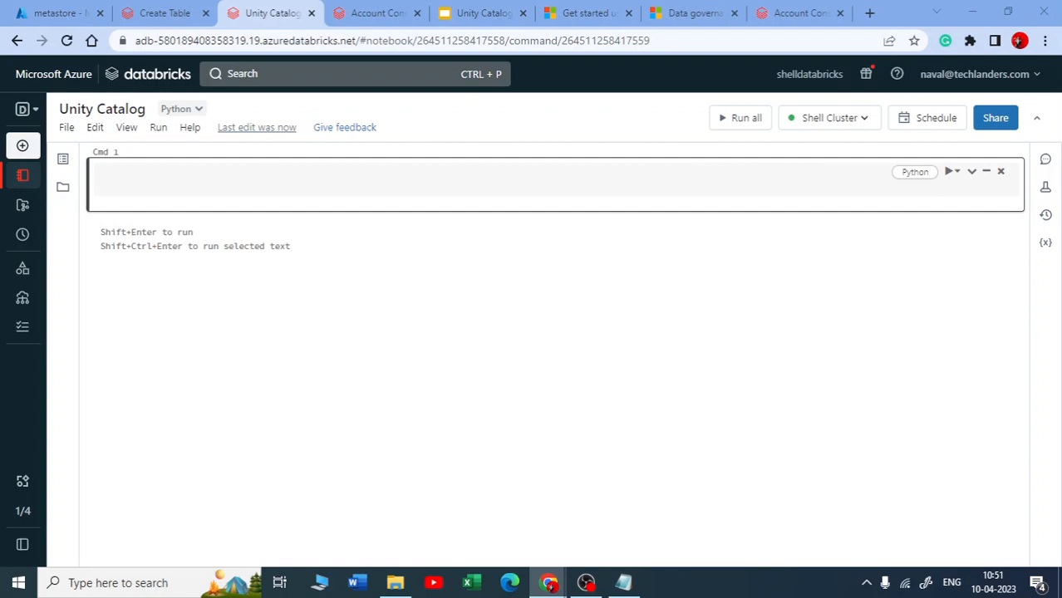
# - Change the notebook's default language to SQL
pyautogui.click(341, 184)
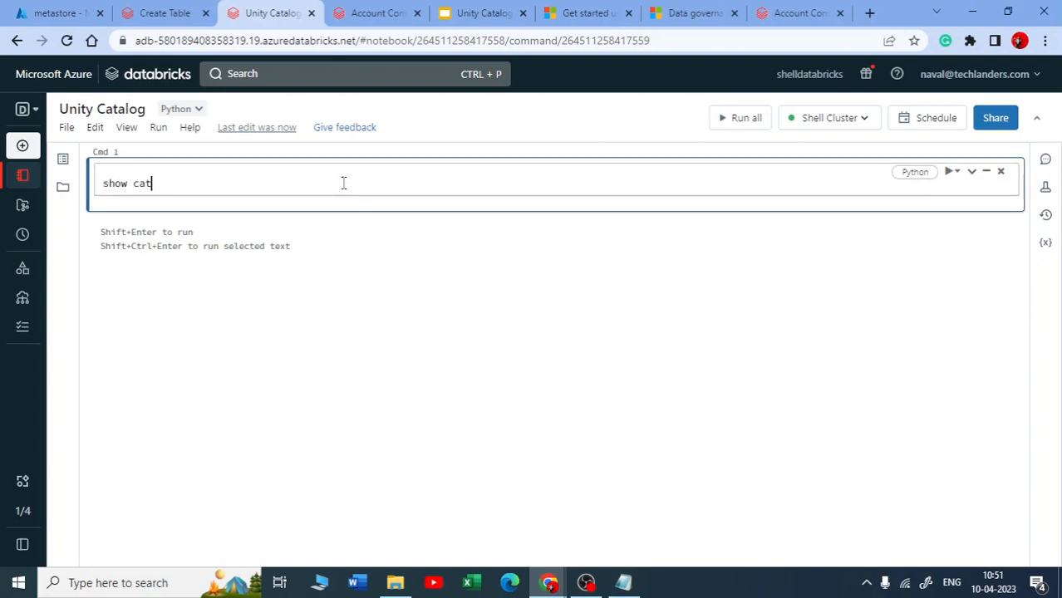
pyautogui.click(186, 110)
pyautogui.click(193, 227)
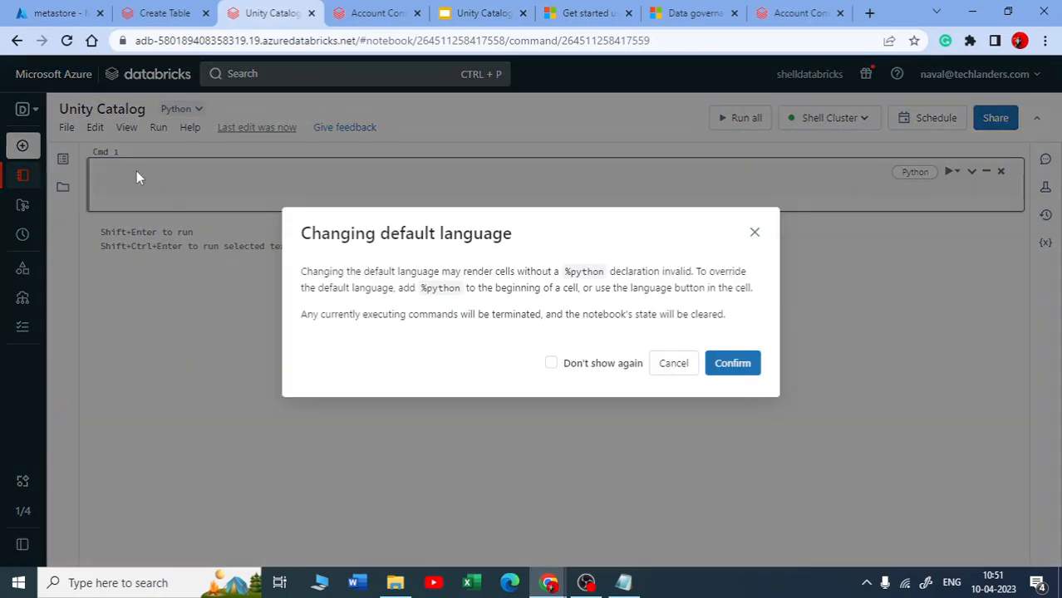
pyautogui.click(732, 363)
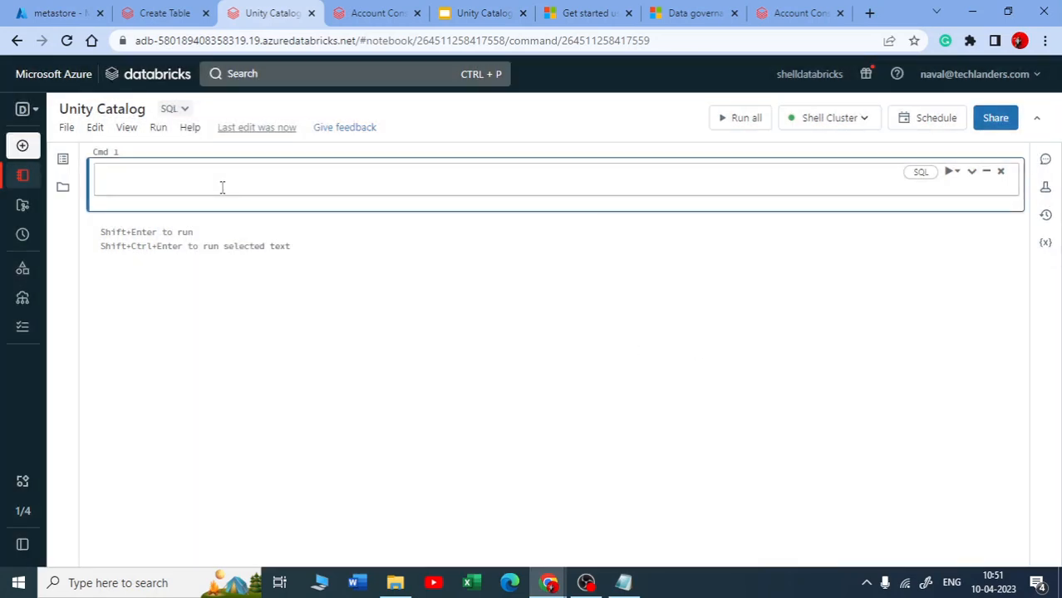
# - Run the query "show catalogs" in the notebook's first cell, correcting the keyword from singular to plural
pyautogui.write('show catalog')
pyautogui.hotkey('shift', 'Return')
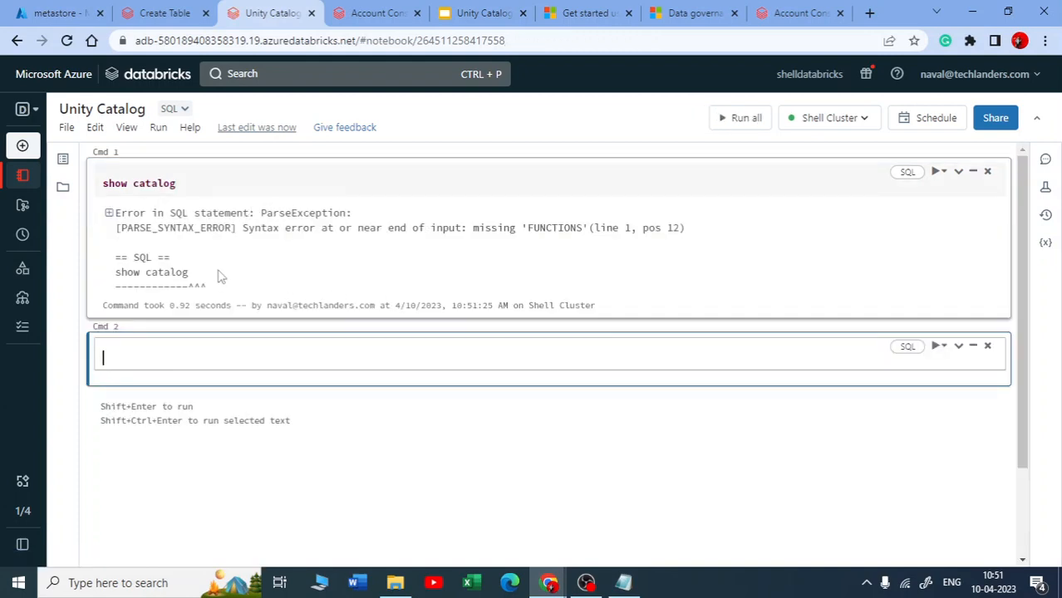
pyautogui.click(190, 187)
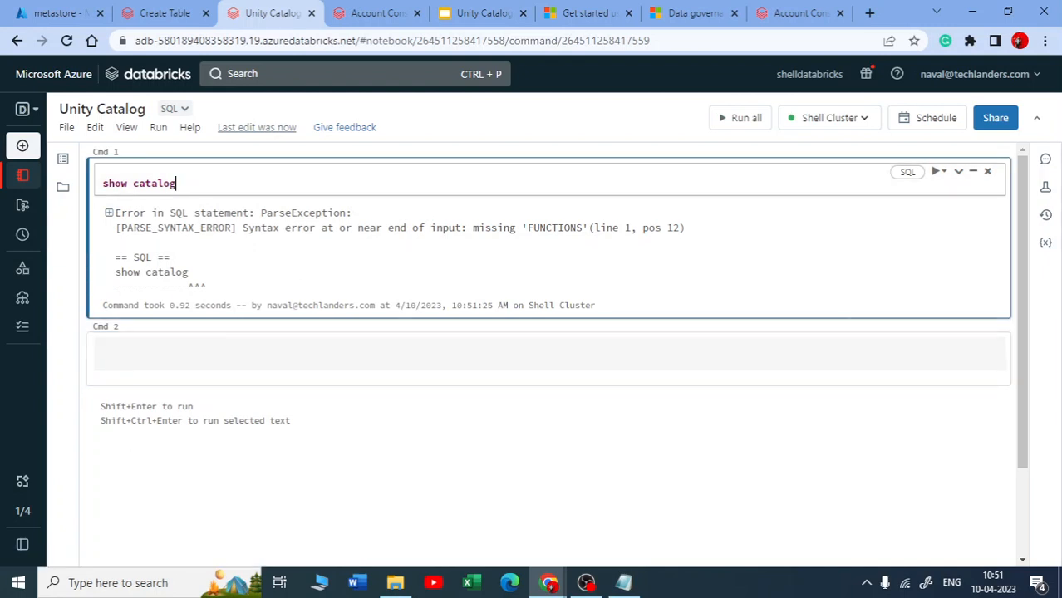
pyautogui.hotkey('alt', 'Tab')
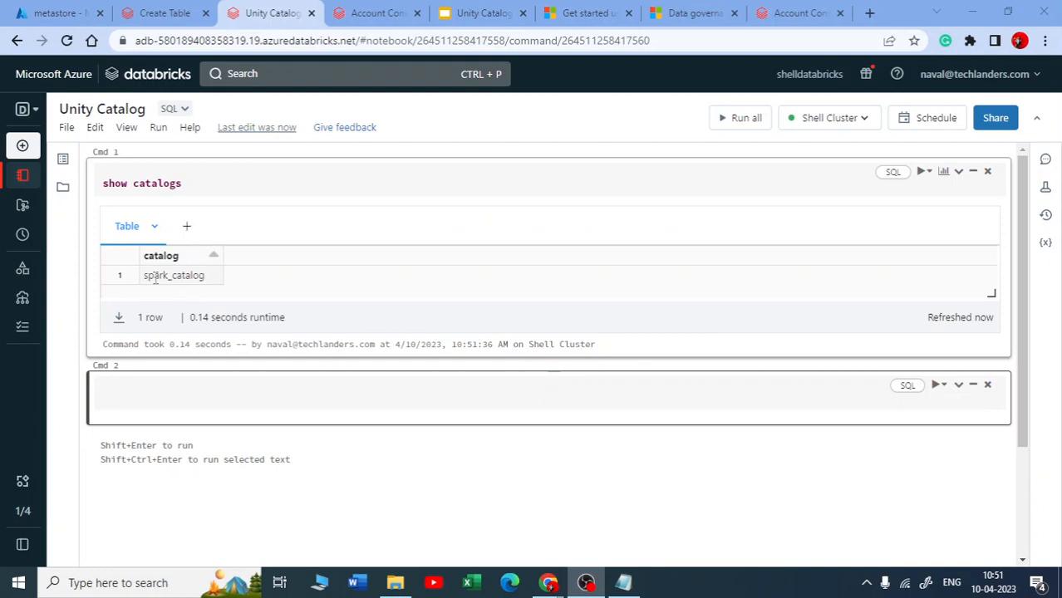
pyautogui.click(193, 185)
pyautogui.doubleClick(134, 187)
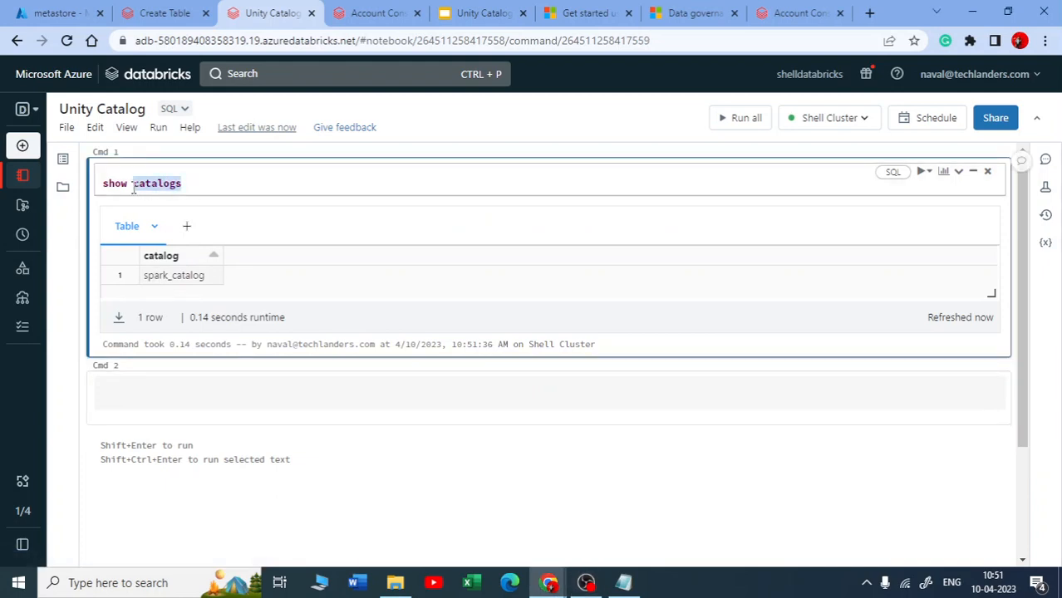
# - Try to run "create table prod.test.sample" in the second cell and examine its output
pyautogui.click(250, 397)
pyautogui.write('c')
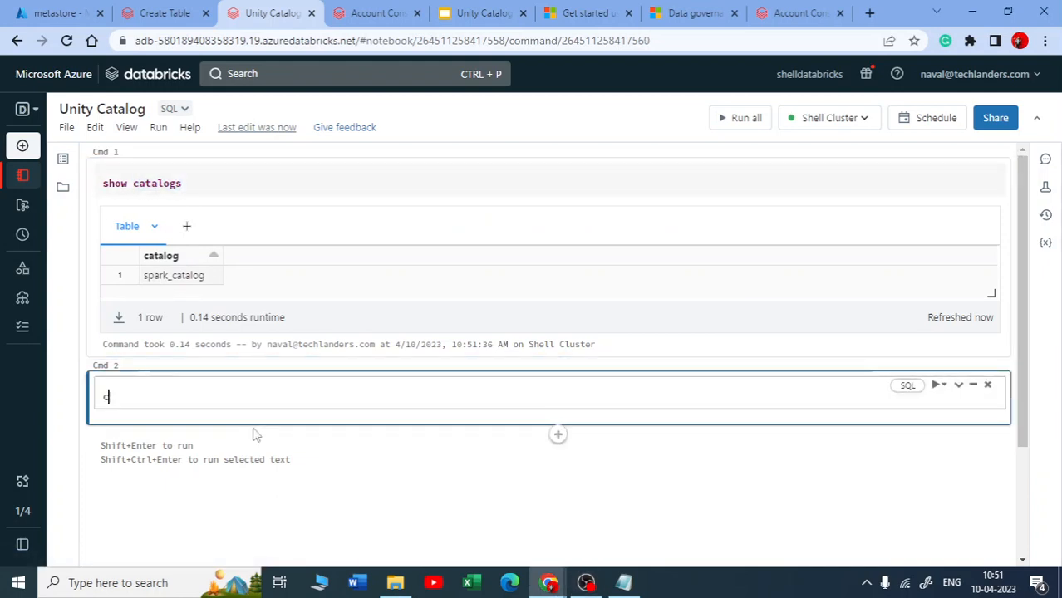
pyautogui.write('reate table ')
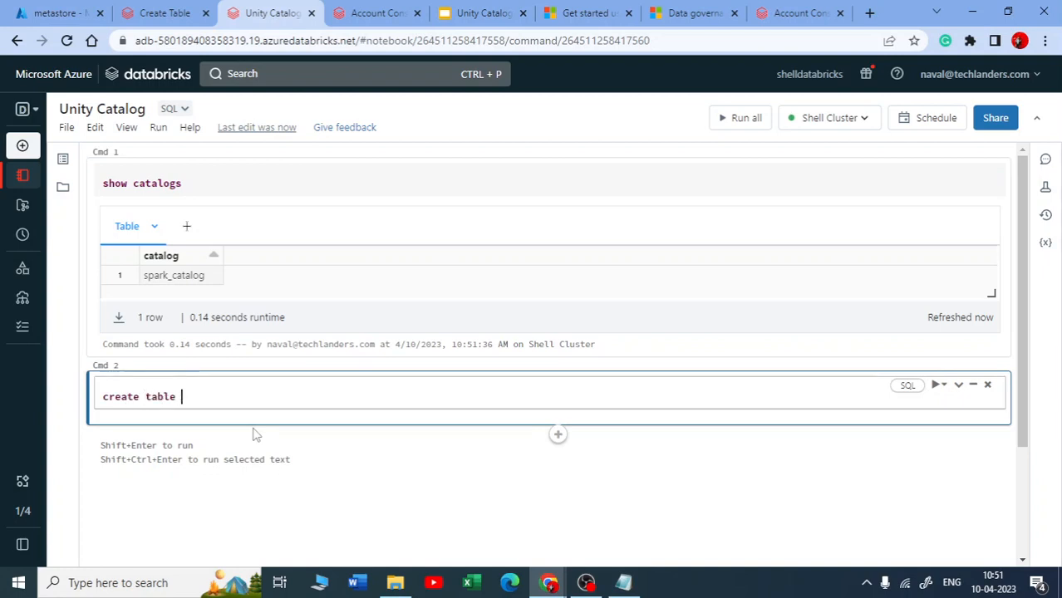
pyautogui.write('prod.t')
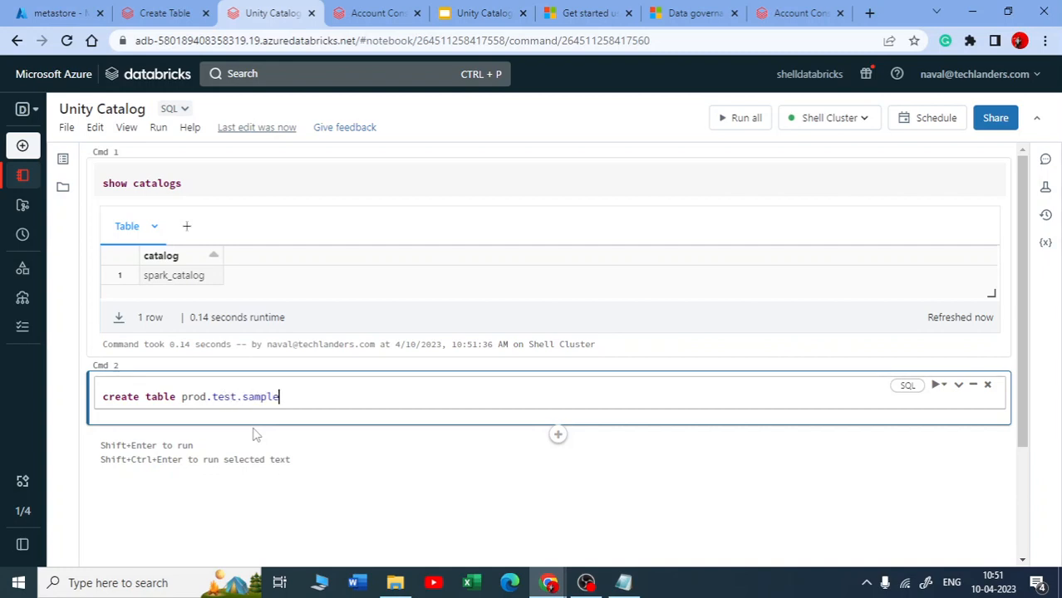
pyautogui.write('est.sample')
pyautogui.hotkey('shift', 'Return')
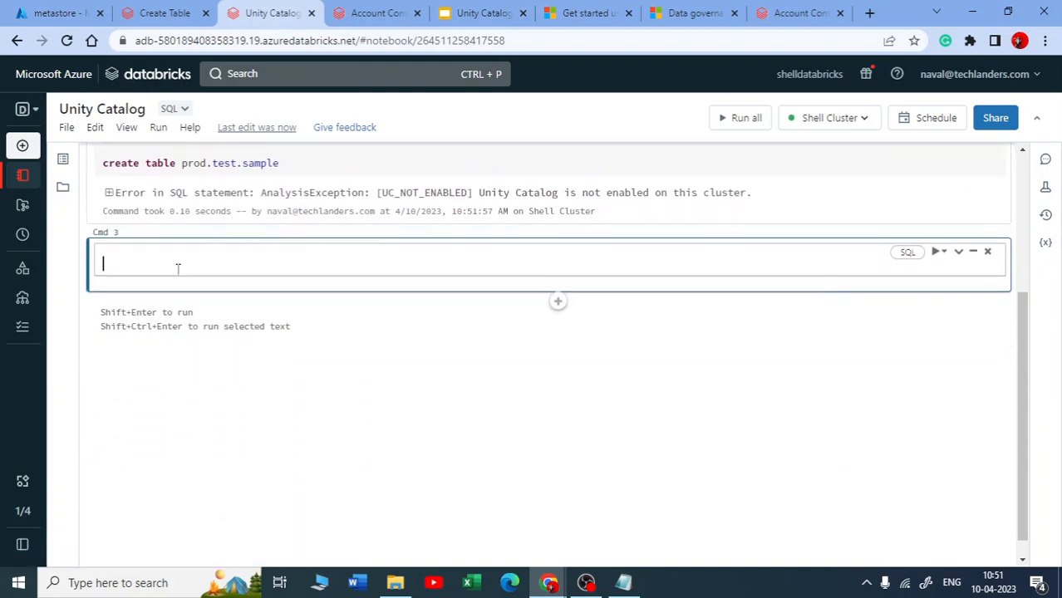
pyautogui.scroll(1, 177, 268)
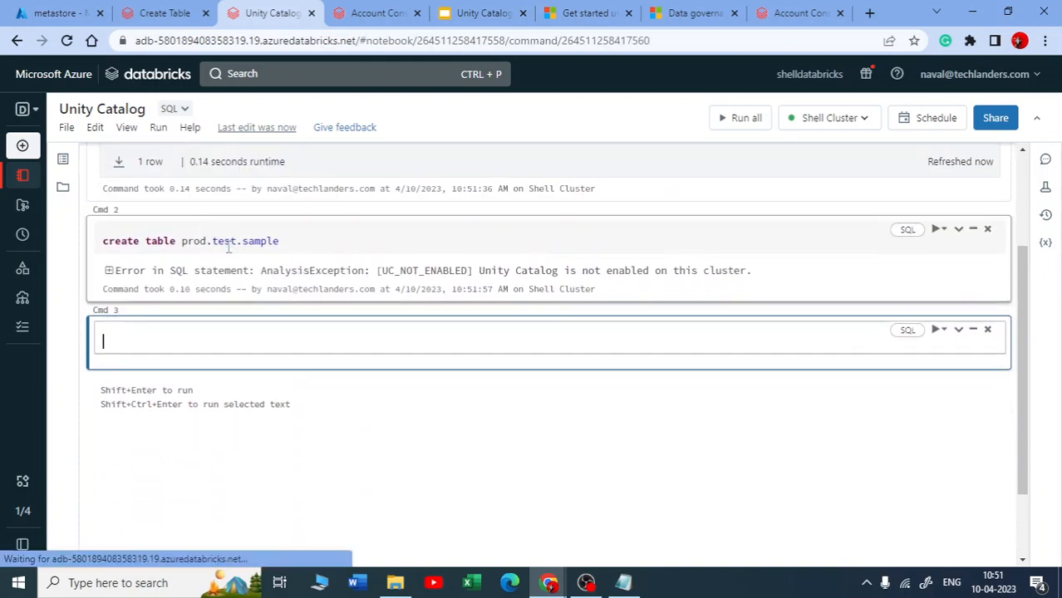
pyautogui.moveTo(207, 242); pyautogui.dragTo(688, 289)
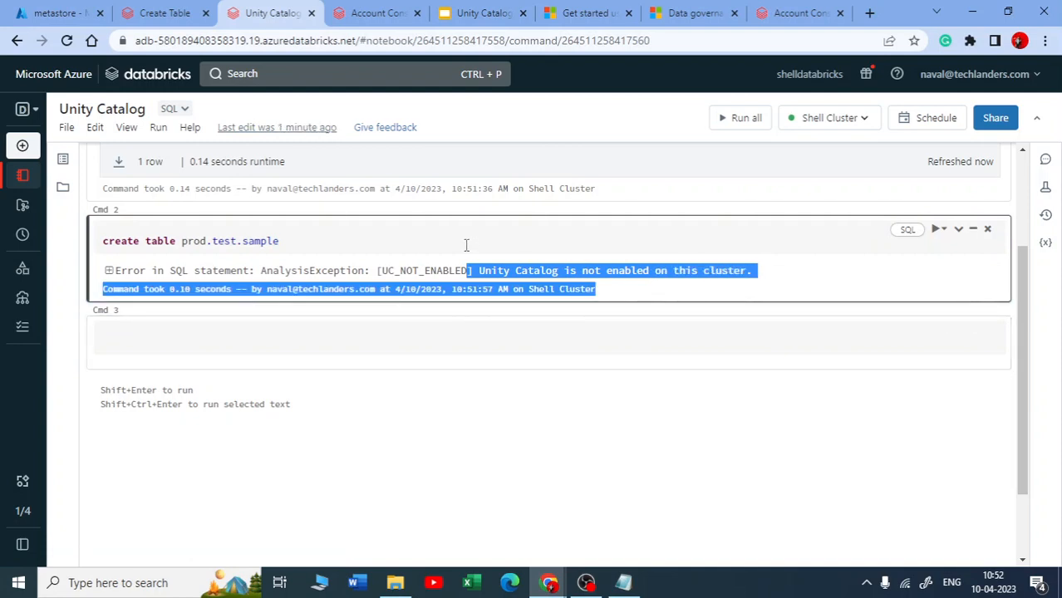
# - Open the Shell Cluster's configuration from the compute list and examine the descriptions of its access mode options
pyautogui.moveTo(47, 304)
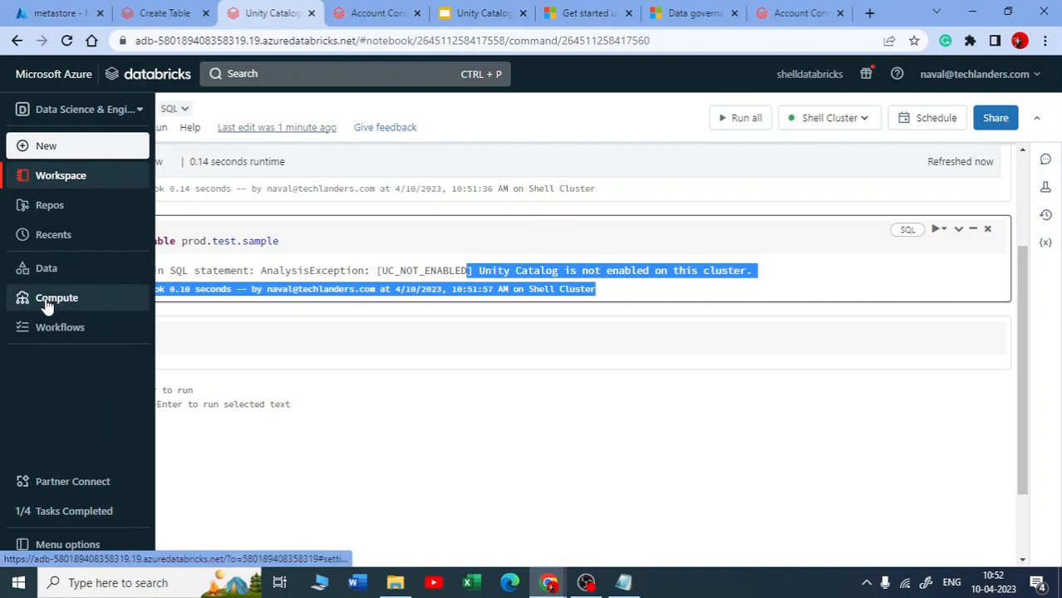
pyautogui.click(58, 298)
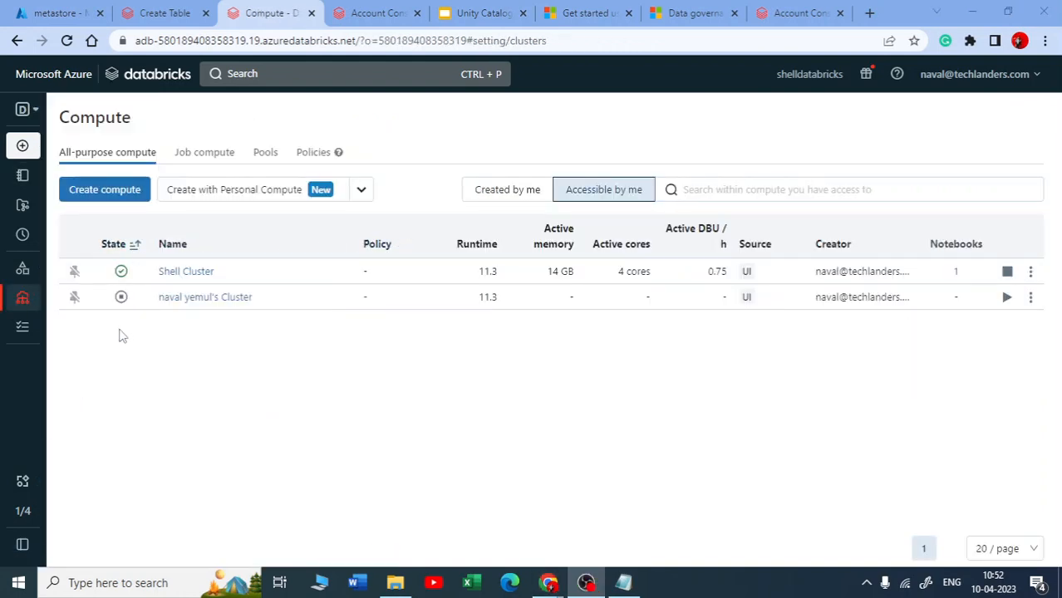
pyautogui.click(210, 274)
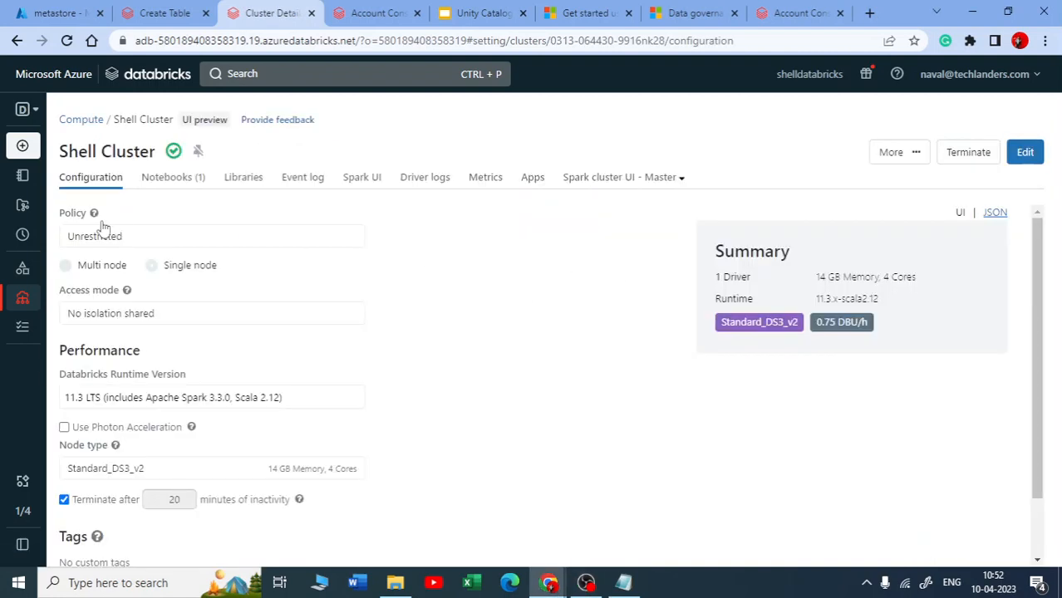
pyautogui.scroll(-2, 301, 330)
pyautogui.scroll(1, 301, 330)
pyautogui.scroll(1, 117, 309)
pyautogui.moveTo(128, 291)
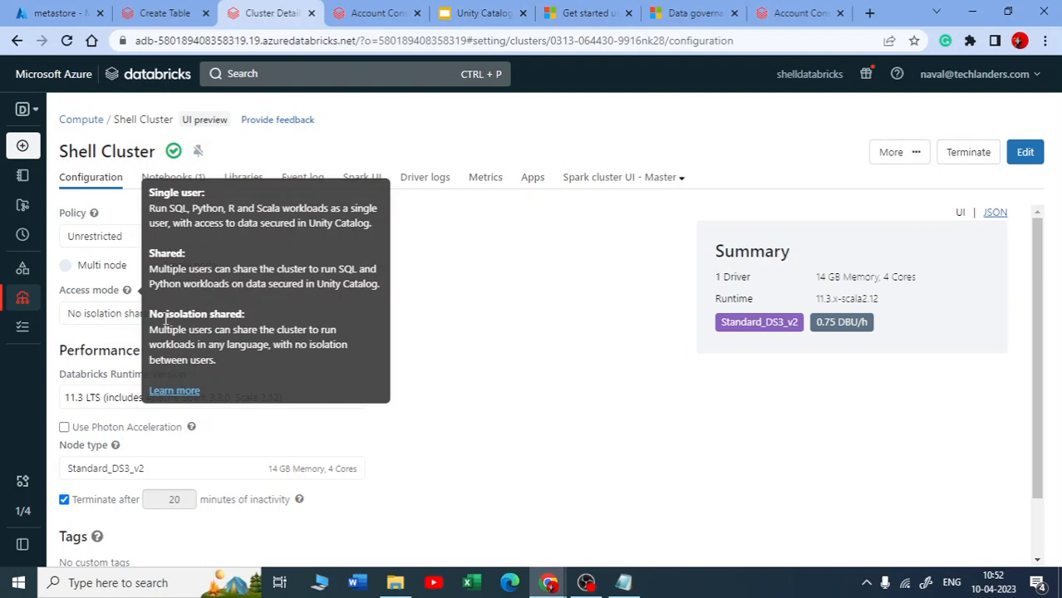
# - Read the linked documentation on cluster access modes for Unity Catalog and compare it with the Shell Cluster's access mode help
pyautogui.click(174, 390)
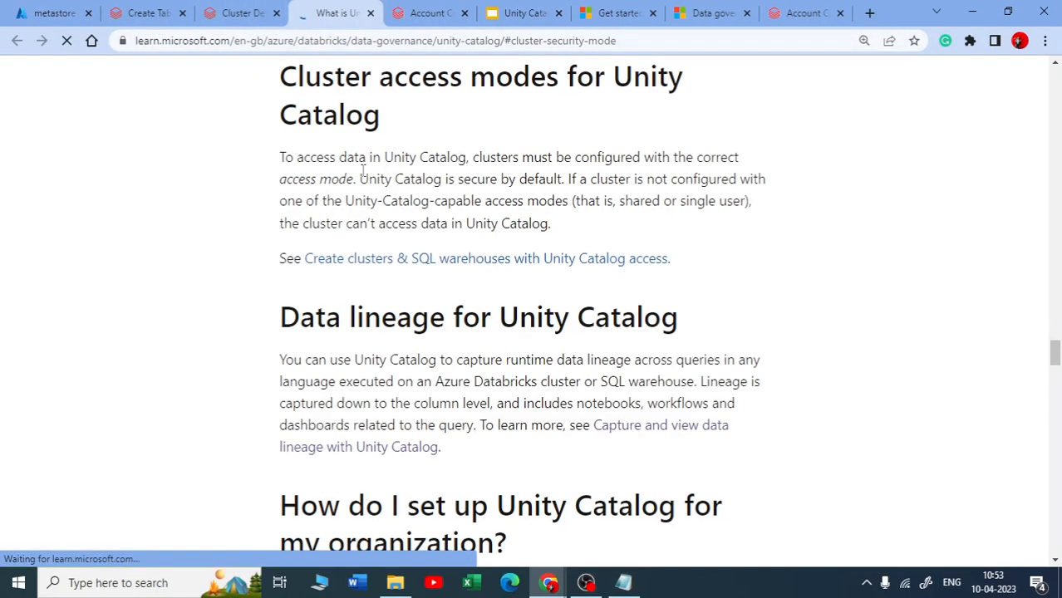
pyautogui.scroll(3, 691, 264)
pyautogui.scroll(-5, 691, 264)
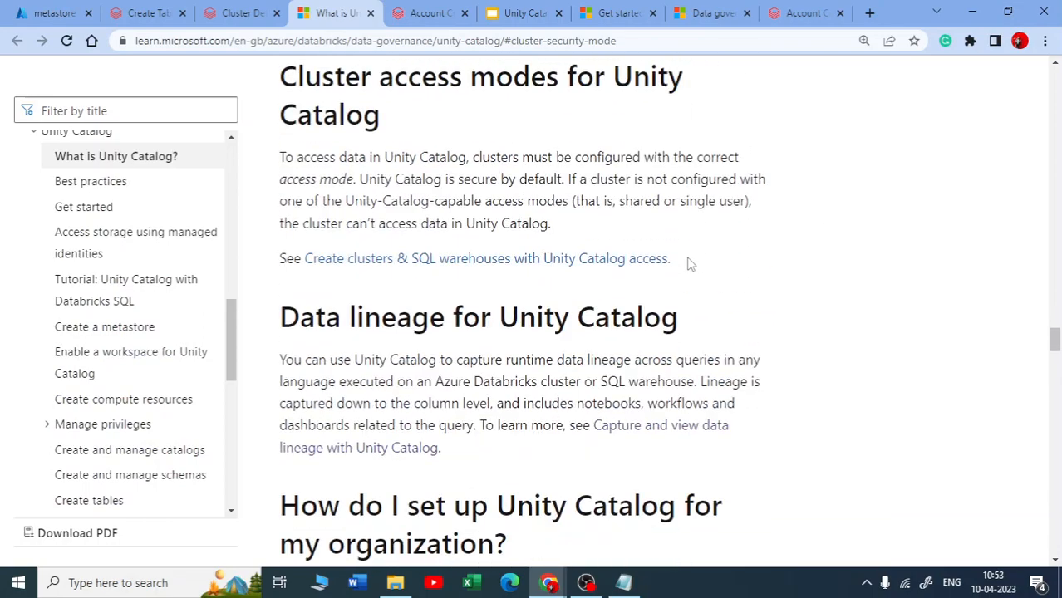
pyautogui.scroll(7, 499, 251)
pyautogui.scroll(4, 390, 218)
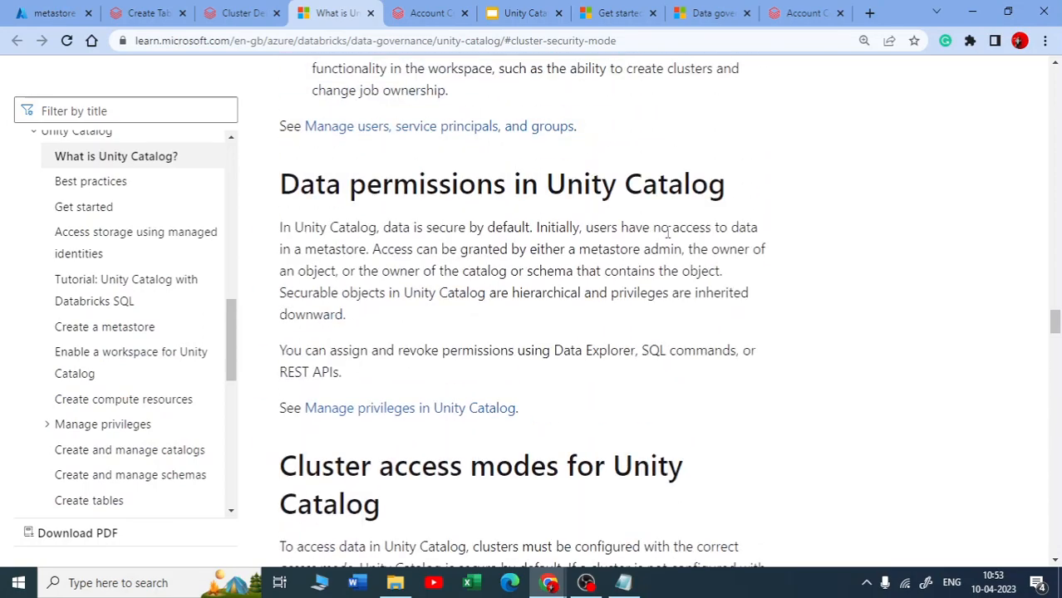
pyautogui.scroll(-4, 384, 271)
pyautogui.click(243, 13)
pyautogui.moveTo(128, 294)
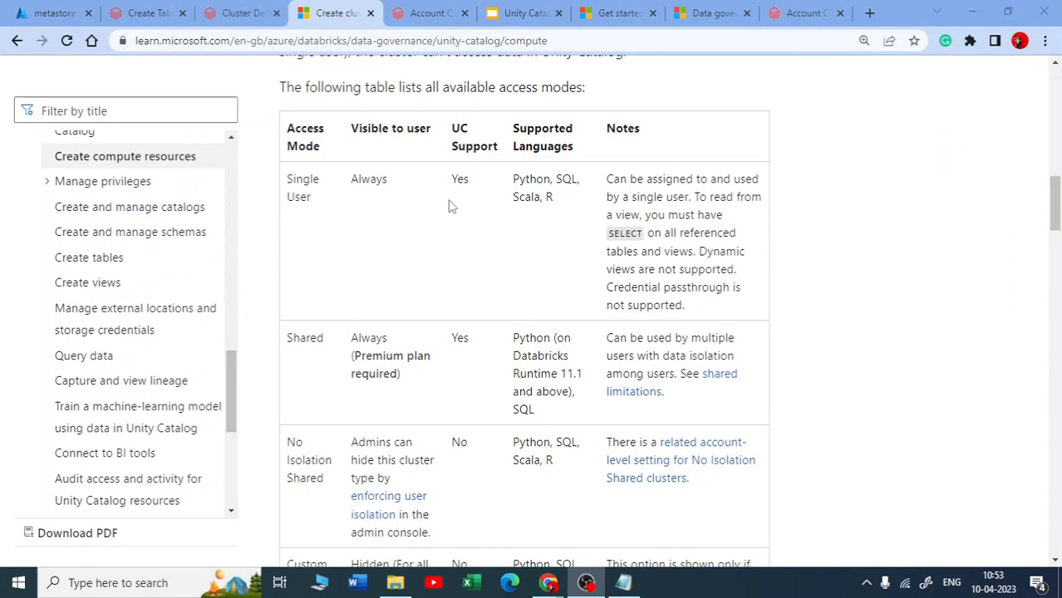
# - Read the Unity Catalog support and plan requirements of the Single User and Shared access modes in the documentation's table
pyautogui.scroll(1, 449, 207)
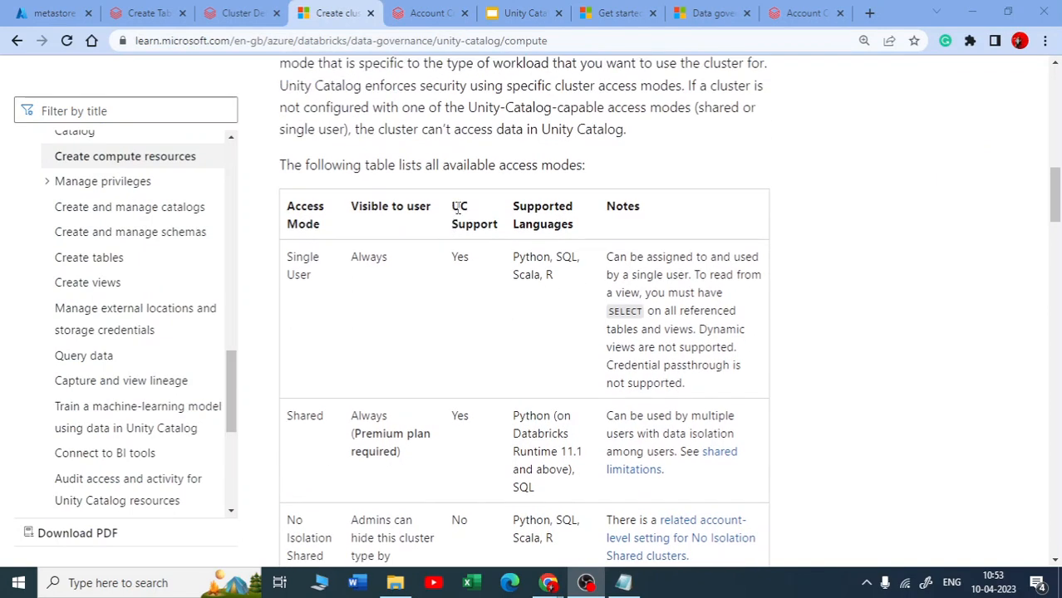
pyautogui.moveTo(456, 207); pyautogui.dragTo(470, 210)
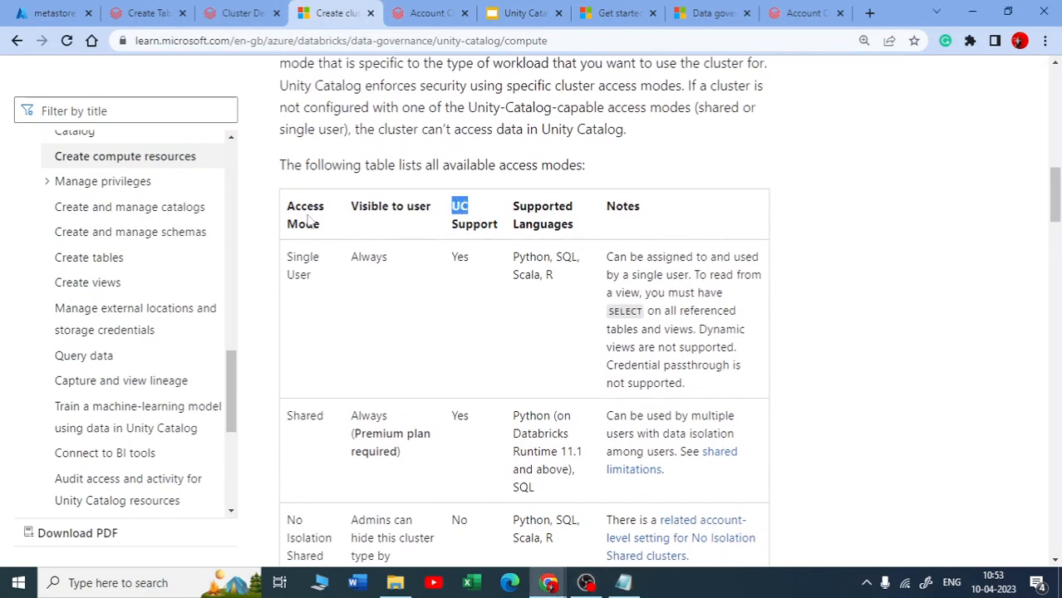
pyautogui.click(312, 282)
pyautogui.moveTo(313, 276); pyautogui.dragTo(298, 263)
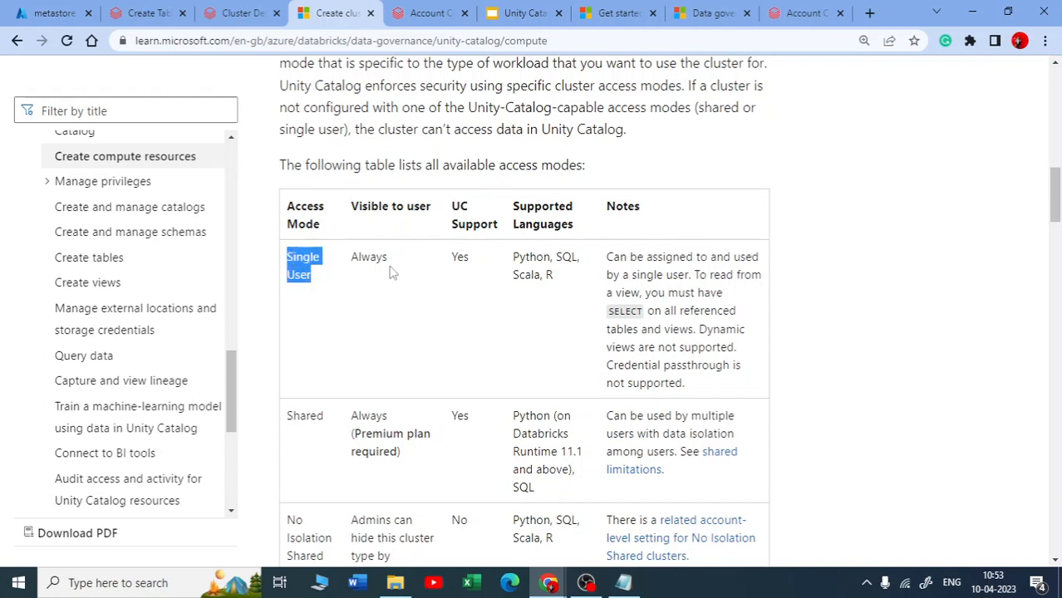
pyautogui.moveTo(464, 261); pyautogui.dragTo(451, 260)
pyautogui.scroll(-2, 323, 295)
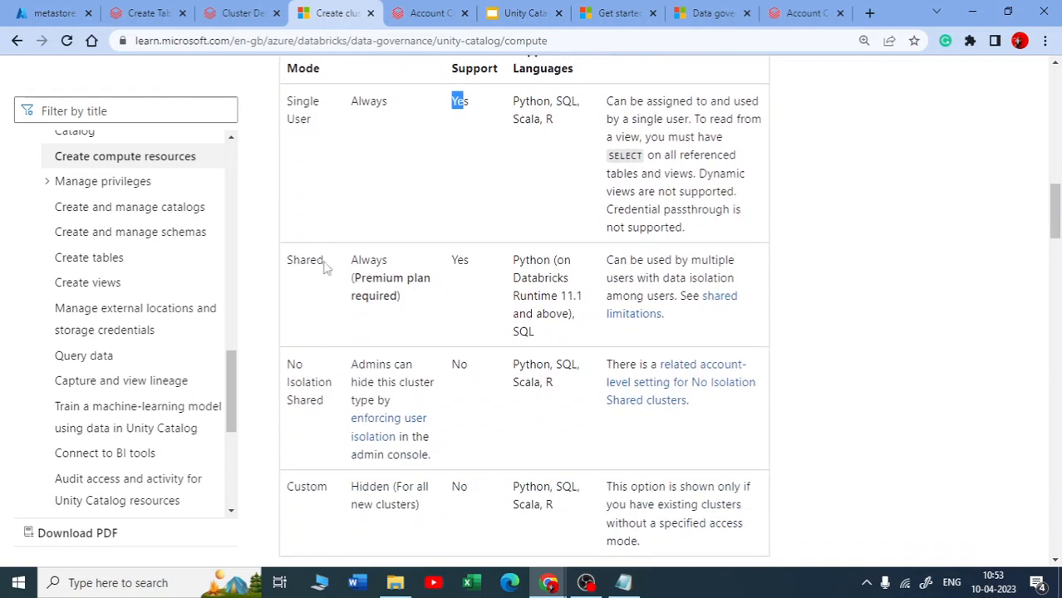
pyautogui.moveTo(325, 266); pyautogui.dragTo(286, 261)
pyautogui.scroll(-1, 424, 259)
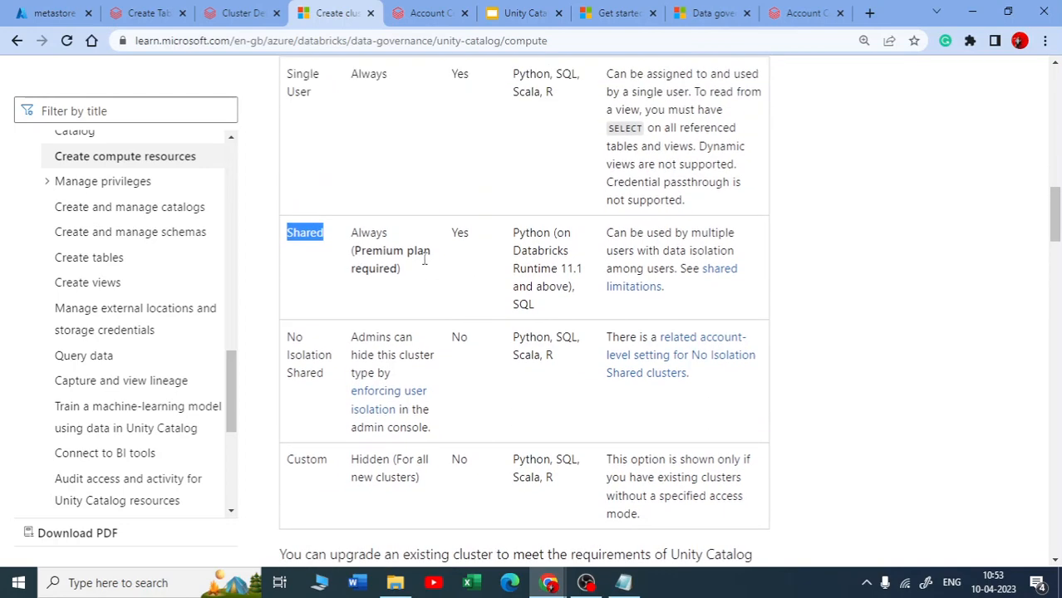
pyautogui.scroll(1, 425, 260)
pyautogui.moveTo(364, 354); pyautogui.dragTo(411, 372)
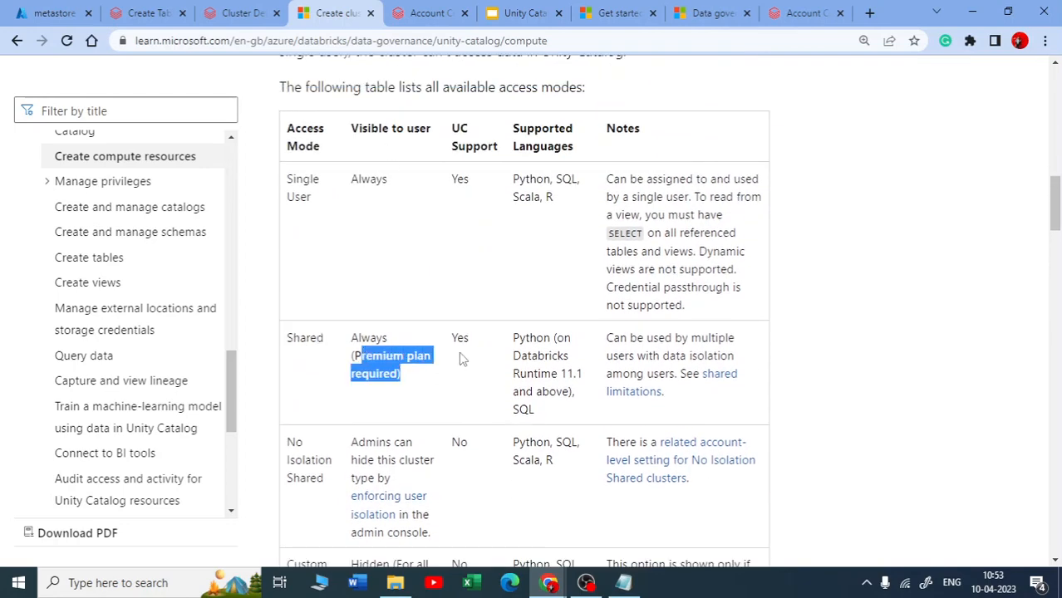
pyautogui.moveTo(470, 337); pyautogui.dragTo(451, 344)
pyautogui.scroll(-2, 451, 344)
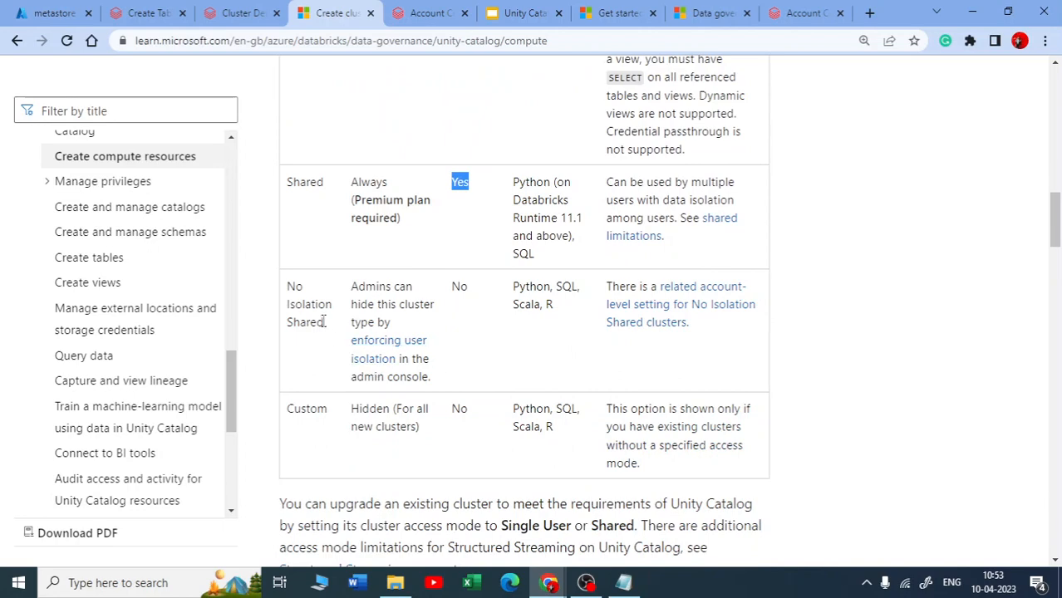
# - Check Unity Catalog support for the No Isolation Shared and Custom access modes, and reread the table creation error on the Upload data page
pyautogui.moveTo(325, 322); pyautogui.dragTo(270, 295)
pyautogui.click(510, 338)
pyautogui.moveTo(471, 286); pyautogui.dragTo(451, 288)
pyautogui.scroll(2, 456, 274)
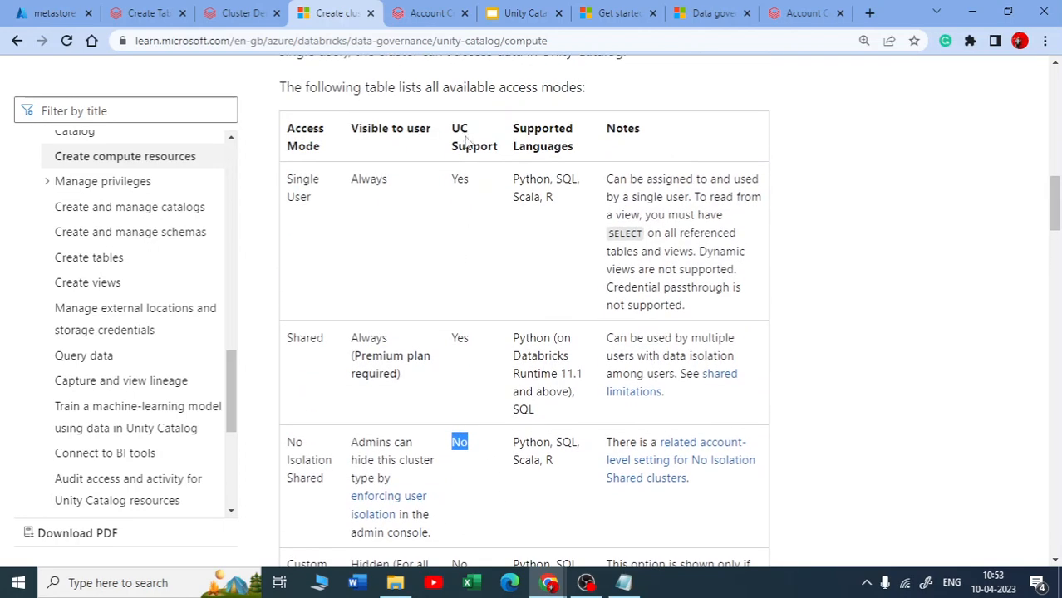
pyautogui.scroll(-1, 479, 475)
pyautogui.moveTo(457, 484); pyautogui.dragTo(469, 487)
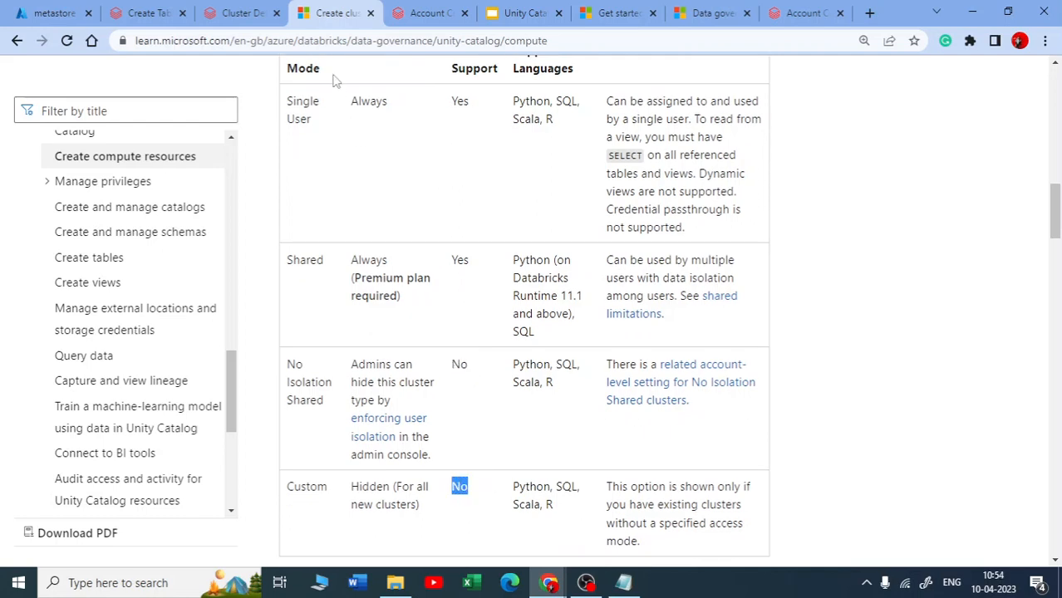
pyautogui.click(166, 8)
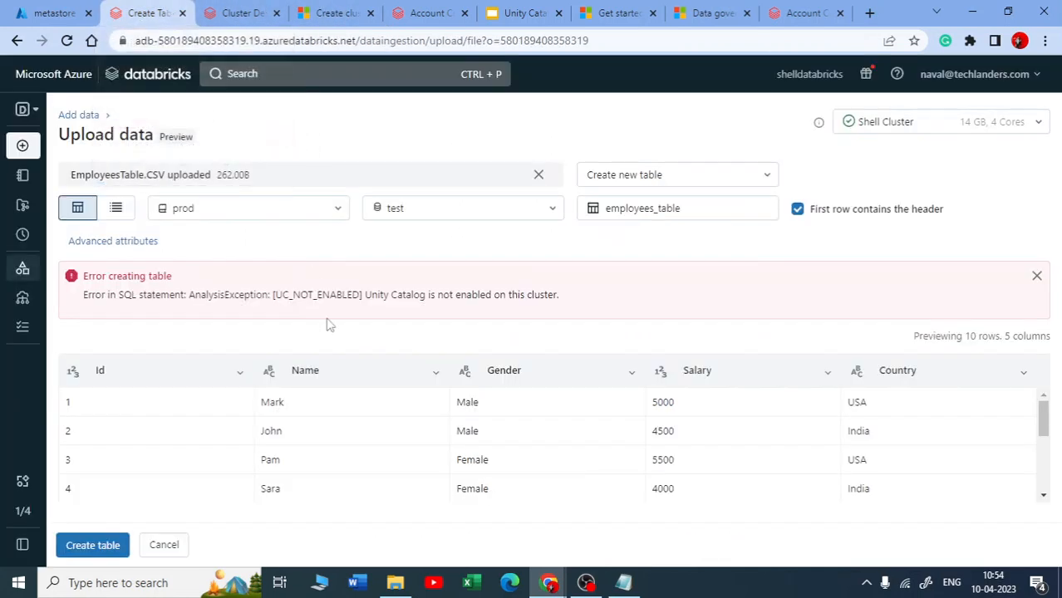
pyautogui.moveTo(274, 296); pyautogui.dragTo(570, 308)
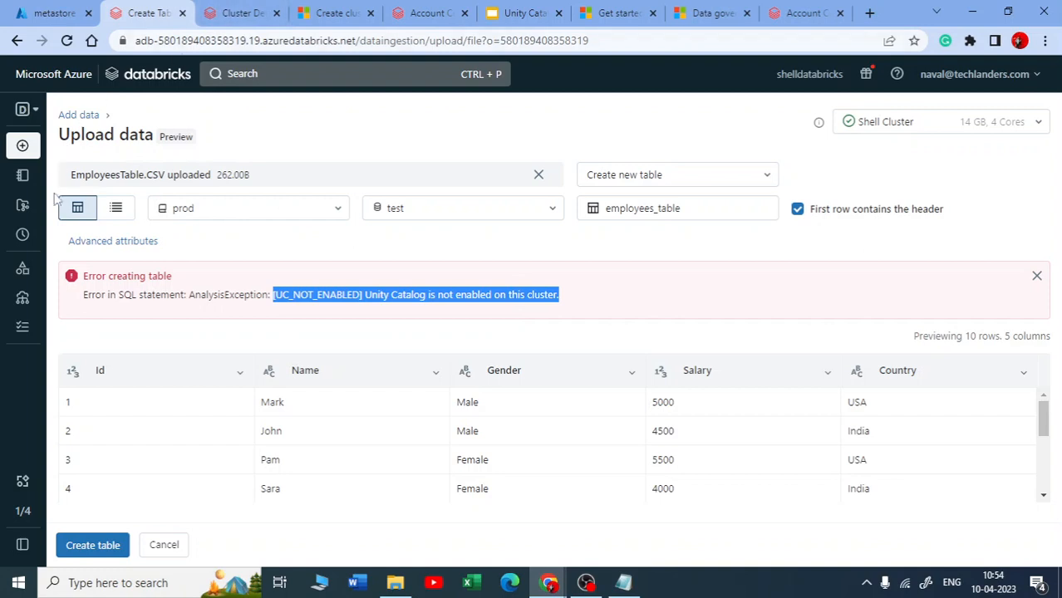
# - Open the stopped single-user cluster from the compute list and start it
pyautogui.click(236, 13)
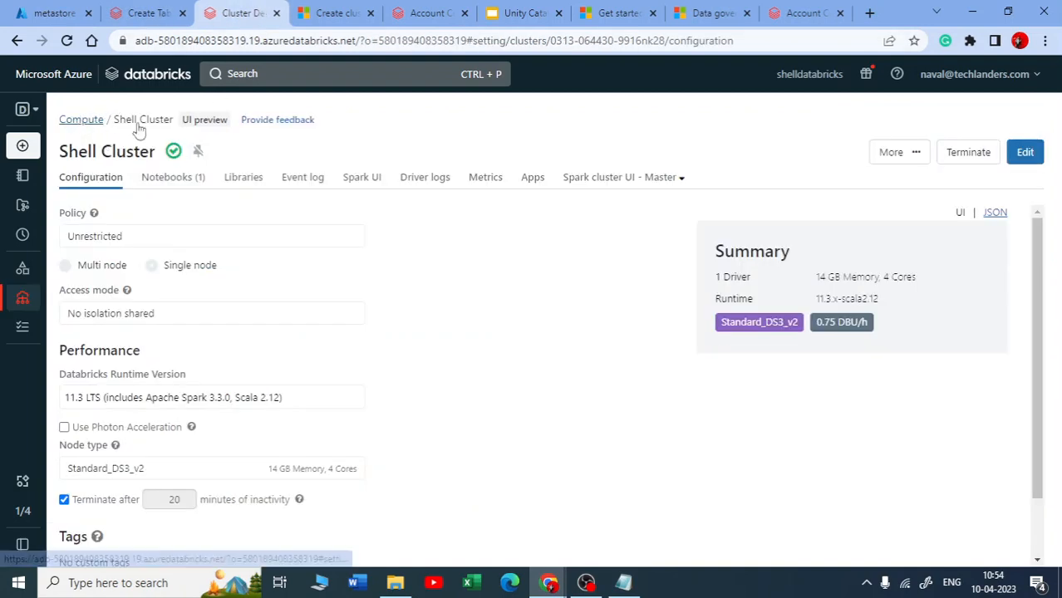
pyautogui.click(93, 123)
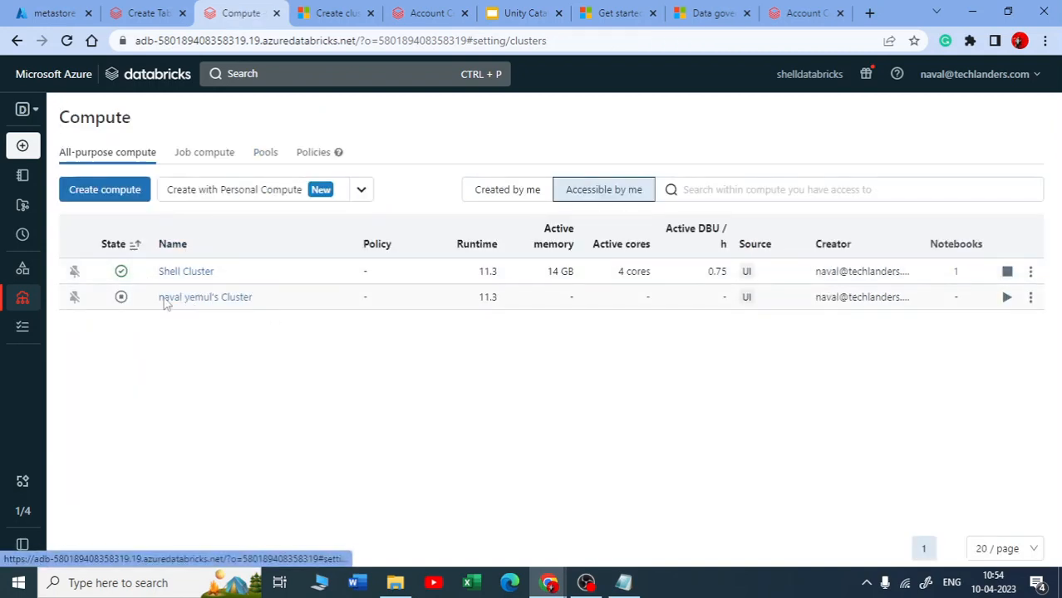
pyautogui.click(194, 298)
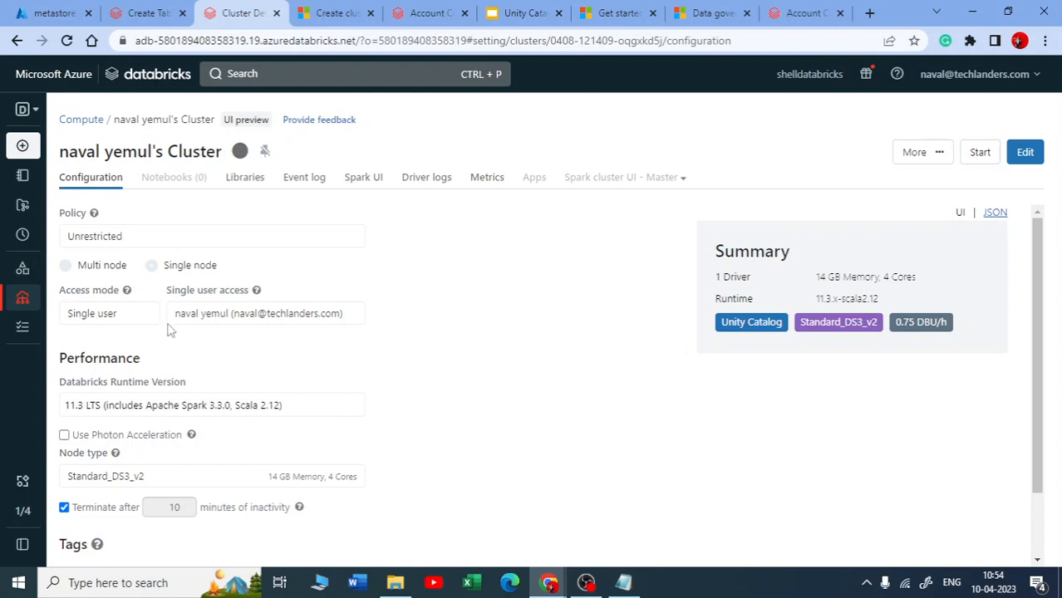
pyautogui.click(974, 158)
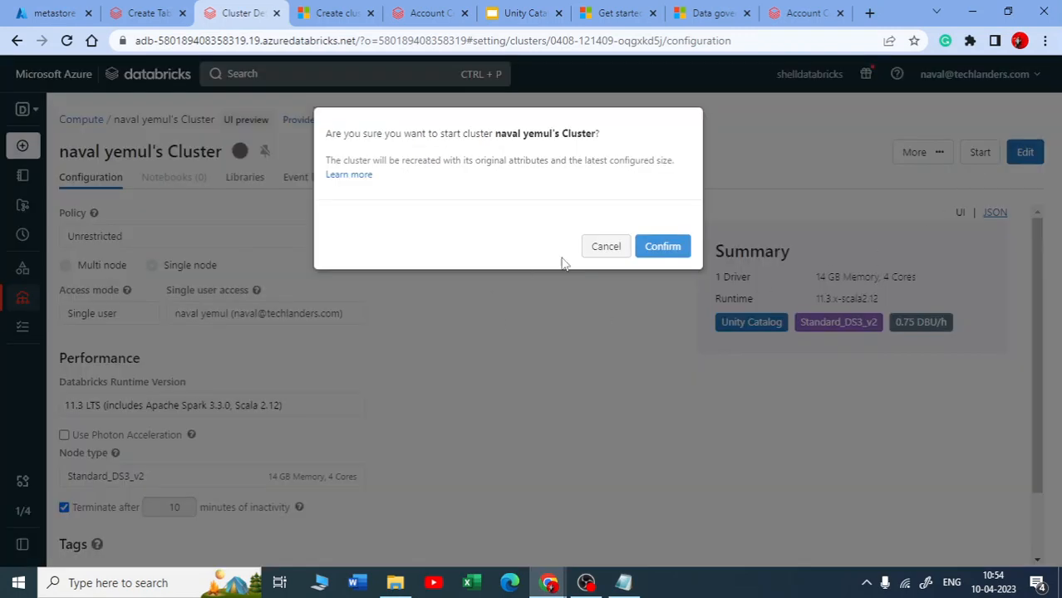
pyautogui.click(664, 250)
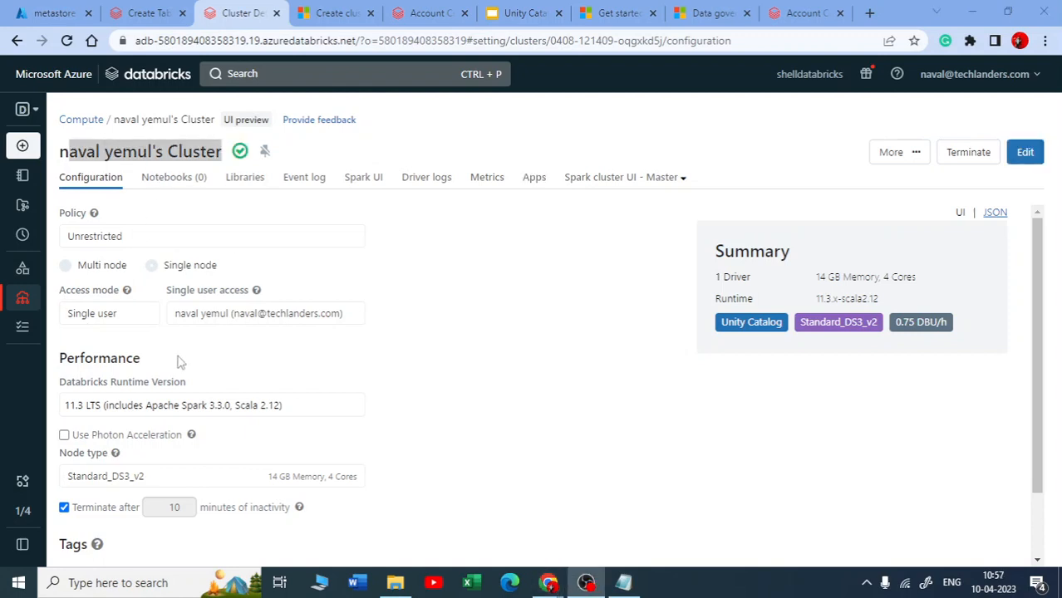
# - Switch the data upload to the single-user cluster and create employees_table in the test schema of the prod catalog
pyautogui.moveTo(126, 297)
pyautogui.click(152, 13)
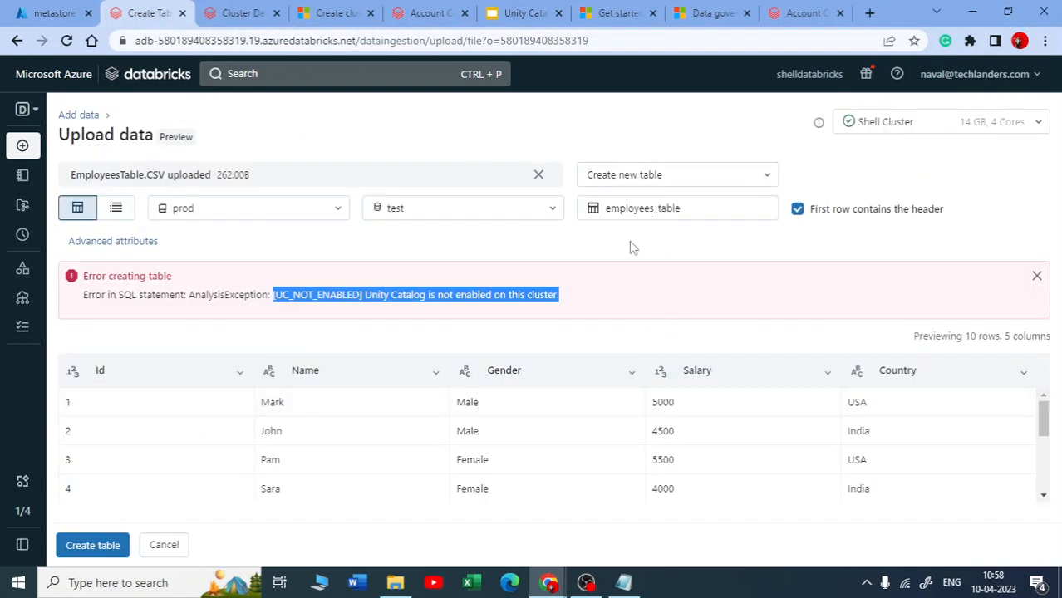
pyautogui.click(1041, 124)
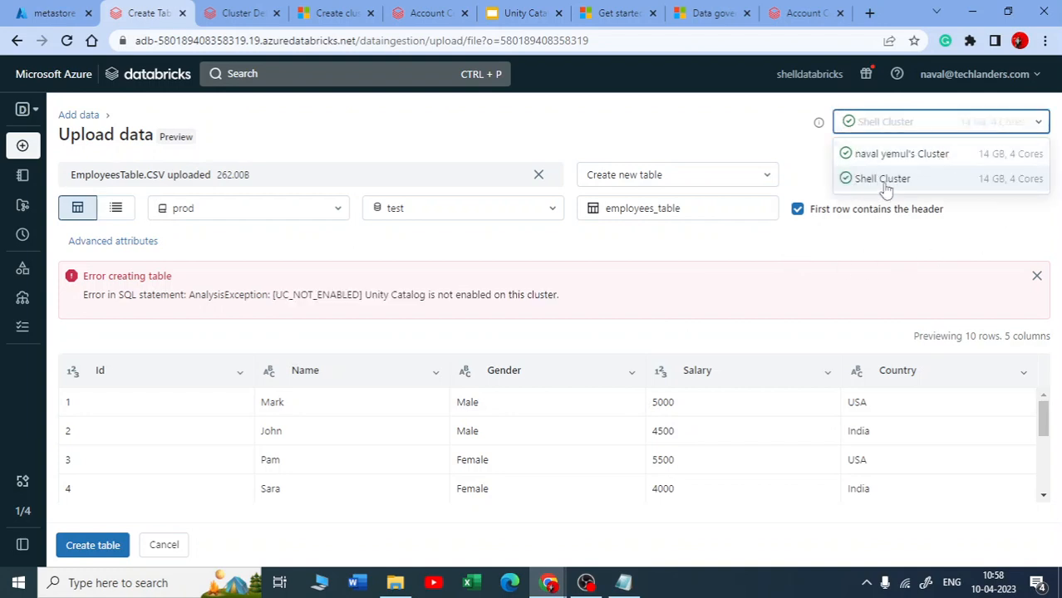
pyautogui.click(898, 154)
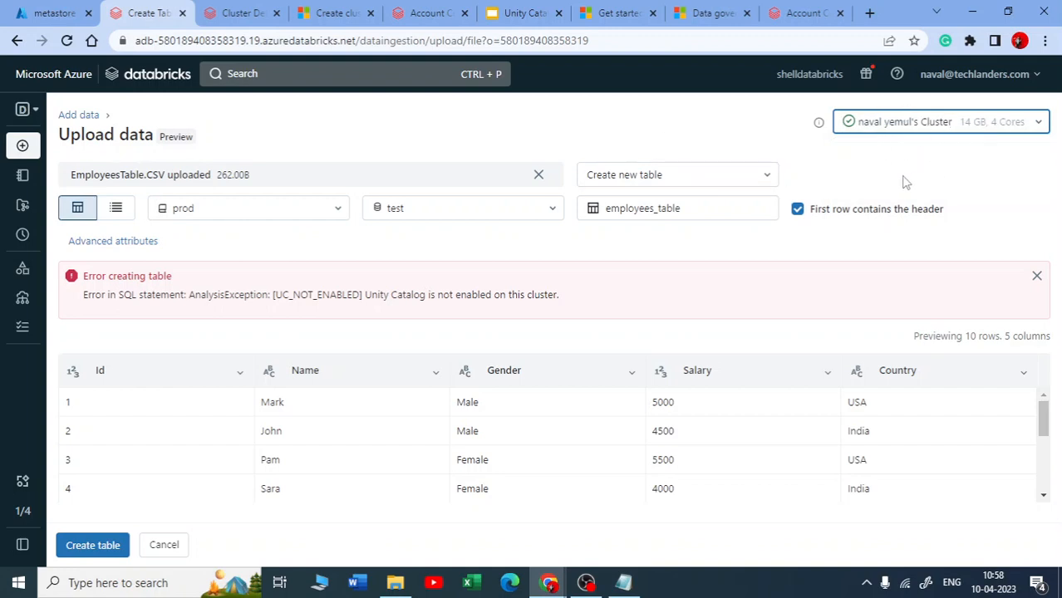
pyautogui.click(87, 546)
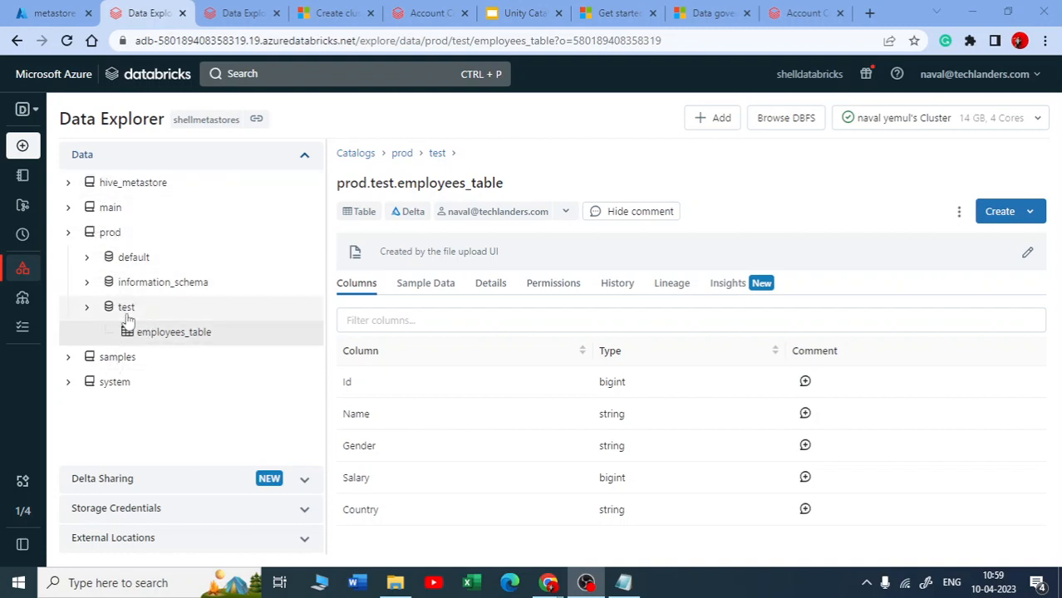
# - Examine the sample data of prod.test.employees_table and the storage location in its details
pyautogui.click(427, 291)
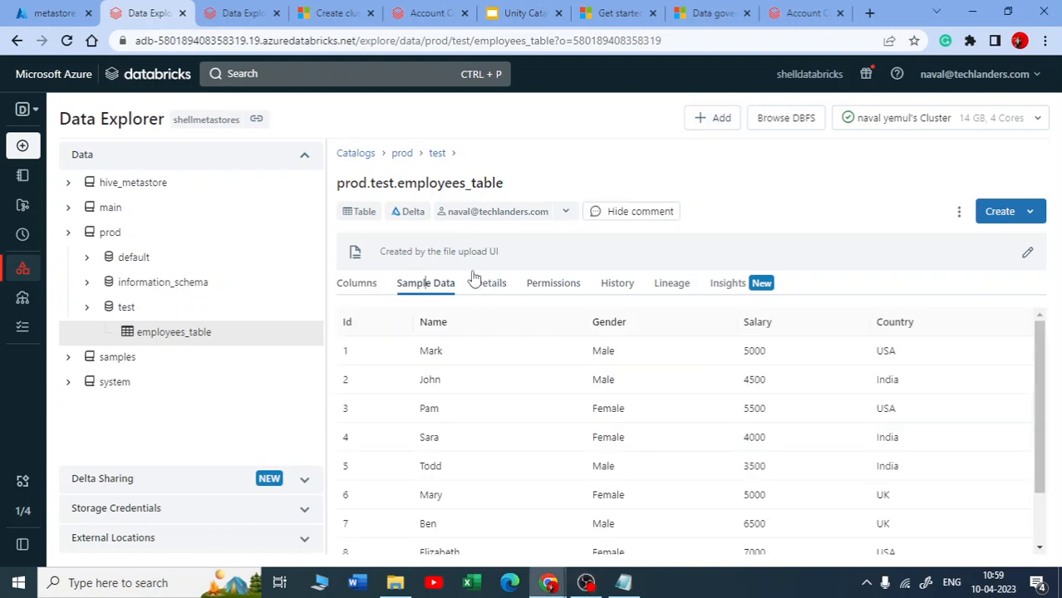
pyautogui.scroll(-2, 676, 363)
pyautogui.scroll(2, 520, 414)
pyautogui.scroll(-2, 654, 407)
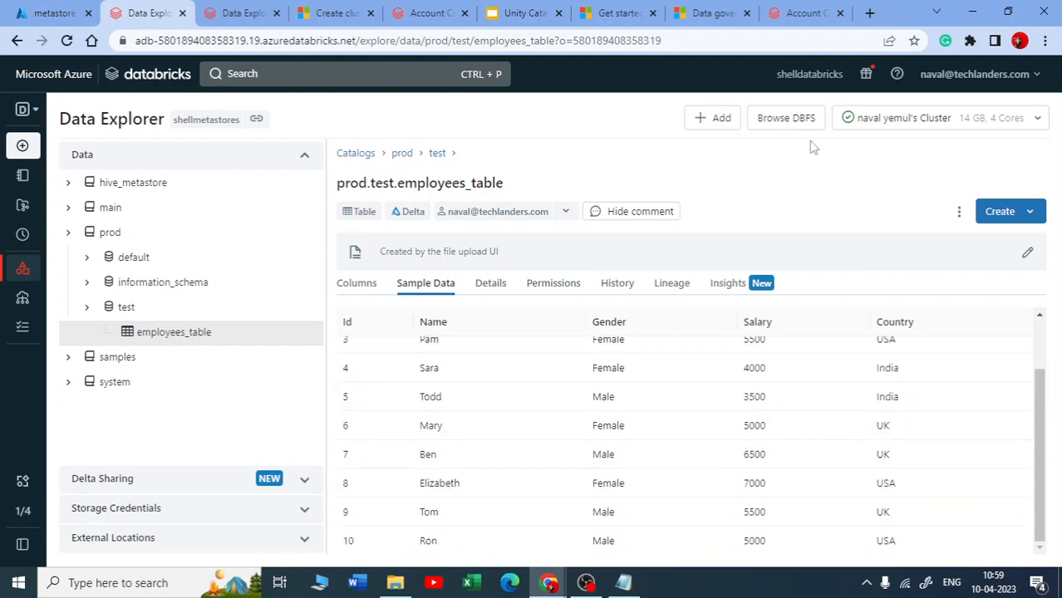
pyautogui.click(491, 286)
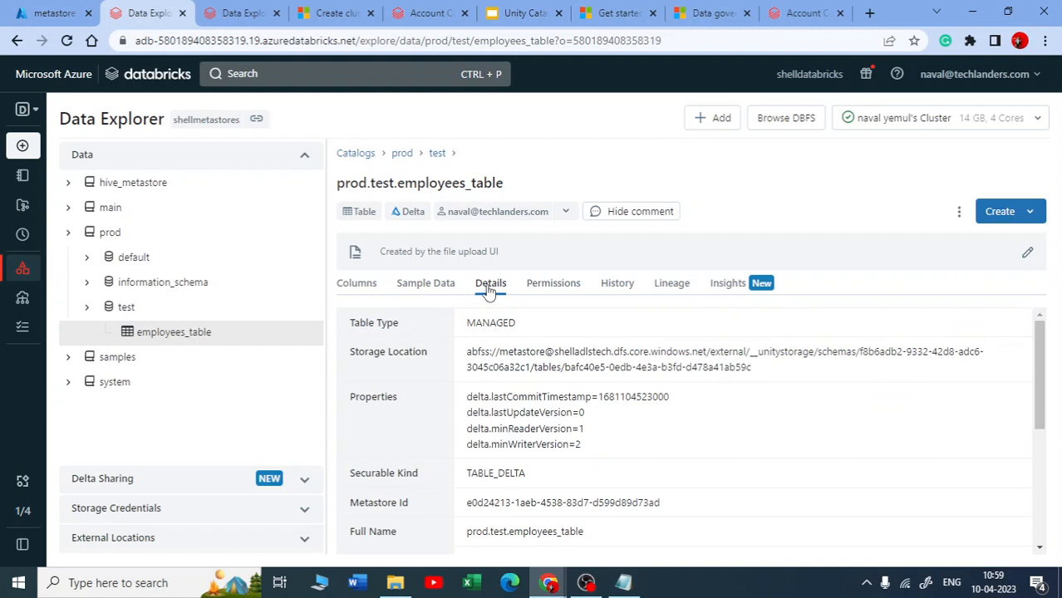
pyautogui.moveTo(466, 356); pyautogui.dragTo(769, 377)
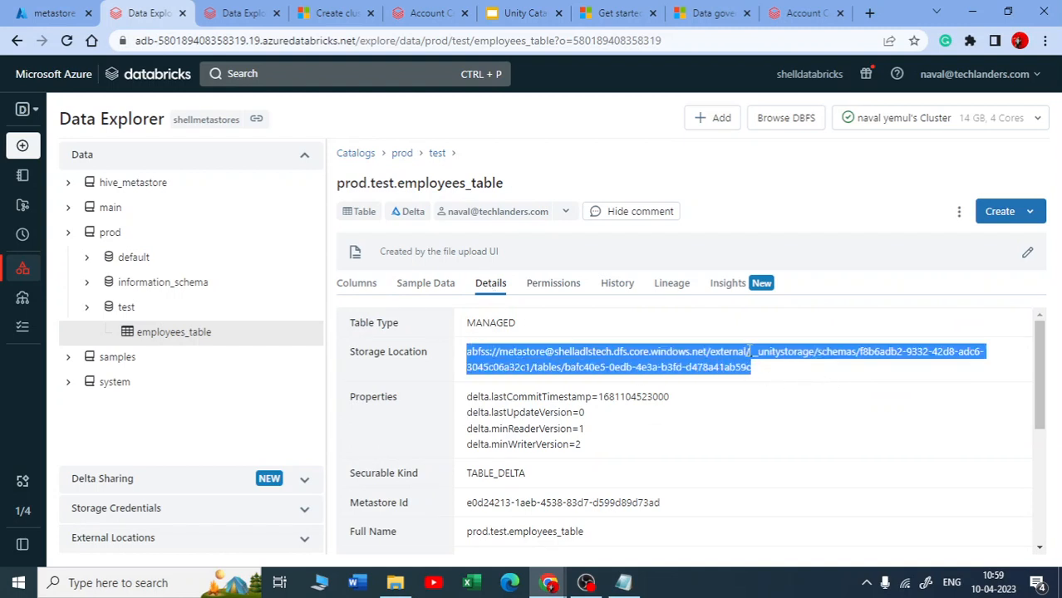
pyautogui.click(748, 352)
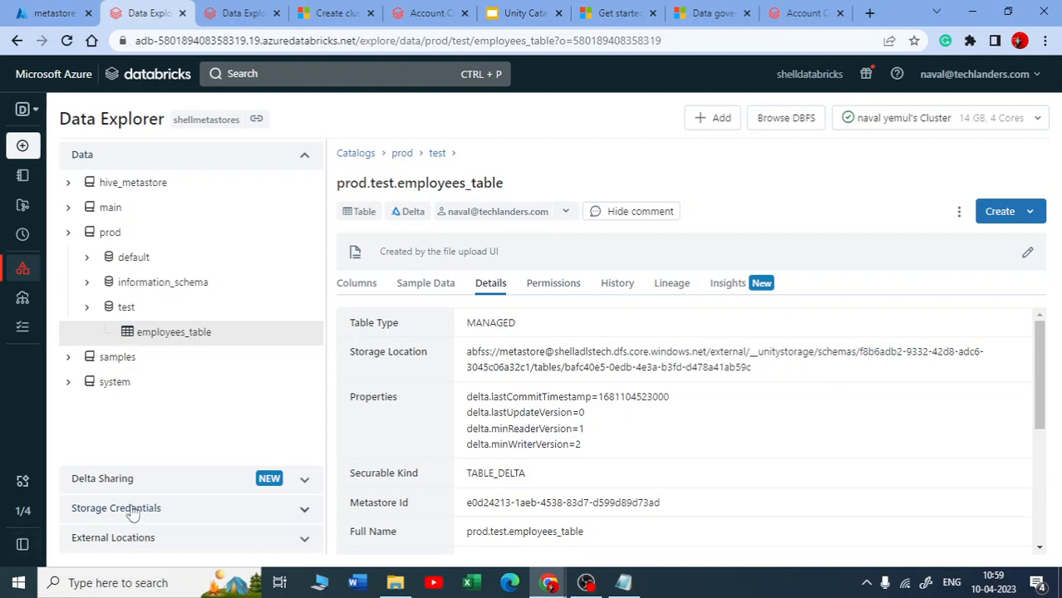
# - Review the permissions of employees_table and examine the versions and operations in its history
pyautogui.click(543, 286)
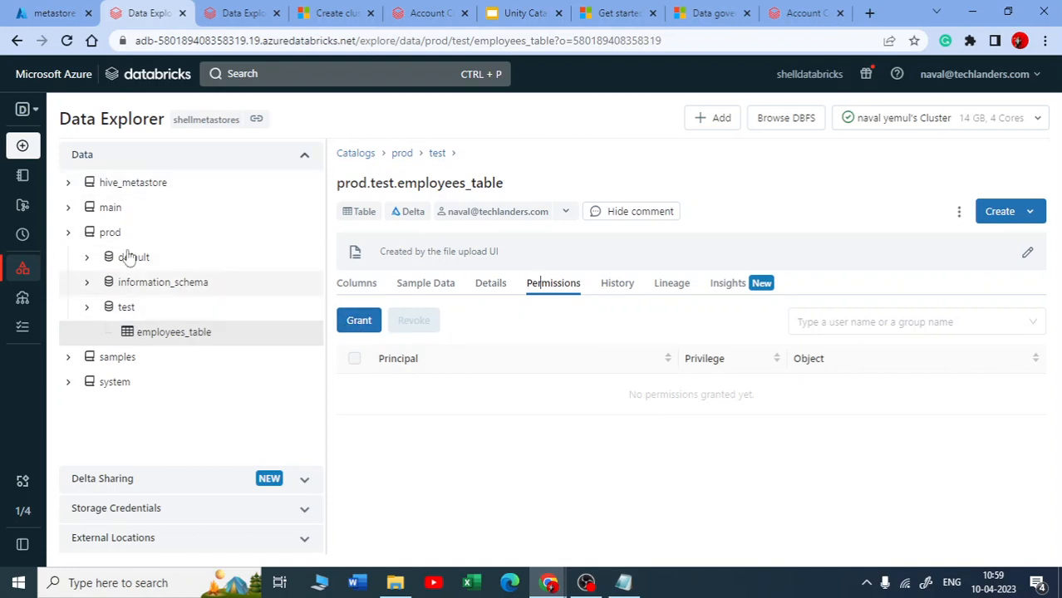
pyautogui.click(623, 286)
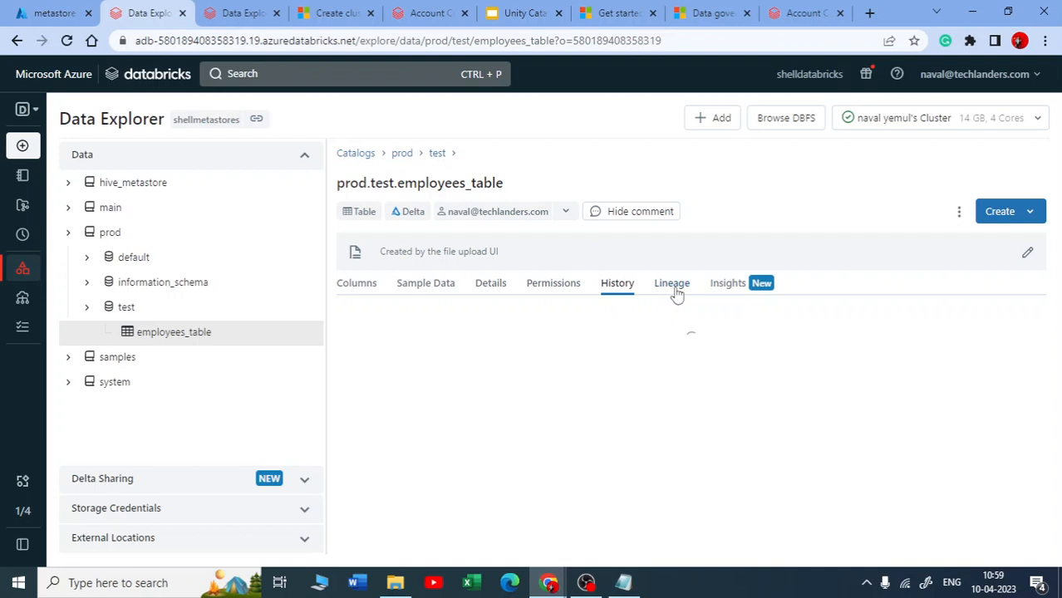
pyautogui.moveTo(604, 475); pyautogui.dragTo(426, 475)
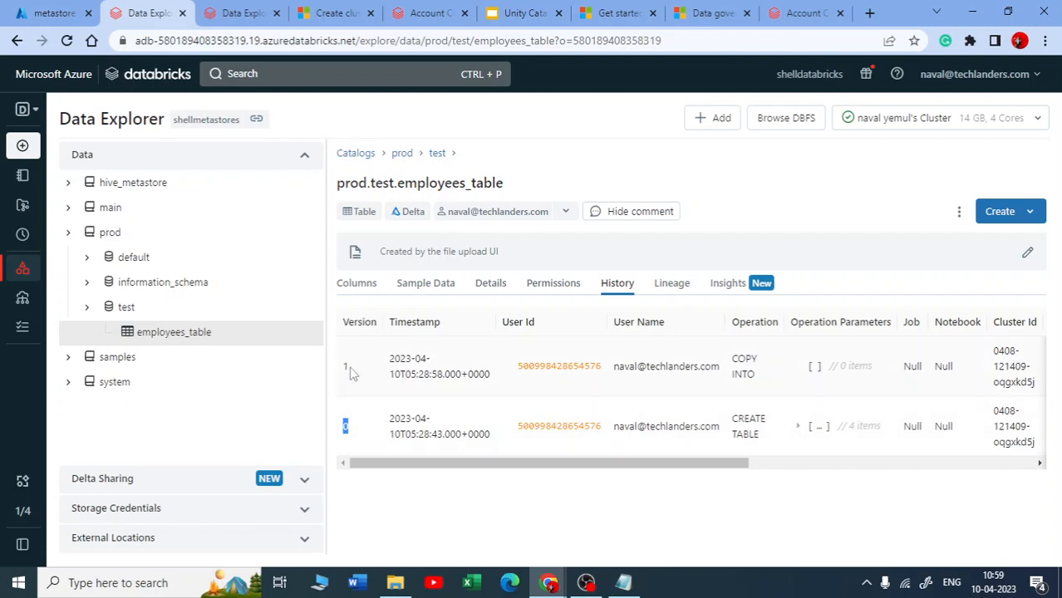
pyautogui.moveTo(742, 420); pyautogui.dragTo(758, 434)
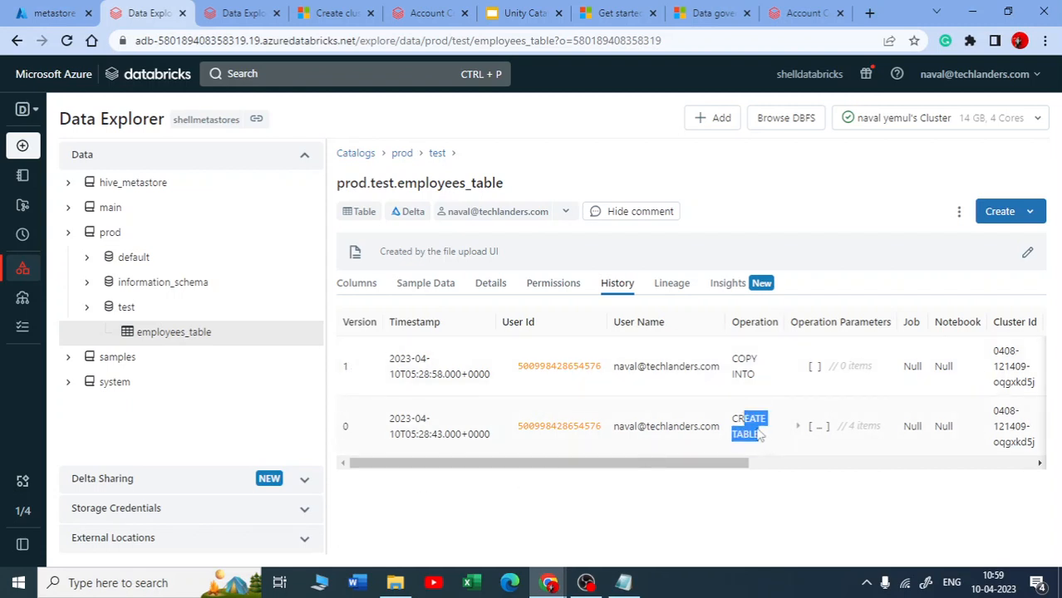
pyautogui.click(350, 373)
pyautogui.moveTo(732, 358); pyautogui.dragTo(748, 377)
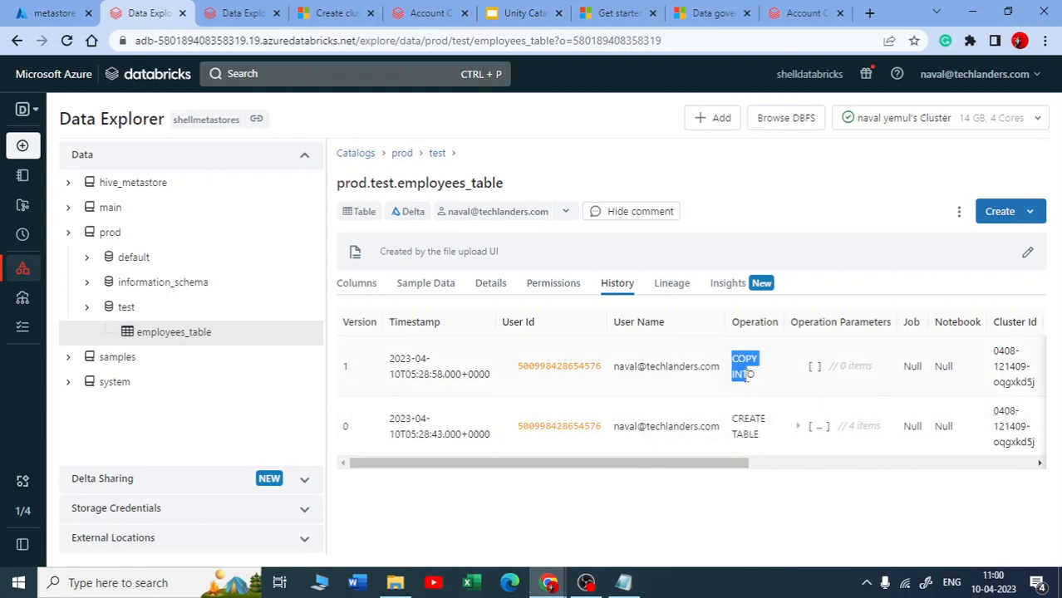
# - View the lineage and insights of employees_table, and return to its column list
pyautogui.click(672, 284)
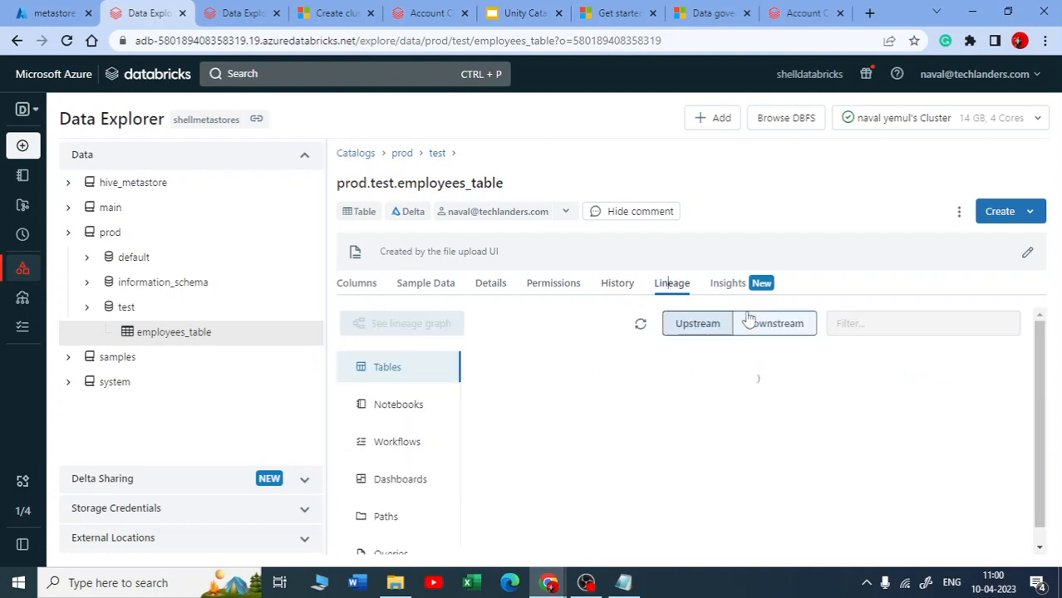
pyautogui.scroll(-1, 458, 405)
pyautogui.scroll(1, 524, 330)
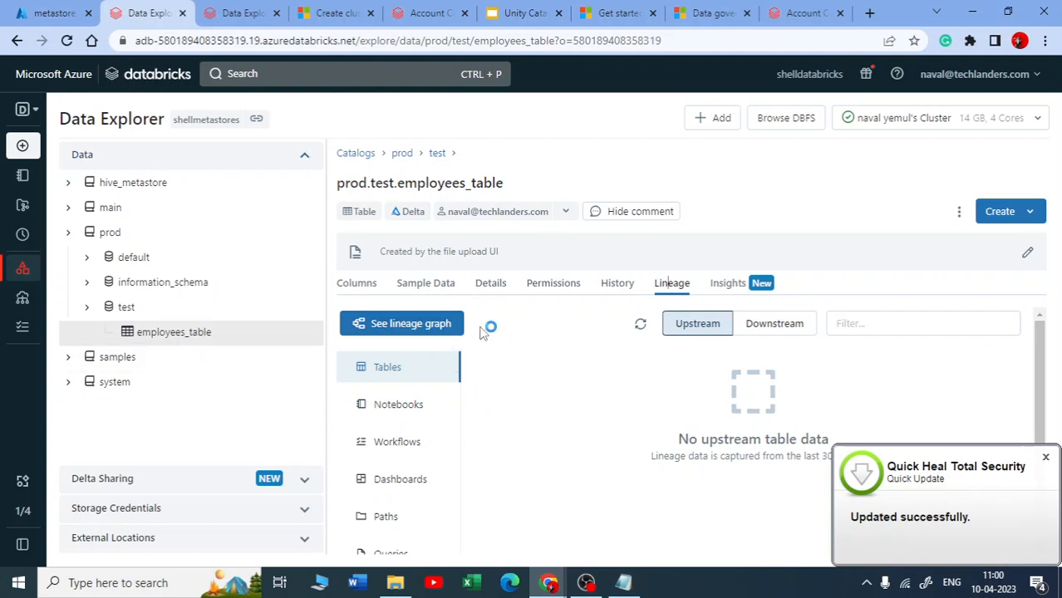
pyautogui.click(720, 287)
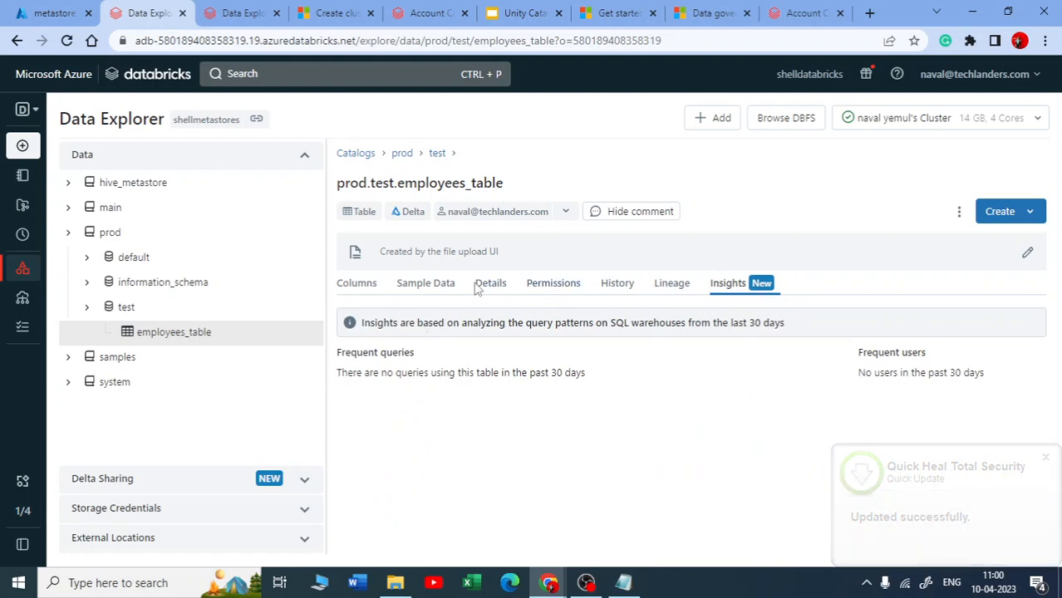
pyautogui.click(355, 288)
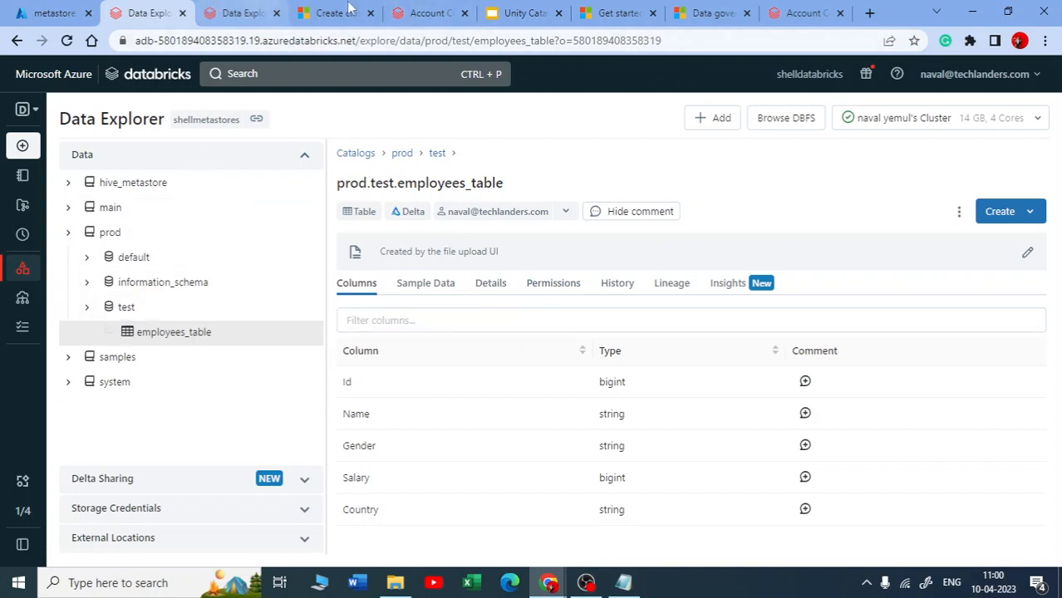
# - Open the Unity Catalog notebook from the workspace home folder in a new browser tab
pyautogui.click(817, 10)
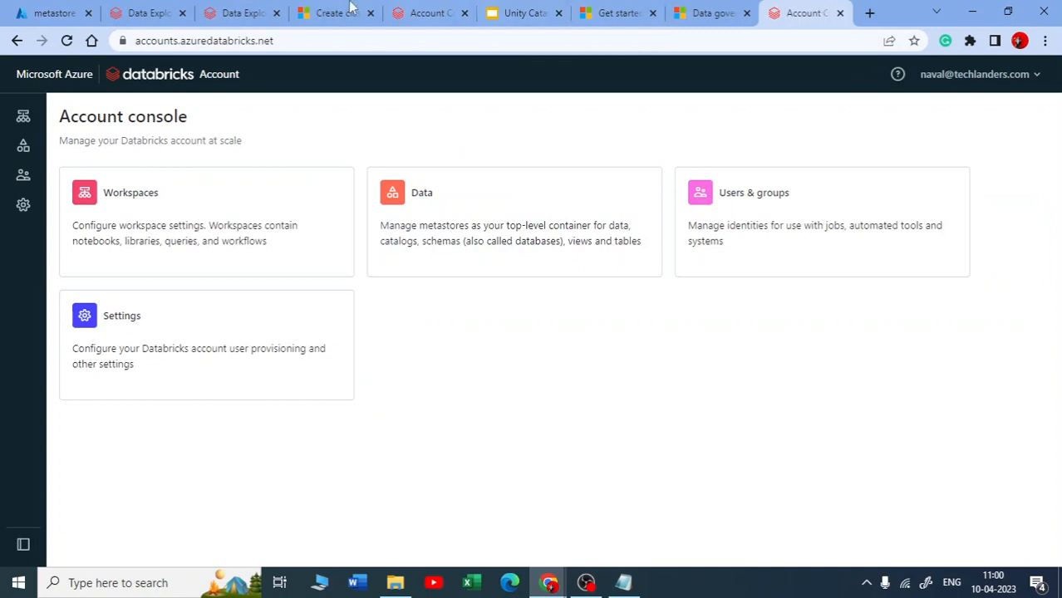
pyautogui.click(264, 12)
pyautogui.click(169, 18)
pyautogui.click(241, 10)
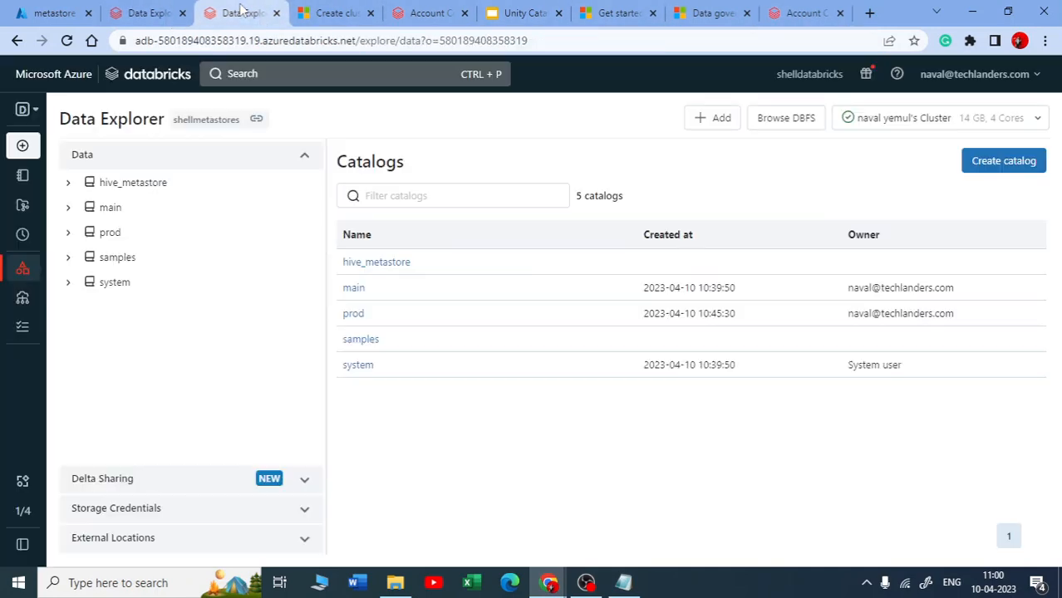
pyautogui.click(52, 173)
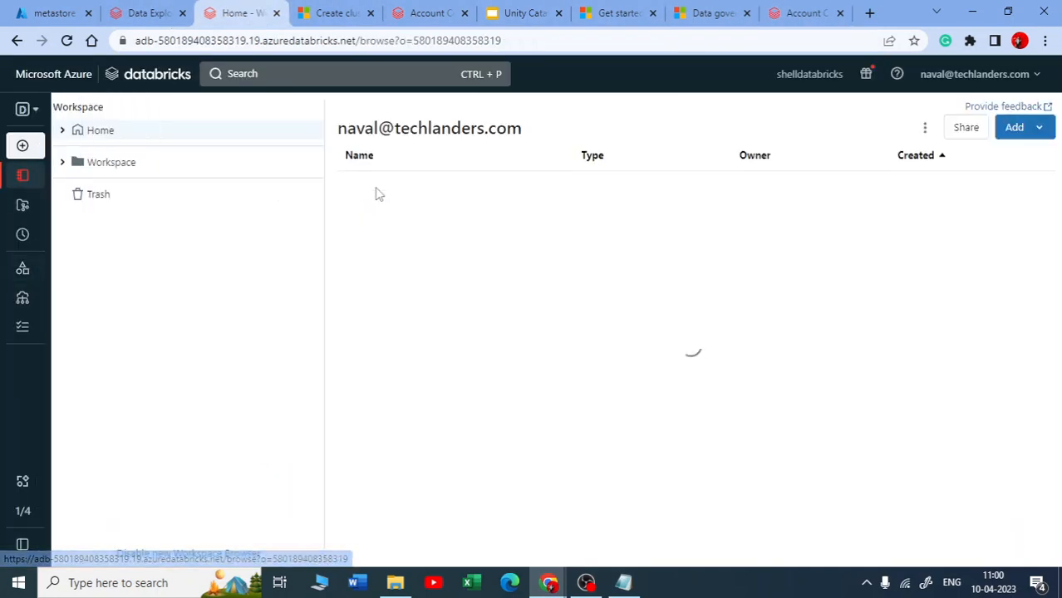
pyautogui.scroll(-10, 459, 395)
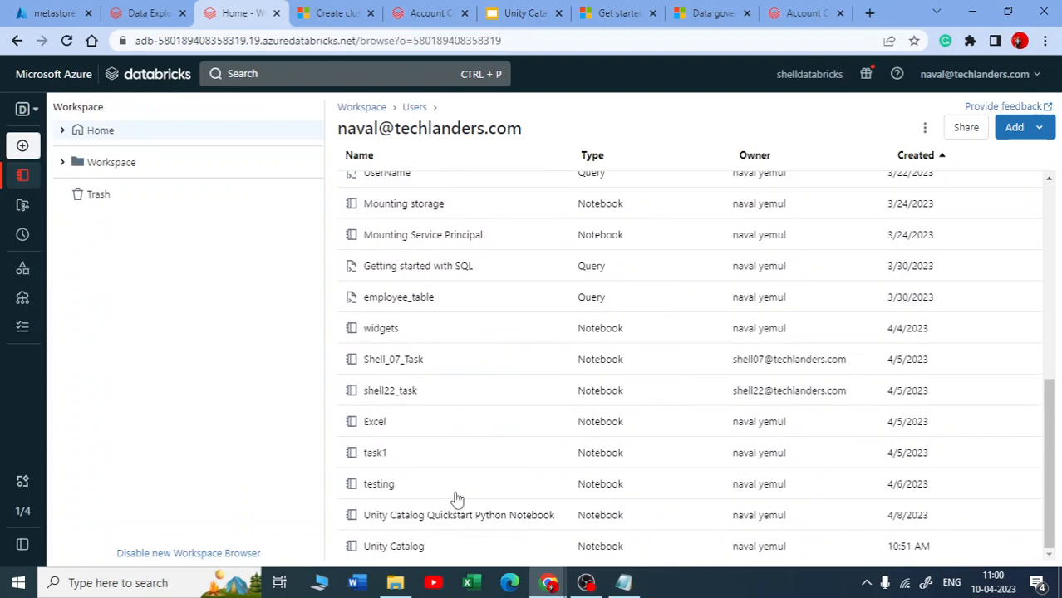
pyautogui.middleClick(409, 549)
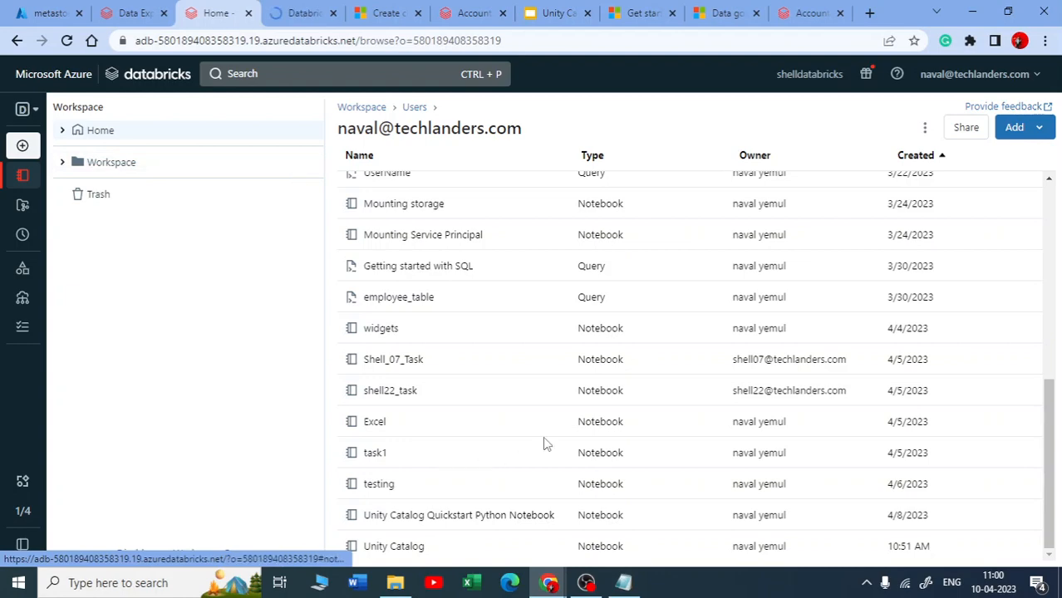
# - Browse the home folder's items, search the workspace for "unity", and switch to the opened Unity Catalog notebook
pyautogui.scroll(3, 543, 439)
pyautogui.scroll(-2, 545, 441)
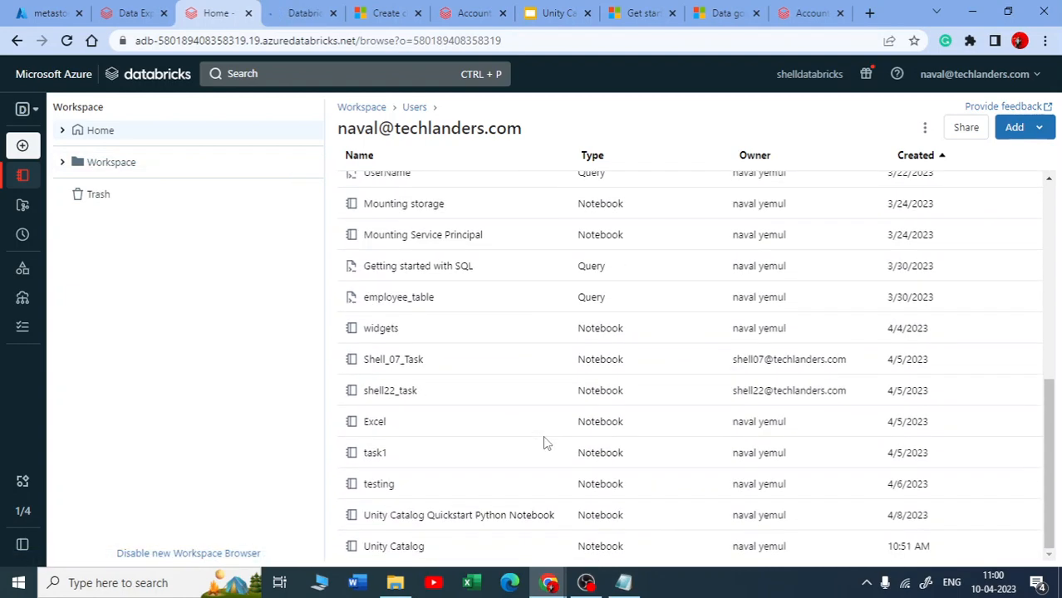
pyautogui.scroll(3, 487, 512)
pyautogui.scroll(4, 446, 428)
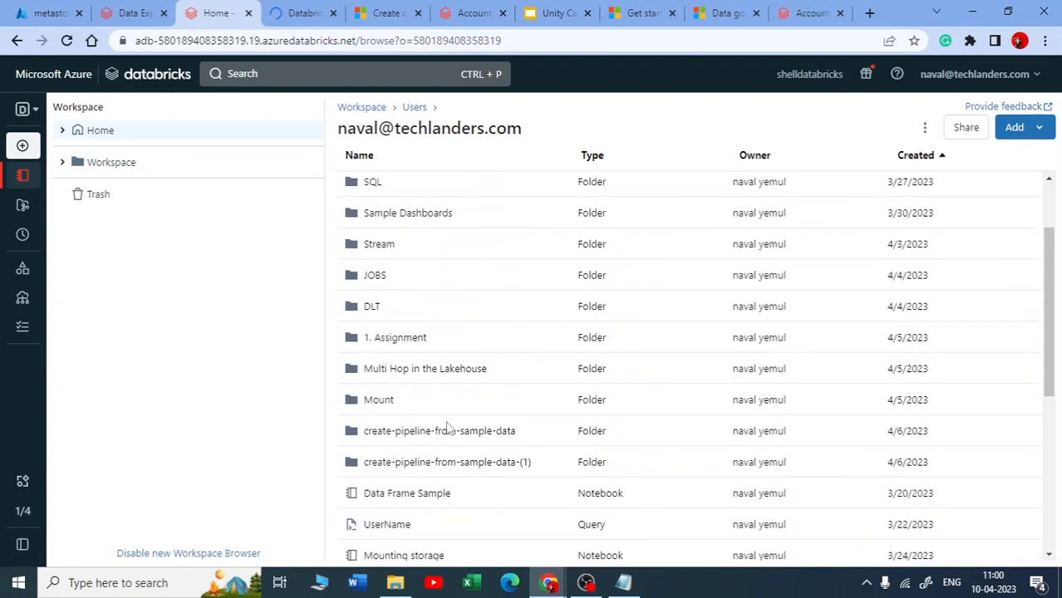
pyautogui.scroll(-10, 446, 425)
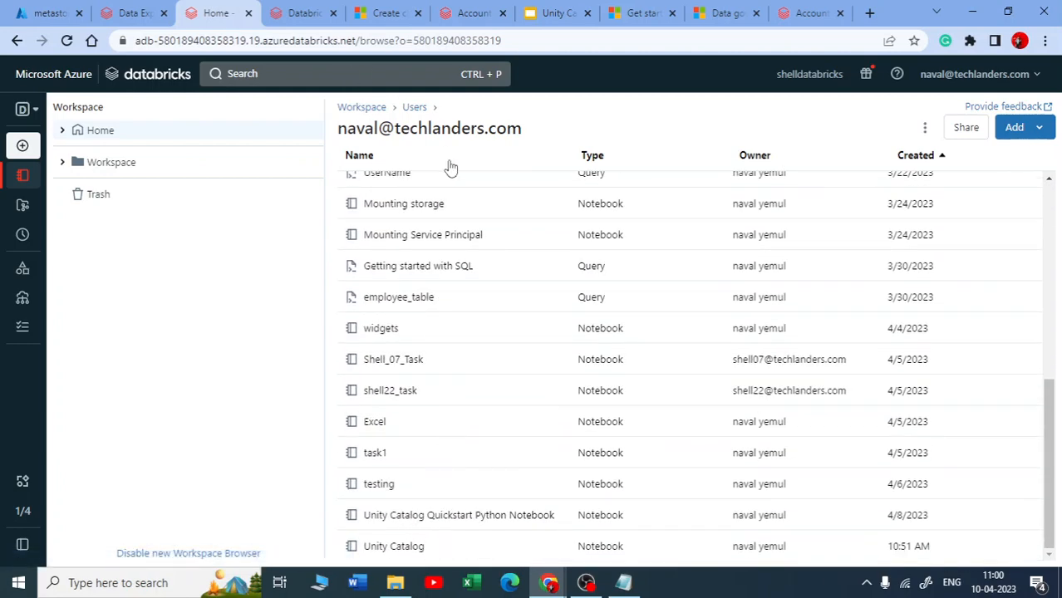
pyautogui.click(258, 13)
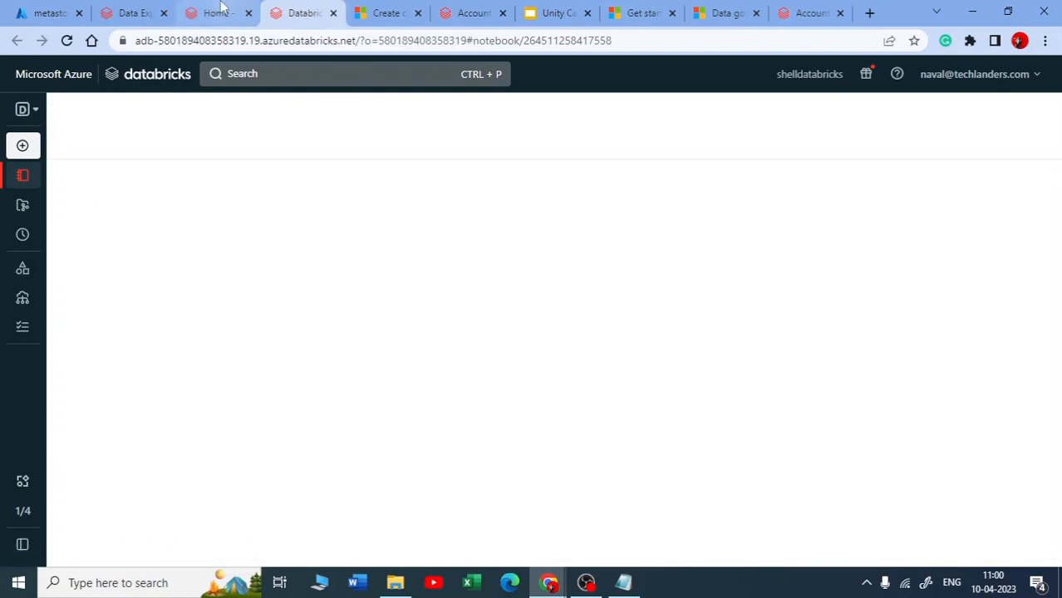
pyautogui.click(221, 8)
pyautogui.click(334, 76)
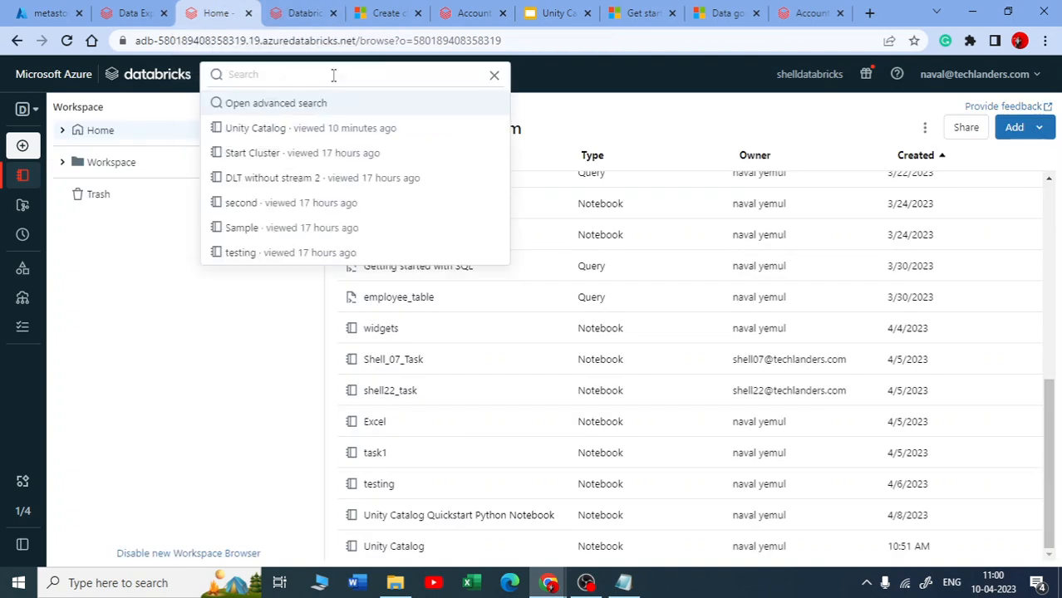
pyautogui.write('unity')
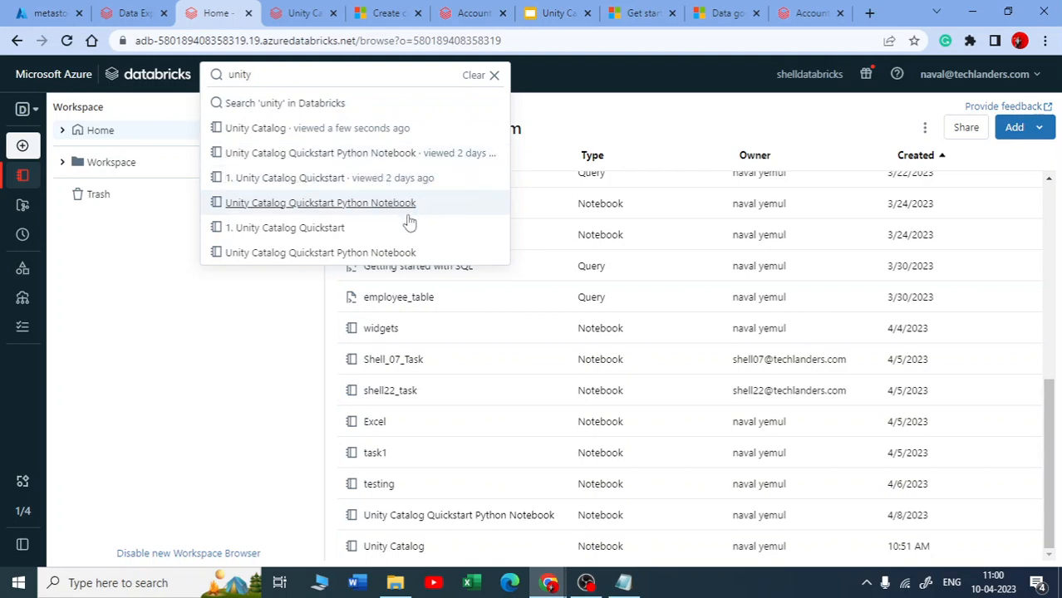
pyautogui.click(304, 12)
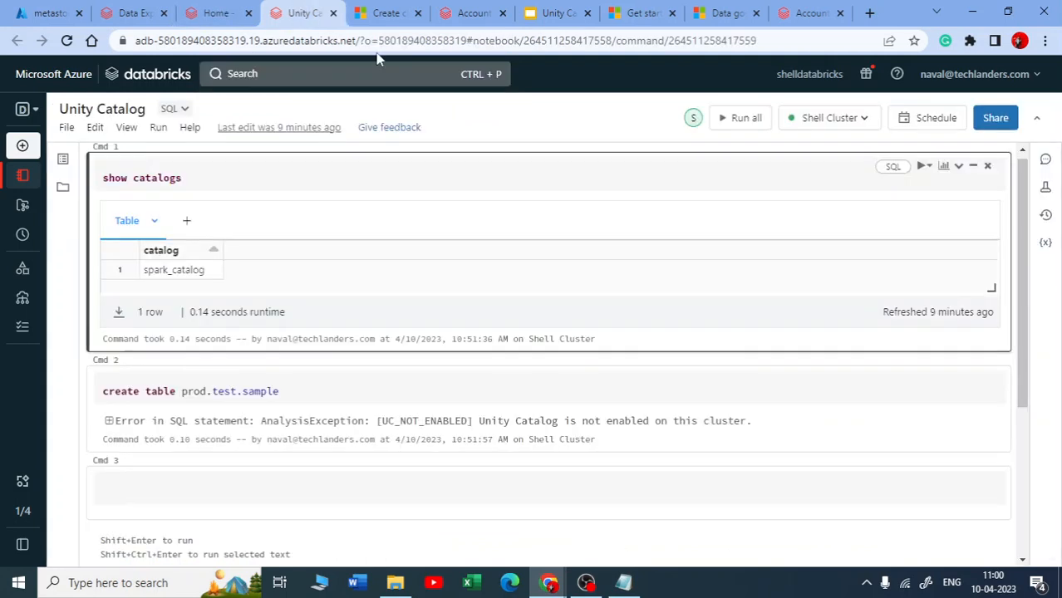
# - Try to run the create table statement for prod.test.sample on Shell Cluster and read its output
pyautogui.scroll(-2, 206, 252)
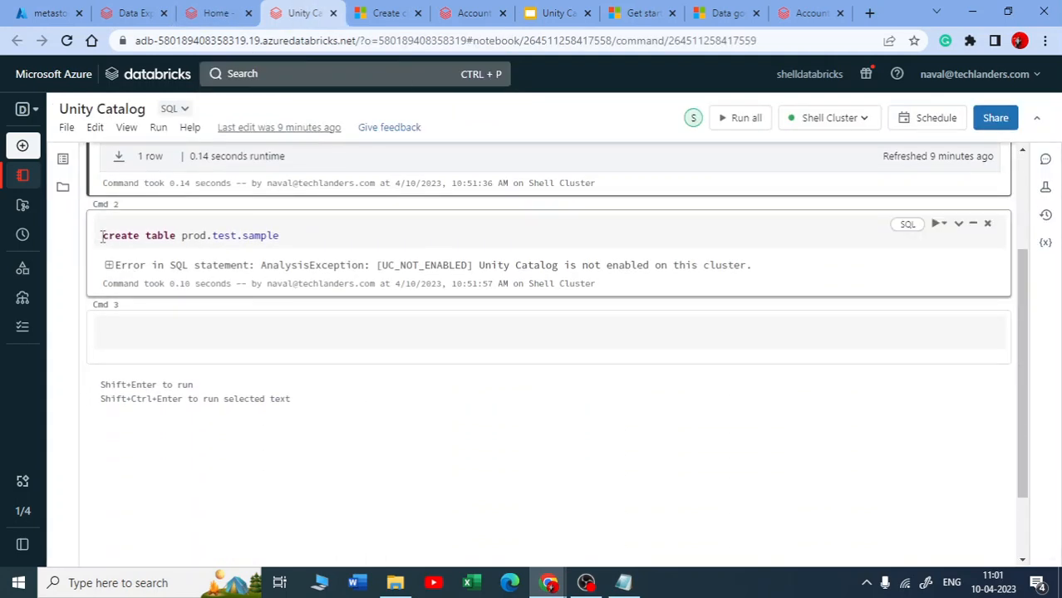
pyautogui.moveTo(98, 236); pyautogui.dragTo(309, 234)
pyautogui.click(404, 259)
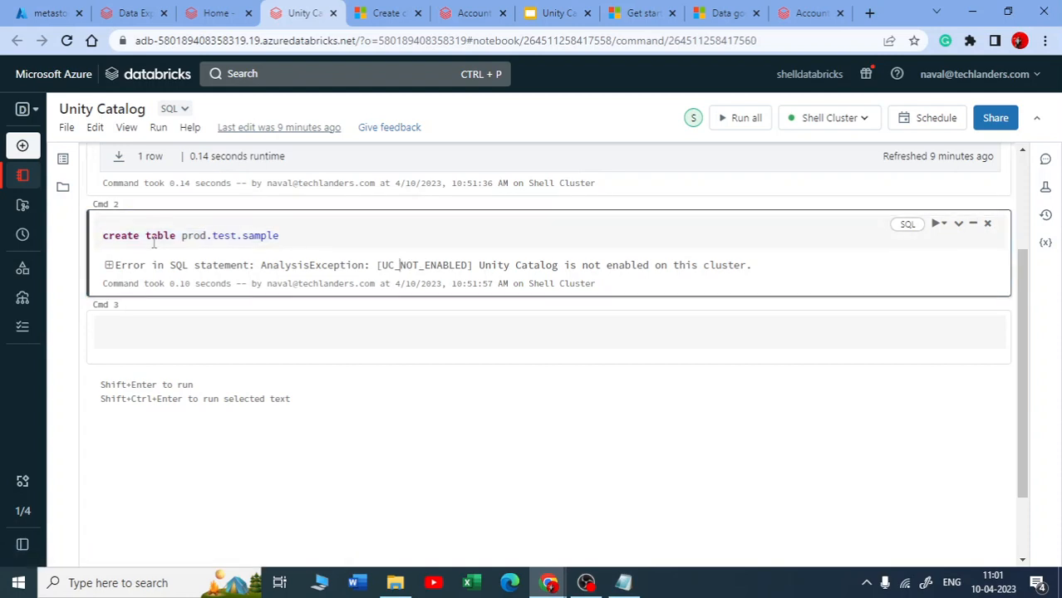
pyautogui.click(207, 235)
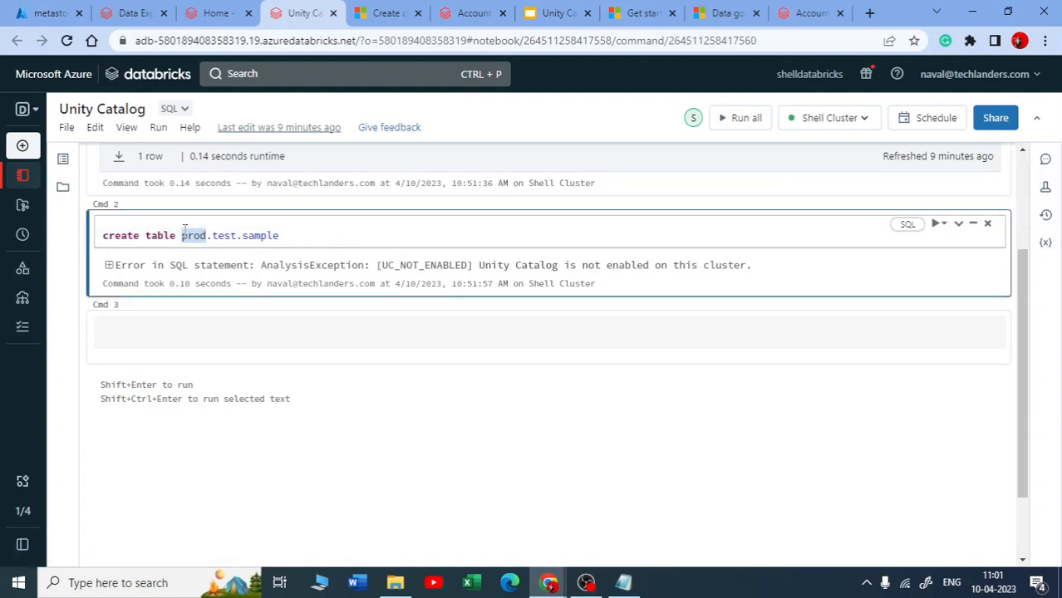
pyautogui.doubleClick(228, 235)
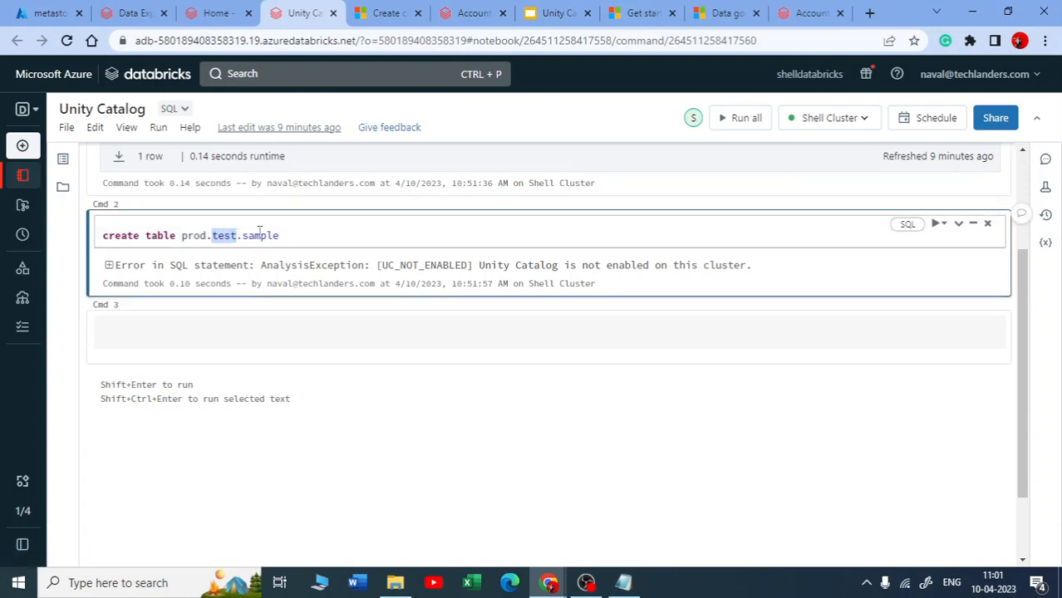
pyautogui.doubleClick(254, 236)
pyautogui.click(296, 239)
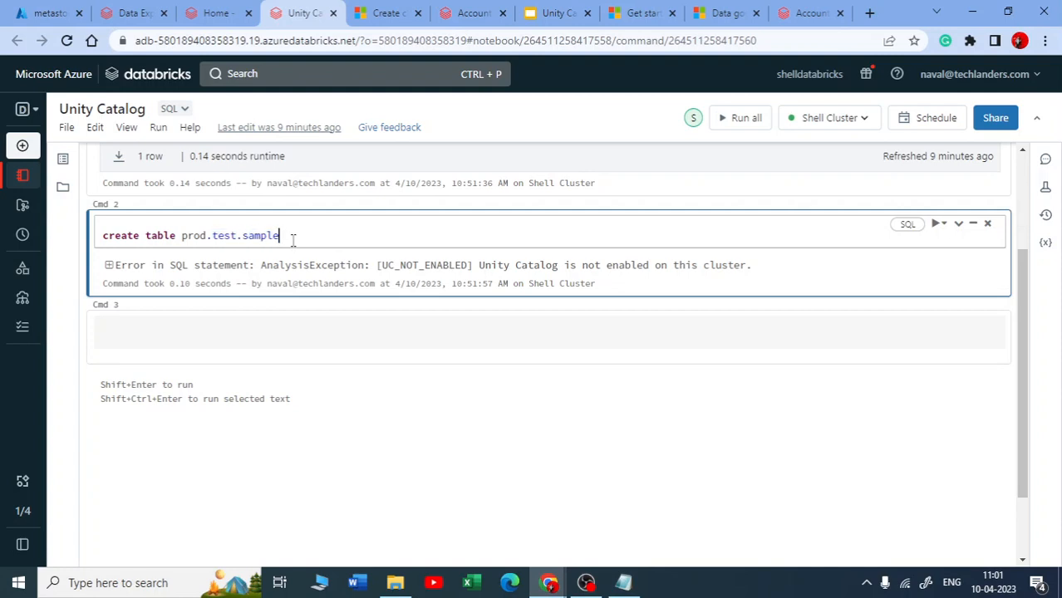
pyautogui.hotkey('shift', 'Return')
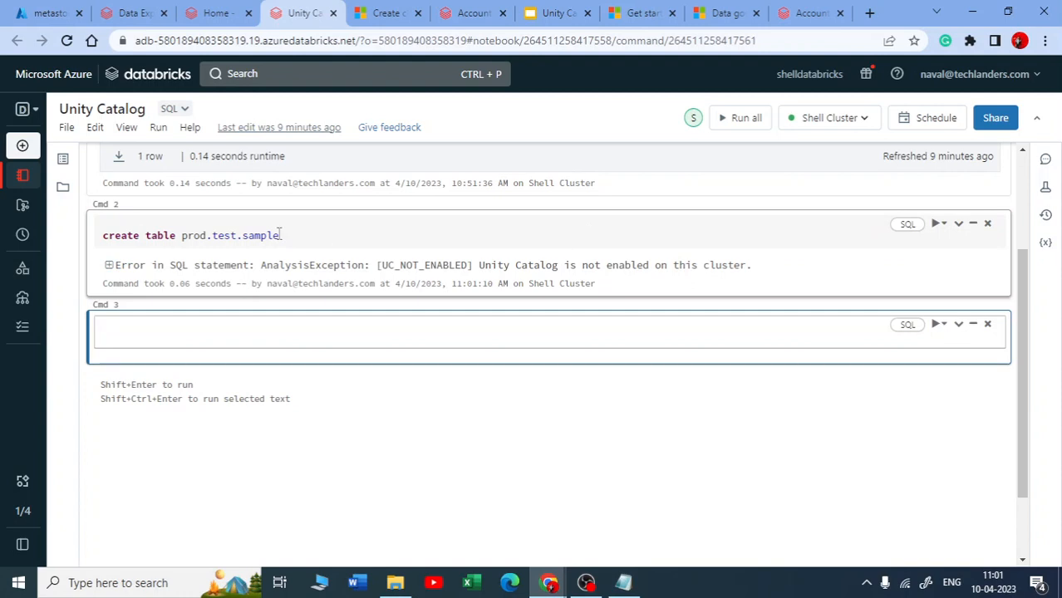
pyautogui.moveTo(152, 265); pyautogui.dragTo(740, 265)
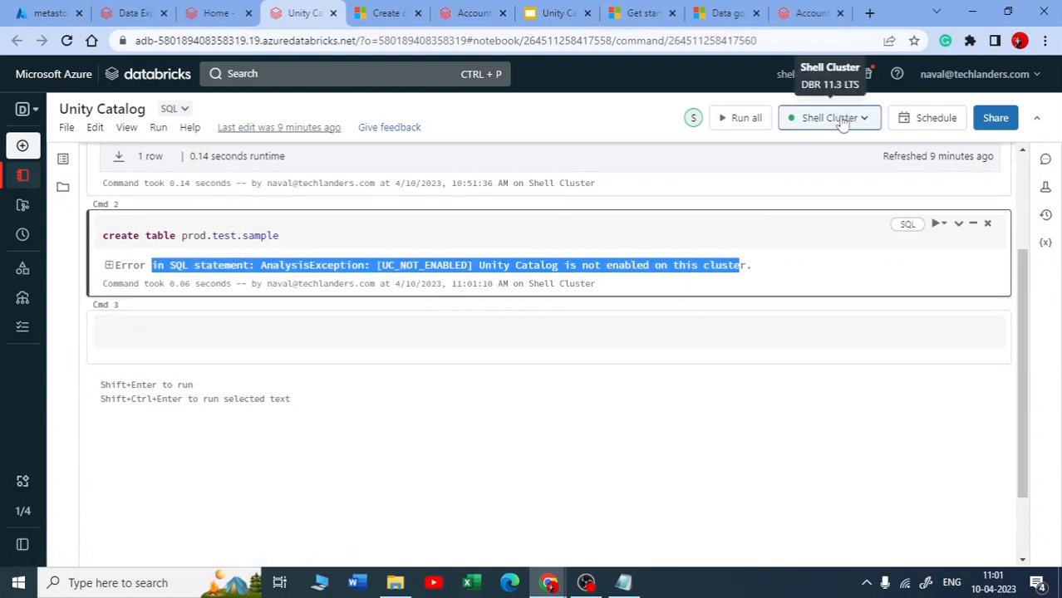
# - Switch the notebook's compute to the single-user cluster and run the statement creating the table prod.test.sample
pyautogui.click(856, 121)
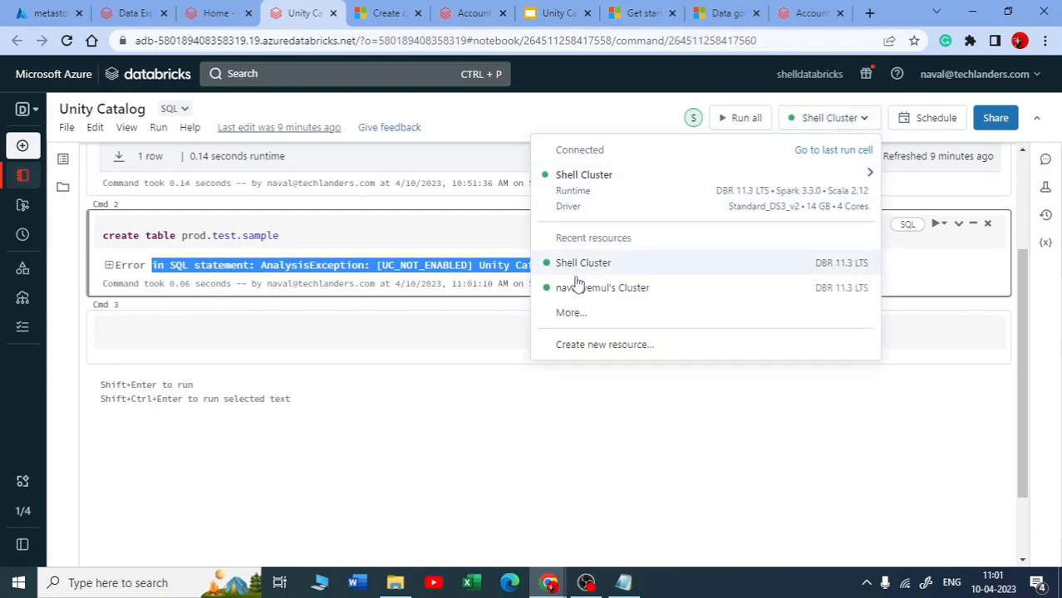
pyautogui.click(607, 290)
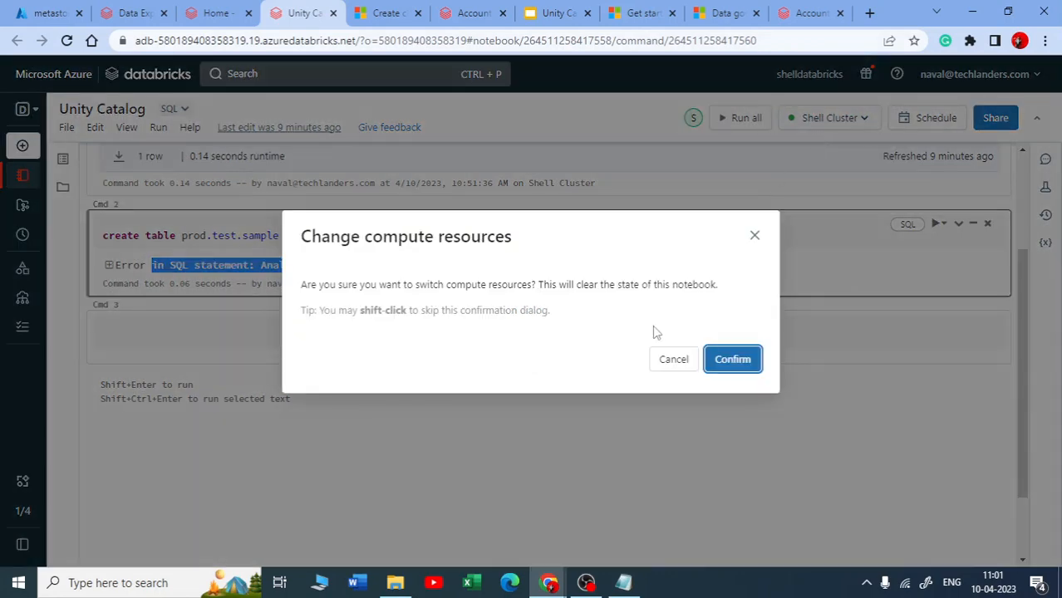
pyautogui.click(725, 361)
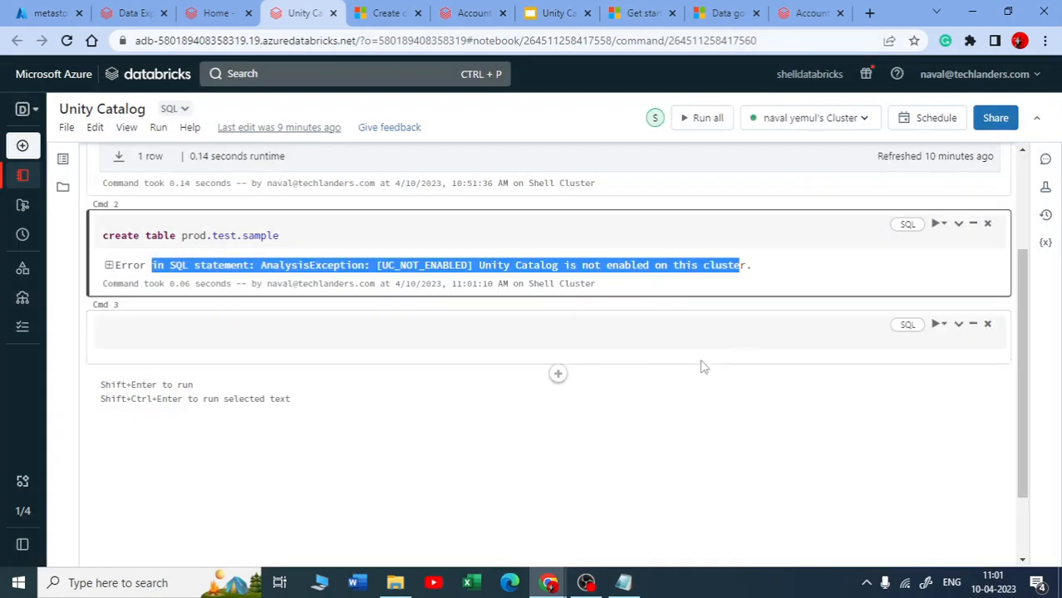
pyautogui.click(404, 232)
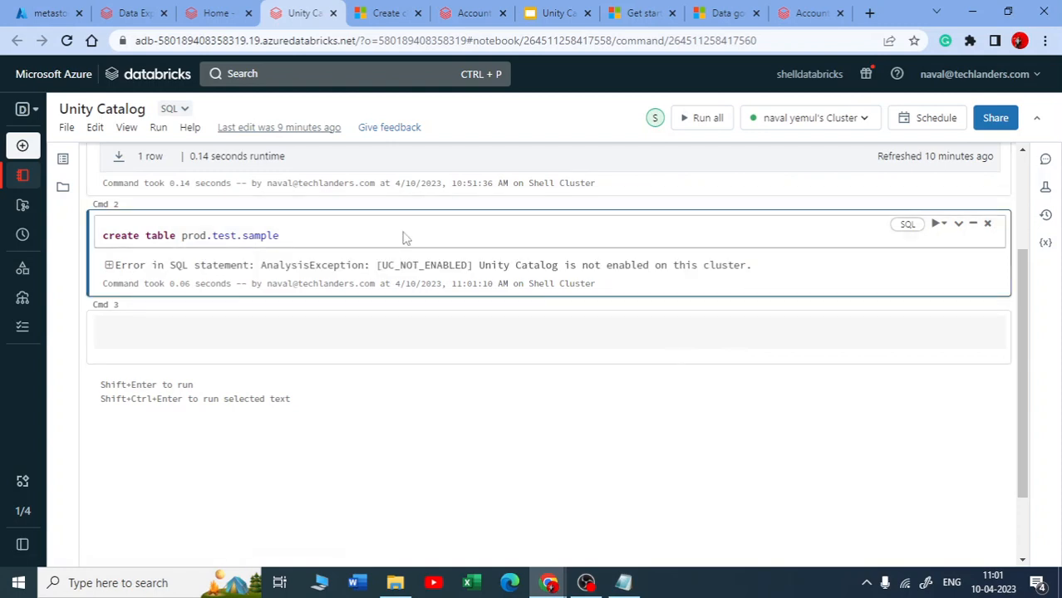
pyautogui.hotkey('shift', 'Return')
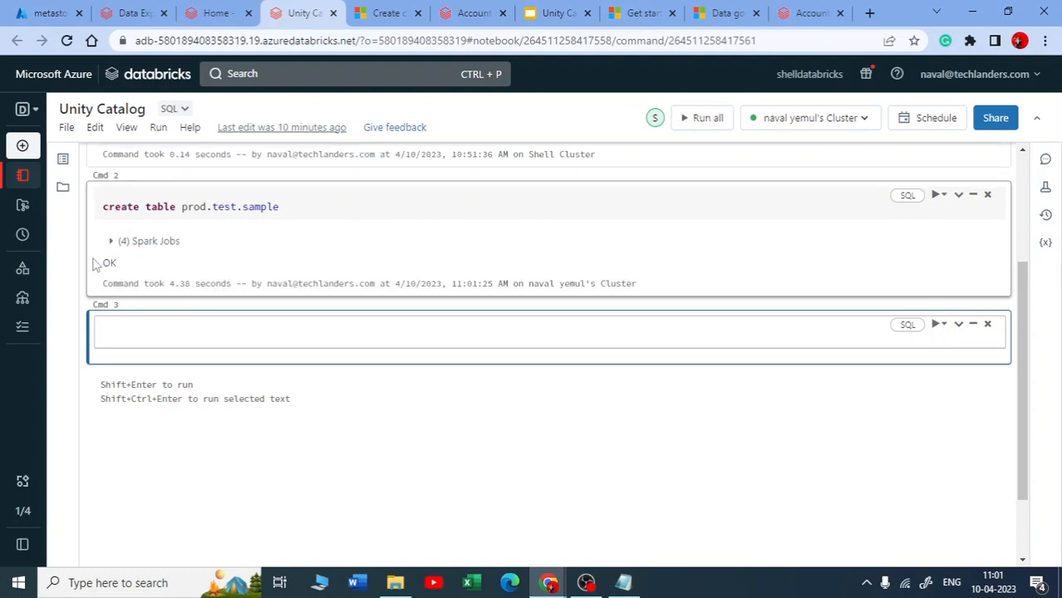
pyautogui.doubleClick(107, 264)
pyautogui.scroll(2, 211, 332)
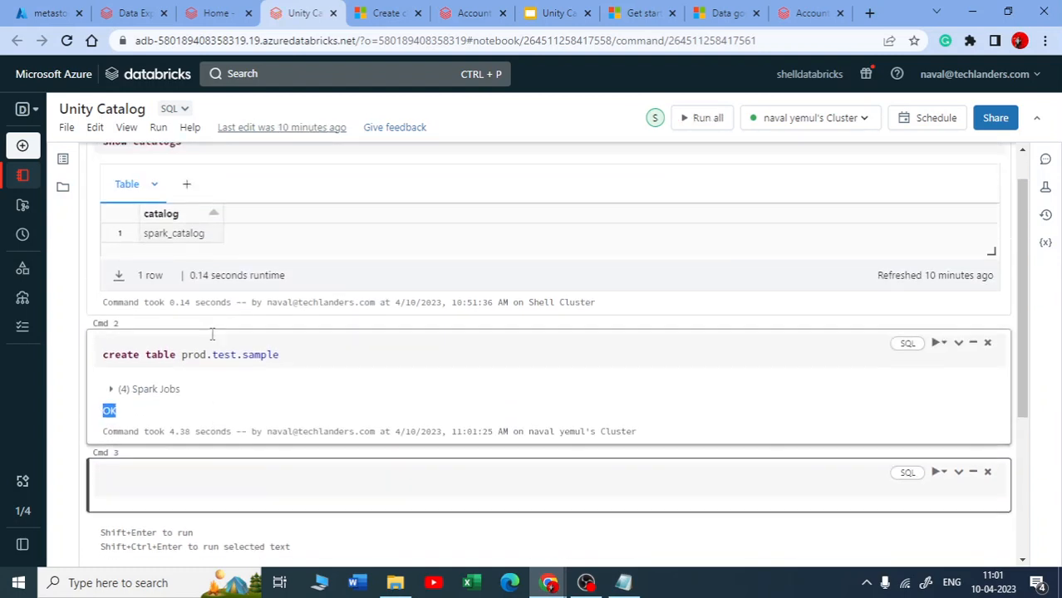
pyautogui.scroll(-2, 212, 334)
pyautogui.moveTo(243, 207); pyautogui.dragTo(279, 207)
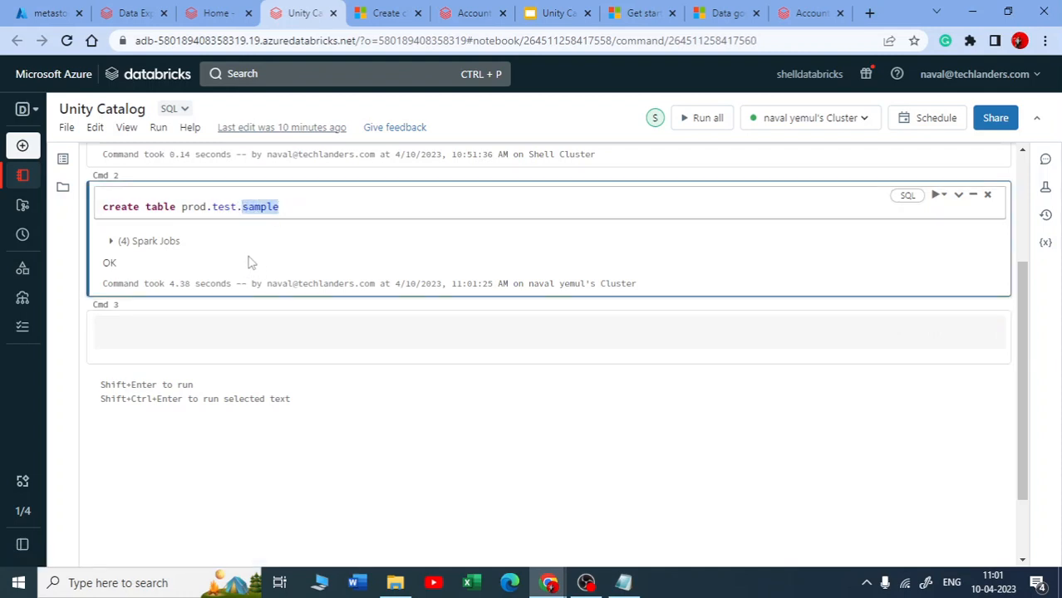
# - Inspect the columns, sample data and details, including table type and storage location, of prod.test.sample in Data Explorer
pyautogui.click(152, 15)
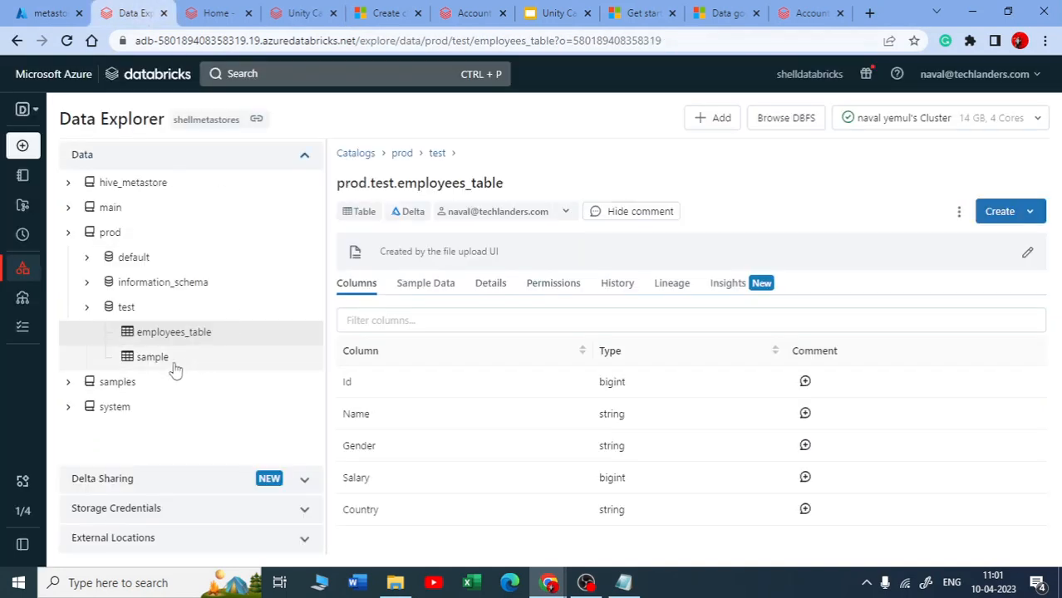
pyautogui.click(153, 358)
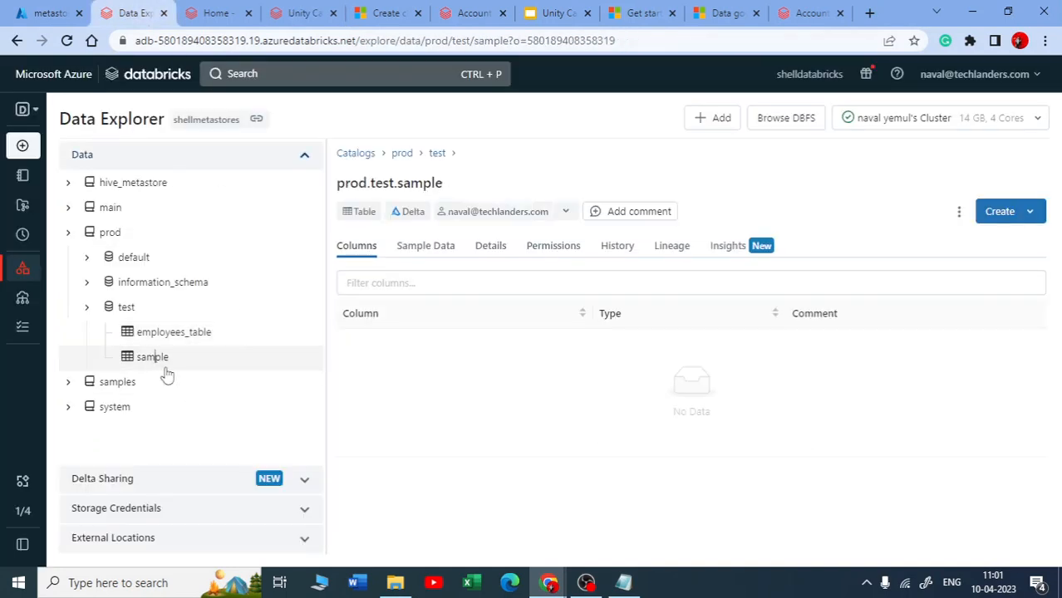
pyautogui.click(424, 247)
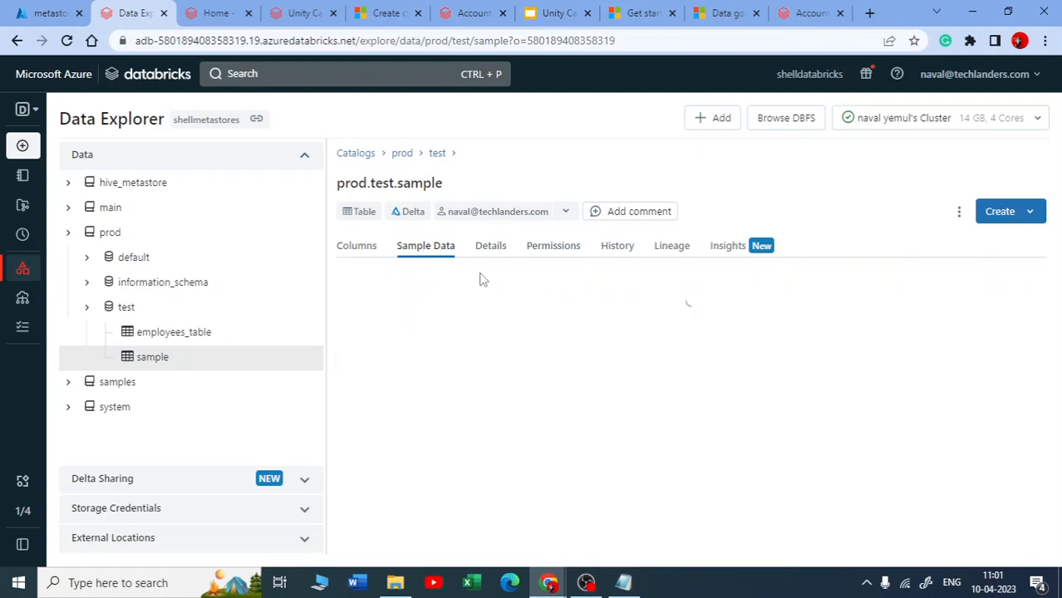
pyautogui.scroll(-1, 555, 365)
pyautogui.scroll(1, 532, 316)
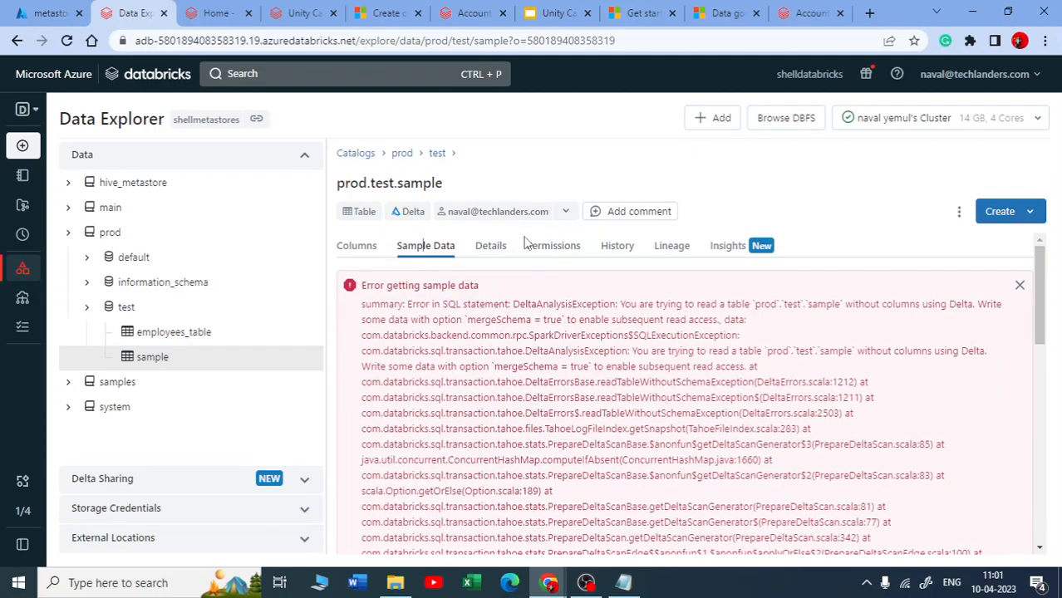
pyautogui.click(497, 260)
pyautogui.moveTo(521, 290); pyautogui.dragTo(470, 284)
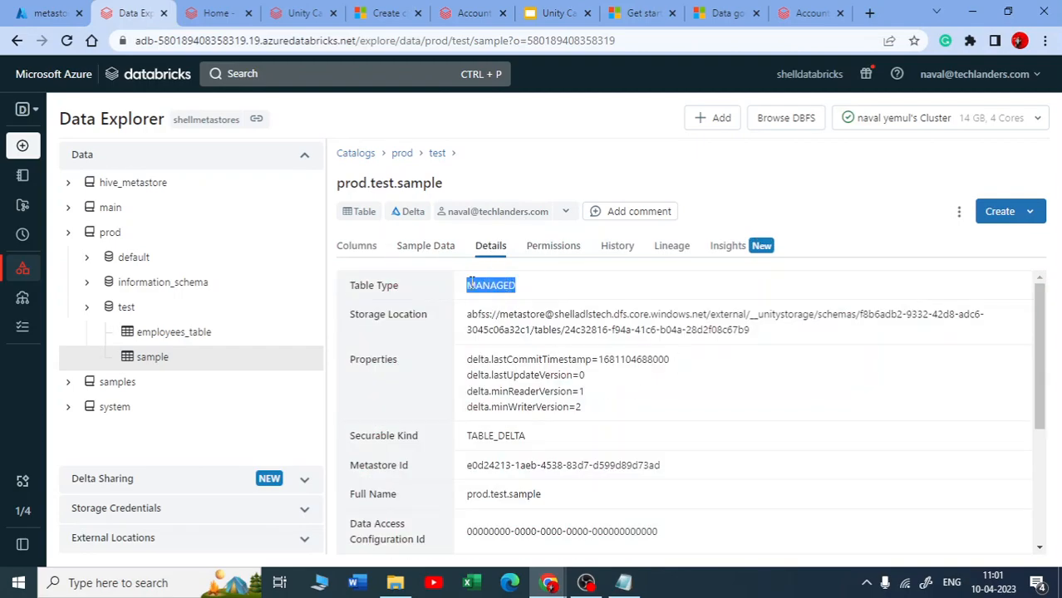
pyautogui.scroll(-3, 565, 423)
pyautogui.scroll(3, 557, 429)
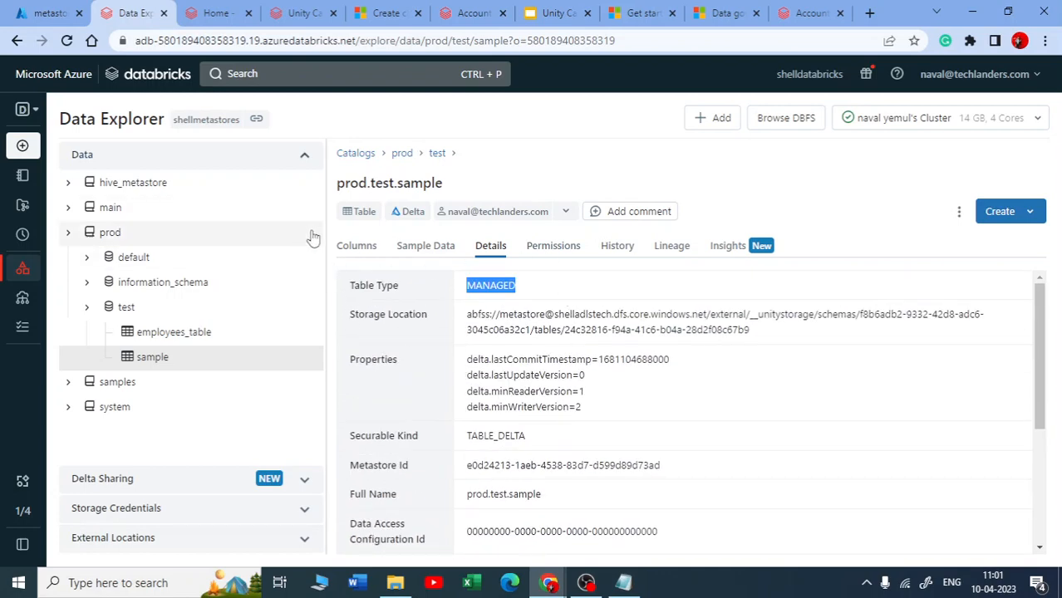
# - Switch to the metastore container in the Azure portal and browse external/__unitystorage down to the sample table's folder starting 24c32816
pyautogui.click(50, 13)
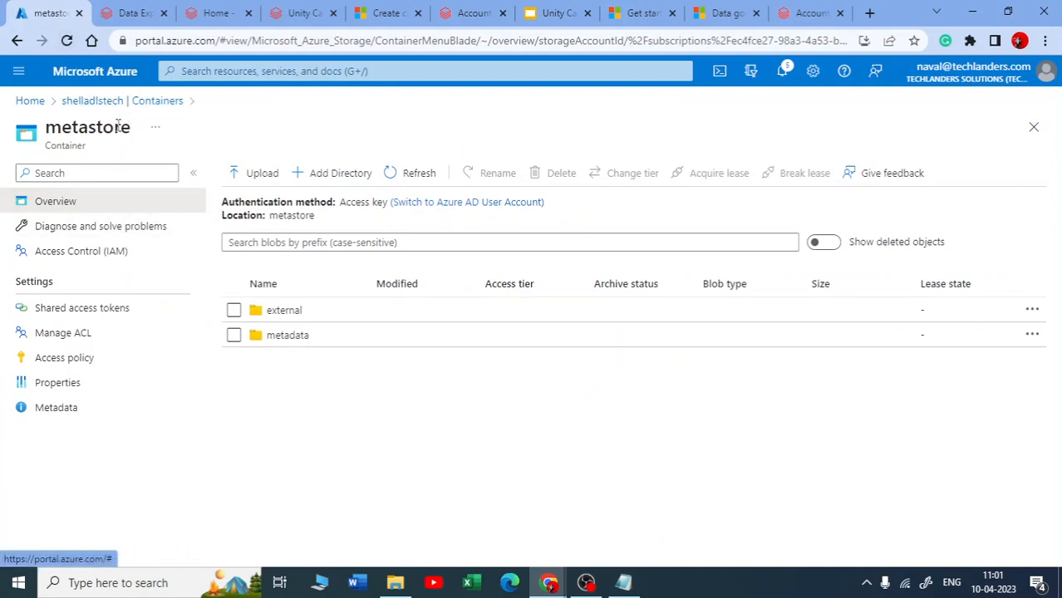
pyautogui.click(282, 335)
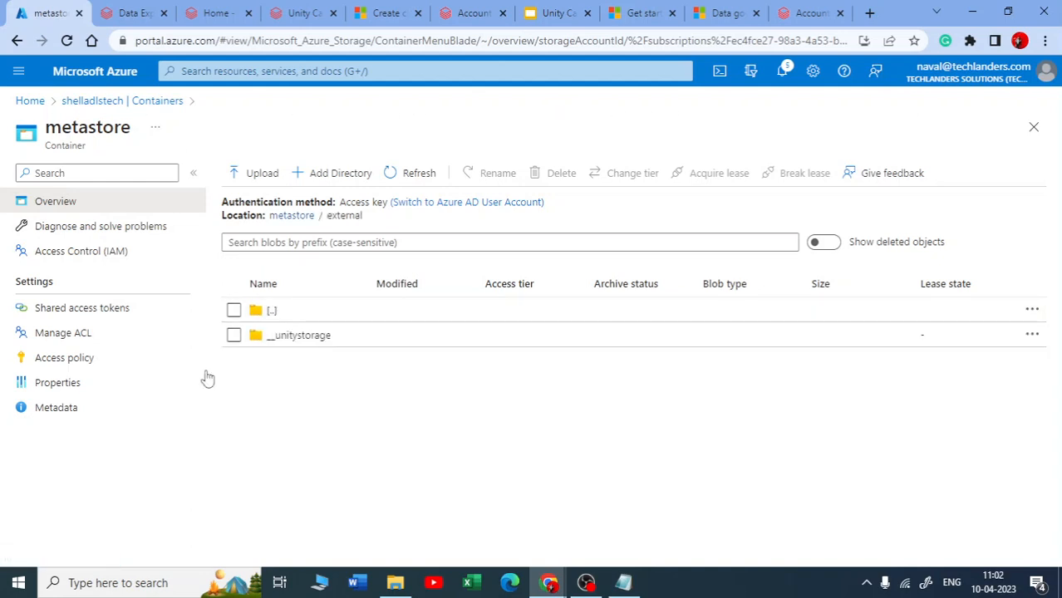
pyautogui.click(283, 339)
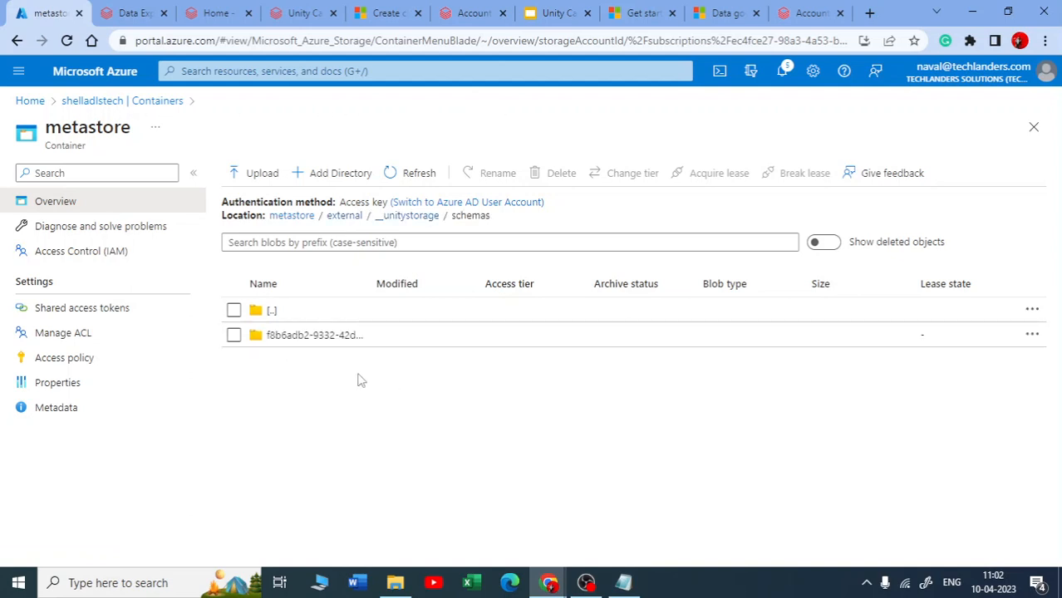
pyautogui.click(291, 338)
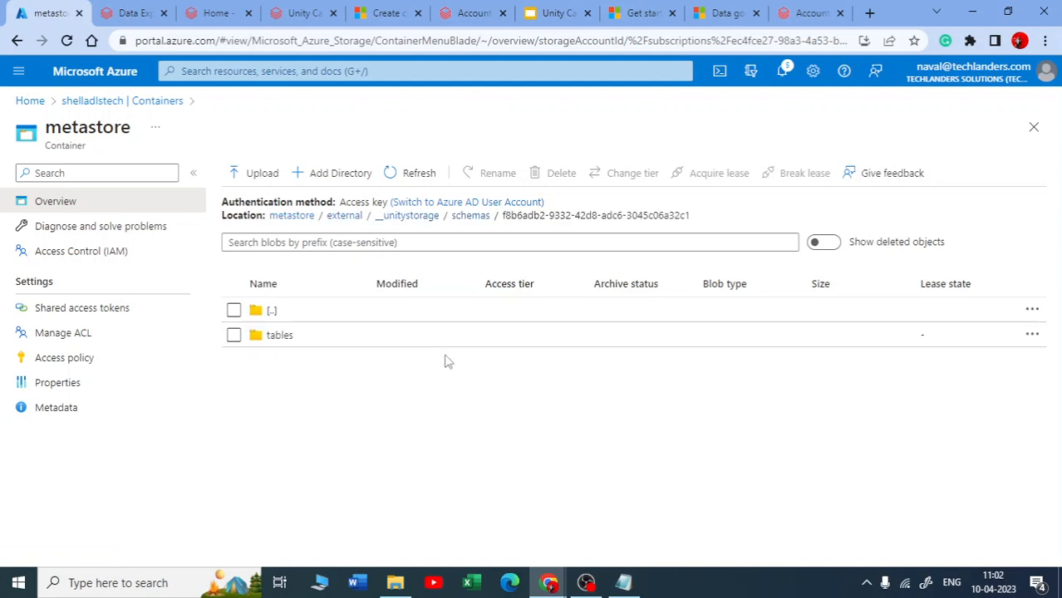
pyautogui.click(279, 335)
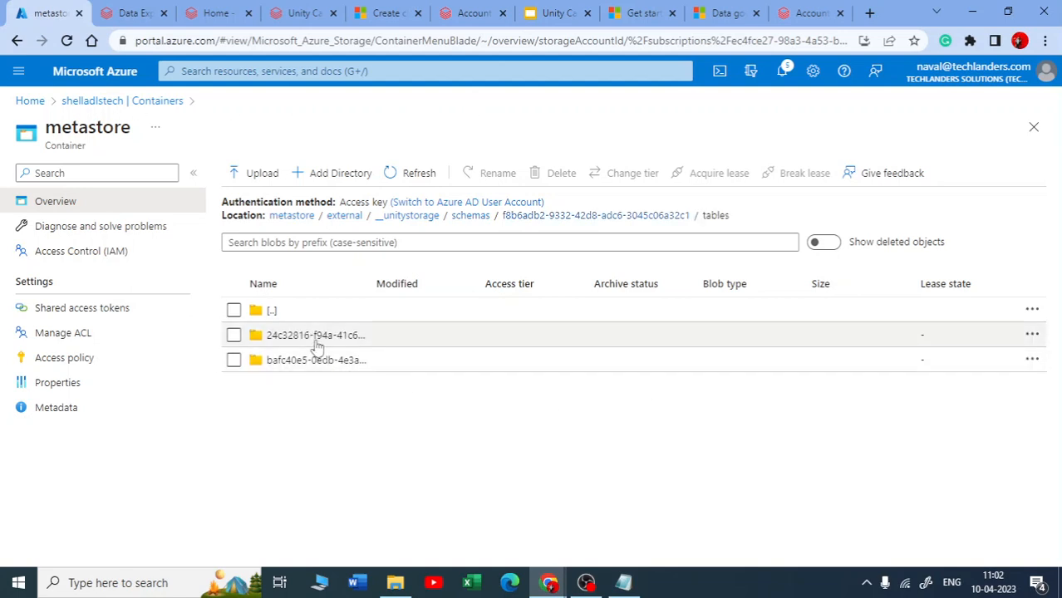
pyautogui.click(315, 337)
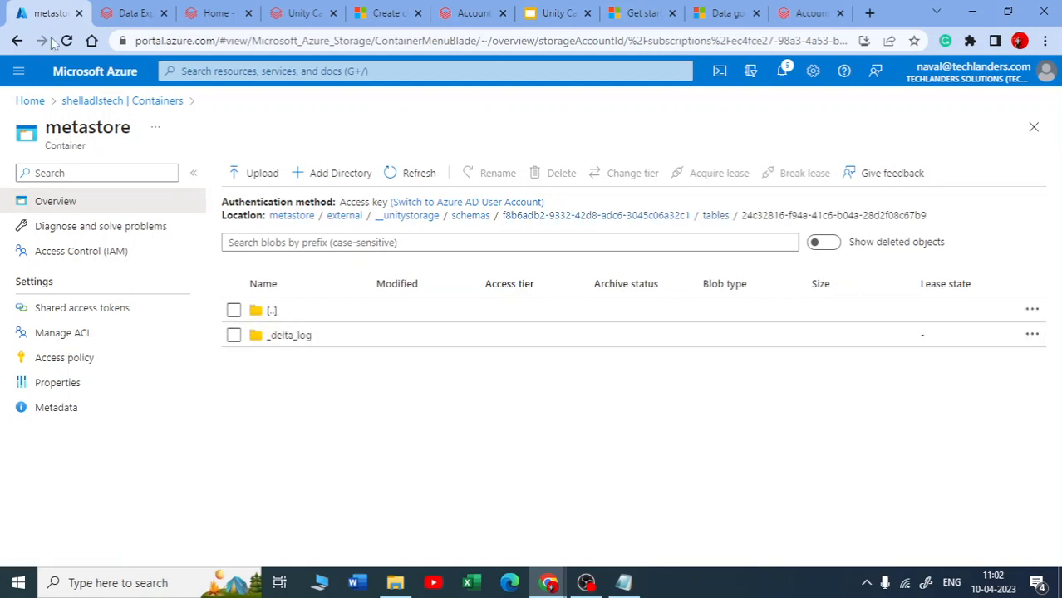
# - Return to the container root and browse the external folder down to the other table's folder, starting bafc40e5, to inspect its files
pyautogui.click(17, 39)
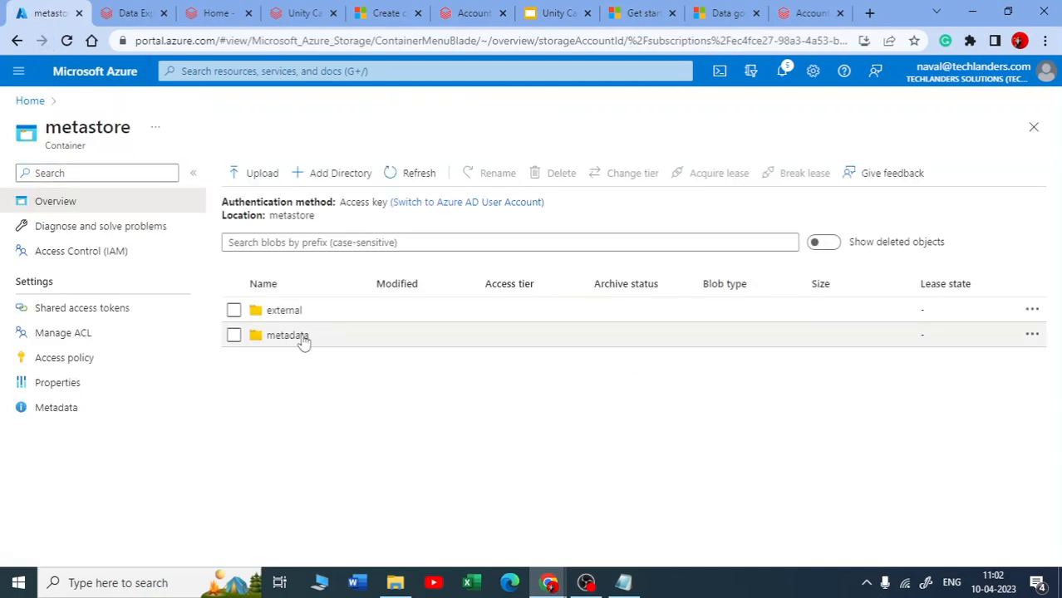
pyautogui.click(280, 312)
pyautogui.click(289, 339)
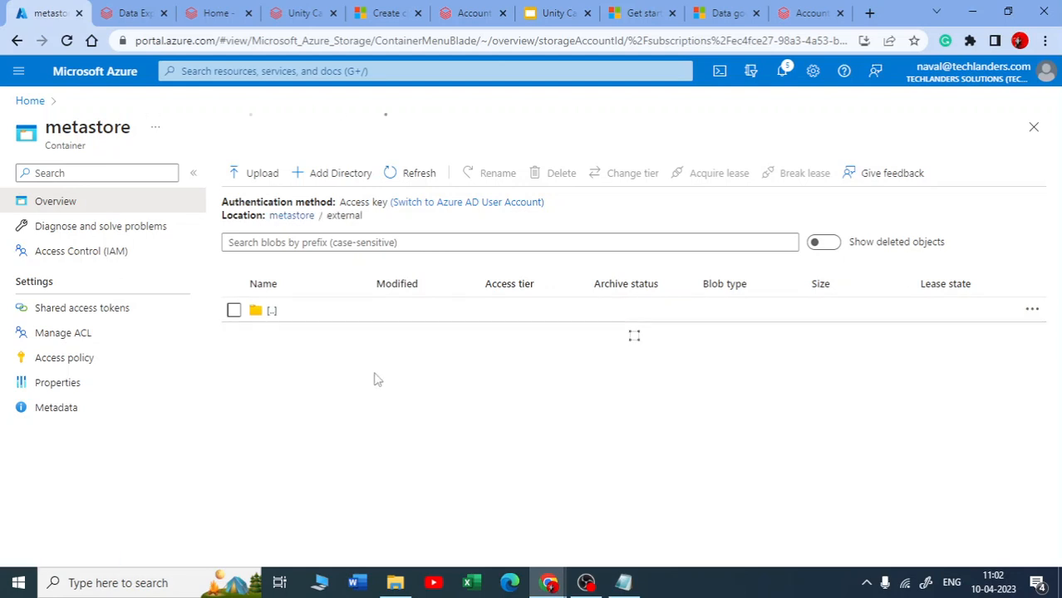
pyautogui.click(281, 336)
pyautogui.click(285, 337)
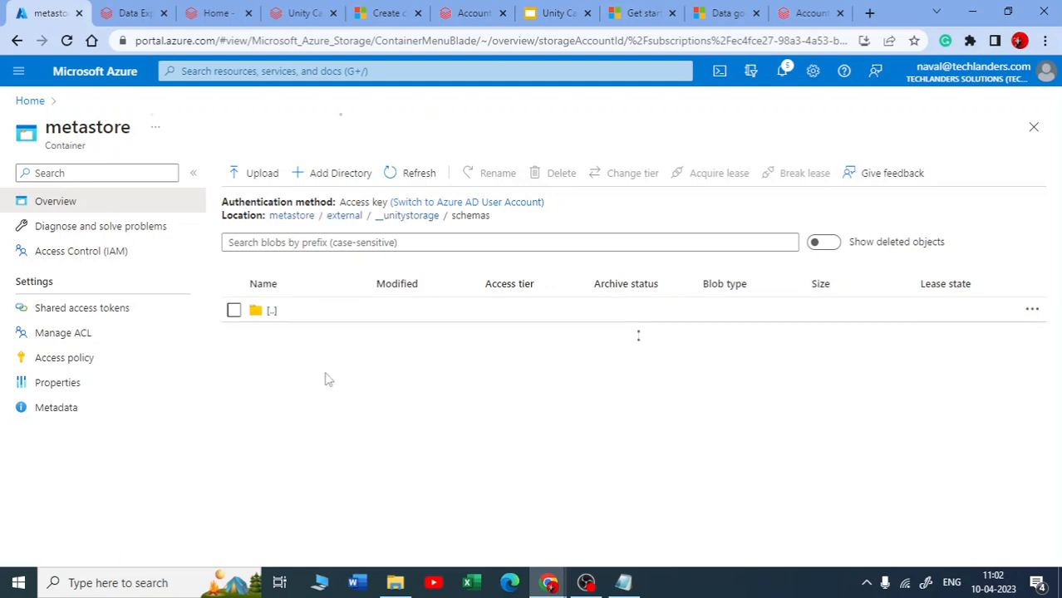
pyautogui.click(292, 337)
pyautogui.click(299, 360)
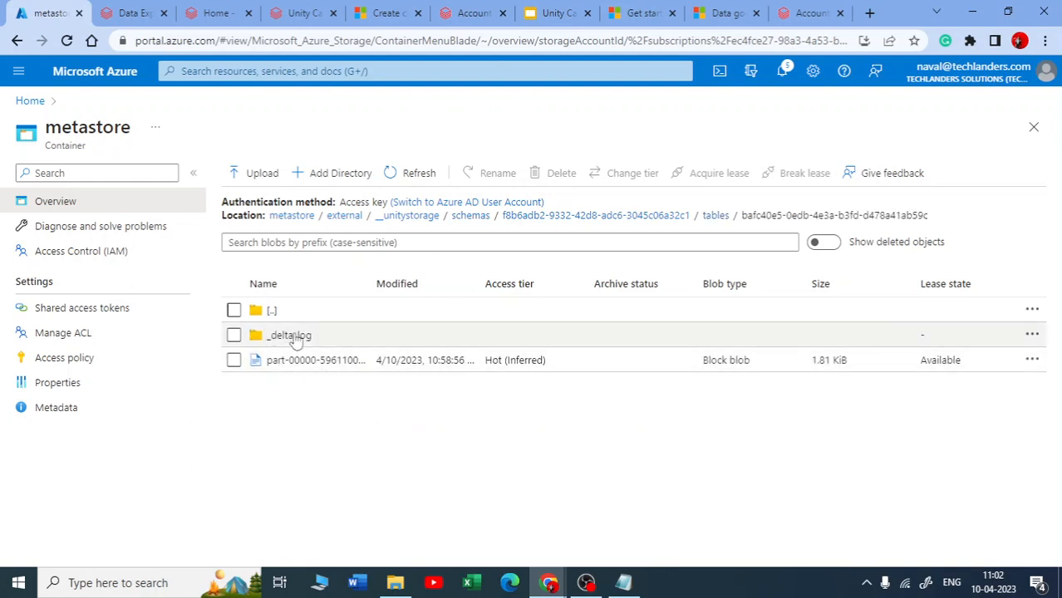
pyautogui.moveTo(371, 284); pyautogui.dragTo(483, 283)
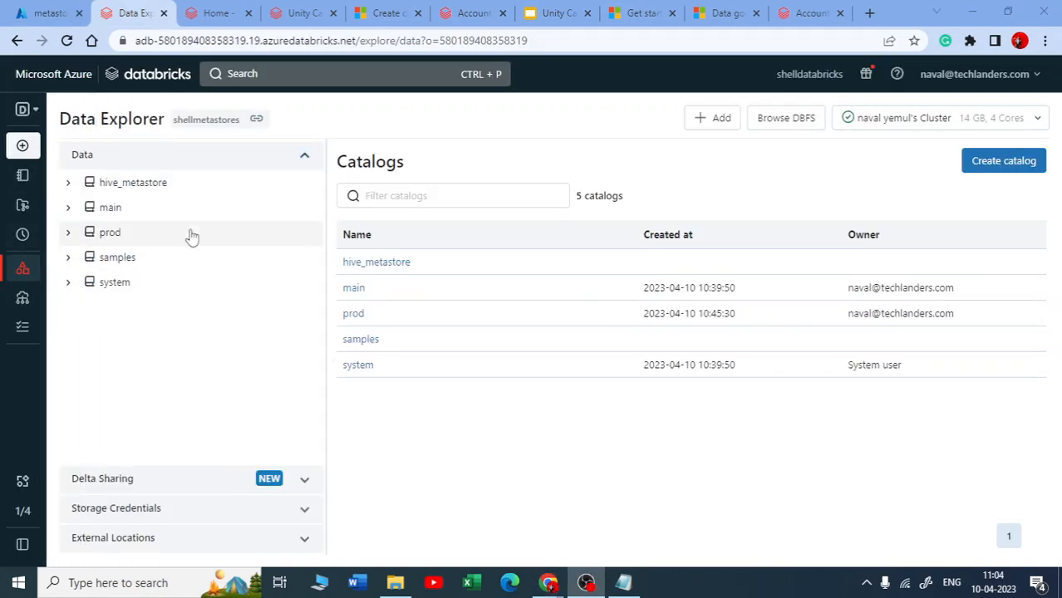
# - Open the prod catalog's permissions in Data Explorer and start a new grant with ALL PRIVILEGES selected
pyautogui.click(378, 323)
pyautogui.click(477, 249)
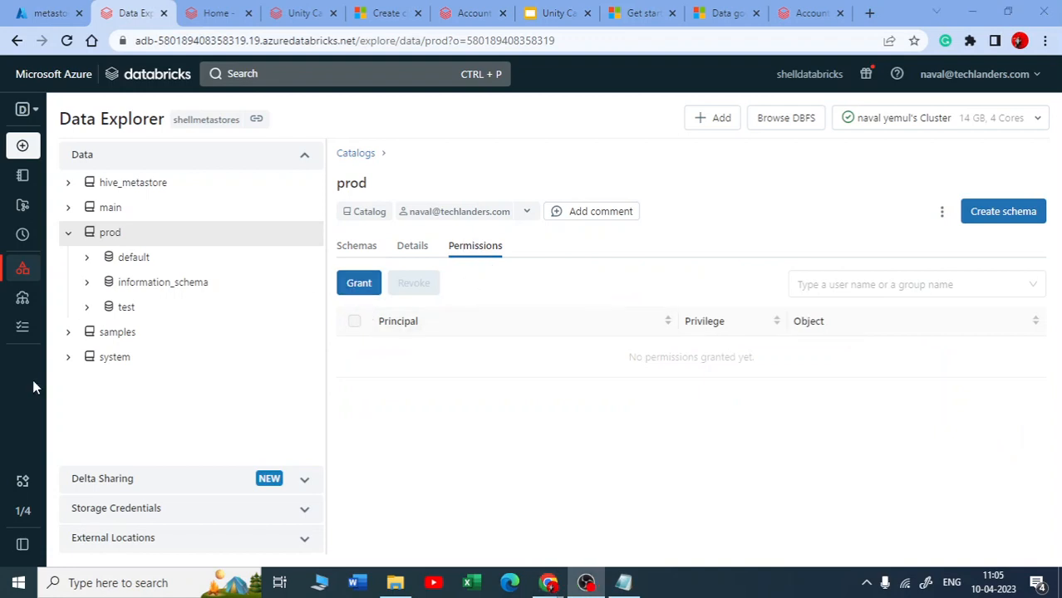
pyautogui.click(359, 283)
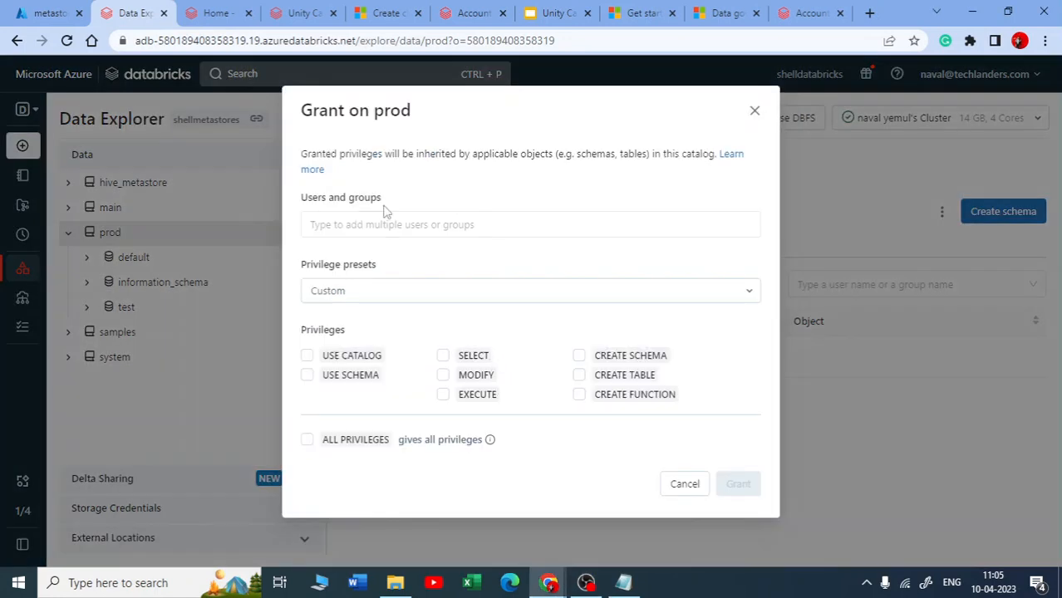
pyautogui.click(420, 295)
pyautogui.click(420, 293)
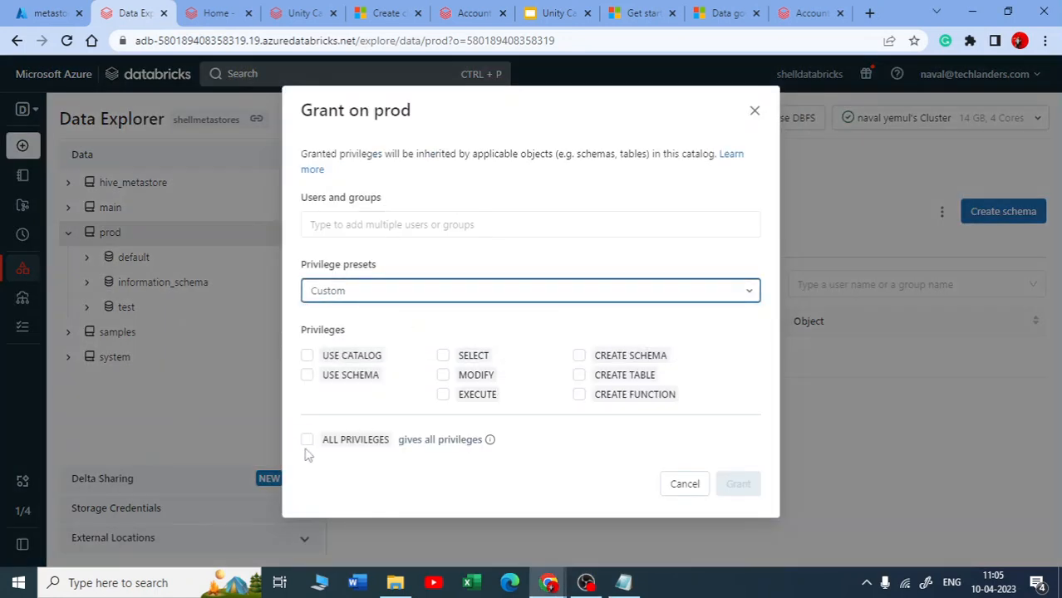
pyautogui.click(384, 445)
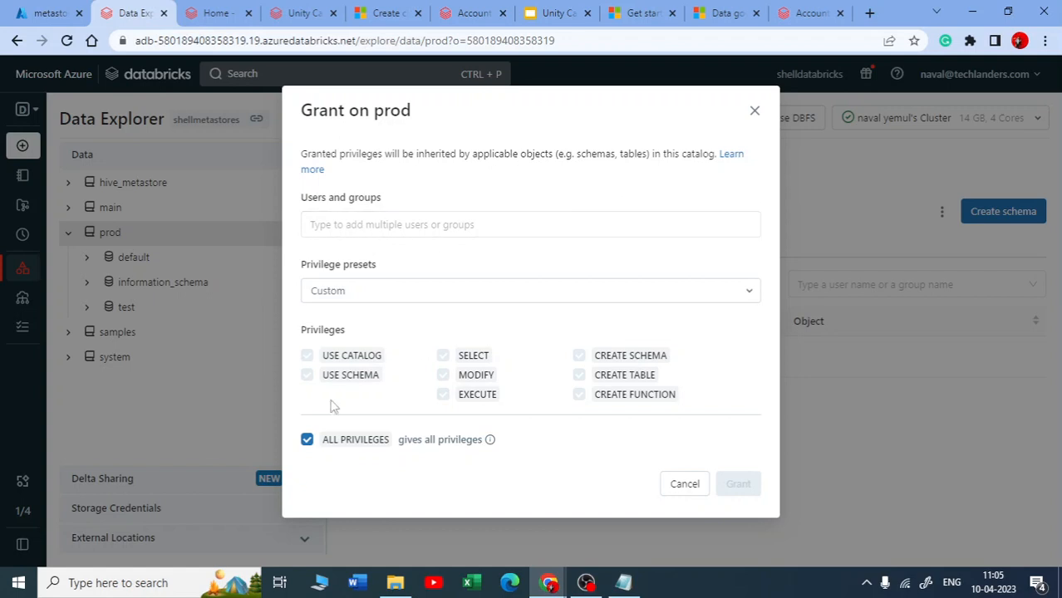
pyautogui.click(308, 440)
# - Add the account users group as the grantee and grant it the selected privileges on prod
pyautogui.click(469, 225)
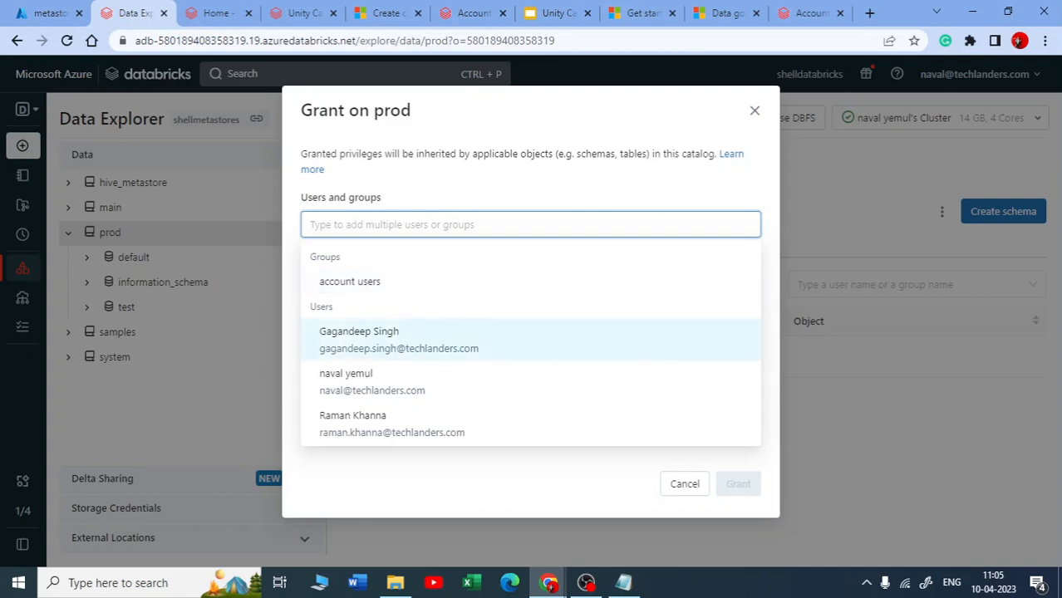
pyautogui.click(350, 281)
pyautogui.press('Escape')
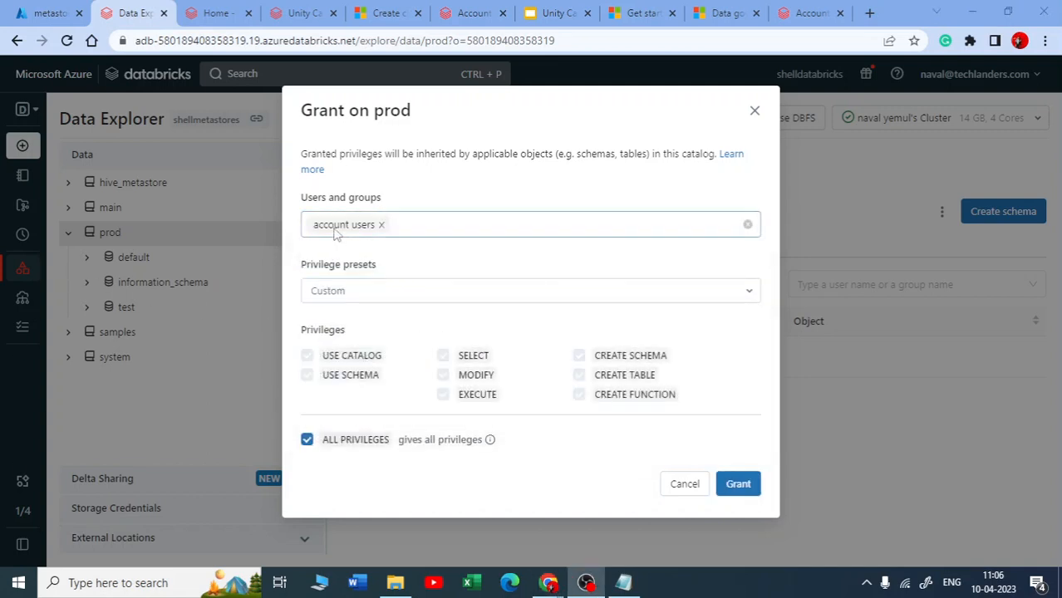
pyautogui.click(403, 226)
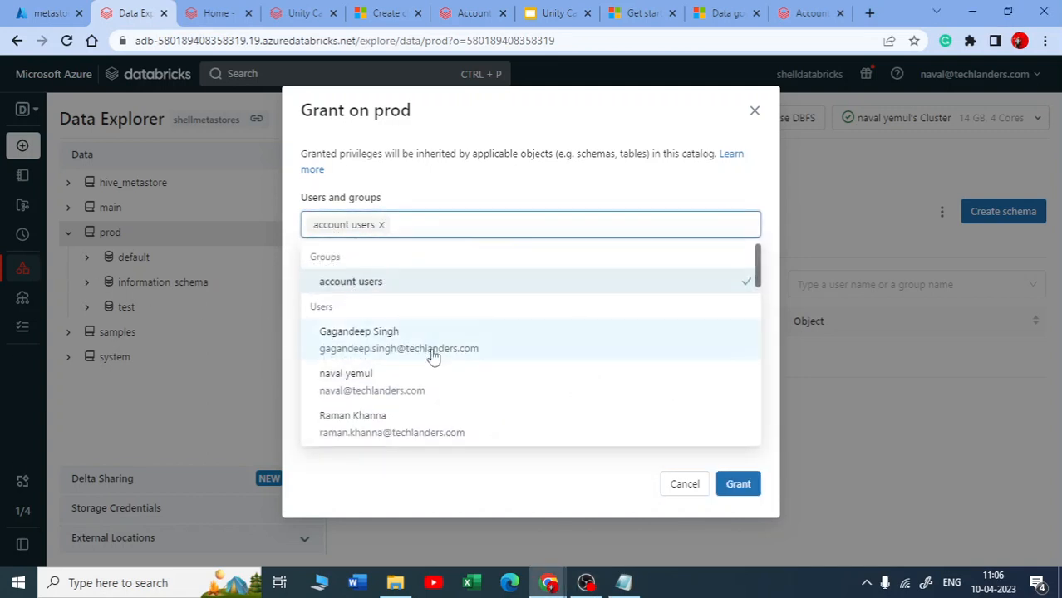
pyautogui.scroll(-5, 420, 273)
pyautogui.scroll(-4, 428, 374)
pyautogui.scroll(10, 434, 339)
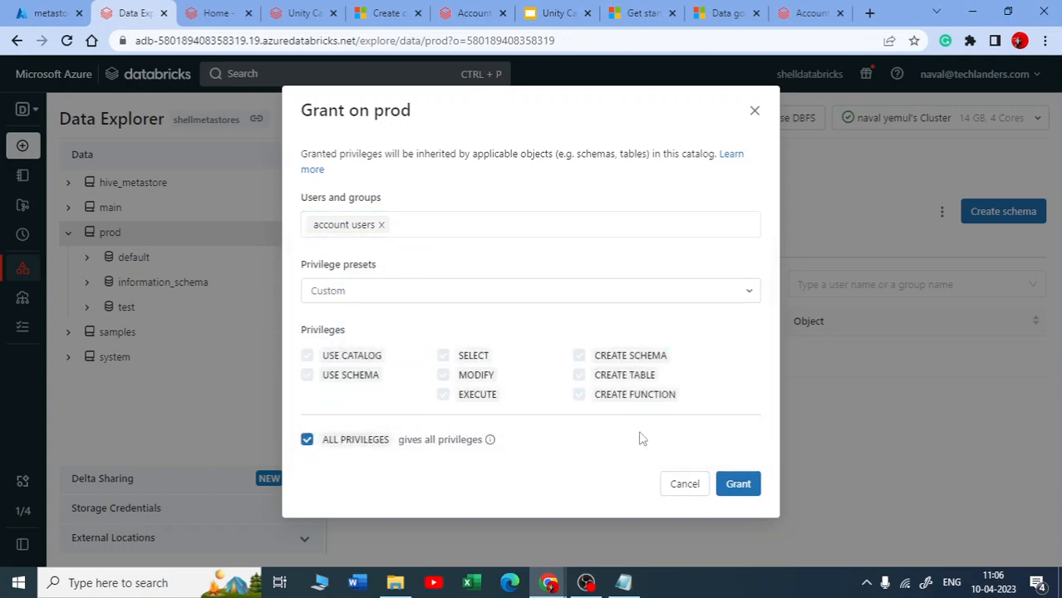
pyautogui.click(738, 484)
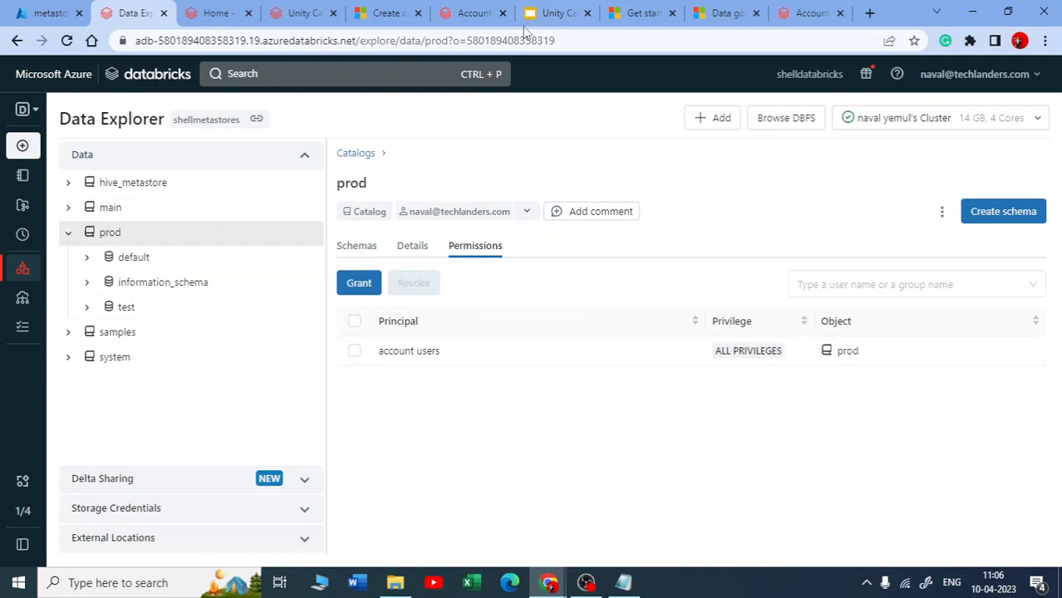
# - Review the metastore, catalog, schema and table hierarchy in the Unity Catalog slides and return to Data Explorer
pyautogui.click(548, 14)
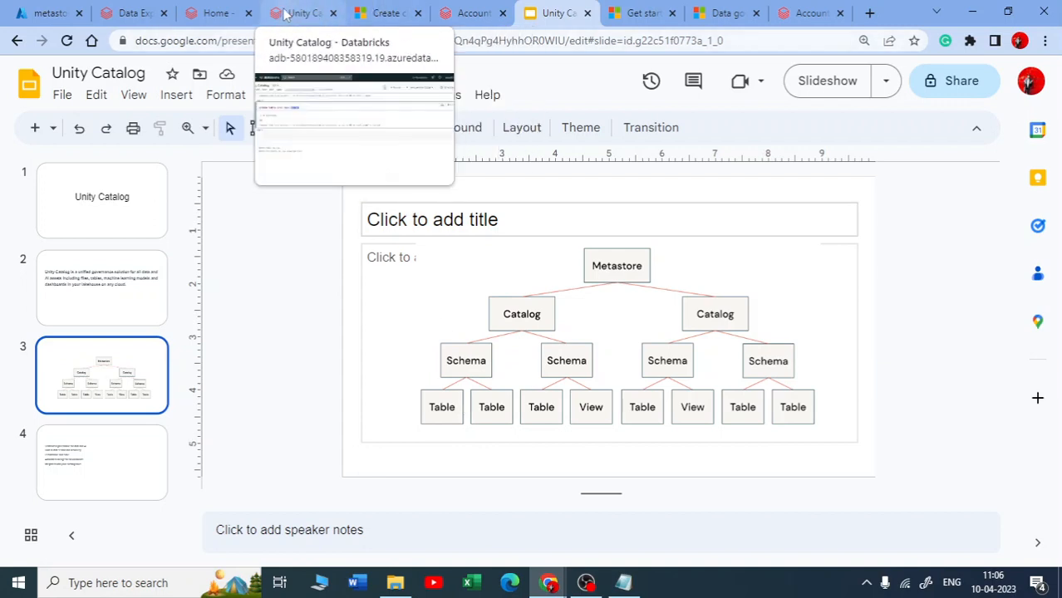
pyautogui.click(214, 14)
pyautogui.click(132, 10)
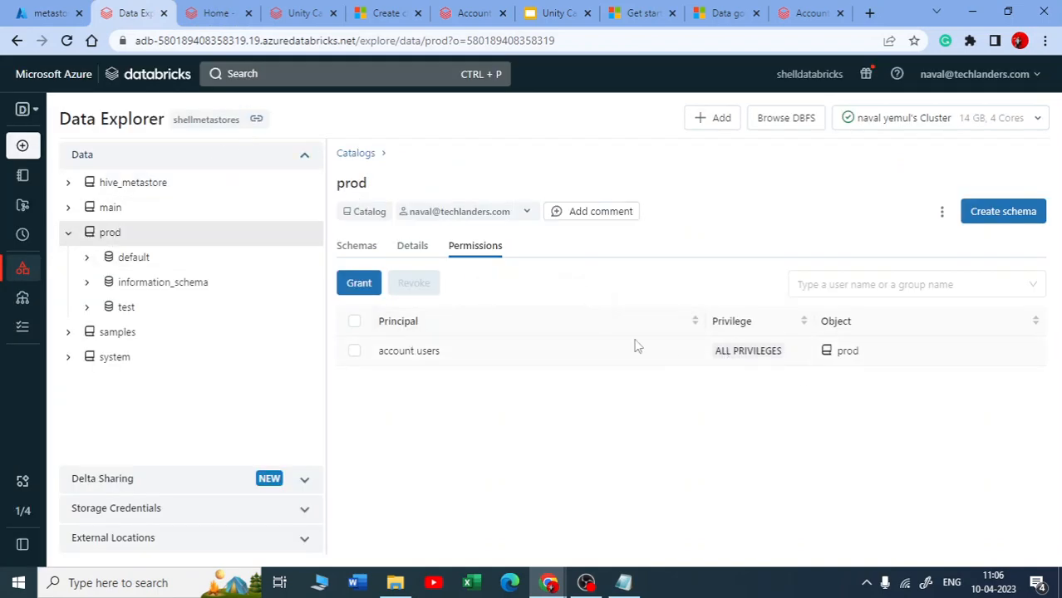
# - Check the permissions inherited from prod on the test schema and on its employees_table
pyautogui.click(117, 309)
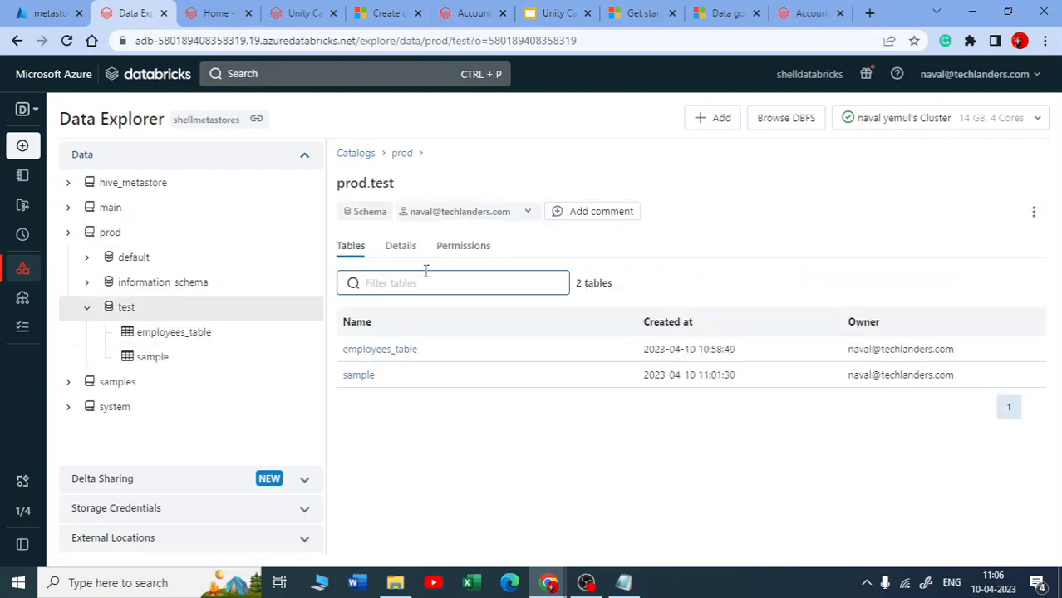
pyautogui.click(470, 247)
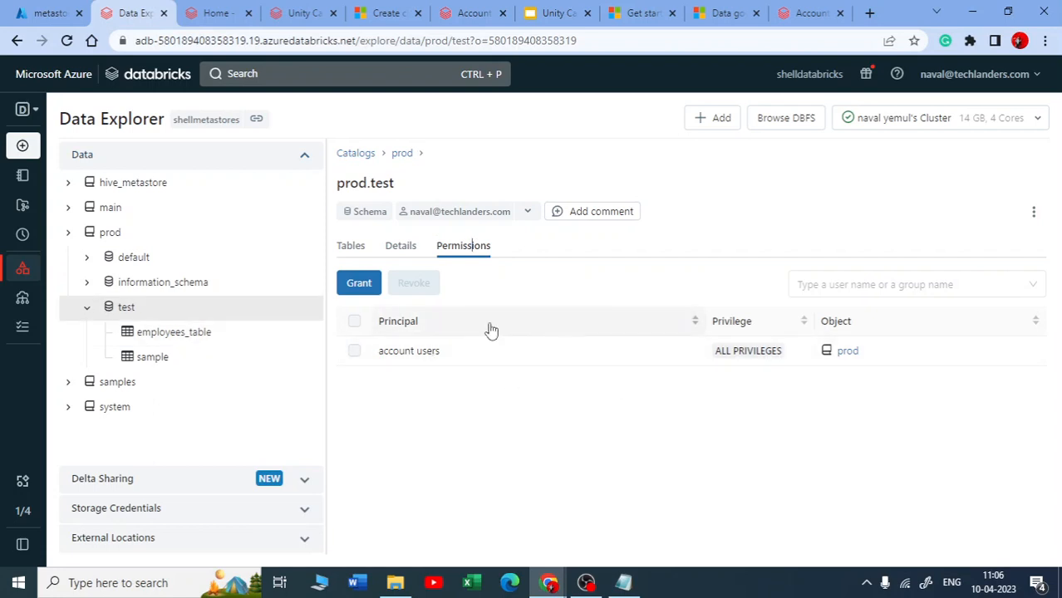
pyautogui.click(171, 332)
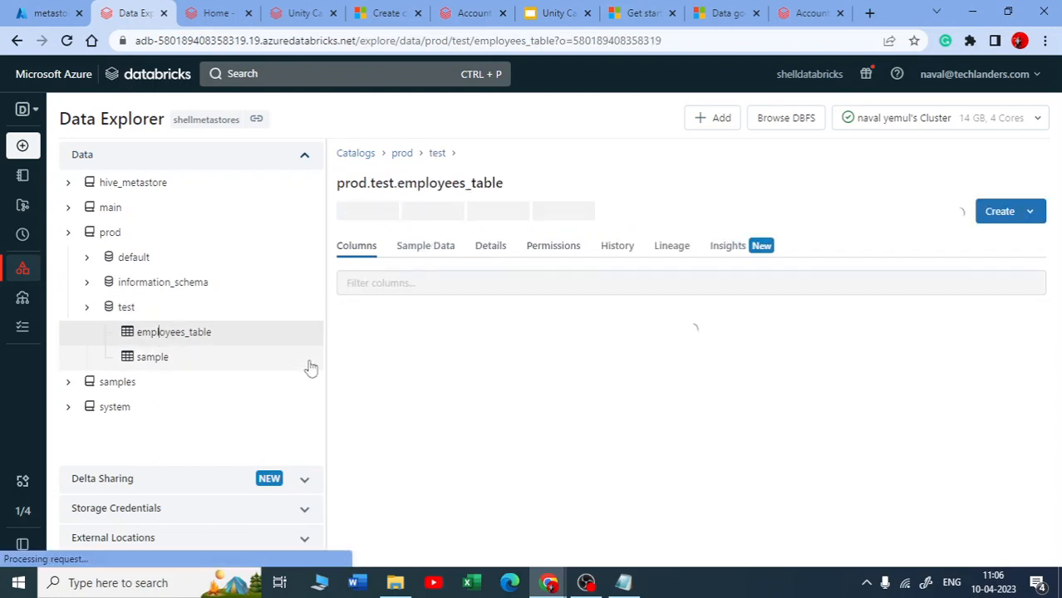
pyautogui.click(569, 287)
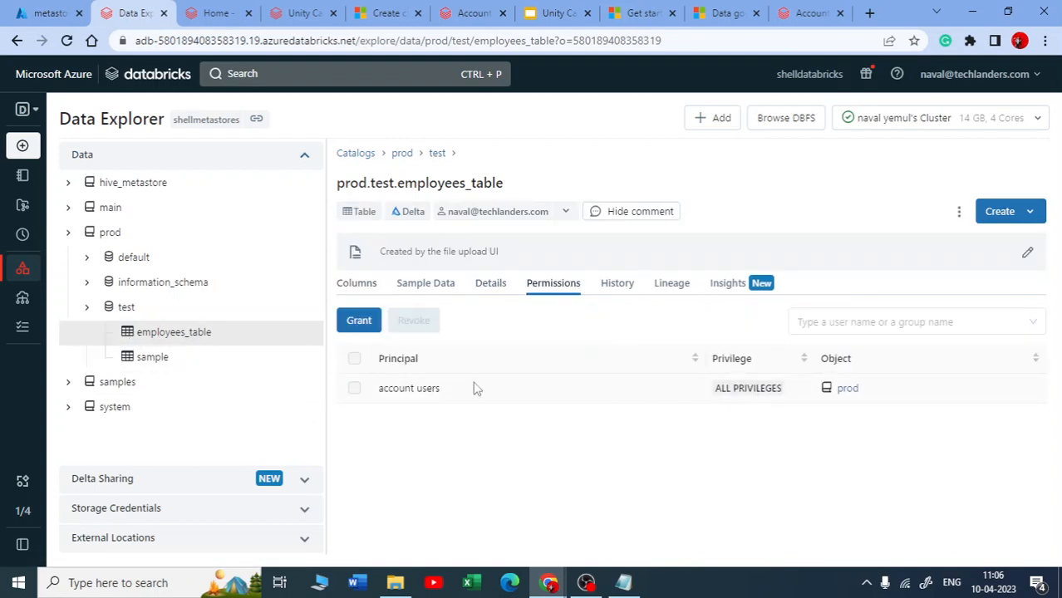
pyautogui.click(144, 331)
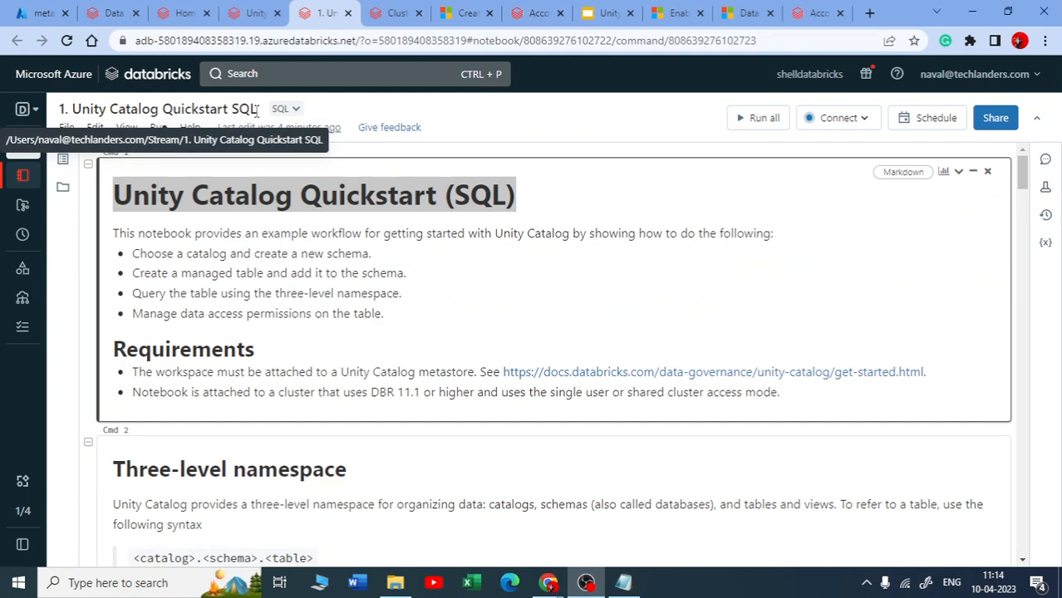
# - Read the Unity Catalog Quickstart SQL notebook's introduction and its three-level namespace syntax for catalog, schema and table
pyautogui.moveTo(257, 111); pyautogui.dragTo(224, 111)
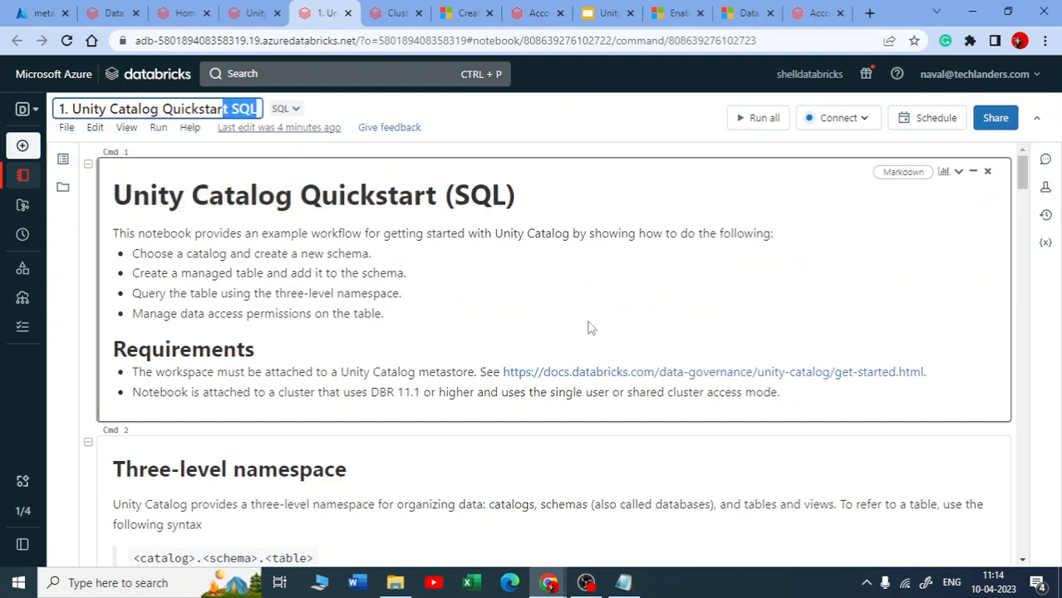
pyautogui.scroll(-5, 228, 246)
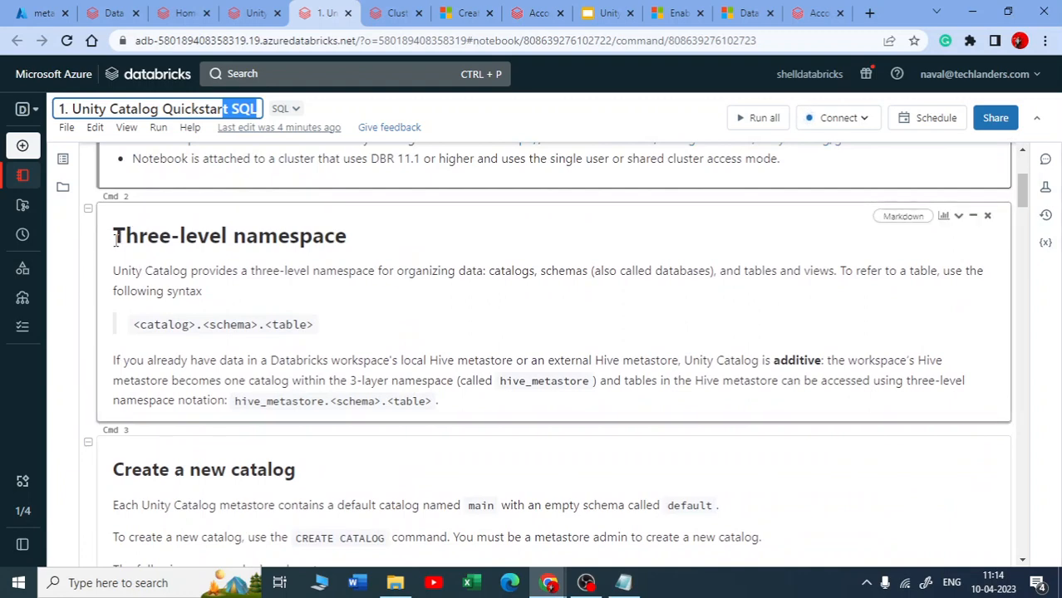
pyautogui.moveTo(113, 237); pyautogui.dragTo(357, 234)
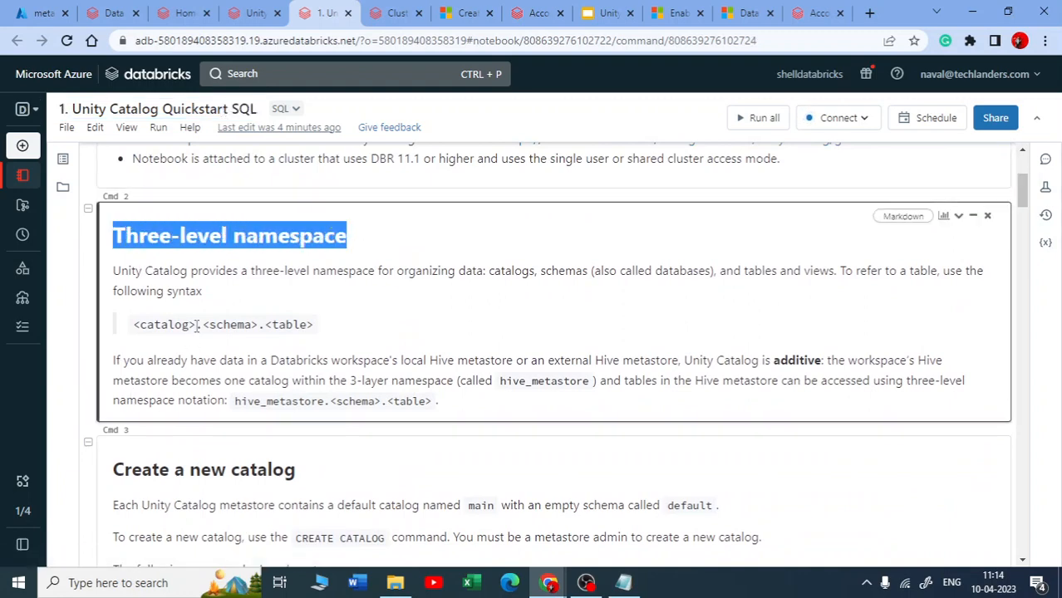
pyautogui.moveTo(197, 325); pyautogui.dragTo(124, 339)
pyautogui.moveTo(205, 325); pyautogui.dragTo(276, 322)
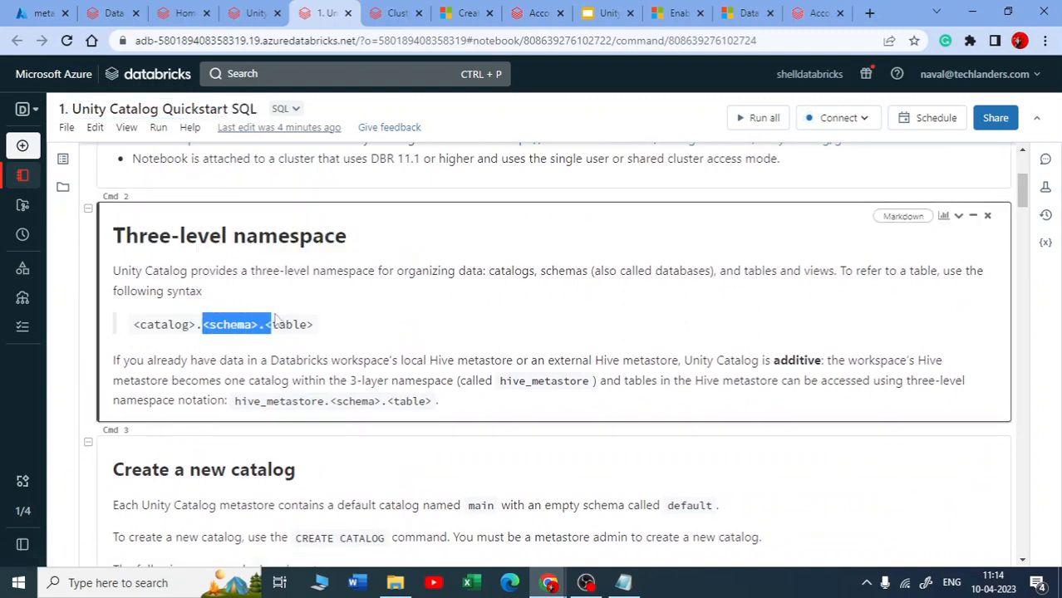
pyautogui.click(328, 329)
# - Read the notebook's section on creating a new catalog and the SQL commands beneath it
pyautogui.scroll(-4, 315, 333)
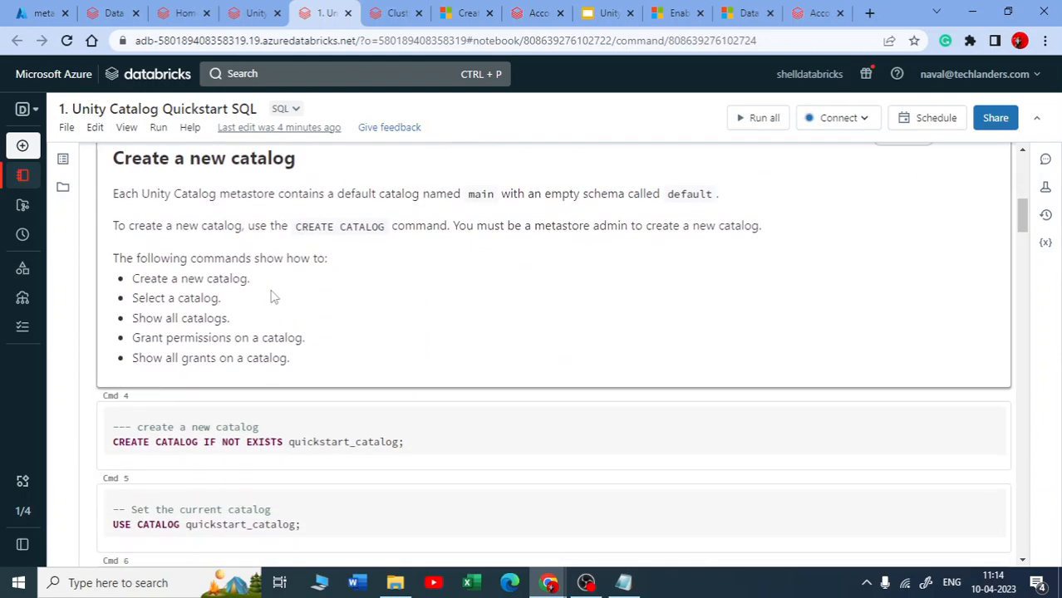
pyautogui.scroll(1, 144, 257)
pyautogui.moveTo(212, 237); pyautogui.dragTo(315, 246)
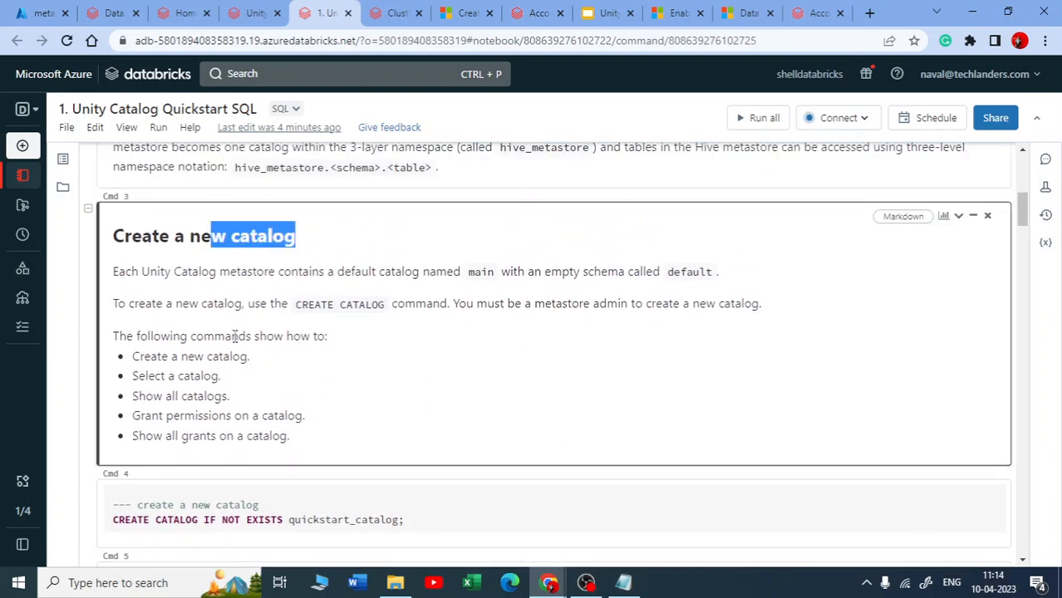
pyautogui.scroll(-1, 229, 332)
pyautogui.moveTo(142, 281); pyautogui.dragTo(253, 280)
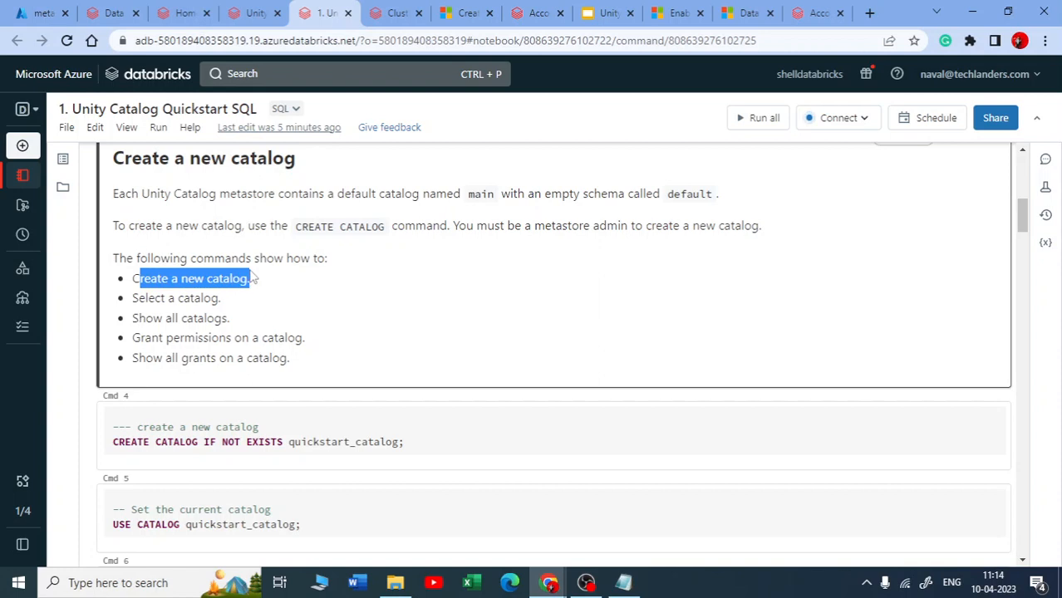
pyautogui.scroll(-1, 324, 329)
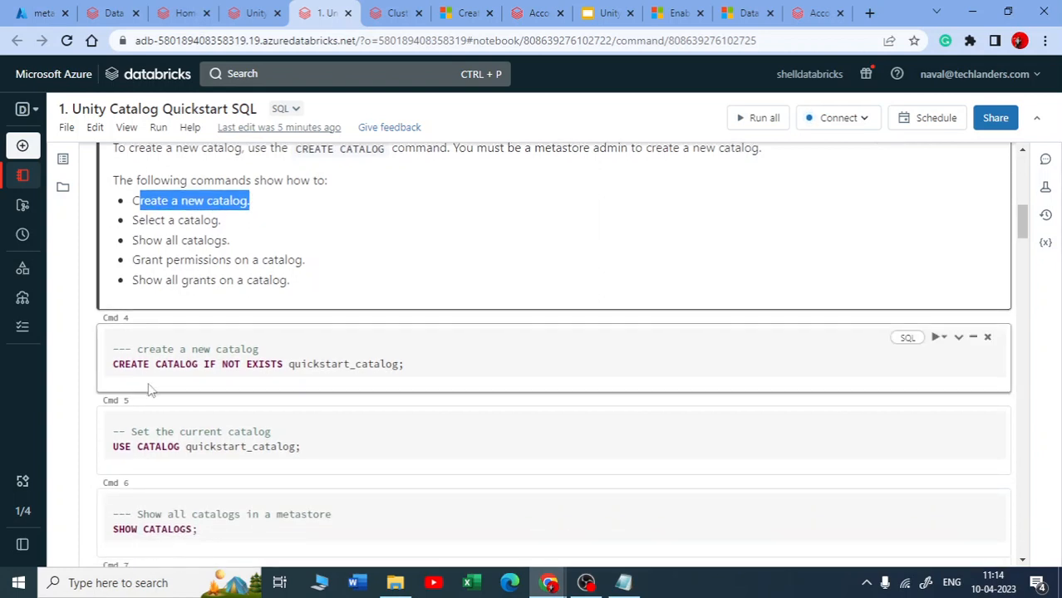
# - Read the notebook's commands for creating quickstart_catalog, setting it as the current catalog and showing all catalogs in the metastore
pyautogui.scroll(-1, 151, 391)
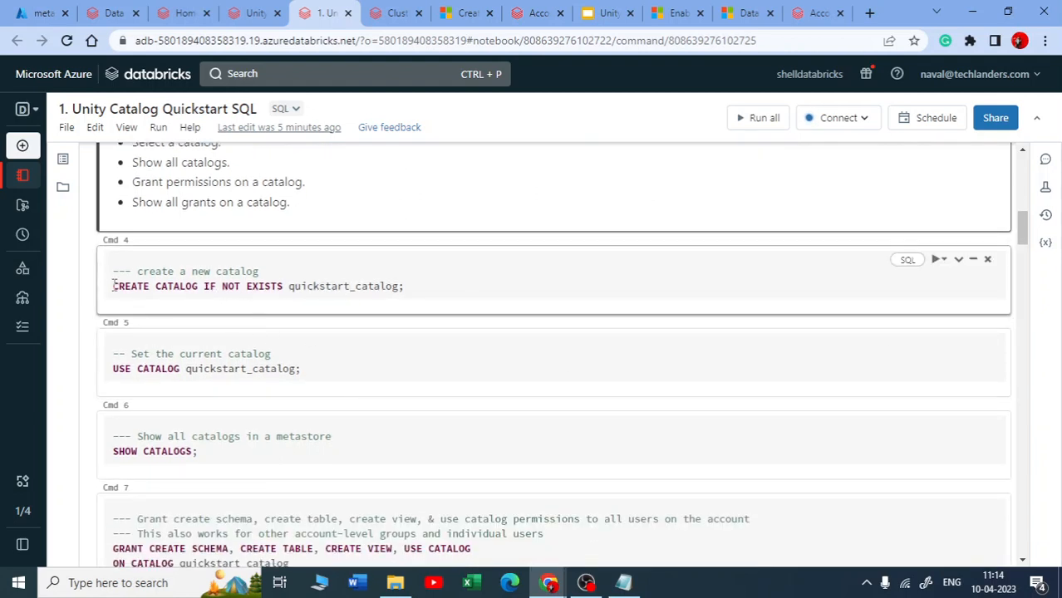
pyautogui.moveTo(115, 286); pyautogui.dragTo(420, 285)
pyautogui.click(504, 276)
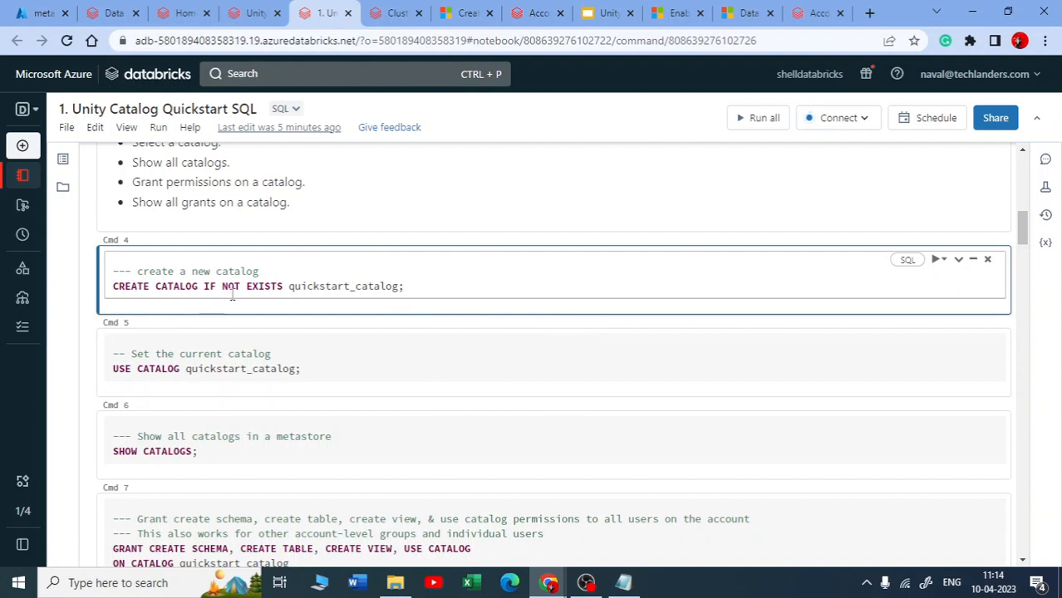
pyautogui.moveTo(295, 286); pyautogui.dragTo(392, 276)
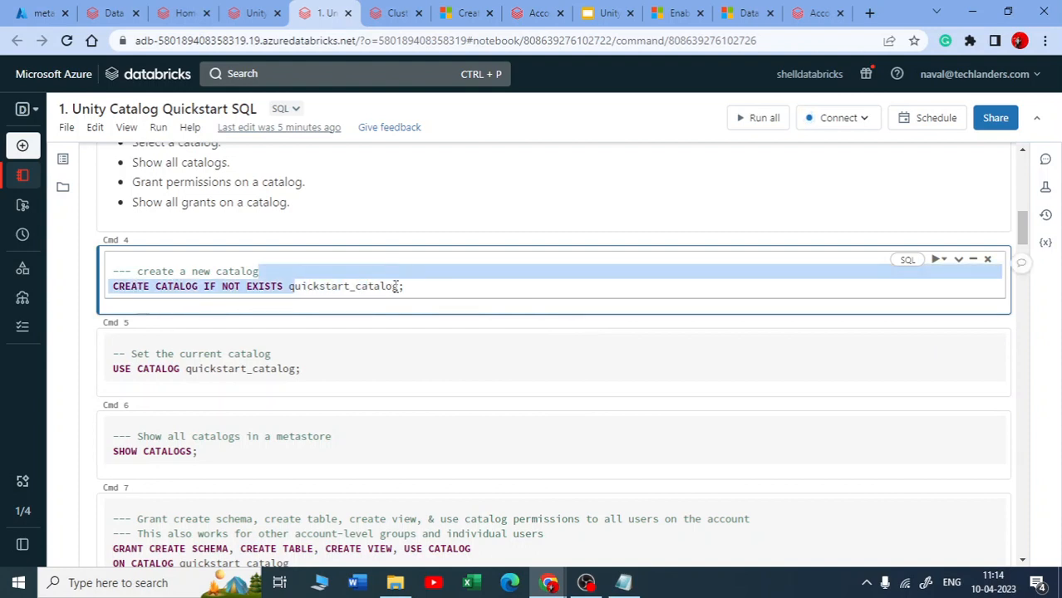
pyautogui.scroll(-1, 366, 286)
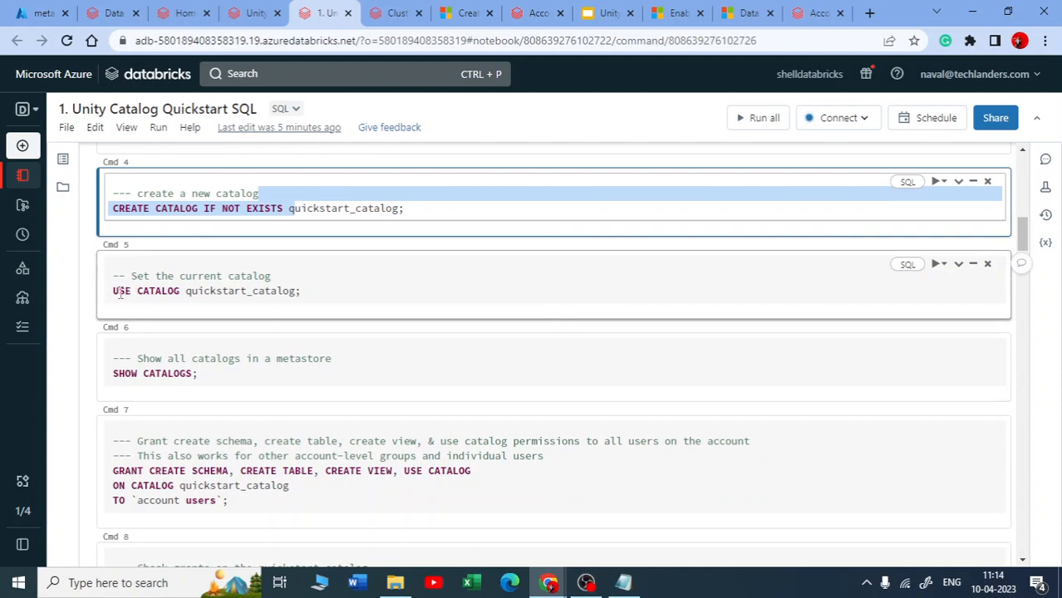
pyautogui.moveTo(121, 295); pyautogui.dragTo(303, 292)
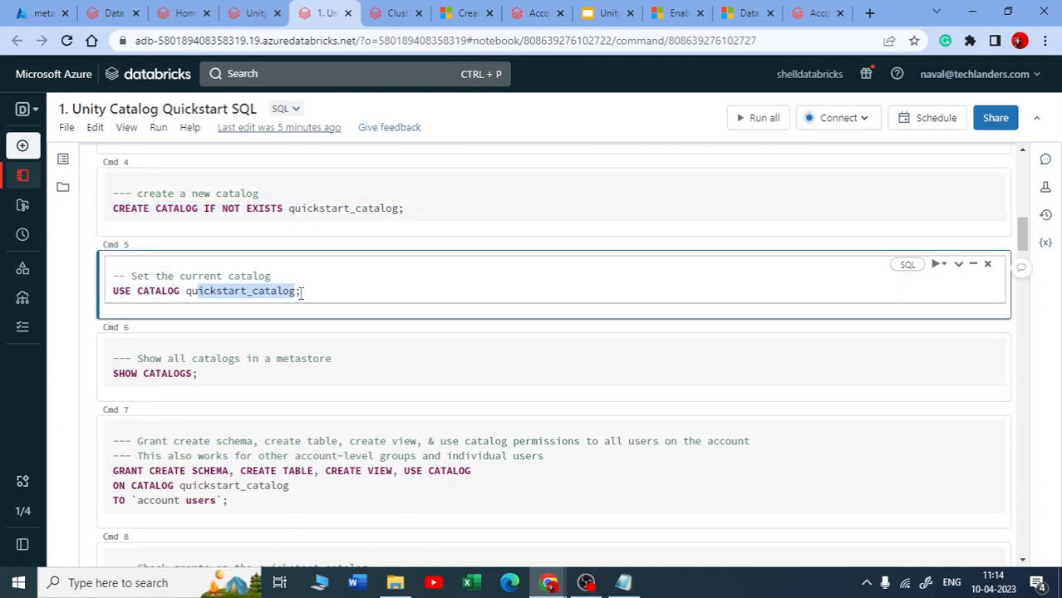
pyautogui.scroll(-1, 216, 349)
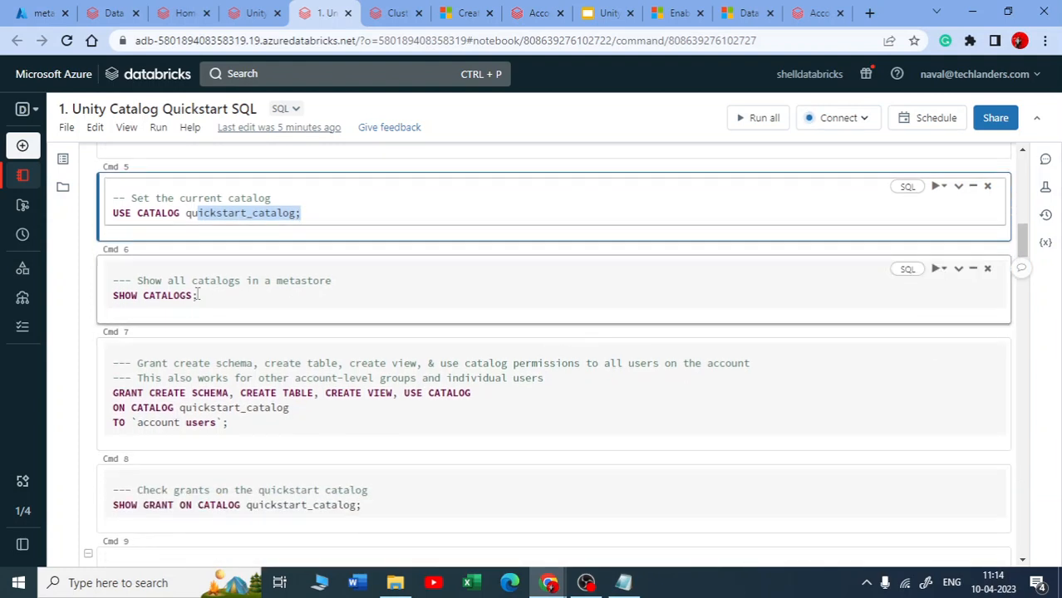
pyautogui.moveTo(196, 297); pyautogui.dragTo(111, 298)
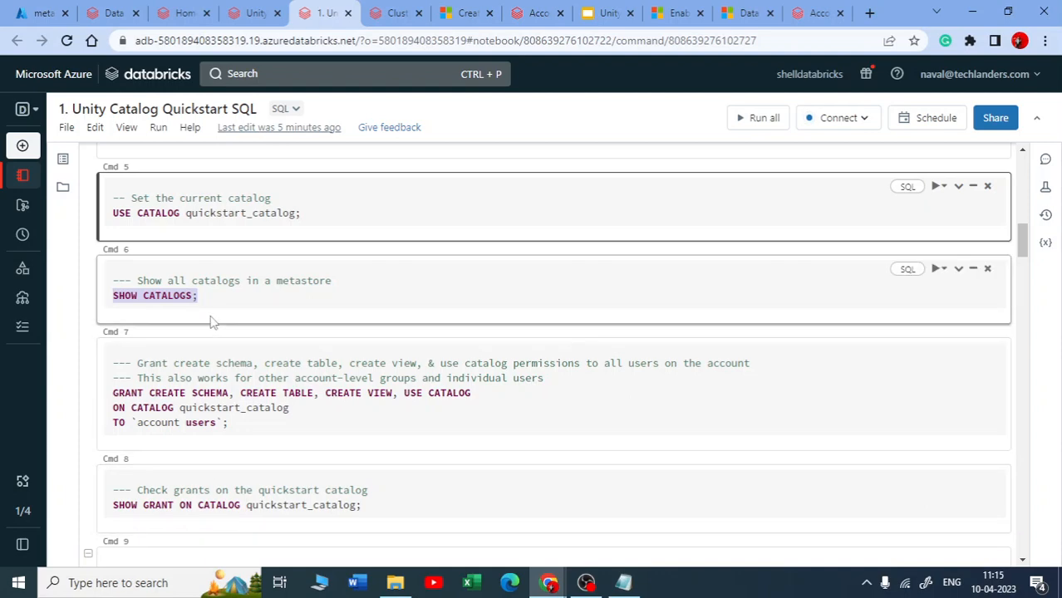
# - Examine the GRANT command's privileges, its target quickstart_catalog and its principal, account users
pyautogui.scroll(-3, 208, 316)
pyautogui.scroll(3, 208, 316)
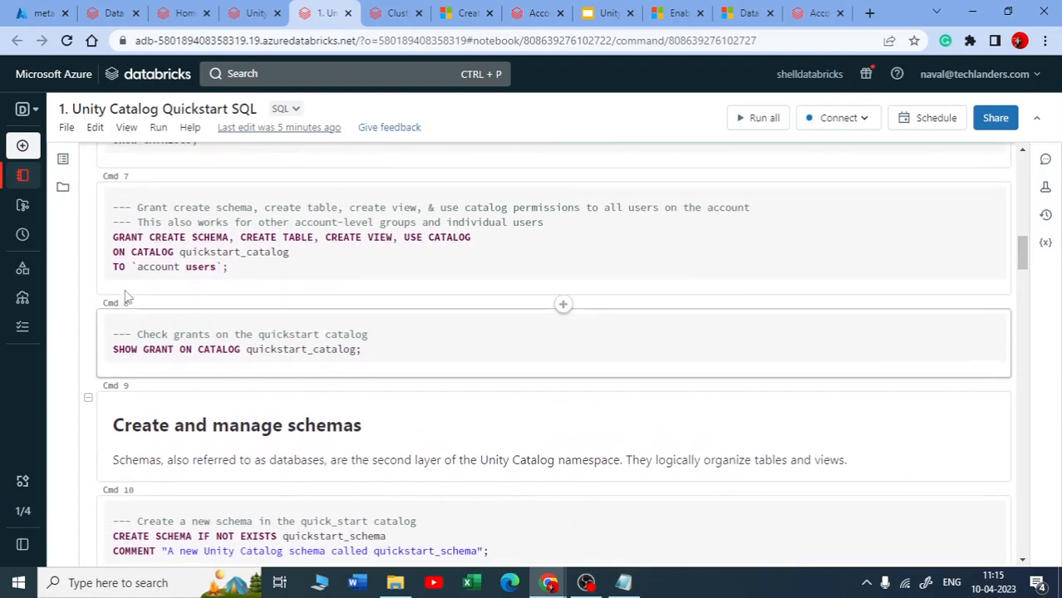
pyautogui.click(137, 277)
pyautogui.scroll(-1, 120, 307)
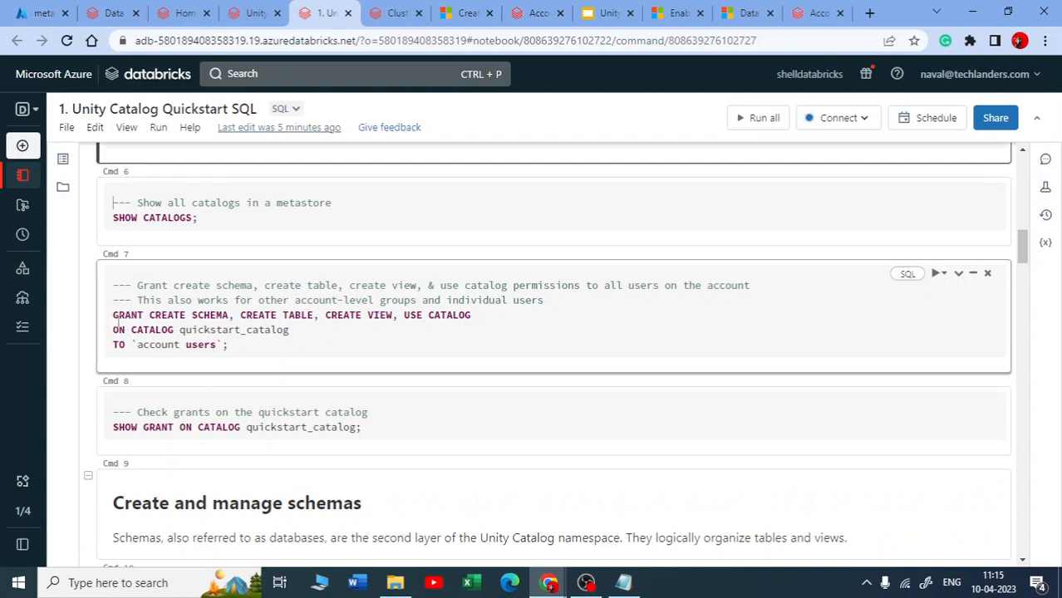
pyautogui.moveTo(117, 320); pyautogui.dragTo(273, 360)
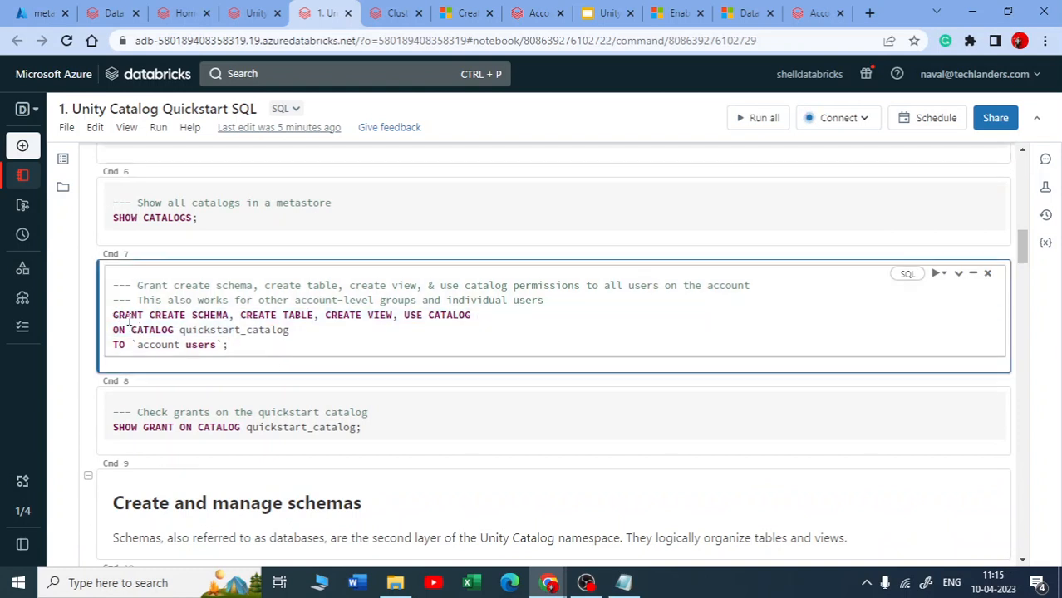
pyautogui.moveTo(158, 319); pyautogui.dragTo(422, 315)
pyautogui.click(457, 317)
pyautogui.moveTo(179, 334); pyautogui.dragTo(281, 335)
pyautogui.click(126, 346)
pyautogui.moveTo(218, 344); pyautogui.dragTo(133, 347)
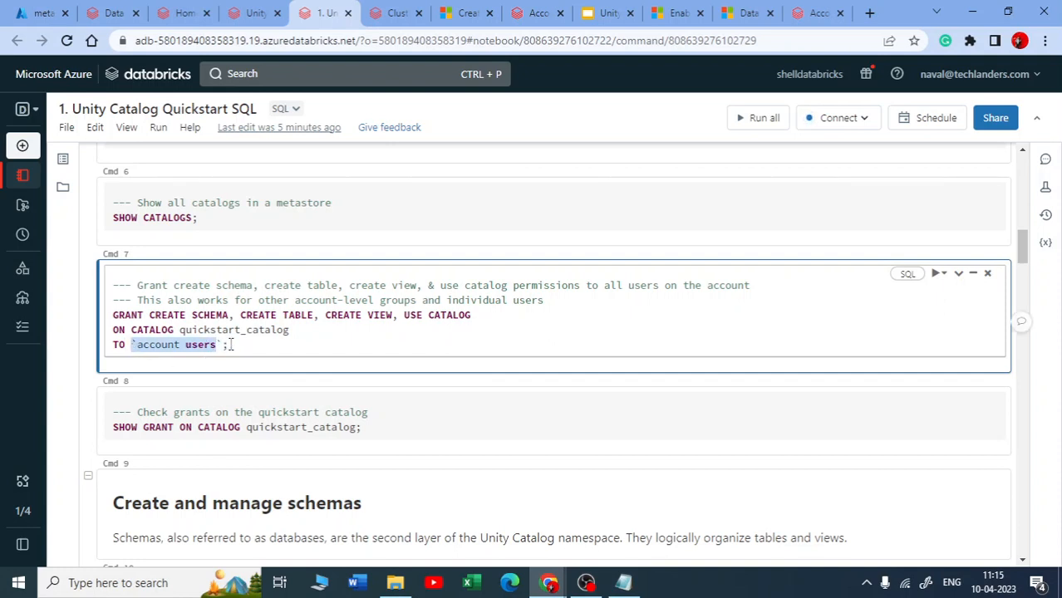
pyautogui.moveTo(232, 344); pyautogui.dragTo(94, 300)
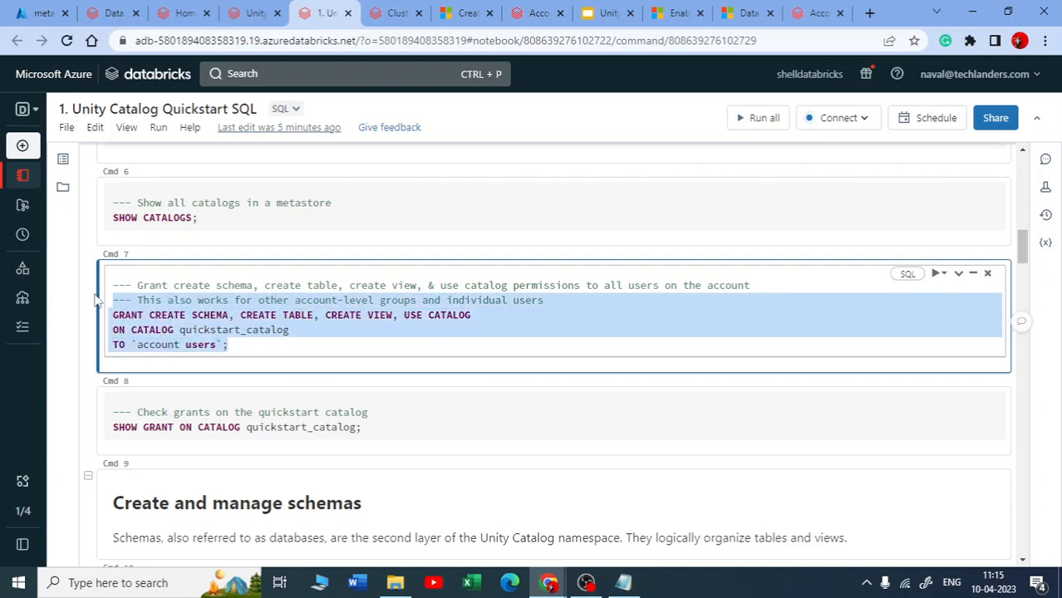
pyautogui.click(327, 340)
pyautogui.scroll(-2, 202, 355)
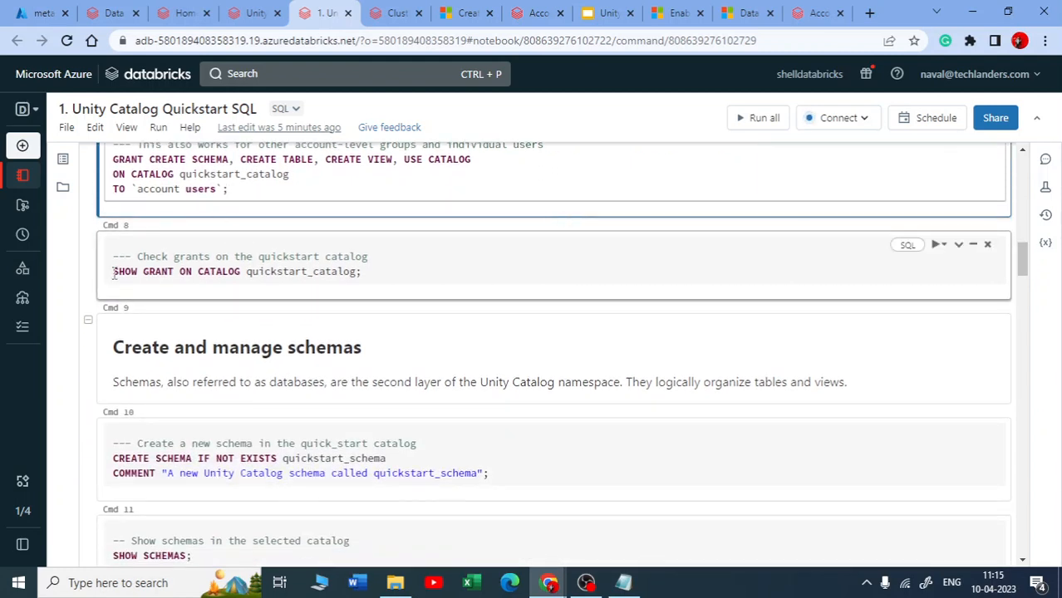
# - Read the SHOW GRANT ON CATALOG command and compare it with the employees_table permissions in Data Explorer
pyautogui.moveTo(114, 272); pyautogui.dragTo(361, 273)
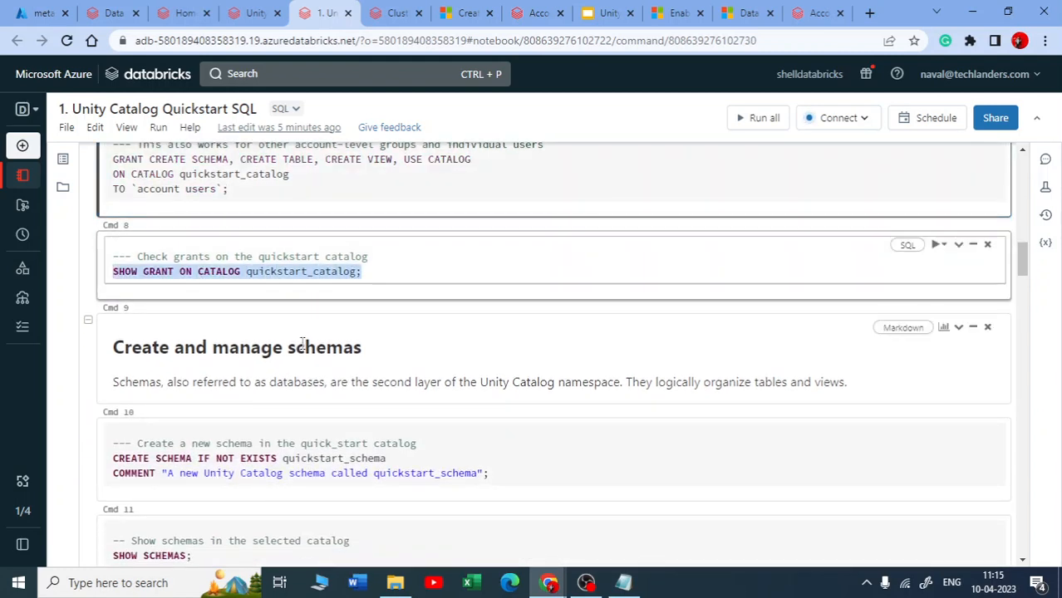
pyautogui.click(109, 10)
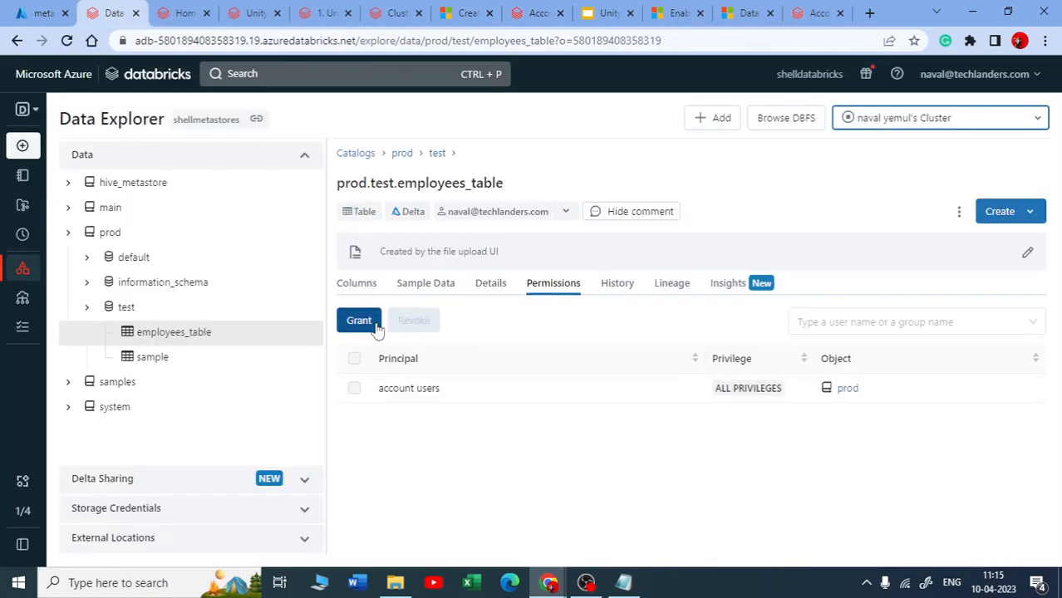
pyautogui.click(322, 13)
# - Look at the Create and manage schemas section and recheck the USE CATALOG quickstart_catalog command above it
pyautogui.scroll(-2, 221, 166)
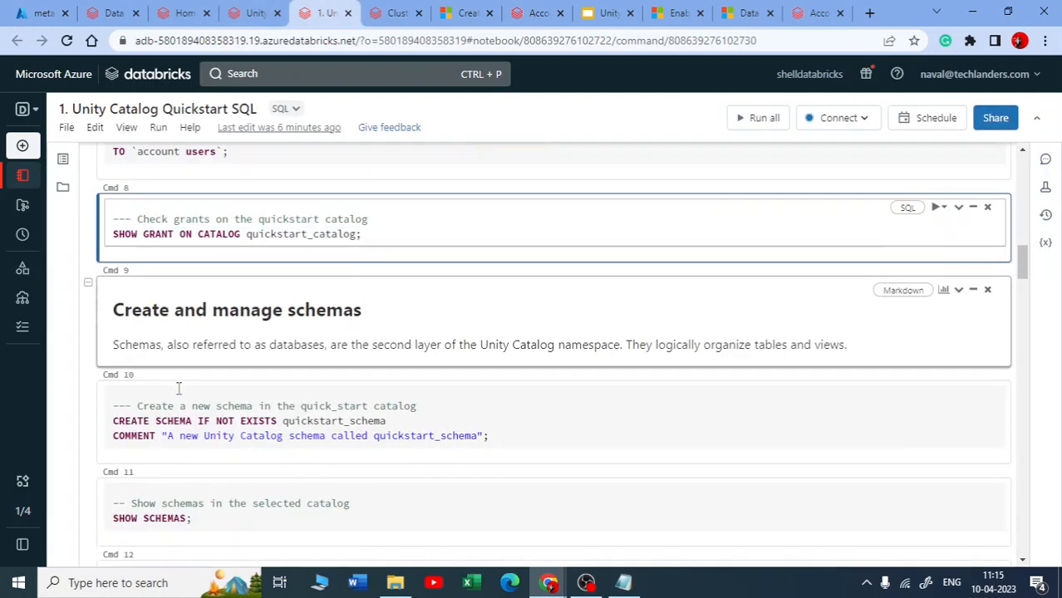
pyautogui.doubleClick(140, 189)
pyautogui.moveTo(205, 184); pyautogui.dragTo(342, 191)
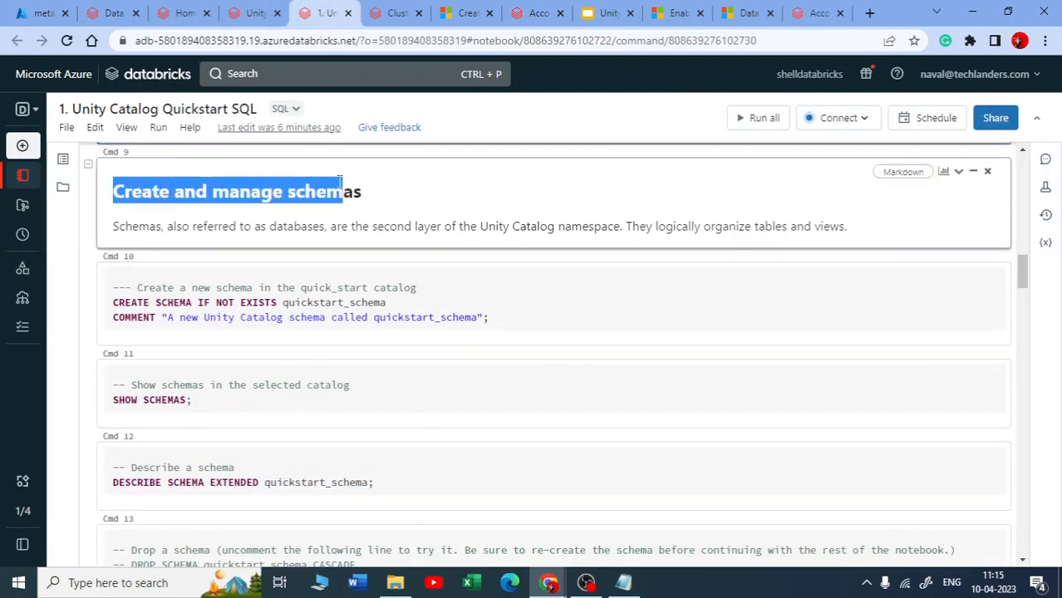
pyautogui.scroll(4, 120, 271)
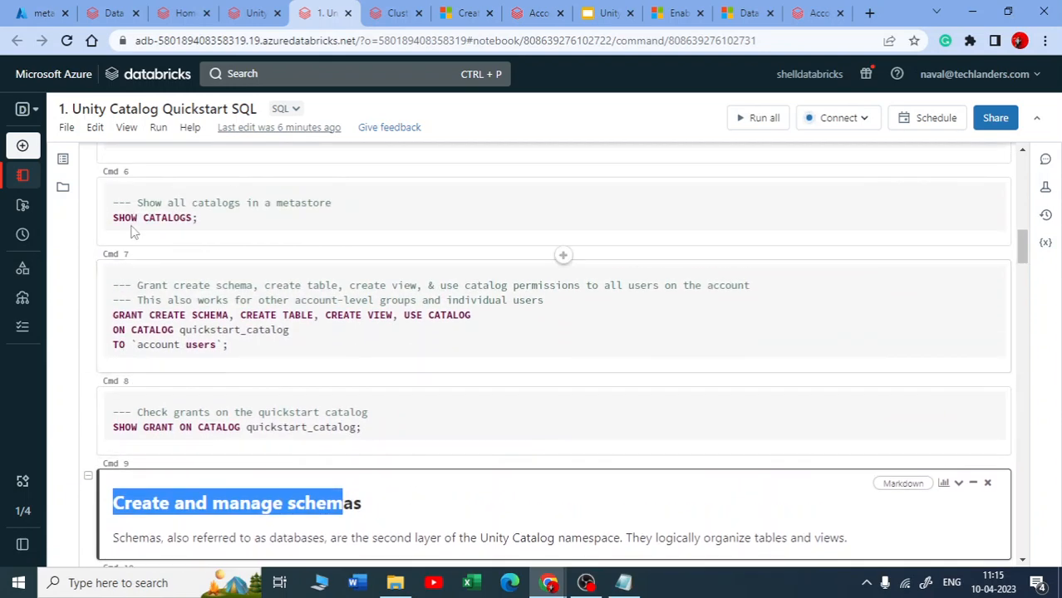
pyautogui.scroll(3, 120, 271)
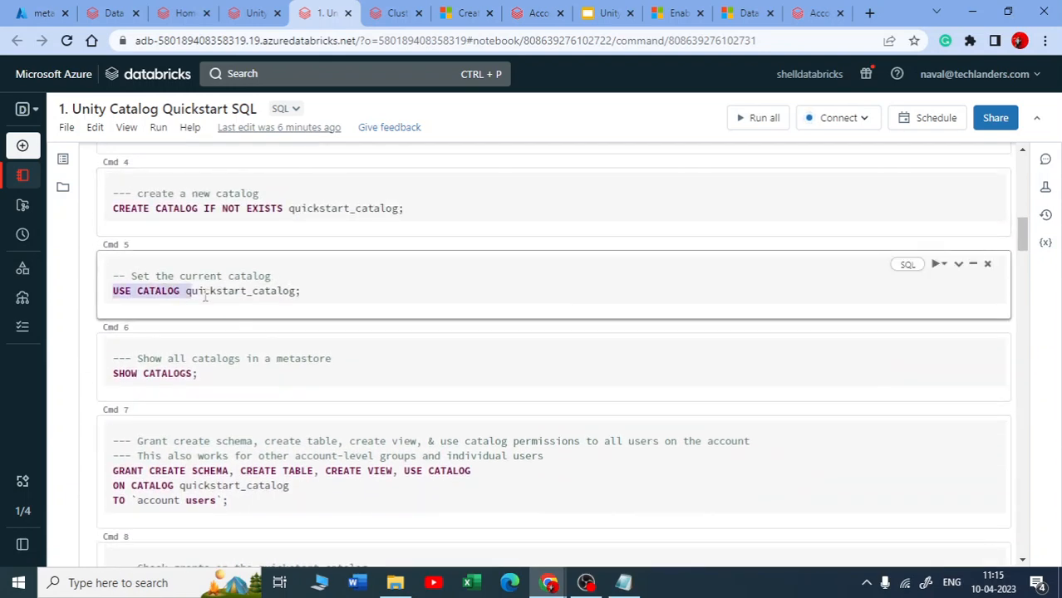
pyautogui.scroll(-3, 207, 297)
pyautogui.scroll(2, 200, 373)
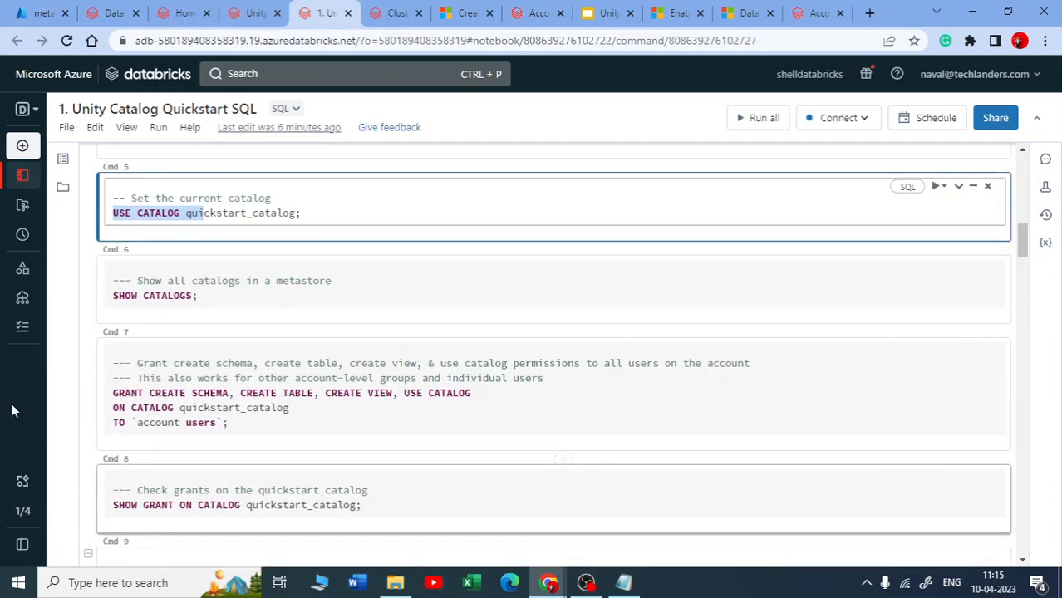
pyautogui.click(140, 231)
pyautogui.click(149, 213)
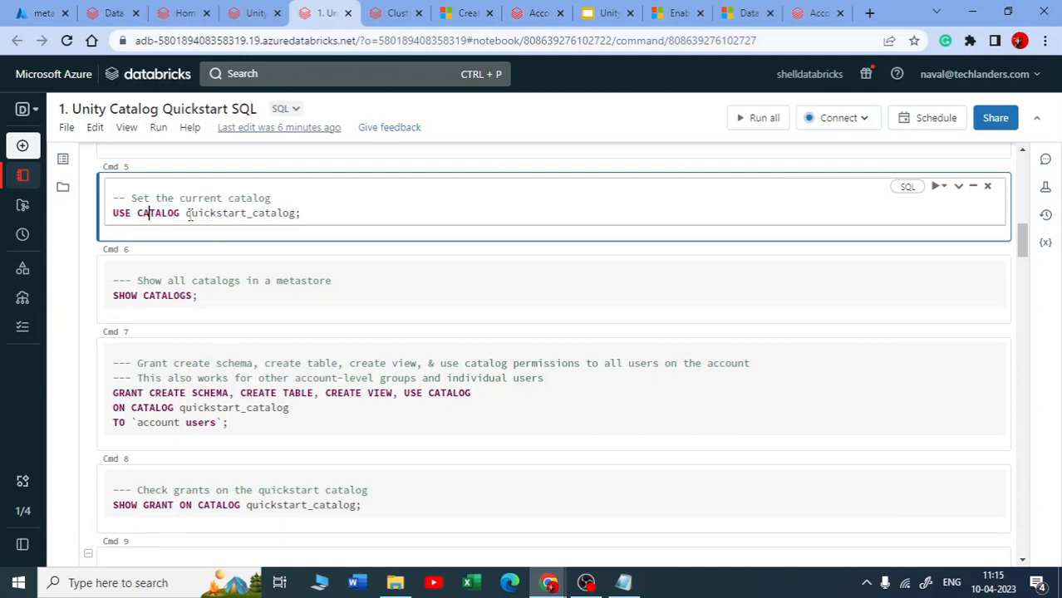
pyautogui.doubleClick(292, 217)
pyautogui.scroll(-8, 284, 369)
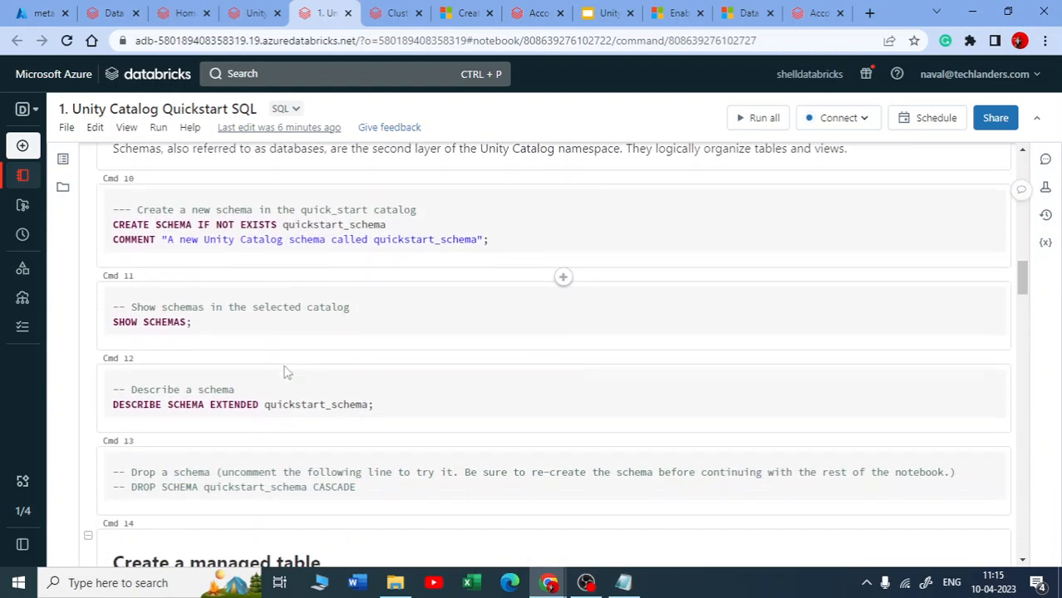
# - Read the commands for creating quickstart_schema with a comment, showing the catalog's schemas, and describing or dropping a schema
pyautogui.scroll(1, 249, 274)
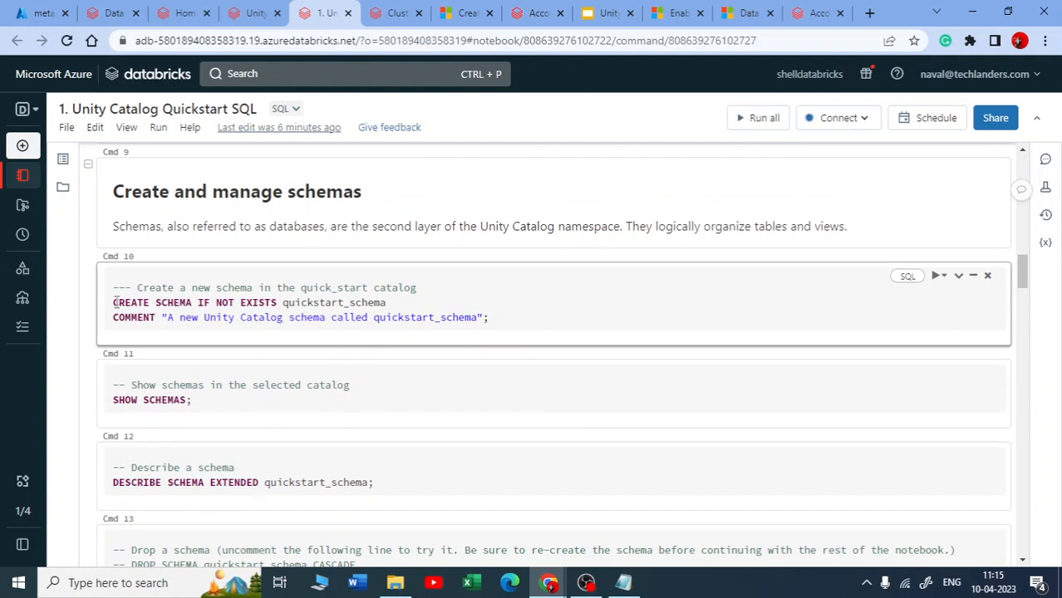
pyautogui.moveTo(114, 303); pyautogui.dragTo(345, 302)
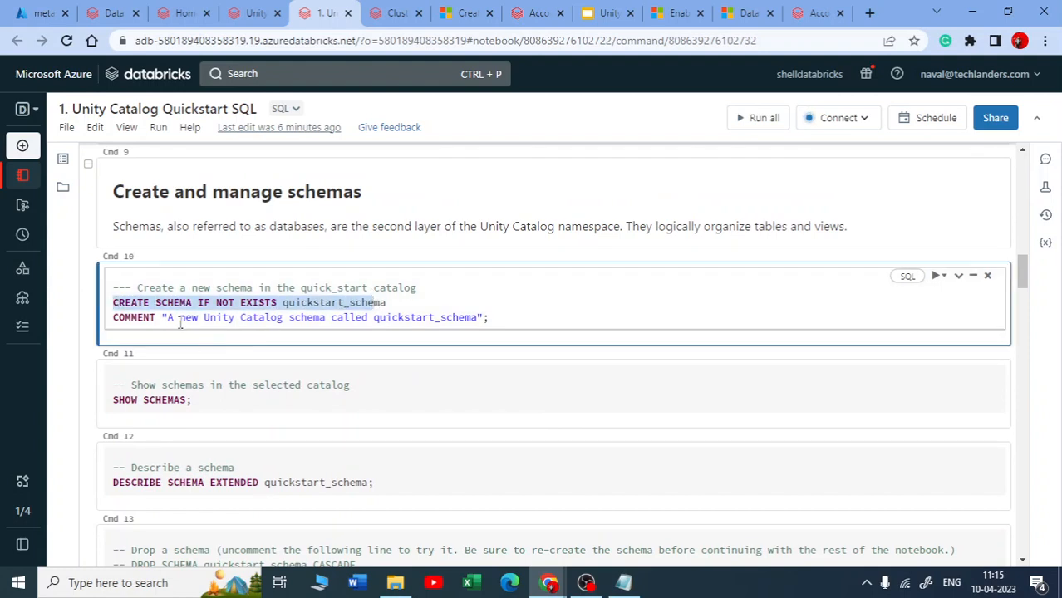
pyautogui.moveTo(180, 317); pyautogui.dragTo(401, 318)
pyautogui.scroll(-1, 229, 330)
pyautogui.moveTo(203, 330); pyautogui.dragTo(142, 323)
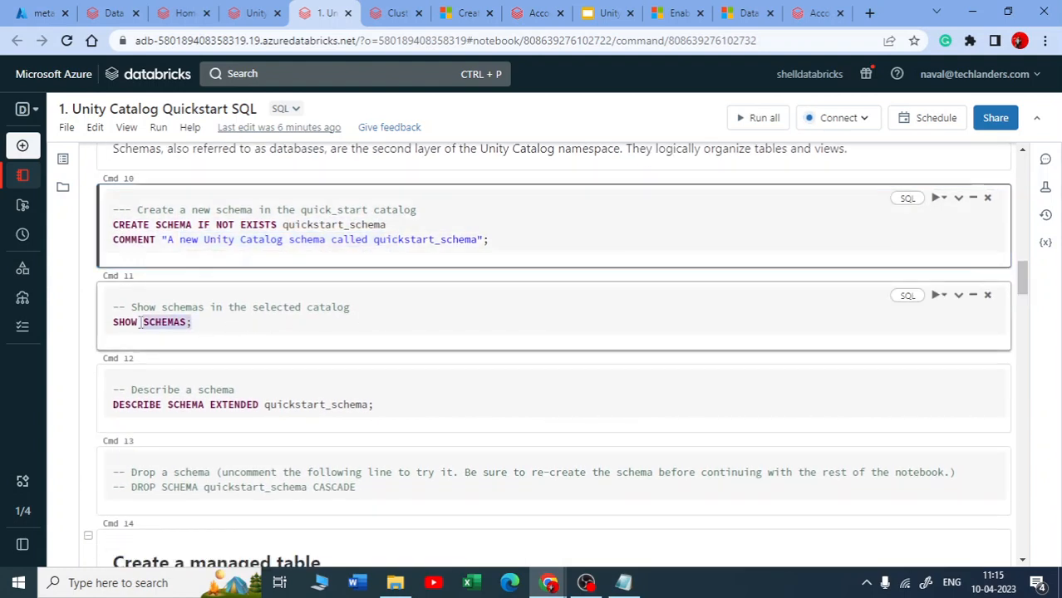
pyautogui.scroll(-1, 332, 250)
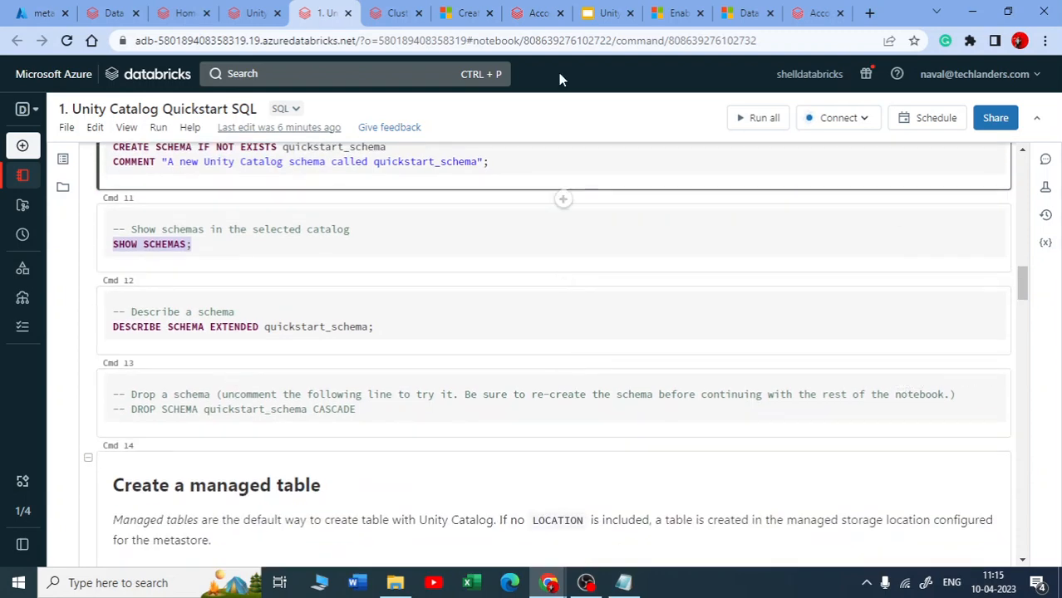
pyautogui.scroll(-1, 249, 349)
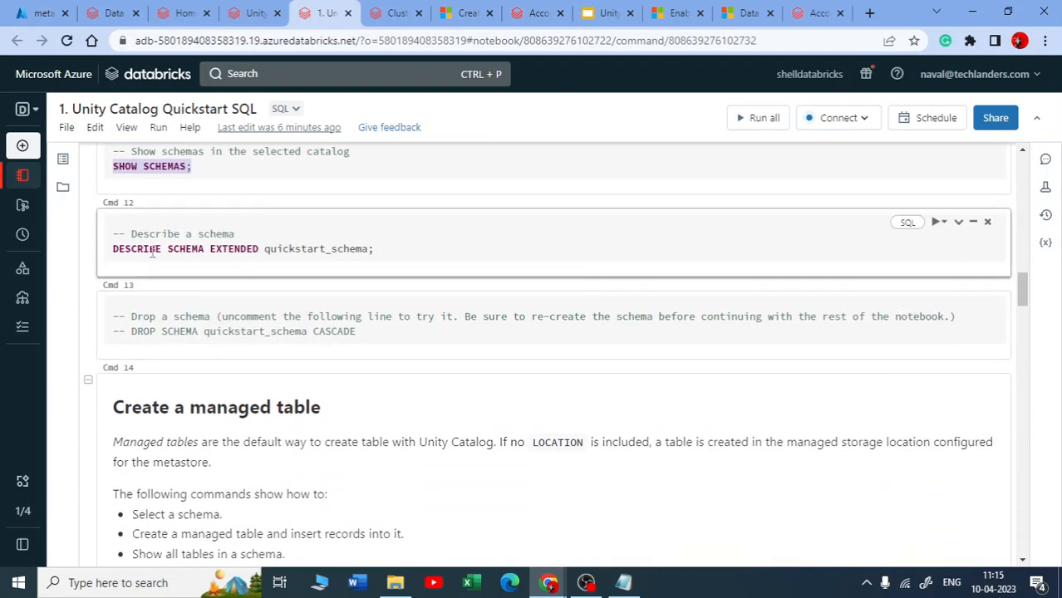
pyautogui.moveTo(164, 253); pyautogui.dragTo(325, 277)
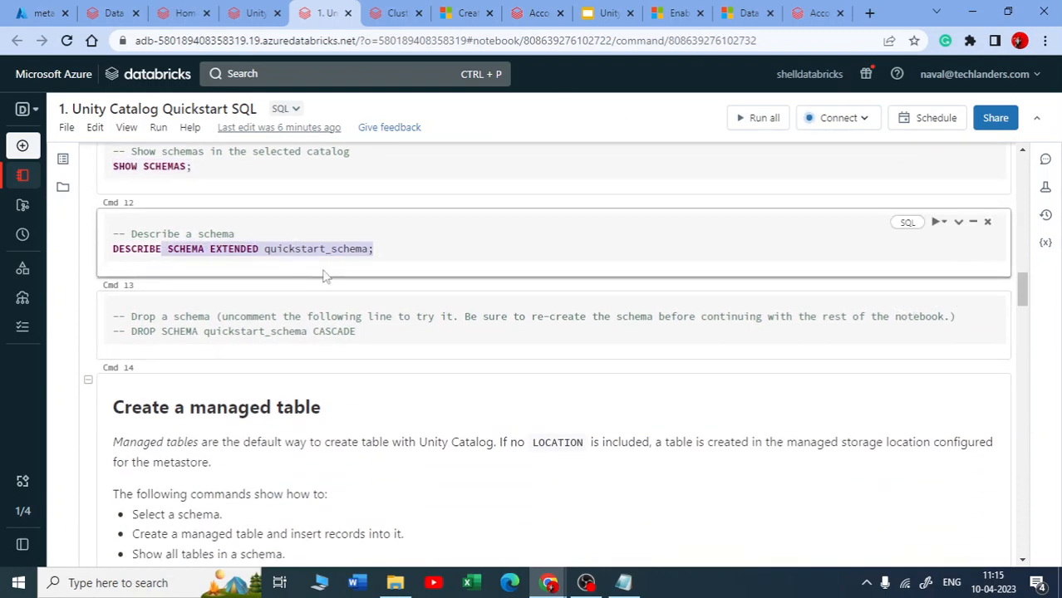
pyautogui.click(389, 255)
pyautogui.scroll(-1, 395, 253)
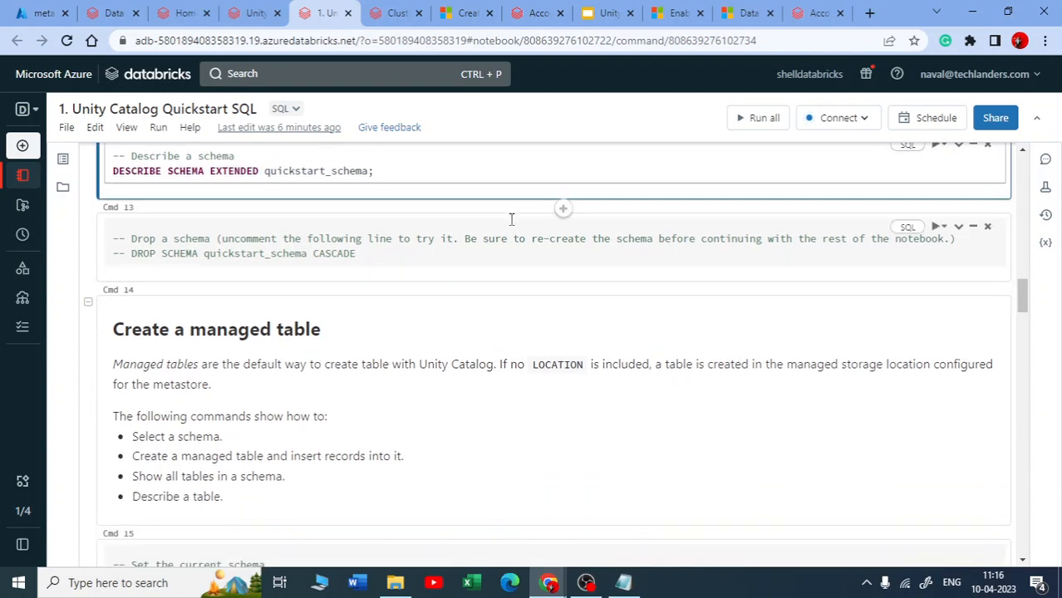
pyautogui.scroll(1, 511, 219)
# - Read the Create a managed table section, including the USE quickstart_schema and CREATE TABLE quickstart_table commands
pyautogui.scroll(-2, 379, 315)
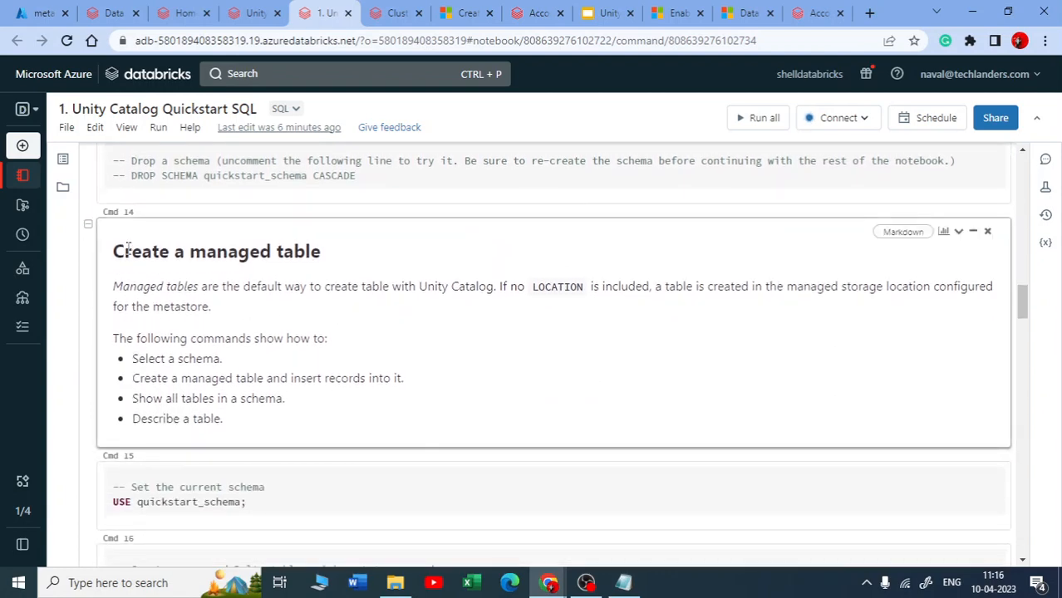
pyautogui.moveTo(129, 246); pyautogui.dragTo(337, 287)
pyautogui.scroll(-3, 450, 321)
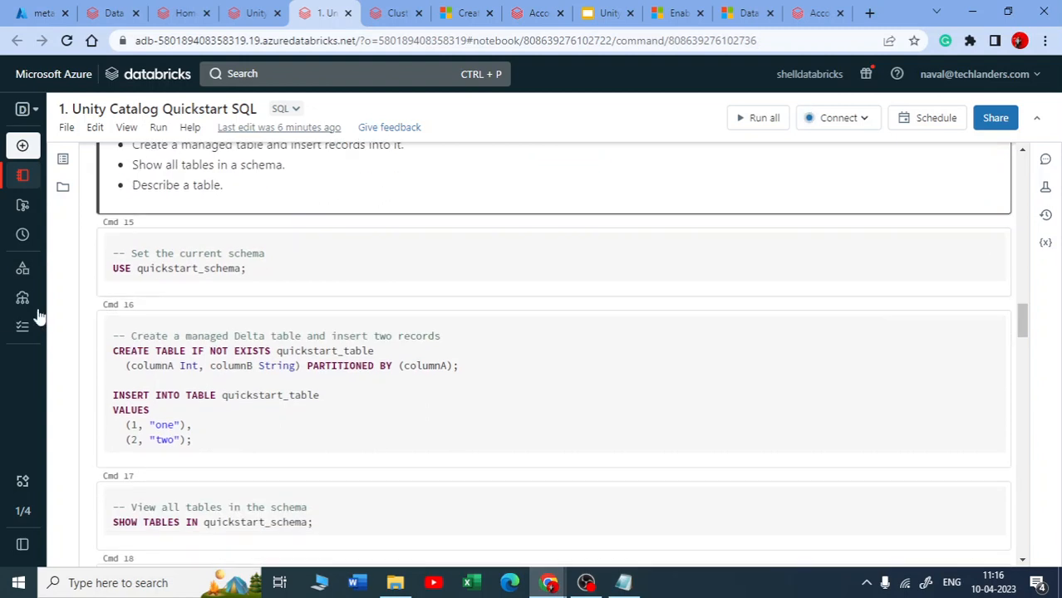
pyautogui.moveTo(117, 271); pyautogui.dragTo(268, 263)
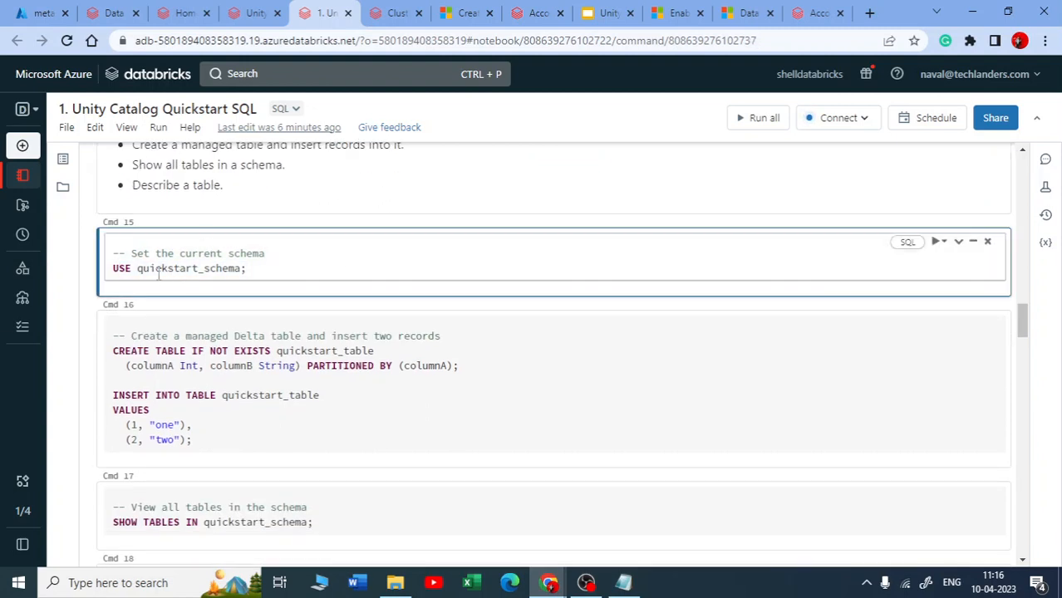
pyautogui.moveTo(138, 269); pyautogui.dragTo(189, 269)
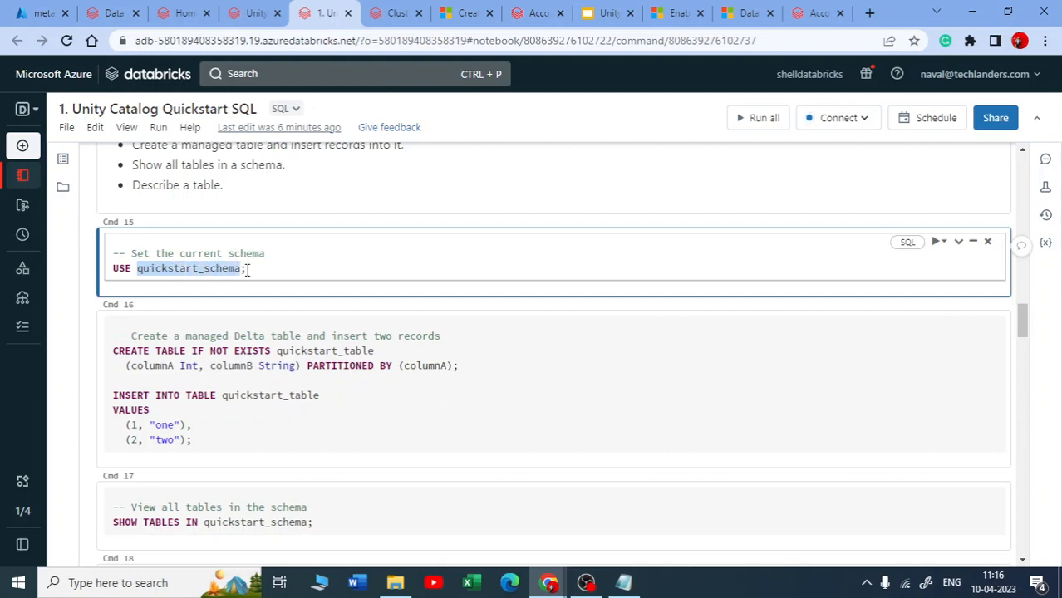
pyautogui.scroll(-1, 284, 296)
pyautogui.moveTo(125, 271); pyautogui.dragTo(333, 273)
pyautogui.click(417, 279)
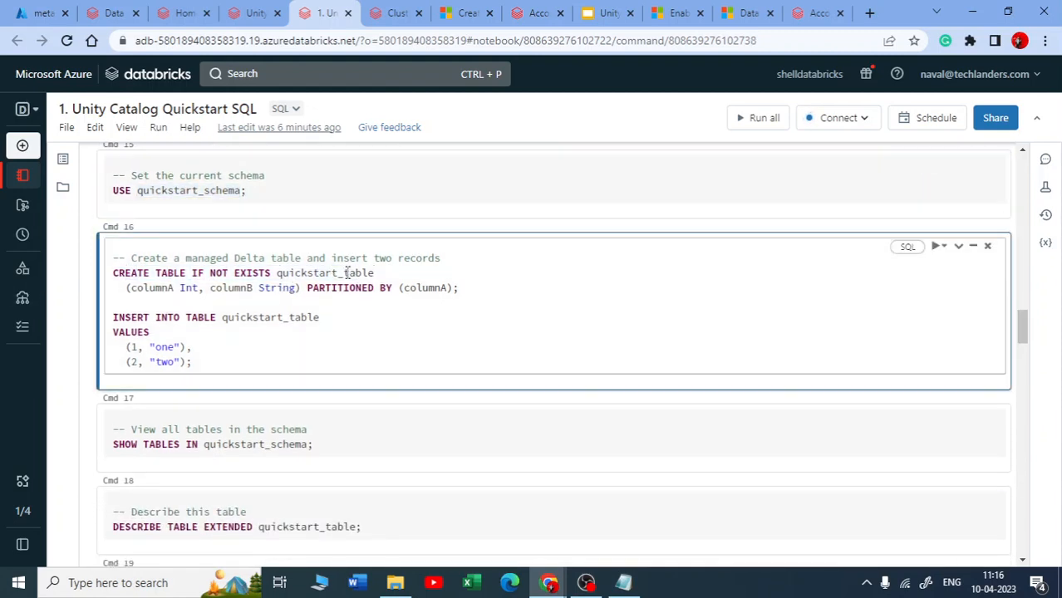
pyautogui.scroll(7, 272, 247)
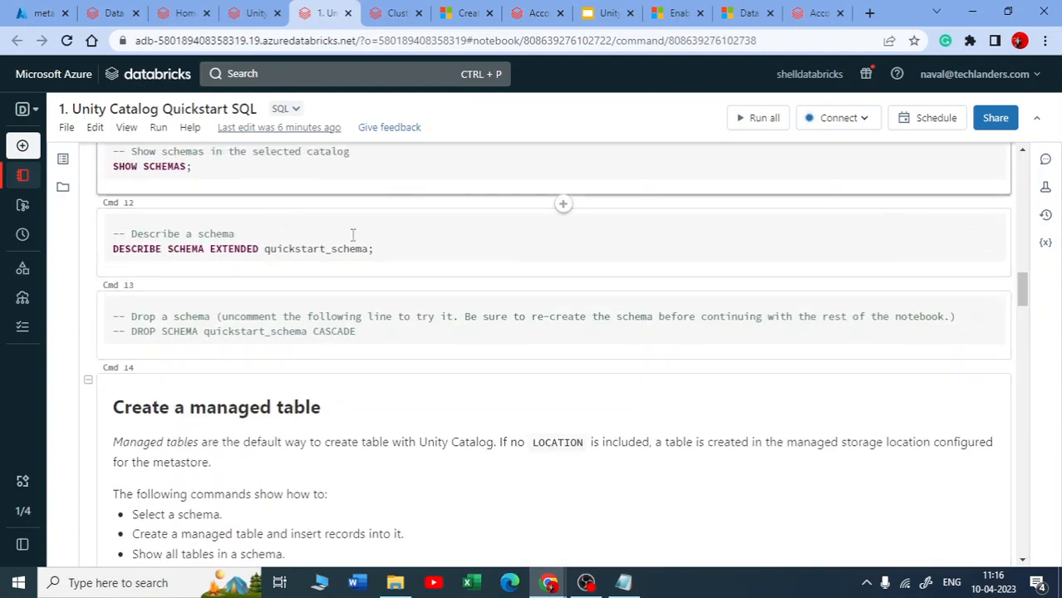
# - Read the commands that create the partitioned quickstart_table, insert two records and show the tables in quickstart_schema
pyautogui.scroll(-10, 328, 315)
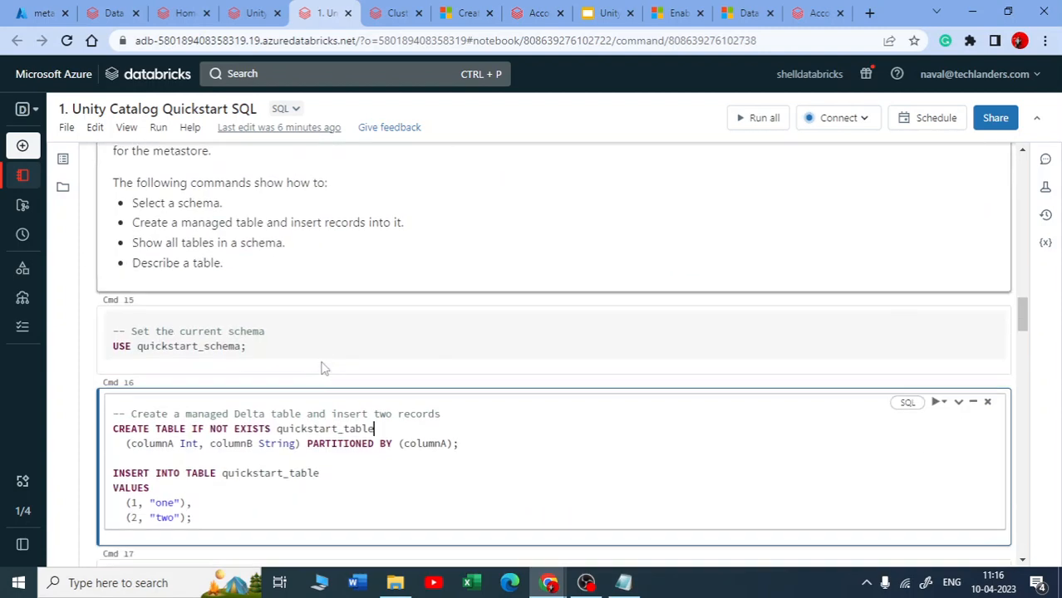
pyautogui.scroll(-1, 308, 256)
pyautogui.scroll(1, 292, 239)
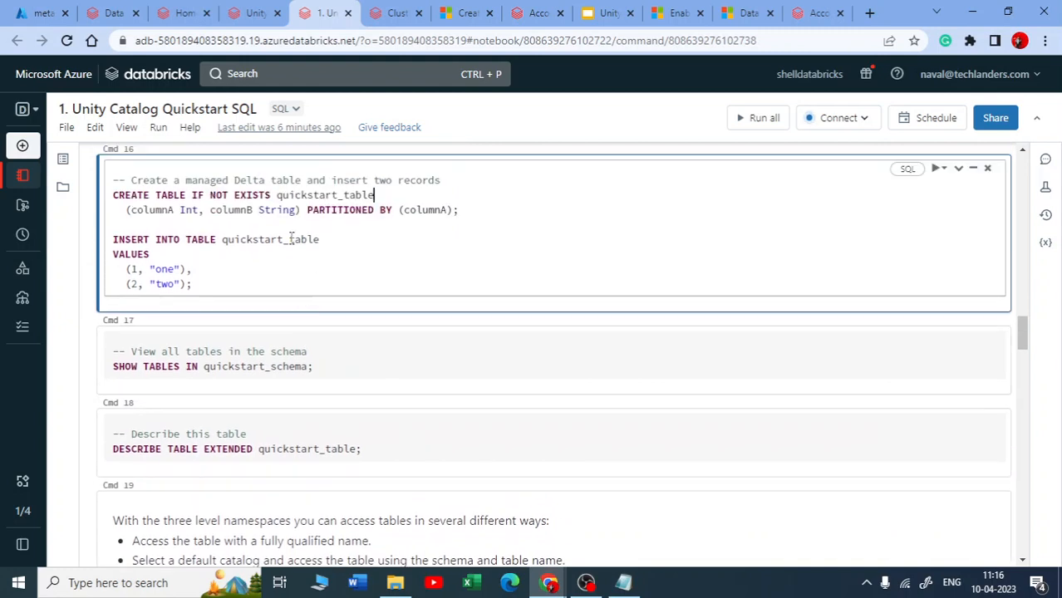
pyautogui.moveTo(165, 211); pyautogui.dragTo(456, 211)
pyautogui.click(112, 231)
pyautogui.moveTo(148, 255); pyautogui.dragTo(305, 274)
pyautogui.scroll(-1, 465, 318)
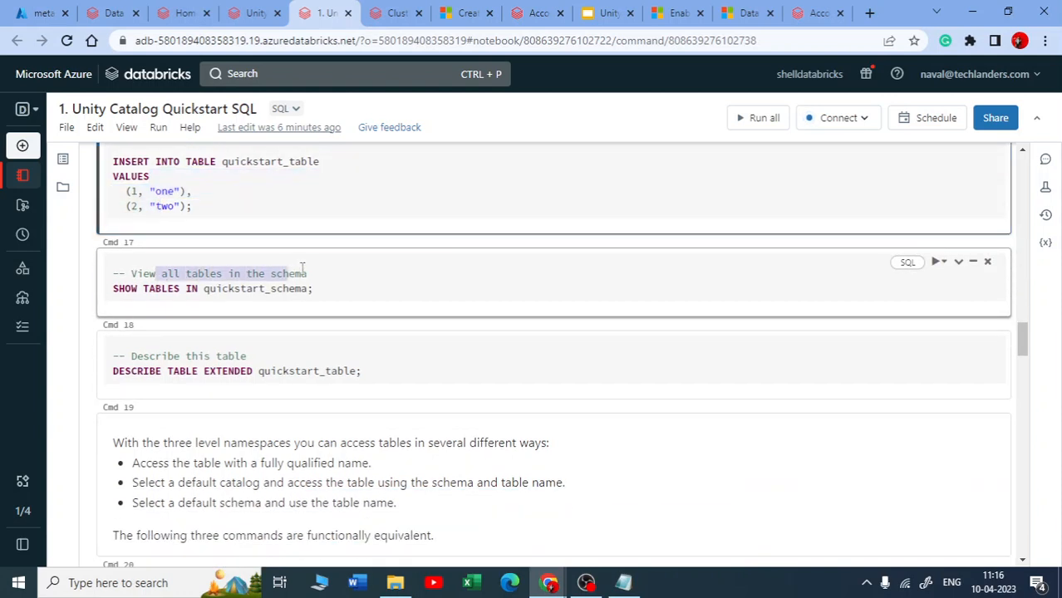
# - Read the DESCRIBE TABLE EXTENDED quickstart_table command and the notes on accessing tables with three-level namespaces
pyautogui.scroll(-1, 299, 316)
pyautogui.scroll(-1, 133, 223)
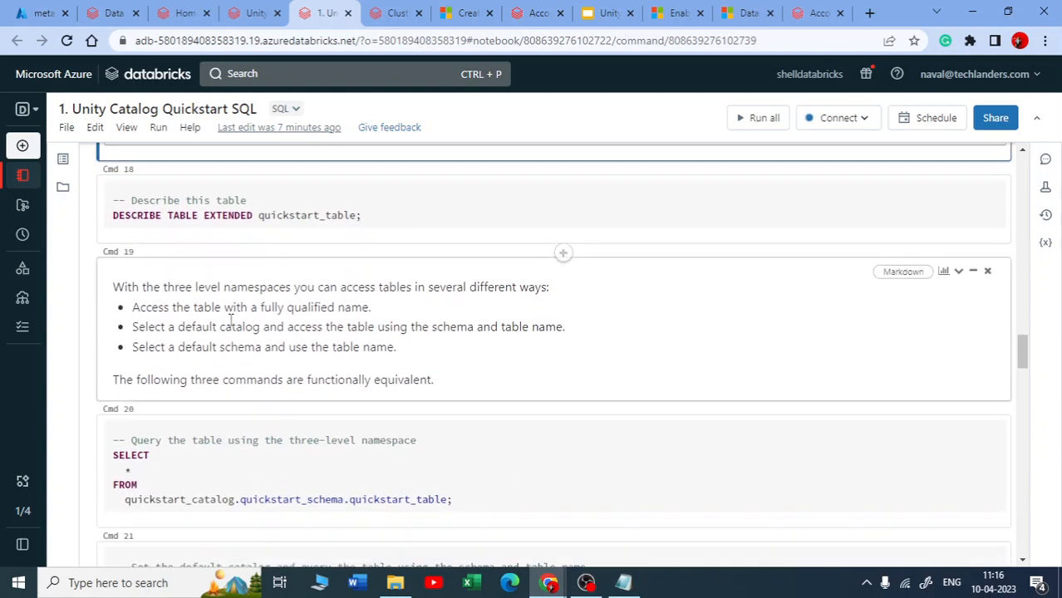
pyautogui.moveTo(114, 216); pyautogui.dragTo(340, 218)
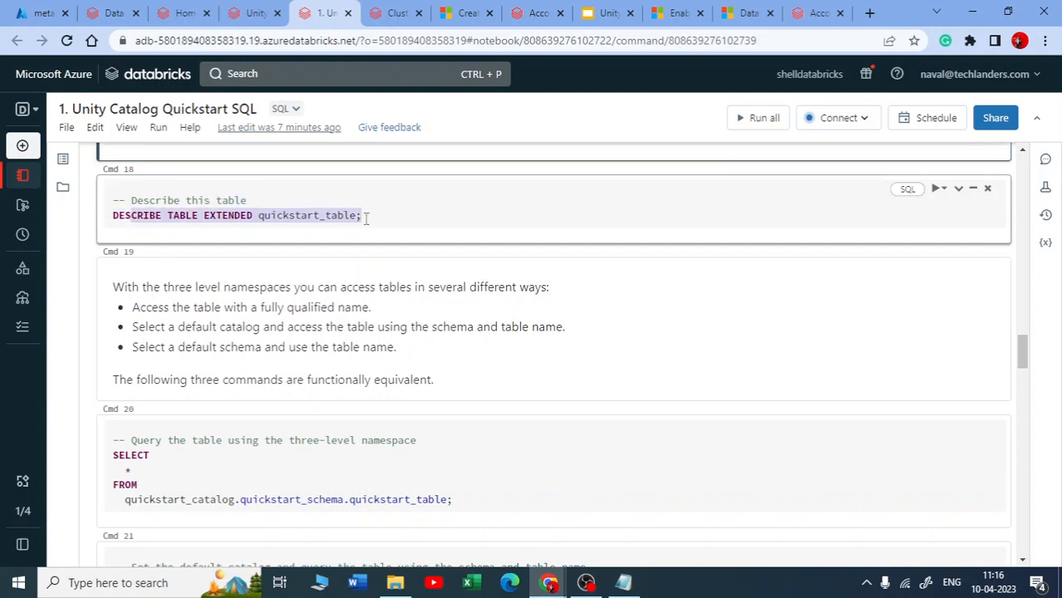
pyautogui.scroll(-1, 387, 192)
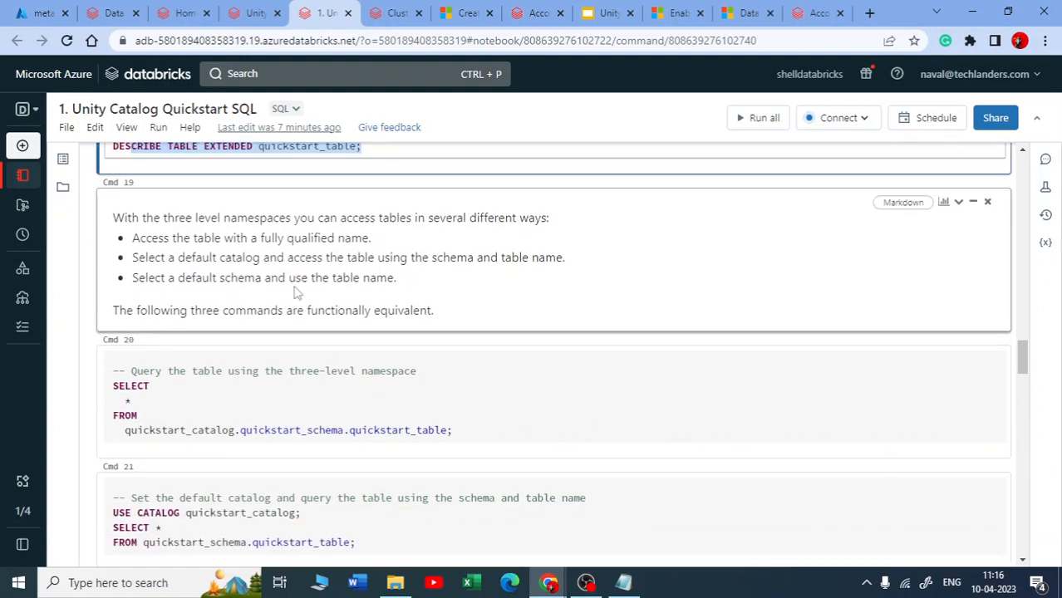
pyautogui.scroll(2, 176, 271)
pyautogui.scroll(-3, 249, 337)
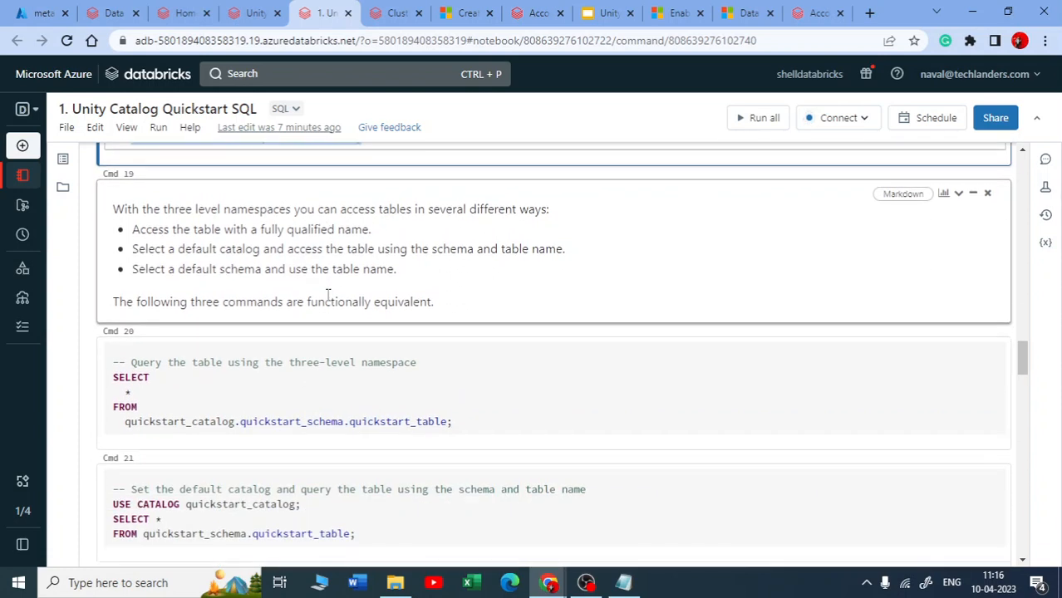
# - Study the SELECT query that addresses quickstart_table by its full catalog, schema and table name
pyautogui.click(125, 305)
pyautogui.moveTo(114, 300); pyautogui.dragTo(136, 319)
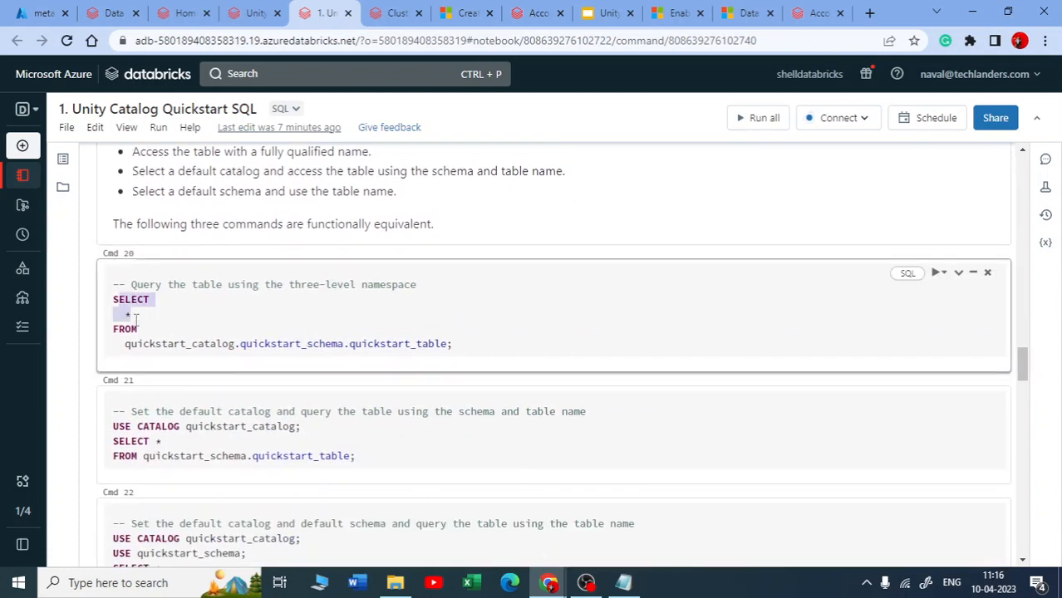
pyautogui.click(456, 318)
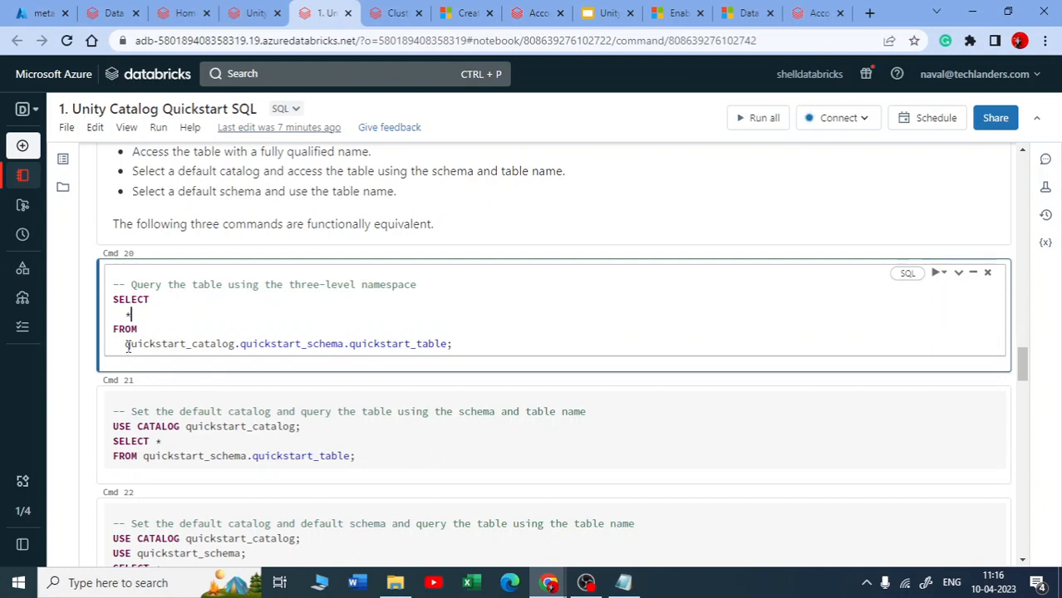
pyautogui.moveTo(127, 346); pyautogui.dragTo(306, 329)
pyautogui.click(167, 343)
pyautogui.scroll(-3, 171, 404)
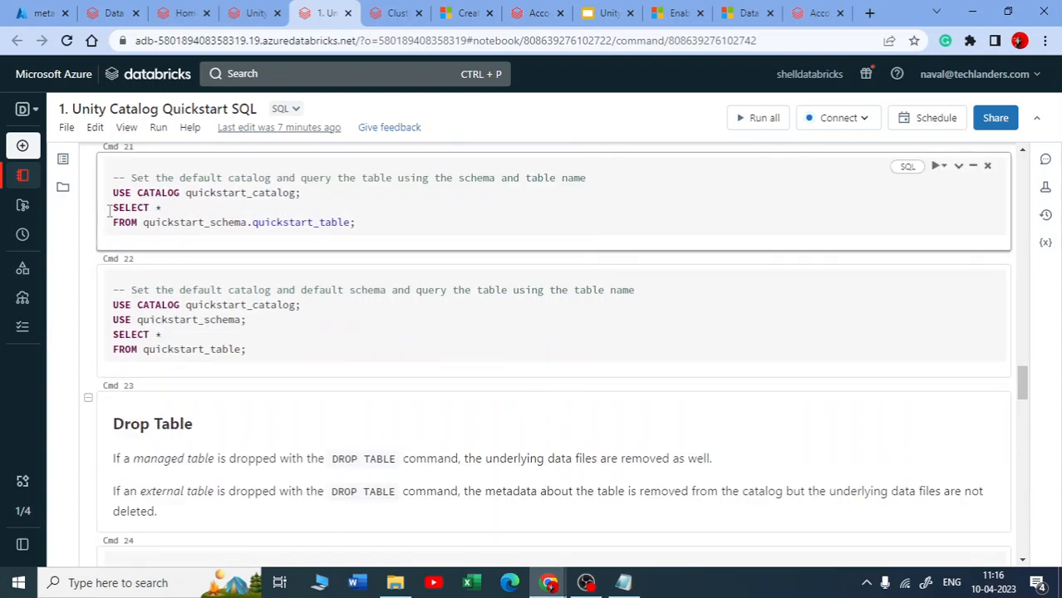
# - Compare the query that sets quickstart_catalog as default and uses schema and table name with the three-level namespace query
pyautogui.moveTo(113, 192); pyautogui.dragTo(301, 219)
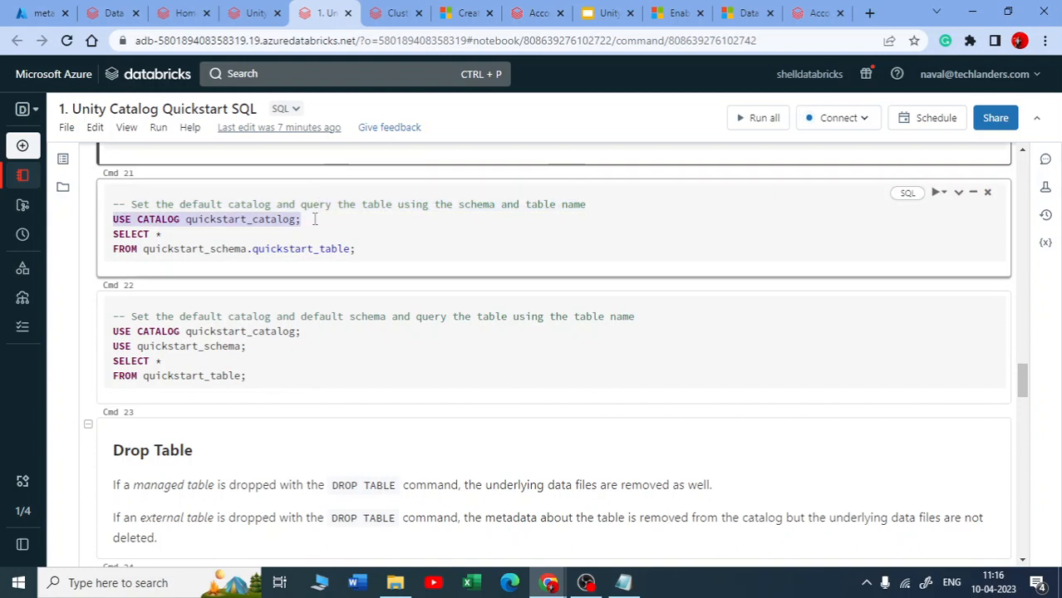
pyautogui.scroll(2, 324, 248)
pyautogui.moveTo(236, 292); pyautogui.dragTo(129, 305)
pyautogui.scroll(-1, 133, 306)
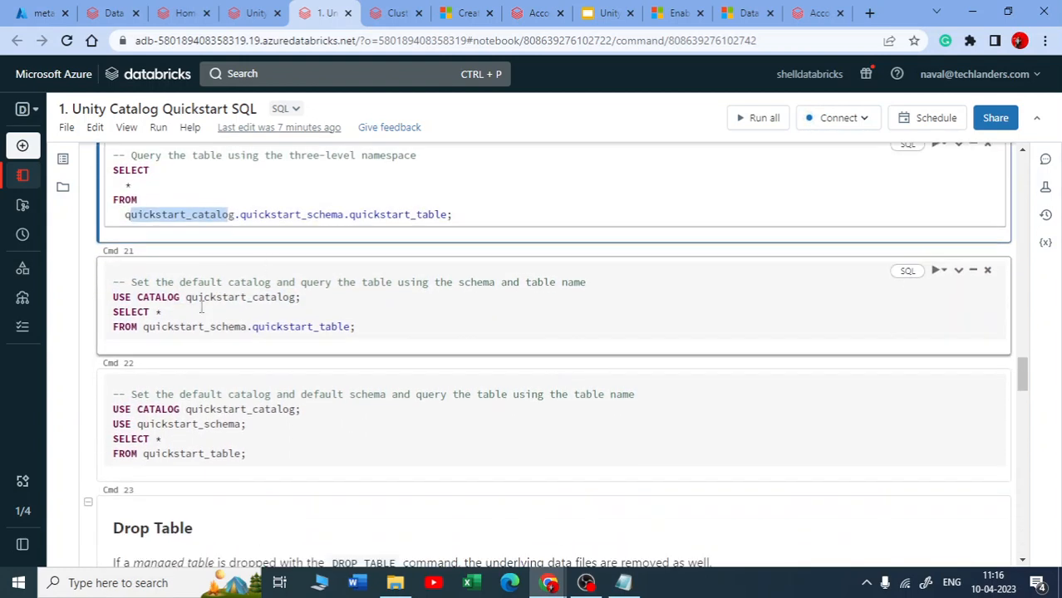
pyautogui.moveTo(587, 283); pyautogui.dragTo(266, 284)
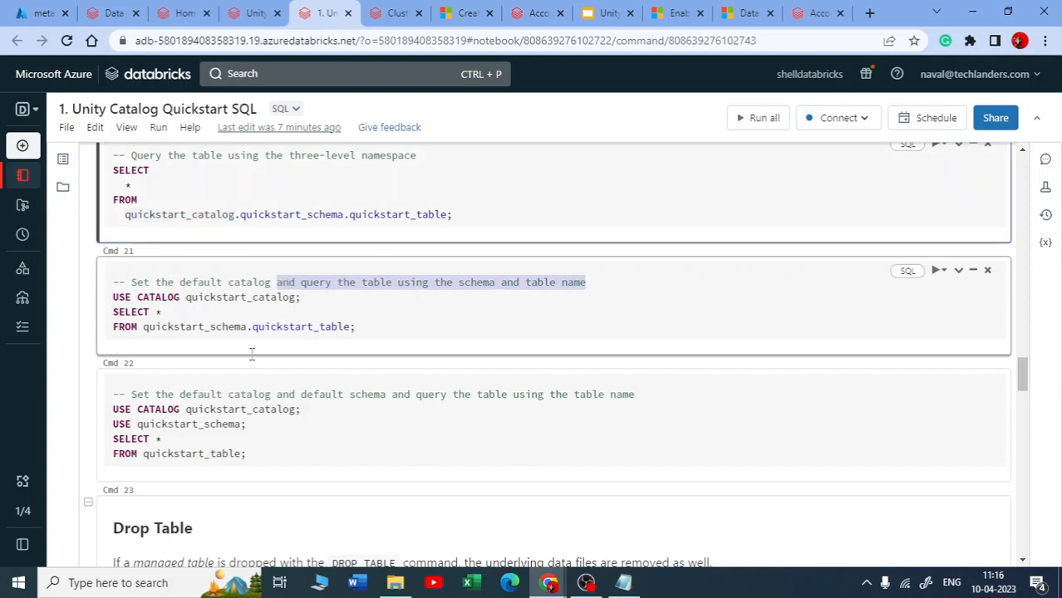
pyautogui.moveTo(143, 328); pyautogui.dragTo(289, 316)
# - Read the query that sets both quickstart_catalog and quickstart_schema as defaults and selects from quickstart_table by table name only
pyautogui.scroll(-1, 317, 315)
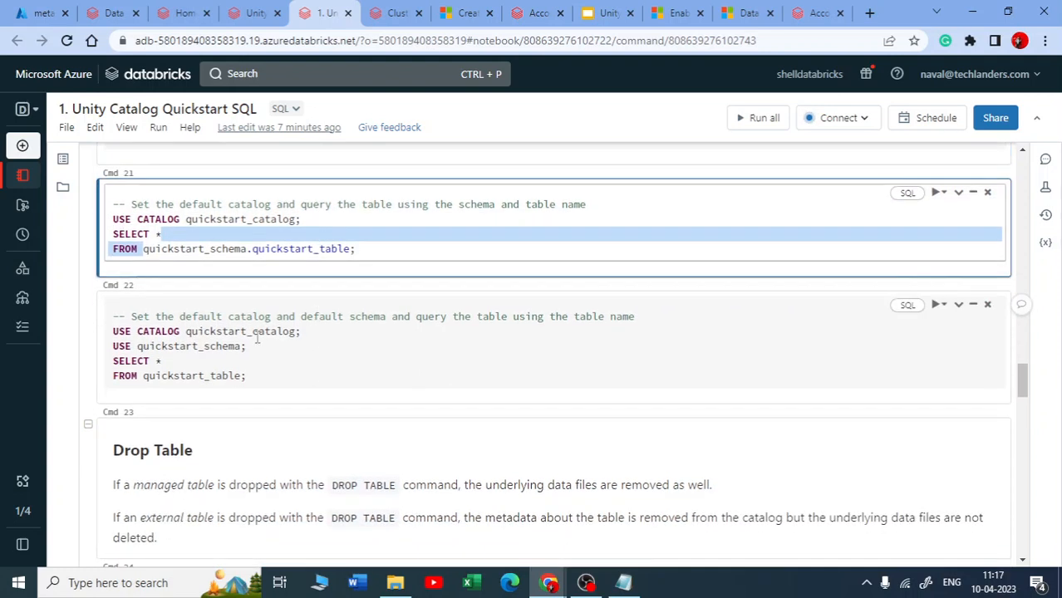
pyautogui.moveTo(113, 331); pyautogui.dragTo(265, 340)
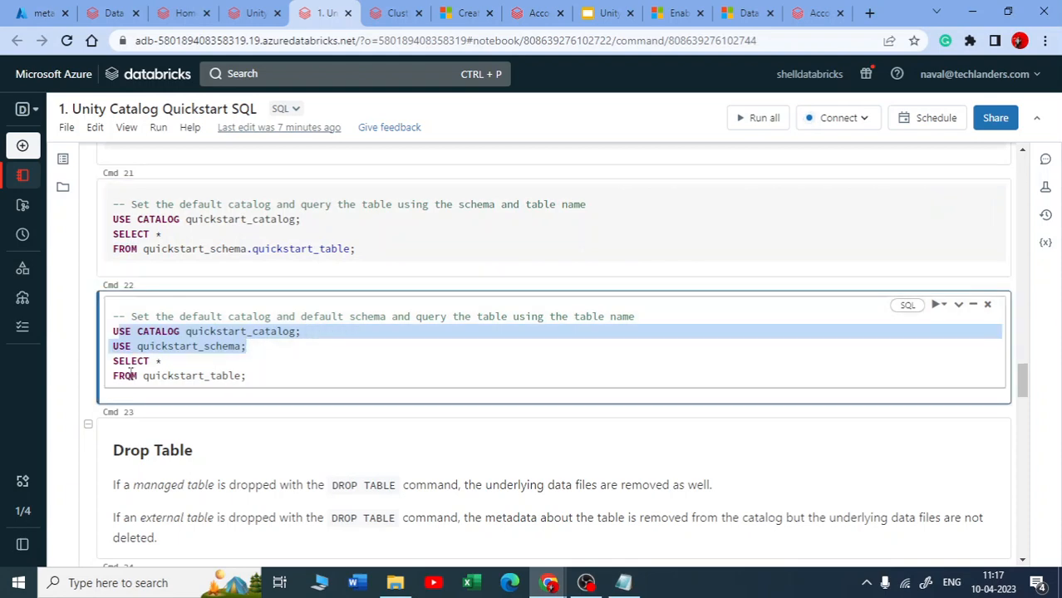
pyautogui.moveTo(115, 367); pyautogui.dragTo(194, 376)
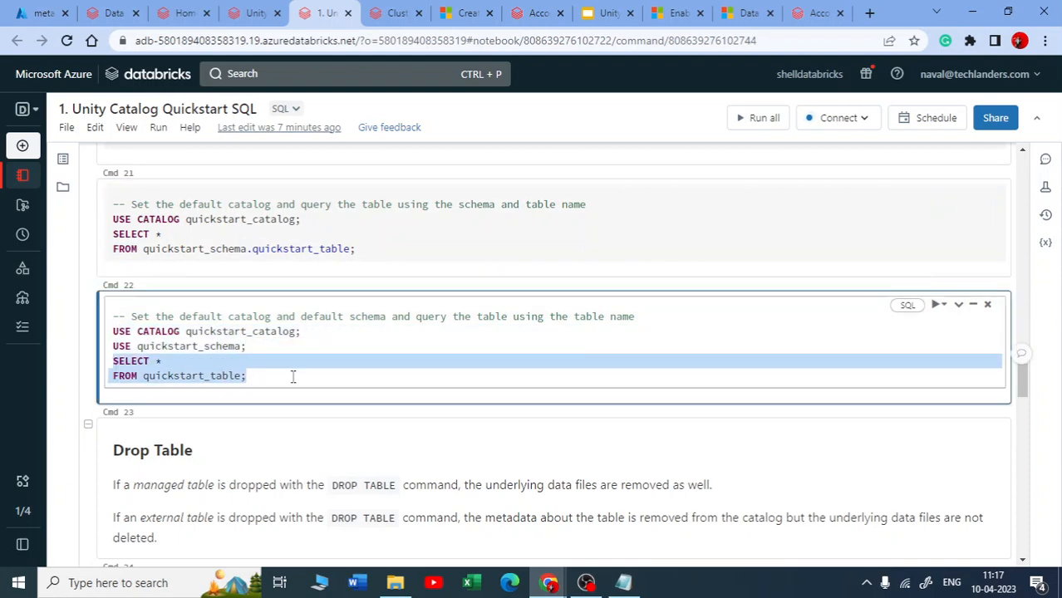
# - Read the Drop Table section on how dropping a managed table differs from dropping an external table
pyautogui.scroll(-2, 213, 373)
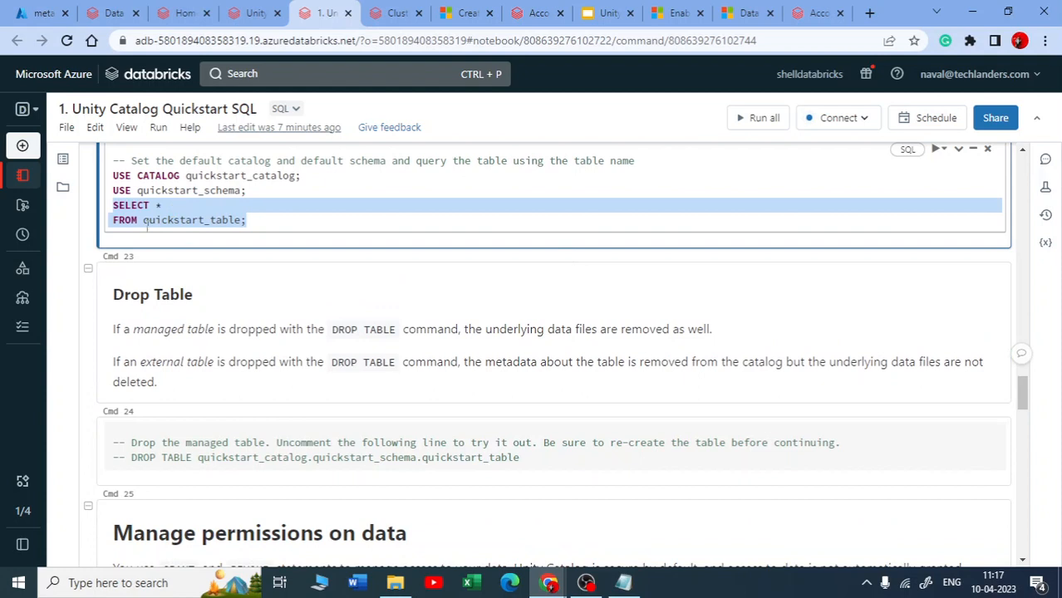
pyautogui.scroll(-1, 250, 266)
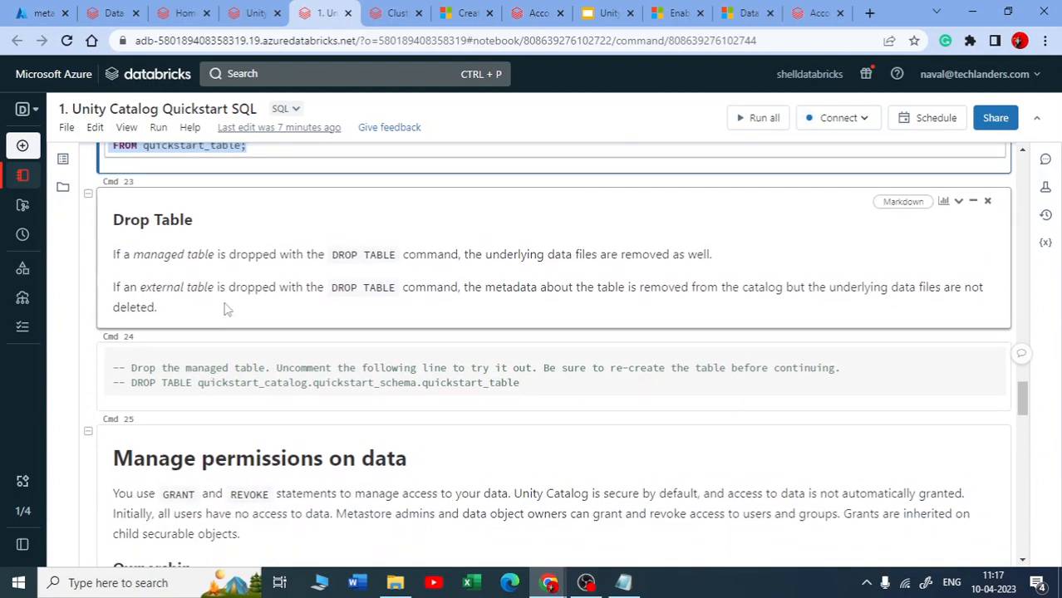
pyautogui.click(196, 218)
pyautogui.moveTo(199, 218); pyautogui.dragTo(227, 251)
pyautogui.moveTo(141, 283); pyautogui.dragTo(199, 286)
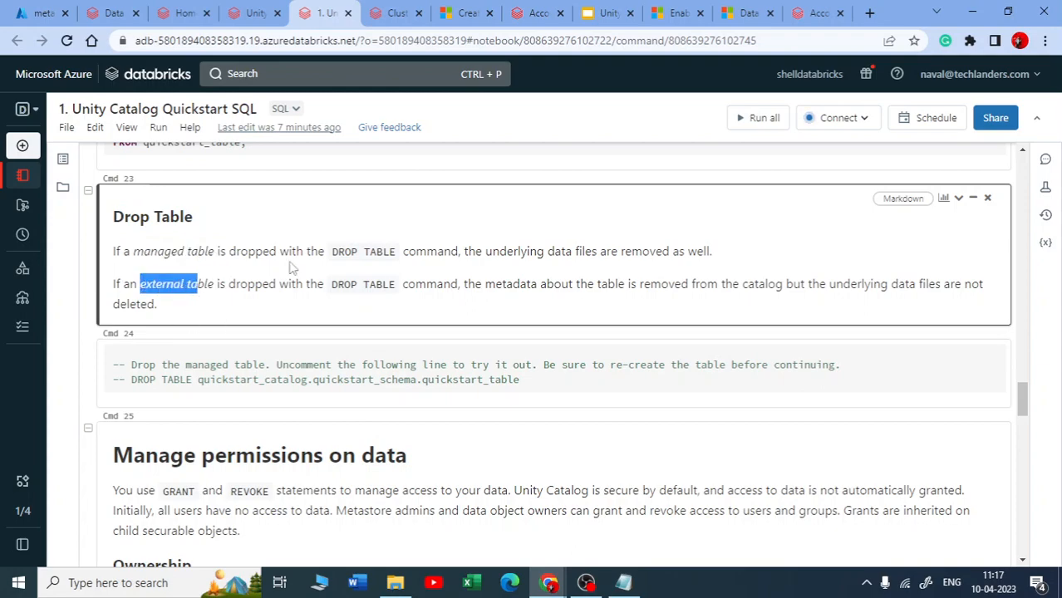
# - Review the Manage permissions and Manage privileges sections, including the commands to grant, show and revoke privileges on the quickstart schema and table
pyautogui.scroll(-3, 435, 237)
pyautogui.scroll(-2, 418, 274)
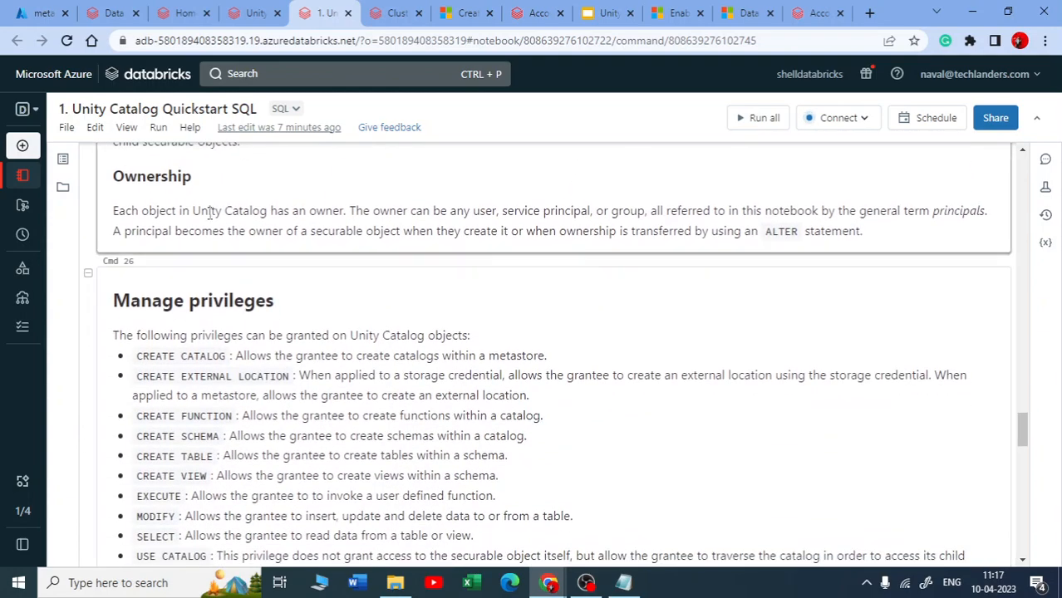
pyautogui.scroll(2, 197, 245)
pyautogui.scroll(-5, 270, 216)
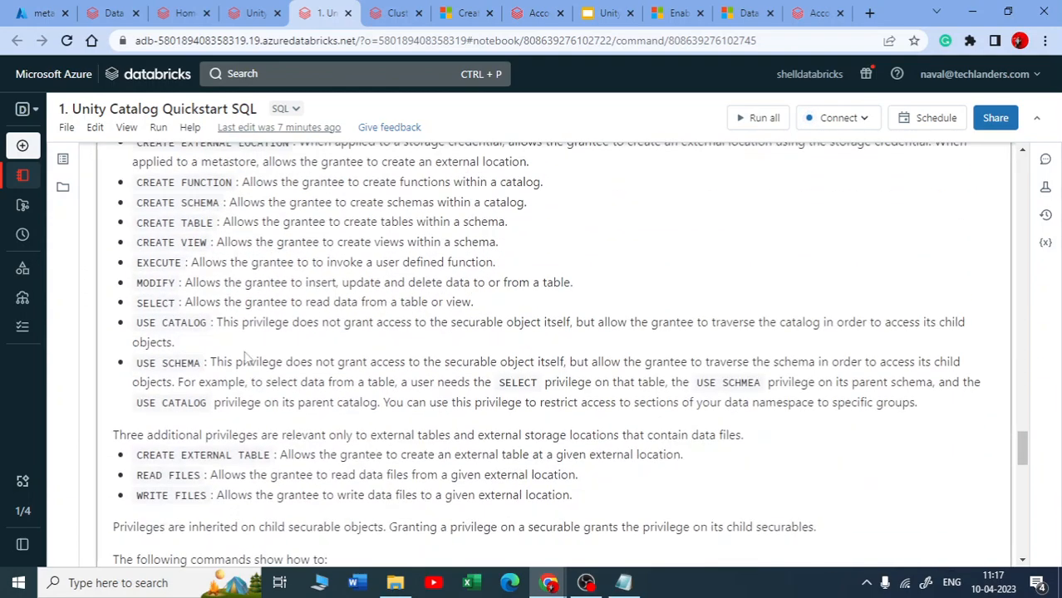
pyautogui.scroll(-6, 171, 398)
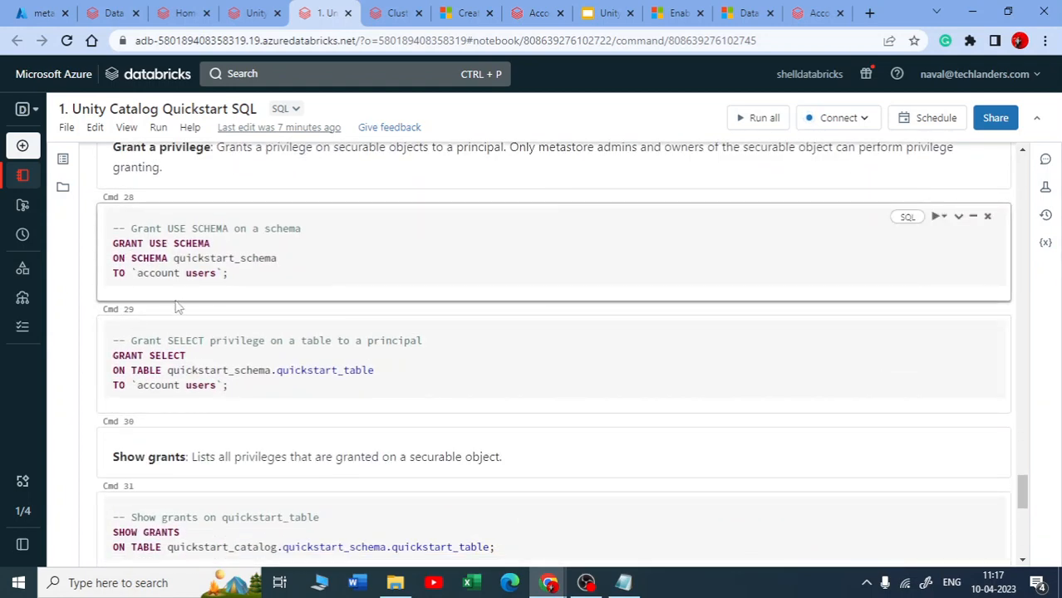
pyautogui.scroll(-1, 223, 324)
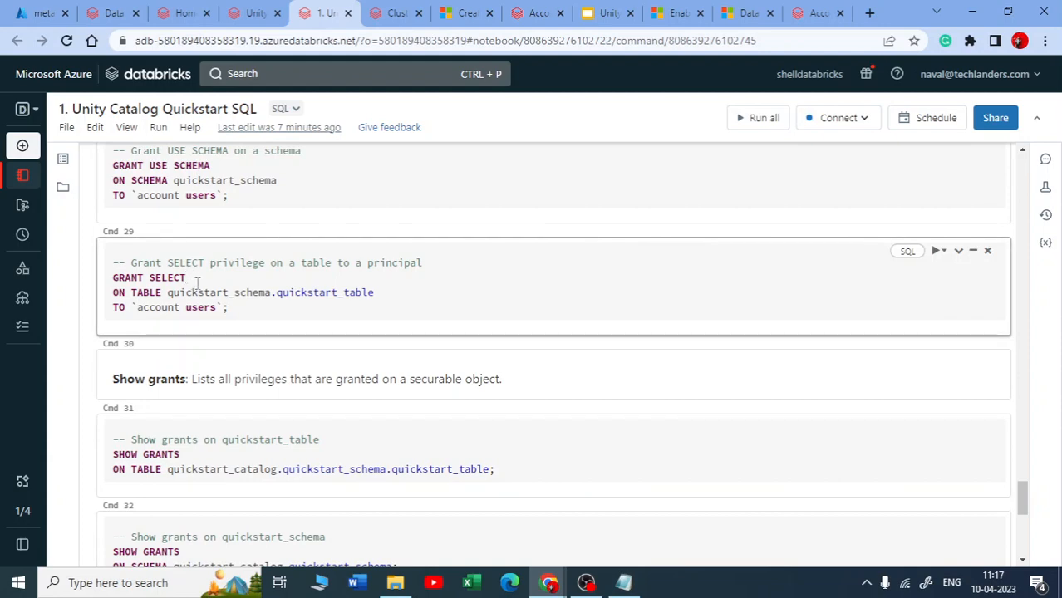
pyautogui.click(273, 290)
pyautogui.scroll(-6, 272, 296)
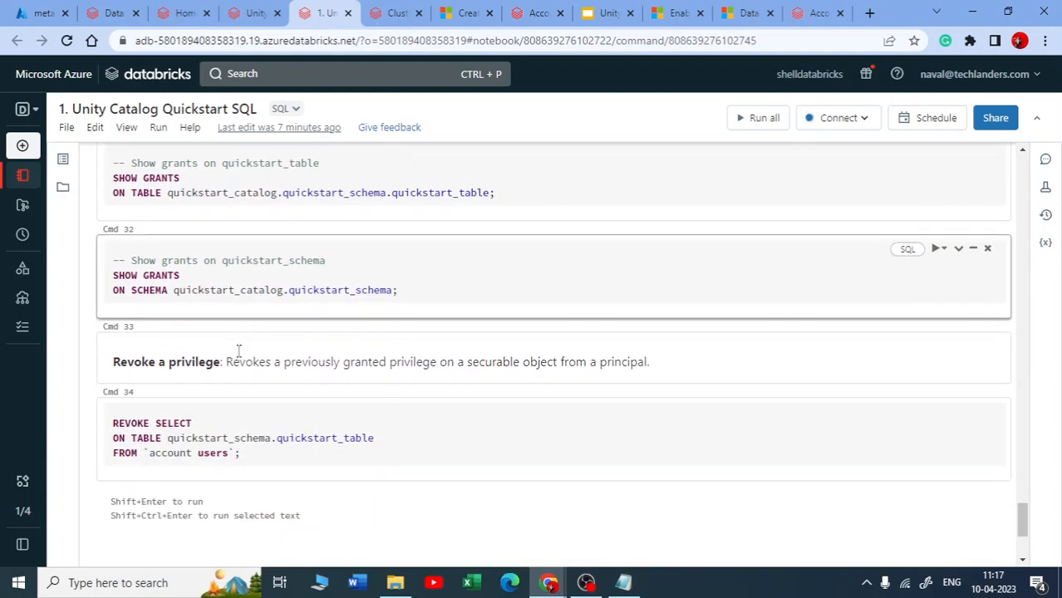
pyautogui.scroll(11, 290, 364)
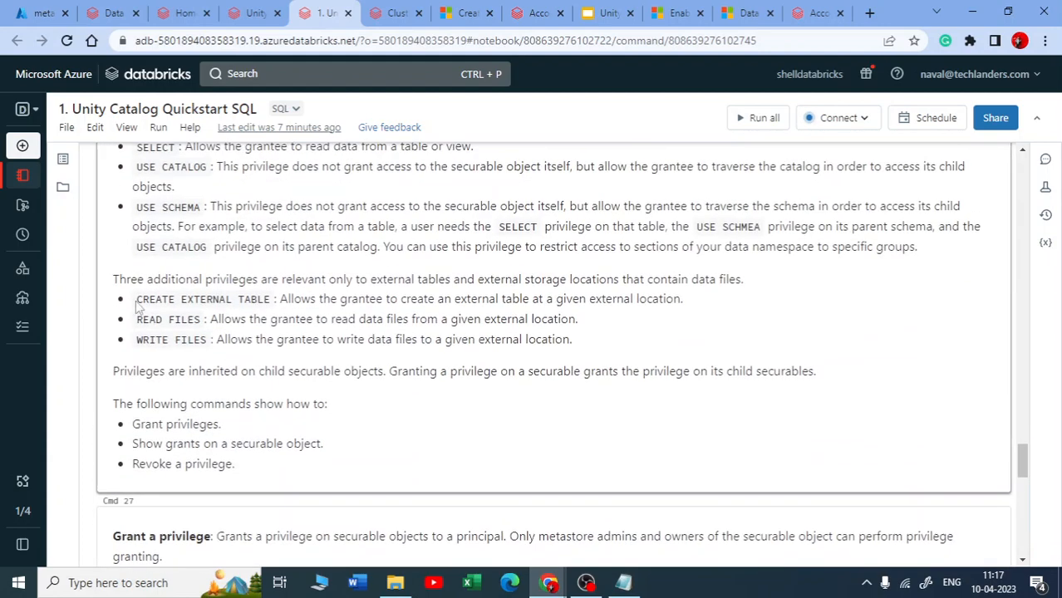
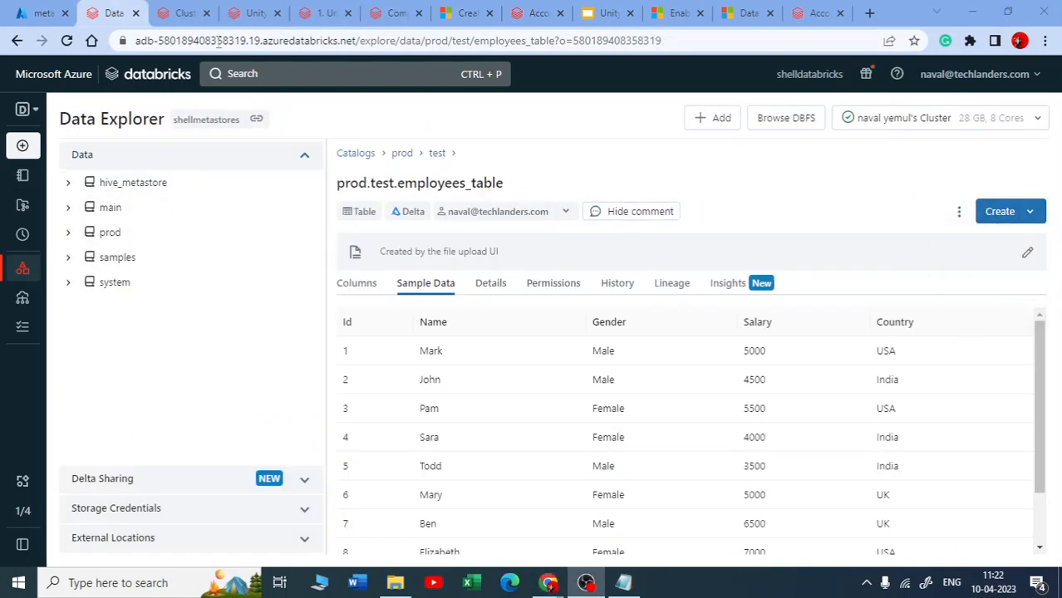
# - Run the CREATE CATALOG IF NOT EXISTS quickstart_catalog command in the Unity Catalog Quickstart SQL notebook
pyautogui.click(249, 13)
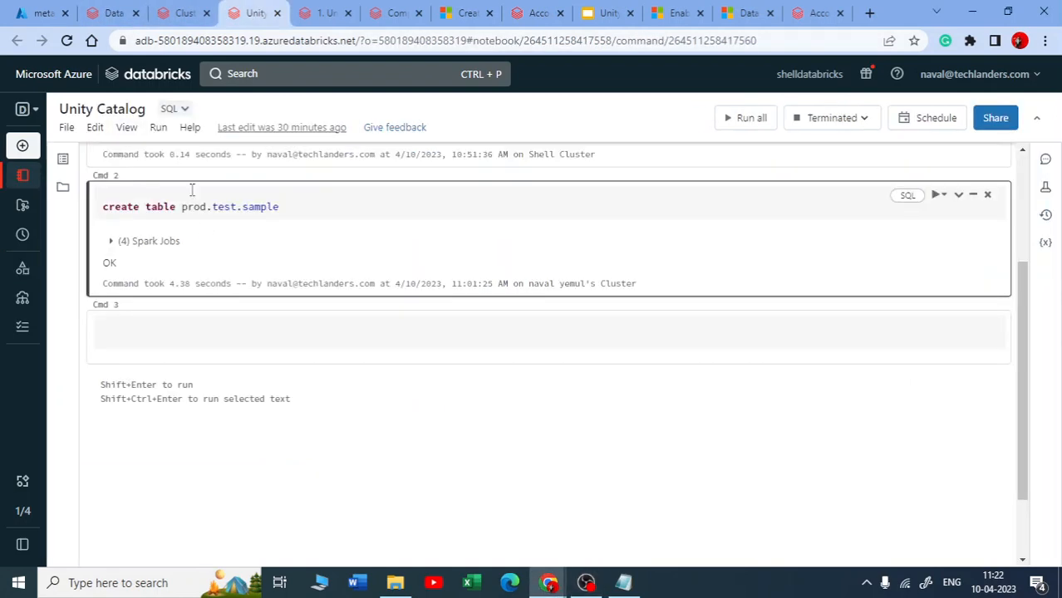
pyautogui.click(323, 13)
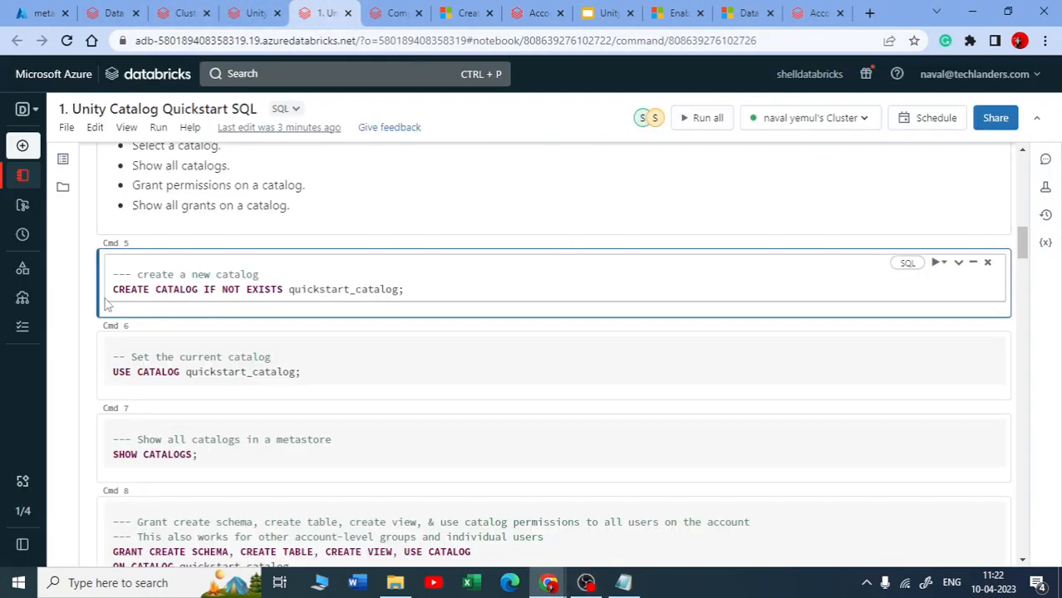
pyautogui.moveTo(130, 289); pyautogui.dragTo(427, 289)
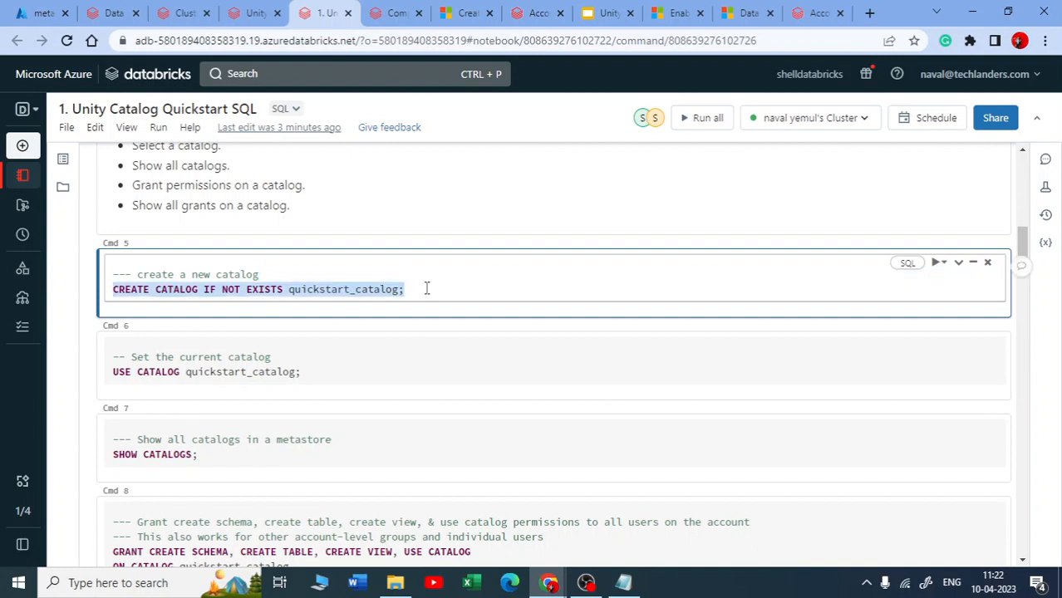
pyautogui.click(432, 289)
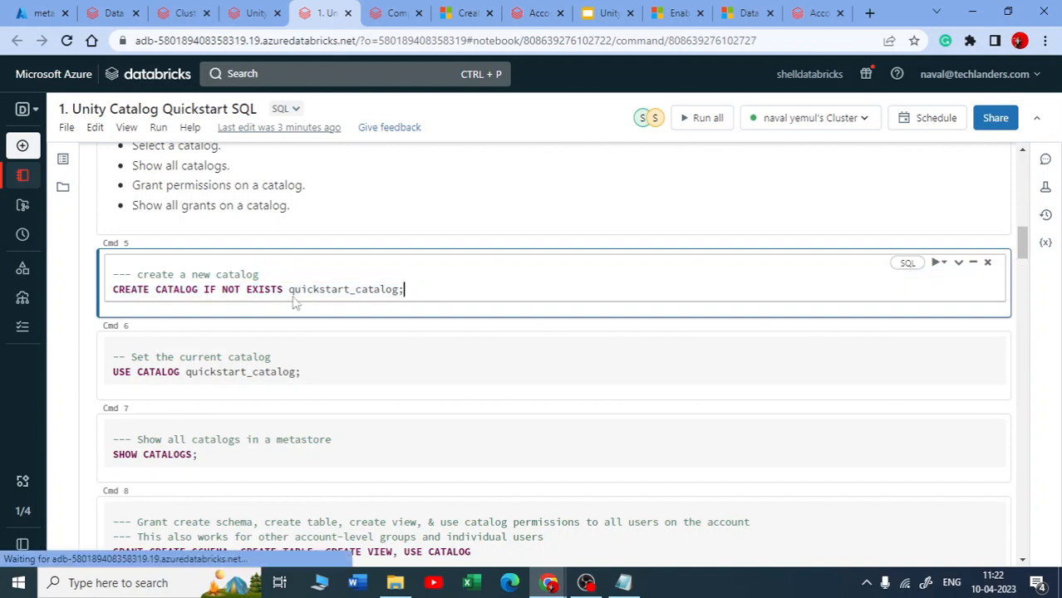
pyautogui.hotkey('shift', 'Return')
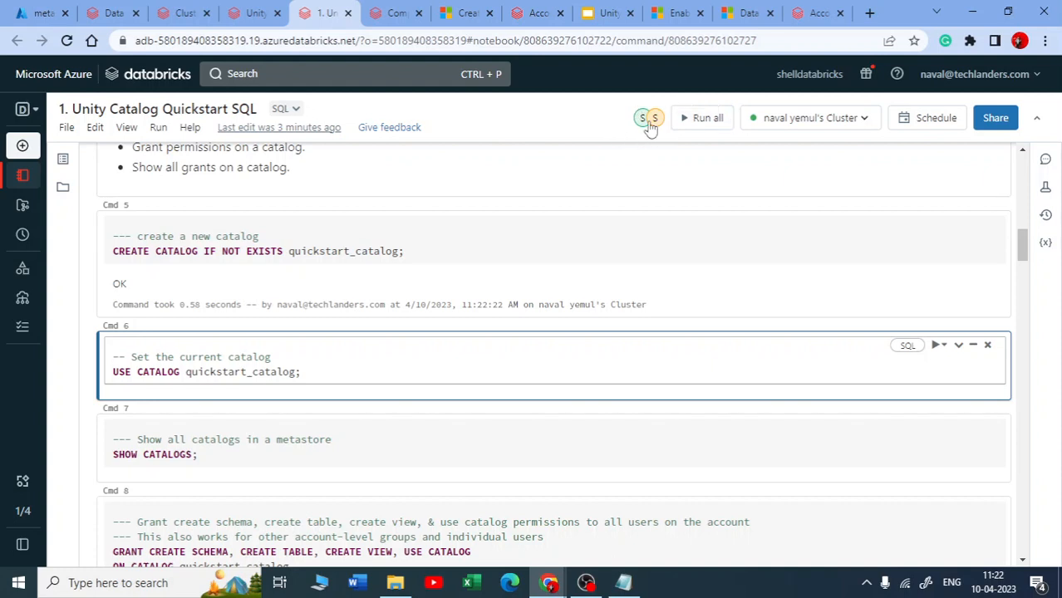
# - Check the new quickstart_catalog and its schemas in Data Explorer and return to the notebook's USE CATALOG and SHOW CATALOGS commands
pyautogui.moveTo(290, 251); pyautogui.dragTo(399, 252)
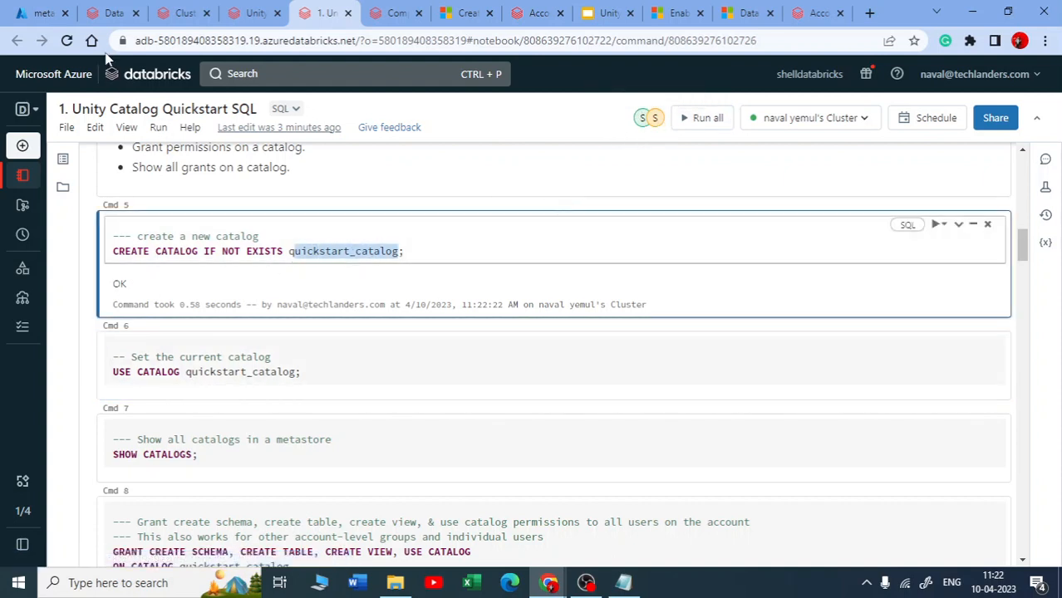
pyautogui.click(114, 13)
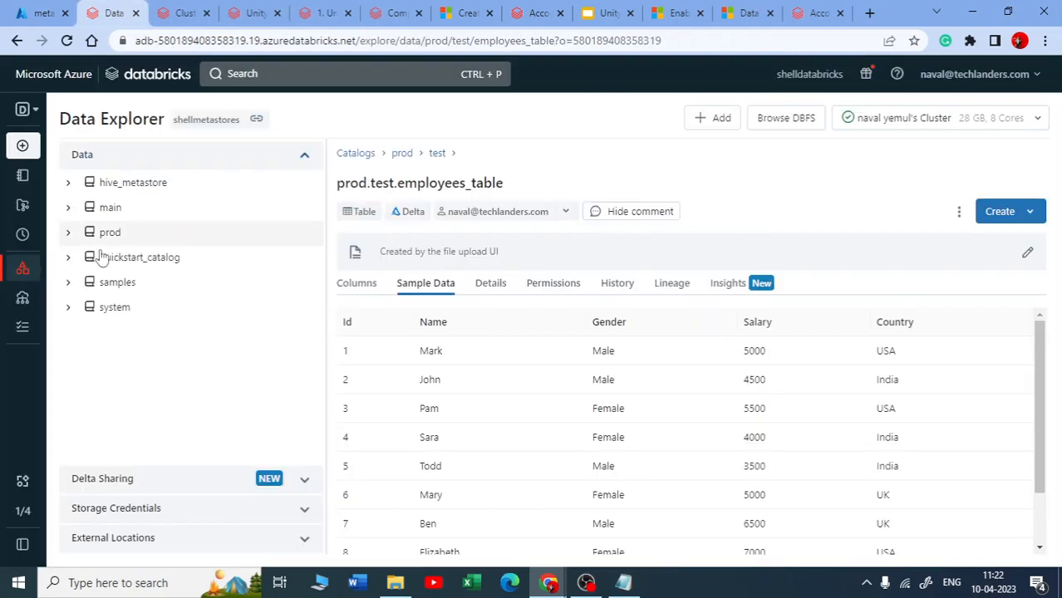
pyautogui.click(68, 258)
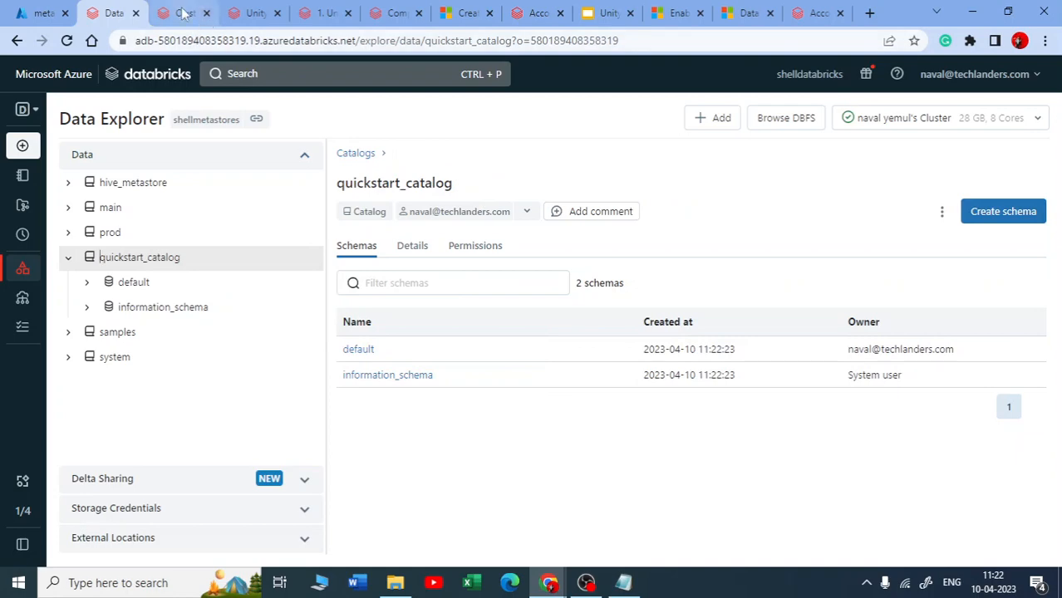
pyautogui.click(320, 13)
pyautogui.scroll(-2, 267, 343)
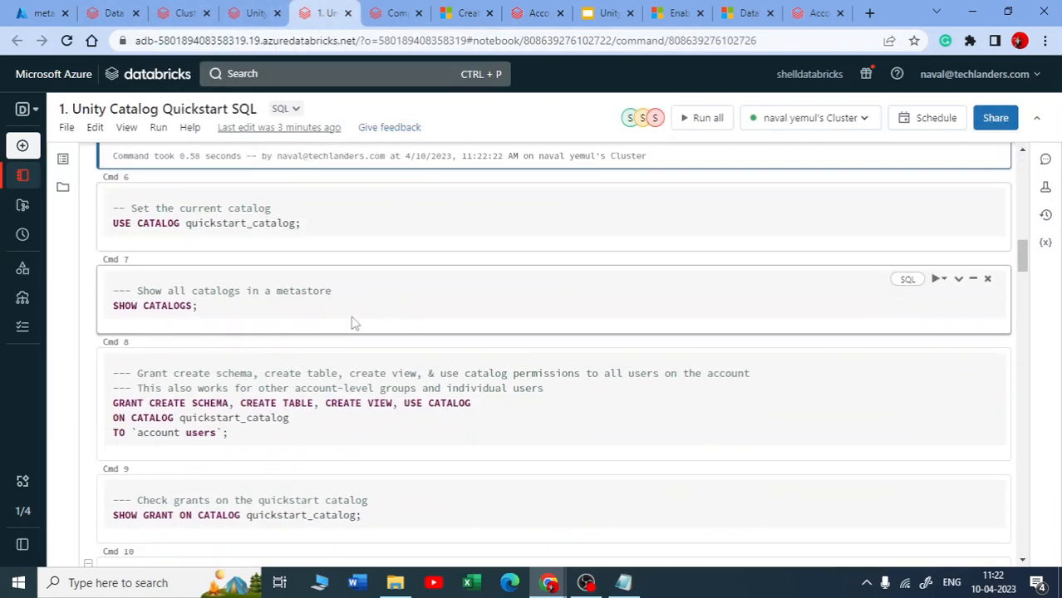
# - Run the USE CATALOG quickstart_catalog and SHOW CATALOGS commands and review the list of catalogs in the metastore
pyautogui.click(404, 217)
pyautogui.hotkey('shift', 'Return')
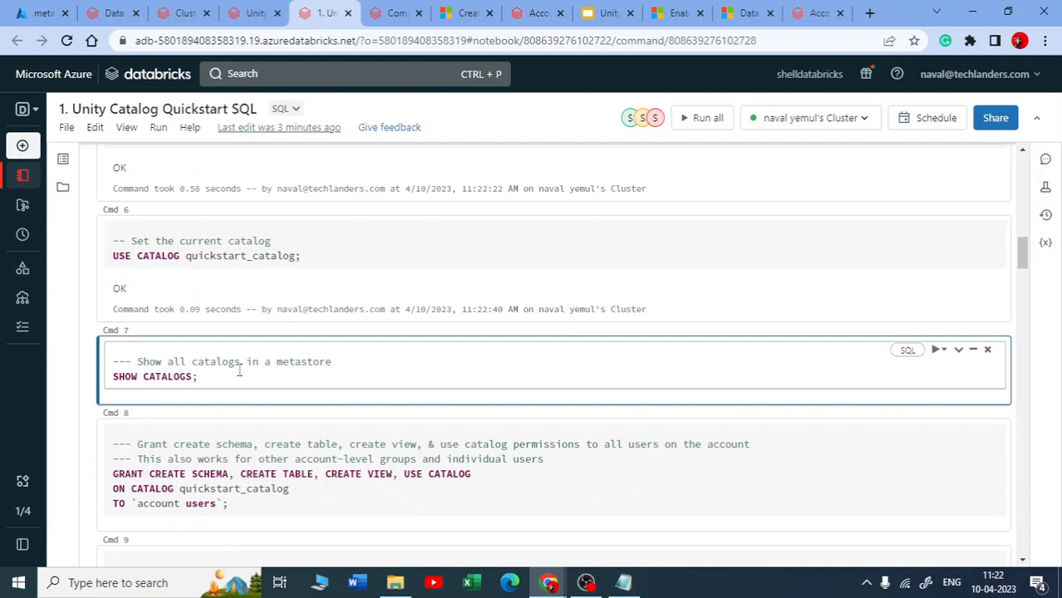
pyautogui.scroll(-1, 237, 369)
pyautogui.hotkey('shift', 'Return')
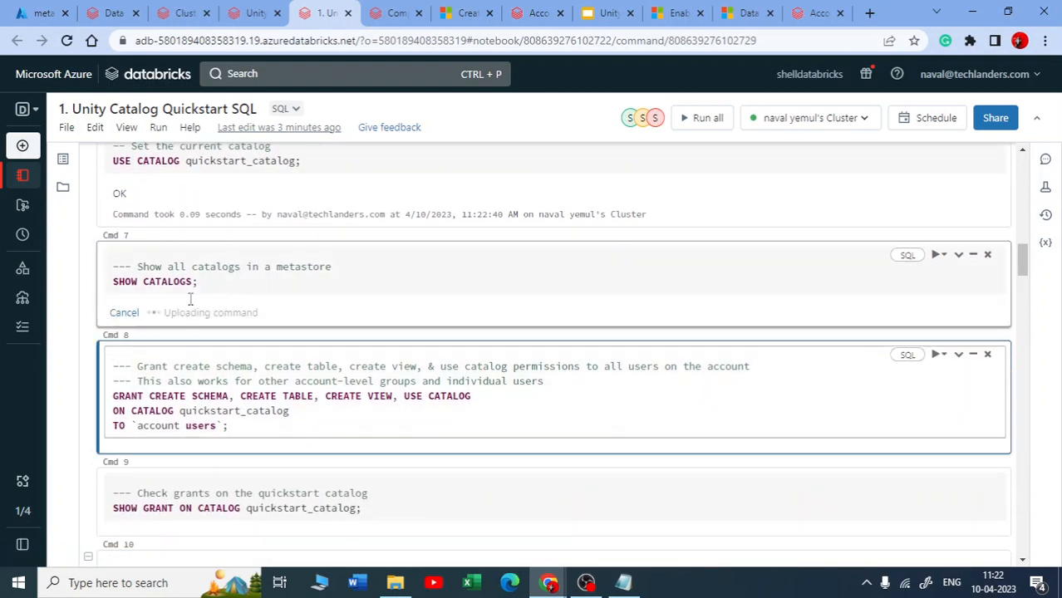
pyautogui.scroll(1, 225, 283)
pyautogui.moveTo(154, 220); pyautogui.dragTo(158, 266)
pyautogui.moveTo(216, 287); pyautogui.dragTo(148, 299)
# - Run the CREATE SCHEMA IF NOT EXISTS quickstart_schema command with its comment in the Create and manage schemas section
pyautogui.scroll(-3, 330, 276)
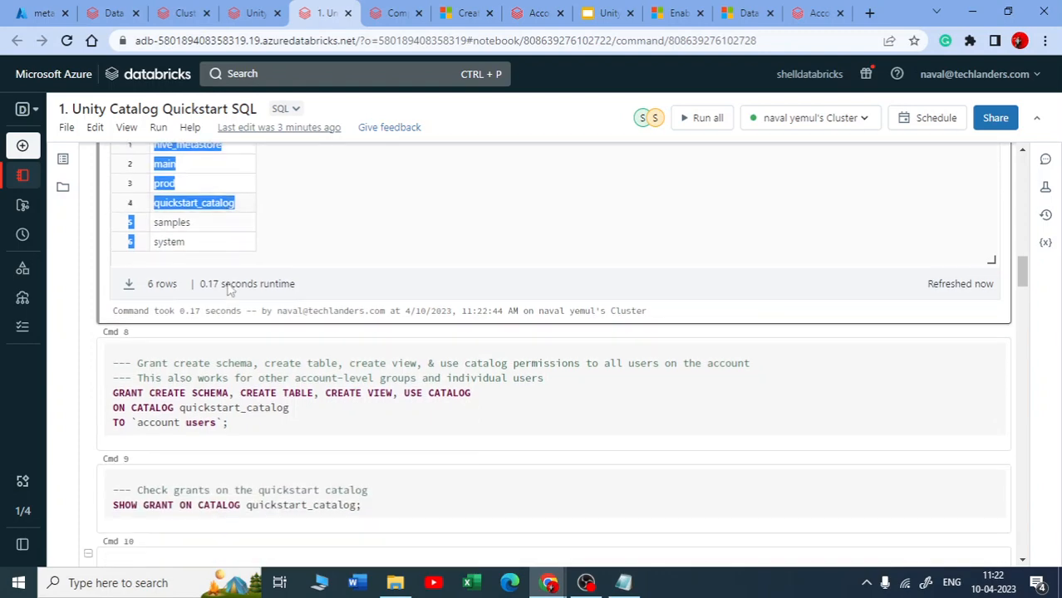
pyautogui.scroll(-4, 323, 279)
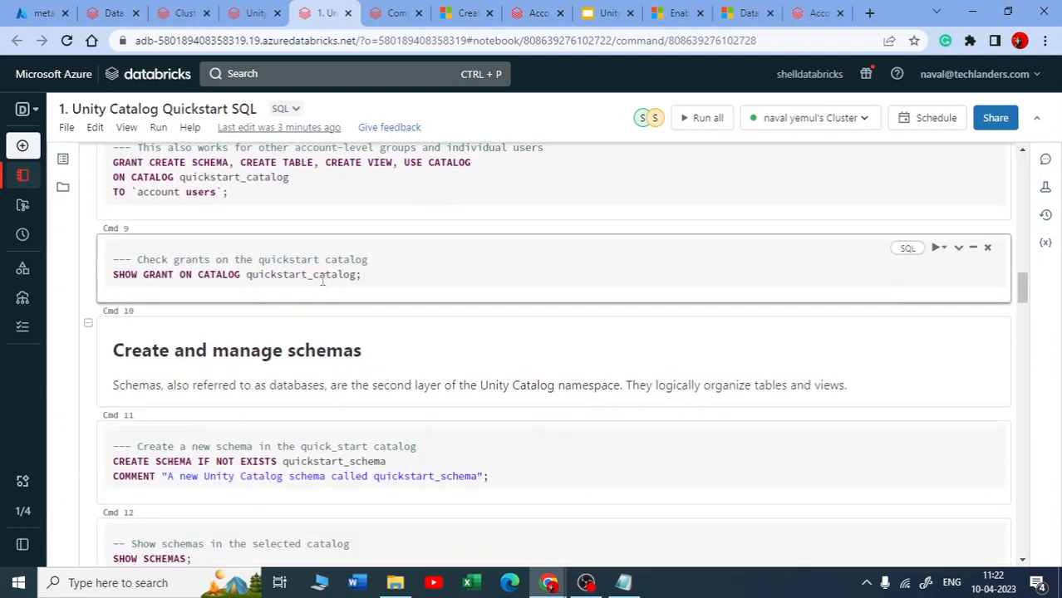
pyautogui.click(530, 233)
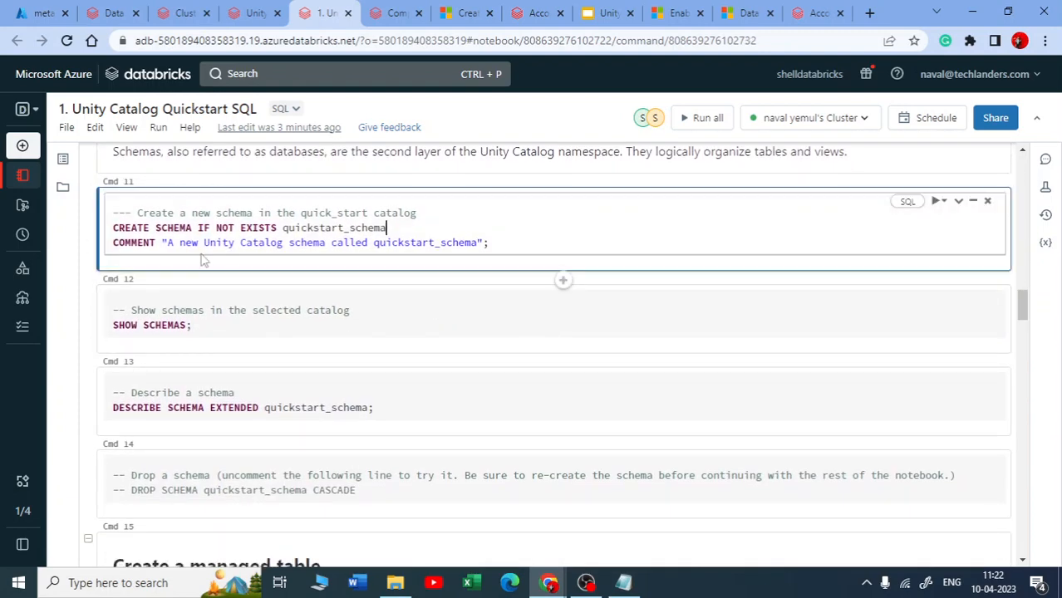
pyautogui.moveTo(151, 228); pyautogui.dragTo(355, 234)
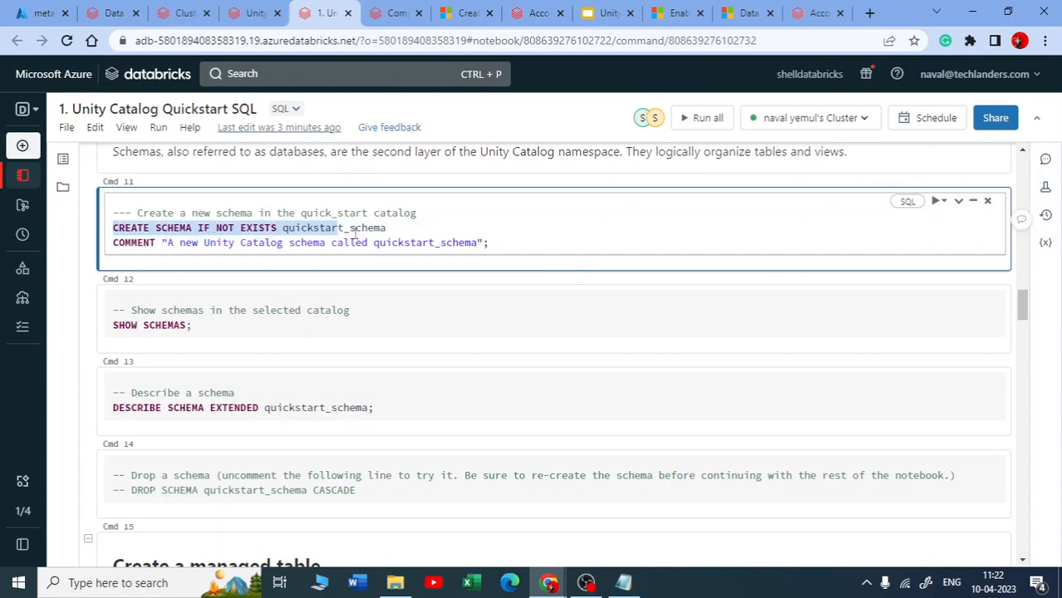
pyautogui.click(485, 242)
pyautogui.hotkey('shift', 'Return')
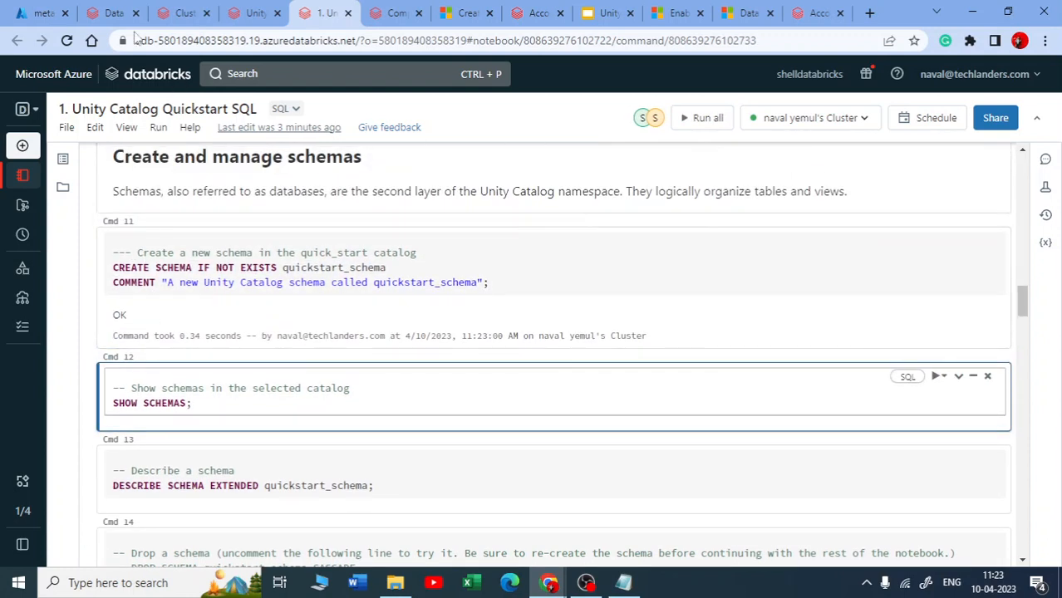
# - Check the schemas and permissions of quickstart_catalog in Data Explorer
pyautogui.click(117, 13)
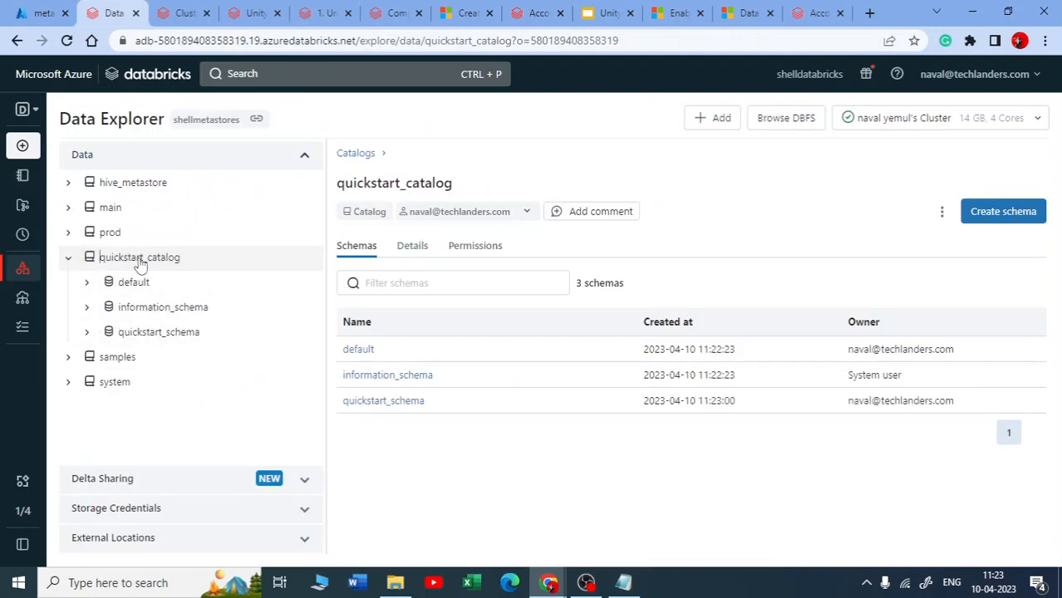
pyautogui.click(463, 248)
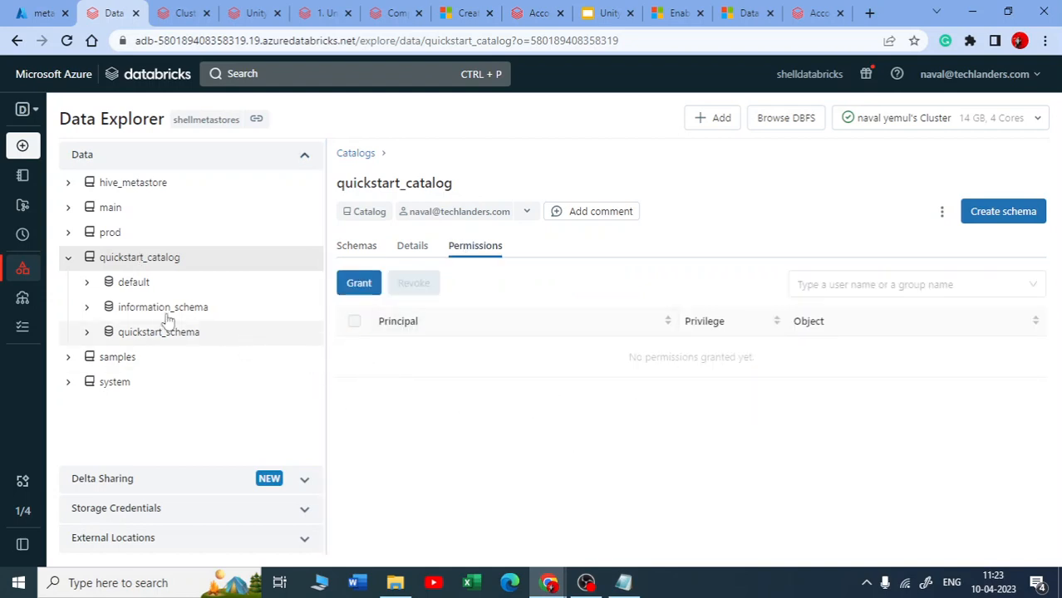
pyautogui.click(157, 265)
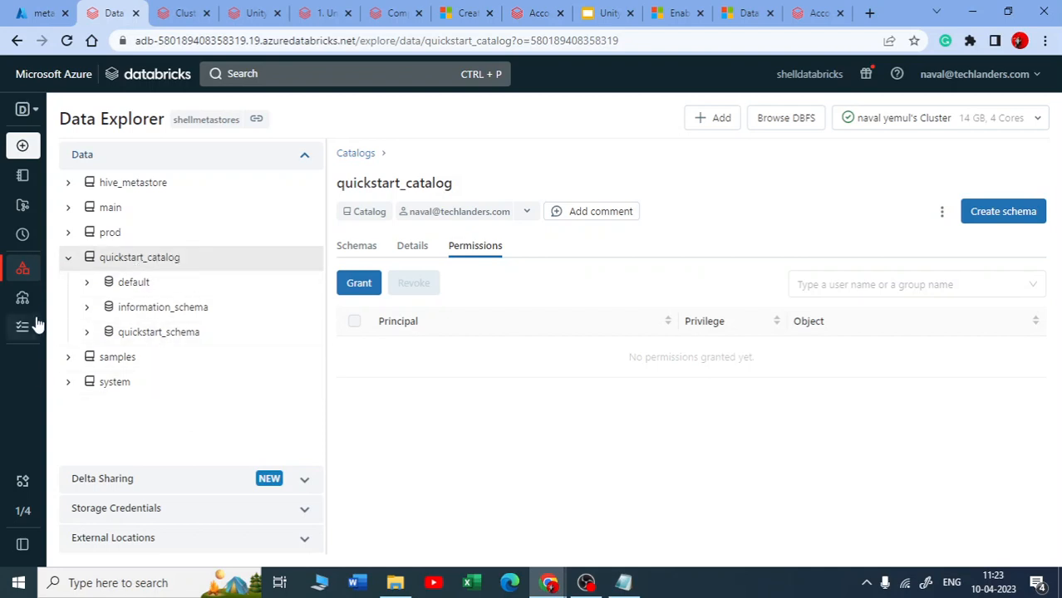
# - Grant ALL PRIVILEGES on quickstart_catalog to the account users group
pyautogui.click(359, 284)
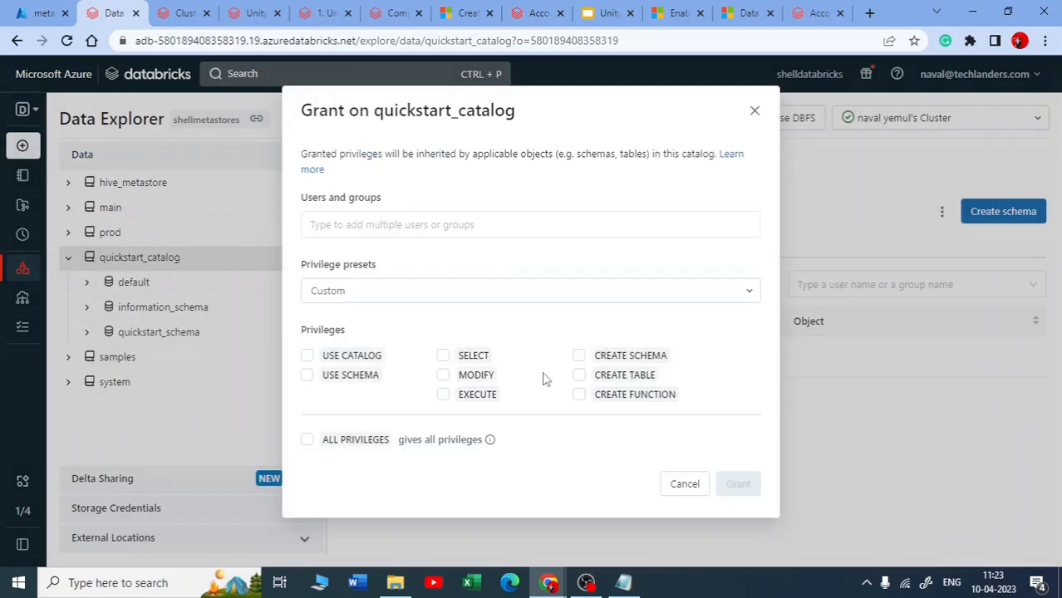
pyautogui.click(395, 227)
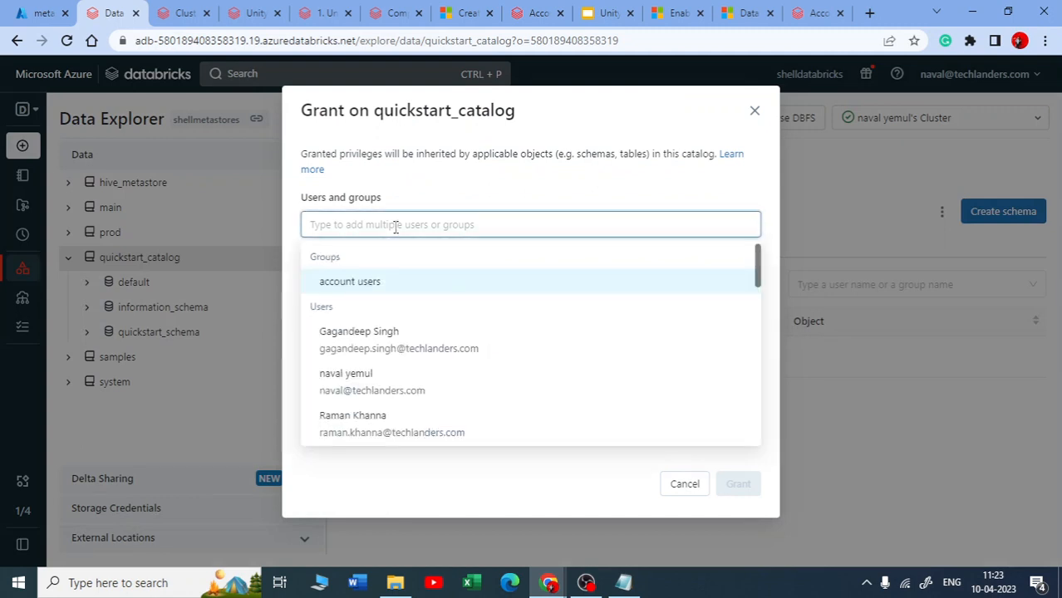
pyautogui.click(365, 284)
pyautogui.click(690, 202)
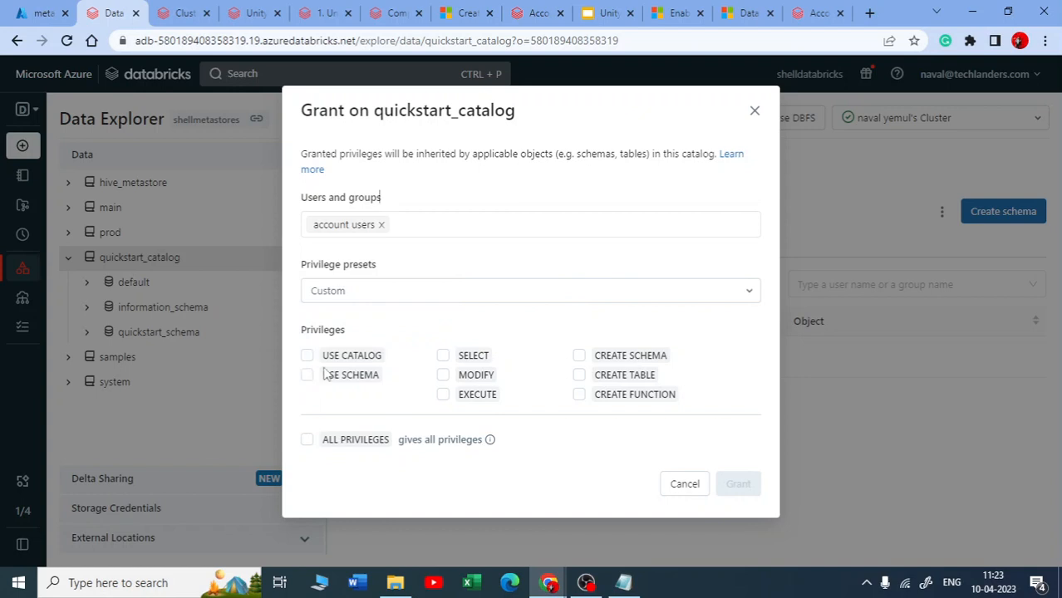
pyautogui.click(307, 442)
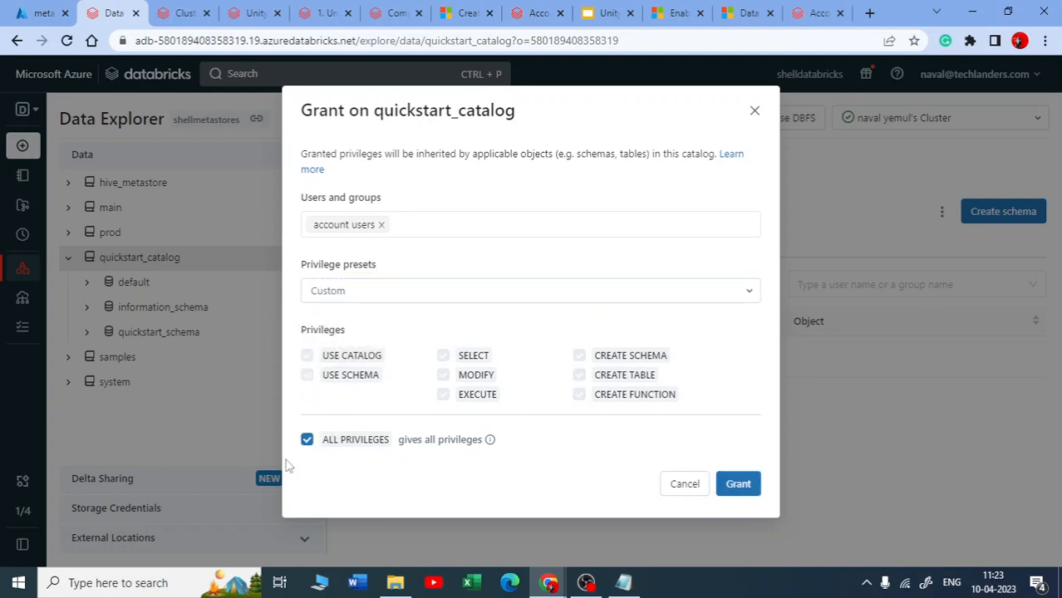
pyautogui.click(736, 489)
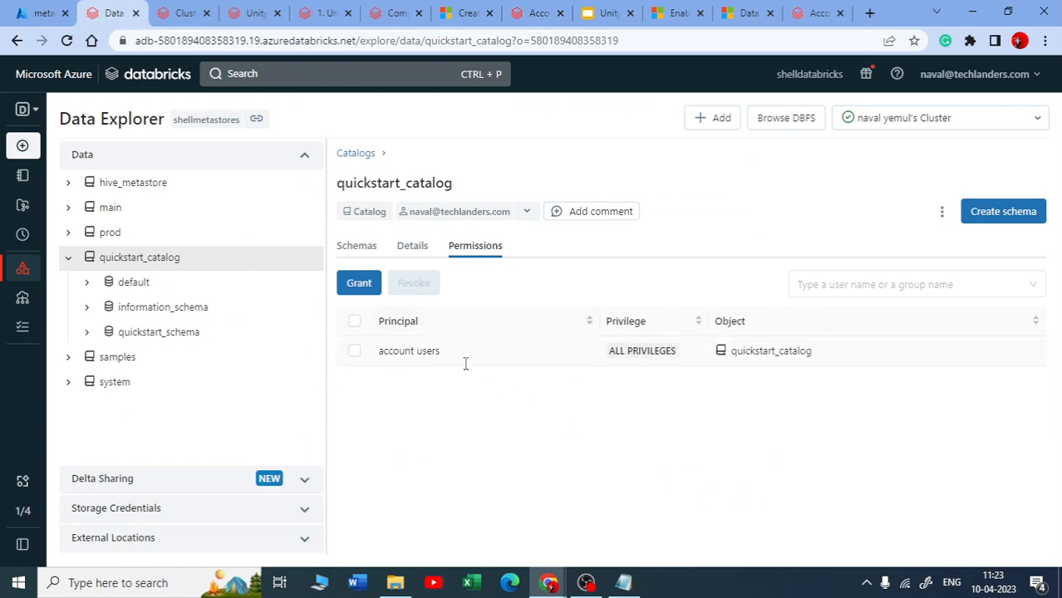
# - Return to the Unity Catalog Quickstart SQL notebook, run the SHOW SCHEMAS command and review the schemas it lists
pyautogui.click(185, 13)
pyautogui.click(253, 13)
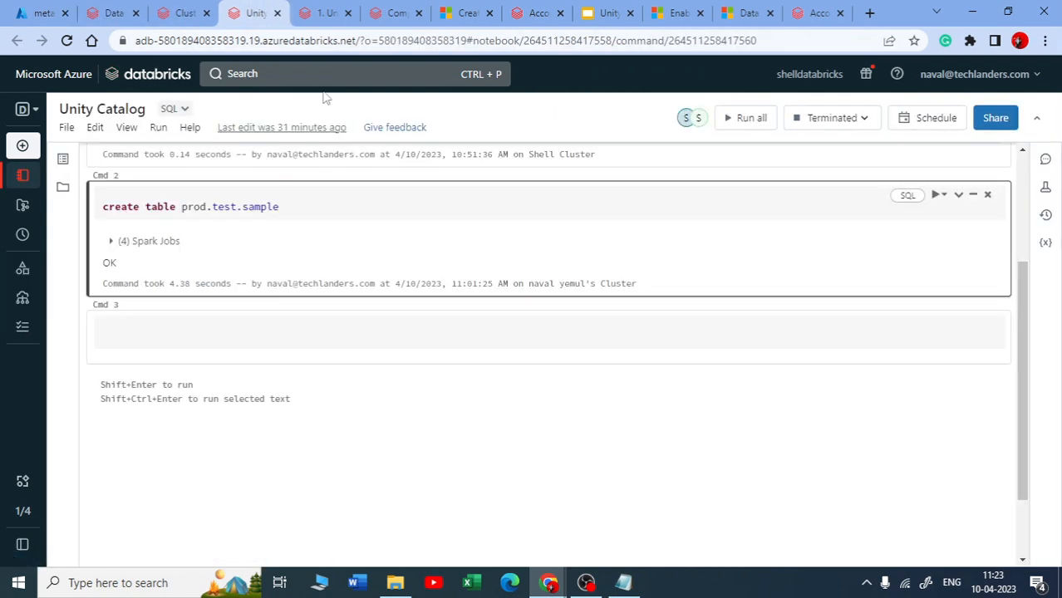
pyautogui.click(322, 14)
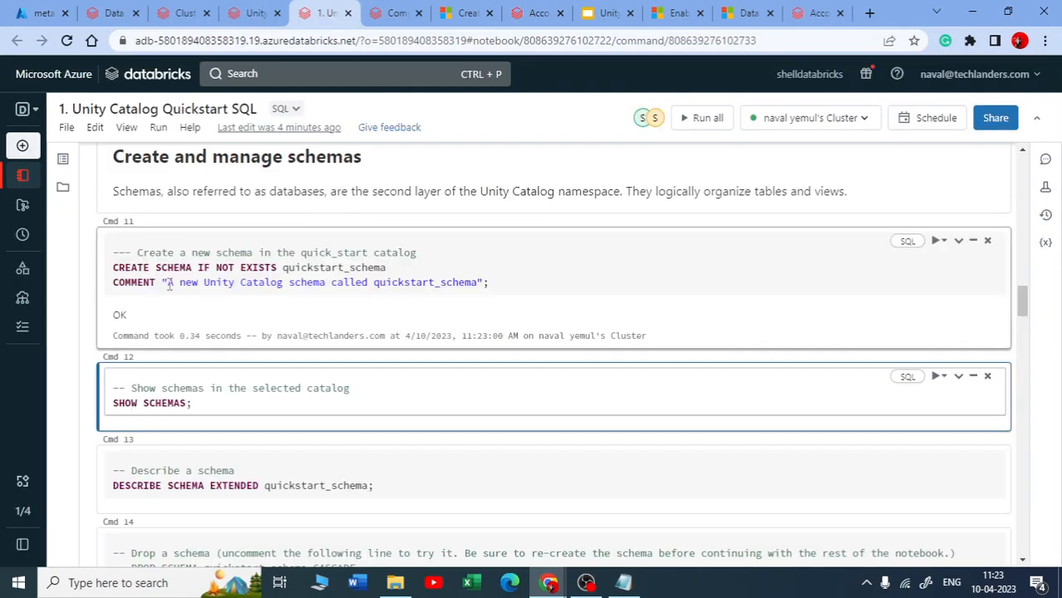
pyautogui.scroll(1, 98, 192)
pyautogui.scroll(-2, 476, 283)
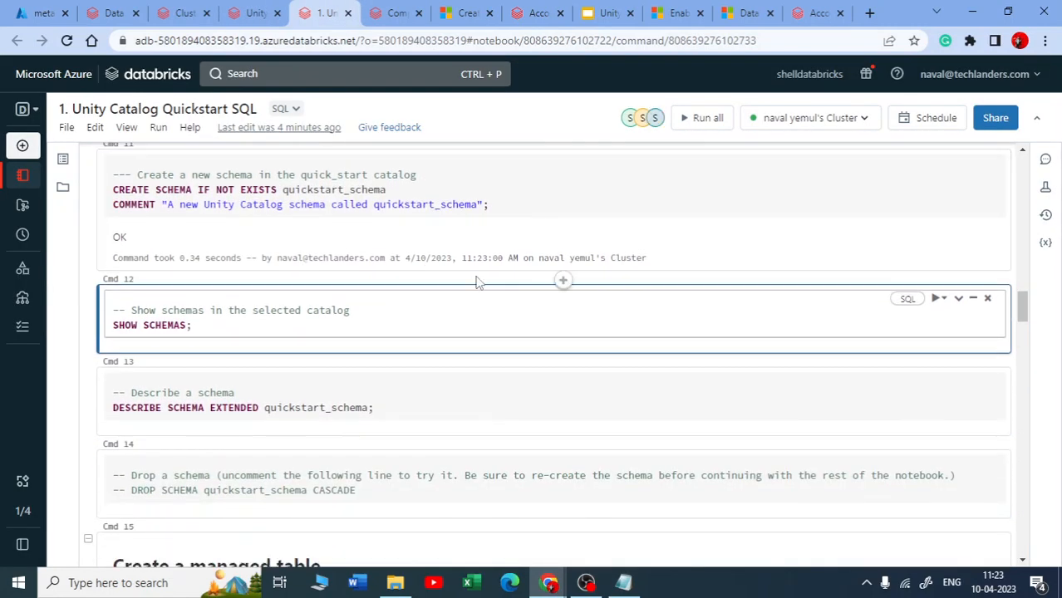
pyautogui.scroll(-1, 249, 291)
pyautogui.click(217, 250)
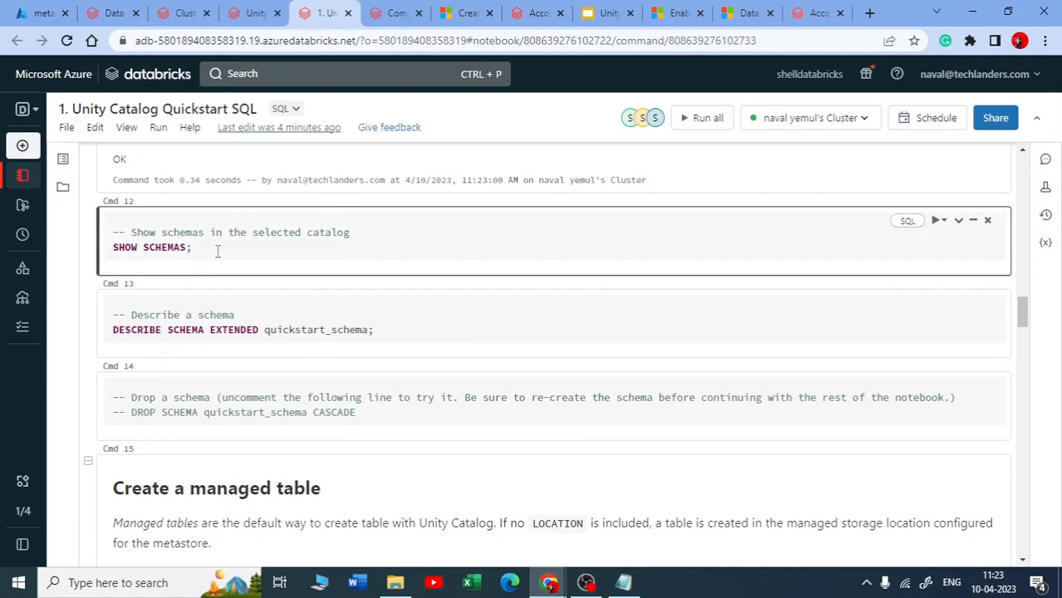
pyautogui.hotkey('shift', 'Return')
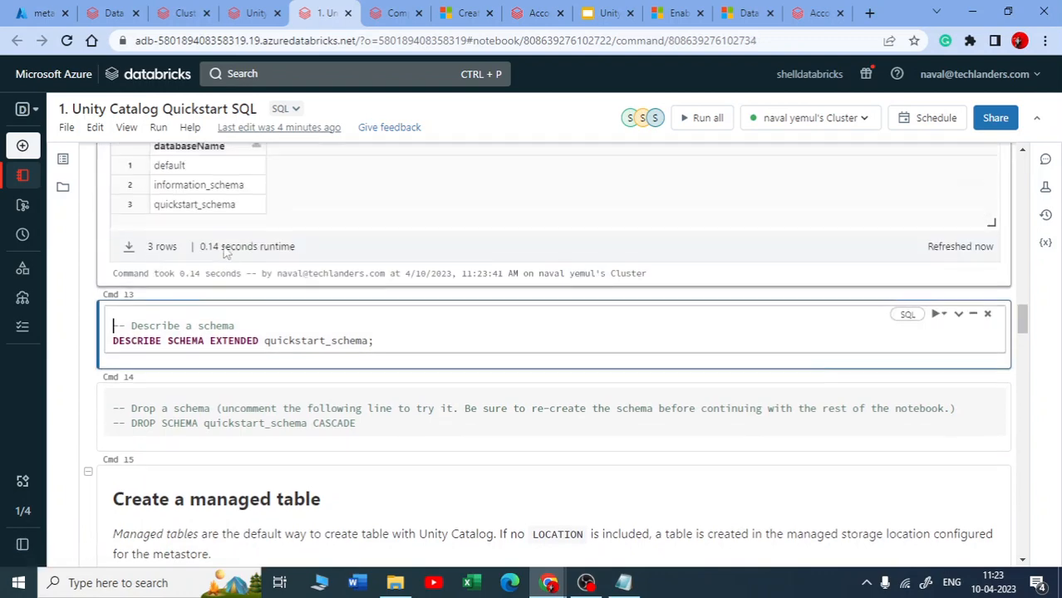
pyautogui.moveTo(177, 324); pyautogui.dragTo(186, 349)
# - Run the SHOW GRANT ON CATALOG quickstart_catalog command and review the principal, action type and object type in its result
pyautogui.scroll(4, 274, 343)
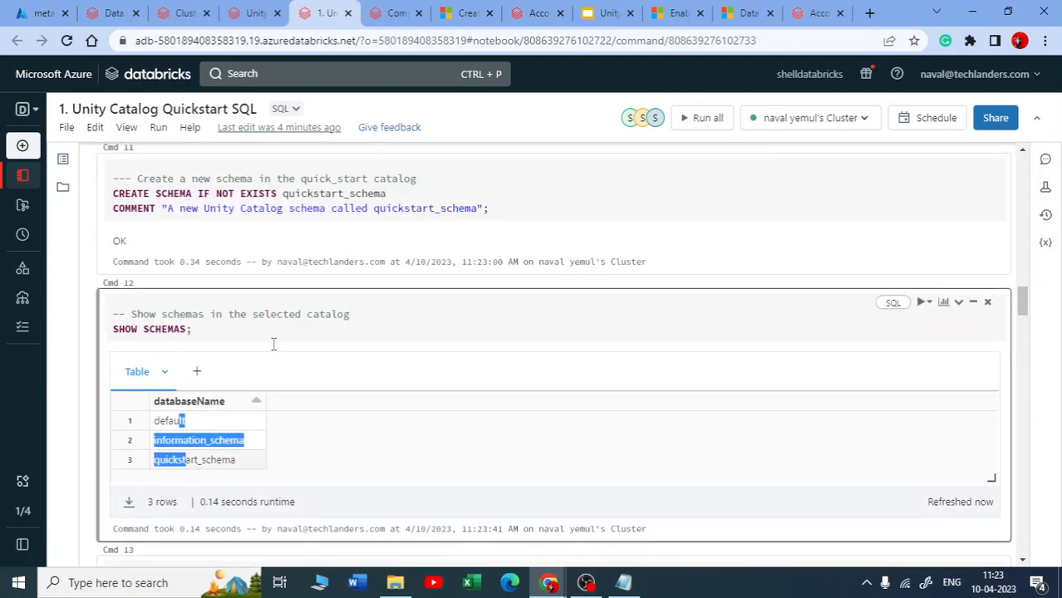
pyautogui.scroll(2, 273, 344)
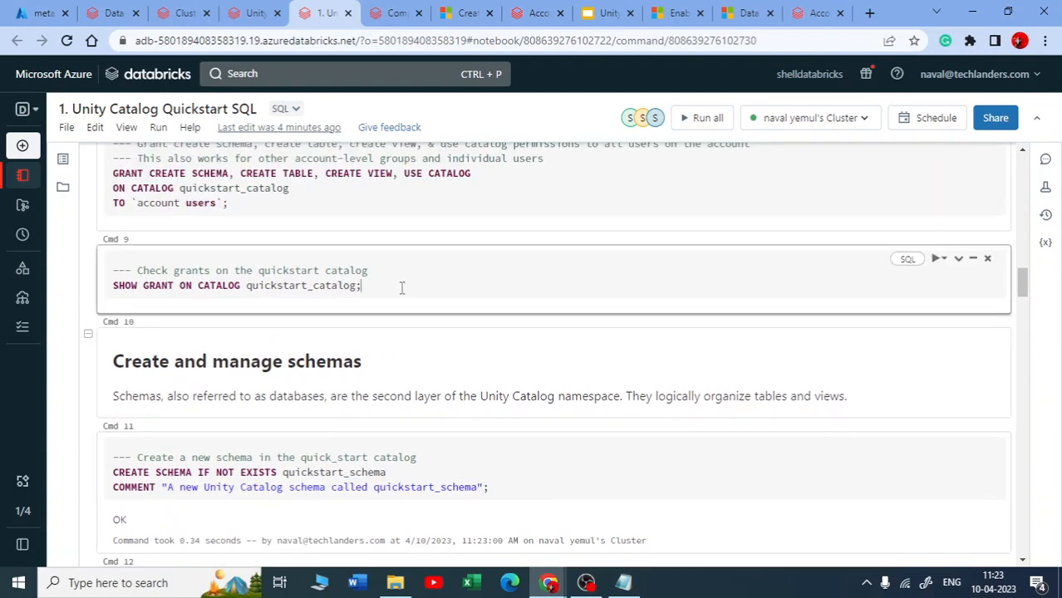
pyautogui.hotkey('shift', 'Return')
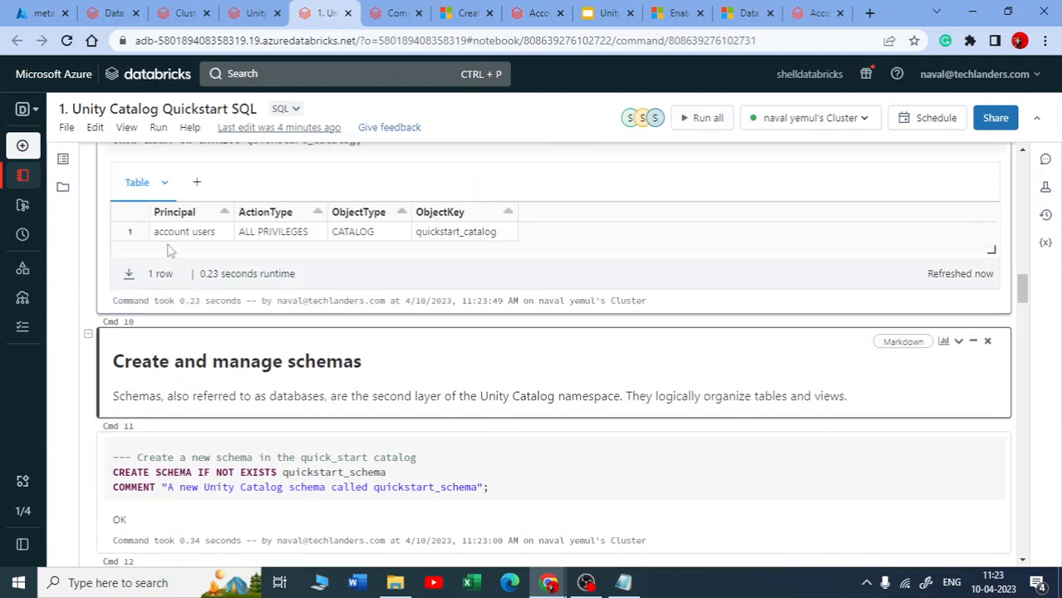
pyautogui.moveTo(158, 233); pyautogui.dragTo(218, 235)
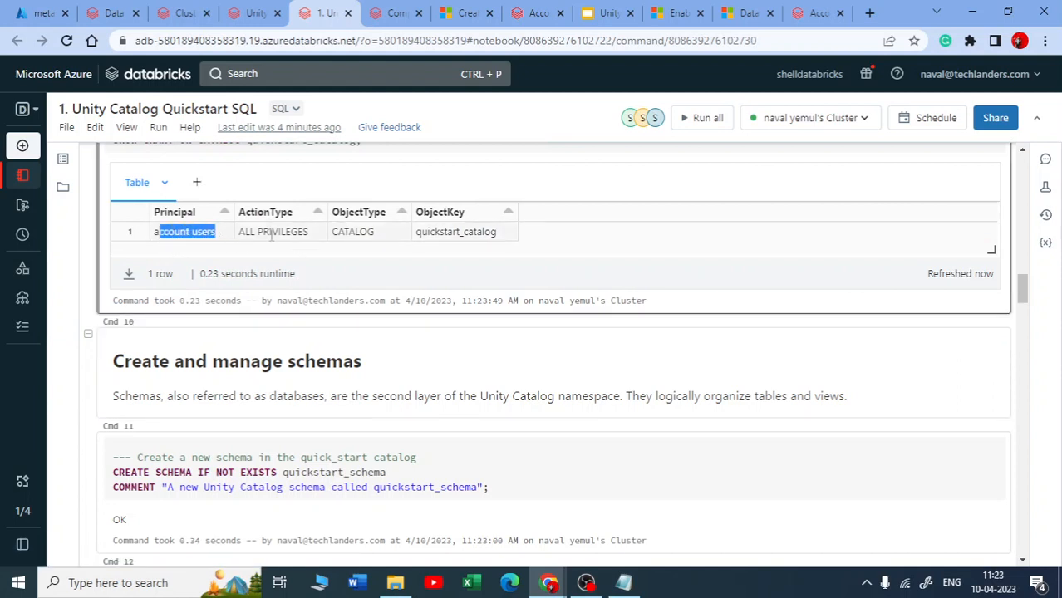
pyautogui.moveTo(308, 236); pyautogui.dragTo(258, 236)
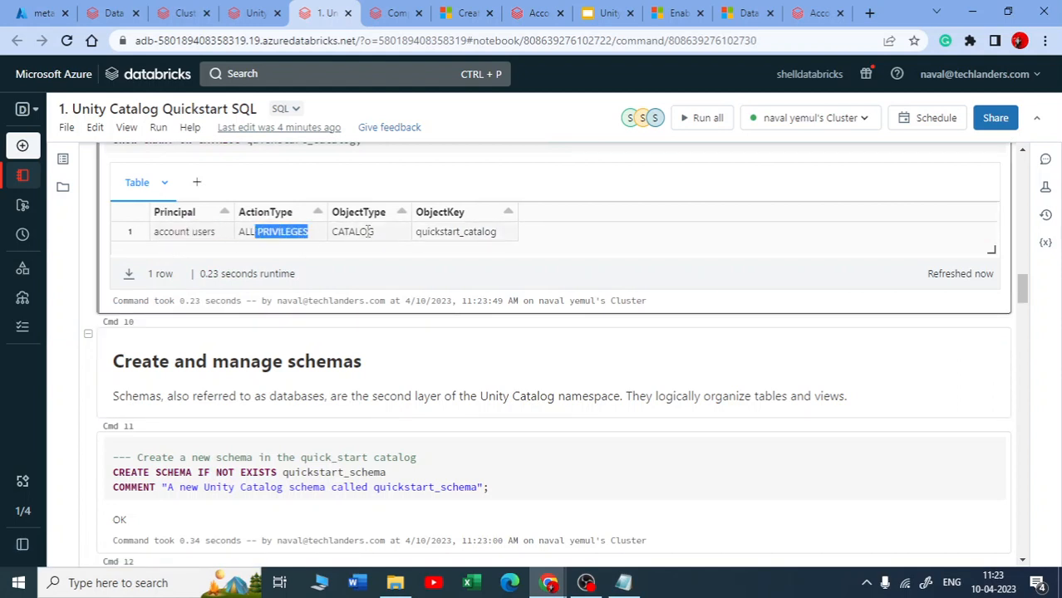
pyautogui.moveTo(381, 235); pyautogui.dragTo(342, 243)
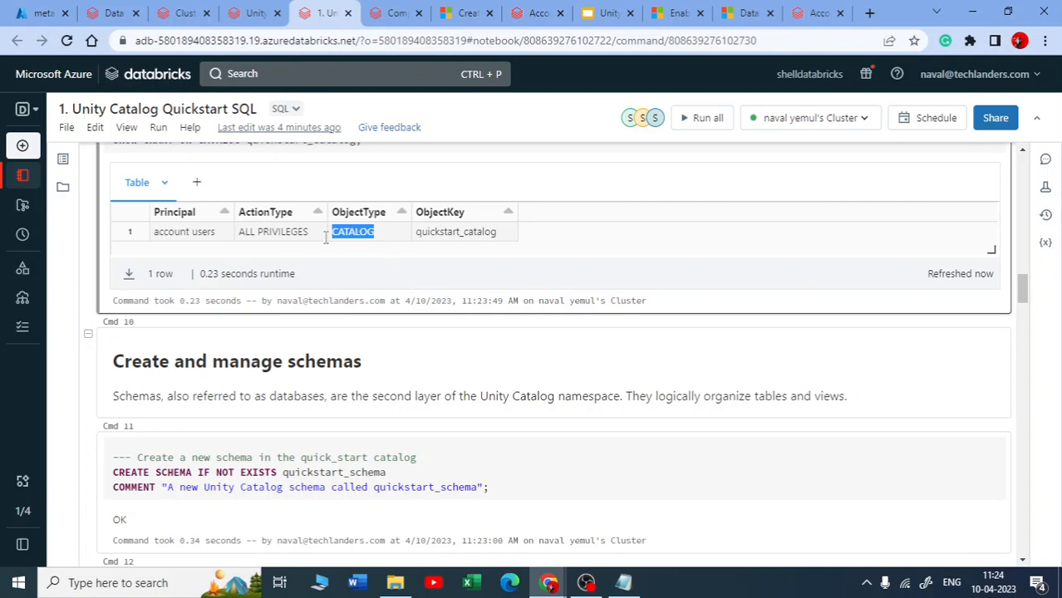
# - Run DESCRIBE SCHEMA EXTENDED quickstart_schema and review the catalog name, namespace and comment in its output
pyautogui.scroll(-7, 220, 232)
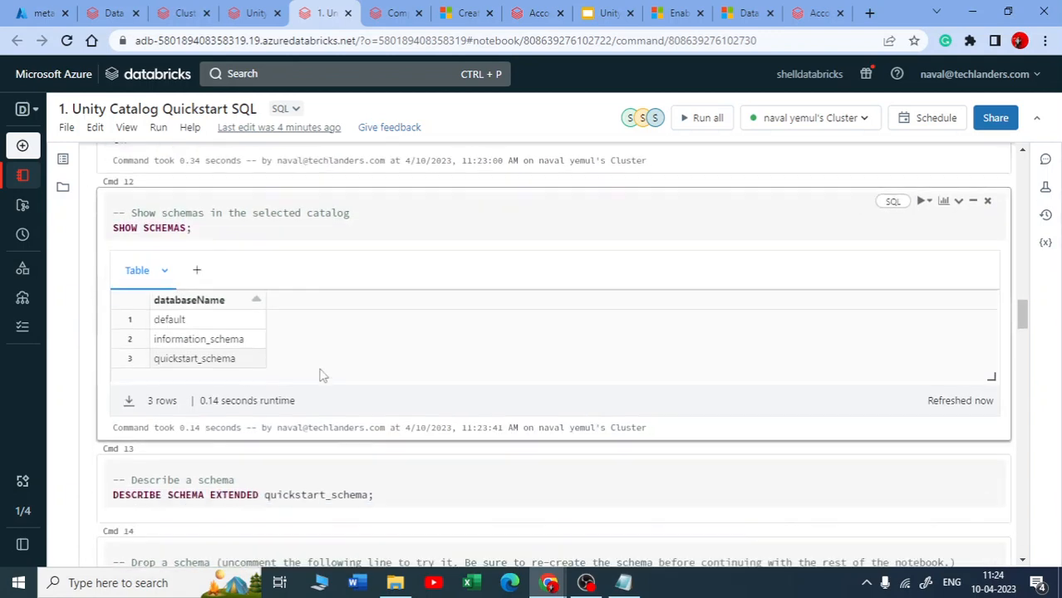
pyautogui.hotkey('shift', 'Return')
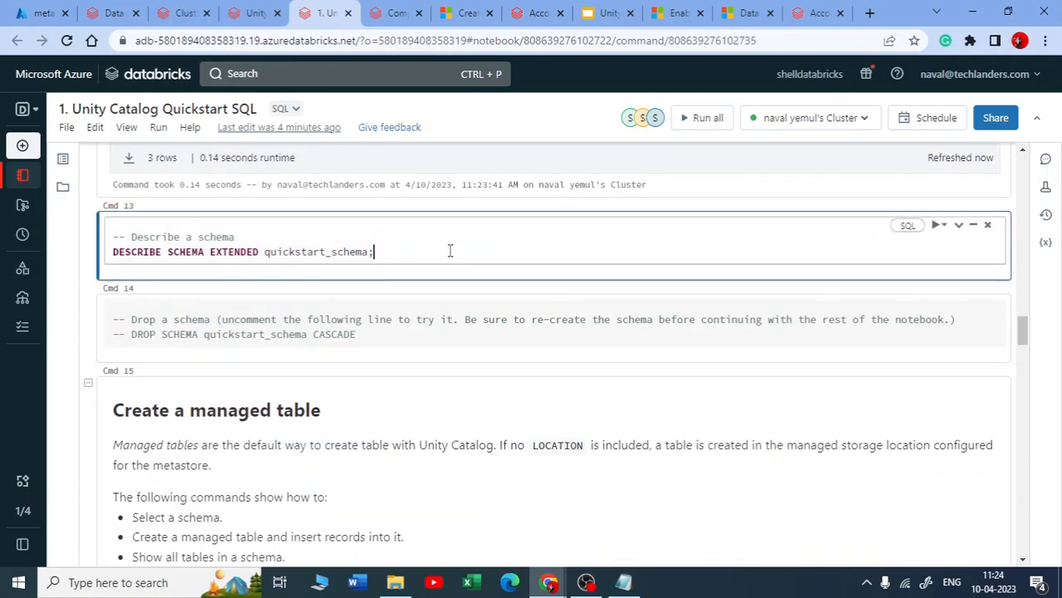
pyautogui.scroll(2, 209, 241)
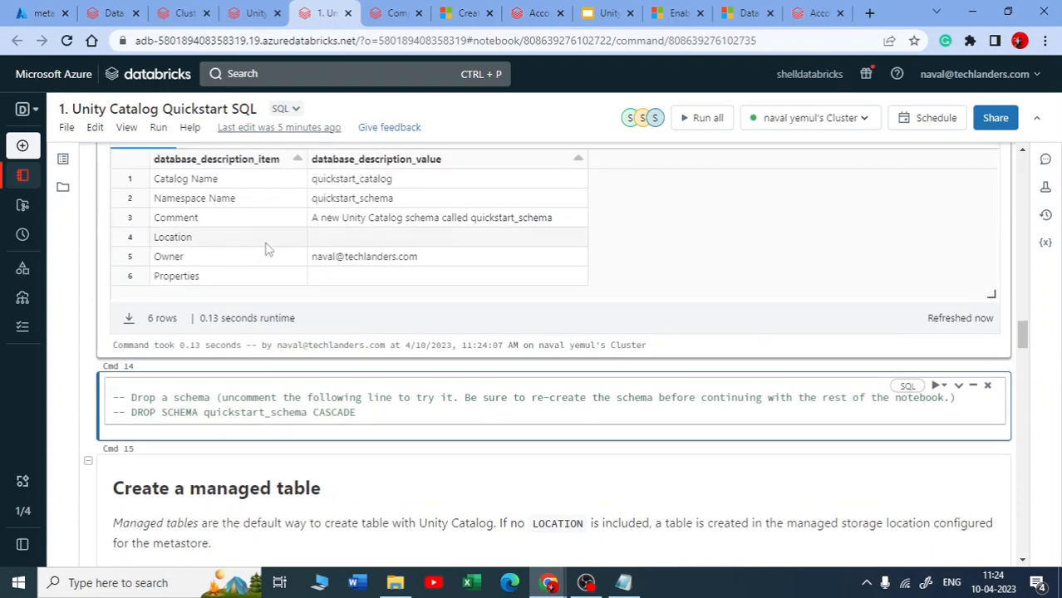
pyautogui.moveTo(161, 297); pyautogui.dragTo(217, 303)
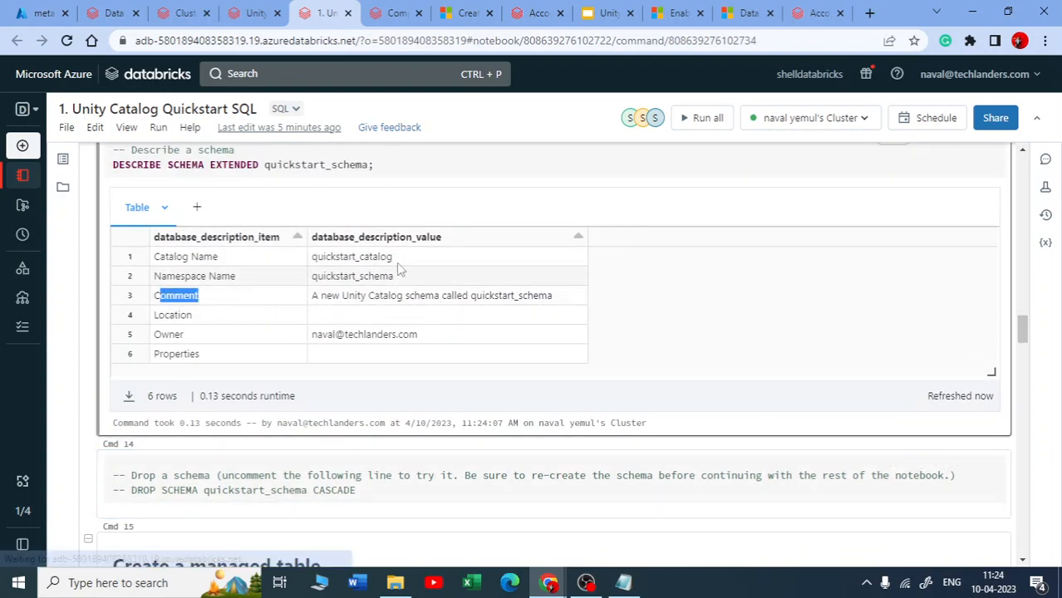
pyautogui.moveTo(399, 261); pyautogui.dragTo(295, 267)
pyautogui.moveTo(405, 280); pyautogui.dragTo(319, 271)
pyautogui.scroll(-1, 414, 292)
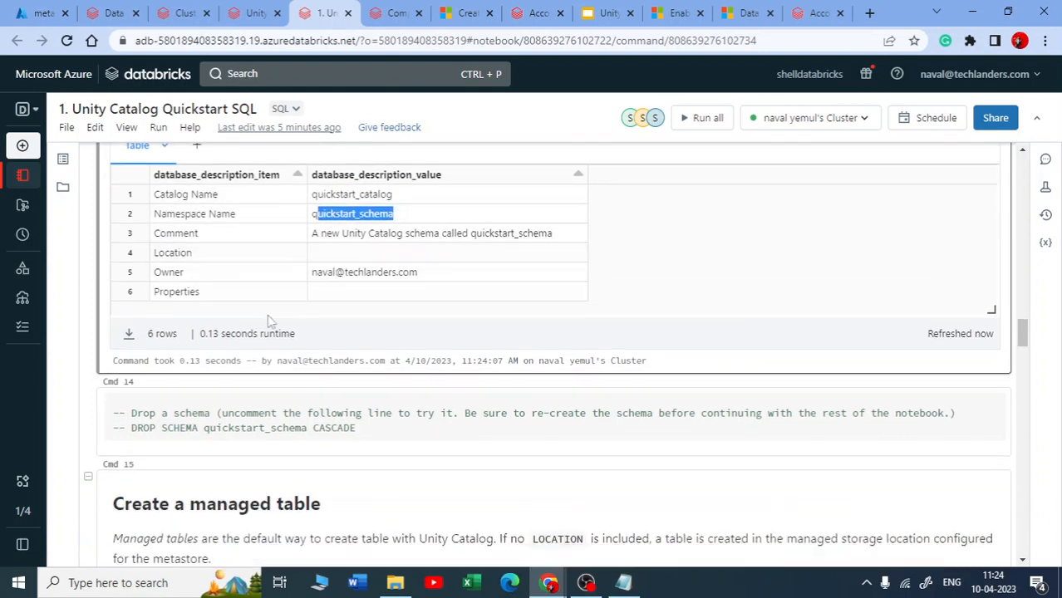
pyautogui.moveTo(334, 217); pyautogui.dragTo(475, 240)
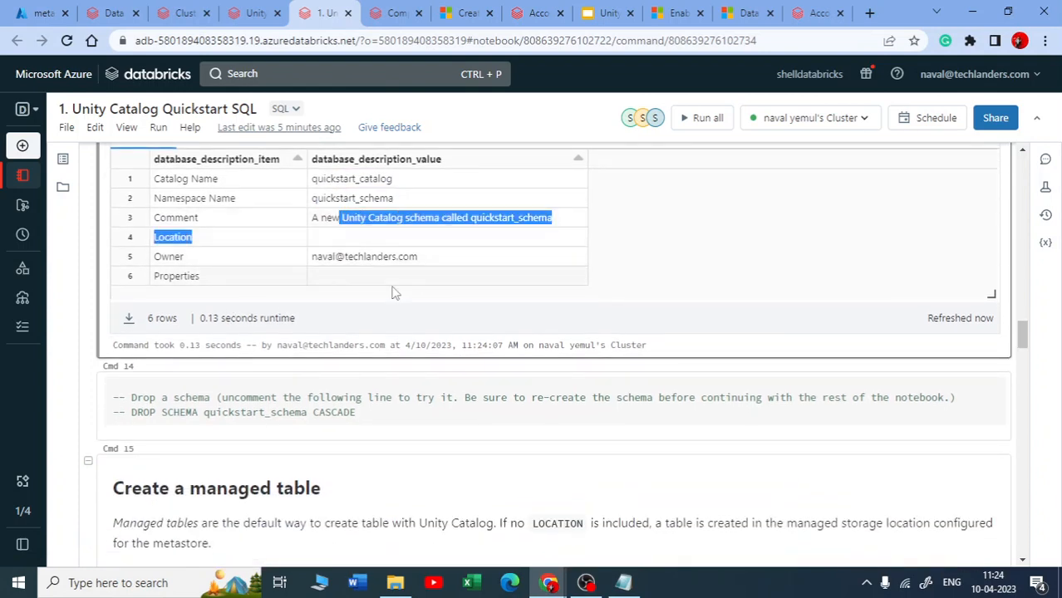
# - Set quickstart_schema as the current schema by running the USE command in the Create a managed table section
pyautogui.scroll(-4, 394, 292)
pyautogui.scroll(-3, 395, 293)
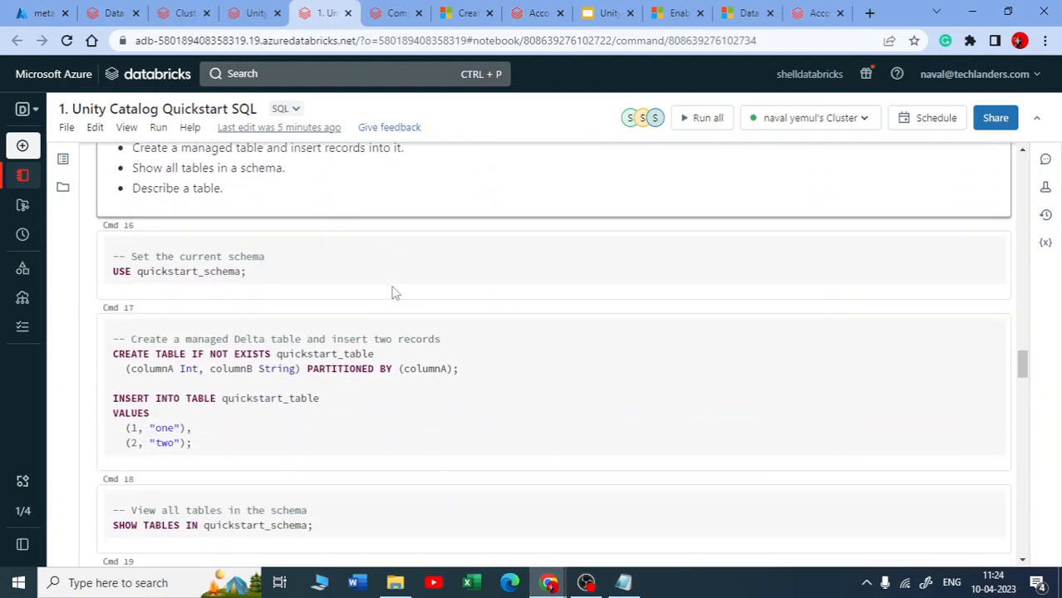
pyautogui.click(354, 194)
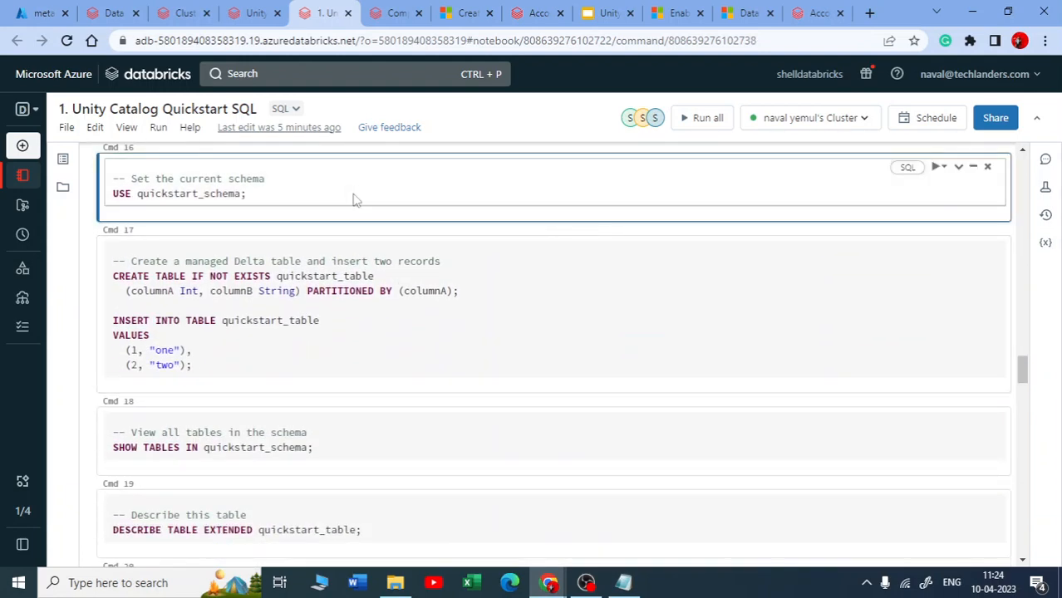
pyautogui.hotkey('shift', 'Return')
pyautogui.scroll(-1, 298, 203)
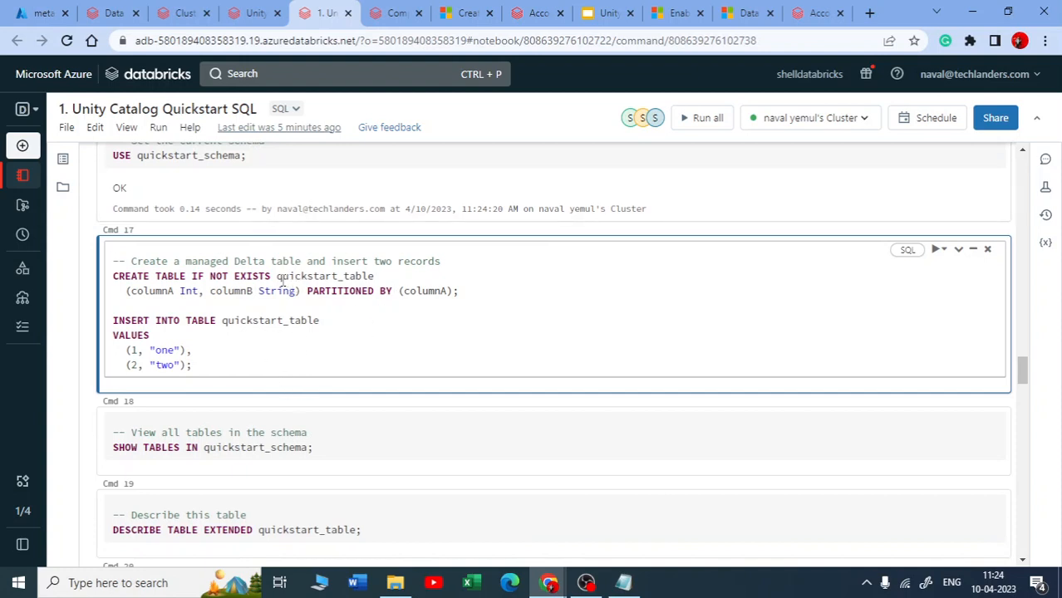
# - Run the command that creates the managed Delta table quickstart_table and inserts the records (1, "one") and (2, "two"), and review its output
pyautogui.moveTo(282, 282); pyautogui.dragTo(374, 278)
pyautogui.click(315, 326)
pyautogui.hotkey('shift', 'Return')
pyautogui.scroll(-1, 291, 271)
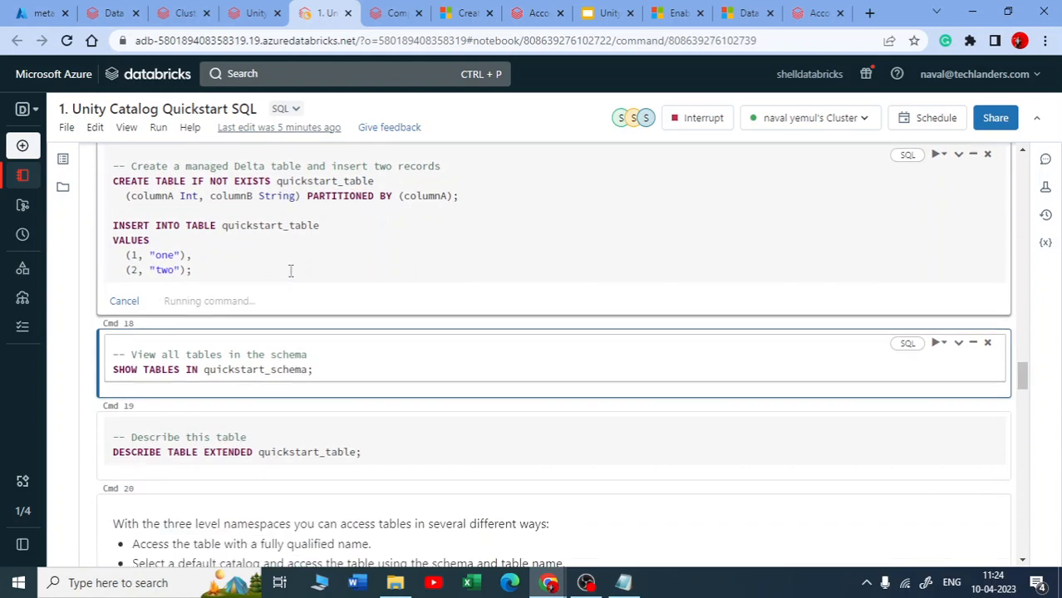
pyautogui.scroll(1, 298, 287)
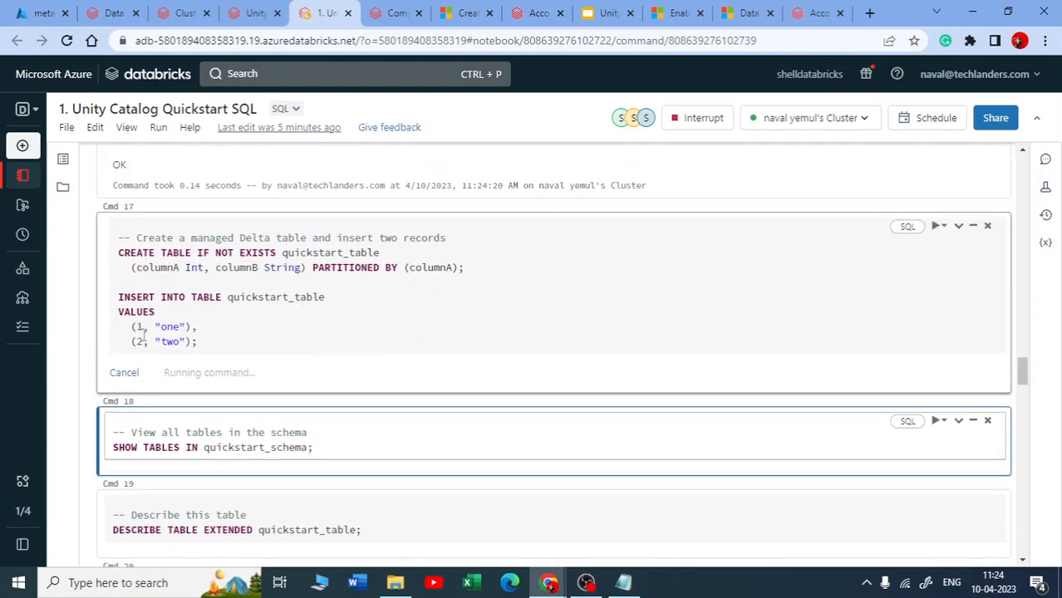
pyautogui.moveTo(129, 329); pyautogui.dragTo(198, 344)
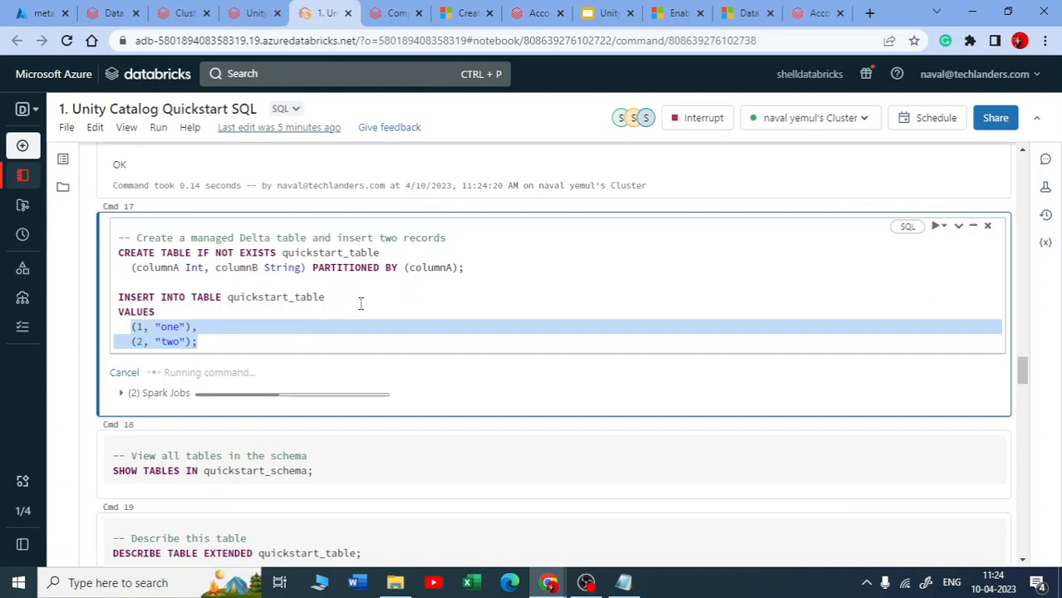
pyautogui.scroll(-1, 361, 303)
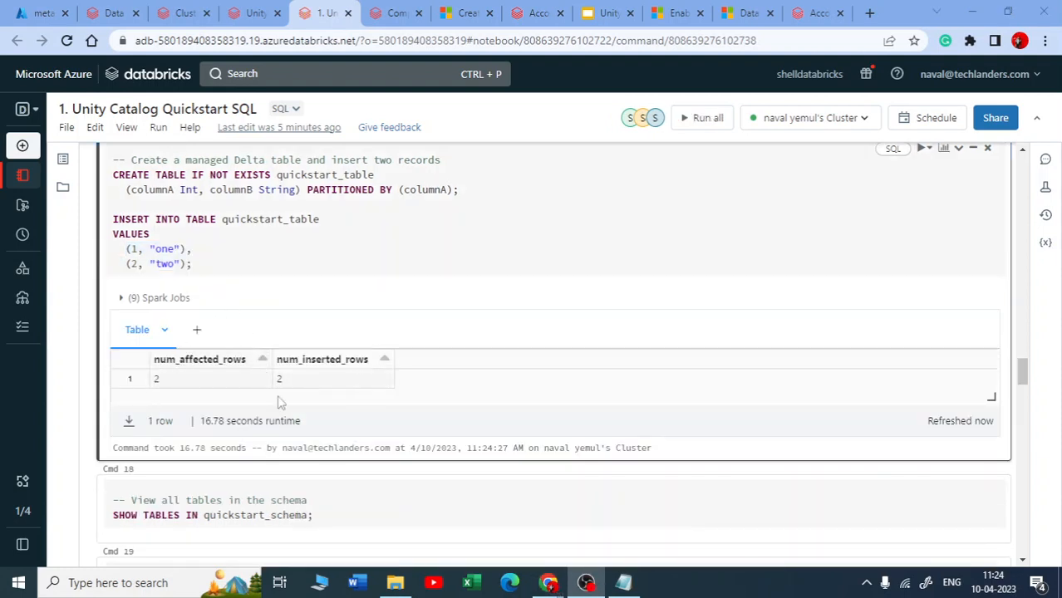
pyautogui.scroll(-1, 255, 409)
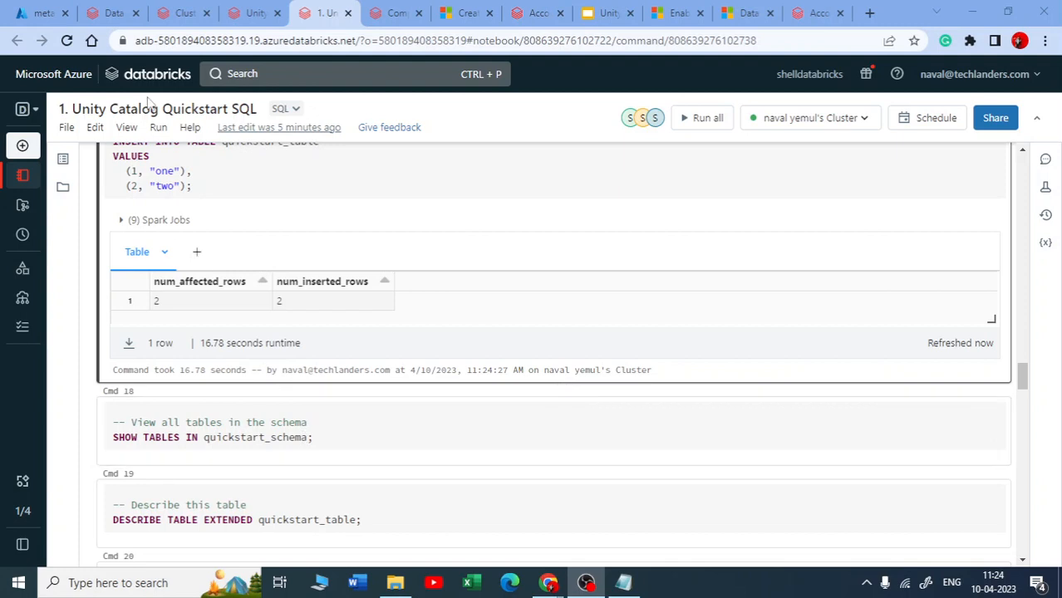
# - Open quickstart_table under quickstart_catalog's quickstart_schema in Data Explorer and review its columns and sample data
pyautogui.click(116, 14)
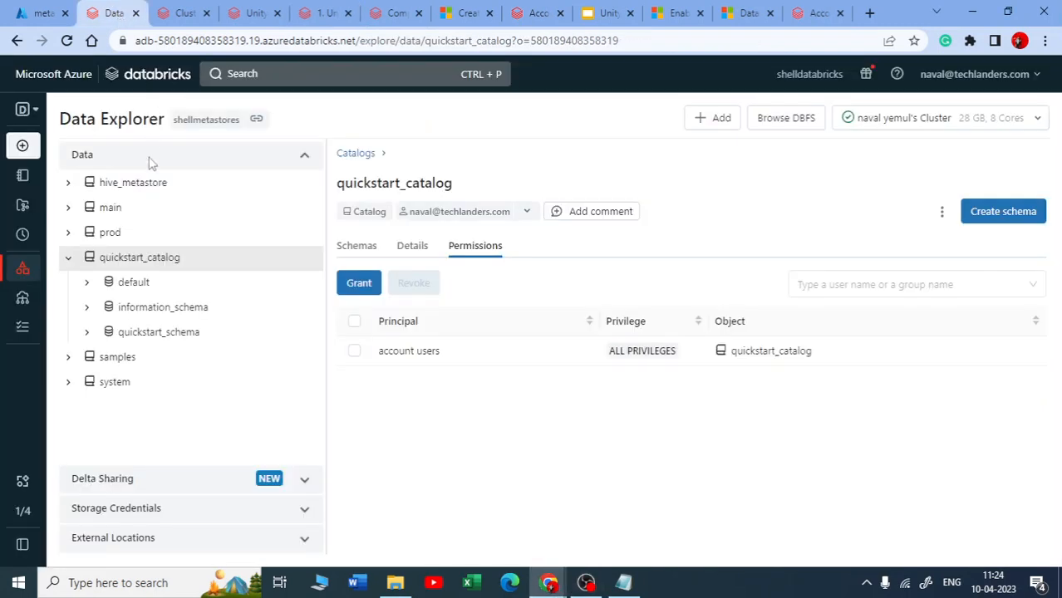
pyautogui.click(161, 333)
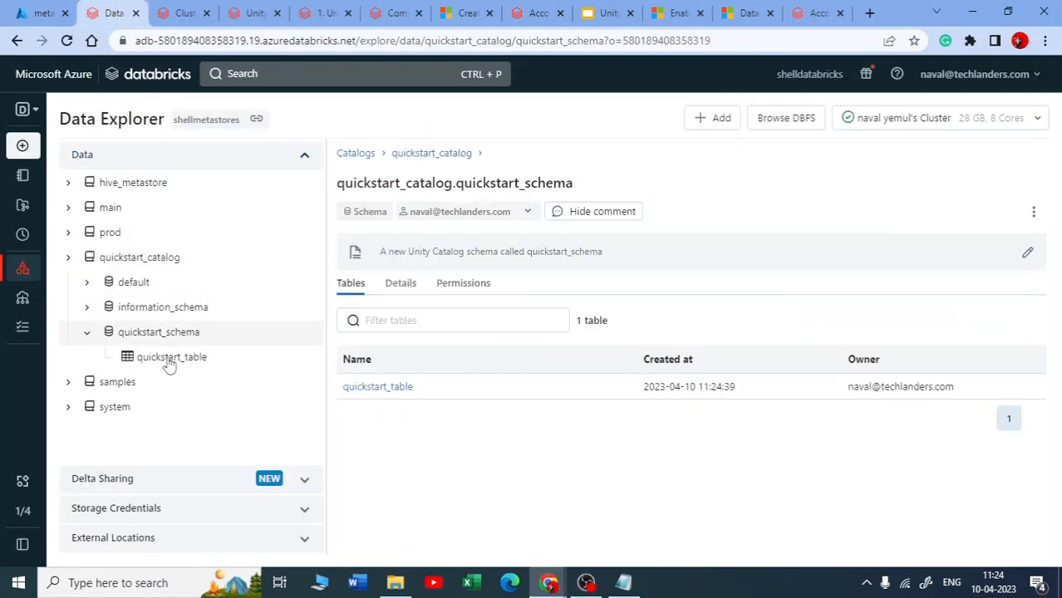
pyautogui.click(165, 364)
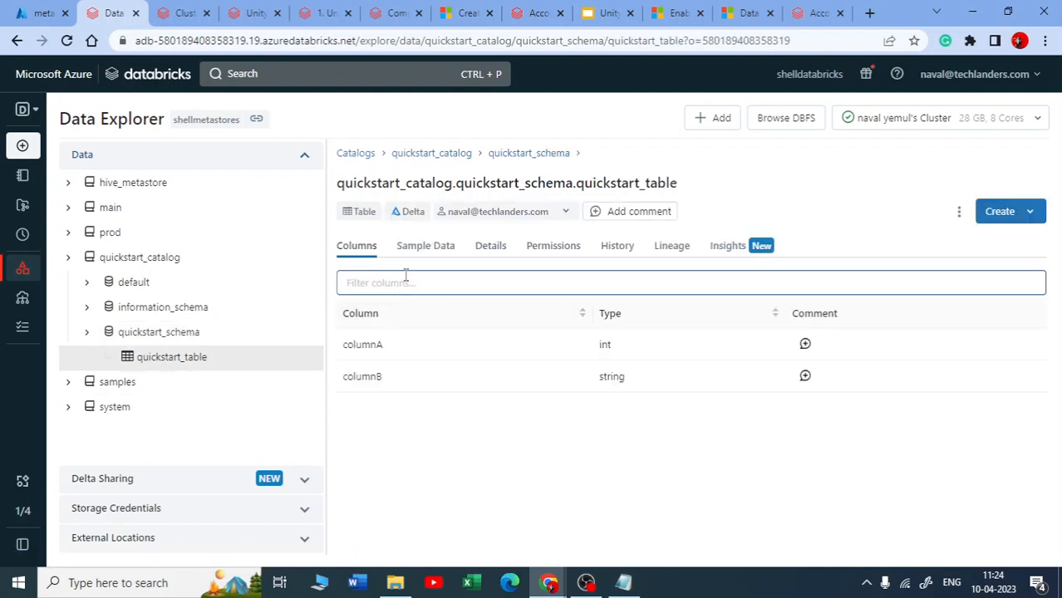
pyautogui.click(420, 247)
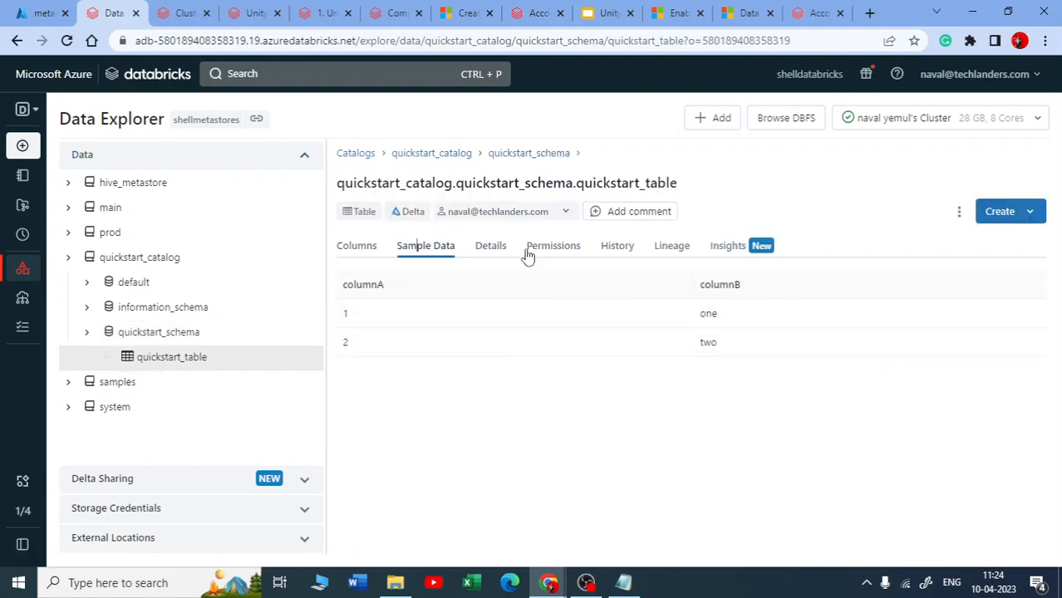
# - Review quickstart_table's details, including table type and storage location, and check its permissions
pyautogui.click(491, 247)
pyautogui.scroll(-5, 562, 426)
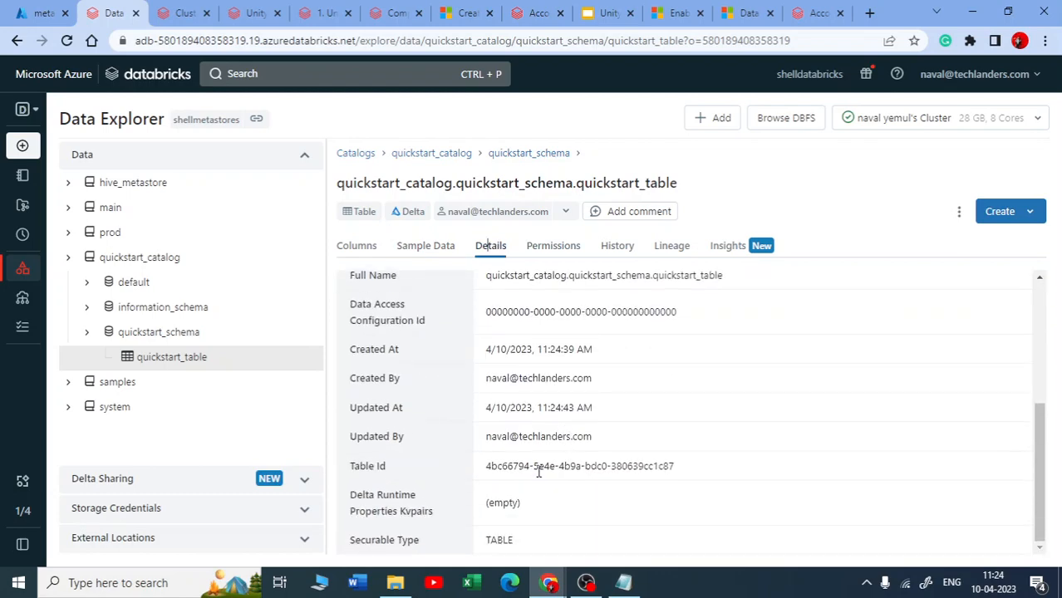
pyautogui.scroll(3, 539, 473)
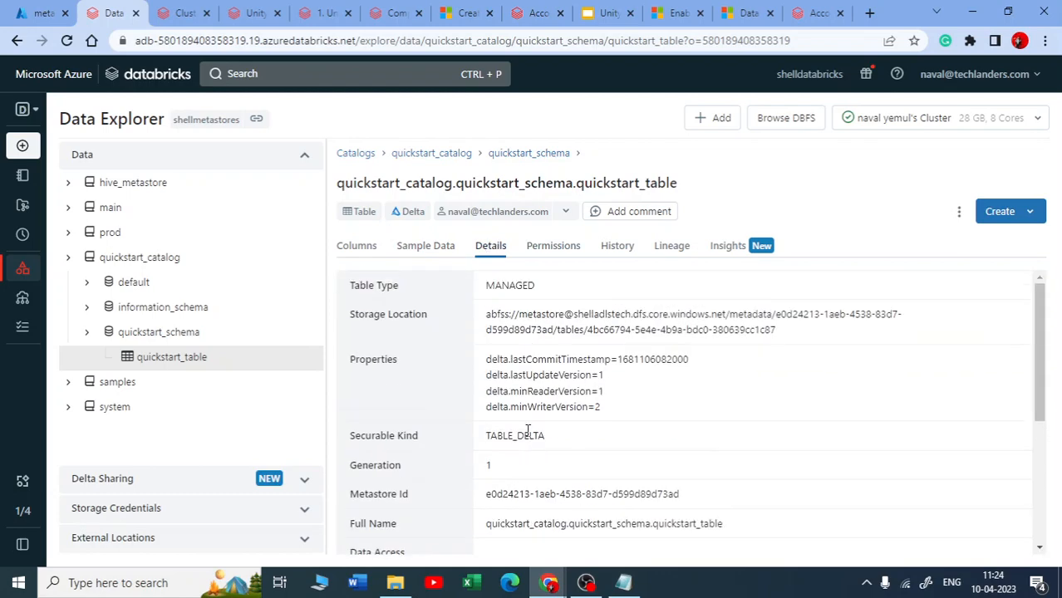
pyautogui.doubleClick(493, 286)
pyautogui.scroll(-5, 565, 399)
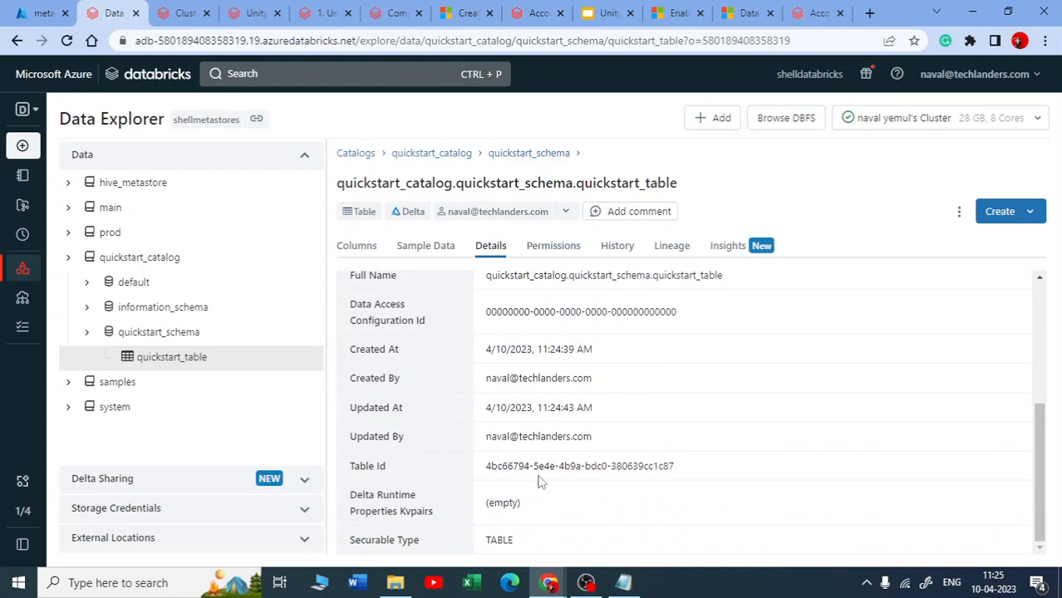
pyautogui.click(547, 247)
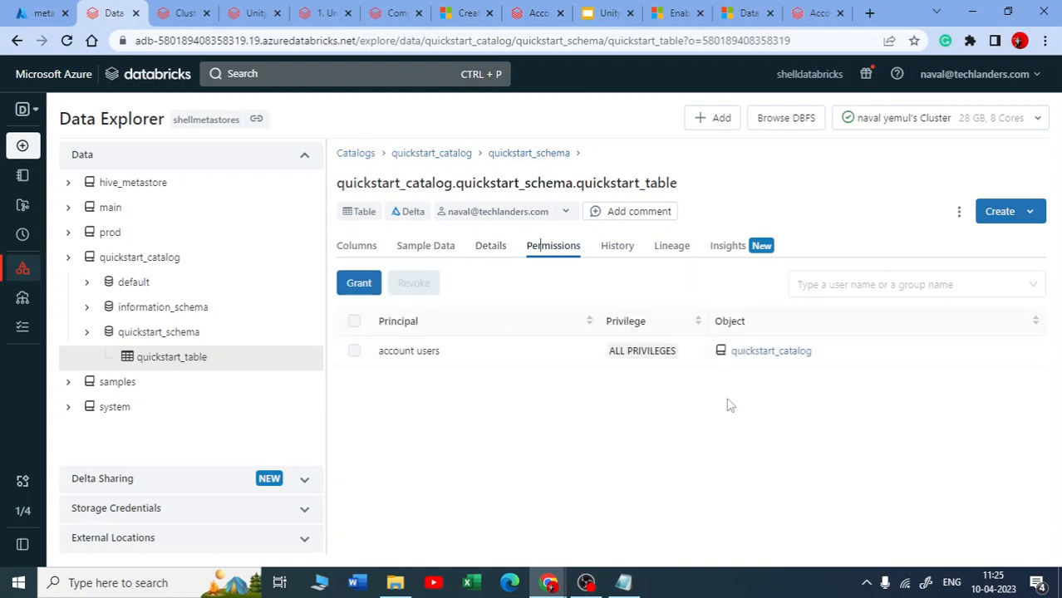
# - Return to the Unity Catalog Quickstart SQL notebook, run SHOW TABLES IN quickstart_schema and review the database and table name in its result
pyautogui.click(184, 13)
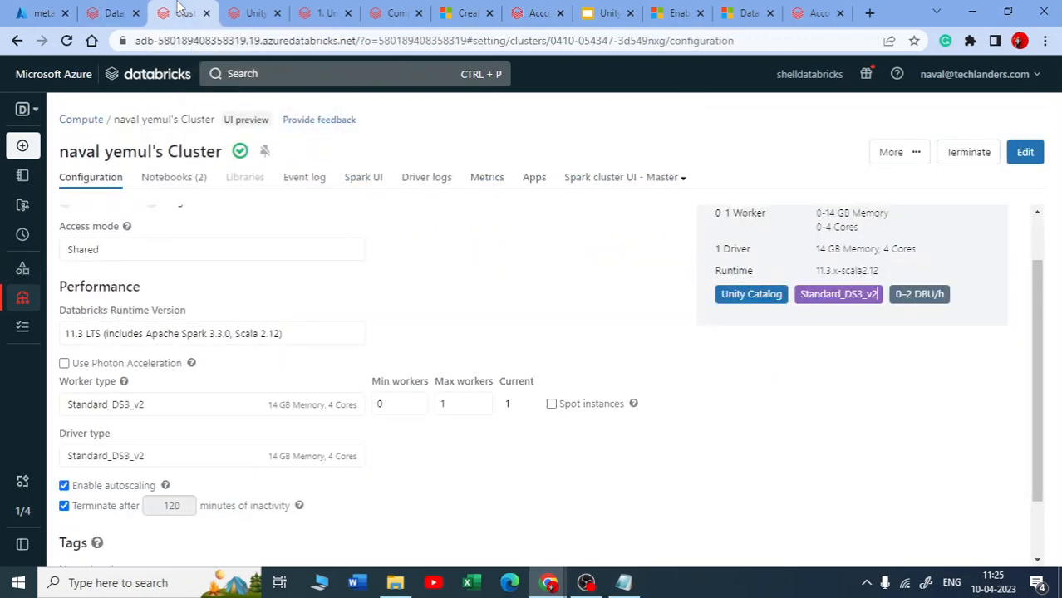
pyautogui.click(322, 13)
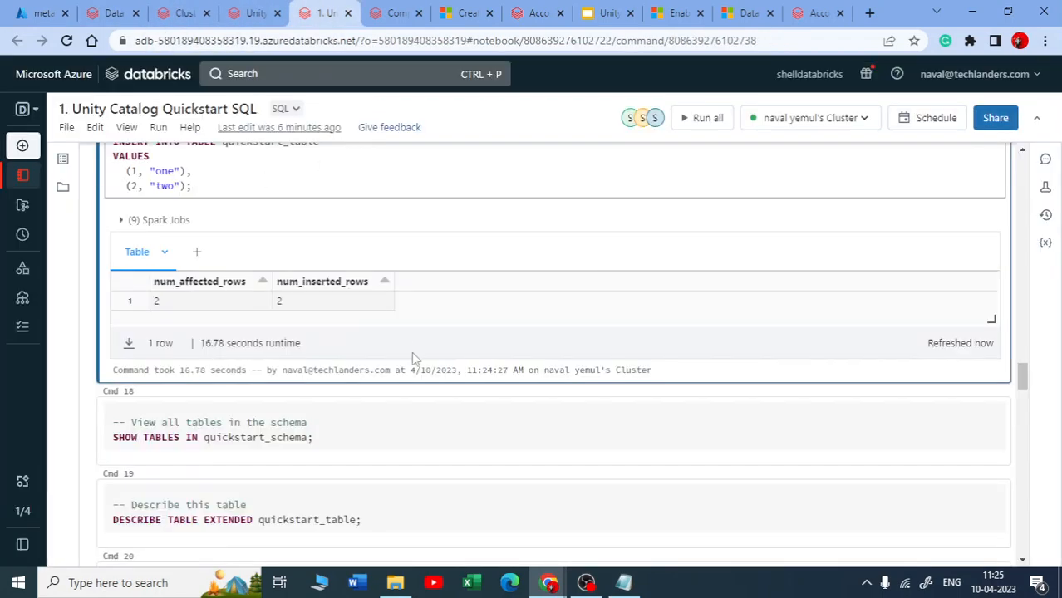
pyautogui.scroll(-2, 416, 357)
pyautogui.click(385, 287)
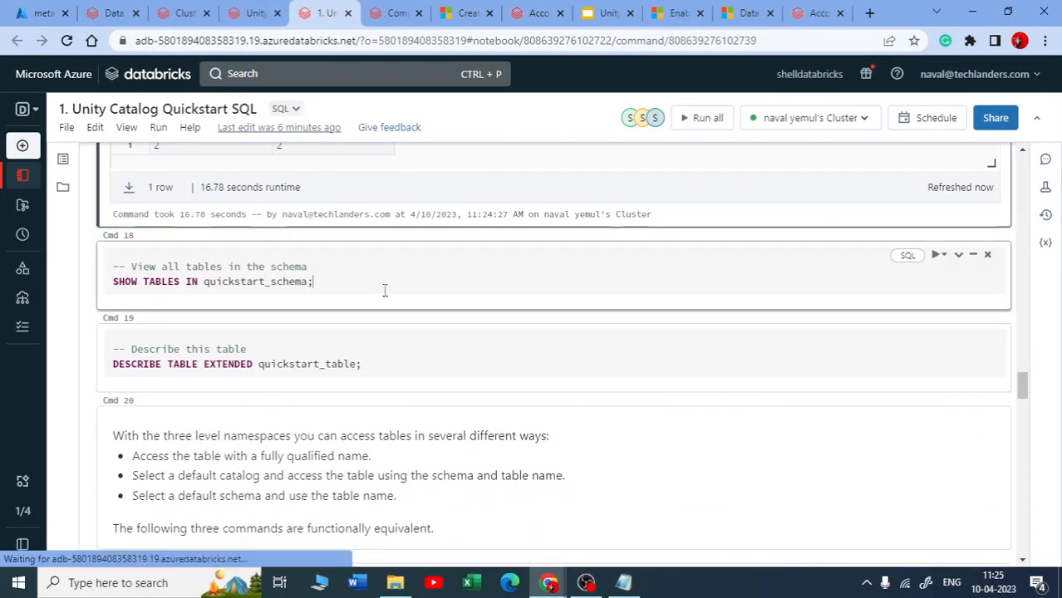
pyautogui.hotkey('shift', 'Return')
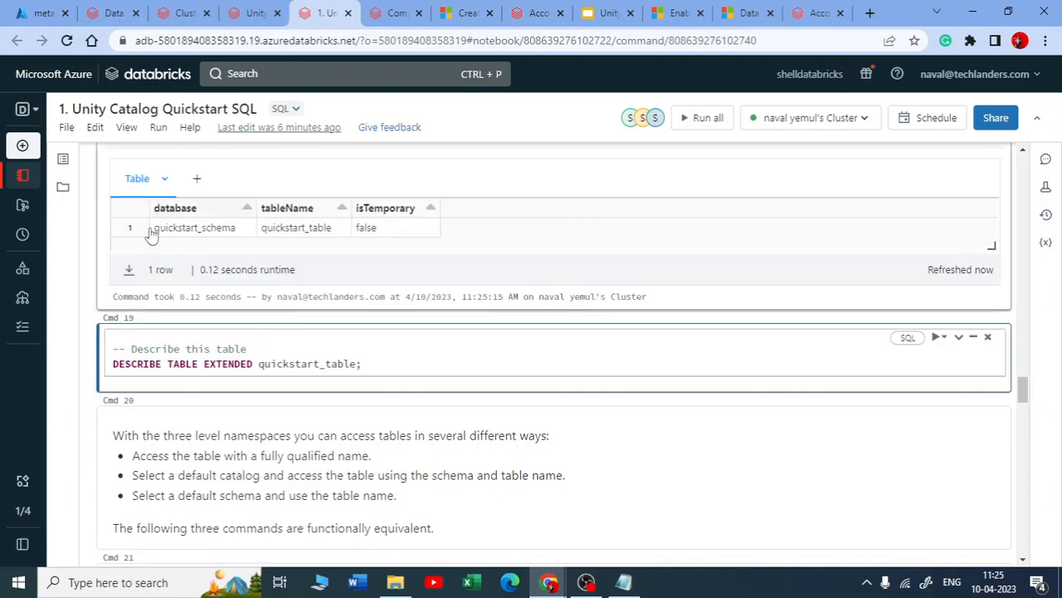
pyautogui.scroll(-1, 310, 262)
pyautogui.scroll(2, 310, 262)
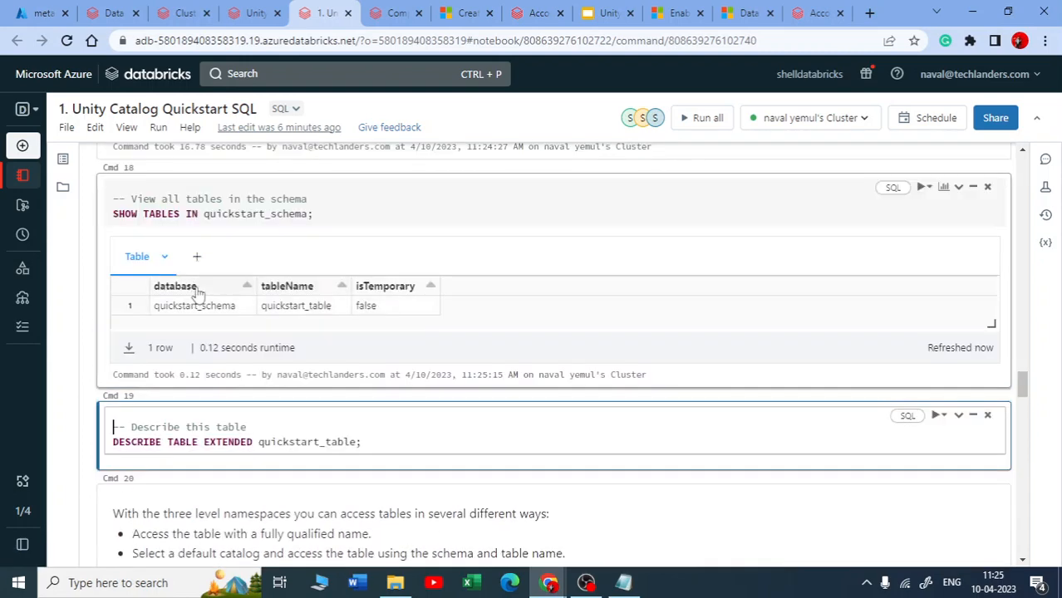
pyautogui.moveTo(198, 288); pyautogui.dragTo(172, 300)
pyautogui.moveTo(241, 307); pyautogui.dragTo(161, 310)
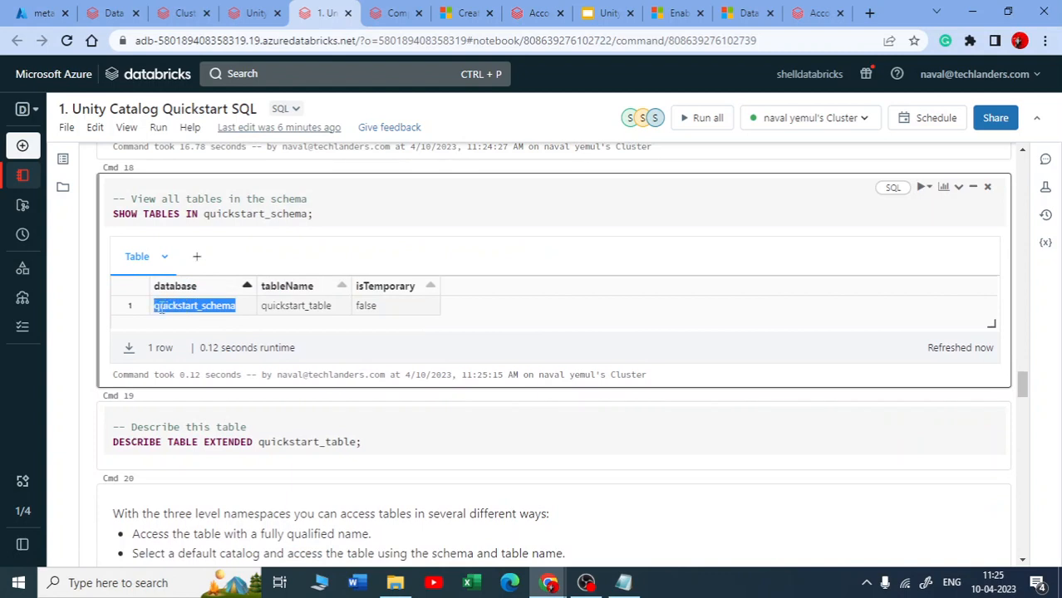
pyautogui.click(245, 312)
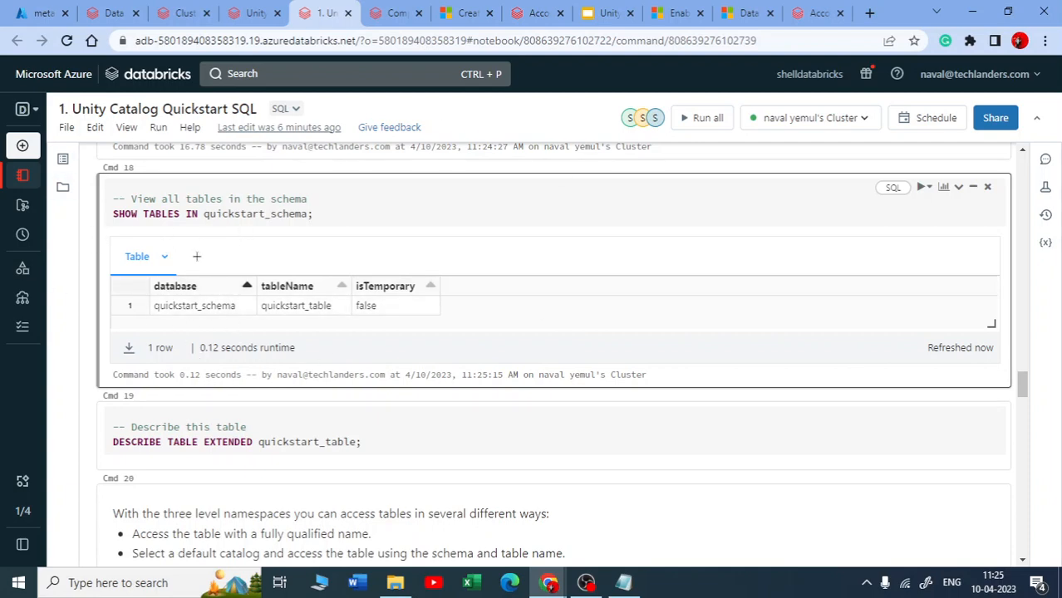
# - Query all rows of quickstart_table by running the SELECT command that uses the three-level namespace
pyautogui.scroll(-5, 426, 418)
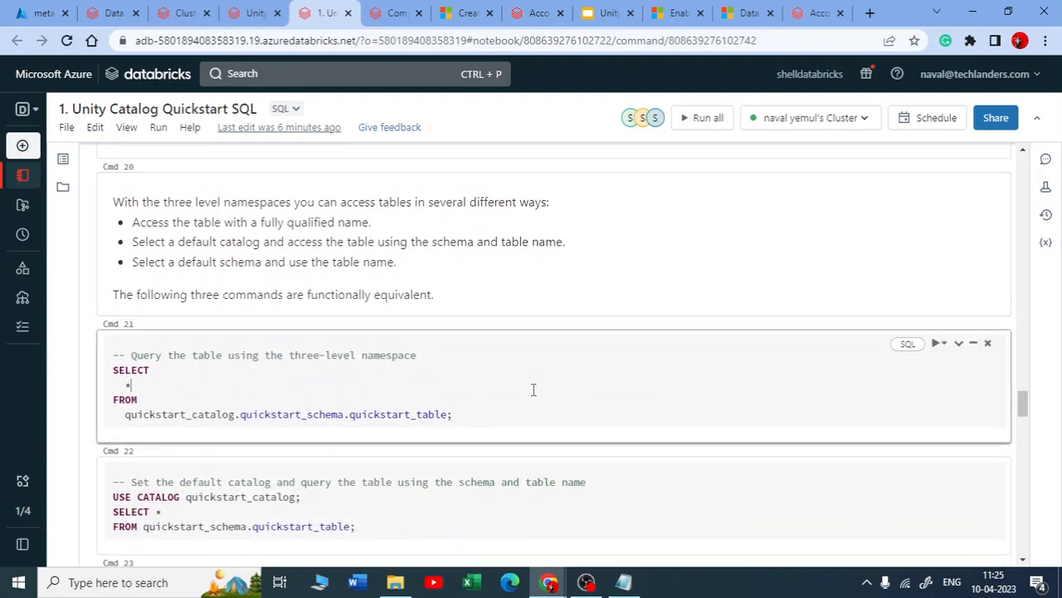
pyautogui.hotkey('shift', 'Return')
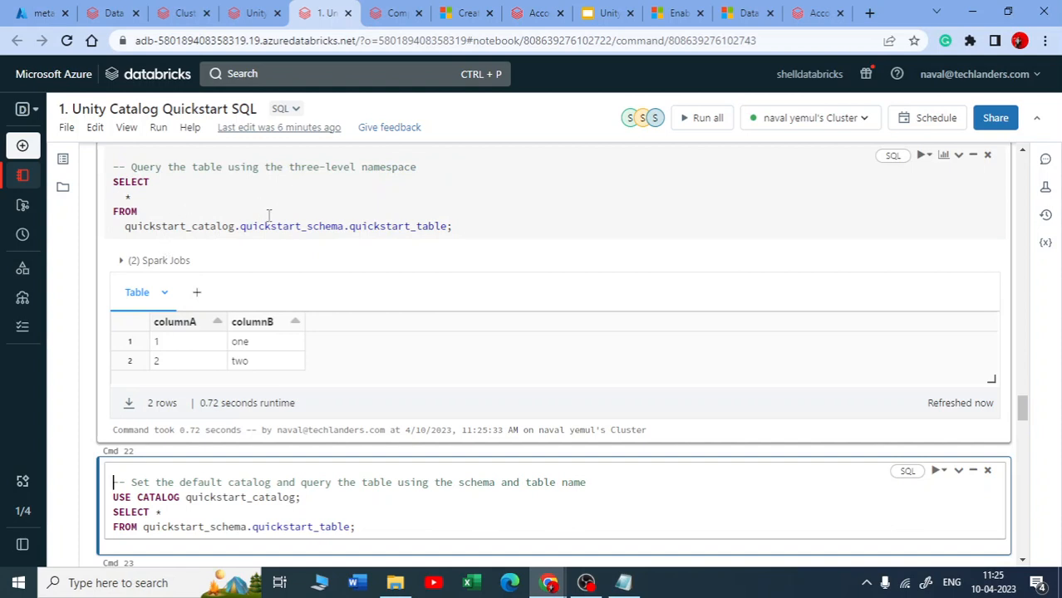
pyautogui.scroll(-3, 427, 229)
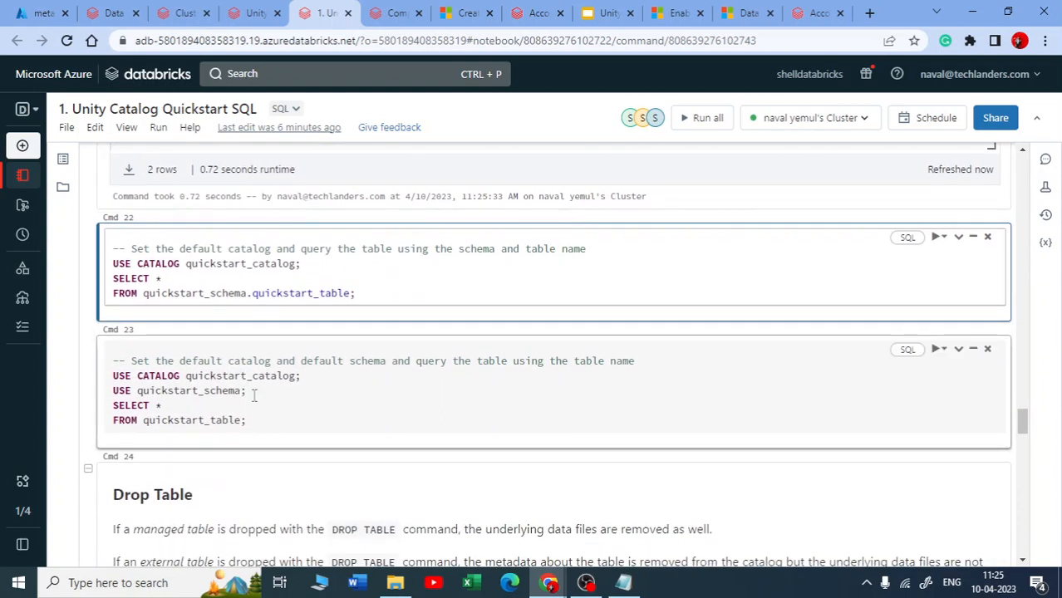
# - Run the query that sets the default catalog and schema and selects from quickstart_table, and compare it with the three-level namespace query
pyautogui.moveTo(303, 376); pyautogui.dragTo(113, 378)
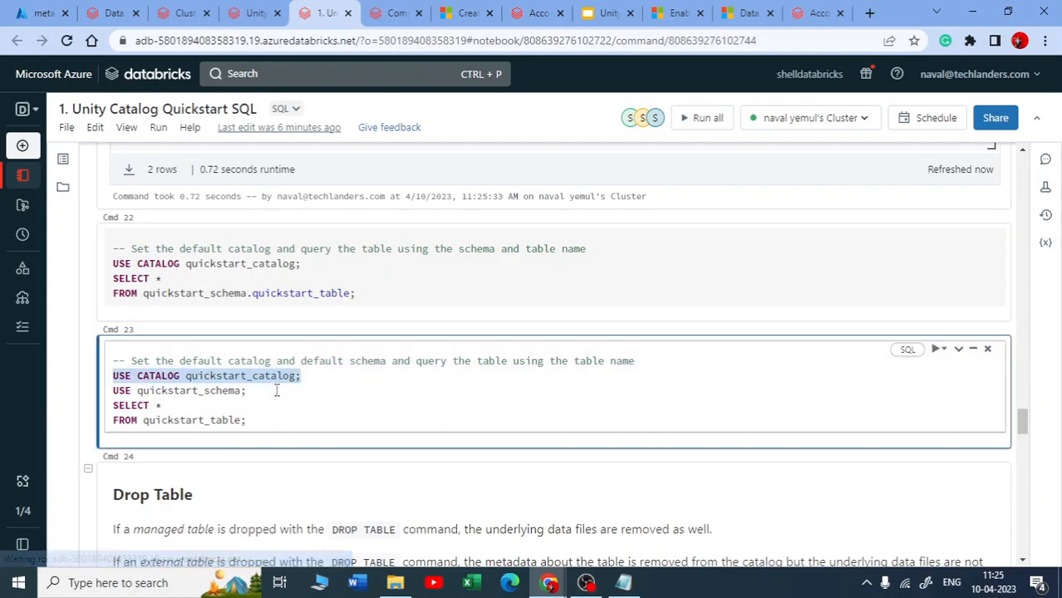
pyautogui.moveTo(252, 391); pyautogui.dragTo(111, 376)
pyautogui.click(261, 421)
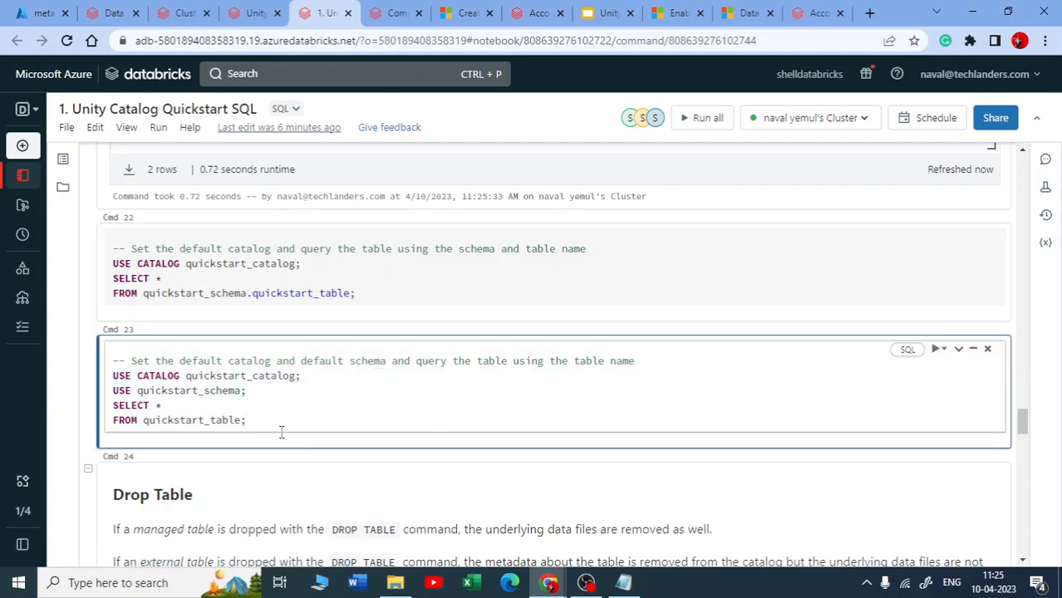
pyautogui.hotkey('shift', 'Return')
pyautogui.scroll(-3, 250, 391)
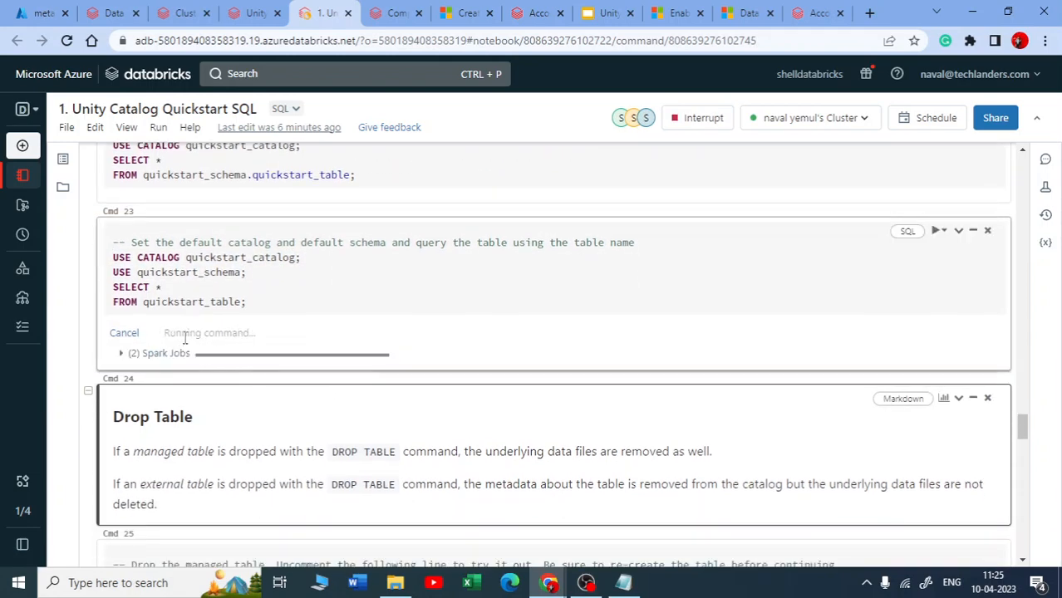
pyautogui.scroll(8, 257, 341)
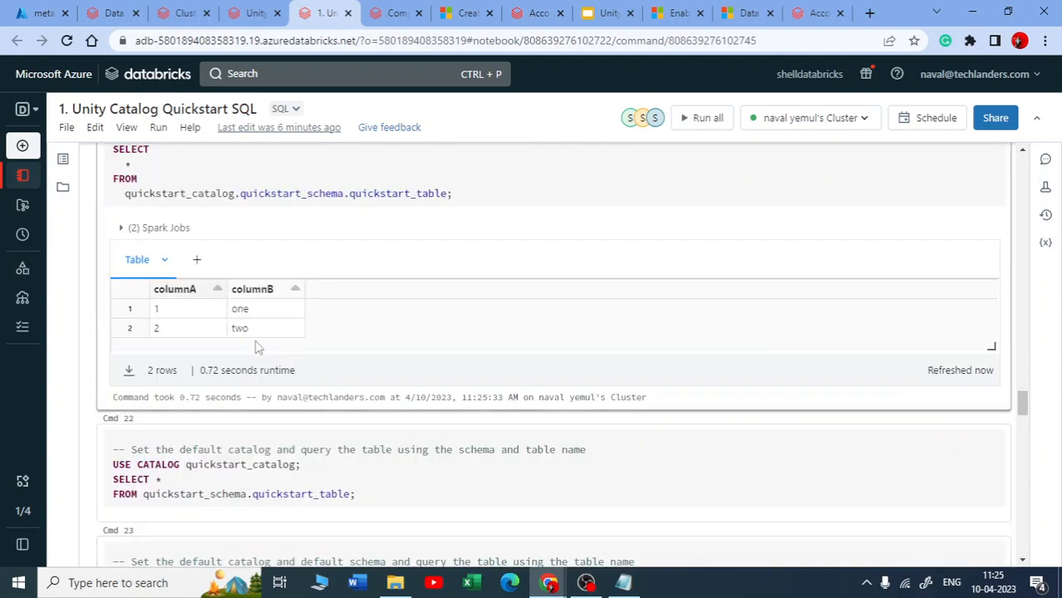
pyautogui.scroll(-4, 878, 255)
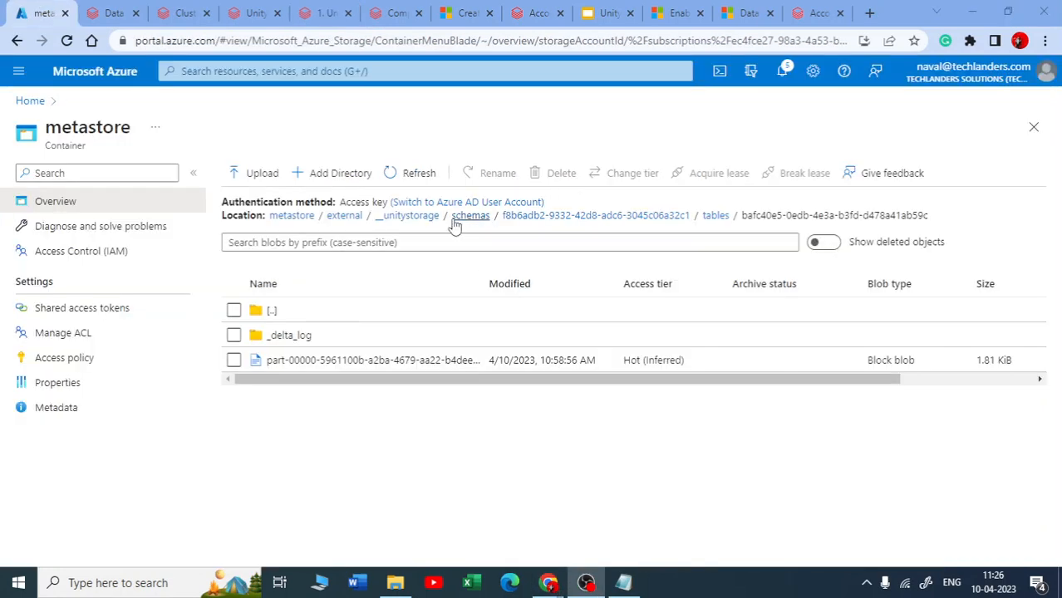
# - In the Azure portal's metastore container, browse external/__unitystorage/schemas down to the schema folder that holds the tables folder
pyautogui.click(479, 218)
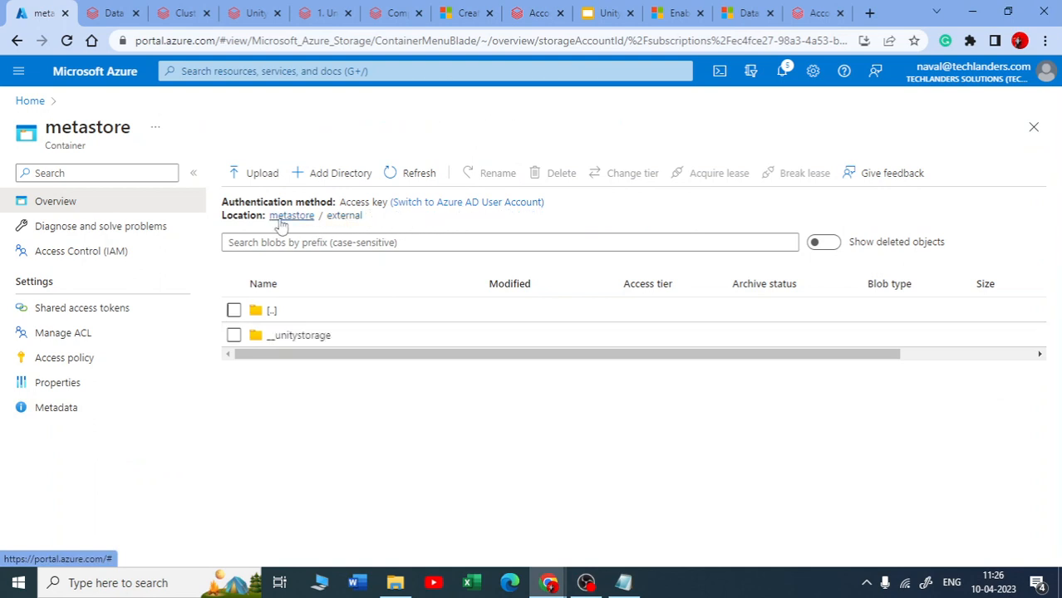
pyautogui.click(316, 339)
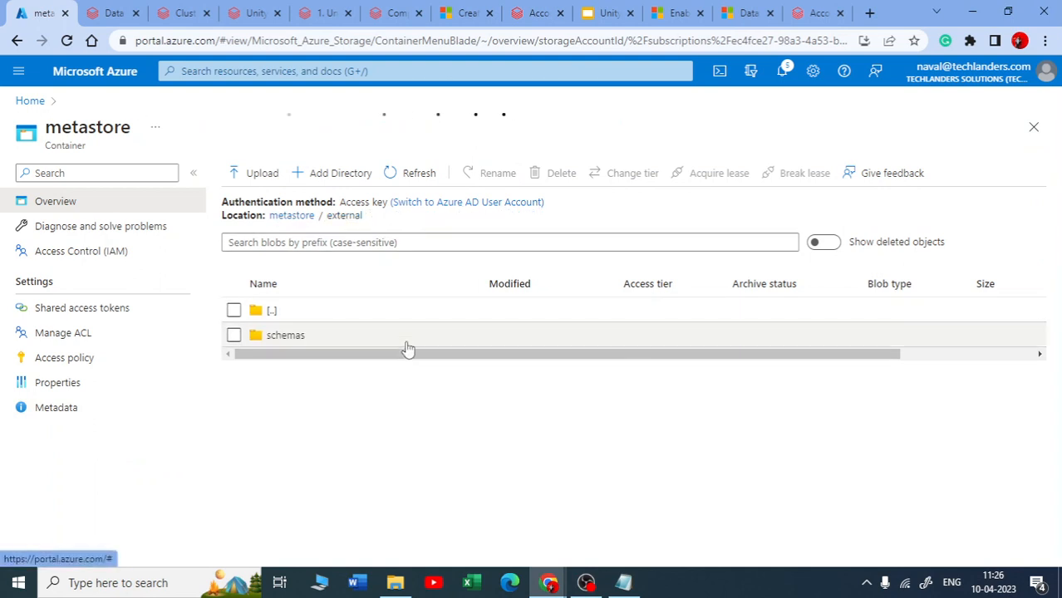
pyautogui.click(280, 335)
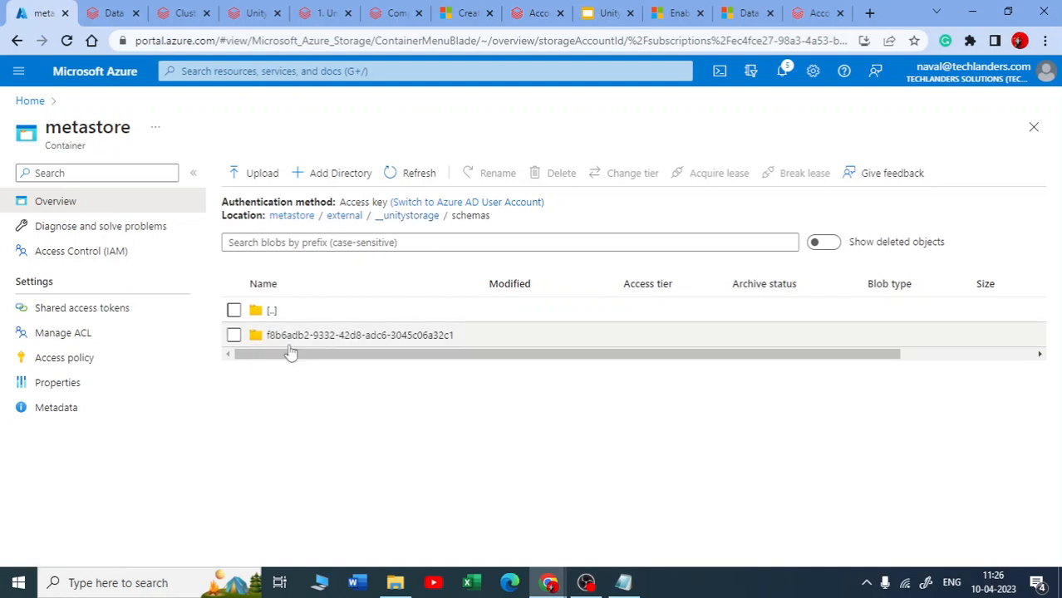
pyautogui.click(281, 341)
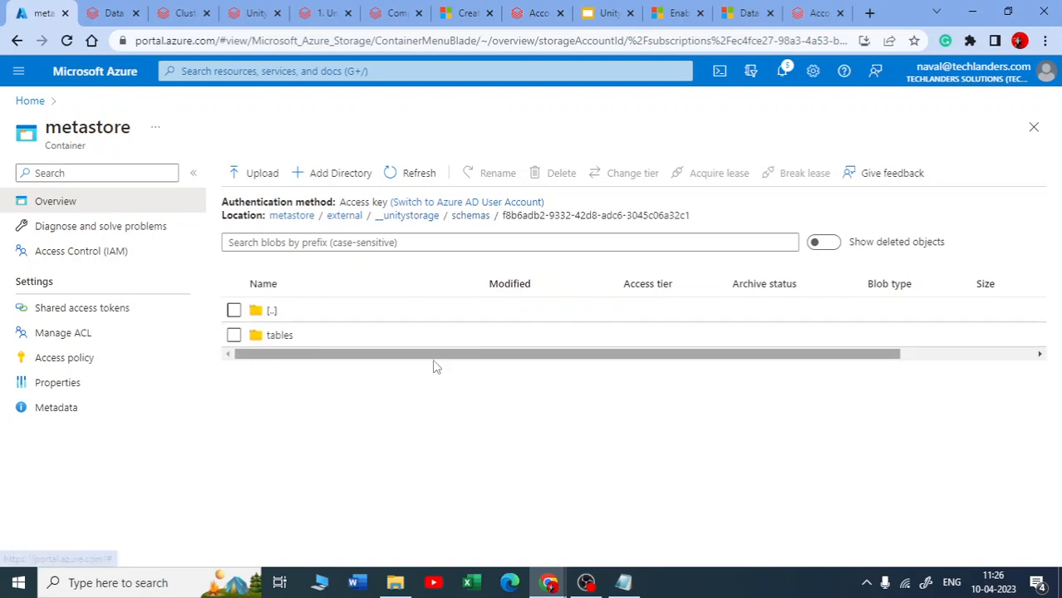
# - Go back to the root of the metastore container and open the metadata folder and the metastore ID folder inside it
pyautogui.click(343, 216)
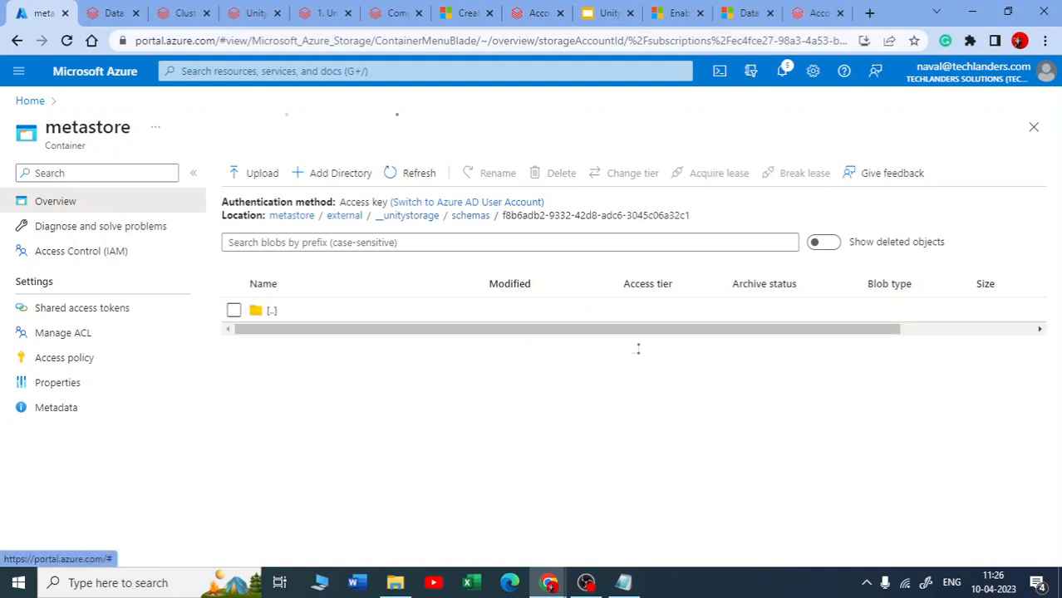
pyautogui.click(291, 217)
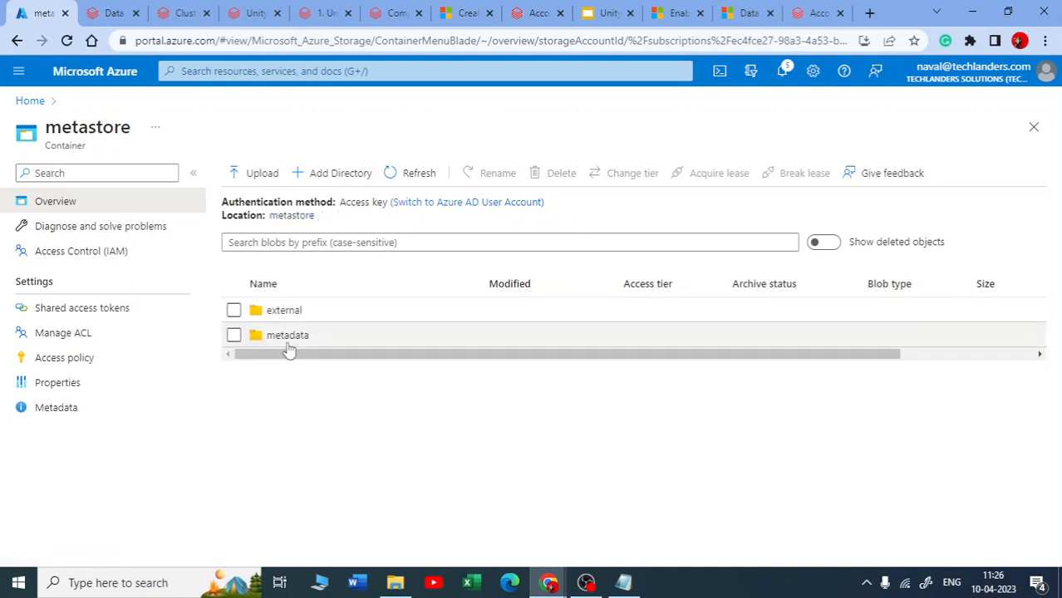
pyautogui.click(288, 346)
pyautogui.click(304, 336)
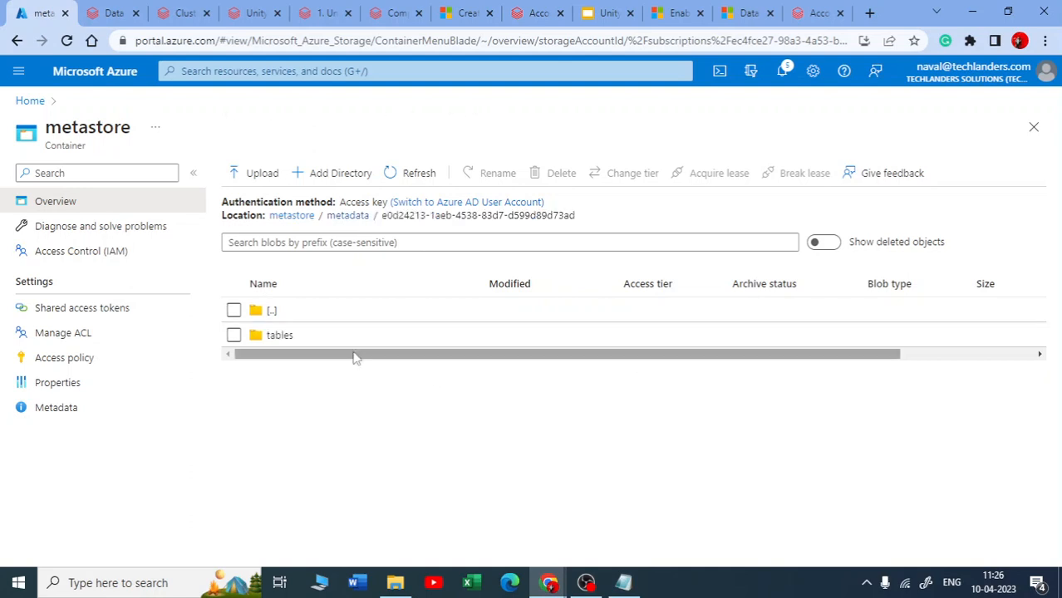
# - Open the table's folder under tables and compare its partition folders with the PARTITIONED BY (columnA) clause in the notebook's CREATE TABLE command
pyautogui.click(287, 337)
pyautogui.click(300, 336)
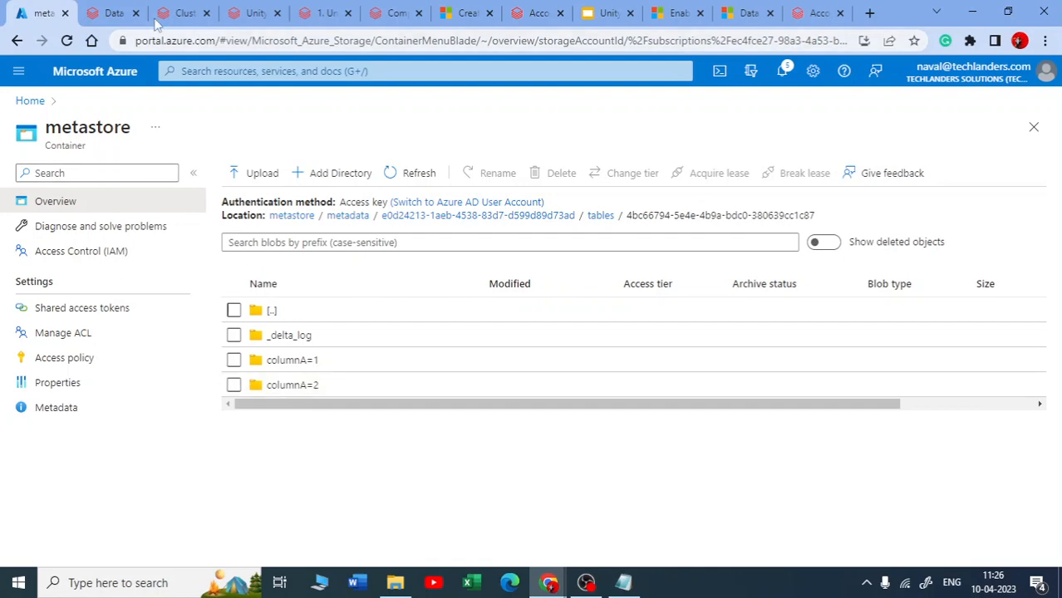
pyautogui.click(324, 12)
pyautogui.scroll(15, 406, 457)
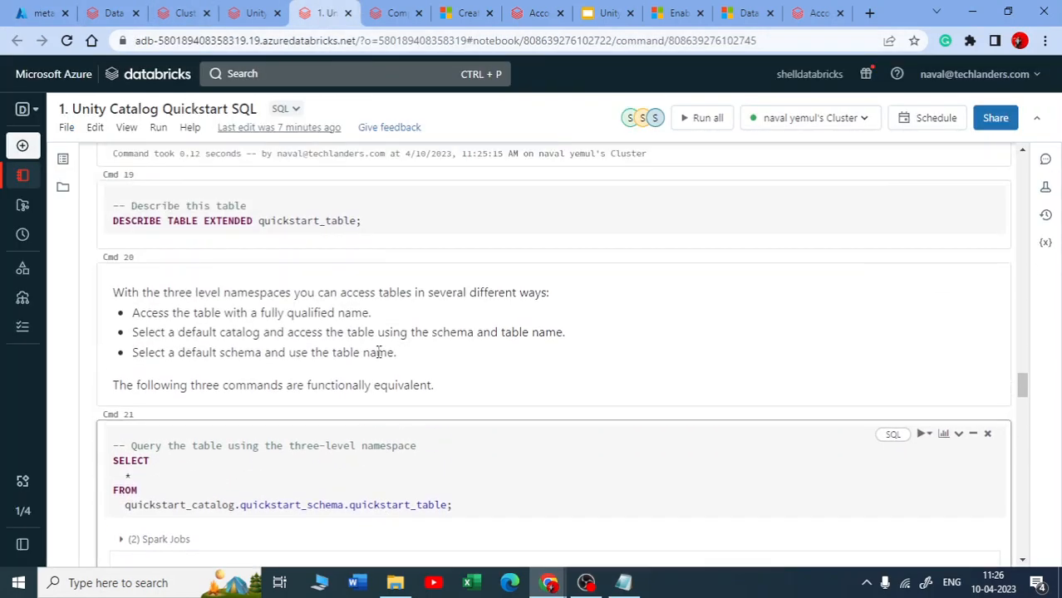
pyautogui.scroll(6, 379, 353)
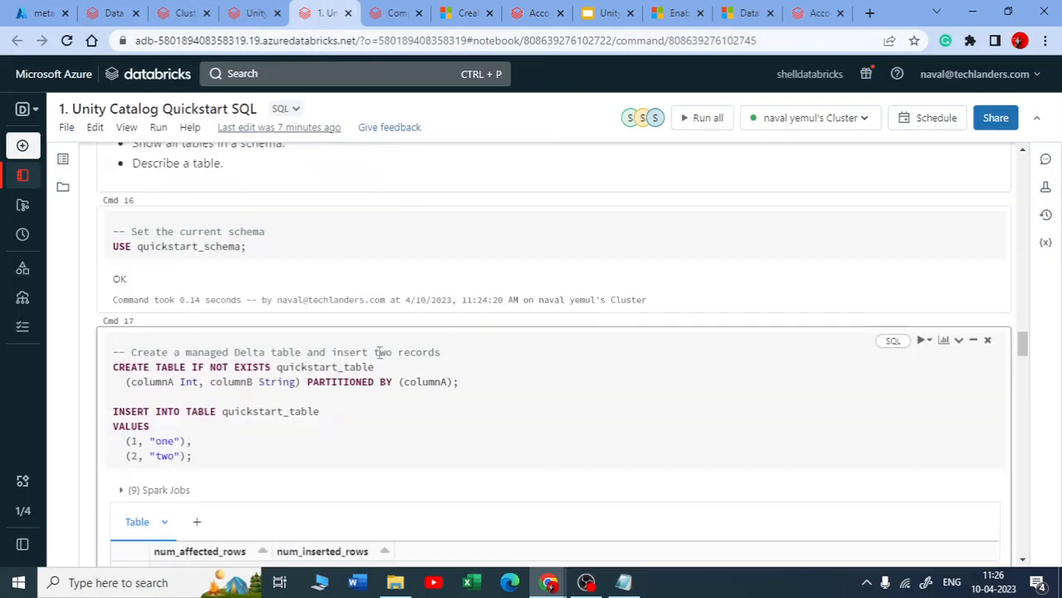
pyautogui.moveTo(325, 446); pyautogui.dragTo(439, 447)
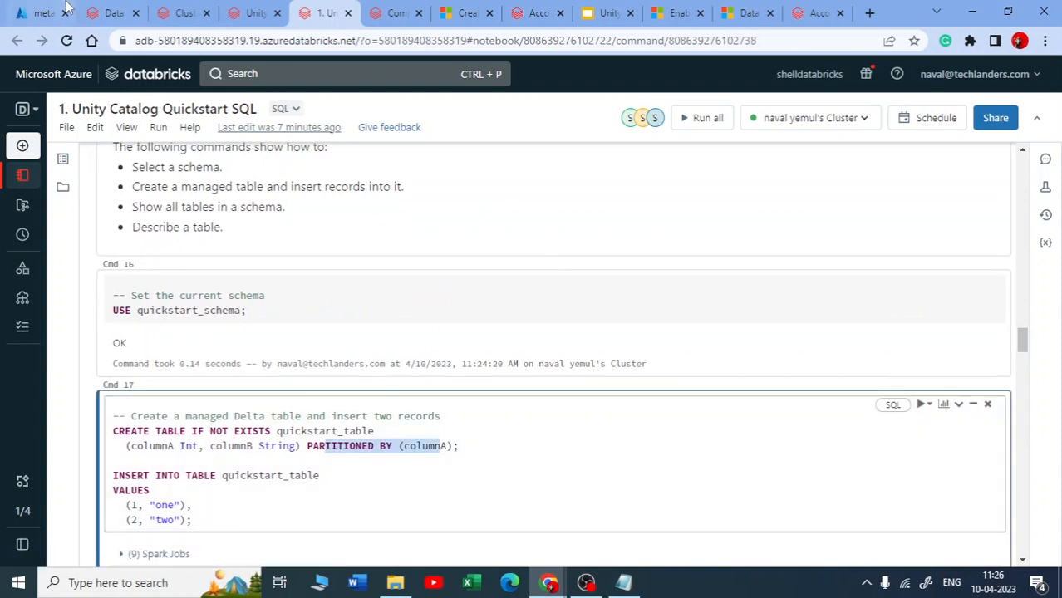
# - Switch back to the Azure portal, open the columnA=2 partition folder, and go back out to the root of the metastore container
pyautogui.click(37, 13)
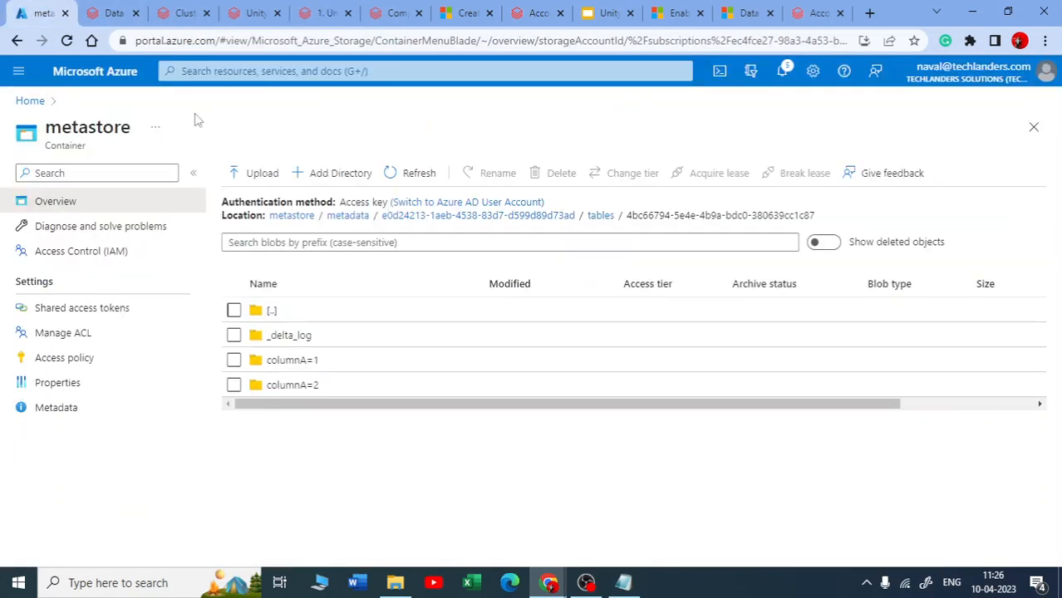
pyautogui.click(306, 382)
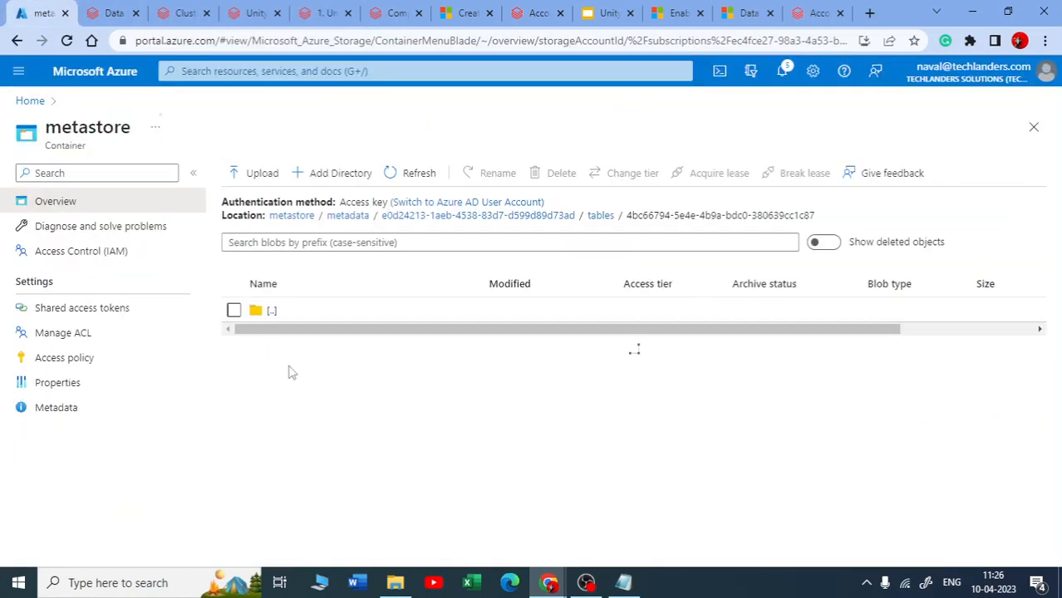
pyautogui.click(18, 40)
pyautogui.click(46, 40)
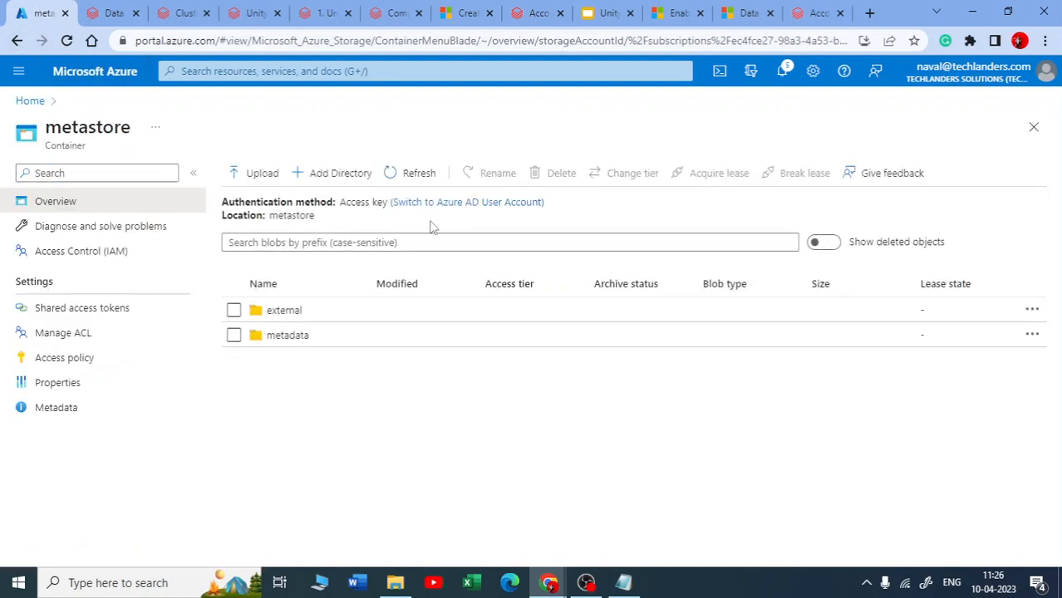
# - Browse from the metadata folder down to the table's _delta_log folder and widen the Name column to read the full log file names
pyautogui.click(284, 337)
pyautogui.click(303, 337)
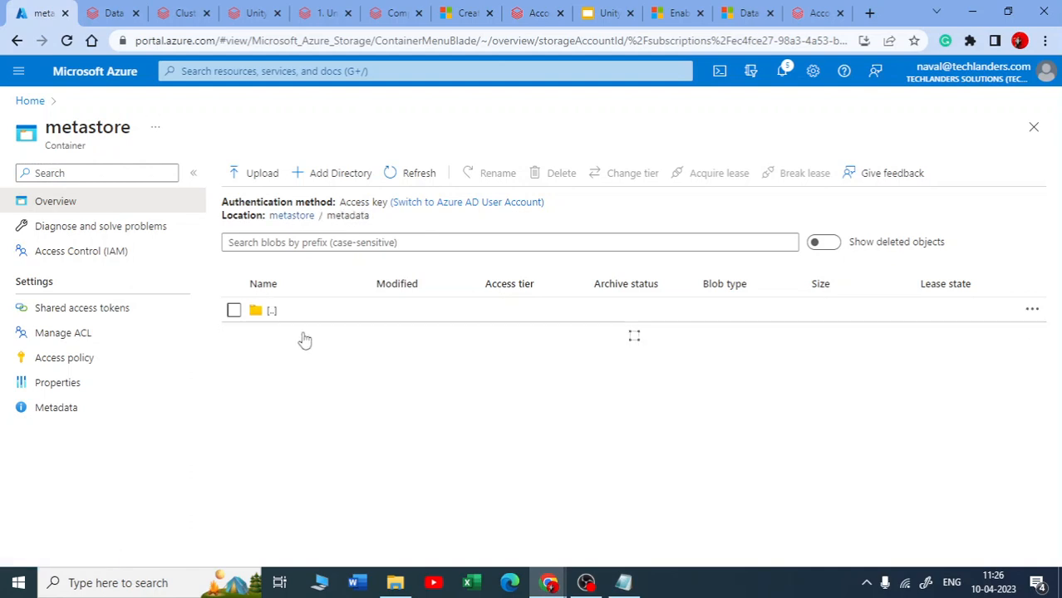
pyautogui.click(274, 335)
pyautogui.click(296, 337)
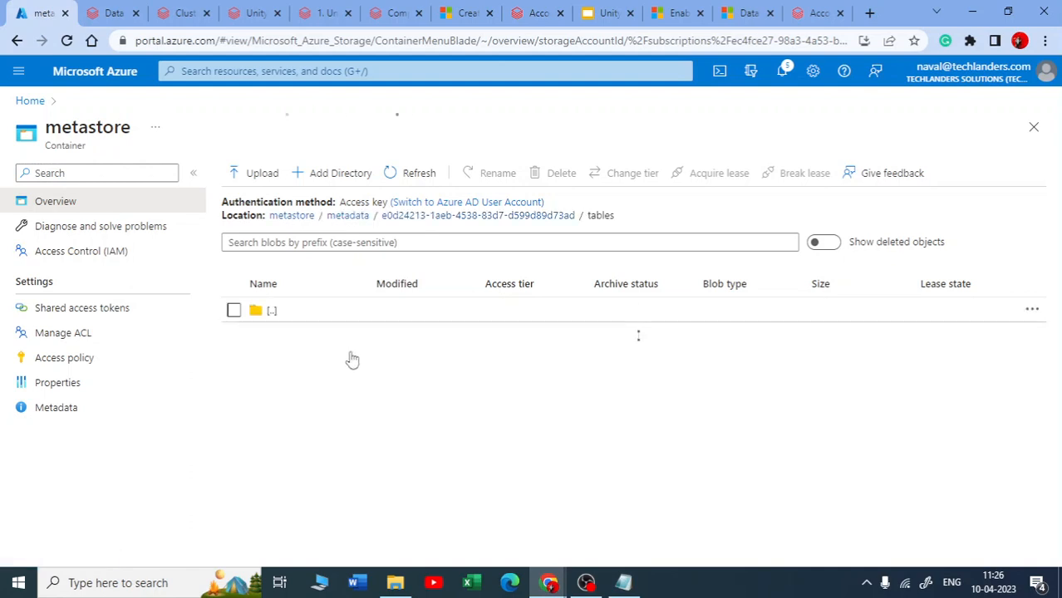
pyautogui.click(289, 337)
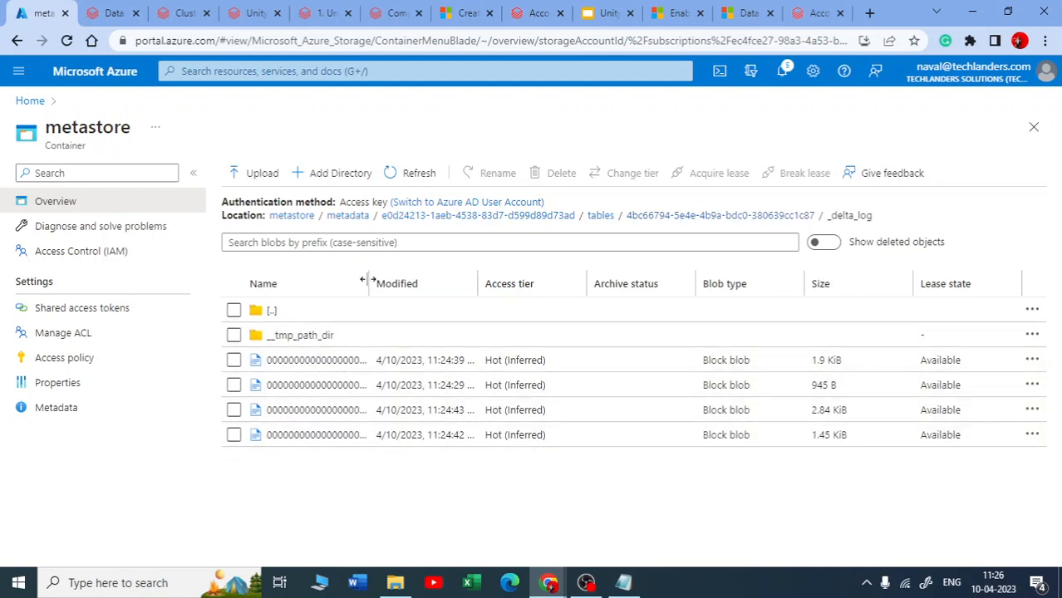
pyautogui.moveTo(369, 280); pyautogui.dragTo(524, 288)
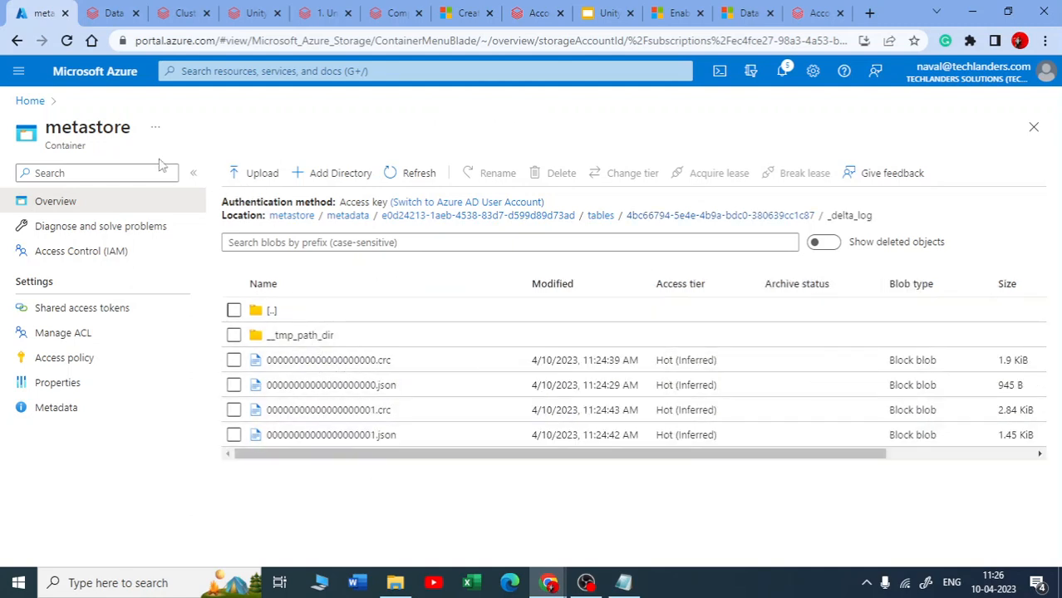
# - Return to the root of the metastore container, look inside the external folder, and leave the container for the storage account's container list
pyautogui.click(347, 215)
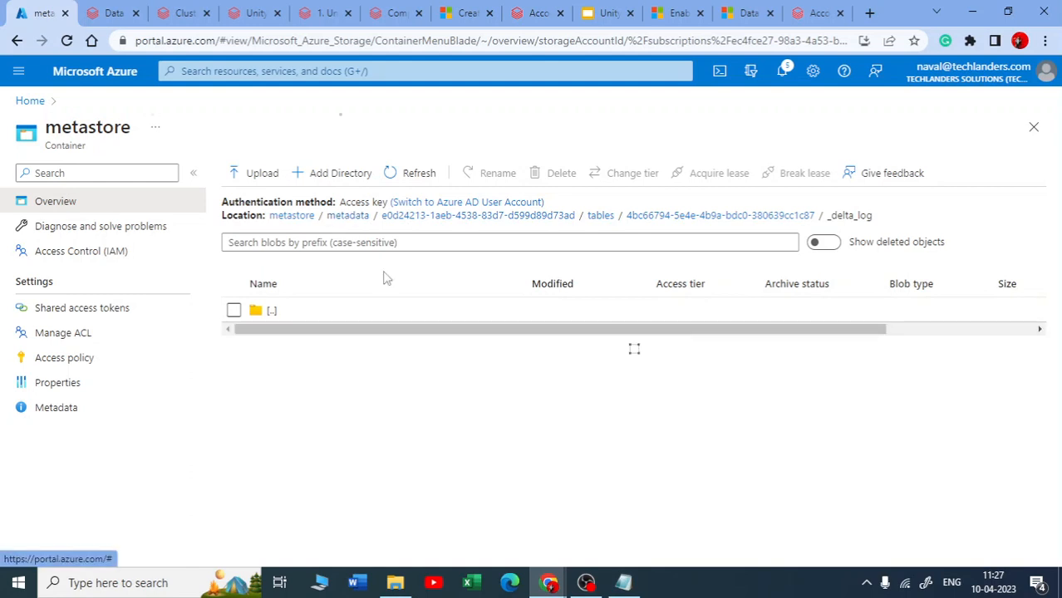
pyautogui.click(295, 216)
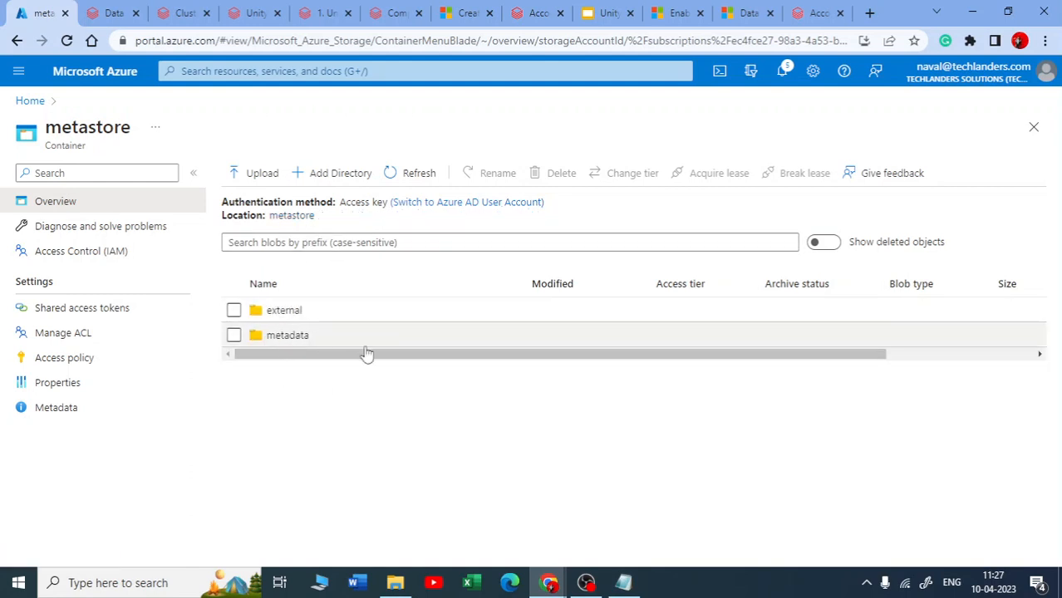
pyautogui.moveTo(849, 355); pyautogui.dragTo(453, 379)
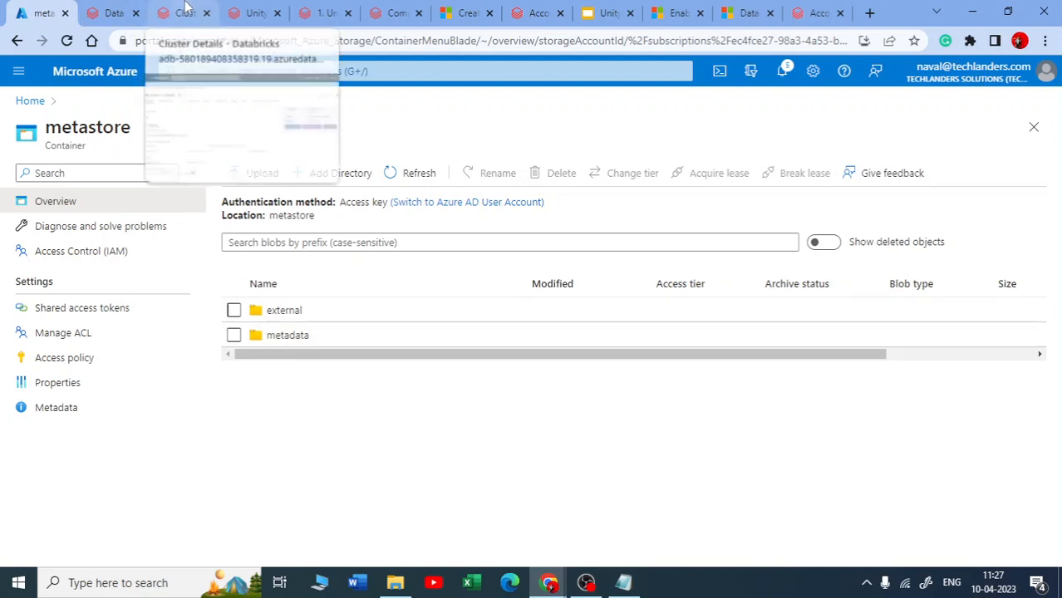
pyautogui.click(284, 312)
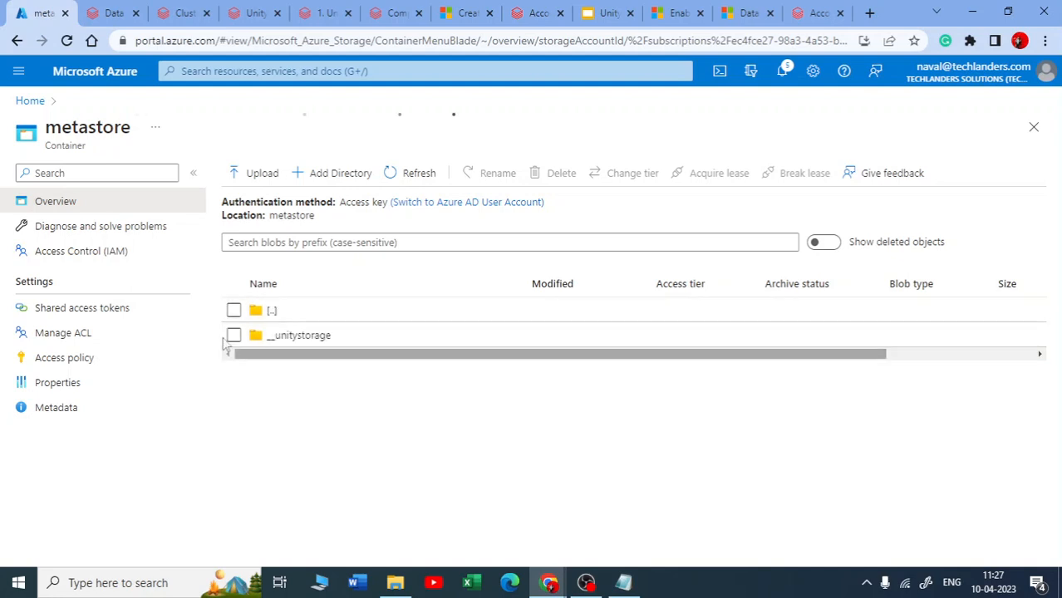
pyautogui.click(16, 40)
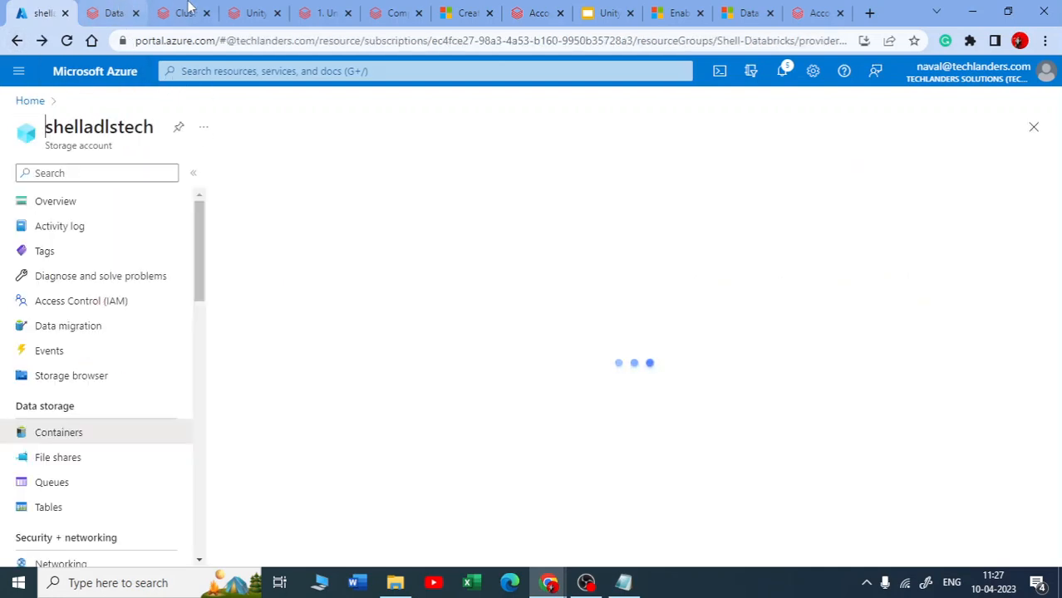
# - In Databricks Data Explorer, start creating a new catalog from the catalogs list and examine its optional storage location setting
pyautogui.click(106, 10)
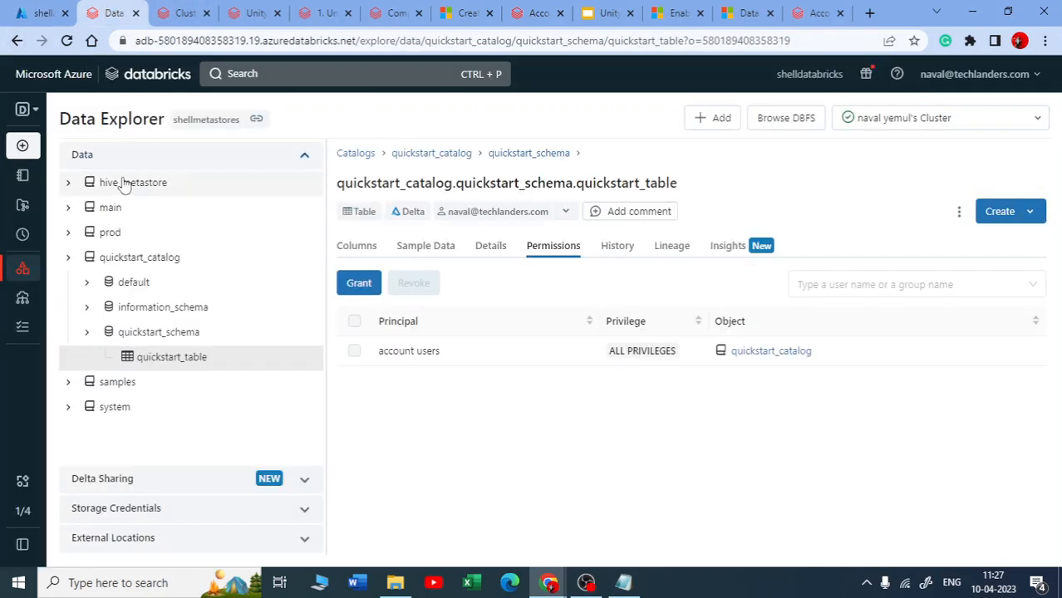
pyautogui.click(173, 154)
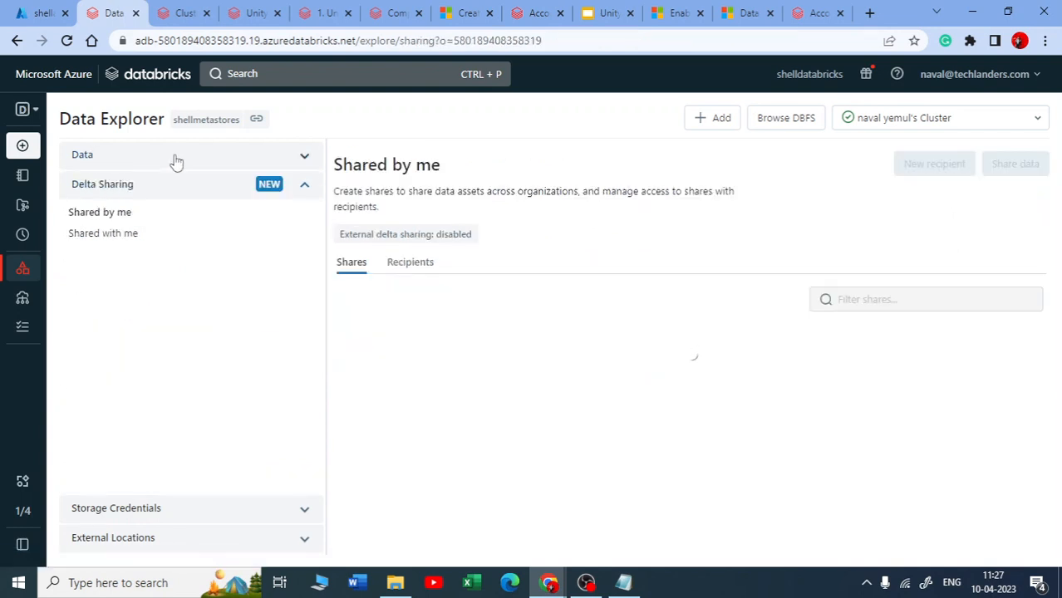
pyautogui.click(172, 159)
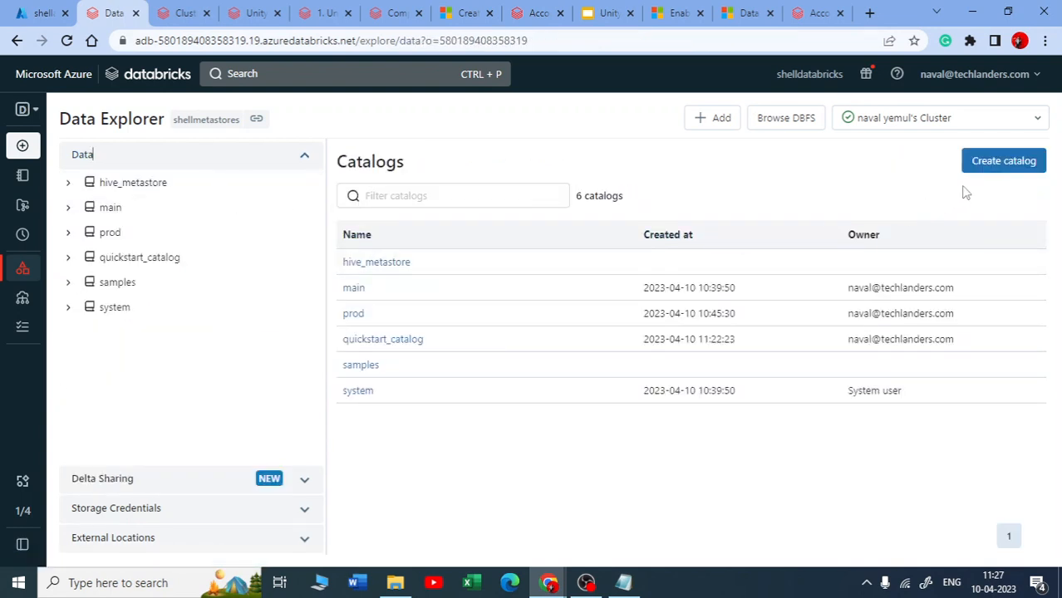
pyautogui.click(1001, 171)
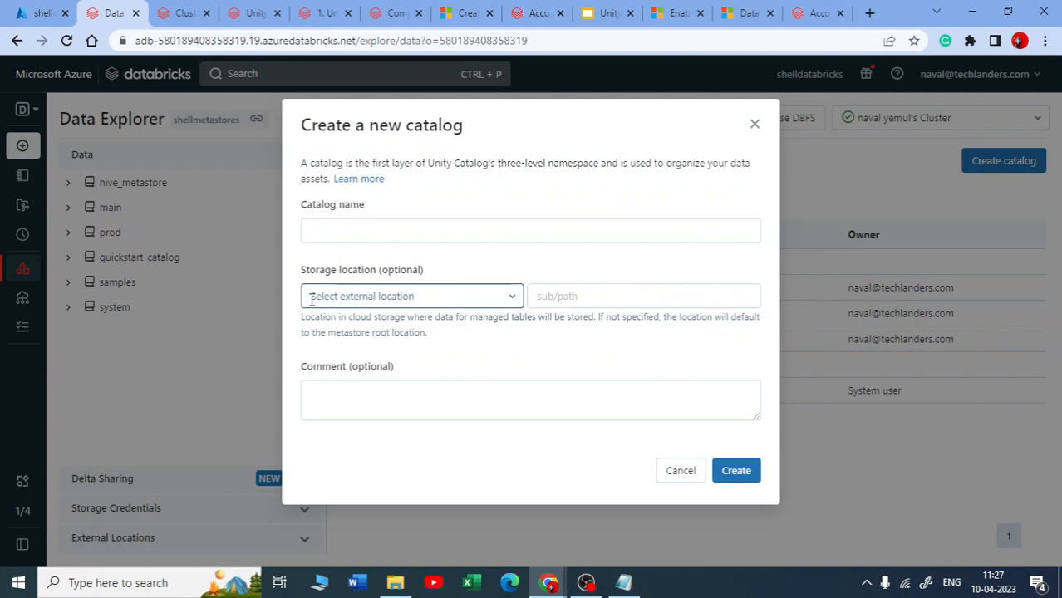
pyautogui.moveTo(306, 270); pyautogui.dragTo(428, 269)
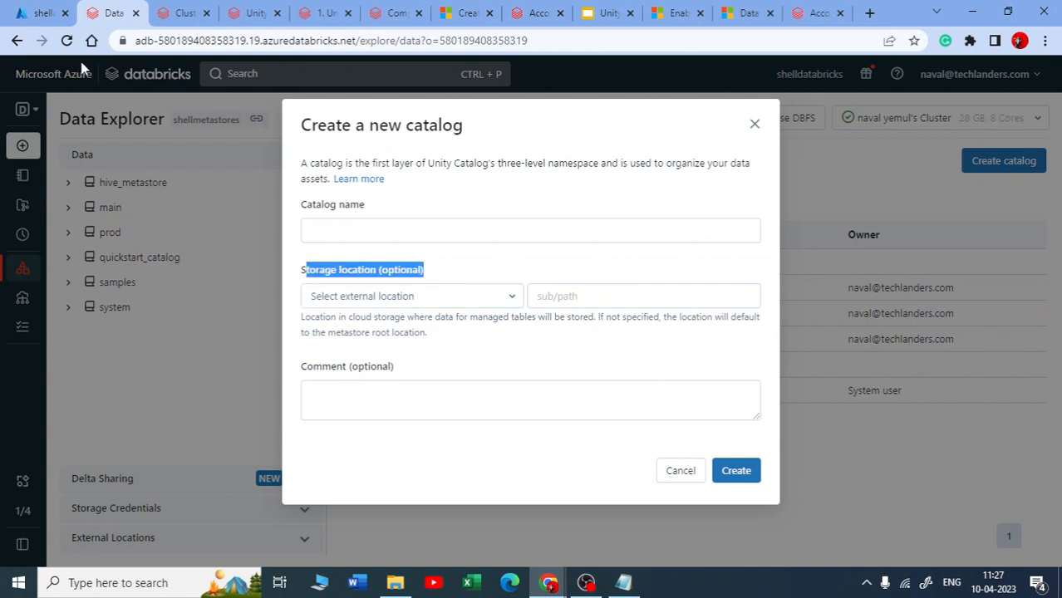
# - Reopen the metastore container in Azure and compare its folders with the external locations offered for the new catalog's storage location
pyautogui.click(56, 13)
pyautogui.click(284, 324)
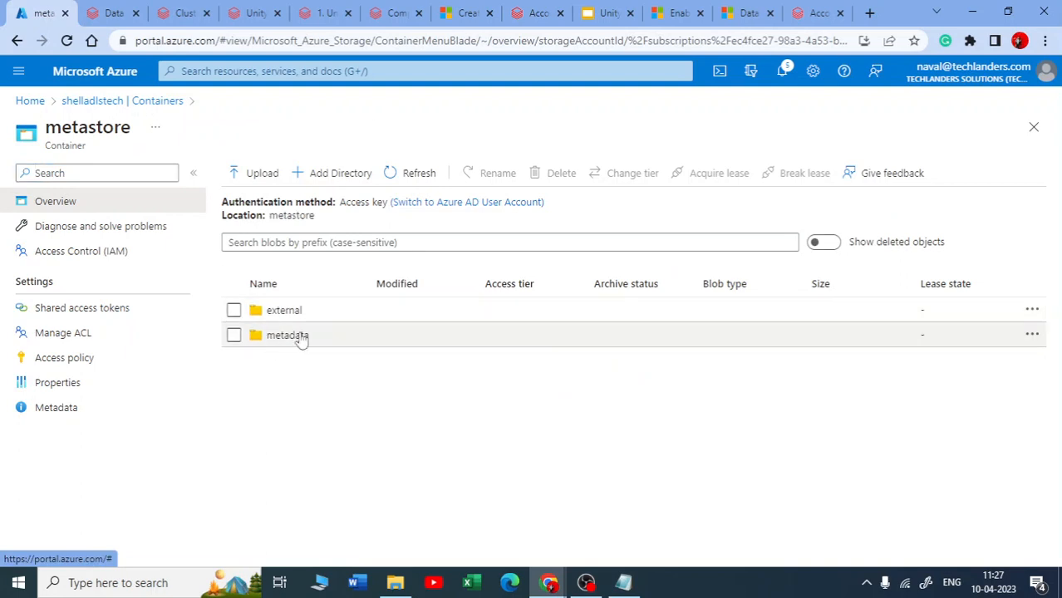
pyautogui.click(325, 13)
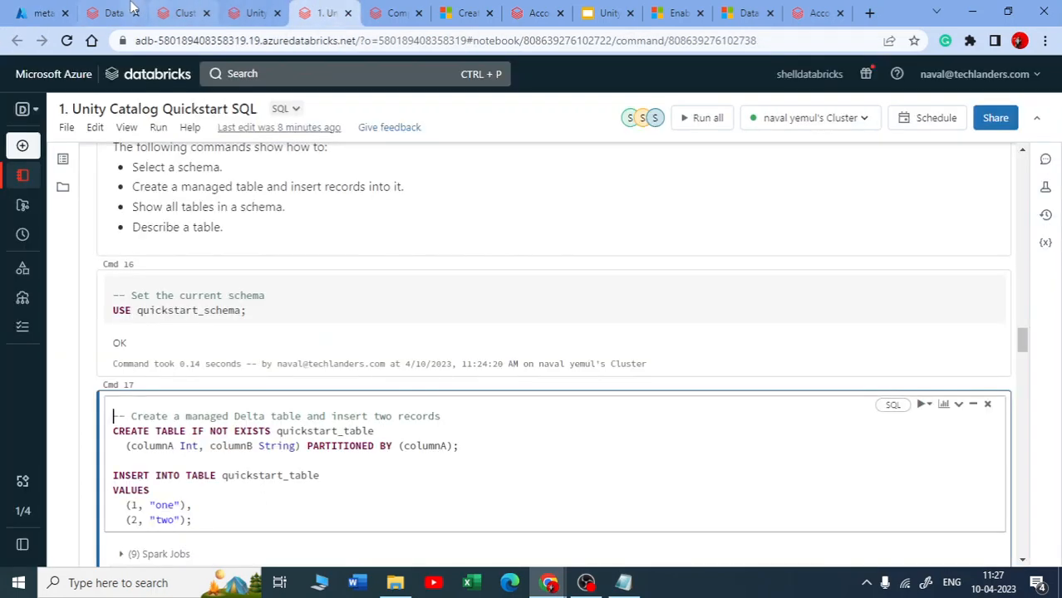
pyautogui.click(125, 13)
pyautogui.click(479, 297)
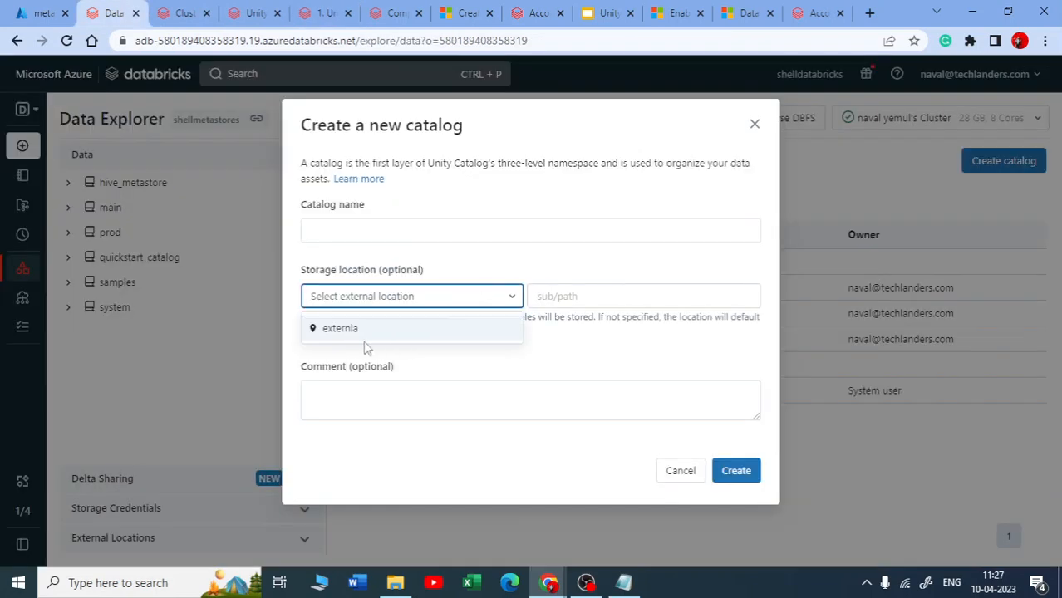
pyautogui.click(35, 16)
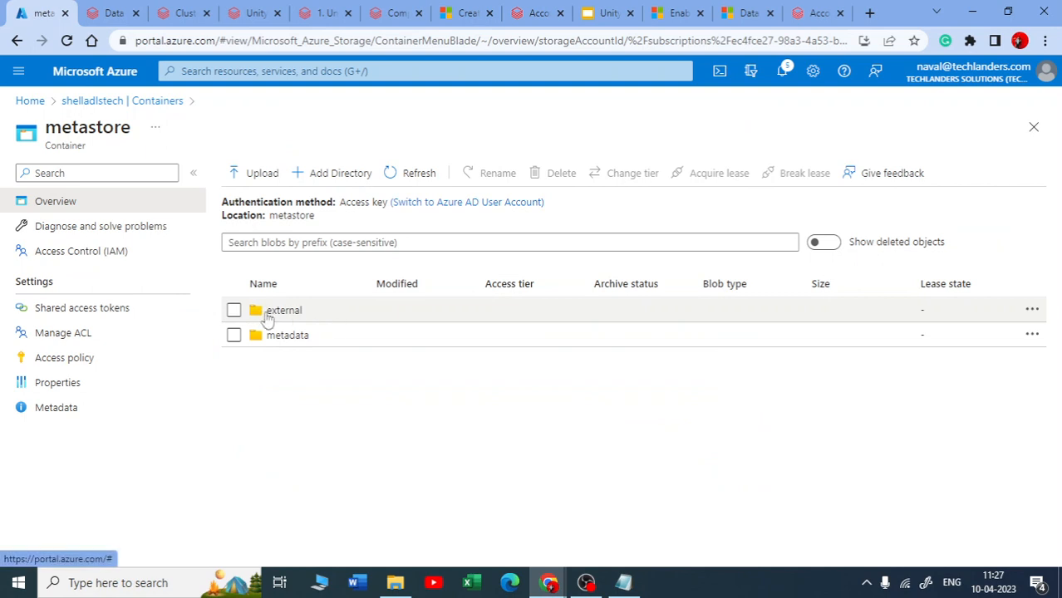